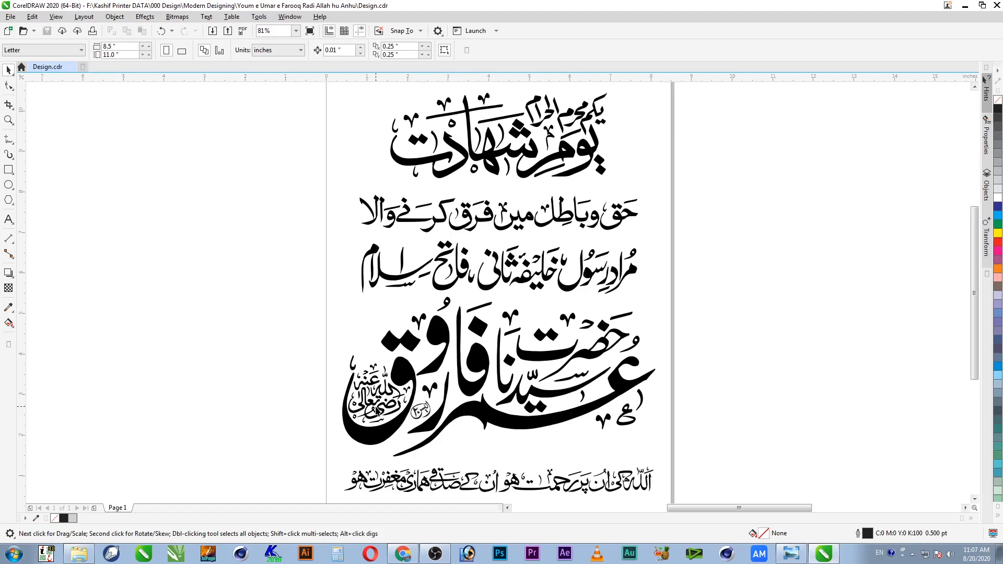
Step: Zoom in on the signature, calligraphy design and round green emblem, then zoom back out
{"action": "key", "text": "z"}
{"action": "left_click_drag", "start_coordinate": [401, 393], "coordinate": [441, 427]}
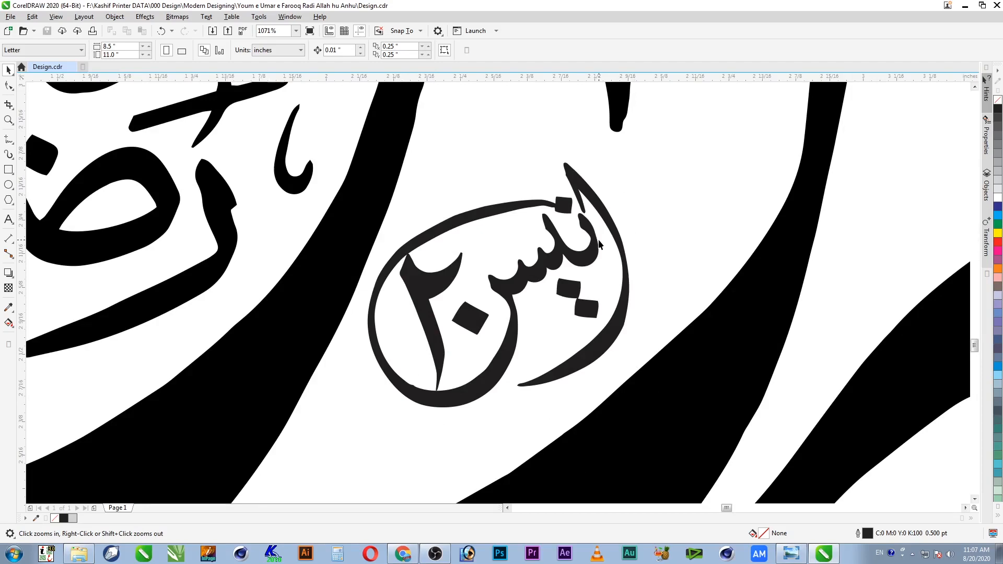
{"action": "scroll", "coordinate": [599, 244], "scroll_direction": "down", "scroll_amount": 3}
{"action": "scroll", "coordinate": [603, 261], "scroll_direction": "down", "scroll_amount": 3}
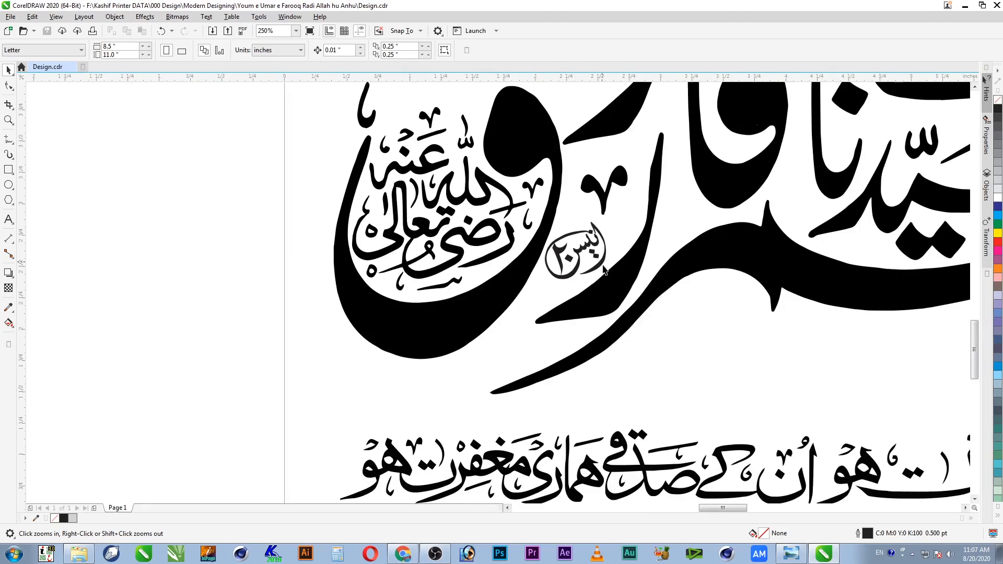
{"action": "scroll", "coordinate": [605, 277], "scroll_direction": "down", "scroll_amount": 4}
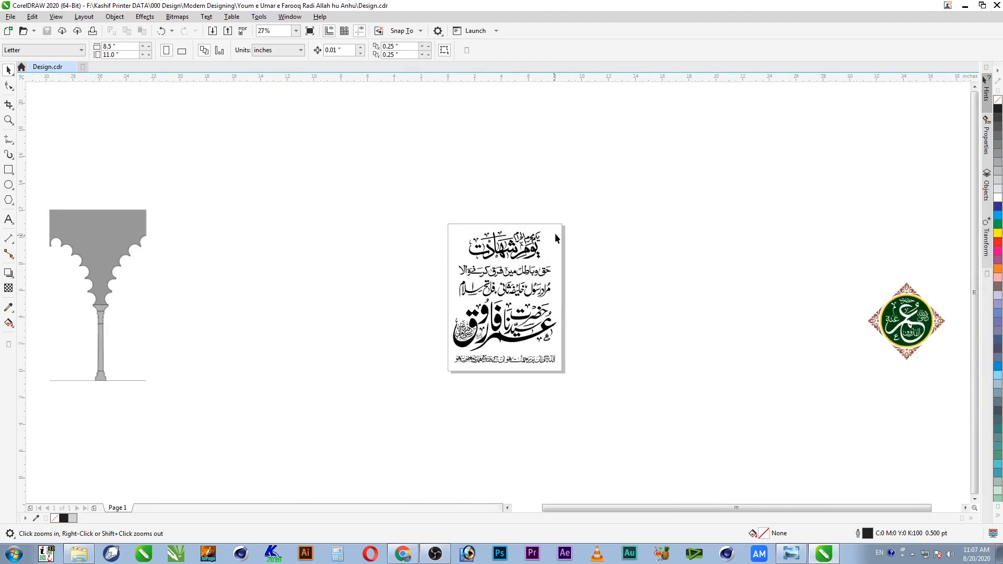
{"action": "left_click_drag", "start_coordinate": [575, 216], "coordinate": [406, 396]}
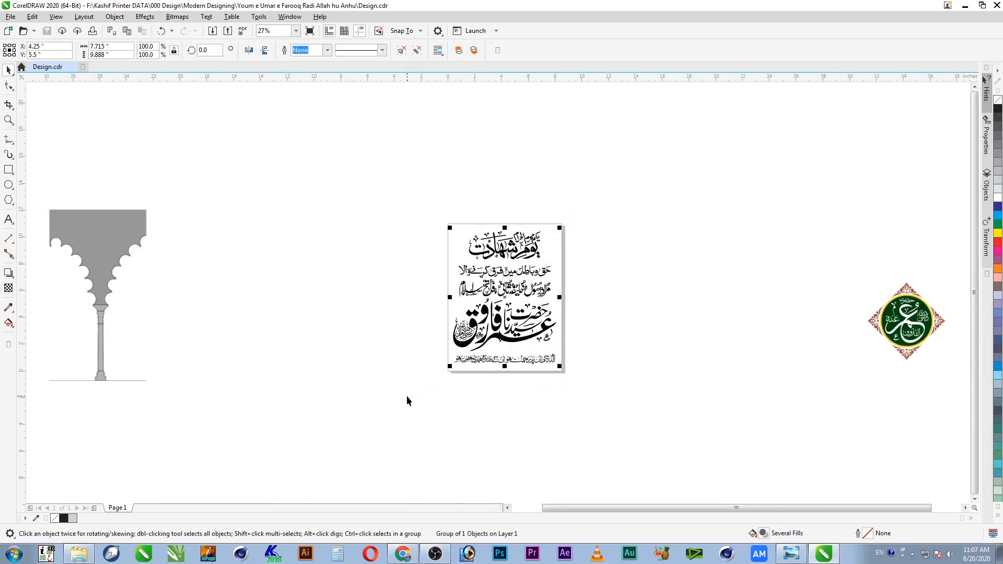
{"action": "key", "text": "shift+F2"}
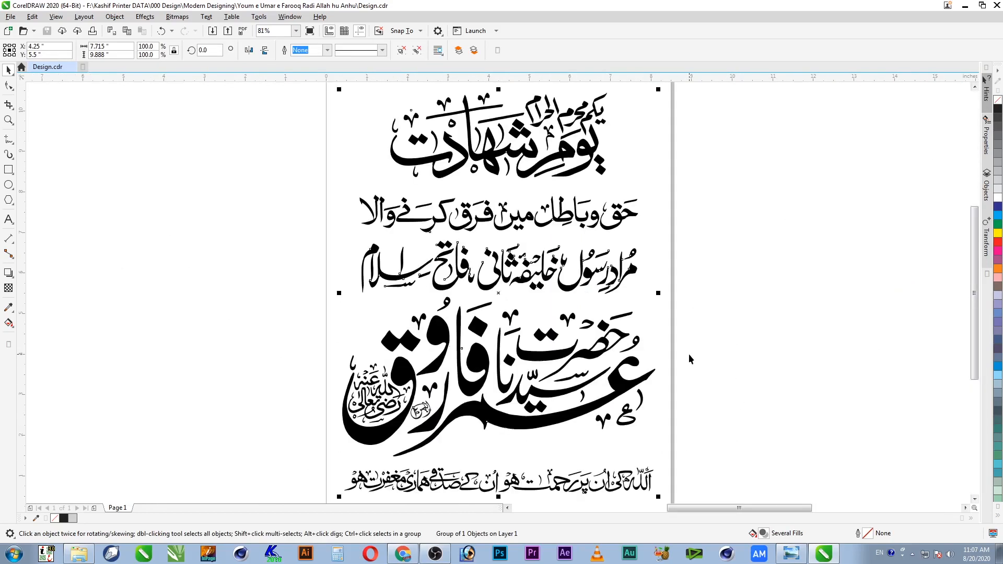
{"action": "key", "text": "F3"}
{"action": "left_click_drag", "start_coordinate": [803, 262], "coordinate": [941, 376]}
{"action": "key", "text": "shift+F2"}
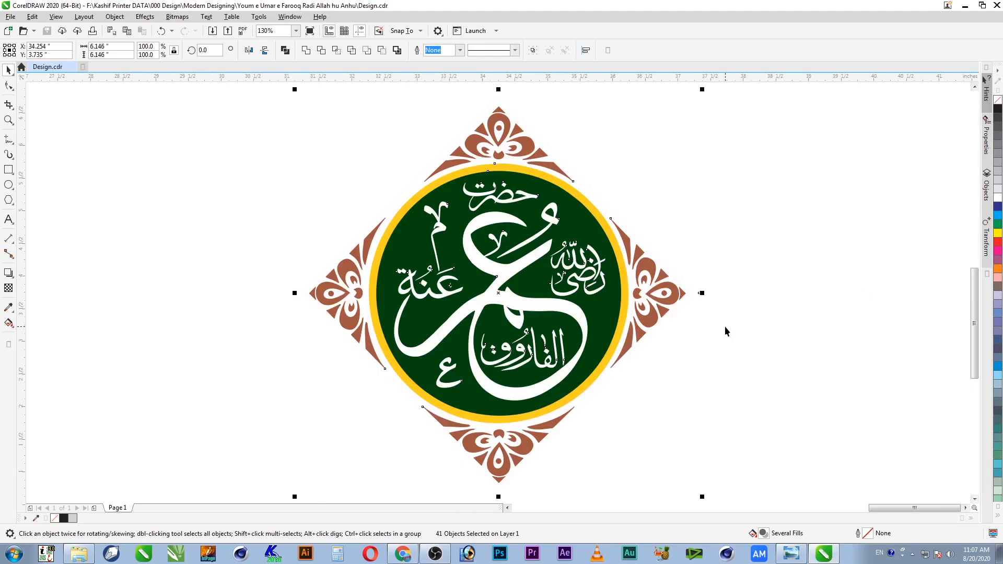
{"action": "key", "text": "F3"}
{"action": "key", "text": "Escape"}
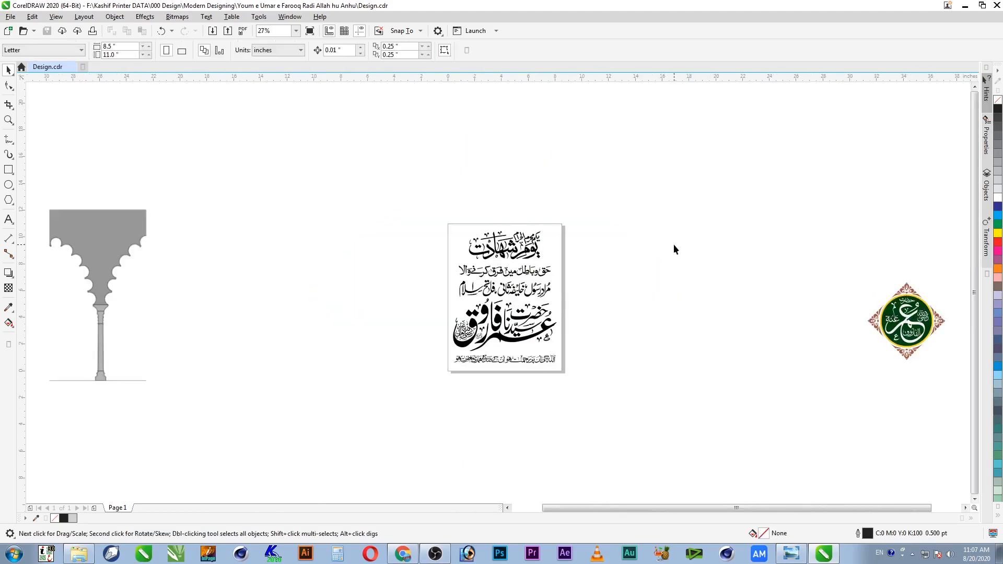
Step: Select the grey arch reference image and zoom in closely on it
{"action": "key", "text": "z"}
{"action": "left_click_drag", "start_coordinate": [156, 205], "coordinate": [54, 386]}
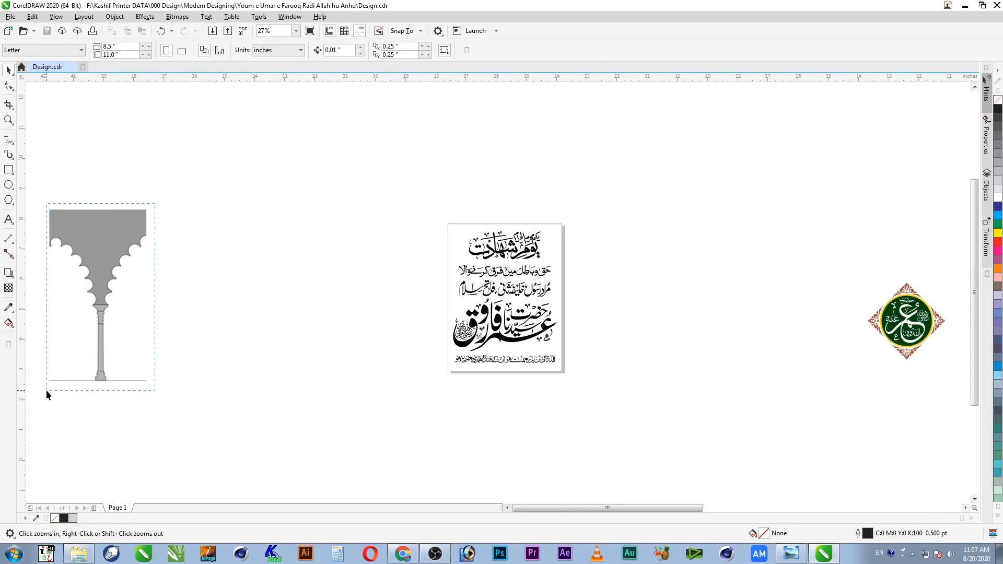
{"action": "key", "text": "space"}
{"action": "left_click", "coordinate": [525, 152]}
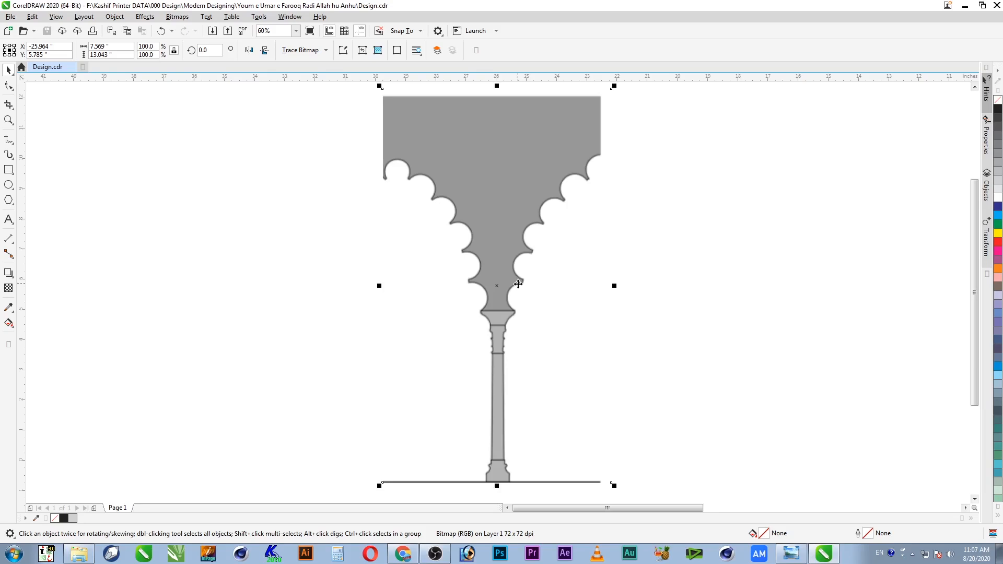
{"action": "key", "text": "F4"}
{"action": "key", "text": "z"}
{"action": "left_click_drag", "start_coordinate": [152, 209], "coordinate": [47, 389]}
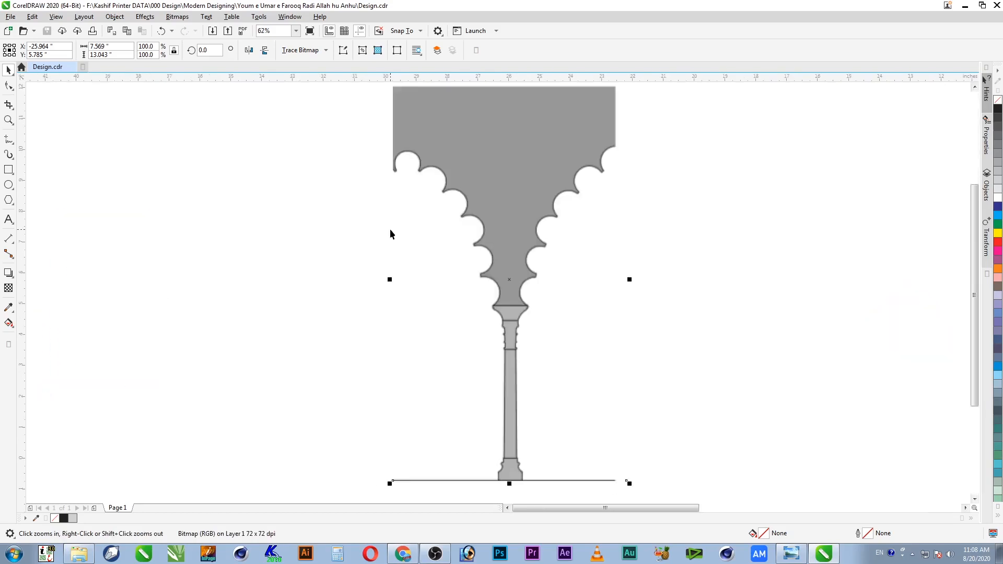
{"action": "right_click", "coordinate": [374, 95]}
{"action": "mouse_move", "coordinate": [366, 88]}
{"action": "left_mouse_down"}
{"action": "mouse_move", "coordinate": [442, 292]}
{"action": "mouse_move", "coordinate": [459, 292]}
{"action": "left_mouse_up"}
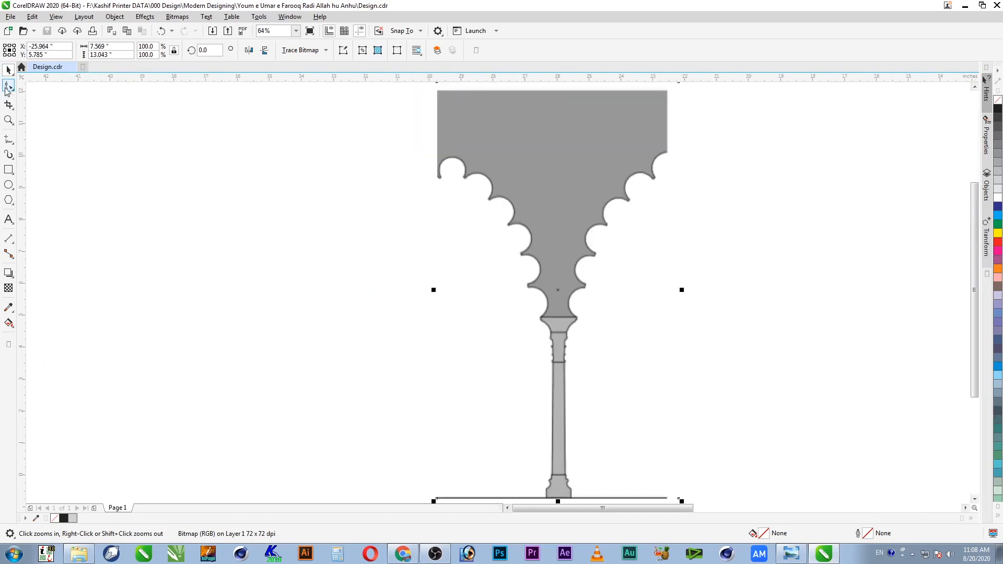
Step: Draw a 3-point curve along the left inner edge just above the pillar capital
{"action": "left_click", "coordinate": [9, 144]}
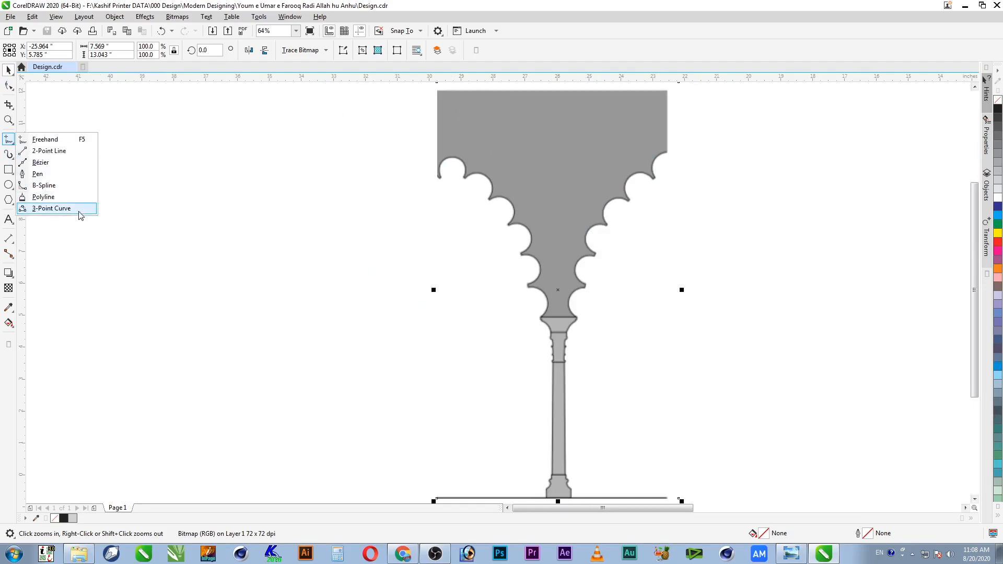
{"action": "left_click", "coordinate": [51, 208]}
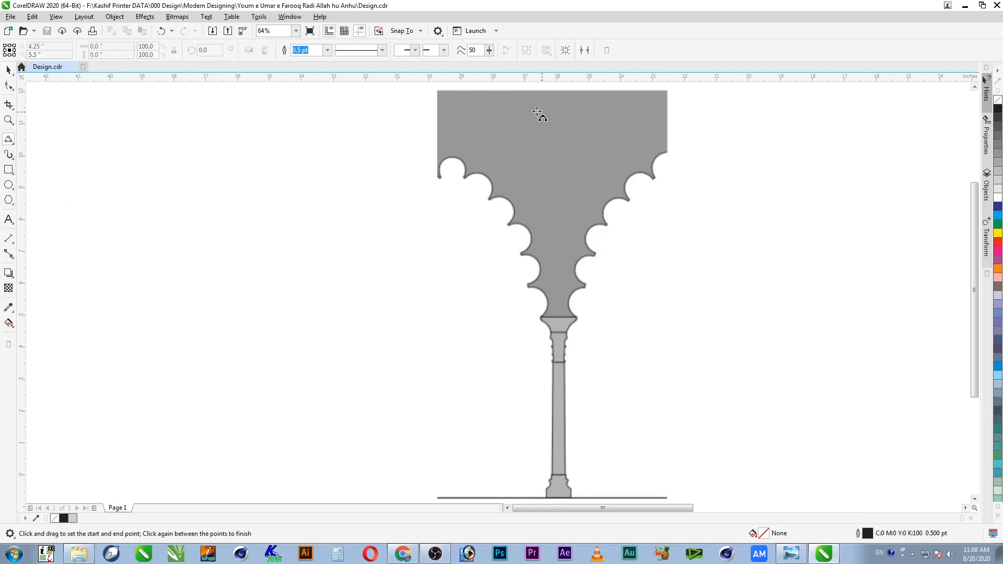
{"action": "left_click_drag", "start_coordinate": [432, 89], "coordinate": [568, 344]}
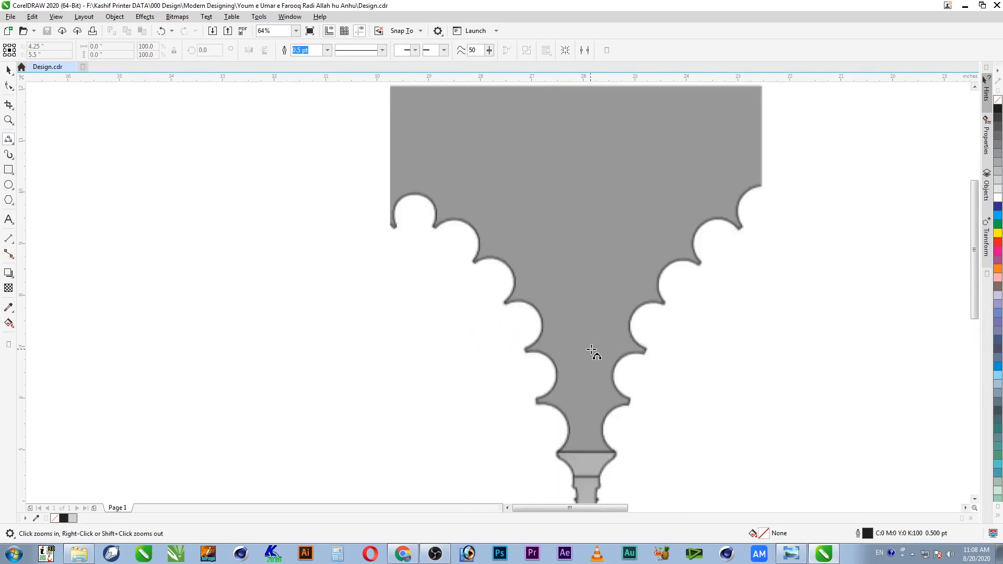
{"action": "left_click_drag", "start_coordinate": [456, 374], "coordinate": [633, 482]}
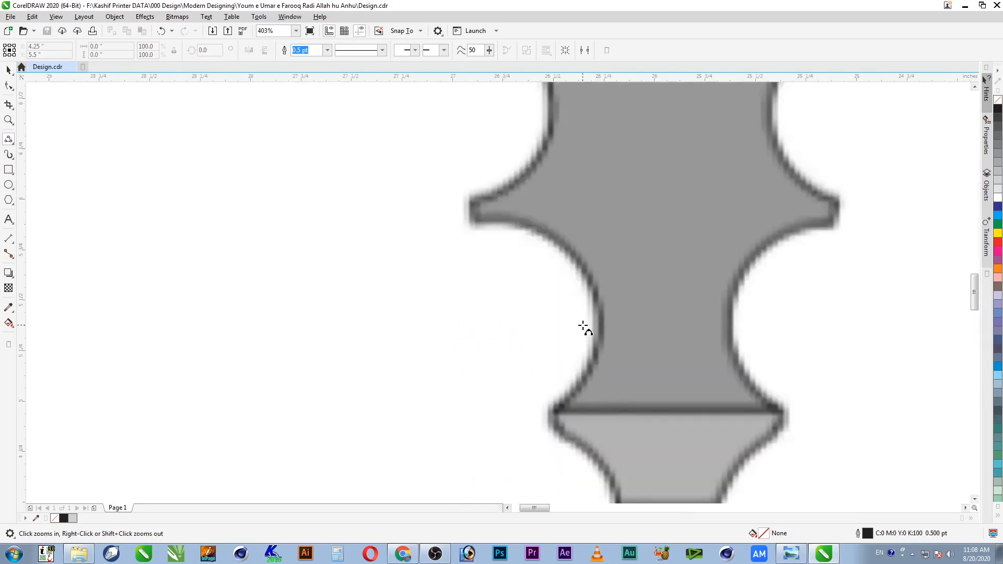
{"action": "left_click_drag", "start_coordinate": [553, 413], "coordinate": [473, 223]}
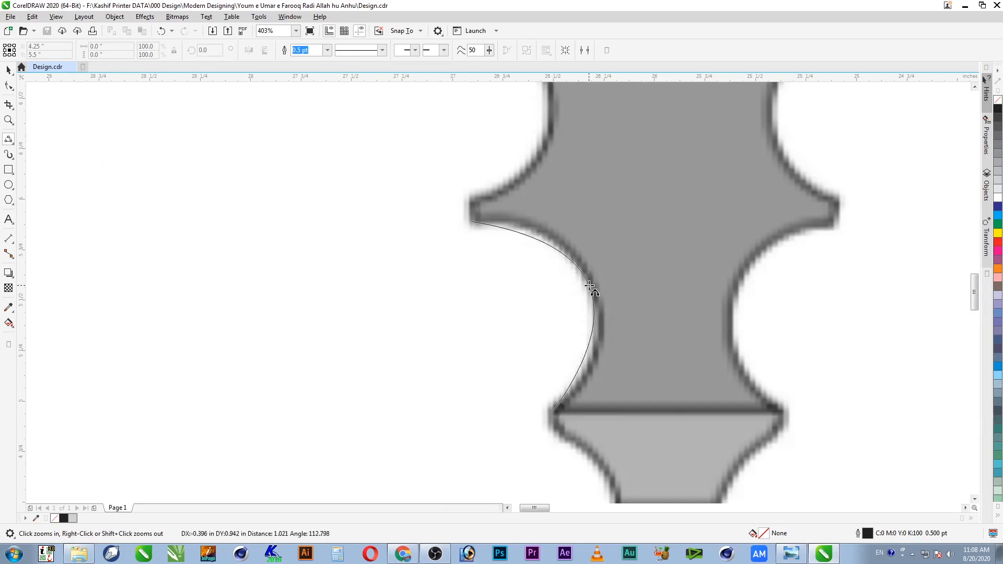
{"action": "left_click", "coordinate": [591, 285]}
Step: Reshape the curve's handles with the Shape tool so it hugs the concave scallop
{"action": "key", "text": "F10"}
{"action": "left_click", "coordinate": [524, 239]}
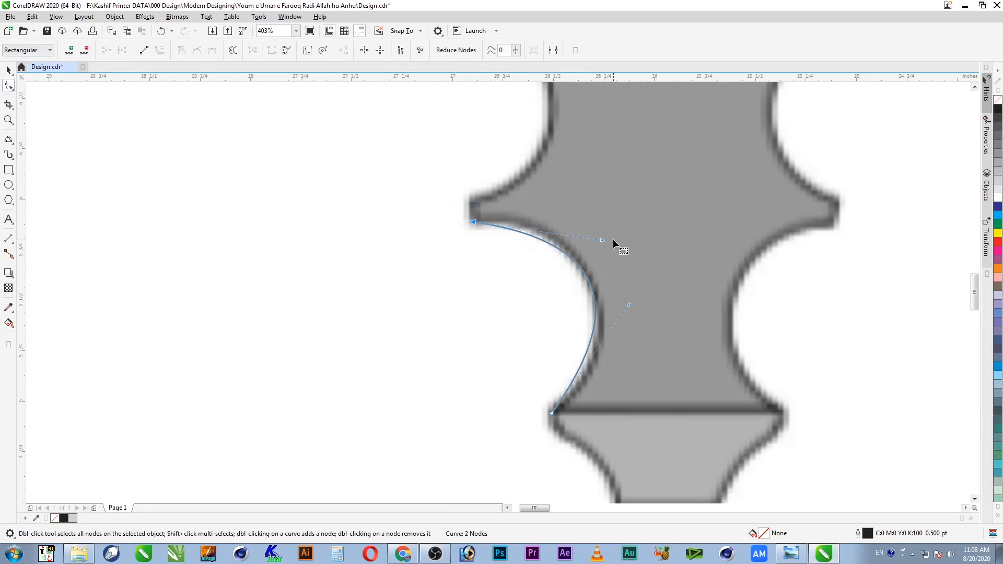
{"action": "left_click_drag", "start_coordinate": [603, 242], "coordinate": [573, 209]}
{"action": "left_click_drag", "start_coordinate": [630, 308], "coordinate": [649, 338]}
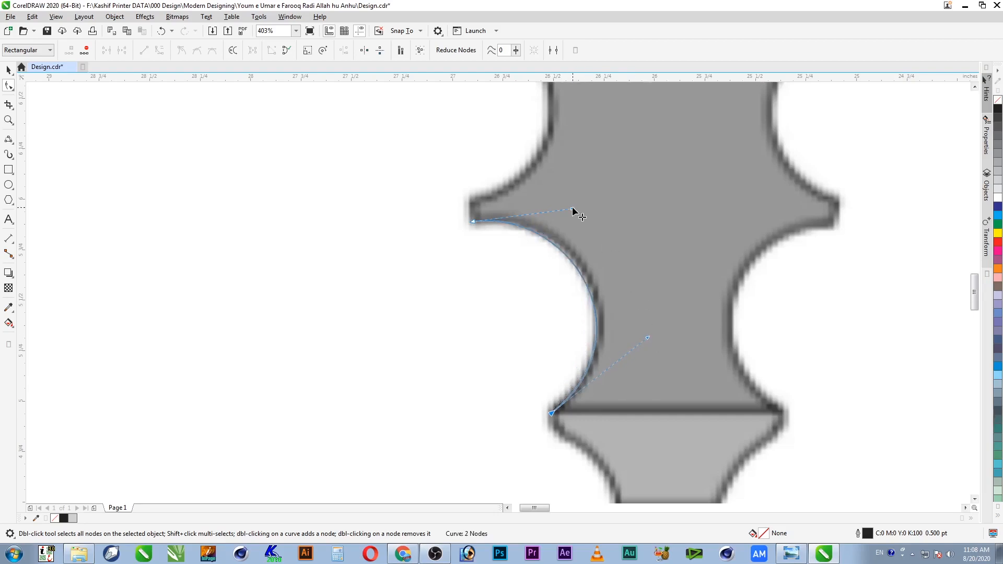
{"action": "left_click_drag", "start_coordinate": [573, 210], "coordinate": [573, 207]}
{"action": "key", "text": "space"}
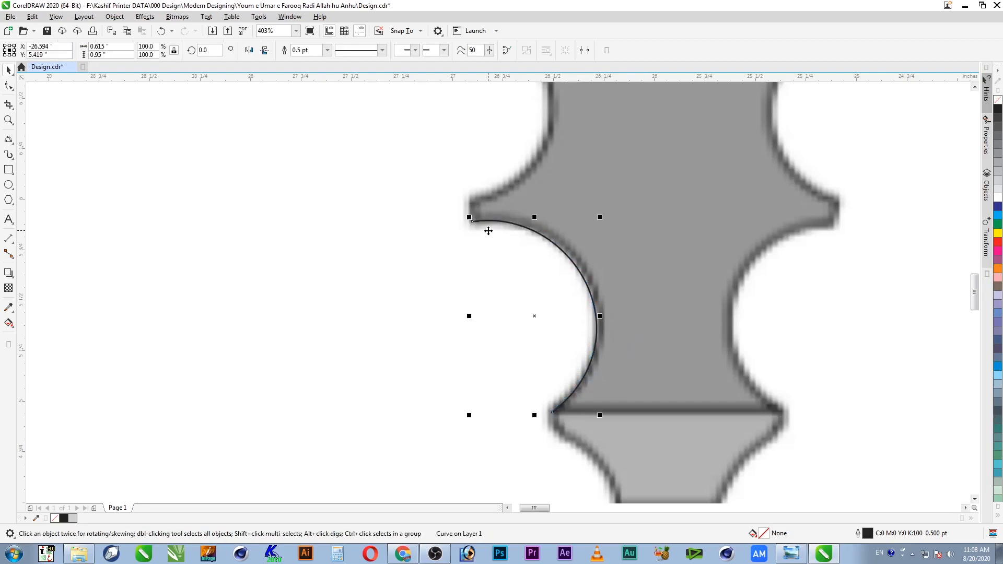
Step: Start a second 3-point curve at the first curve's top, zooming around the arch scallops
{"action": "left_click", "coordinate": [8, 139]}
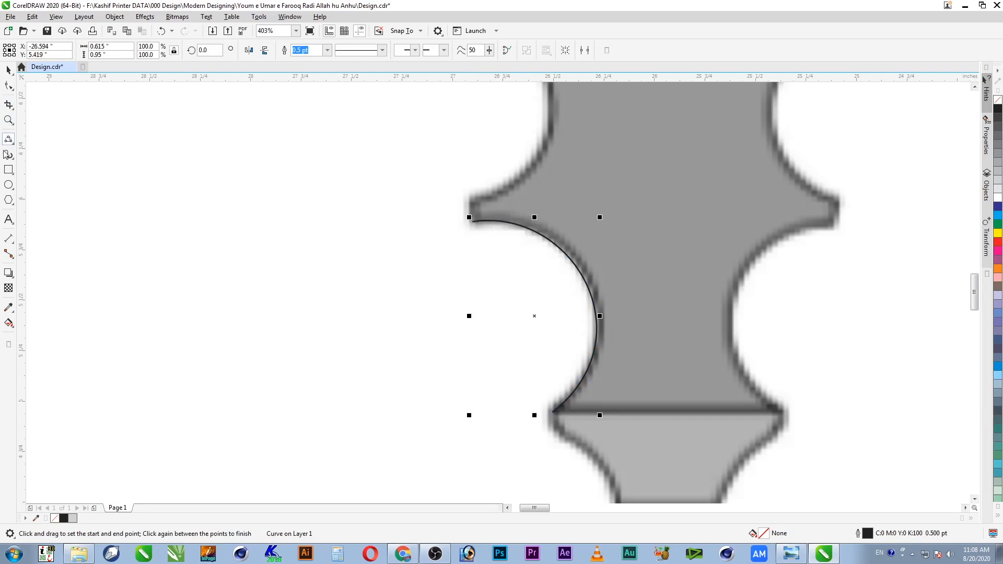
{"action": "left_click_drag", "start_coordinate": [473, 222], "coordinate": [469, 200]}
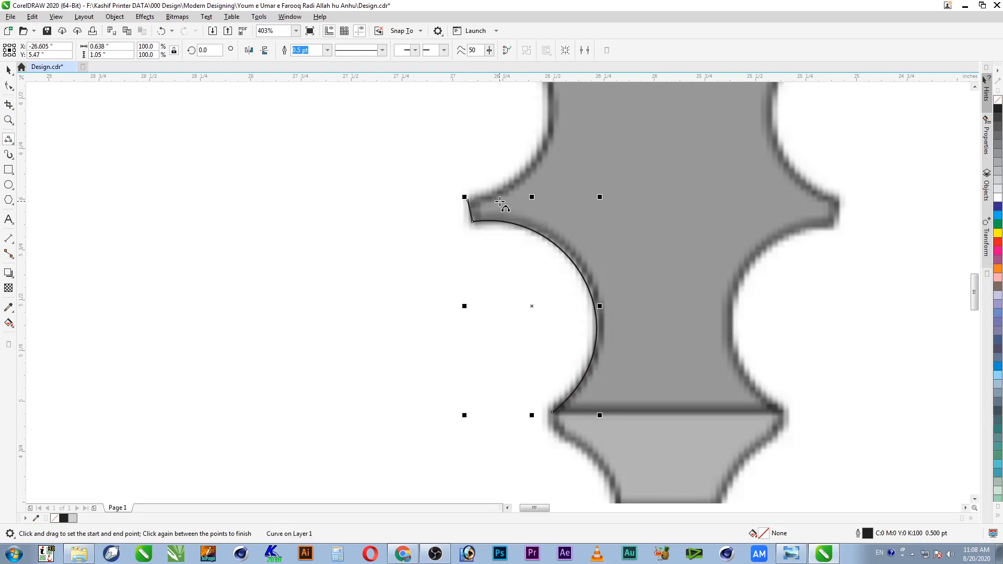
{"action": "scroll", "coordinate": [494, 202], "scroll_direction": "down", "scroll_amount": 2}
{"action": "scroll", "coordinate": [508, 223], "scroll_direction": "down", "scroll_amount": 2}
{"action": "key", "text": "F2"}
{"action": "left_click_drag", "start_coordinate": [416, 242], "coordinate": [590, 91]}
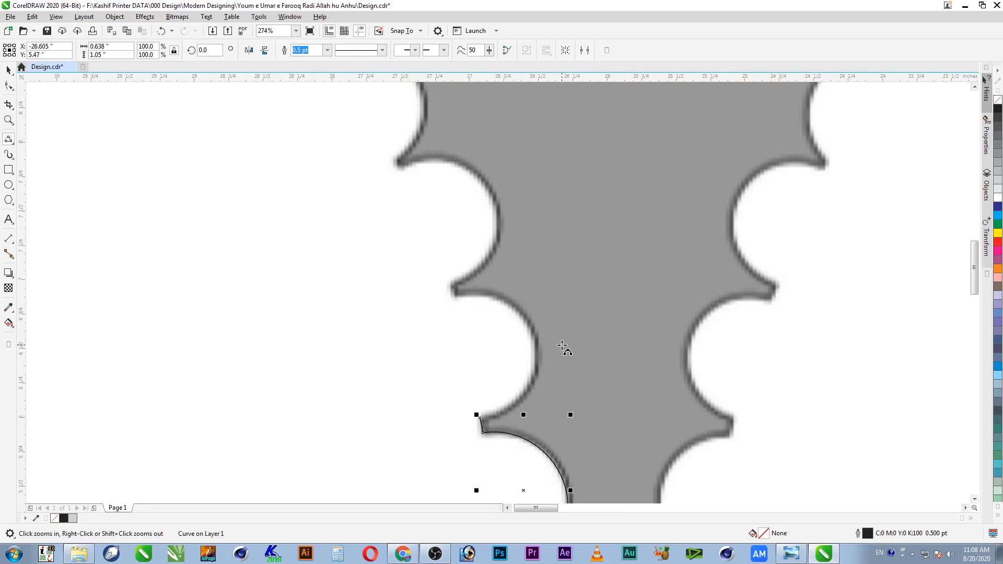
{"action": "scroll", "coordinate": [561, 343], "scroll_direction": "down", "scroll_amount": 2}
{"action": "left_click_drag", "start_coordinate": [623, 435], "coordinate": [630, 449]}
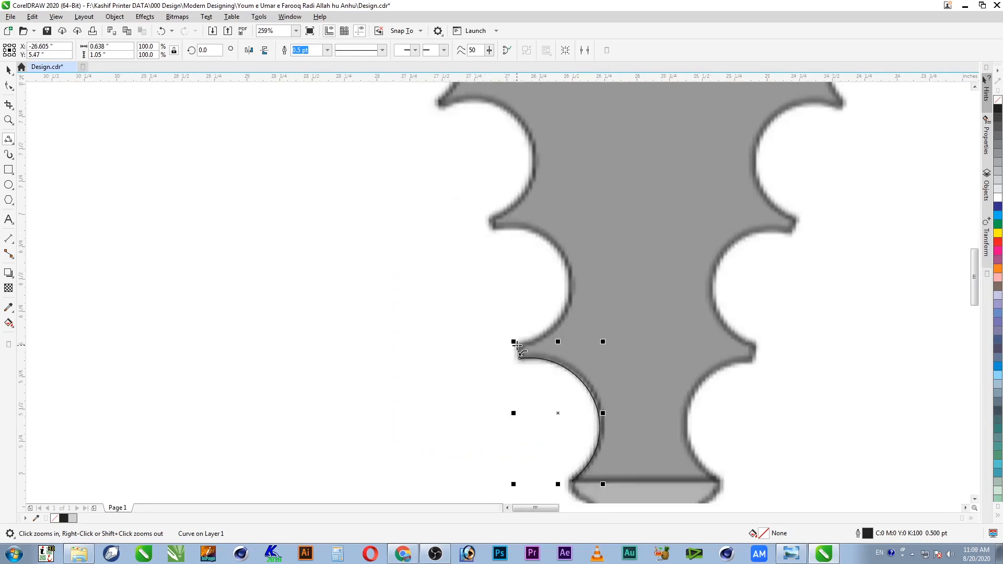
{"action": "scroll", "coordinate": [527, 345], "scroll_direction": "down", "scroll_amount": 2}
{"action": "left_click_drag", "start_coordinate": [380, 183], "coordinate": [574, 400]}
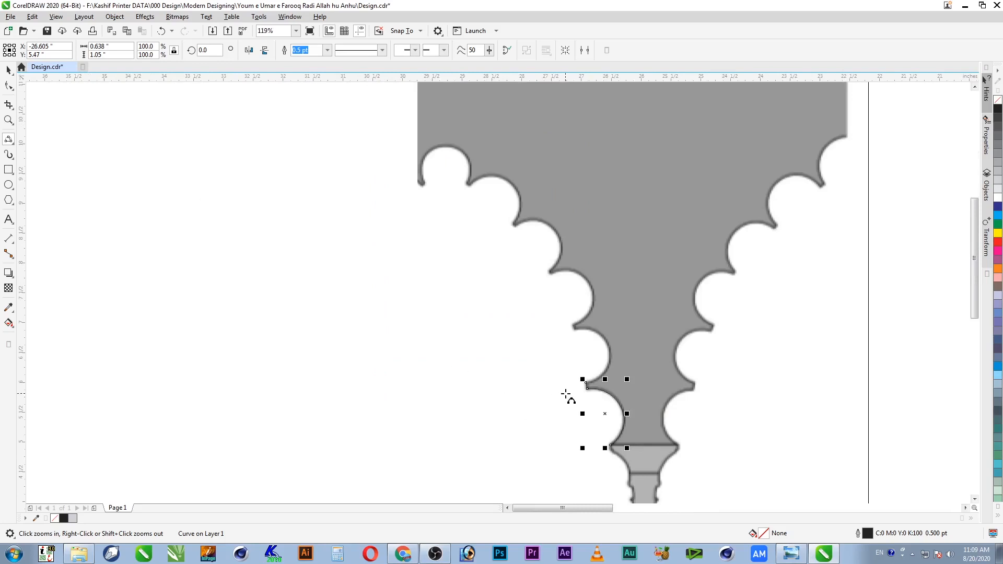
Step: Draw a broad arc from the first curve's top node across the left scallops and adjust its nodes
{"action": "left_click", "coordinate": [585, 381]}
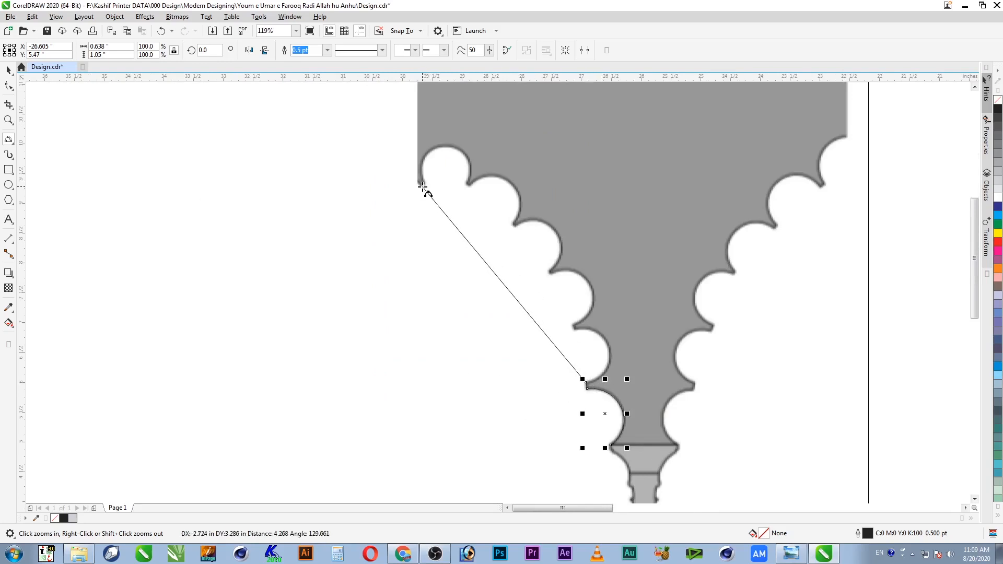
{"action": "left_click_drag", "start_coordinate": [419, 185], "coordinate": [524, 241]}
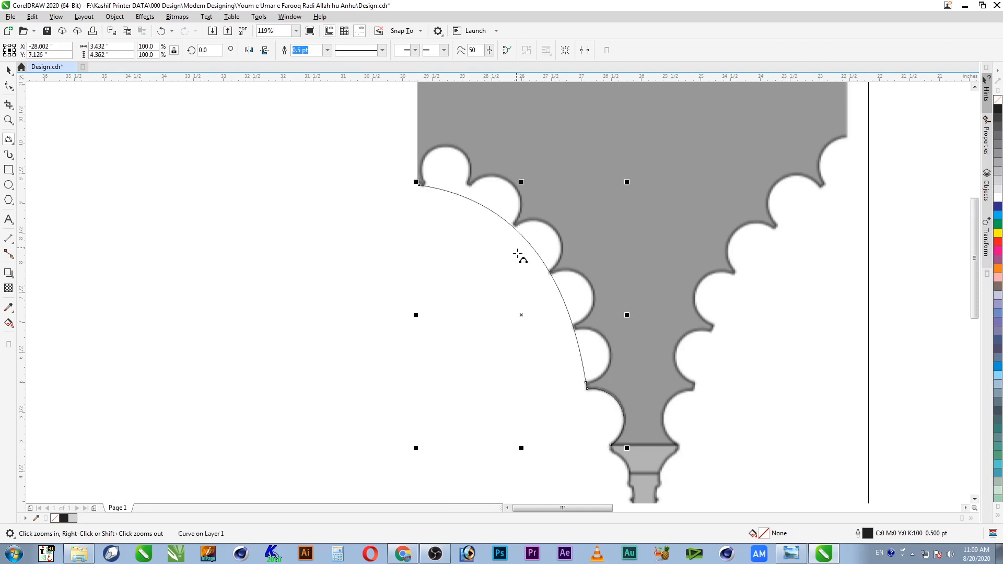
{"action": "left_click", "coordinate": [9, 87]}
{"action": "left_click_drag", "start_coordinate": [381, 164], "coordinate": [476, 152]}
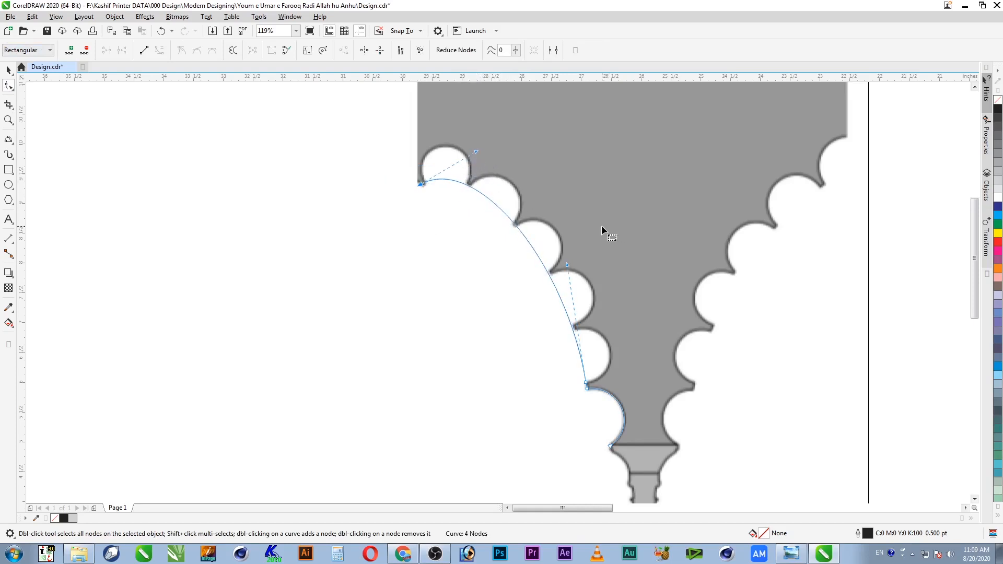
{"action": "left_click_drag", "start_coordinate": [568, 265], "coordinate": [573, 267]}
{"action": "left_click_drag", "start_coordinate": [476, 151], "coordinate": [469, 149]}
{"action": "key", "text": "space"}
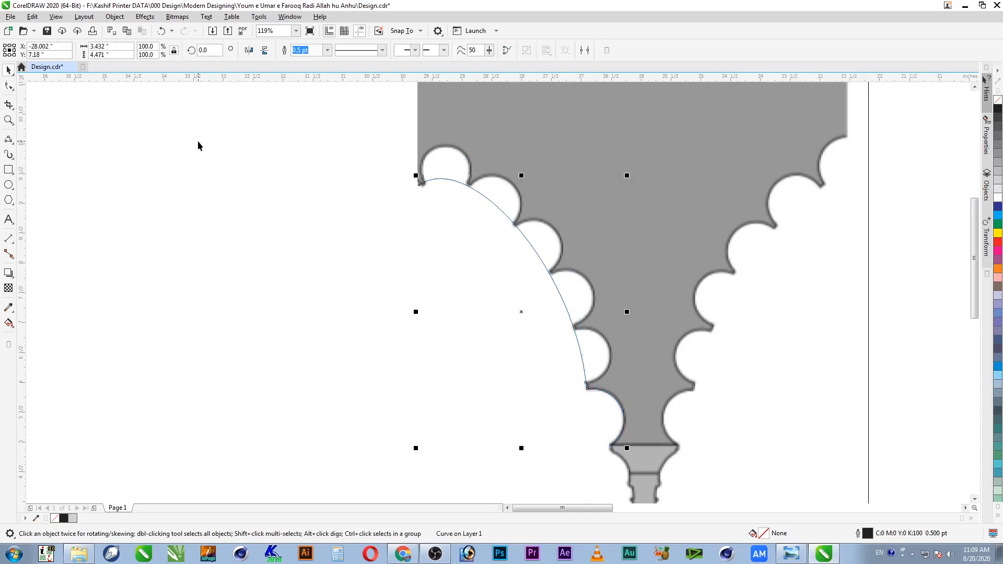
Step: Zoom to frame the top-left scallops, arch and pillar top
{"action": "key", "text": "z"}
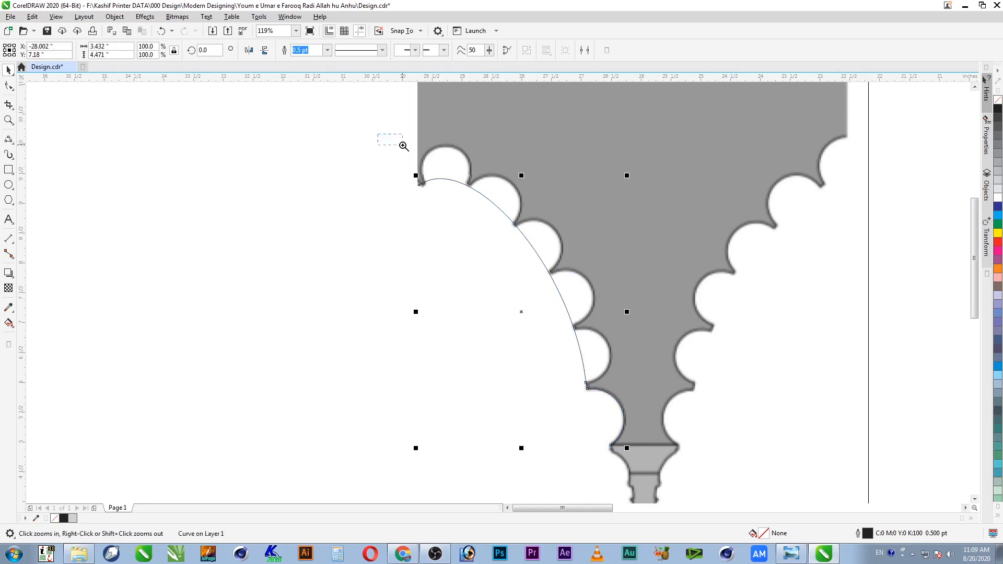
{"action": "left_click_drag", "start_coordinate": [403, 146], "coordinate": [549, 250]}
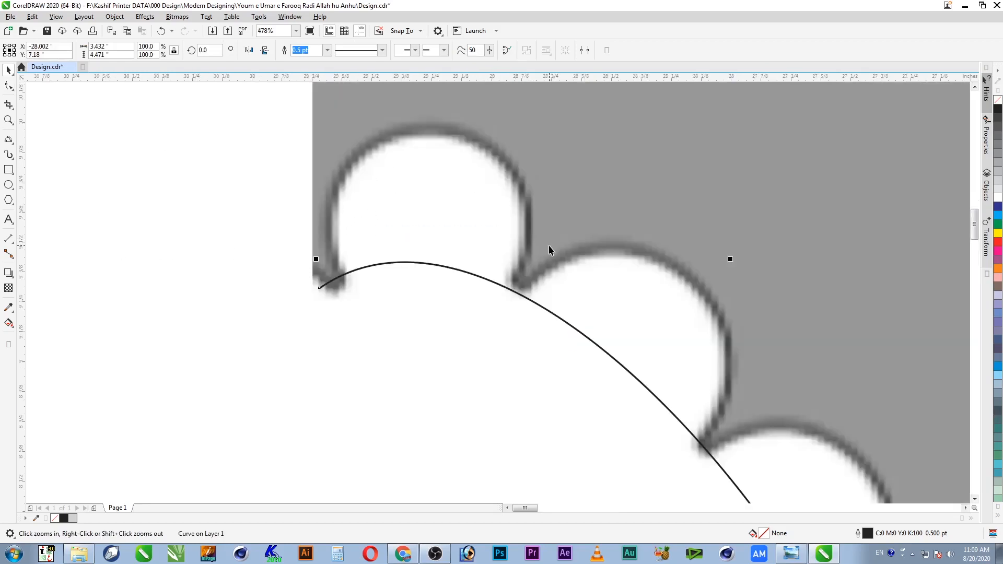
{"action": "scroll", "coordinate": [535, 238], "scroll_direction": "down", "scroll_amount": 3}
{"action": "key", "text": "F2"}
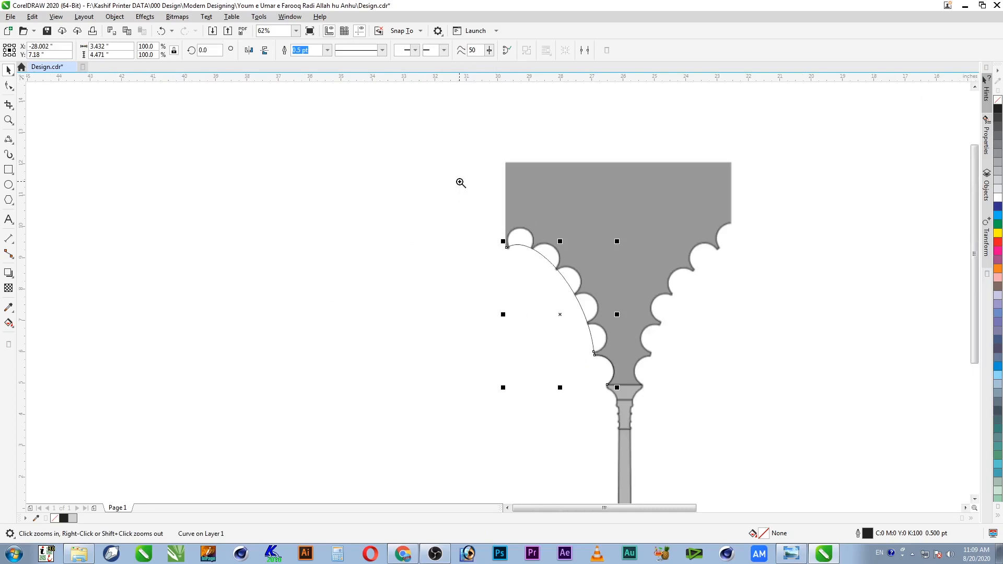
{"action": "left_click_drag", "start_coordinate": [461, 182], "coordinate": [690, 420]}
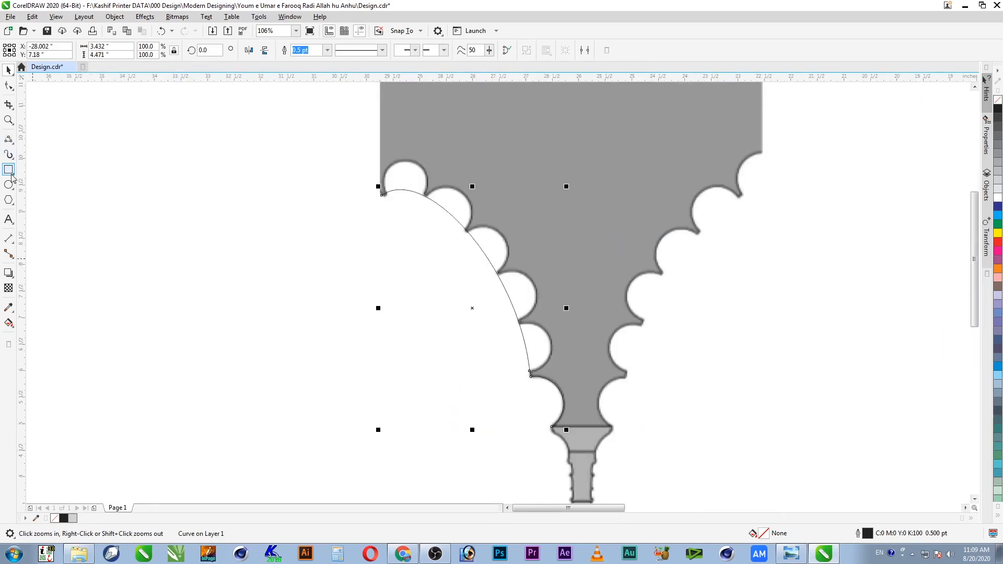
Step: Add straight Freehand edges up, across the top and down to the capital, closing the arc shape
{"action": "left_click", "coordinate": [8, 140]}
{"action": "left_click", "coordinate": [47, 137]}
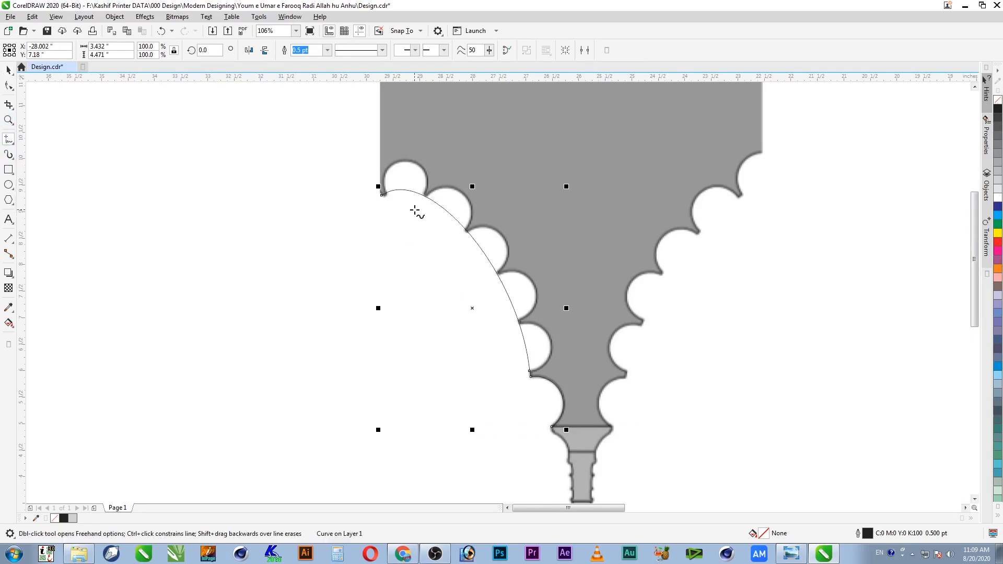
{"action": "left_click", "coordinate": [380, 194]}
{"action": "left_click", "coordinate": [379, 107]}
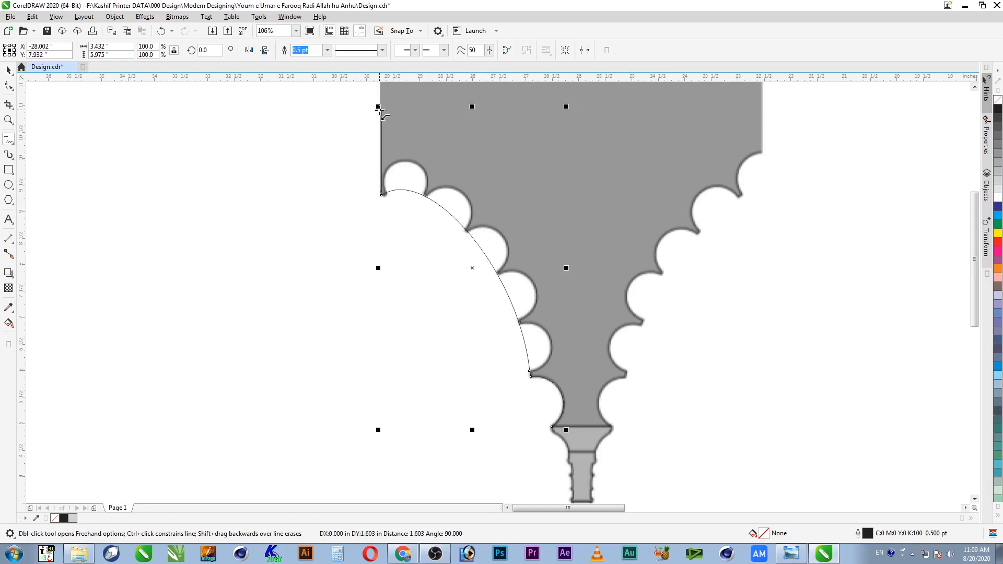
{"action": "left_click", "coordinate": [380, 110], "text": "ctrl"}
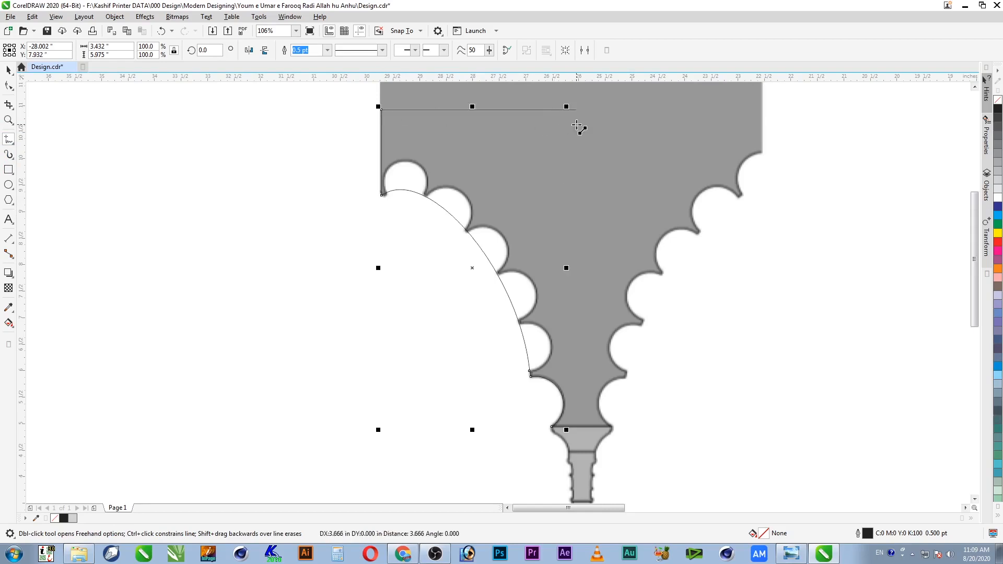
{"action": "left_click", "coordinate": [578, 119], "text": "ctrl"}
{"action": "left_click", "coordinate": [577, 110]}
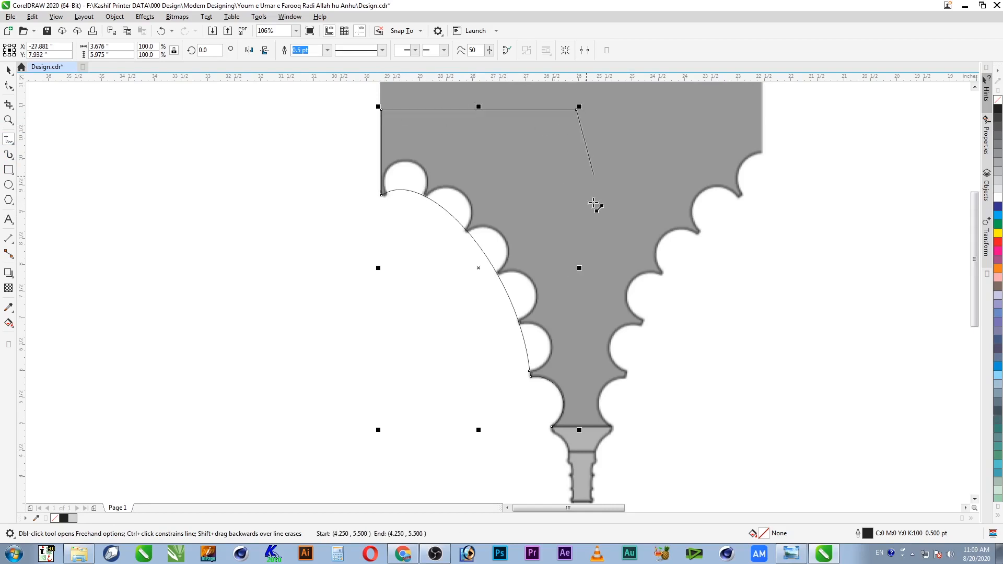
{"action": "left_click", "coordinate": [582, 377], "text": "ctrl"}
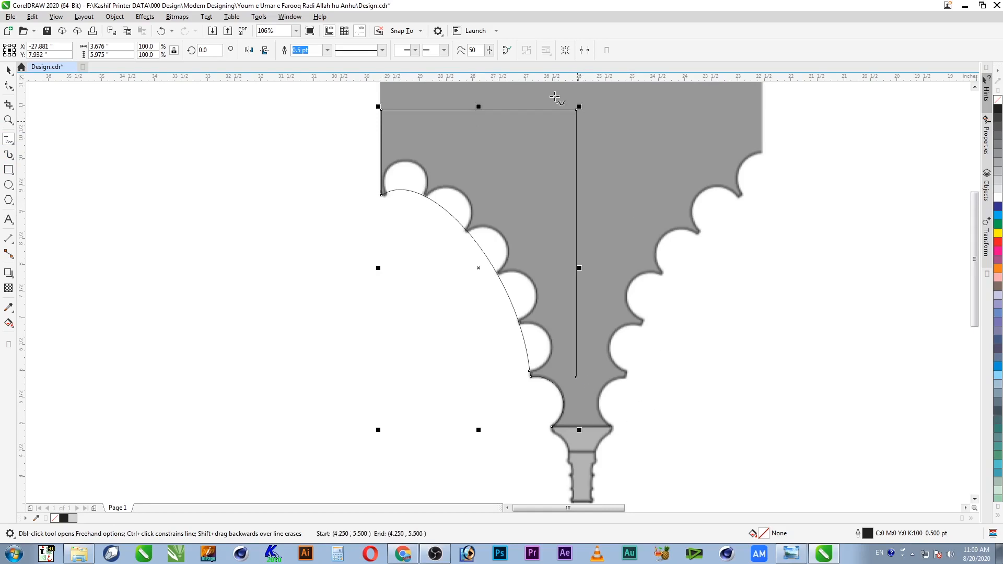
{"action": "left_click", "coordinate": [507, 49]}
Step: Move the shape's lower corner node down onto the capital edge with the Shape tool
{"action": "key", "text": "z"}
{"action": "right_click", "coordinate": [623, 398]}
{"action": "left_click_drag", "start_coordinate": [466, 336], "coordinate": [636, 429]}
{"action": "key", "text": "F10"}
{"action": "left_click_drag", "start_coordinate": [662, 316], "coordinate": [666, 420]}
{"action": "key", "text": "space"}
Step: Draw a small circle over a left scallop along the arc
{"action": "scroll", "coordinate": [709, 362], "scroll_direction": "down", "scroll_amount": 2}
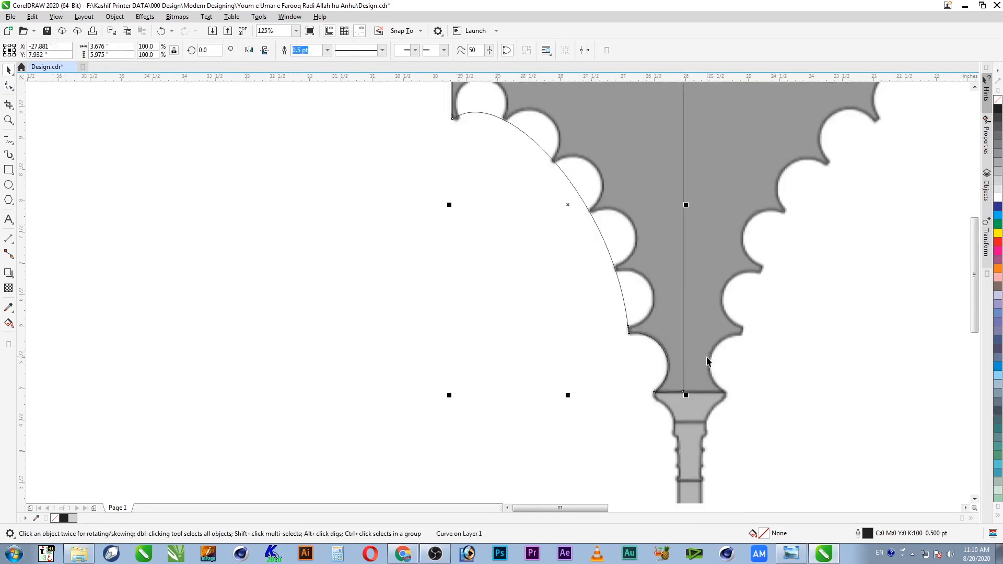
{"action": "scroll", "coordinate": [697, 342], "scroll_direction": "down", "scroll_amount": 2}
{"action": "key", "text": "z"}
{"action": "left_click_drag", "start_coordinate": [495, 143], "coordinate": [752, 408]}
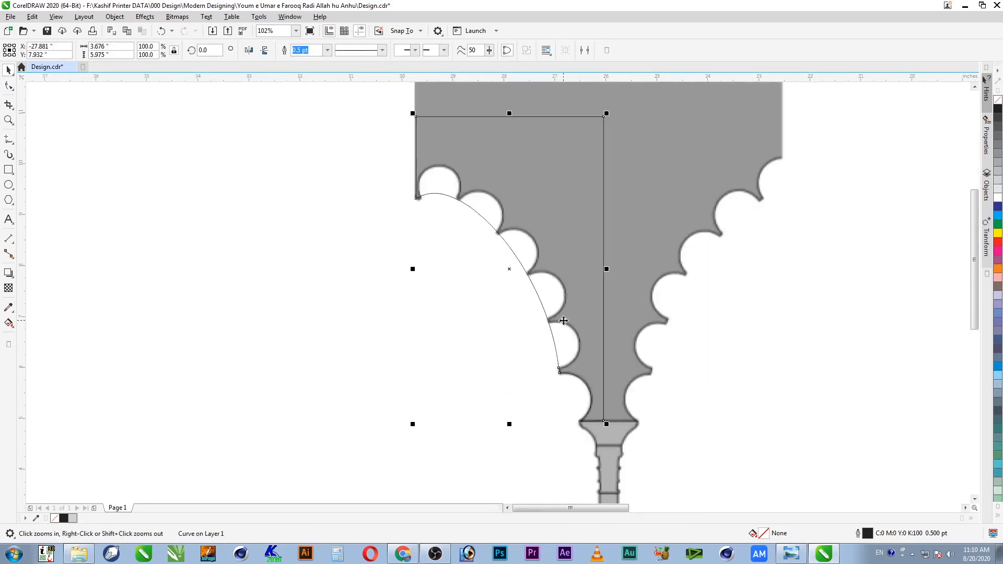
{"action": "left_click", "coordinate": [8, 185]}
{"action": "left_click_drag", "start_coordinate": [476, 338], "coordinate": [554, 345]}
{"action": "key", "text": "space"}
Step: Resize the circle to fit the lowest scallop and trim the outline with it at two scallops
{"action": "key", "text": "z"}
{"action": "left_click_drag", "start_coordinate": [586, 291], "coordinate": [488, 390]}
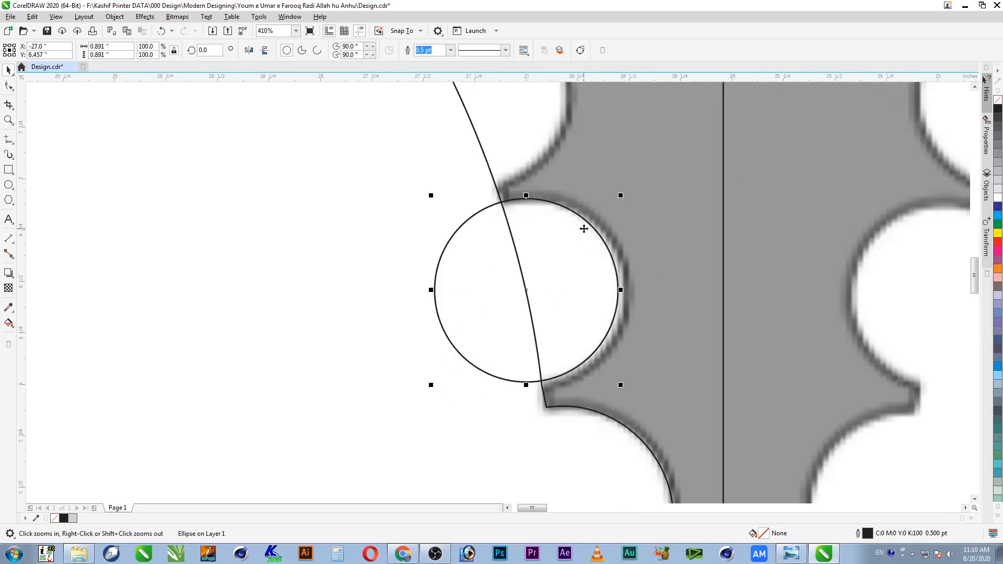
{"action": "left_click_drag", "start_coordinate": [620, 386], "coordinate": [632, 394]}
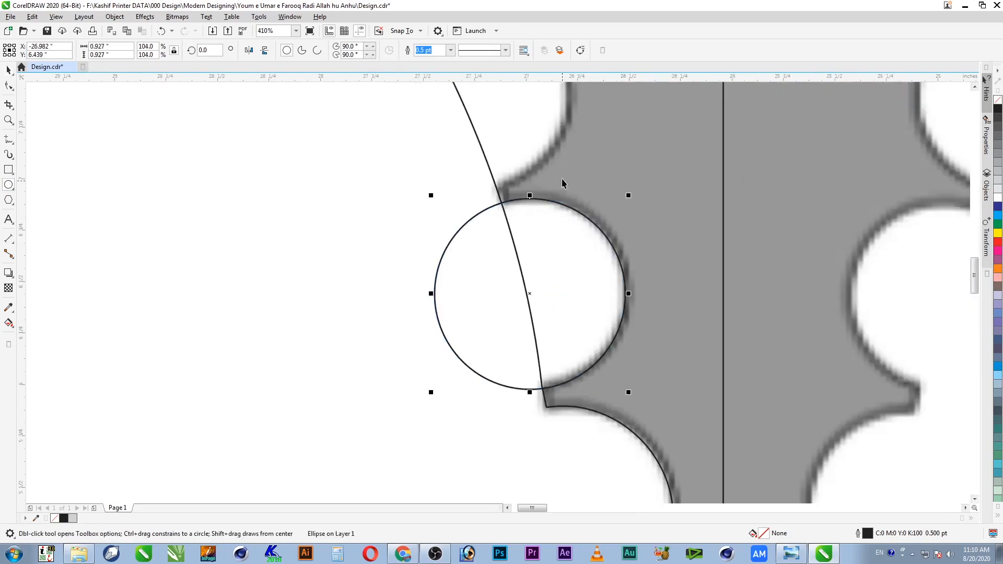
{"action": "left_click", "coordinate": [531, 152], "text": "shift"}
{"action": "left_click", "coordinate": [322, 50]}
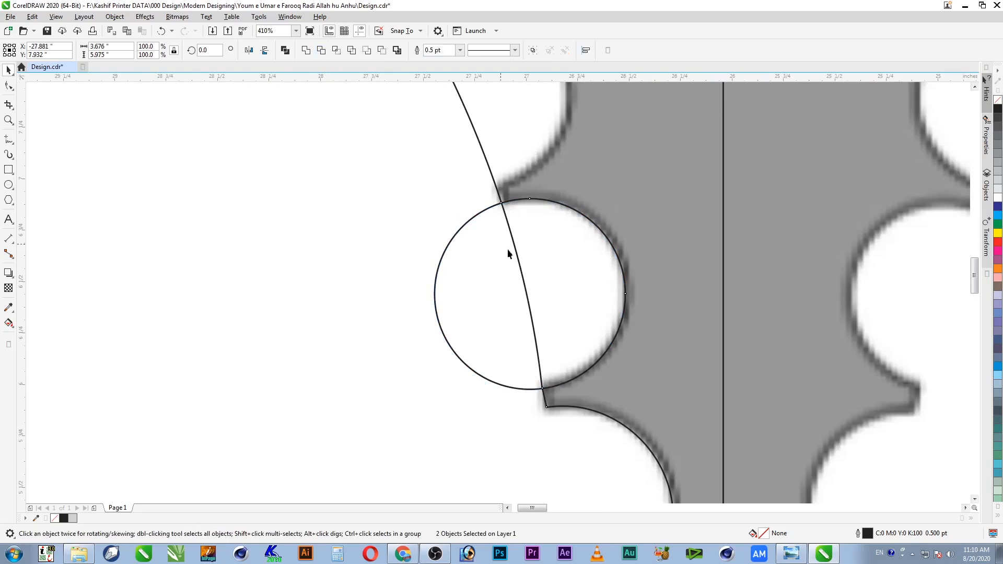
{"action": "mouse_move", "coordinate": [555, 332]}
{"action": "left_mouse_down"}
{"action": "mouse_move", "coordinate": [488, 152]}
{"action": "mouse_move", "coordinate": [481, 86]}
{"action": "mouse_move", "coordinate": [497, 213]}
{"action": "left_mouse_up"}
{"action": "left_click", "coordinate": [604, 178], "text": "shift"}
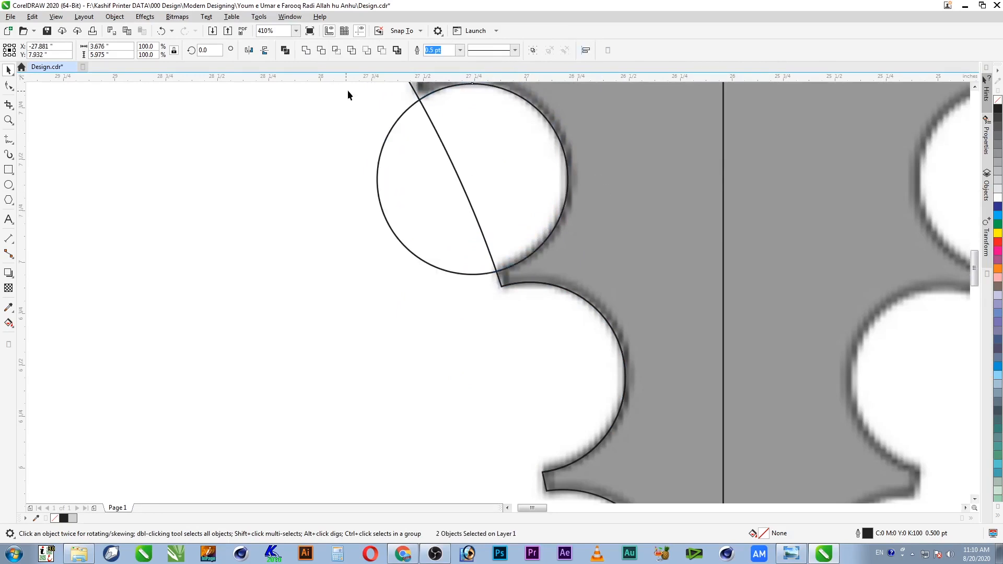
{"action": "left_click", "coordinate": [328, 52]}
Step: Move the circle up to the next two scallop gaps and trim the outline at each
{"action": "key", "text": "F4"}
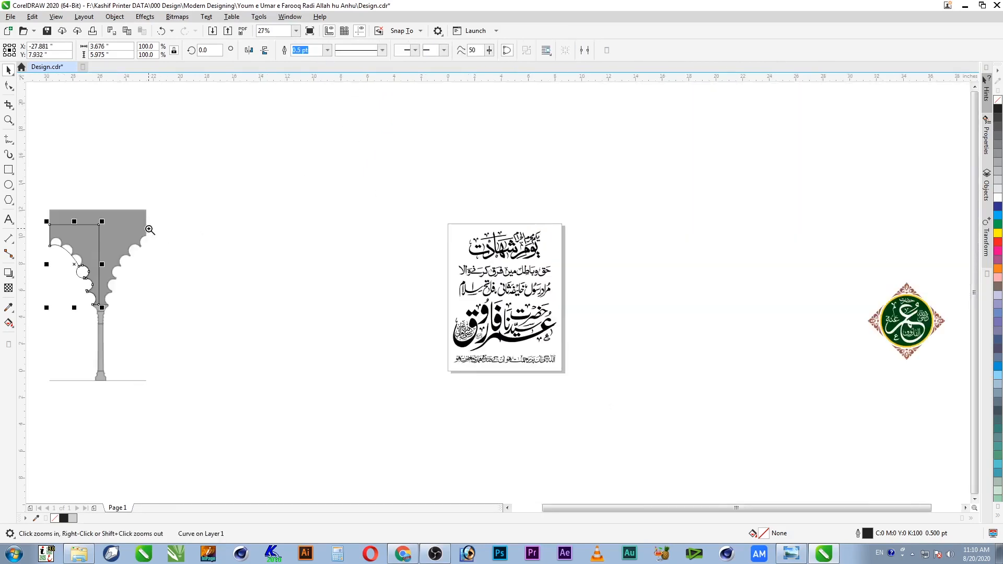
{"action": "key", "text": "F2"}
{"action": "left_click_drag", "start_coordinate": [408, 165], "coordinate": [756, 395]}
{"action": "left_click", "coordinate": [622, 403]}
{"action": "left_click_drag", "start_coordinate": [622, 403], "coordinate": [558, 327]}
{"action": "left_click", "coordinate": [628, 256], "text": "shift"}
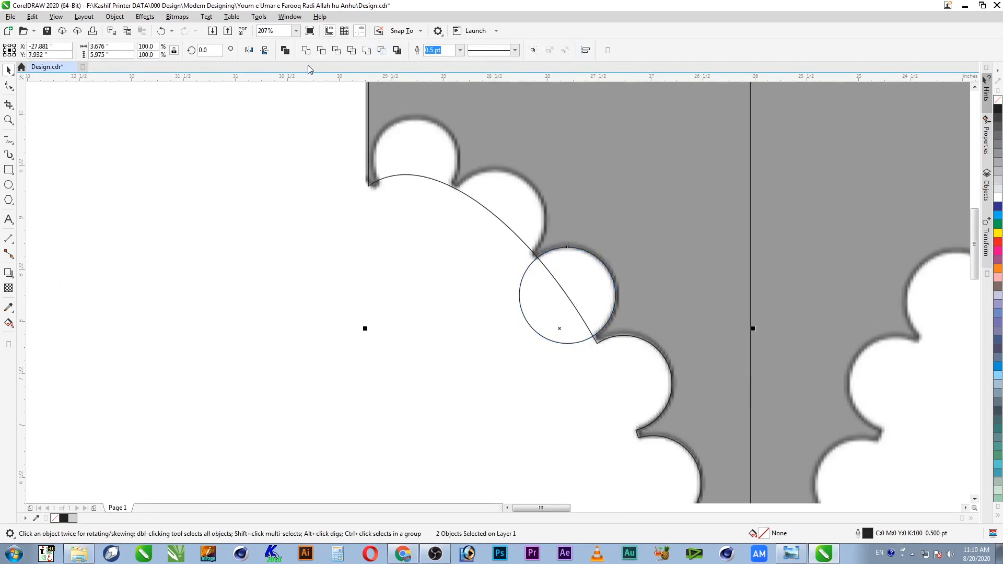
{"action": "left_click", "coordinate": [321, 50]}
{"action": "left_click_drag", "start_coordinate": [560, 310], "coordinate": [429, 194]}
{"action": "left_click", "coordinate": [584, 185], "text": "shift"}
{"action": "left_click", "coordinate": [321, 50]}
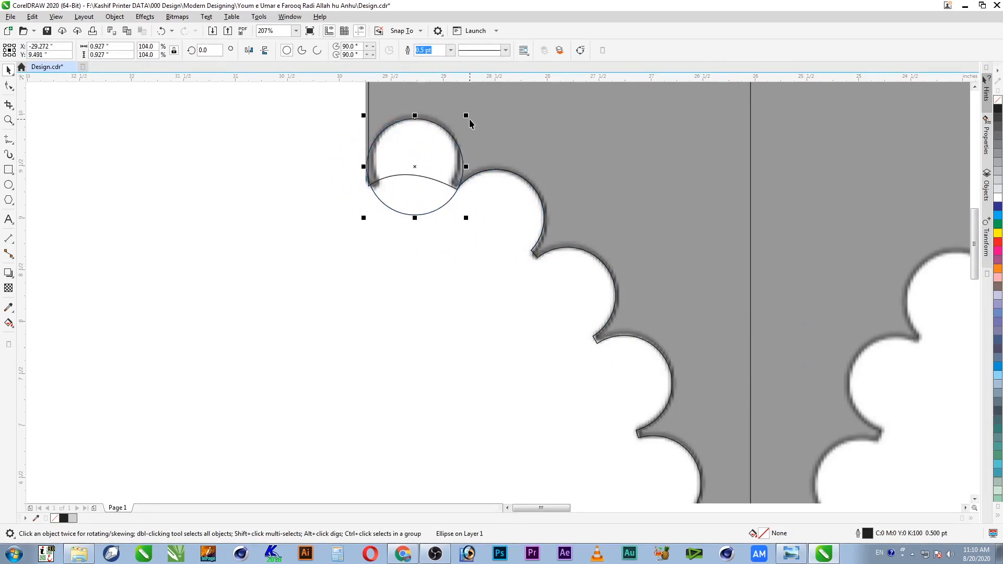
Step: Resize the circle to fit the top scallop and trim the outline there
{"action": "left_click_drag", "start_coordinate": [466, 116], "coordinate": [459, 125]}
{"action": "left_click_drag", "start_coordinate": [416, 195], "coordinate": [460, 202]}
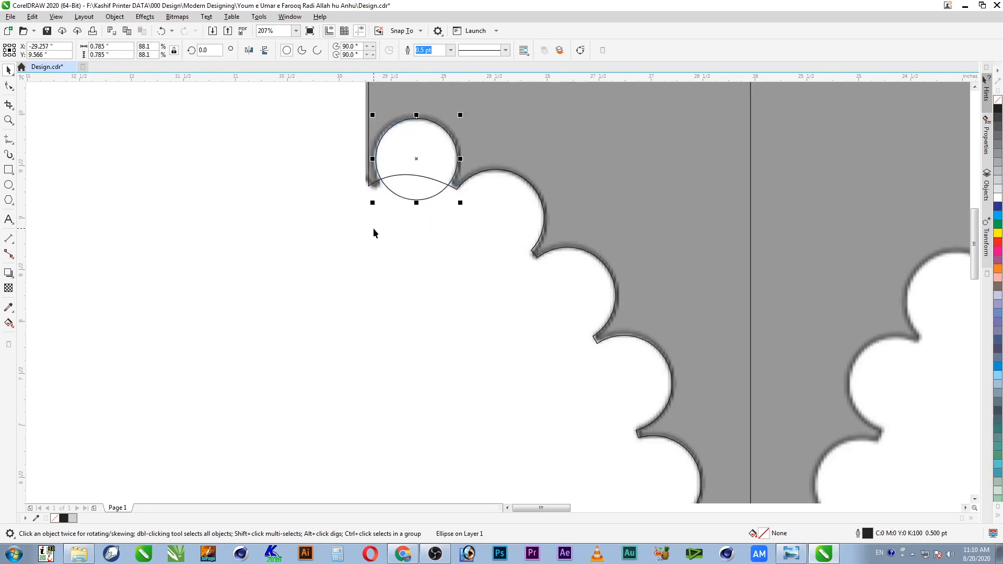
{"action": "left_click_drag", "start_coordinate": [373, 203], "coordinate": [368, 207]}
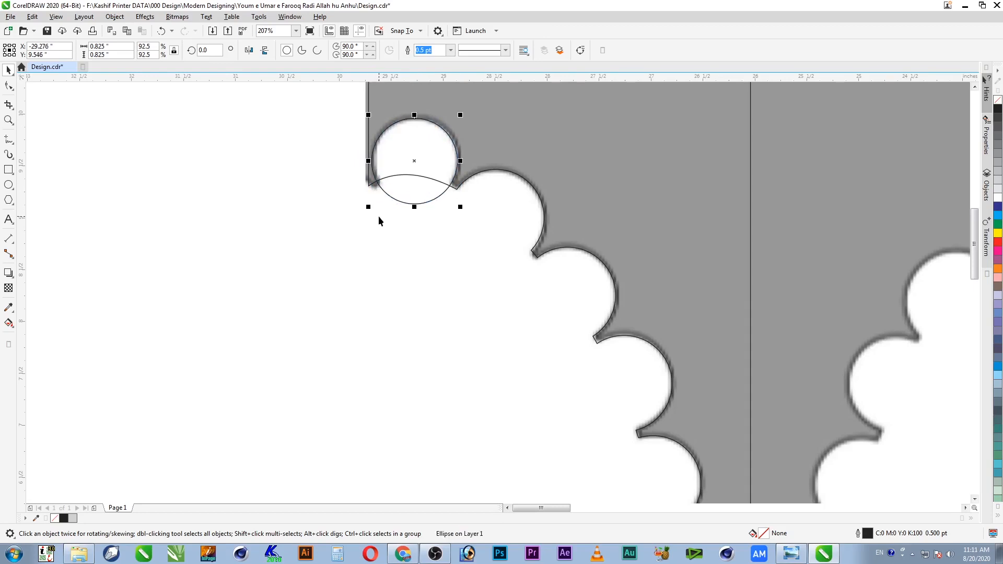
{"action": "left_click", "coordinate": [473, 153], "text": "shift"}
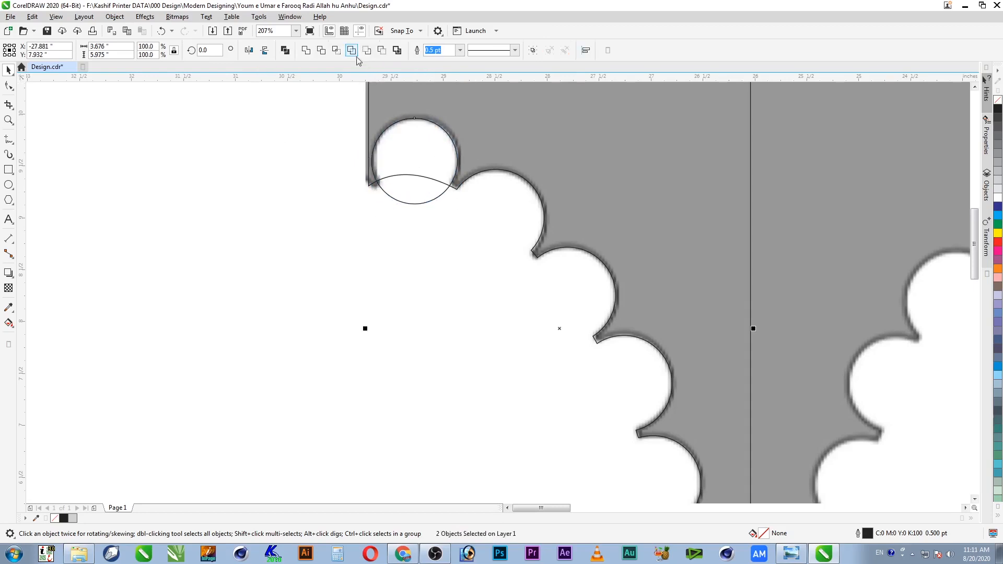
{"action": "left_click", "coordinate": [321, 50]}
{"action": "left_click", "coordinate": [422, 184]}
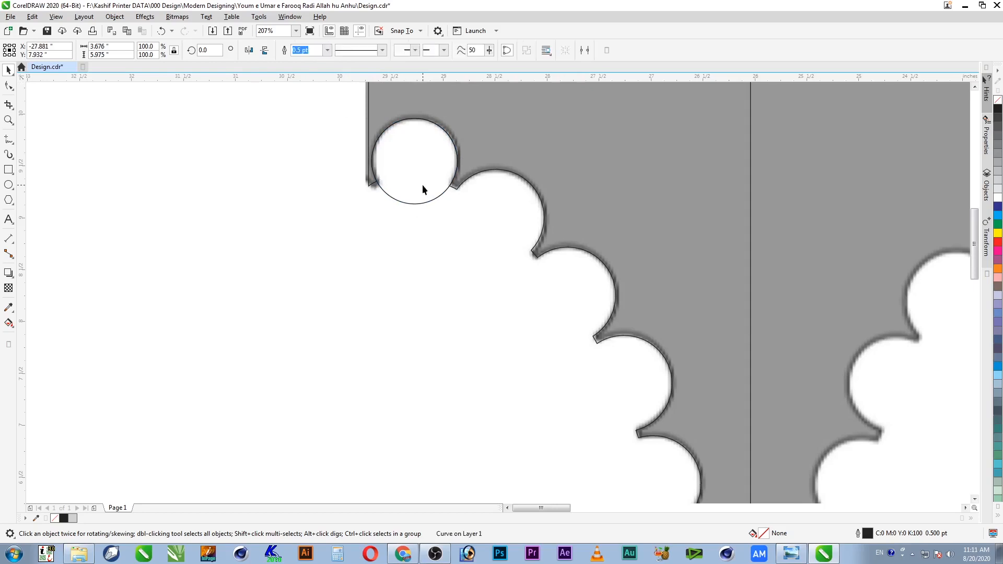
{"action": "left_click", "coordinate": [469, 243]}
{"action": "scroll", "coordinate": [409, 198], "scroll_direction": "down", "scroll_amount": 4}
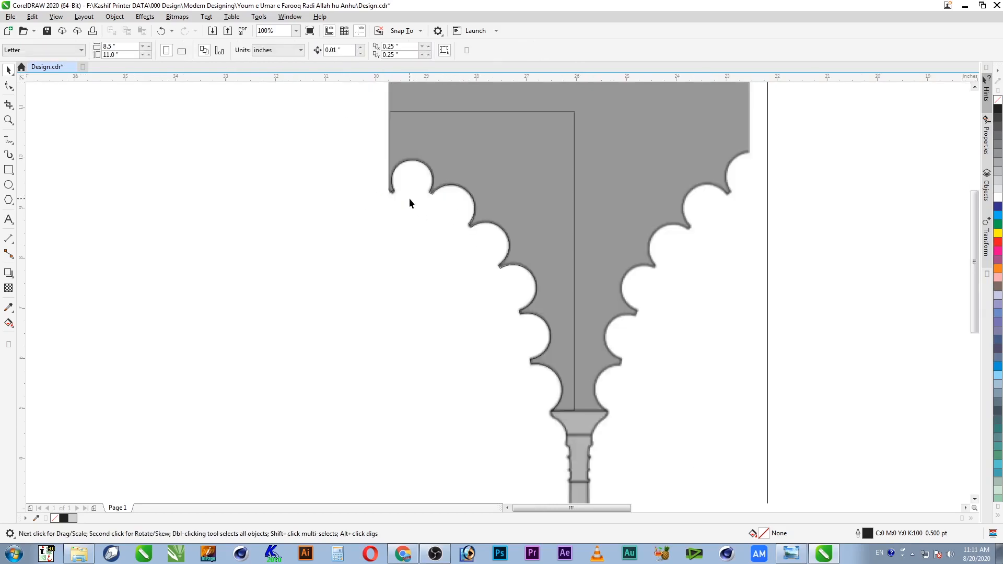
Step: Move the scallop-edged outline left, out of the grey reference shape
{"action": "left_click", "coordinate": [493, 173]}
{"action": "left_click_drag", "start_coordinate": [482, 187], "coordinate": [338, 186]}
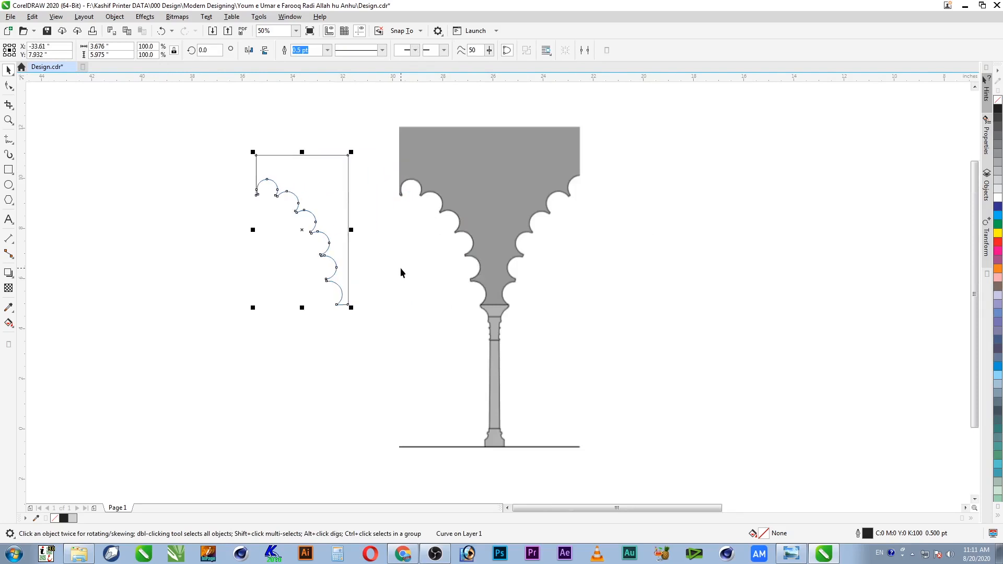
{"action": "key", "text": "z"}
{"action": "left_click_drag", "start_coordinate": [213, 118], "coordinate": [399, 354]}
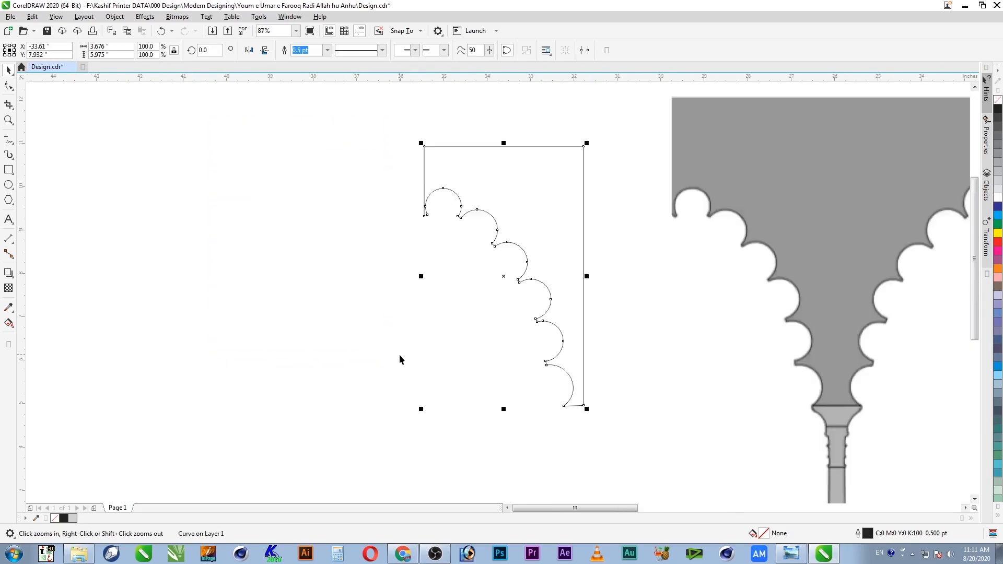
{"action": "mouse_move", "coordinate": [445, 207]}
{"action": "left_mouse_down"}
{"action": "mouse_move", "coordinate": [501, 282]}
{"action": "mouse_move", "coordinate": [481, 296]}
{"action": "left_mouse_up"}
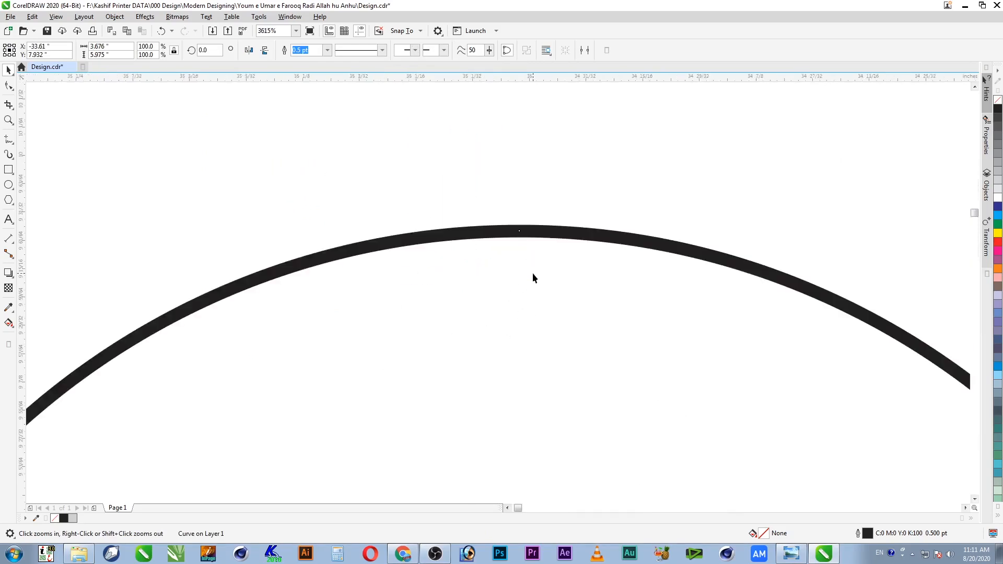
{"action": "scroll", "coordinate": [519, 284], "scroll_direction": "down", "scroll_amount": 5}
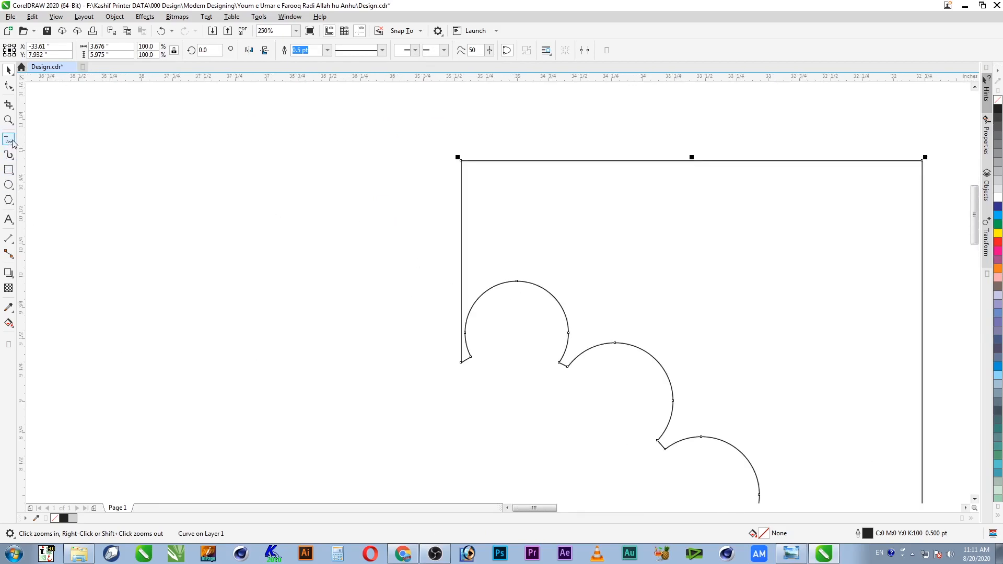
Step: Draw a rectangle across the outline and shift the vertical bar right toward the arc
{"action": "left_click", "coordinate": [8, 170]}
{"action": "left_click_drag", "start_coordinate": [330, 113], "coordinate": [515, 433]}
{"action": "key", "text": "space"}
{"action": "left_click", "coordinate": [542, 288]}
{"action": "key", "text": "F2"}
{"action": "left_click_drag", "start_coordinate": [442, 255], "coordinate": [557, 313]}
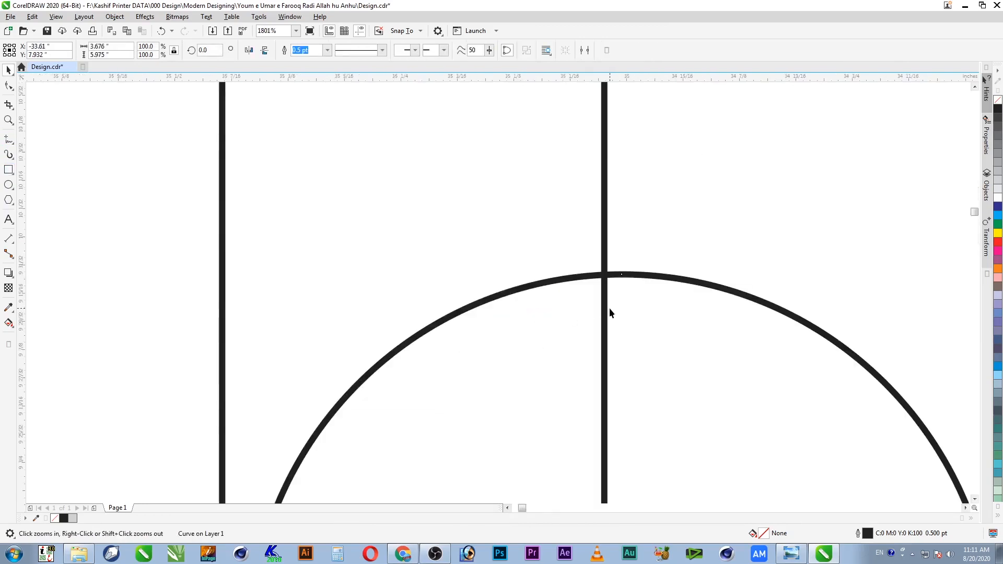
{"action": "left_click_drag", "start_coordinate": [550, 243], "coordinate": [674, 339]}
{"action": "left_click_drag", "start_coordinate": [464, 273], "coordinate": [525, 279]}
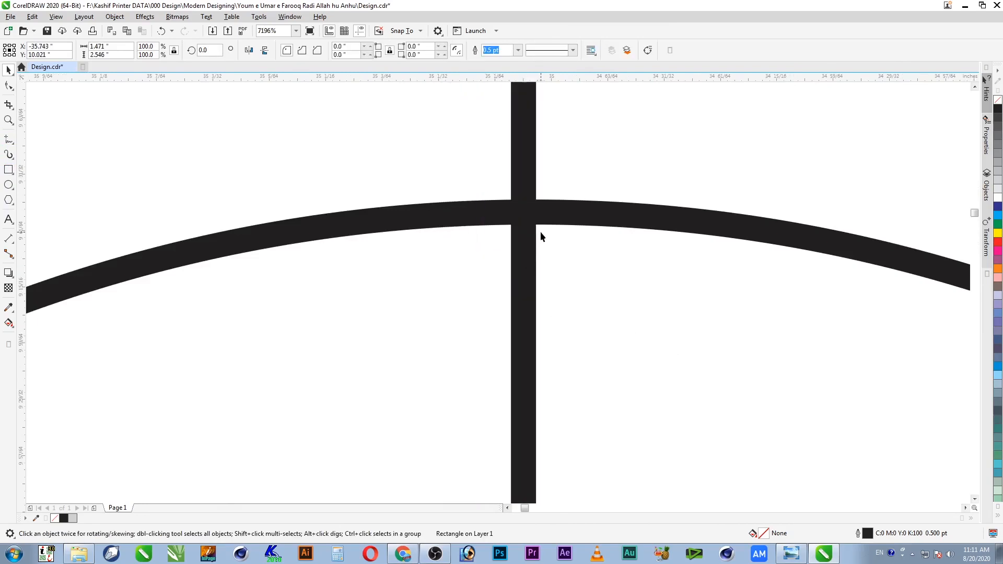
Step: Align the vertical bar with the arc's top at their intersection
{"action": "left_click", "coordinate": [580, 219]}
{"action": "key", "text": "F2"}
{"action": "left_click_drag", "start_coordinate": [594, 195], "coordinate": [433, 263]}
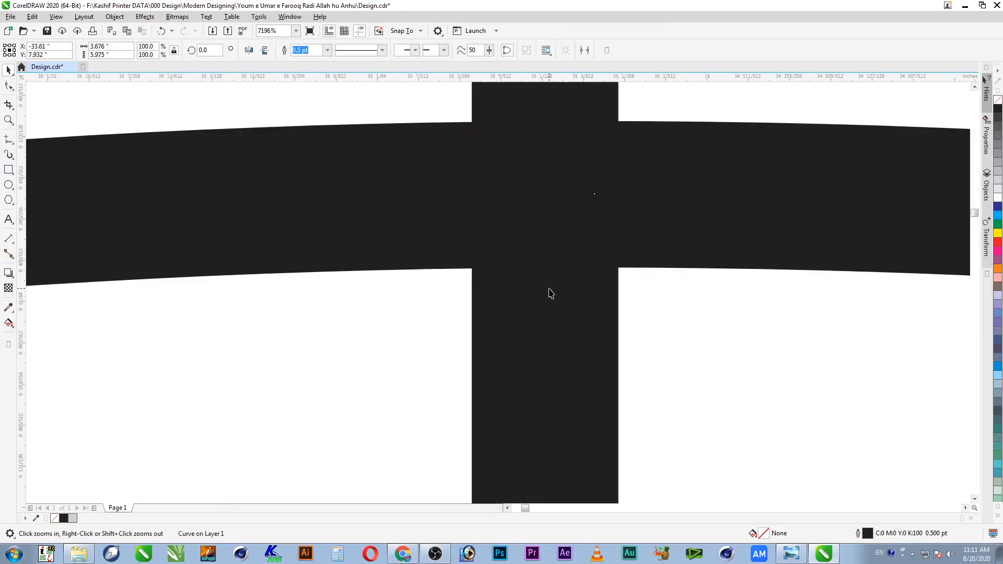
{"action": "left_click", "coordinate": [558, 338]}
{"action": "left_click_drag", "start_coordinate": [558, 338], "coordinate": [587, 339]}
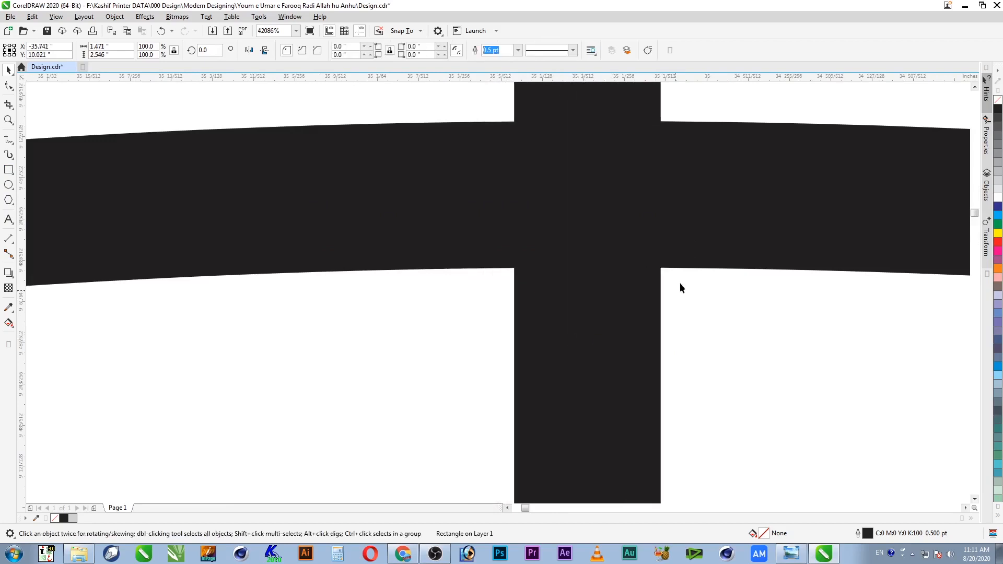
{"action": "left_click", "coordinate": [724, 243]}
{"action": "left_click", "coordinate": [609, 302]}
{"action": "left_click", "coordinate": [700, 217]}
{"action": "left_click", "coordinate": [605, 304], "text": "shift"}
{"action": "key", "text": "Escape"}
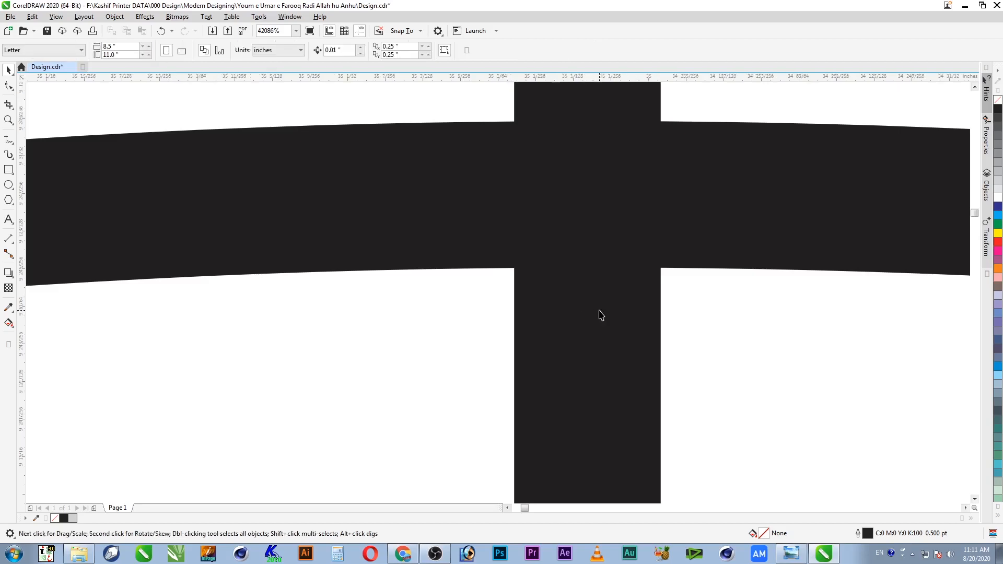
Step: Zoom in closely on the arc's top point and select the arc curve
{"action": "scroll", "coordinate": [590, 313], "scroll_direction": "down", "scroll_amount": 6}
{"action": "scroll", "coordinate": [585, 322], "scroll_direction": "down", "scroll_amount": 6}
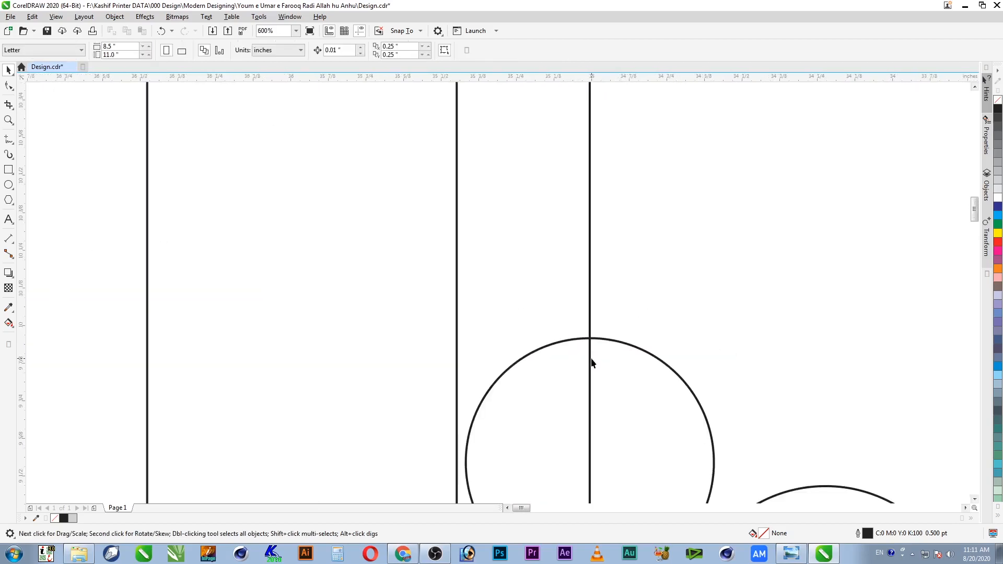
{"action": "key", "text": "F2"}
{"action": "left_click_drag", "start_coordinate": [576, 338], "coordinate": [613, 381]}
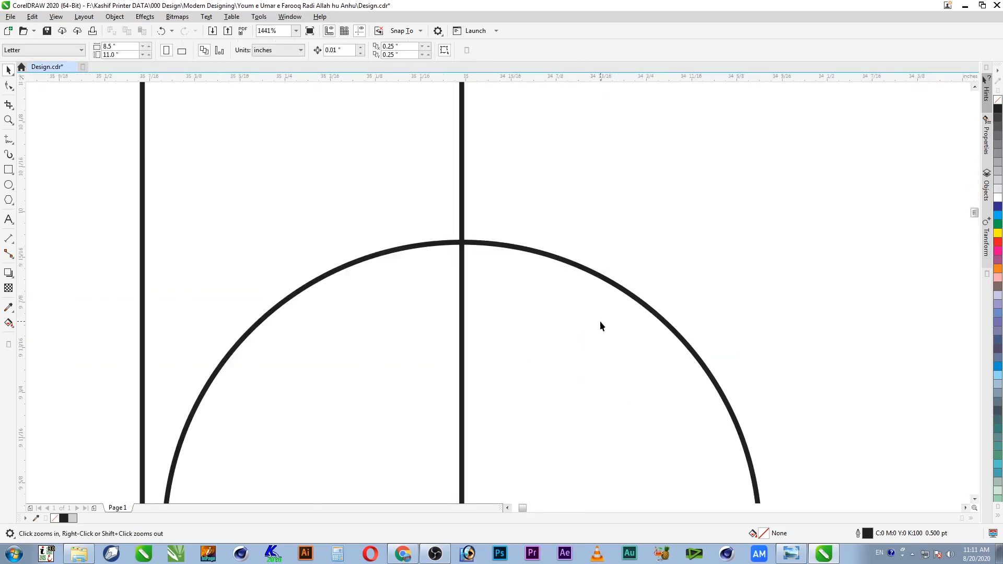
{"action": "left_click", "coordinate": [551, 259]}
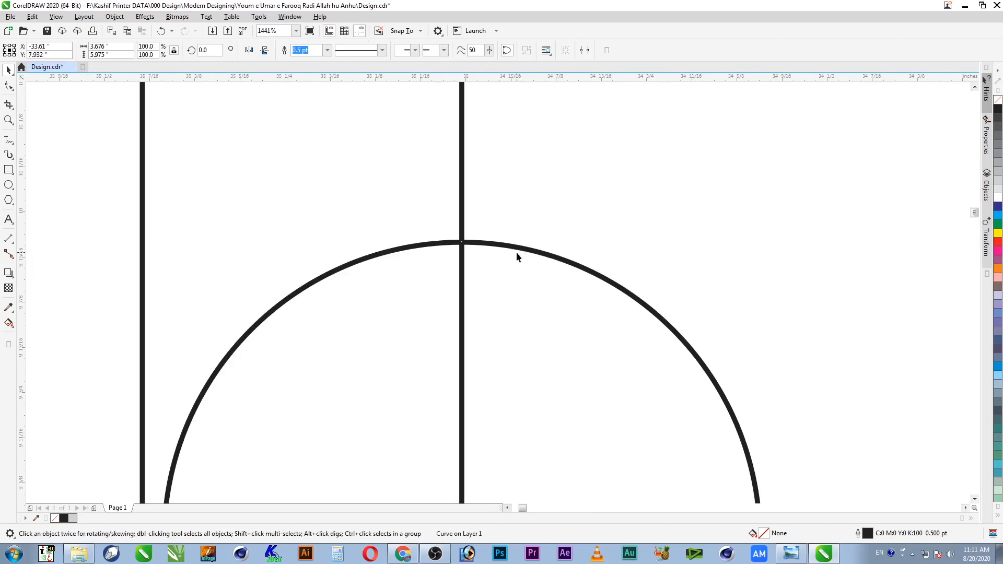
{"action": "scroll", "coordinate": [472, 230], "scroll_direction": "down", "scroll_amount": 8}
Step: Trim the scalloped curve with the small rectangle, then delete the rectangle
{"action": "left_click", "coordinate": [400, 223]}
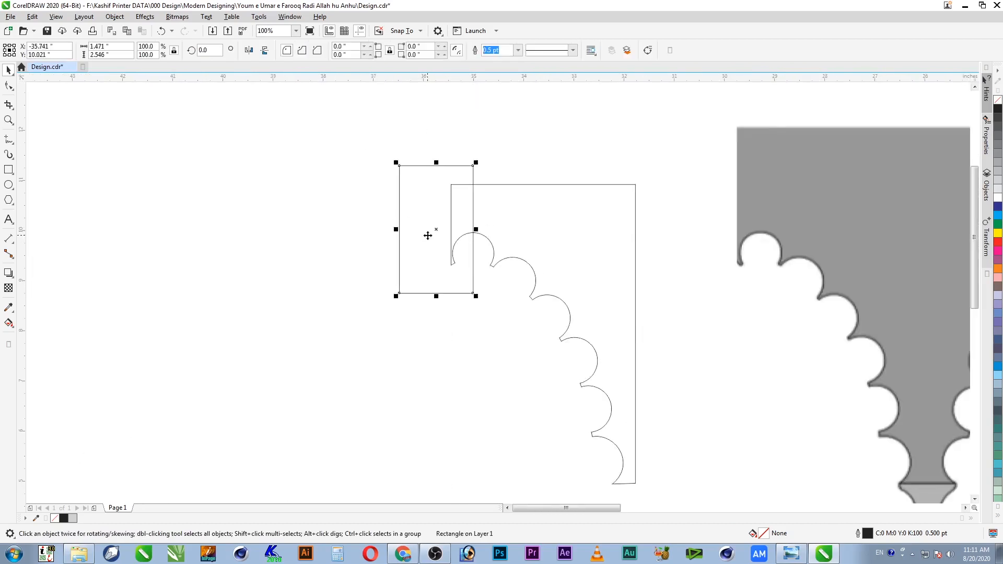
{"action": "left_click", "coordinate": [510, 217], "text": "shift"}
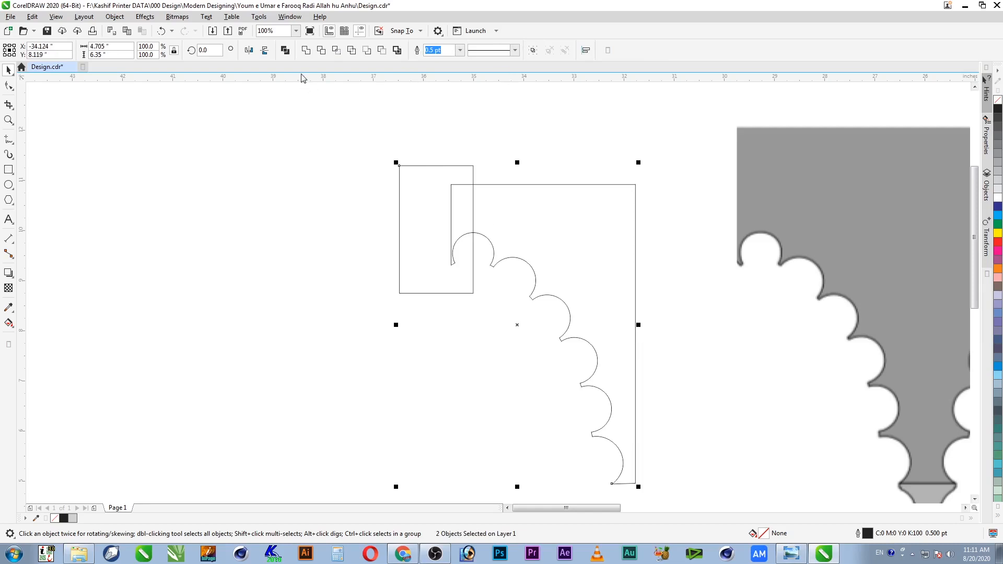
{"action": "left_click", "coordinate": [321, 50]}
{"action": "left_click", "coordinate": [324, 218]}
{"action": "left_click", "coordinate": [474, 286]}
{"action": "key", "text": "Delete"}
Step: Mirror a copy of the scalloped half-arch and weld both halves into one 6.468-inch arch
{"action": "left_click", "coordinate": [620, 279]}
{"action": "left_click_drag", "start_coordinate": [638, 335], "coordinate": [443, 347]}
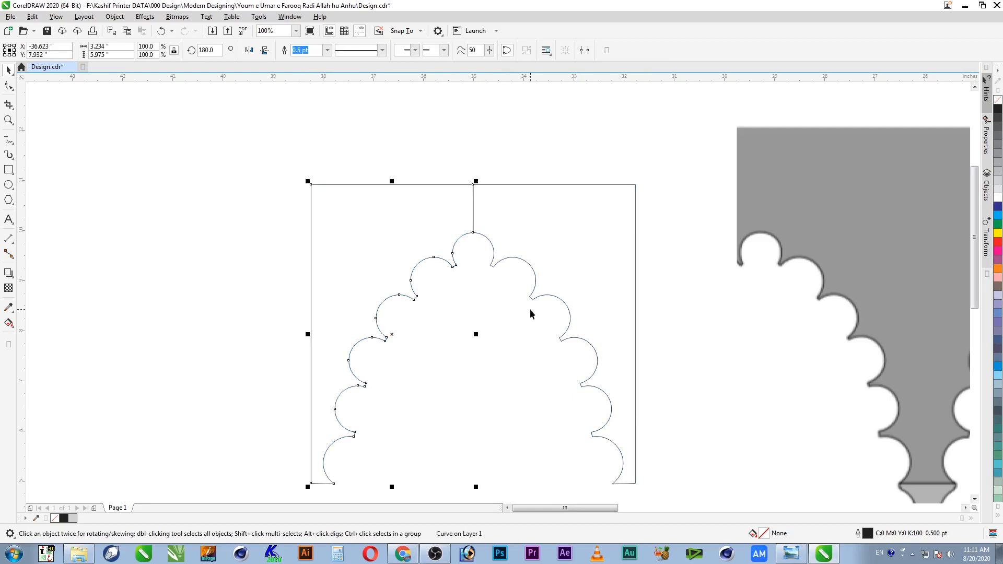
{"action": "left_click", "coordinate": [561, 233], "text": "shift"}
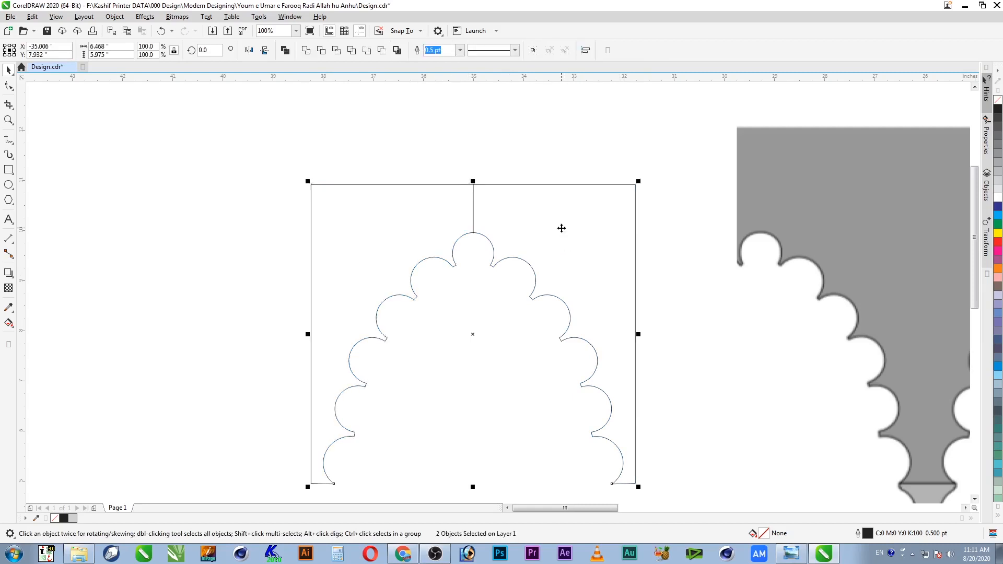
{"action": "left_click", "coordinate": [306, 51]}
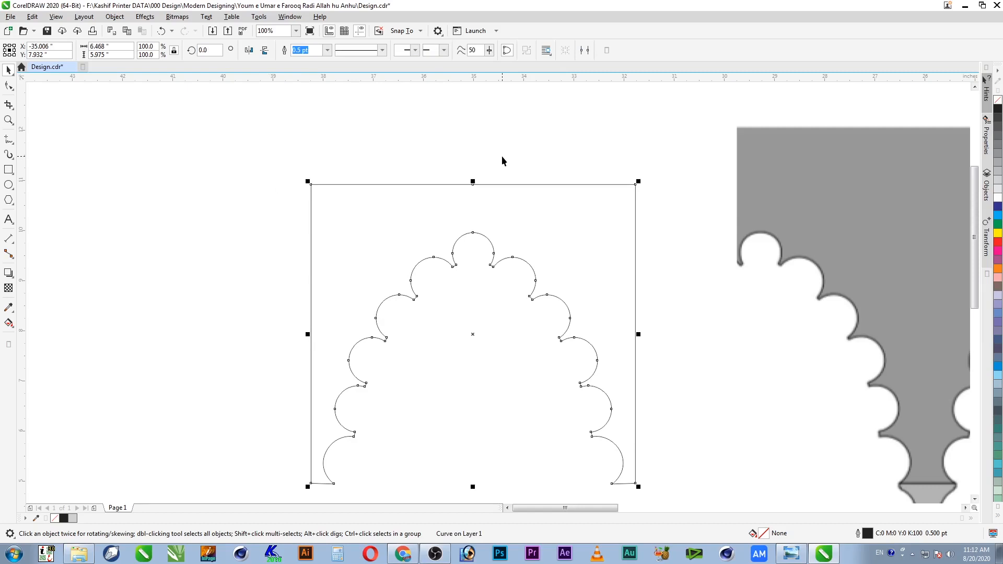
{"action": "left_click", "coordinate": [501, 155]}
Step: Mirror copies of the arch to the left and right, giving three arches side by side
{"action": "scroll", "coordinate": [532, 226], "scroll_direction": "down", "scroll_amount": 2}
{"action": "key", "text": "z"}
{"action": "left_click_drag", "start_coordinate": [622, 190], "coordinate": [369, 421]}
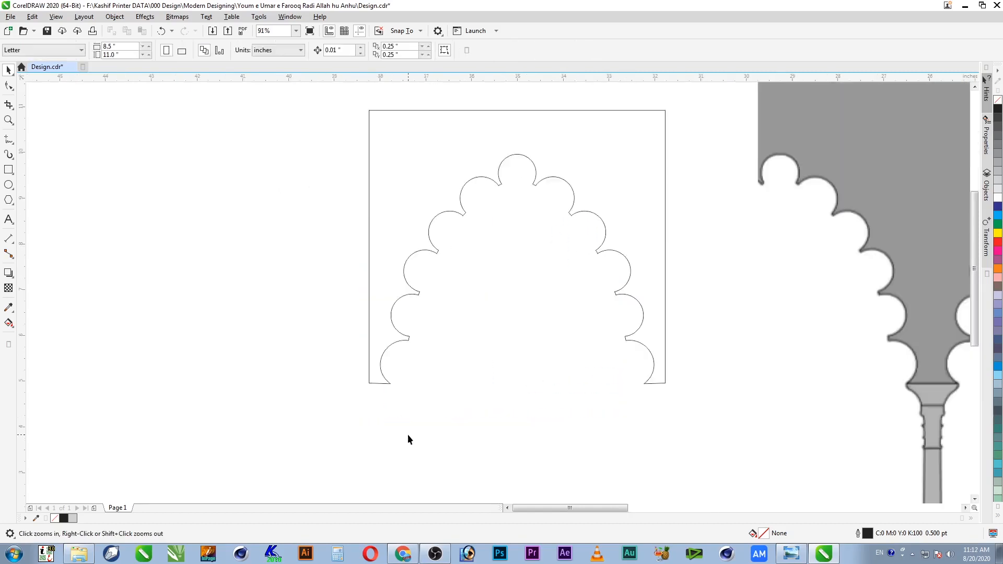
{"action": "scroll", "coordinate": [476, 414], "scroll_direction": "down", "scroll_amount": 2}
{"action": "left_click", "coordinate": [577, 305]}
{"action": "left_click_drag", "start_coordinate": [583, 323], "coordinate": [426, 350]}
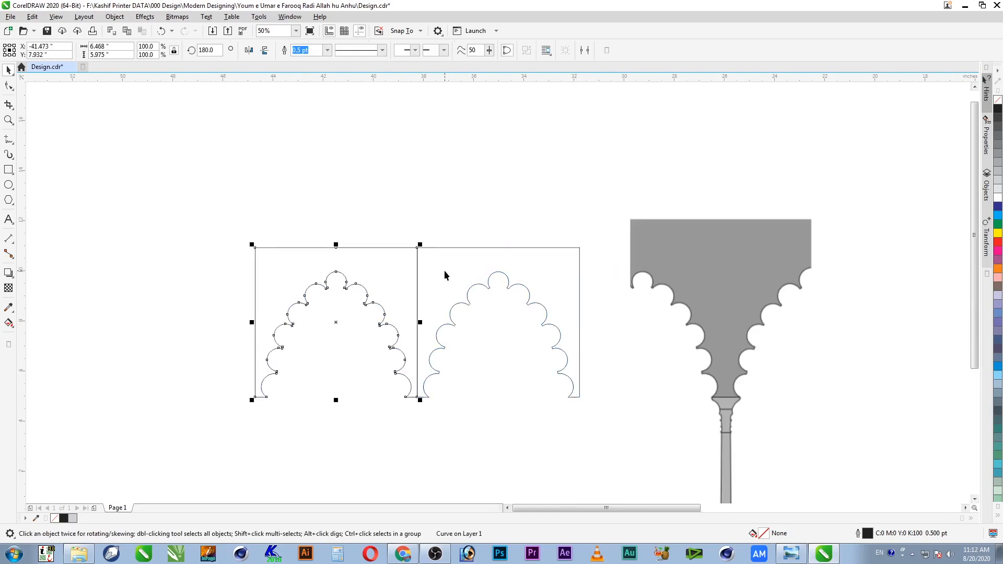
{"action": "left_click", "coordinate": [439, 285]}
{"action": "left_click_drag", "start_coordinate": [417, 323], "coordinate": [614, 349]}
Step: Weld the three arches into one 19.403 × 5.975-inch outline and shift it left
{"action": "left_click", "coordinate": [529, 256], "text": "shift"}
{"action": "left_click", "coordinate": [392, 271], "text": "shift"}
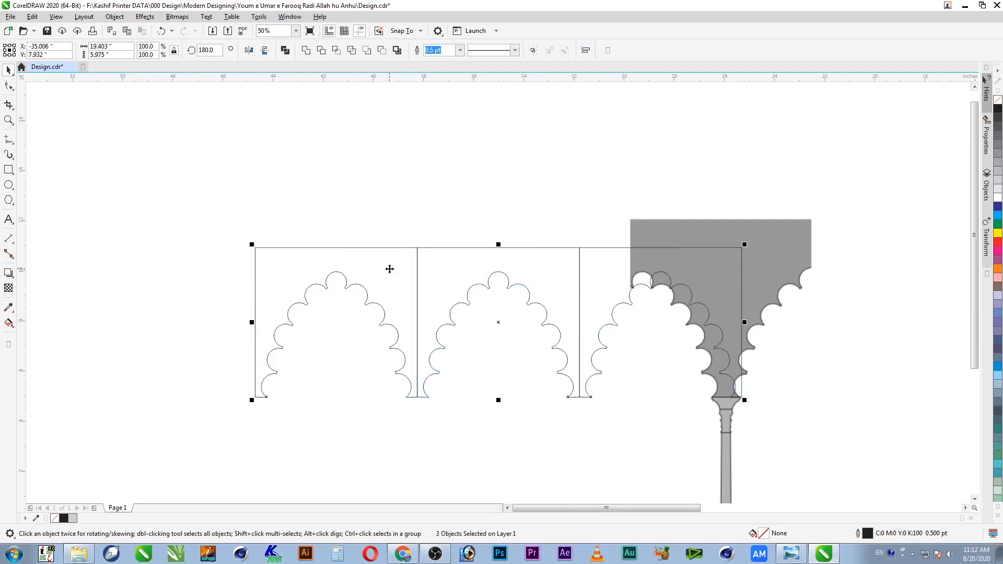
{"action": "left_click", "coordinate": [320, 53]}
{"action": "left_click_drag", "start_coordinate": [568, 284], "coordinate": [378, 285]}
{"action": "scroll", "coordinate": [433, 293], "scroll_direction": "down", "scroll_amount": 2}
{"action": "key", "text": "F2"}
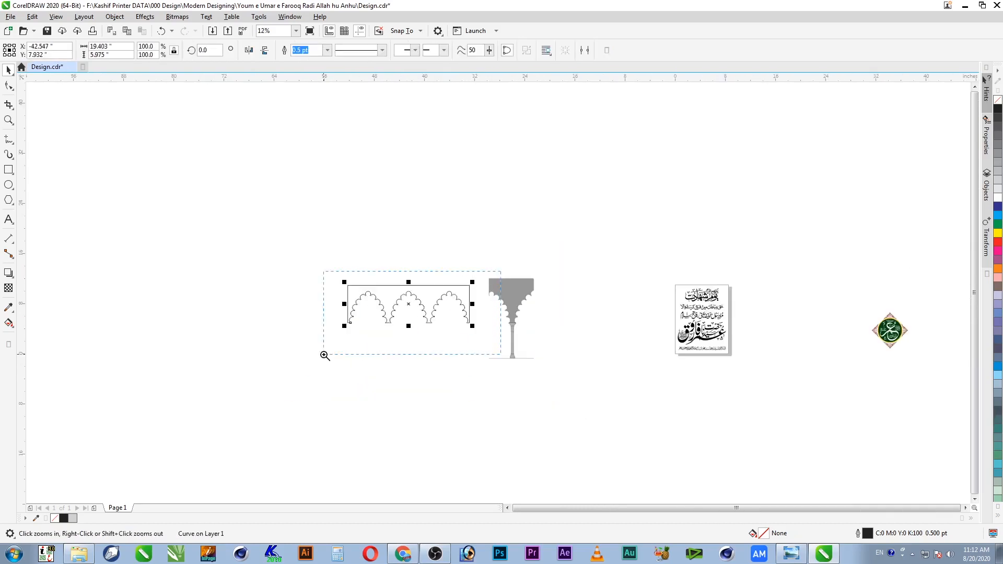
{"action": "left_click_drag", "start_coordinate": [325, 355], "coordinate": [324, 355]}
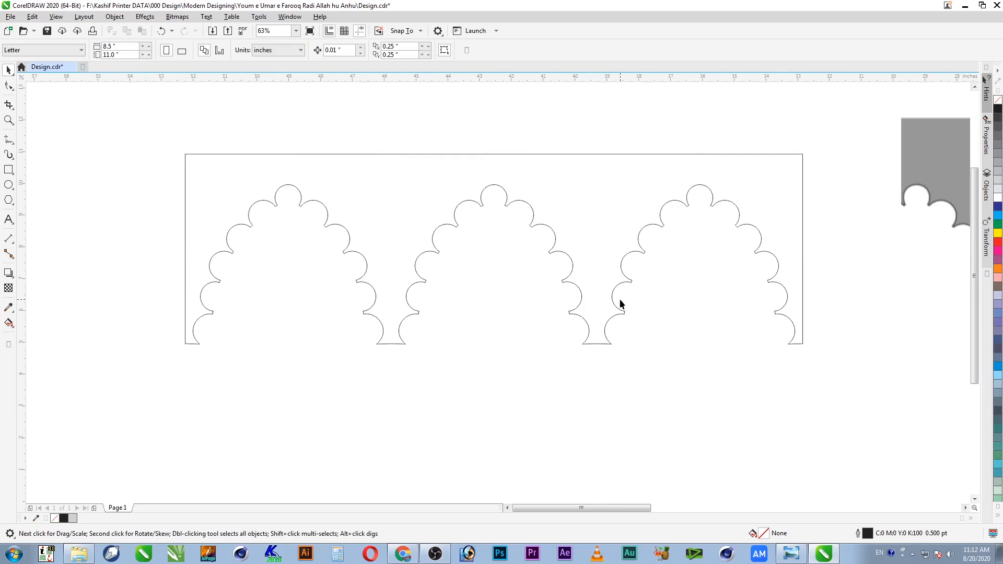
Step: Raise the arcade's top-edge nodes with the Shape tool, making the outline 8.175 inches tall
{"action": "left_click", "coordinate": [434, 195]}
{"action": "left_click", "coordinate": [8, 86]}
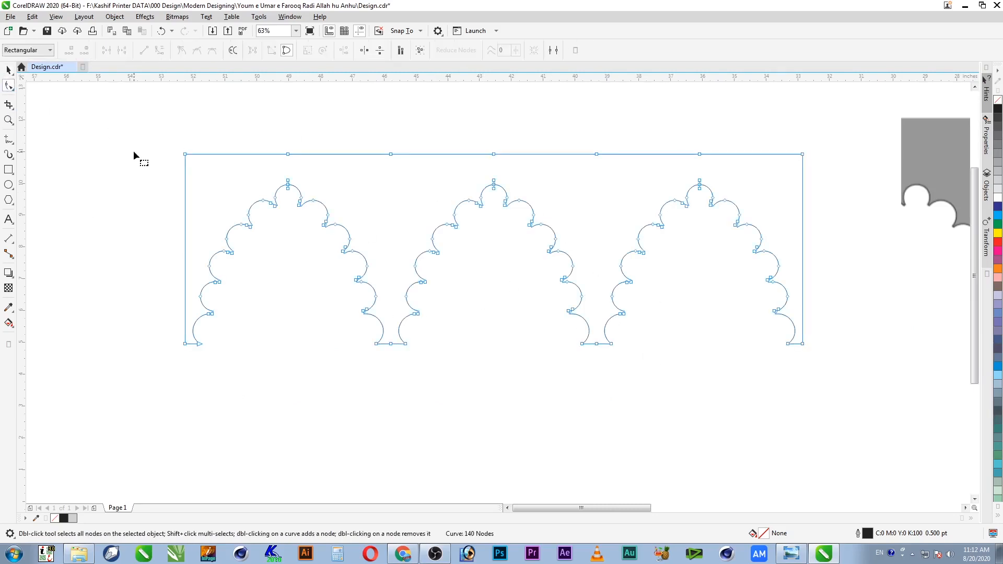
{"action": "left_click_drag", "start_coordinate": [735, 124], "coordinate": [829, 121]}
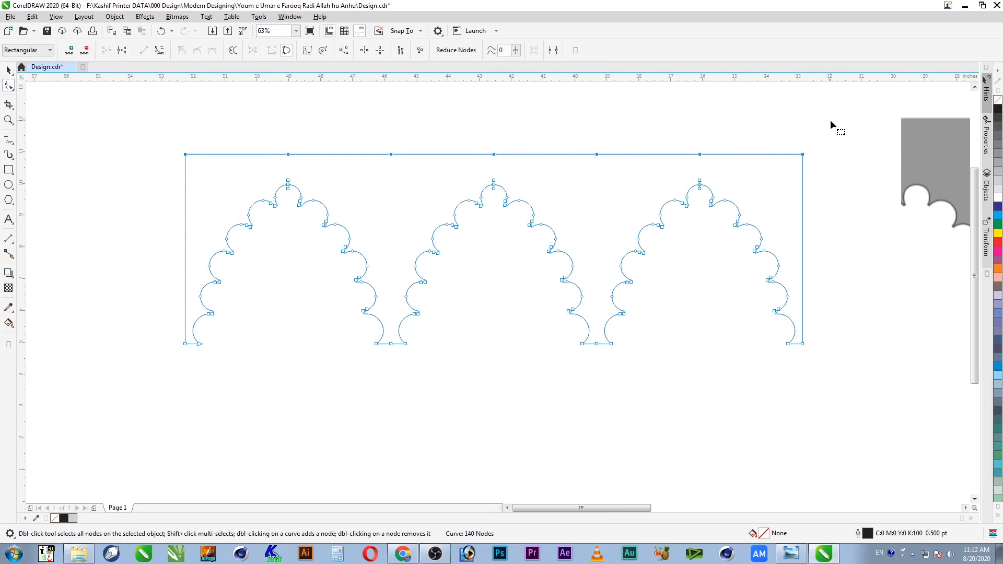
{"action": "key", "text": "Up"}
{"action": "key", "text": "Up"}
{"action": "key", "text": "Up"}
{"action": "key", "text": "Up"}
{"action": "key", "text": "Up"}
{"action": "key", "text": "Up"}
{"action": "key", "text": "Up"}
{"action": "key", "text": "Up"}
{"action": "key", "text": "Up"}
{"action": "key", "text": "Up"}
{"action": "key", "text": "Up"}
{"action": "key", "text": "Up"}
{"action": "key", "text": "Up"}
{"action": "key", "text": "Up"}
{"action": "key", "text": "Up"}
{"action": "key", "text": "Up"}
{"action": "key", "text": "Up"}
{"action": "key", "text": "Up"}
{"action": "key", "text": "Up"}
{"action": "key", "text": "Up"}
{"action": "key", "text": "Up"}
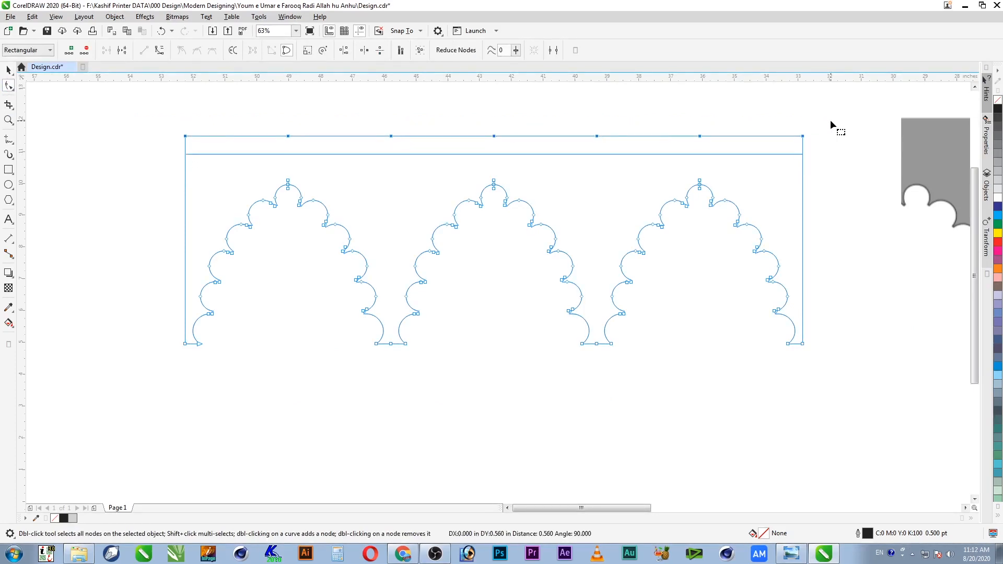
{"action": "key", "text": "Up"}
{"action": "key", "text": "Up"}
{"action": "key", "text": "Up"}
{"action": "key", "text": "Up"}
{"action": "key", "text": "Up"}
{"action": "key", "text": "Up"}
{"action": "key", "text": "Up"}
{"action": "key", "text": "Up"}
{"action": "key", "text": "Up"}
{"action": "key", "text": "Up"}
{"action": "key", "text": "Up"}
{"action": "key", "text": "Up"}
{"action": "key", "text": "Up"}
{"action": "key", "text": "Up"}
{"action": "key", "text": "Up"}
{"action": "key", "text": "Up"}
{"action": "key", "text": "Up"}
{"action": "key", "text": "Up"}
{"action": "key", "text": "Up"}
{"action": "key", "text": "Up"}
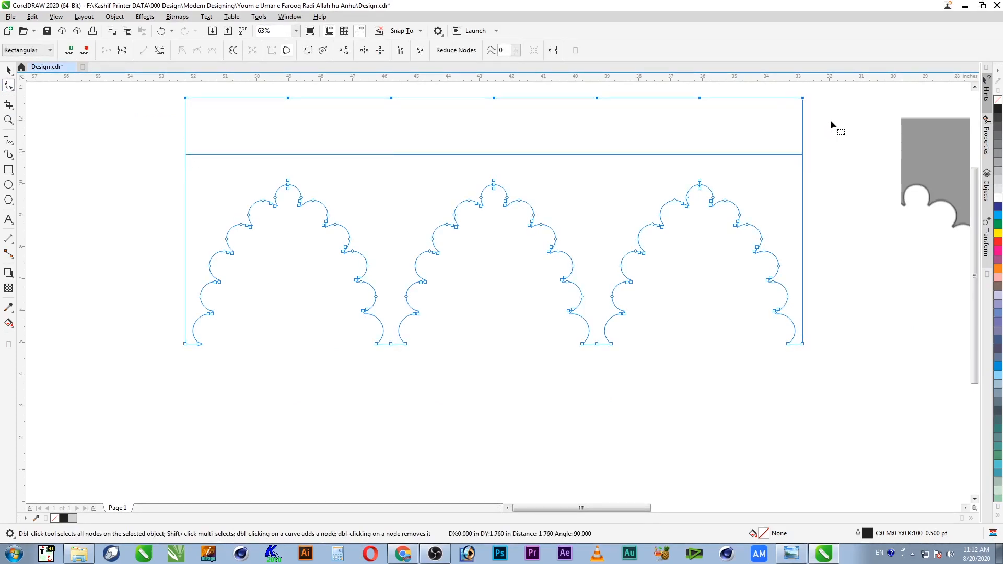
{"action": "scroll", "coordinate": [831, 121], "scroll_direction": "down", "scroll_amount": 1}
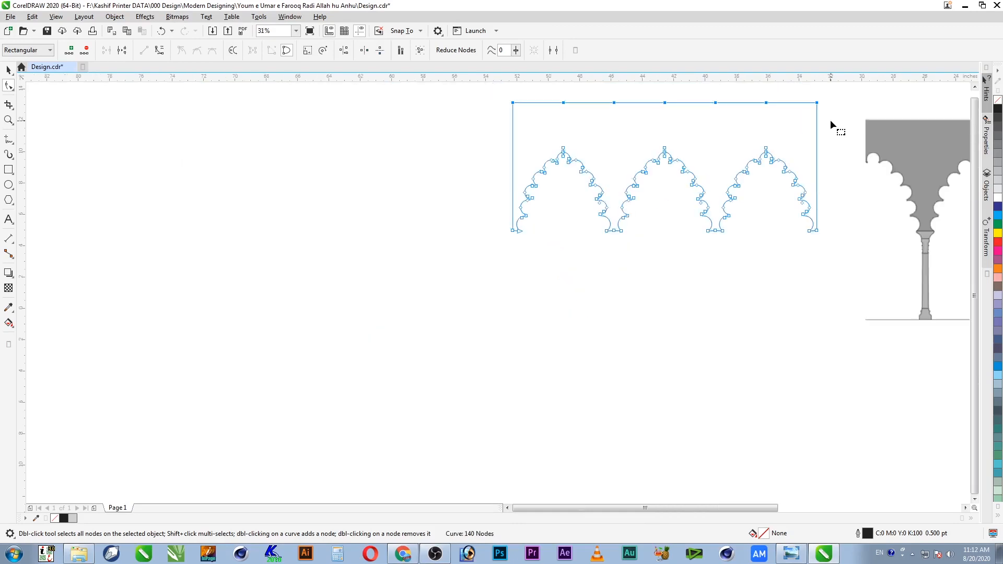
Step: Move the arcade outline further to the left
{"action": "key", "text": "space"}
{"action": "scroll", "coordinate": [786, 190], "scroll_direction": "down", "scroll_amount": 1}
{"action": "left_click", "coordinate": [735, 224]}
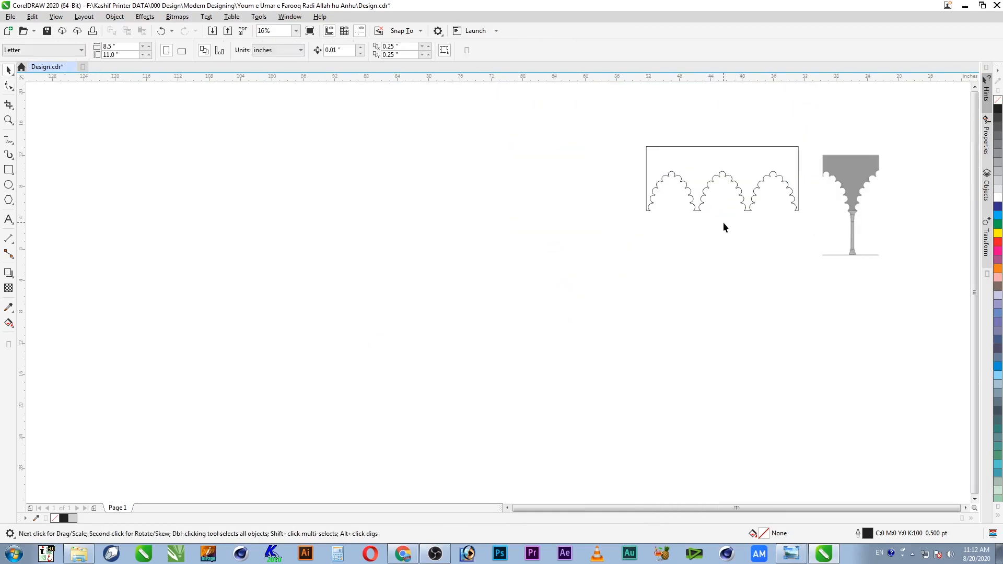
{"action": "scroll", "coordinate": [726, 225], "scroll_direction": "down", "scroll_amount": 1}
{"action": "key", "text": "z"}
{"action": "left_click_drag", "start_coordinate": [788, 180], "coordinate": [486, 270]}
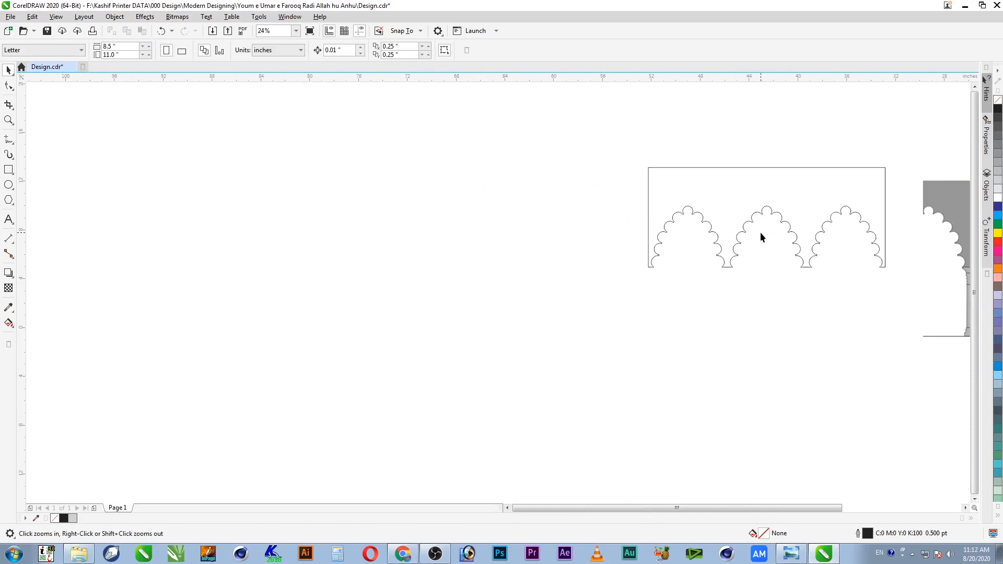
{"action": "left_click", "coordinate": [814, 209]}
{"action": "left_click_drag", "start_coordinate": [862, 200], "coordinate": [589, 208]}
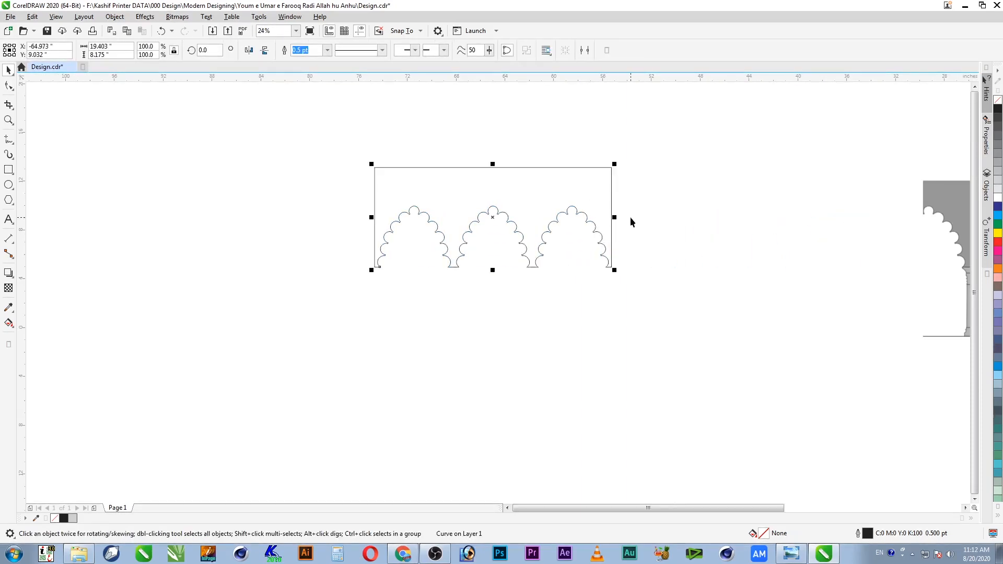
Step: Delete the extra nodes along the arcade's top edge
{"action": "key", "text": "F10"}
{"action": "left_click_drag", "start_coordinate": [576, 177], "coordinate": [580, 177]}
{"action": "key", "text": "Delete"}
{"action": "key", "text": "space"}
{"action": "left_click", "coordinate": [689, 199]}
Step: Zoom in close on the grey reference pillar's capital
{"action": "key", "text": "z"}
{"action": "right_click", "coordinate": [558, 205]}
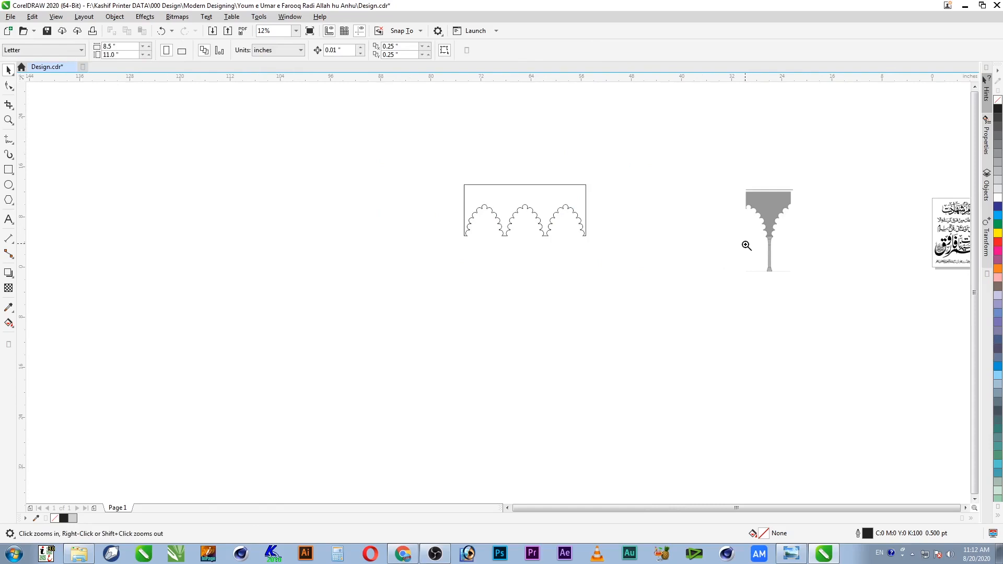
{"action": "left_click_drag", "start_coordinate": [778, 254], "coordinate": [785, 285]}
{"action": "left_click_drag", "start_coordinate": [611, 105], "coordinate": [474, 407]}
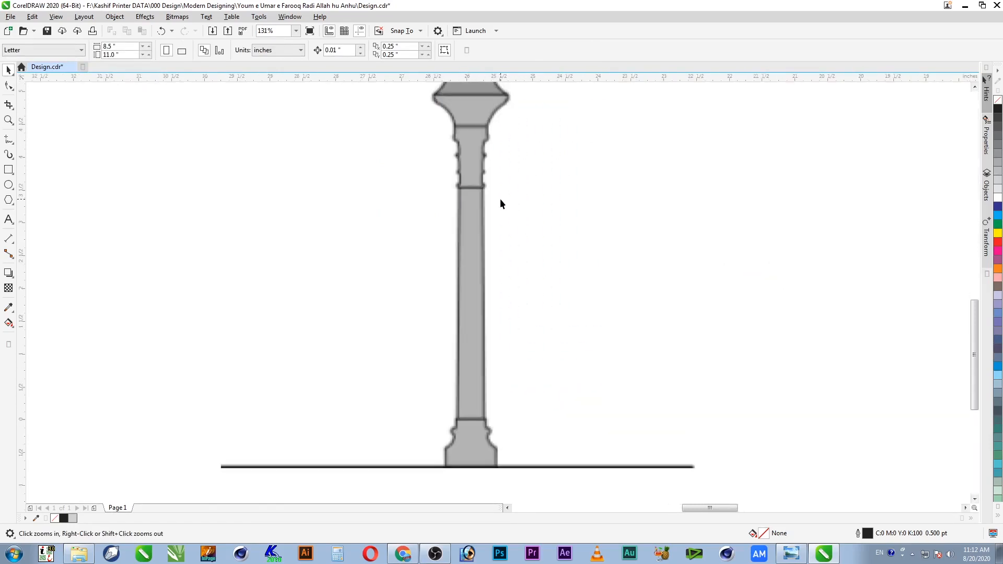
{"action": "left_click_drag", "start_coordinate": [535, 88], "coordinate": [392, 248]}
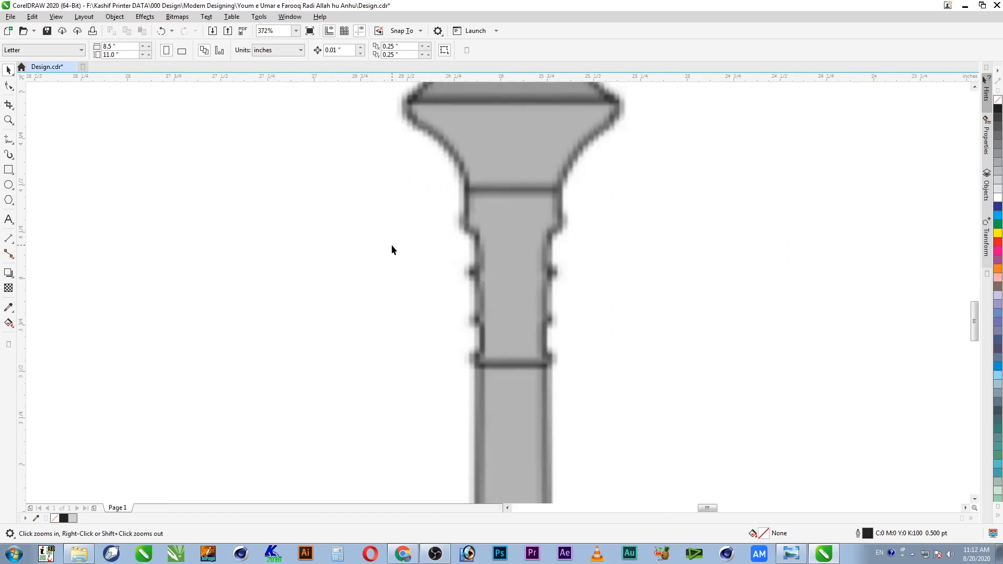
{"action": "left_click", "coordinate": [8, 141]}
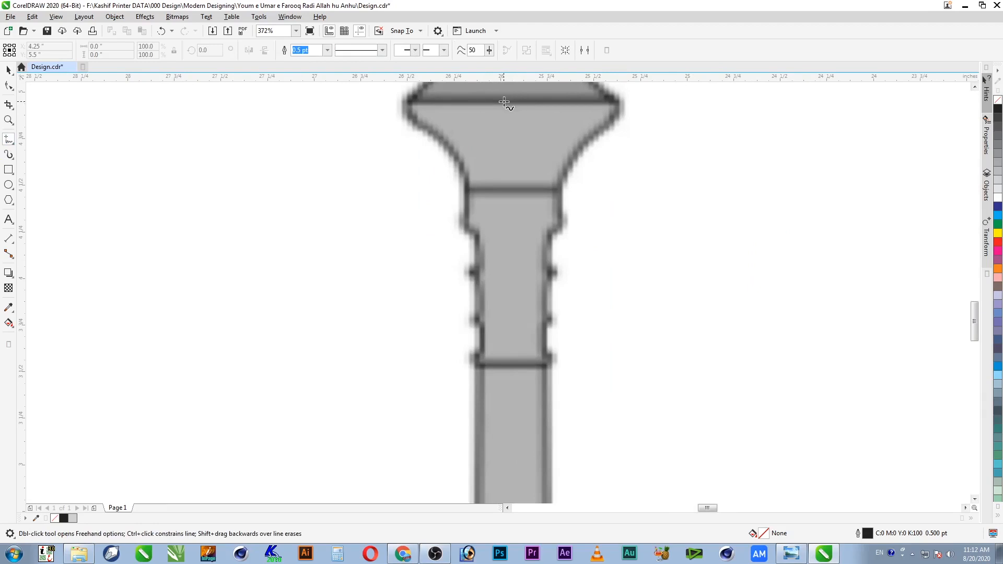
Step: Trace the capital's right half with freehand lines from the upper band down to the neck band
{"action": "left_click", "coordinate": [507, 103]}
{"action": "left_click", "coordinate": [618, 103]}
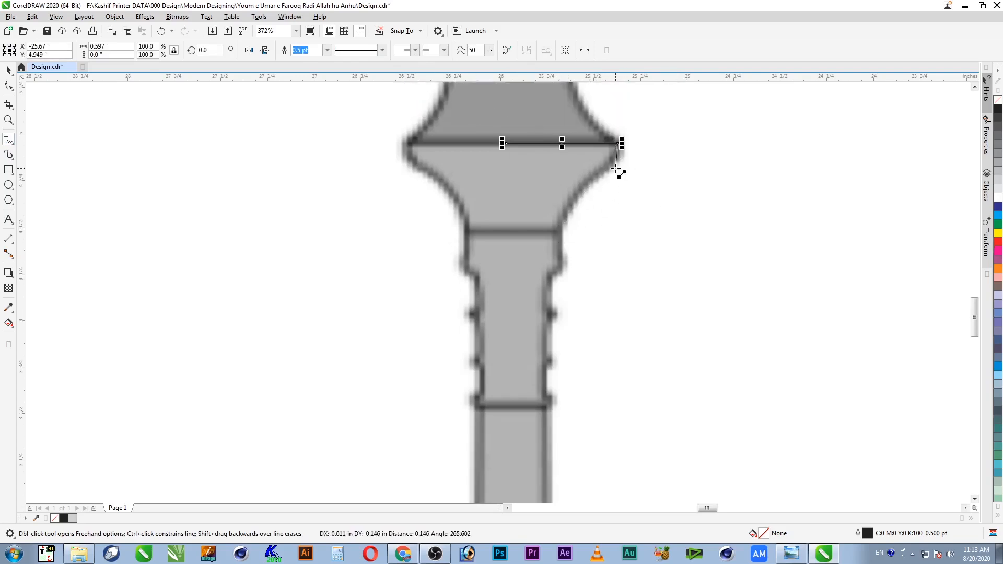
{"action": "left_click", "coordinate": [600, 175]}
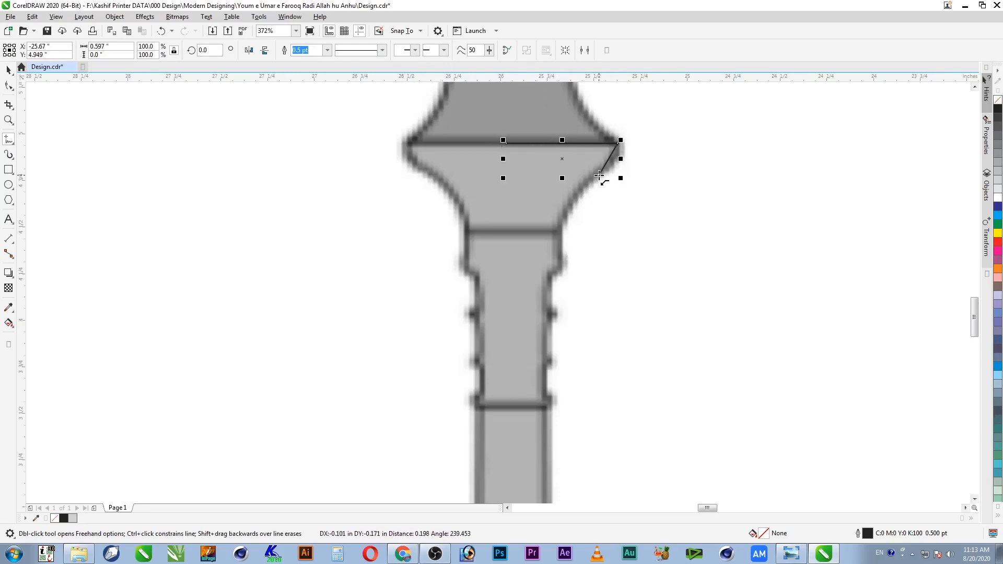
{"action": "left_click", "coordinate": [562, 233]}
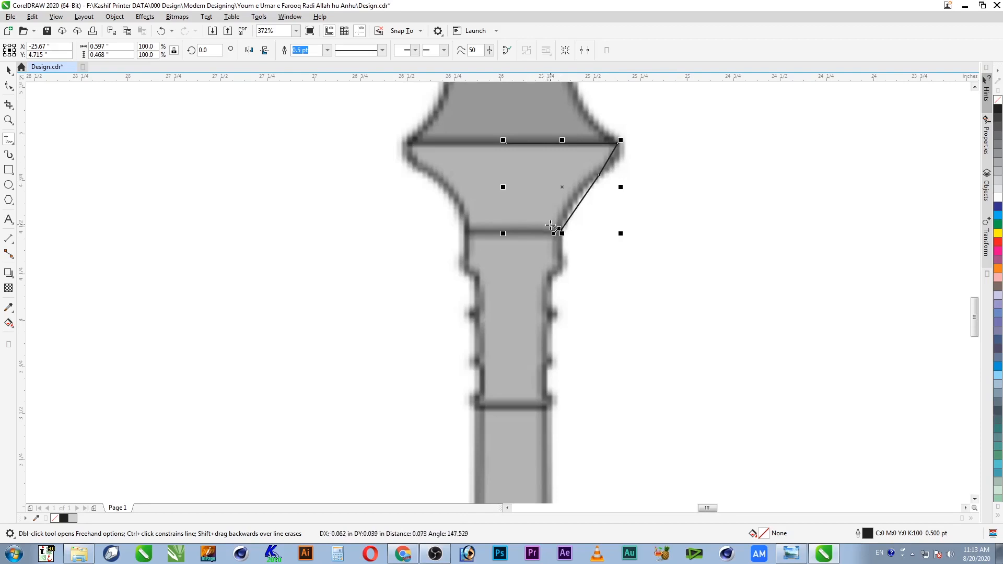
{"action": "double_click", "coordinate": [514, 233]}
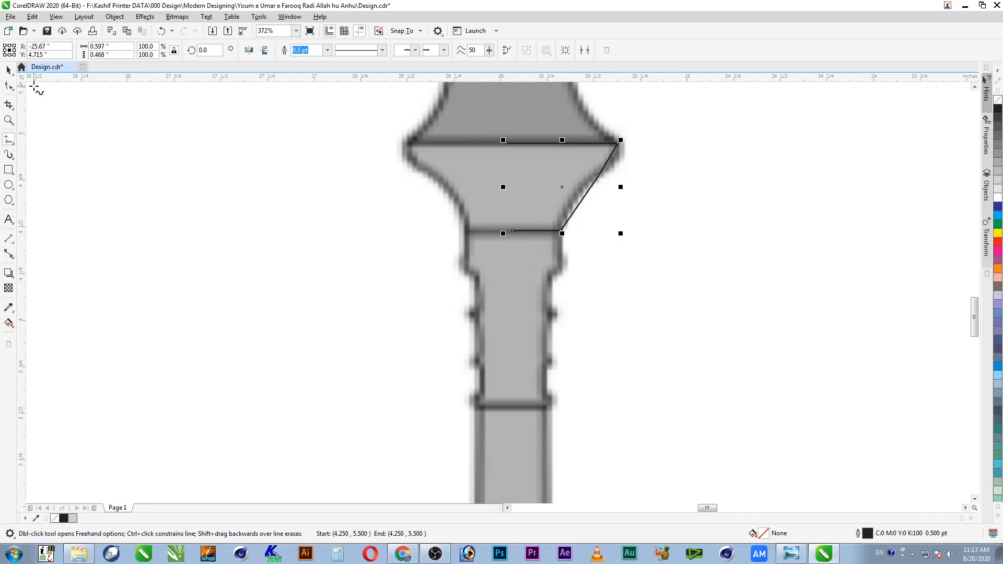
Step: Convert the slanted sides to curves and bend them to follow the capital's flare
{"action": "left_click", "coordinate": [8, 85]}
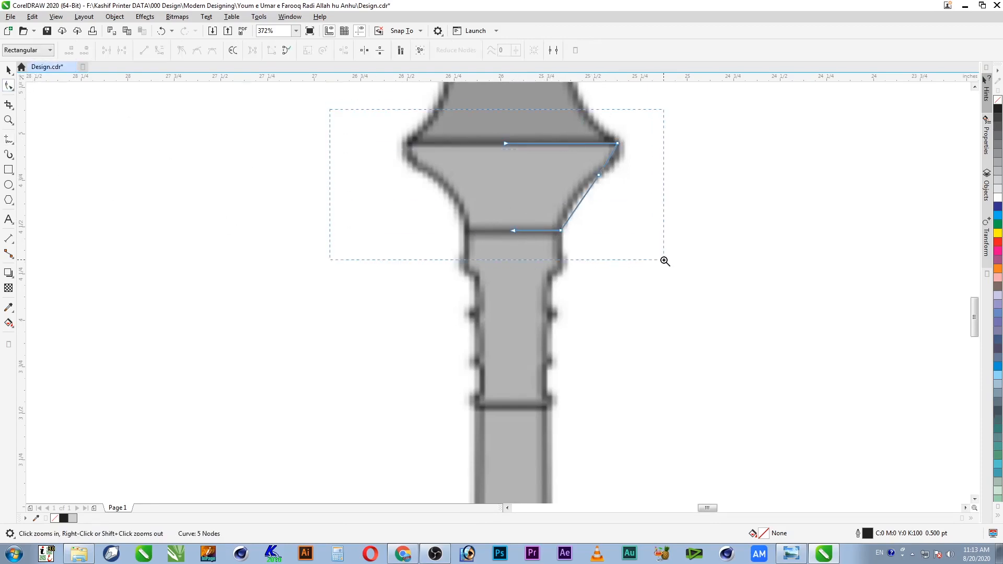
{"action": "left_click_drag", "start_coordinate": [665, 260], "coordinate": [664, 261]}
{"action": "left_click", "coordinate": [759, 202]}
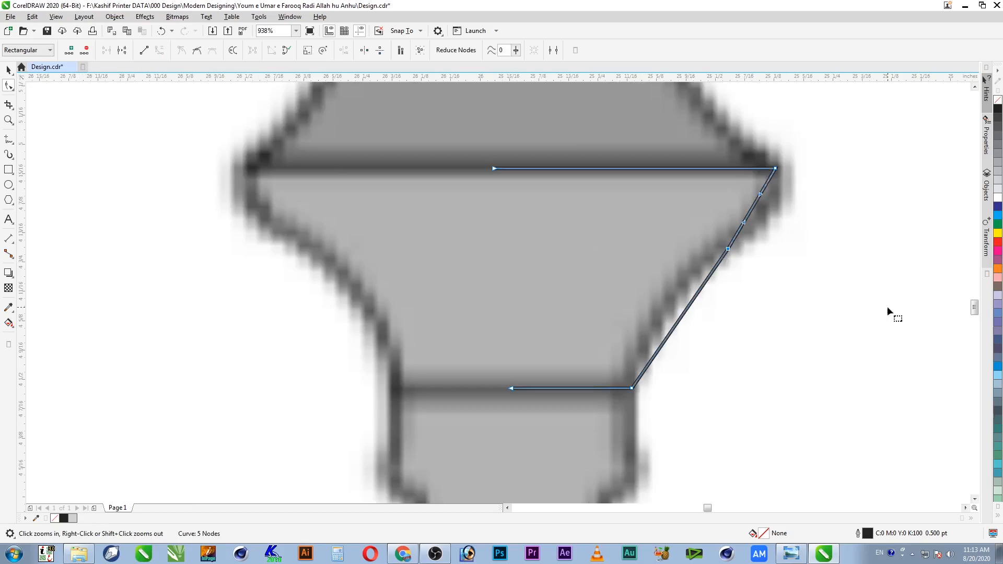
{"action": "left_click_drag", "start_coordinate": [752, 209], "coordinate": [766, 213]}
{"action": "left_click", "coordinate": [677, 323]}
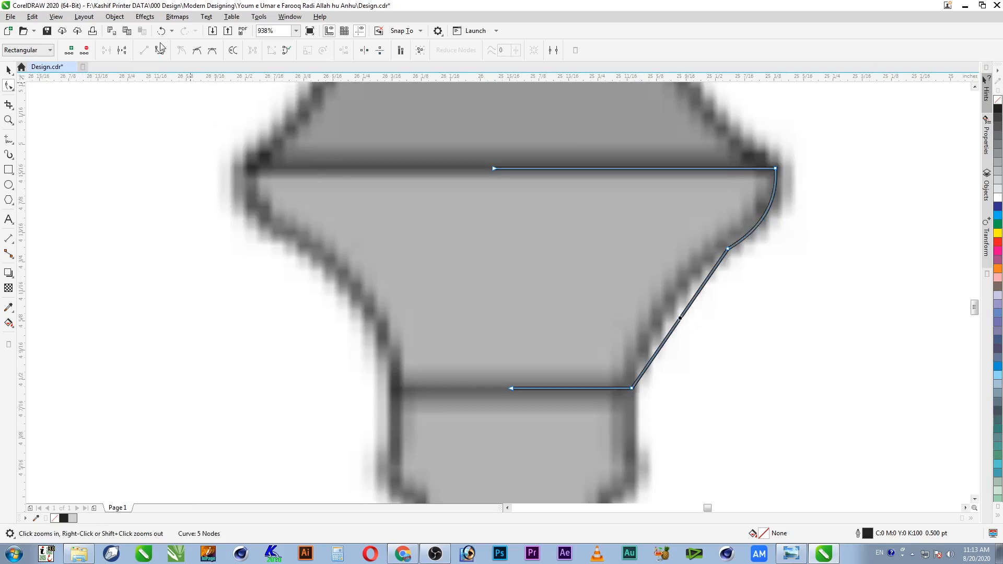
{"action": "left_click", "coordinate": [161, 53]}
{"action": "left_click_drag", "start_coordinate": [685, 312], "coordinate": [670, 305]}
Step: Add nodes on the curved side and delete the middle node to smooth it
{"action": "double_click", "coordinate": [670, 305]}
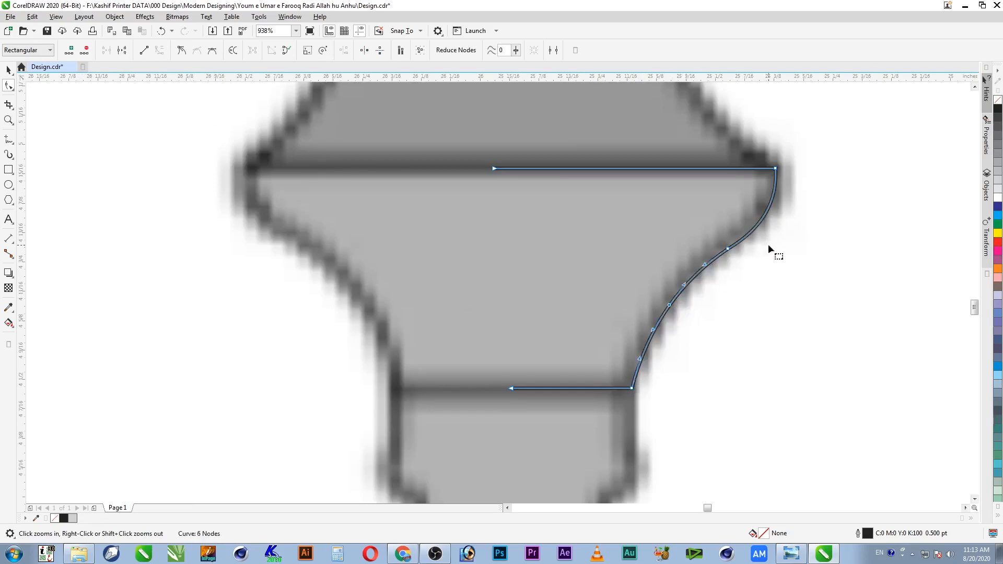
{"action": "double_click", "coordinate": [769, 206]}
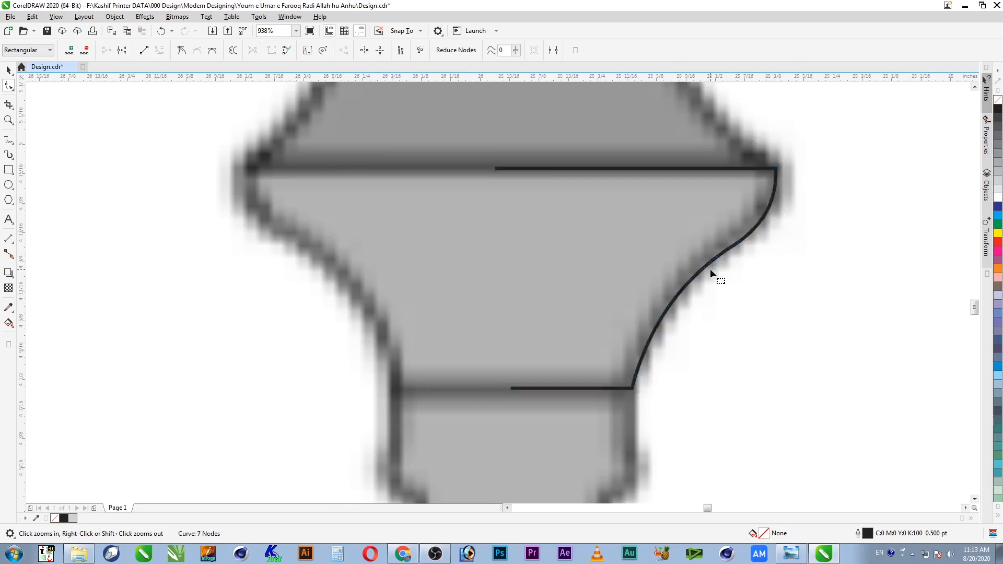
{"action": "left_click", "coordinate": [707, 283]}
{"action": "left_click", "coordinate": [728, 248]}
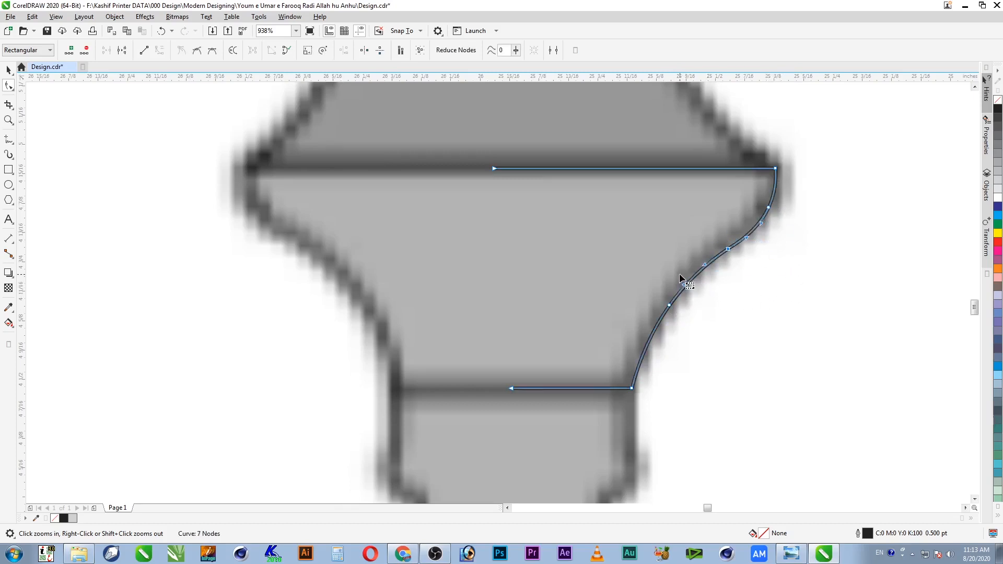
{"action": "key", "text": "Delete"}
{"action": "key", "text": "space"}
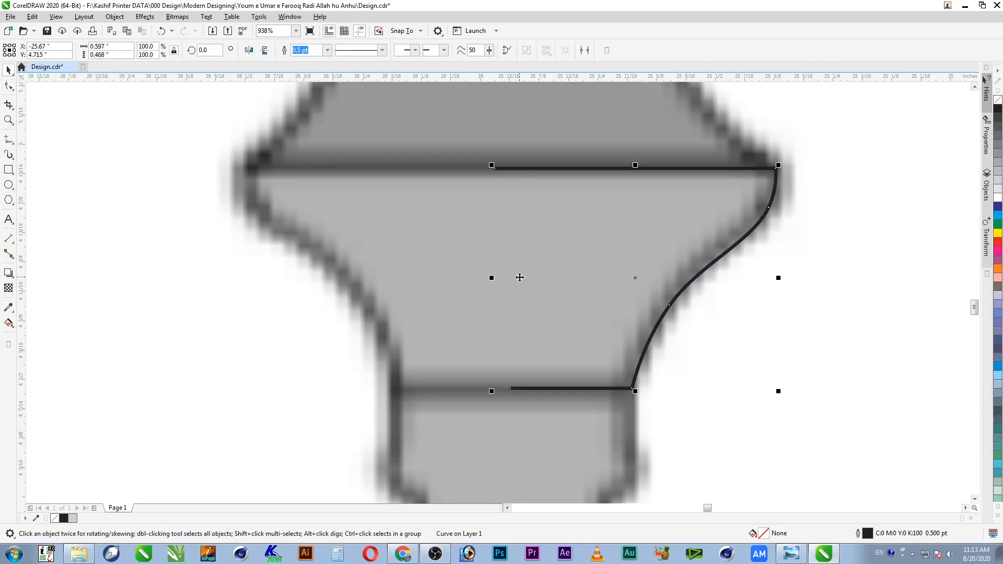
Step: Close the curve and nudge its bottom-left node left for a straight vertical edge
{"action": "left_click", "coordinate": [507, 51]}
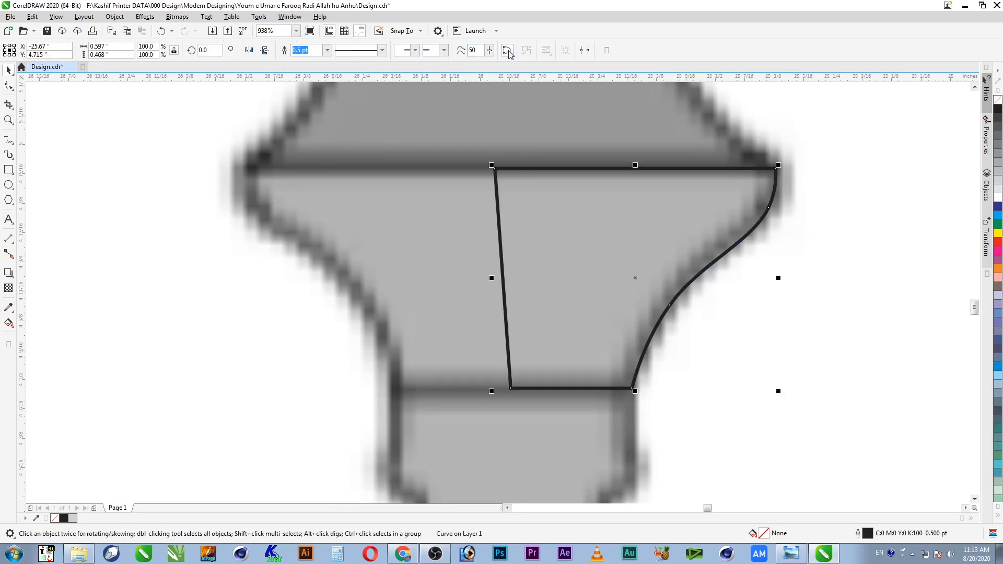
{"action": "key", "text": "F10"}
{"action": "left_click_drag", "start_coordinate": [520, 382], "coordinate": [456, 395]}
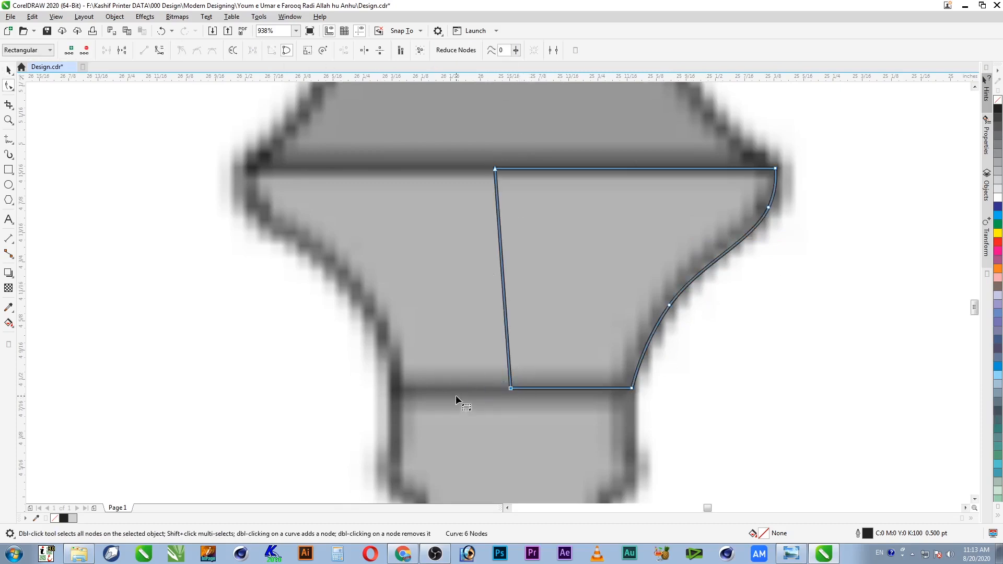
{"action": "key", "text": "Left"}
{"action": "key", "text": "Left"}
{"action": "key", "text": "Left"}
{"action": "key", "text": "space"}
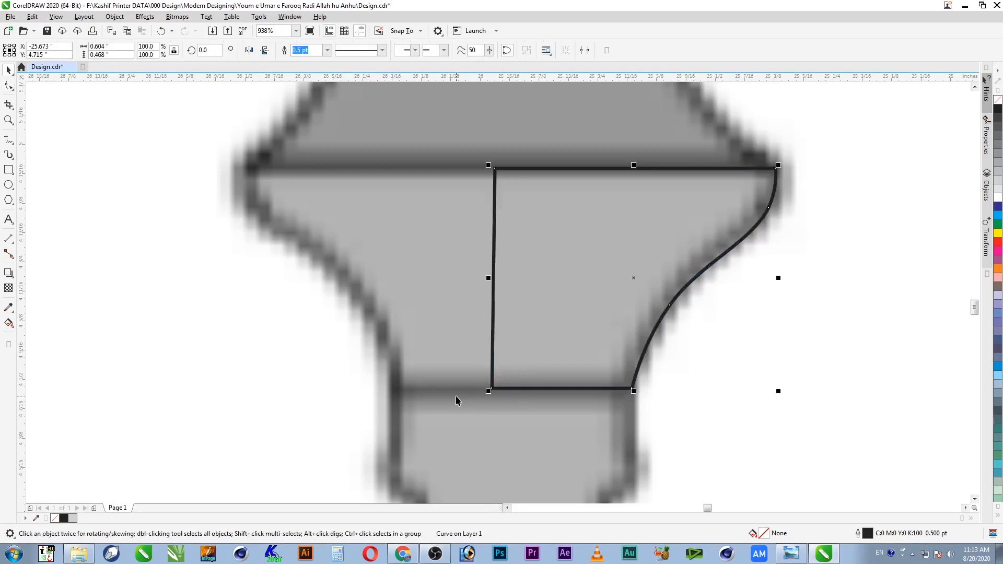
Step: Zoom in on the traced 0.604 × 0.468-inch capital shape and upper shaft
{"action": "scroll", "coordinate": [468, 220], "scroll_direction": "down", "scroll_amount": 3}
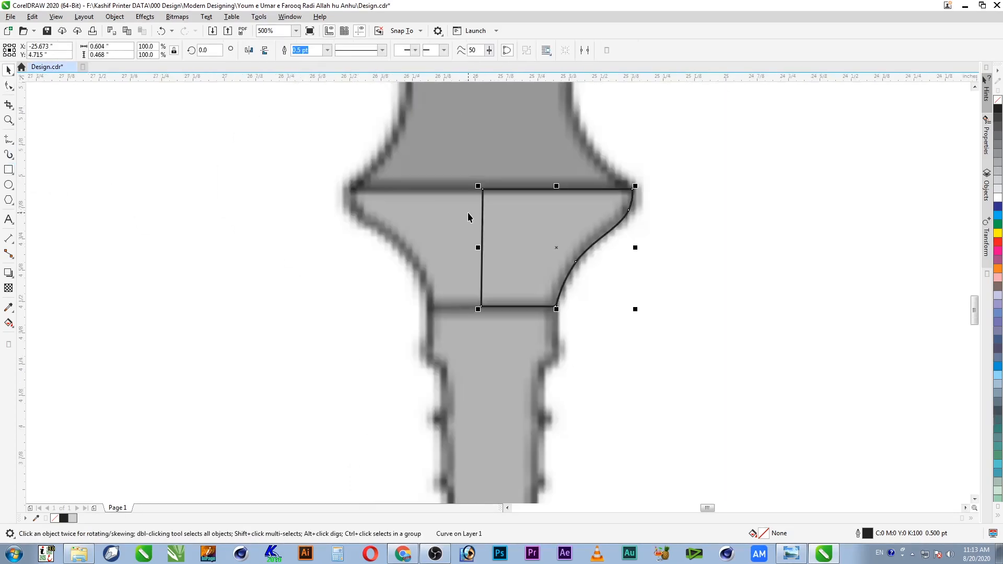
{"action": "left_click_drag", "start_coordinate": [334, 162], "coordinate": [661, 419]}
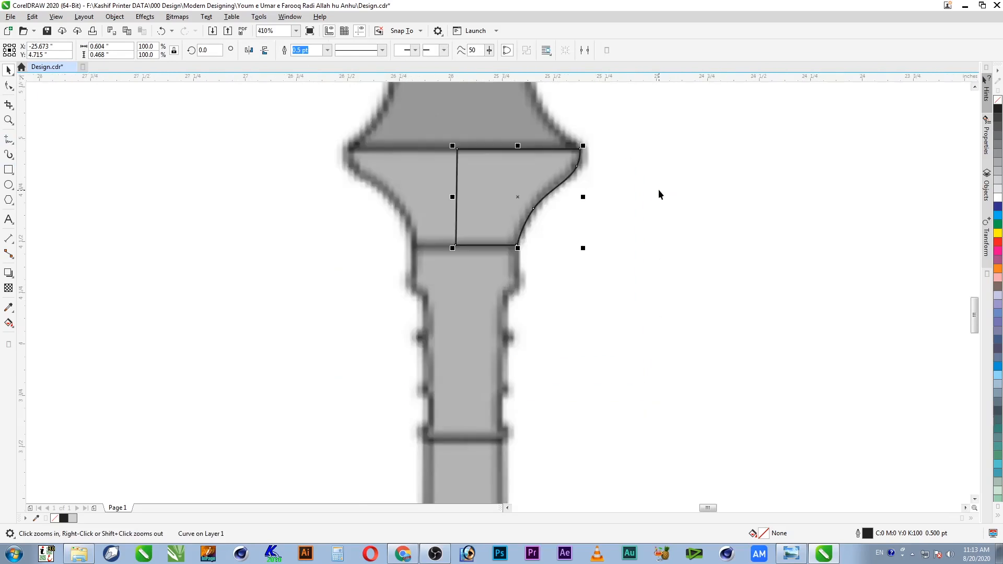
{"action": "left_click_drag", "start_coordinate": [366, 399], "coordinate": [362, 391]}
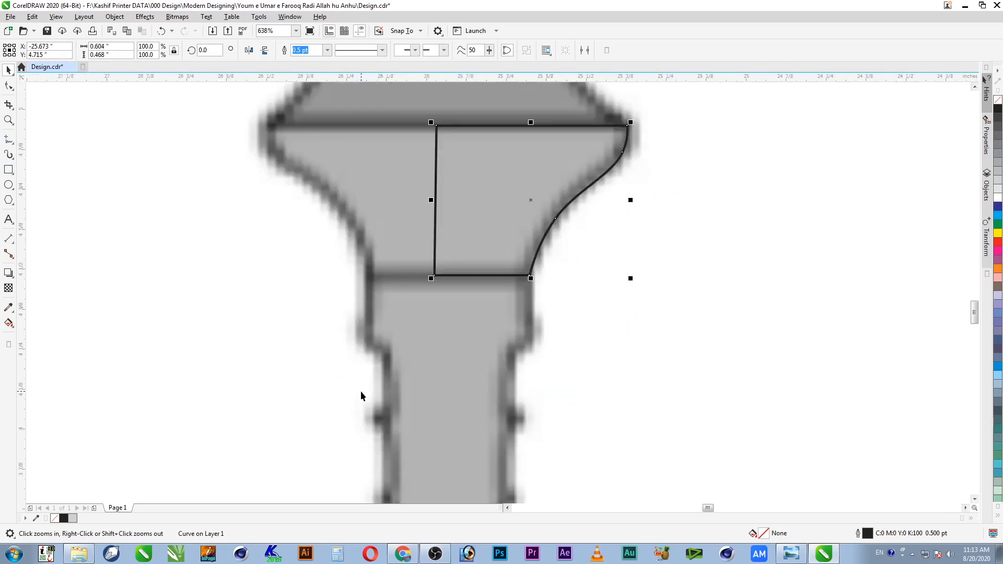
{"action": "scroll", "coordinate": [362, 391], "scroll_direction": "down", "scroll_amount": 3}
{"action": "key", "text": "F2"}
{"action": "left_click_drag", "start_coordinate": [330, 282], "coordinate": [518, 471]}
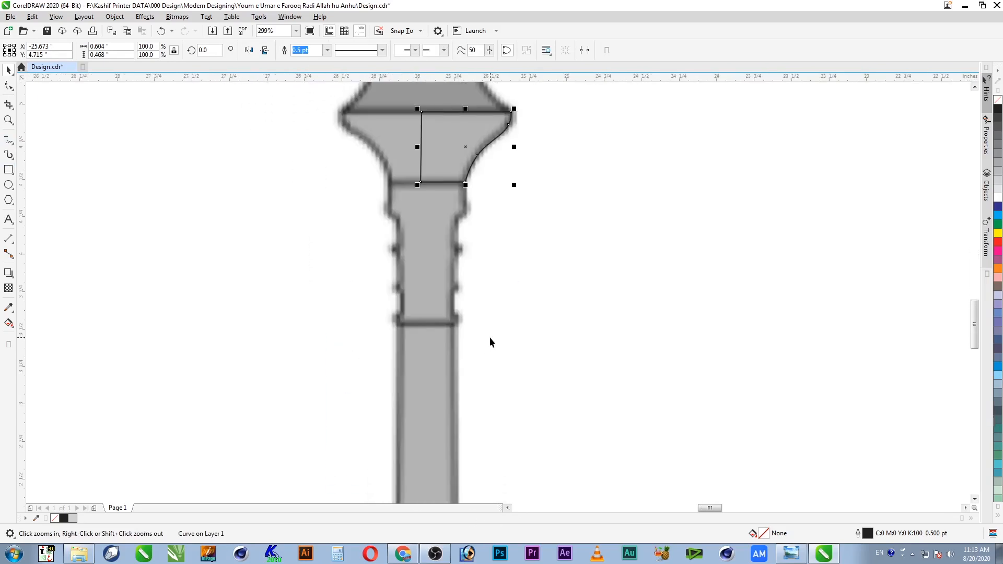
{"action": "left_click_drag", "start_coordinate": [506, 334], "coordinate": [506, 335]}
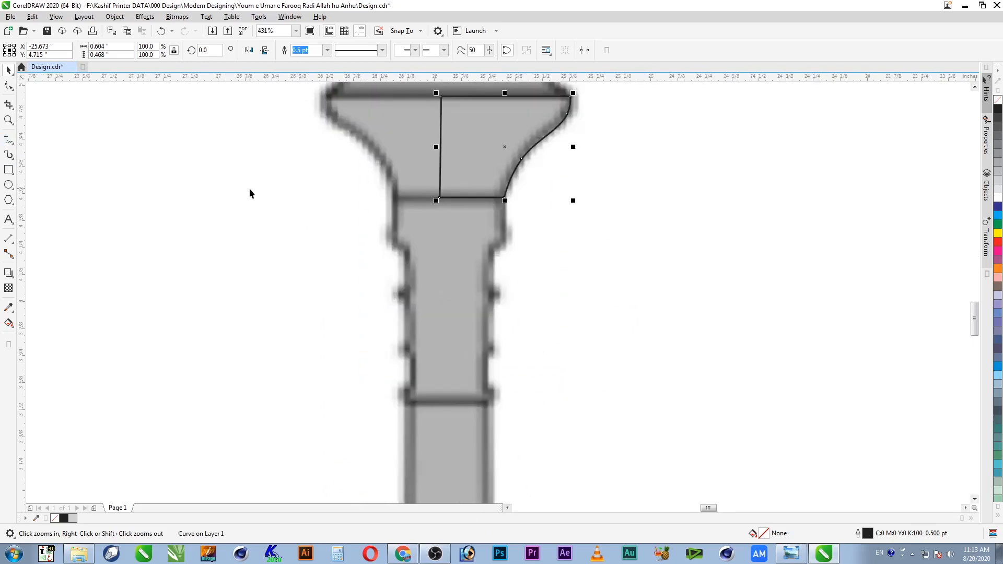
Step: Draw a short vertical line down the shaft edge from the capital curve's end
{"action": "left_click", "coordinate": [9, 139]}
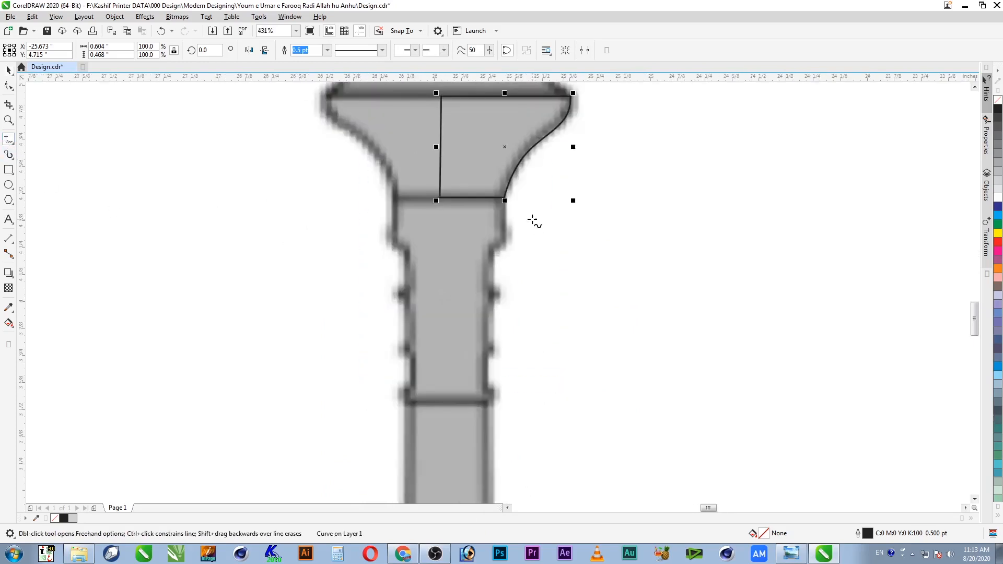
{"action": "key", "text": "Escape"}
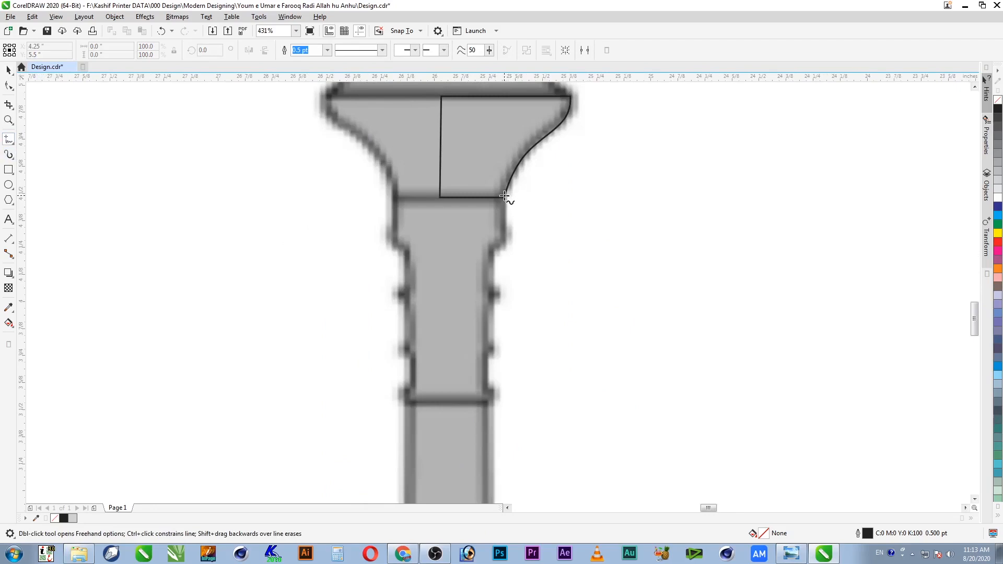
{"action": "left_click", "coordinate": [505, 197]}
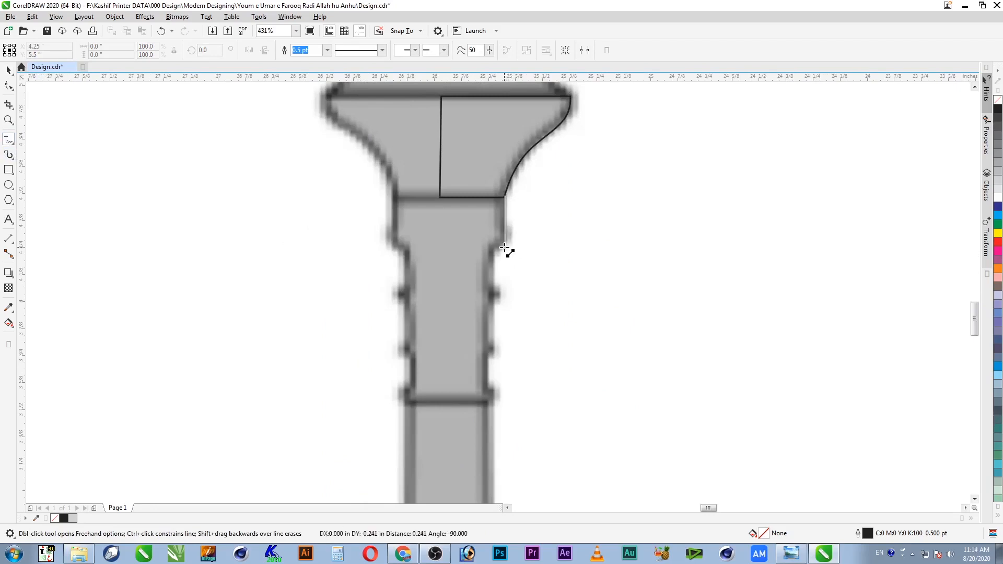
{"action": "left_click", "coordinate": [504, 247]}
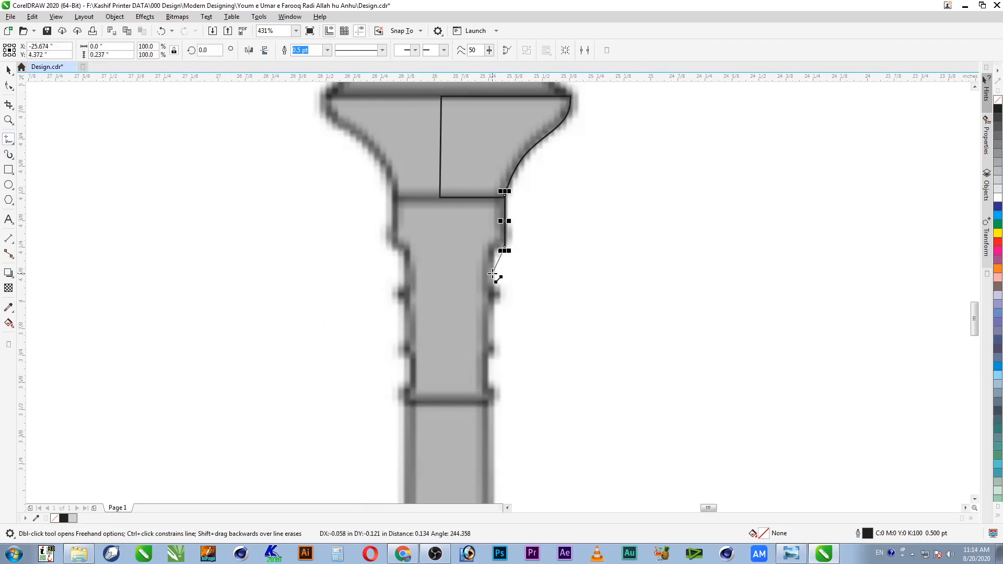
{"action": "key", "text": "Escape"}
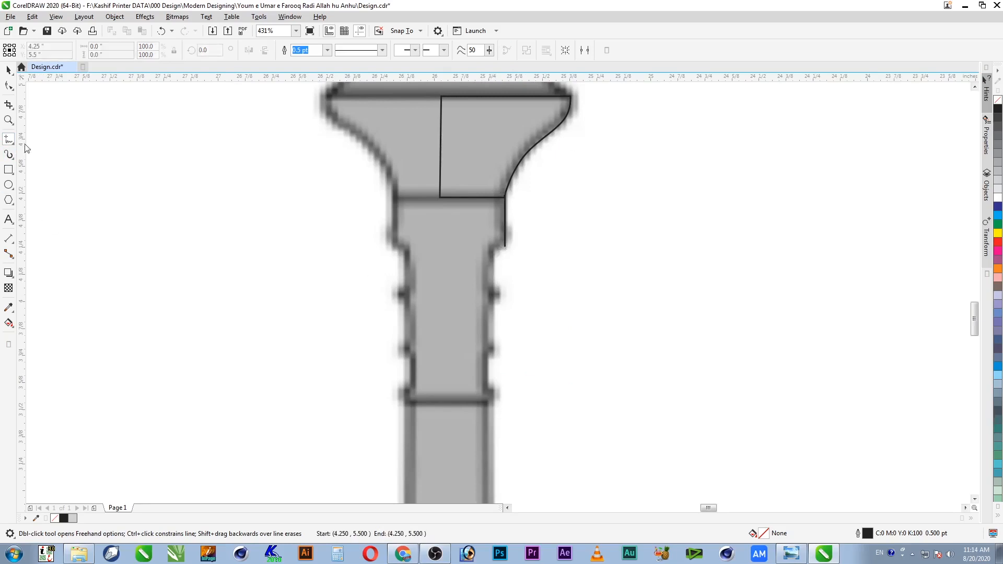
Step: Draw a 3-point curve following the shaft's rounded upper right corner
{"action": "left_click", "coordinate": [10, 143]}
{"action": "left_click", "coordinate": [67, 208]}
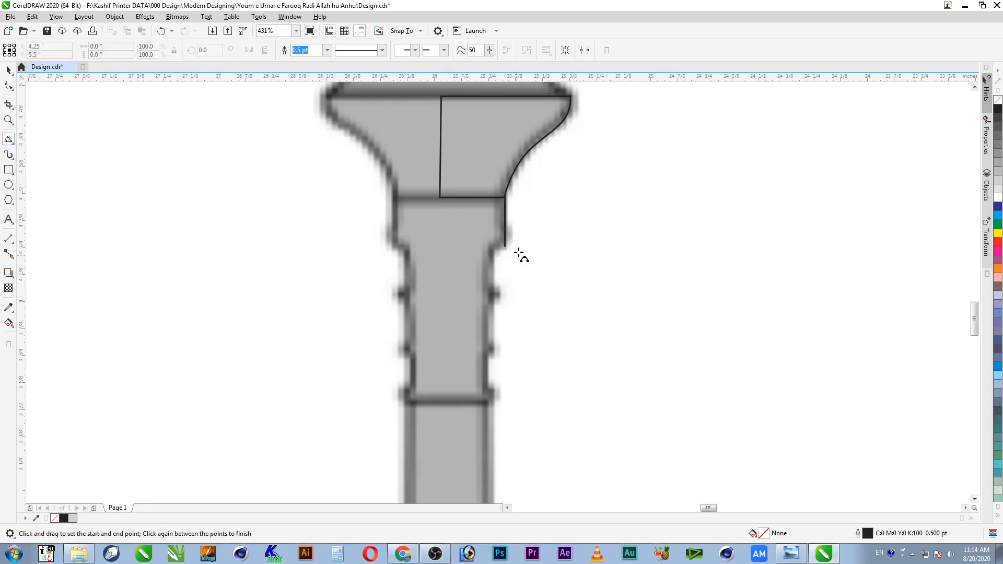
{"action": "left_click_drag", "start_coordinate": [424, 451], "coordinate": [417, 432]}
{"action": "key", "text": "space"}
{"action": "left_click", "coordinate": [515, 156]}
{"action": "key", "text": "space"}
{"action": "left_click_drag", "start_coordinate": [515, 163], "coordinate": [492, 196]}
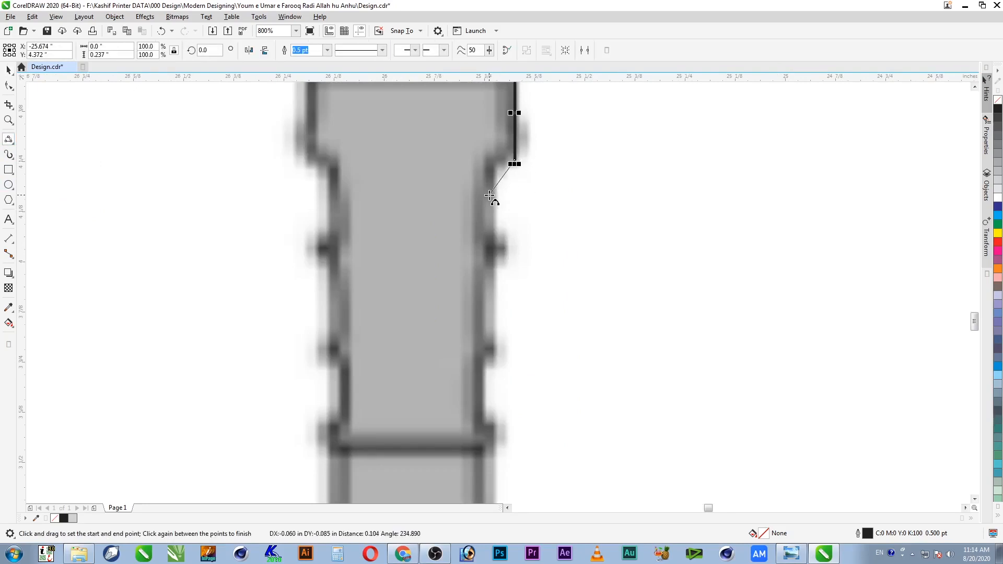
{"action": "left_click", "coordinate": [499, 166]}
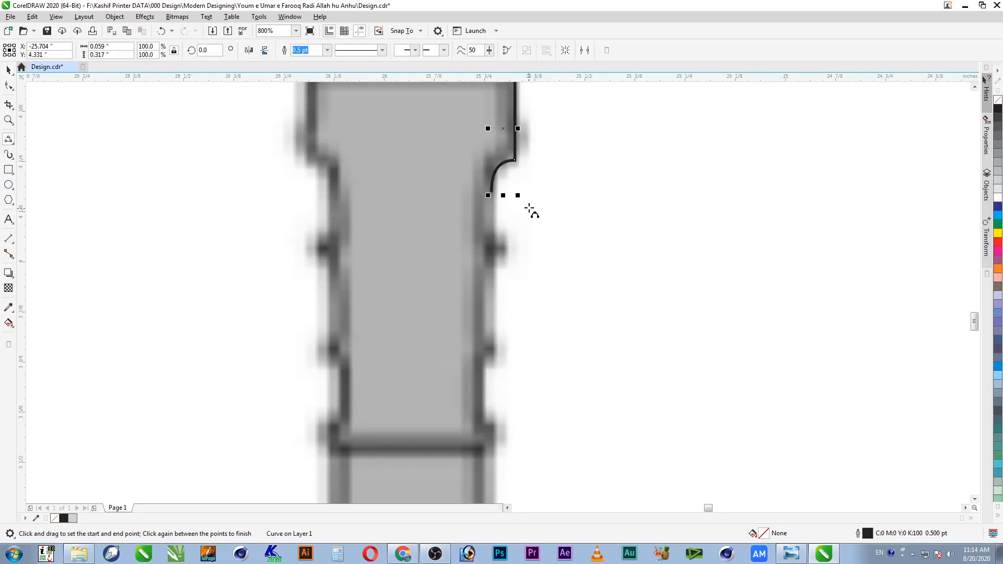
Step: Trace the shaft's right edge down through the first notch and the larger notch
{"action": "left_click", "coordinate": [8, 139]}
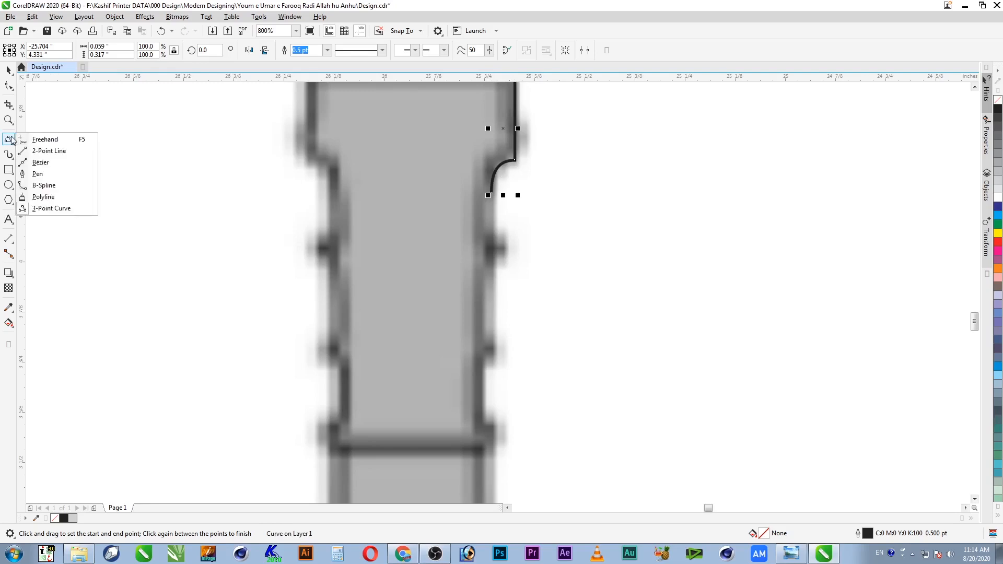
{"action": "left_click", "coordinate": [37, 139]}
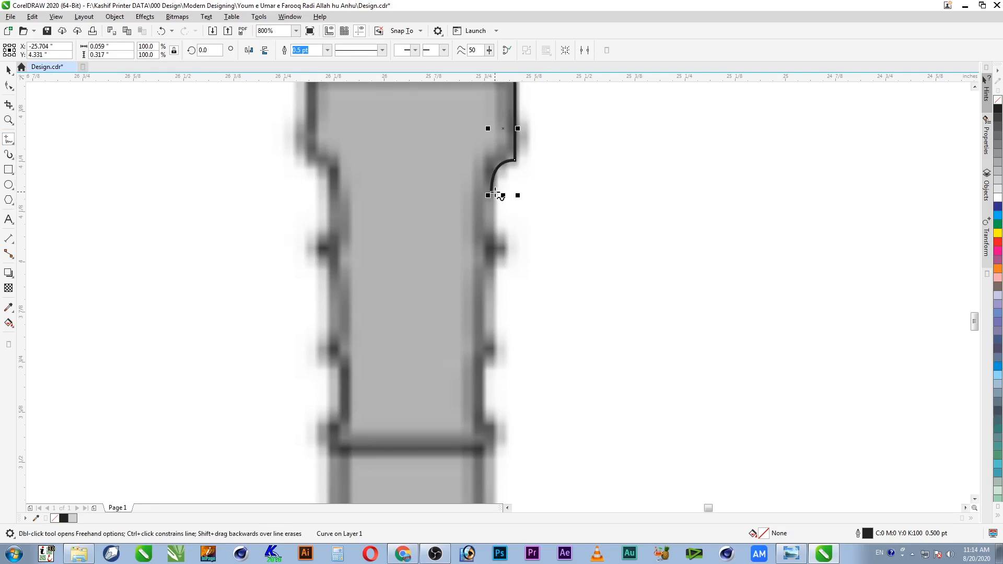
{"action": "left_click", "coordinate": [492, 194]}
{"action": "left_click", "coordinate": [492, 237]}
{"action": "double_click", "coordinate": [503, 251]}
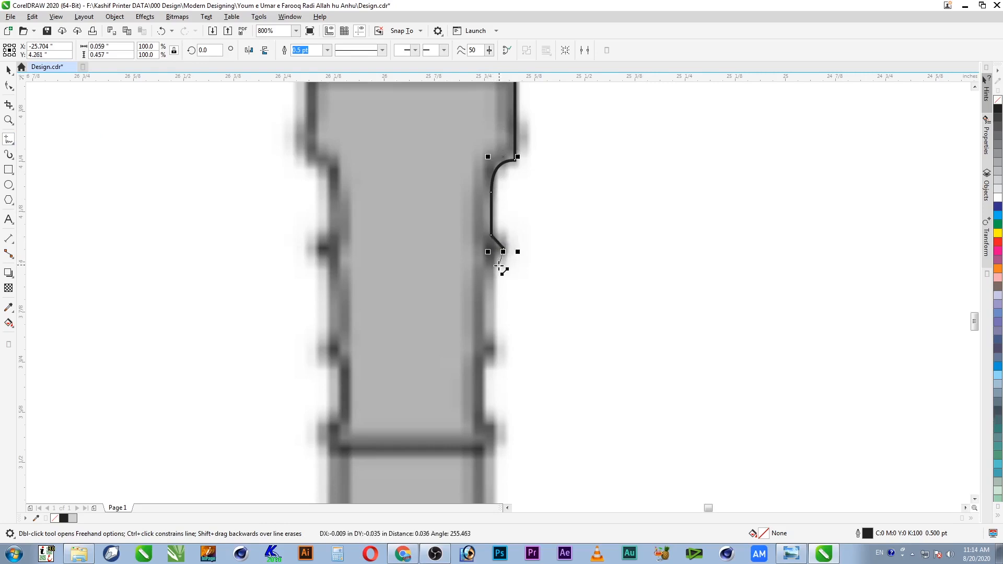
{"action": "double_click", "coordinate": [495, 266]}
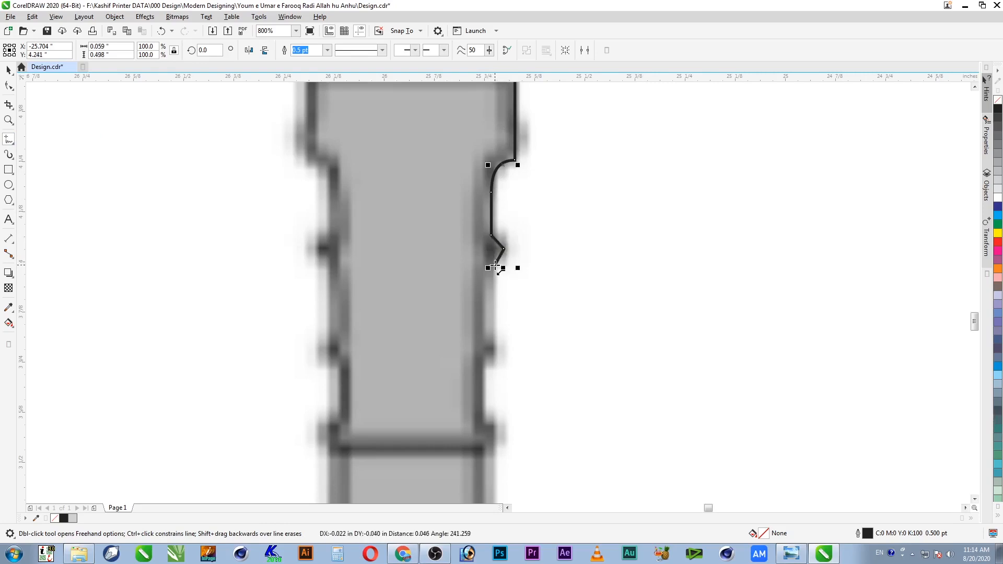
{"action": "double_click", "coordinate": [495, 338]}
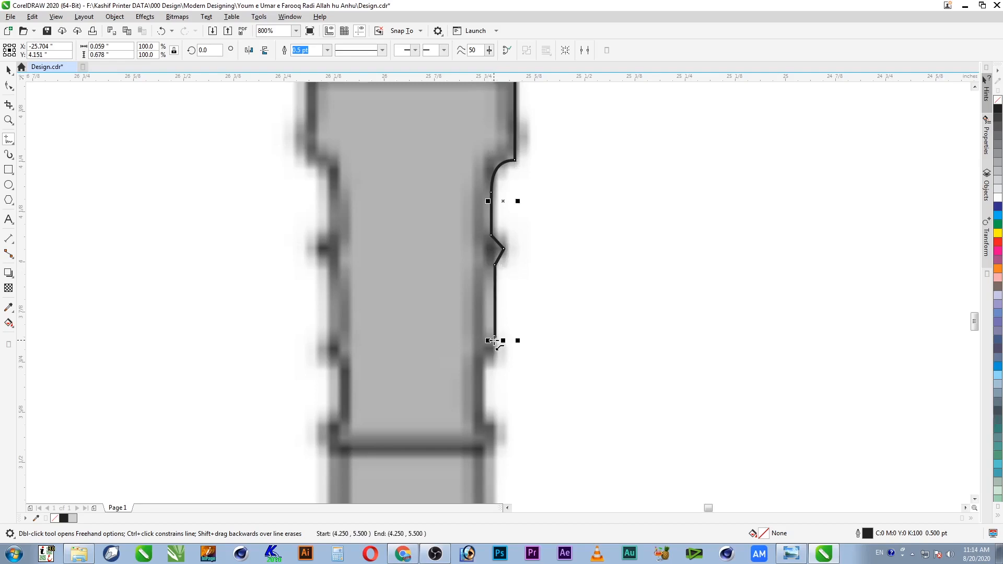
{"action": "double_click", "coordinate": [511, 352]}
{"action": "double_click", "coordinate": [492, 369]}
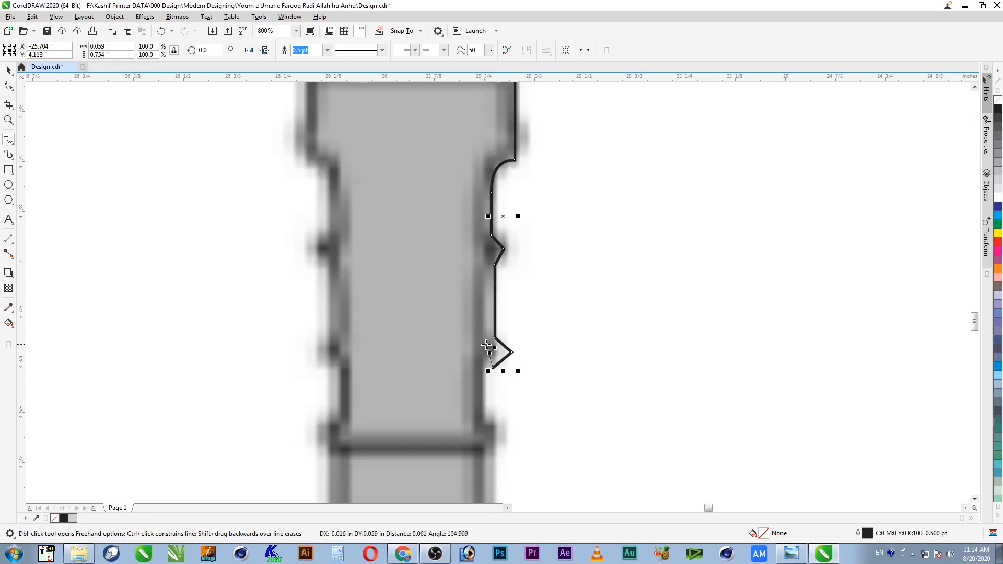
{"action": "double_click", "coordinate": [479, 370]}
Step: Continue the edge down past the lower step to the base band
{"action": "double_click", "coordinate": [481, 426]}
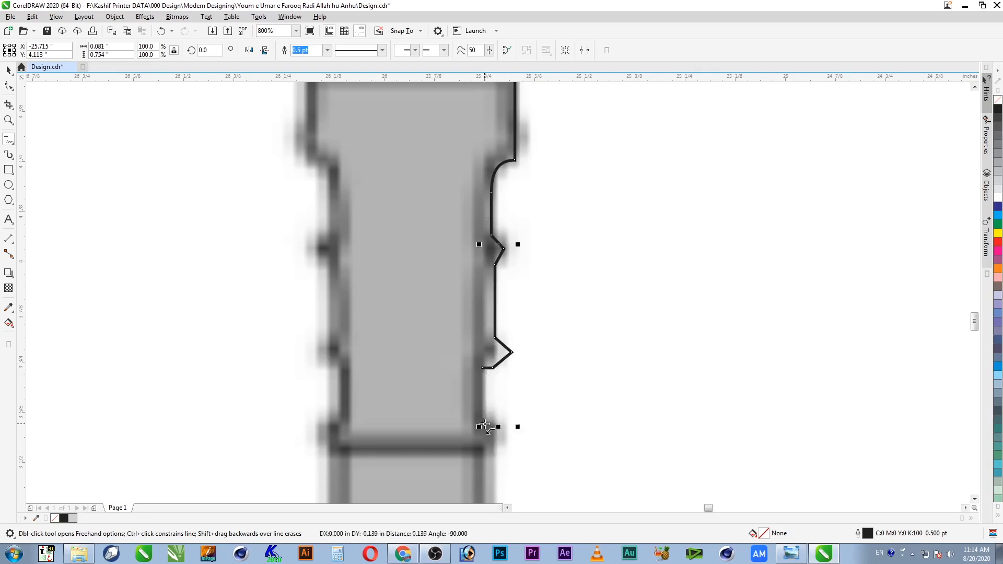
{"action": "left_click", "coordinate": [499, 427]}
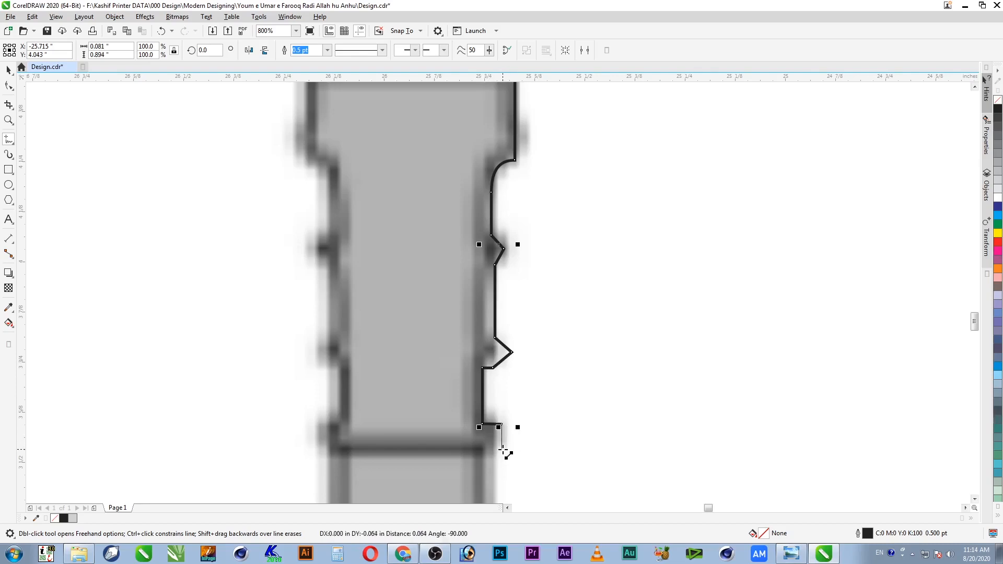
{"action": "left_click", "coordinate": [502, 450]}
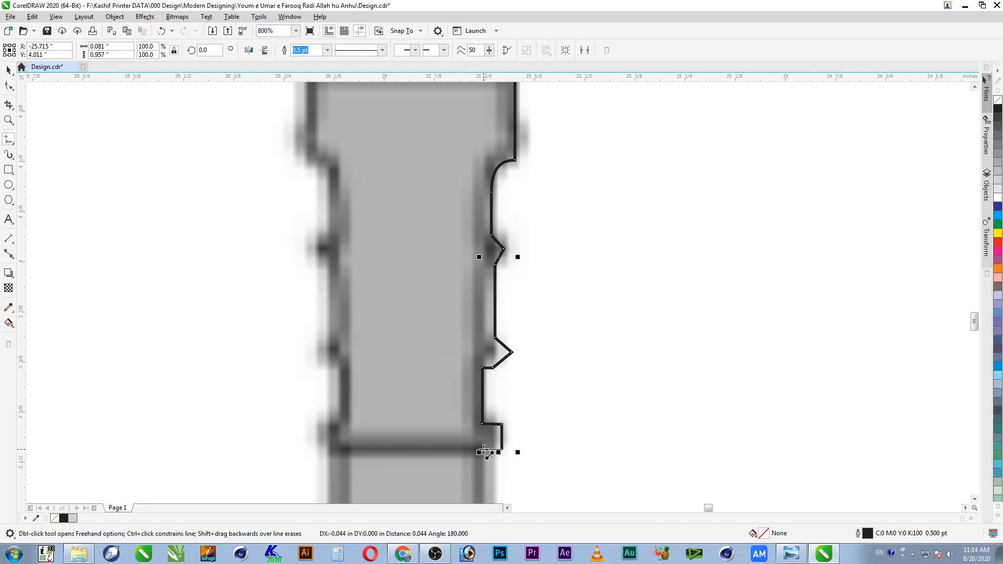
{"action": "left_click", "coordinate": [484, 451]}
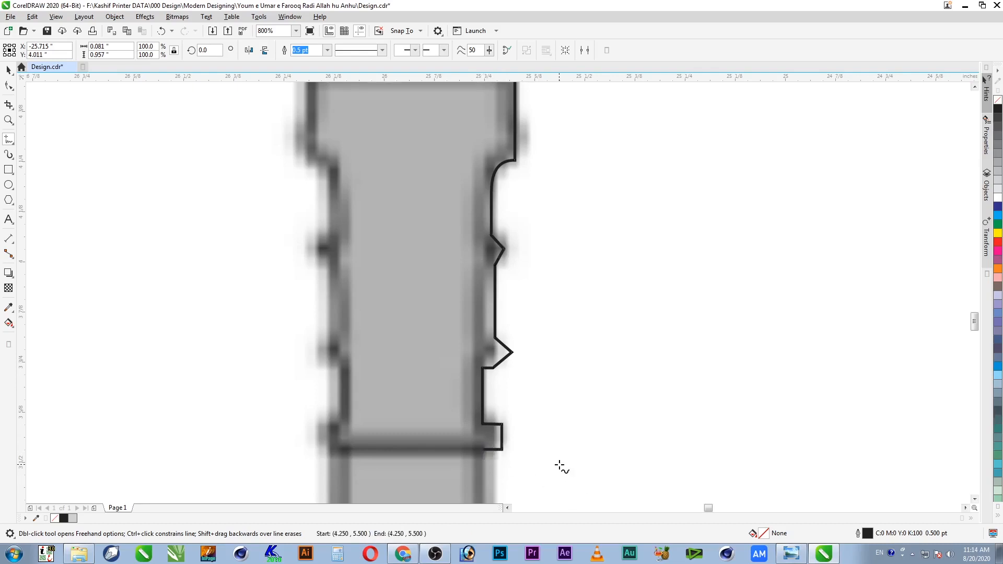
{"action": "key", "text": "space"}
{"action": "scroll", "coordinate": [550, 457], "scroll_direction": "down", "scroll_amount": 2}
{"action": "scroll", "coordinate": [550, 451], "scroll_direction": "down", "scroll_amount": 1}
{"action": "key", "text": "F2"}
Step: Draw freehand lines along the post's upper right edge down to its base joint
{"action": "left_click_drag", "start_coordinate": [575, 426], "coordinate": [472, 466]}
{"action": "key", "text": "F5"}
{"action": "left_click", "coordinate": [536, 128]}
{"action": "left_click", "coordinate": [534, 88]}
{"action": "left_click", "coordinate": [531, 130]}
{"action": "left_click", "coordinate": [531, 417]}
{"action": "key", "text": "F2"}
{"action": "left_click_drag", "start_coordinate": [571, 398], "coordinate": [475, 469]}
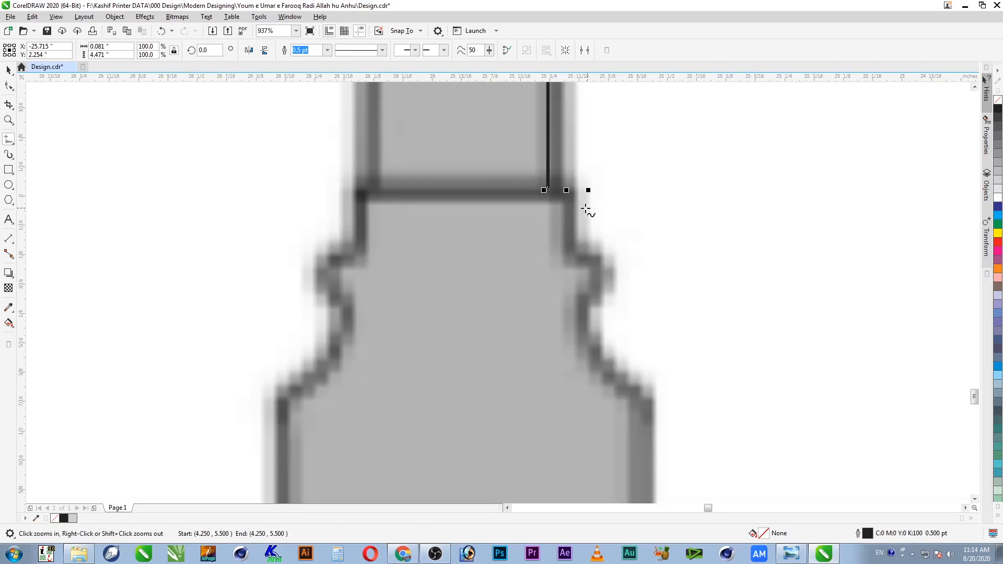
Step: Trace the base's step out and down the side to the ledge's outer corner
{"action": "left_click", "coordinate": [549, 188]}
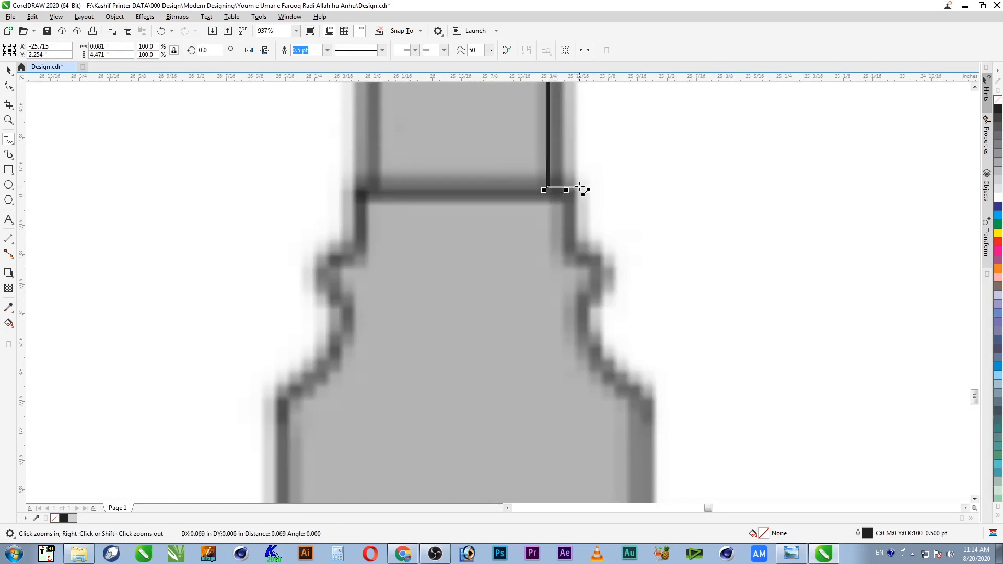
{"action": "left_click", "coordinate": [575, 187], "text": "ctrl"}
{"action": "left_click", "coordinate": [575, 187]}
{"action": "left_click", "coordinate": [579, 252], "text": "ctrl"}
{"action": "left_click", "coordinate": [577, 254]}
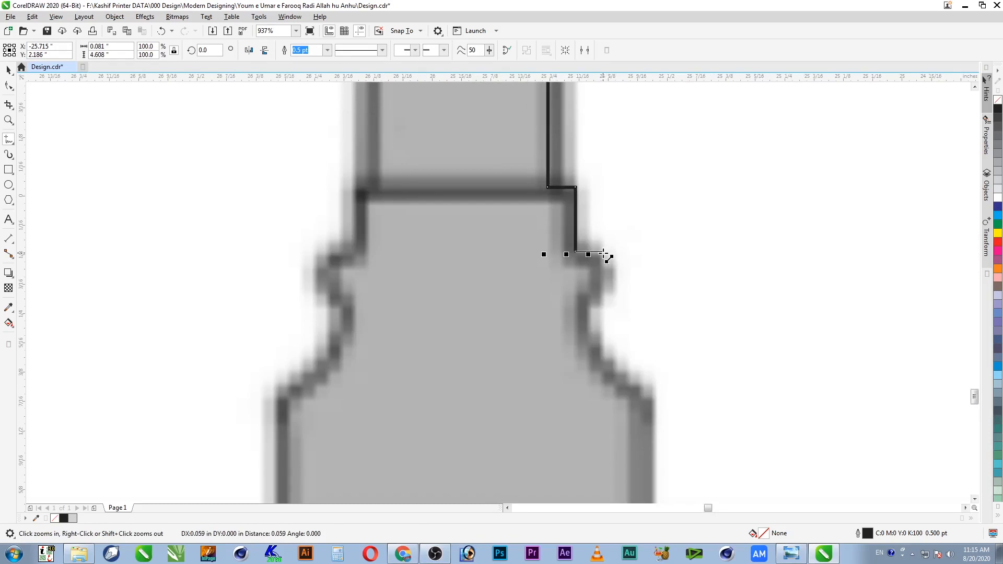
{"action": "left_click", "coordinate": [604, 254]}
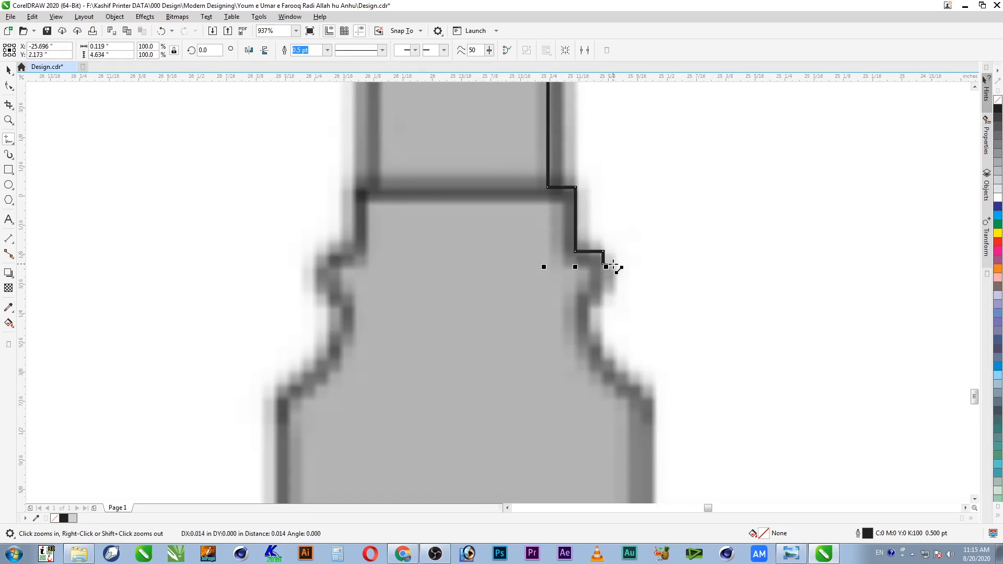
Step: Trace the moulding bump, inner notch and slanted flare down to the ground line, closing along the bottom
{"action": "left_click", "coordinate": [614, 264]}
{"action": "left_click", "coordinate": [616, 266]}
{"action": "left_click", "coordinate": [616, 294]}
{"action": "left_click", "coordinate": [601, 292]}
{"action": "left_click", "coordinate": [601, 305]}
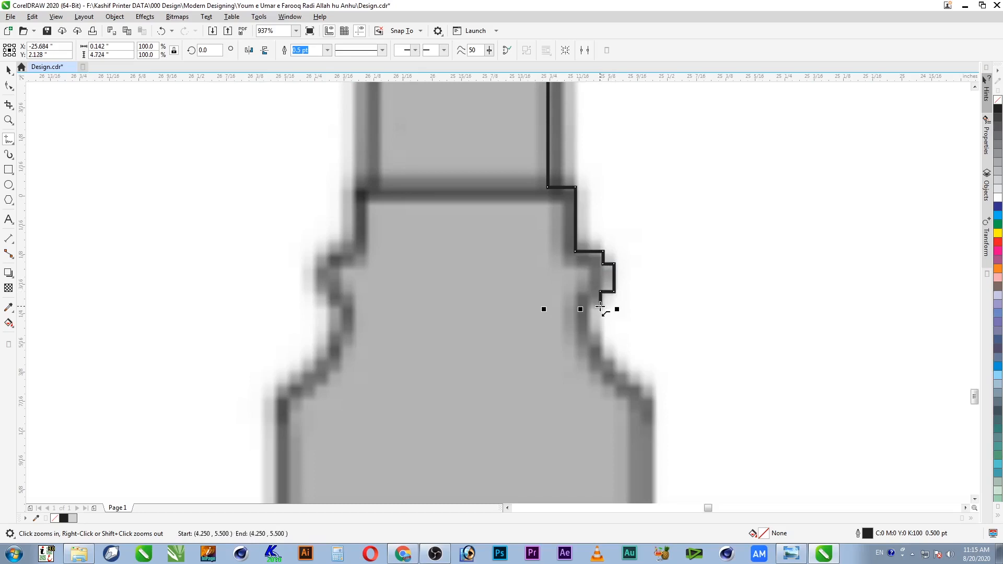
{"action": "left_click", "coordinate": [588, 308]}
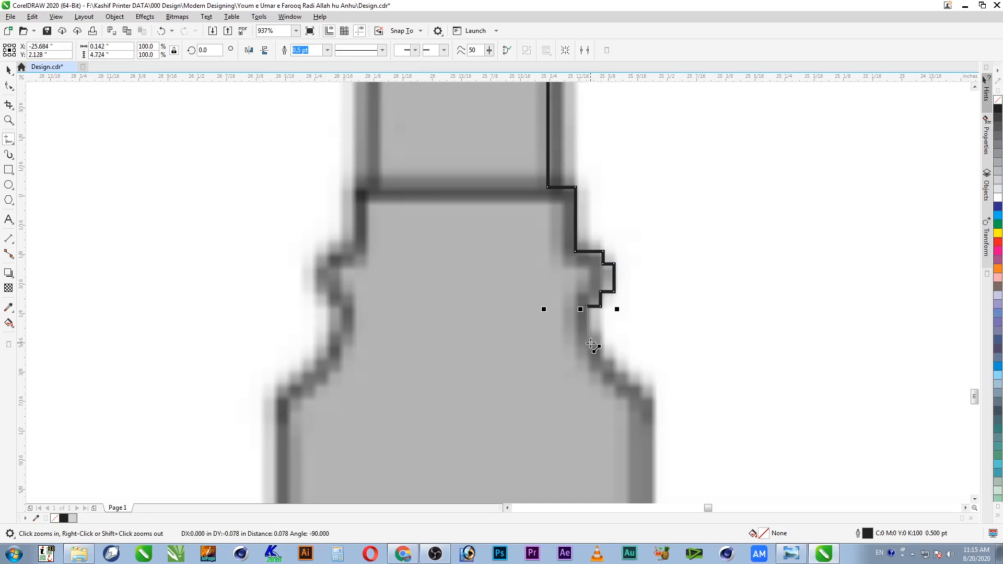
{"action": "left_click", "coordinate": [589, 343]}
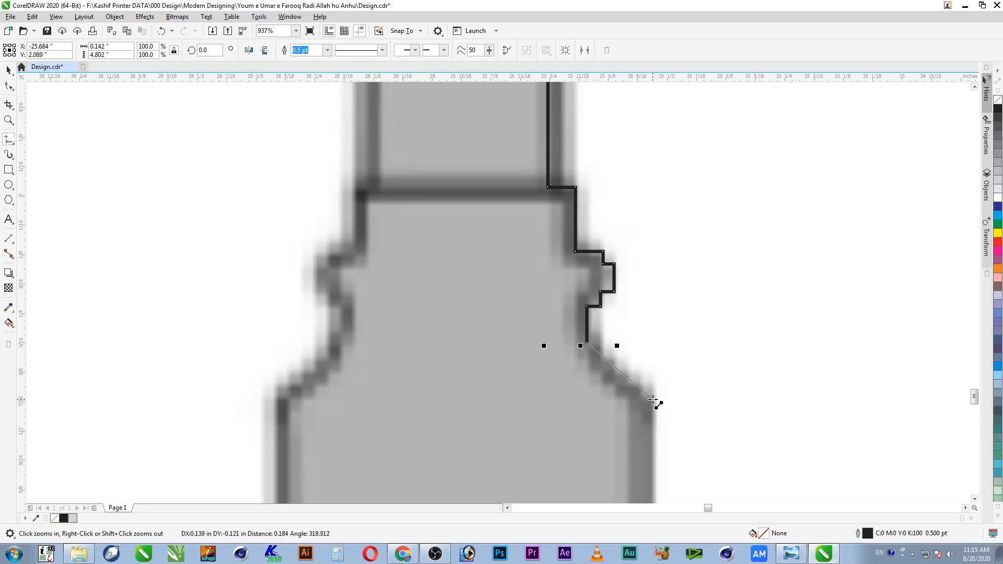
{"action": "left_click", "coordinate": [656, 391]}
{"action": "scroll", "coordinate": [654, 499], "scroll_direction": "down", "scroll_amount": 2}
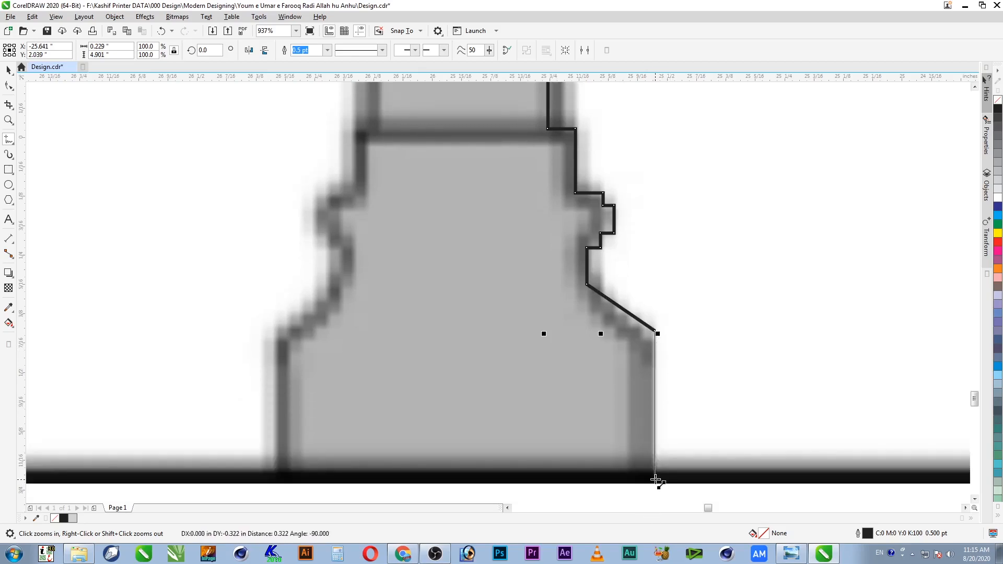
{"action": "left_click", "coordinate": [656, 469]}
{"action": "double_click", "coordinate": [444, 473]}
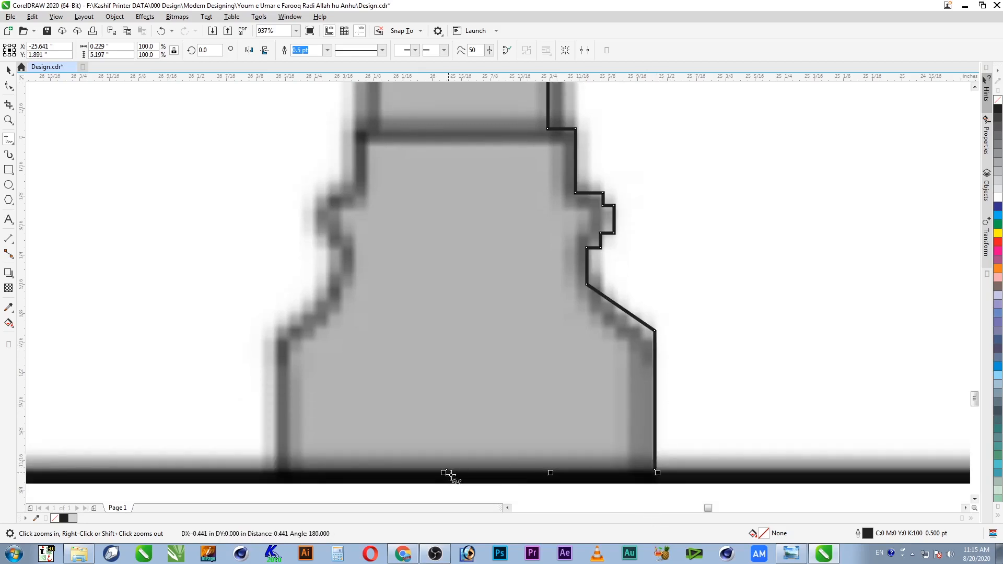
{"action": "key", "text": "space"}
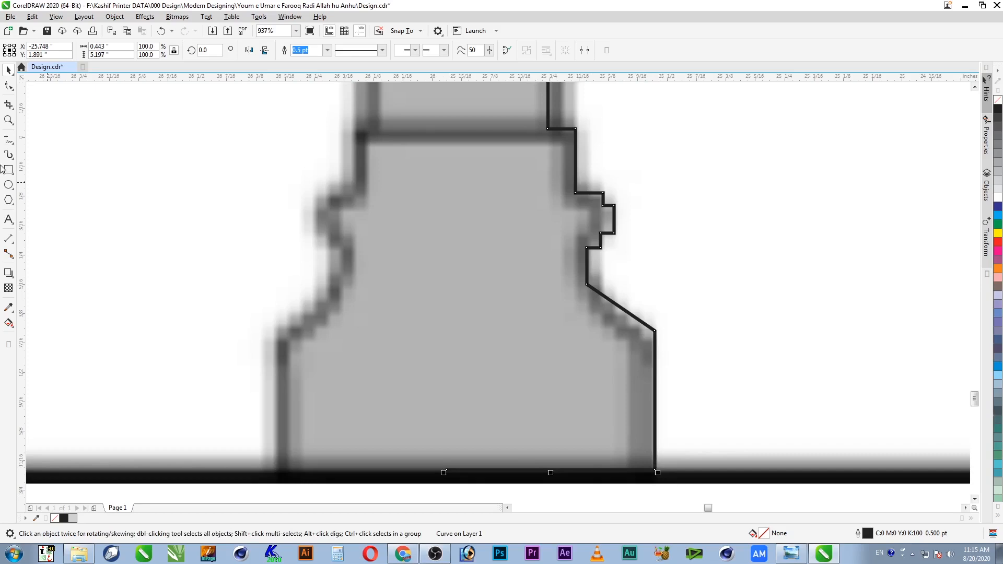
Step: Convert the slanted flare segment to a curve and bend it into a concave shape
{"action": "left_click", "coordinate": [9, 86]}
{"action": "left_click", "coordinate": [620, 308]}
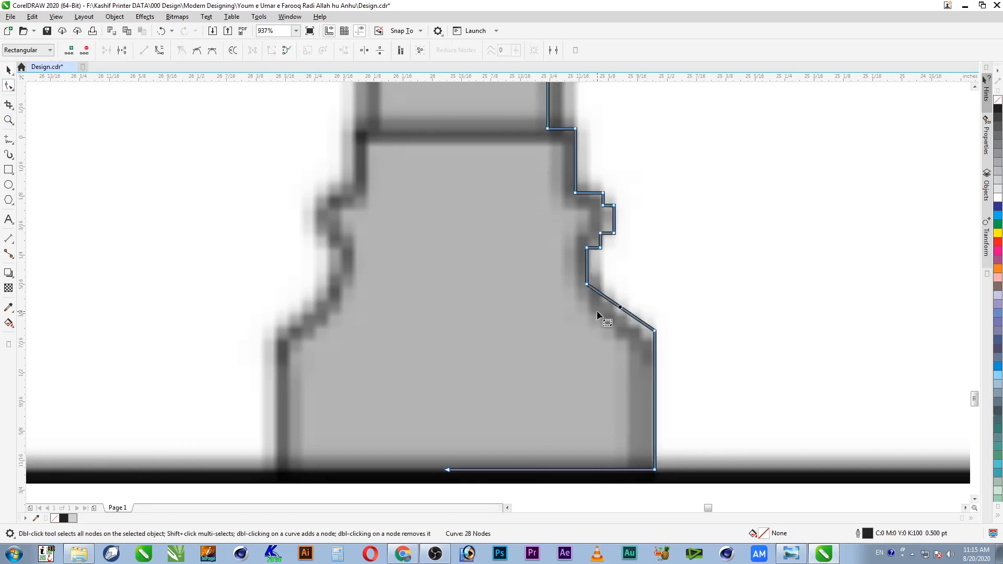
{"action": "left_click", "coordinate": [159, 51]}
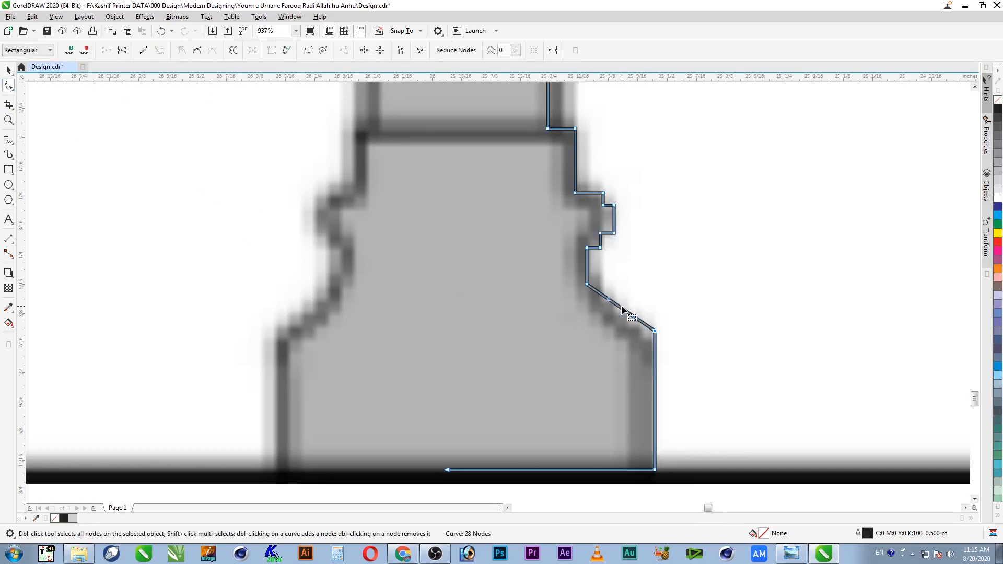
{"action": "left_click_drag", "start_coordinate": [621, 310], "coordinate": [618, 316]}
{"action": "left_click_drag", "start_coordinate": [618, 316], "coordinate": [615, 321]}
{"action": "key", "text": "space"}
{"action": "scroll", "coordinate": [618, 378], "scroll_direction": "down", "scroll_amount": 5}
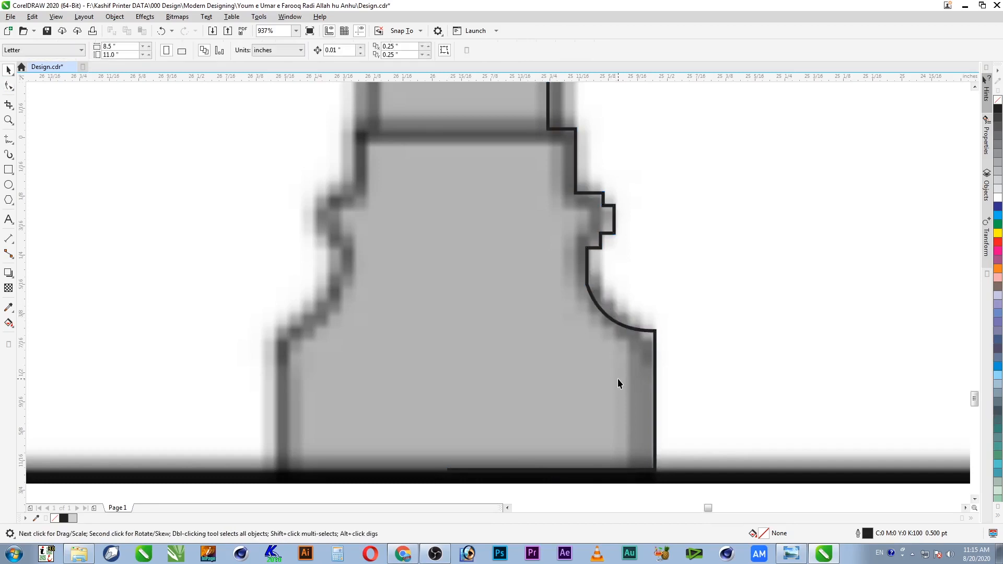
Step: Draw a vertical freehand centre line from the column base up to its top
{"action": "scroll", "coordinate": [620, 414], "scroll_direction": "down", "scroll_amount": 3}
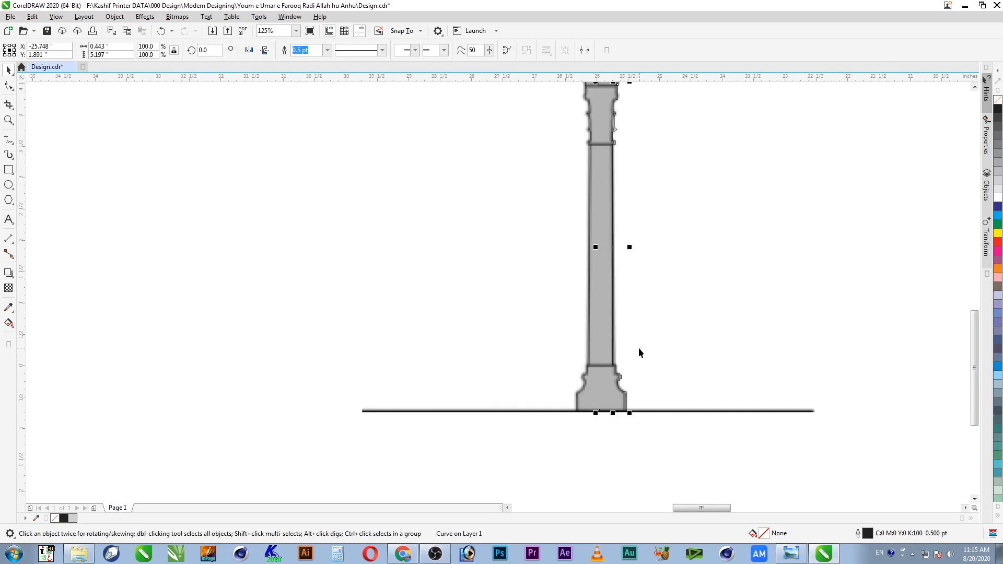
{"action": "left_click", "coordinate": [9, 139]}
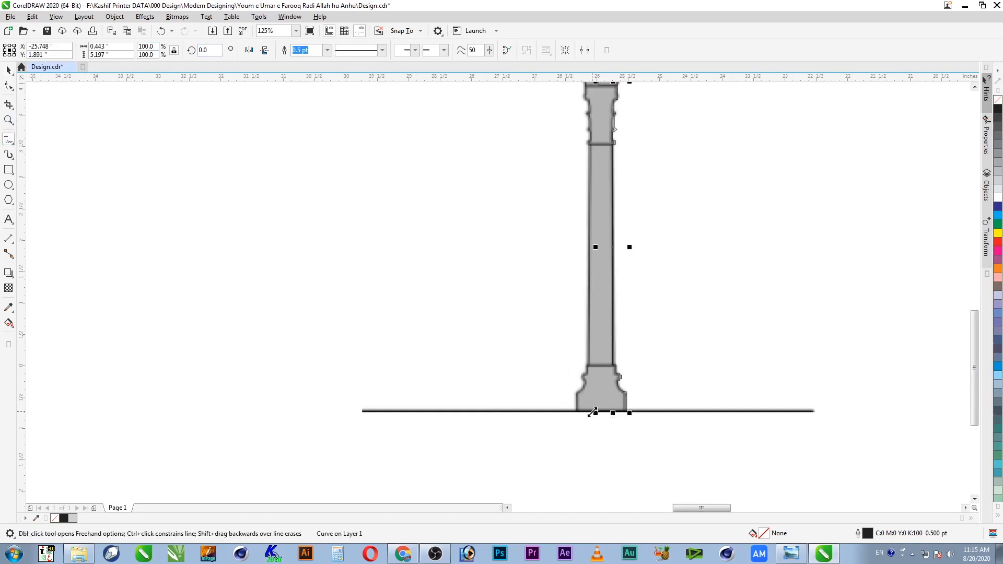
{"action": "left_click", "coordinate": [604, 411]}
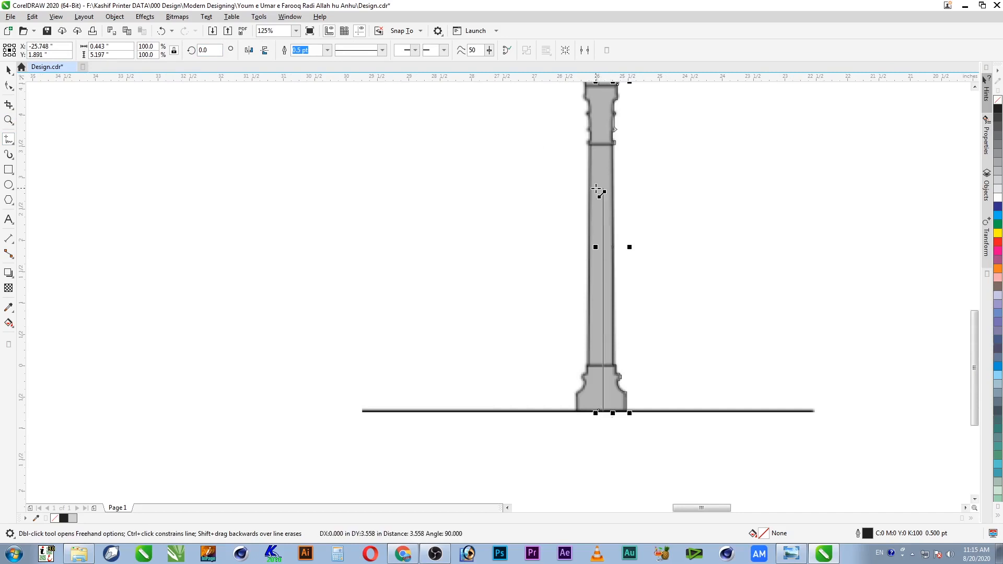
{"action": "scroll", "coordinate": [600, 104], "scroll_direction": "up", "scroll_amount": 2}
{"action": "left_click", "coordinate": [603, 125]}
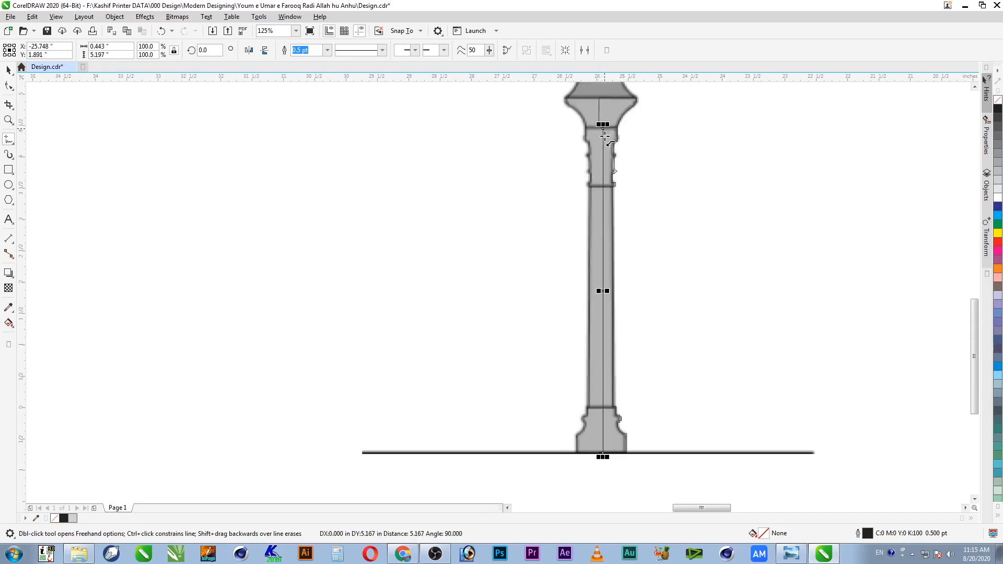
Step: Nudge the centre line into place and snap its top node to the pillar's top edge
{"action": "left_click", "coordinate": [8, 87]}
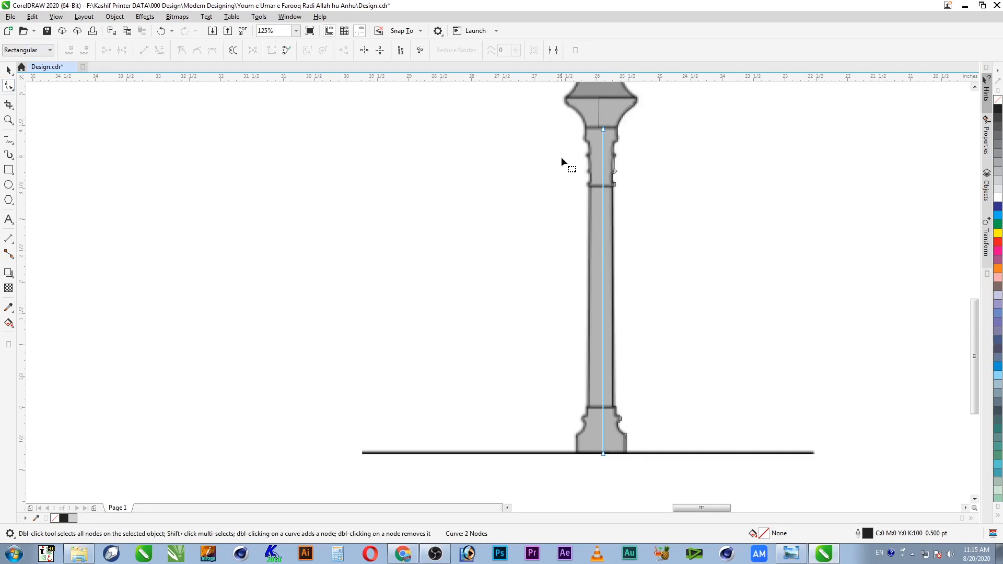
{"action": "left_click_drag", "start_coordinate": [591, 119], "coordinate": [606, 470]}
{"action": "key", "text": "Left"}
{"action": "key", "text": "Left"}
{"action": "key", "text": "Left"}
{"action": "key", "text": "Left"}
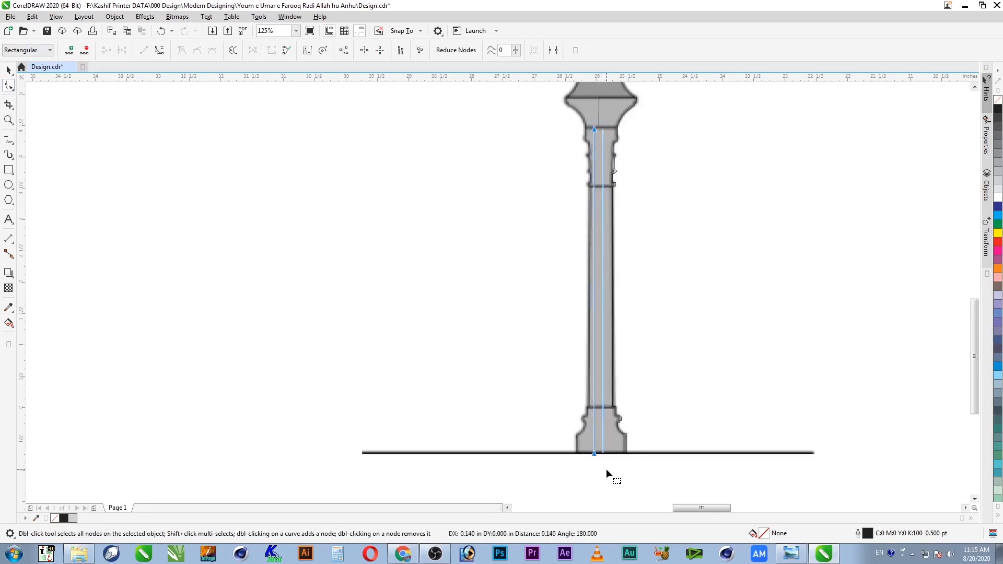
{"action": "key", "text": "Right"}
{"action": "key", "text": "Right"}
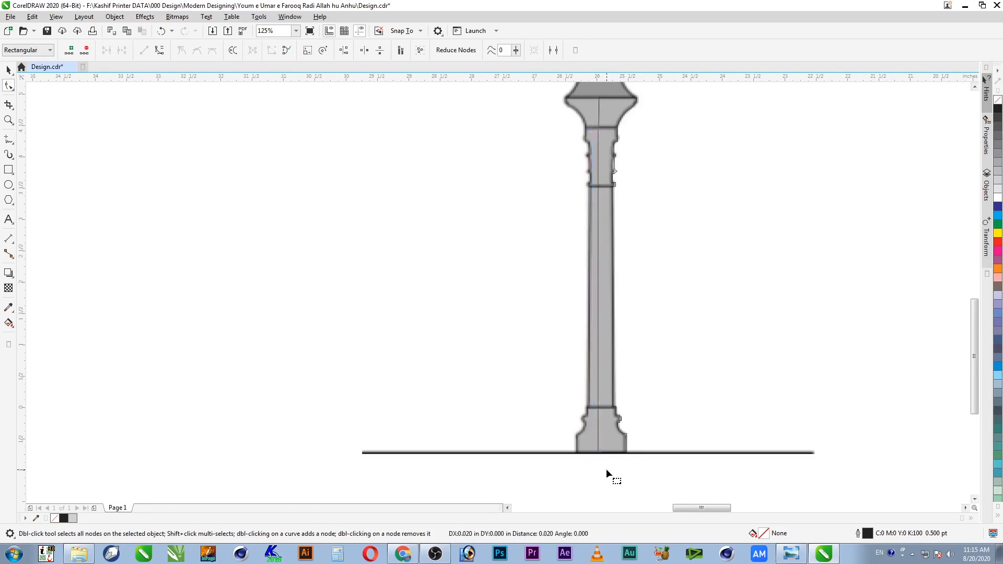
{"action": "key", "text": "z"}
{"action": "left_click_drag", "start_coordinate": [529, 112], "coordinate": [698, 220]}
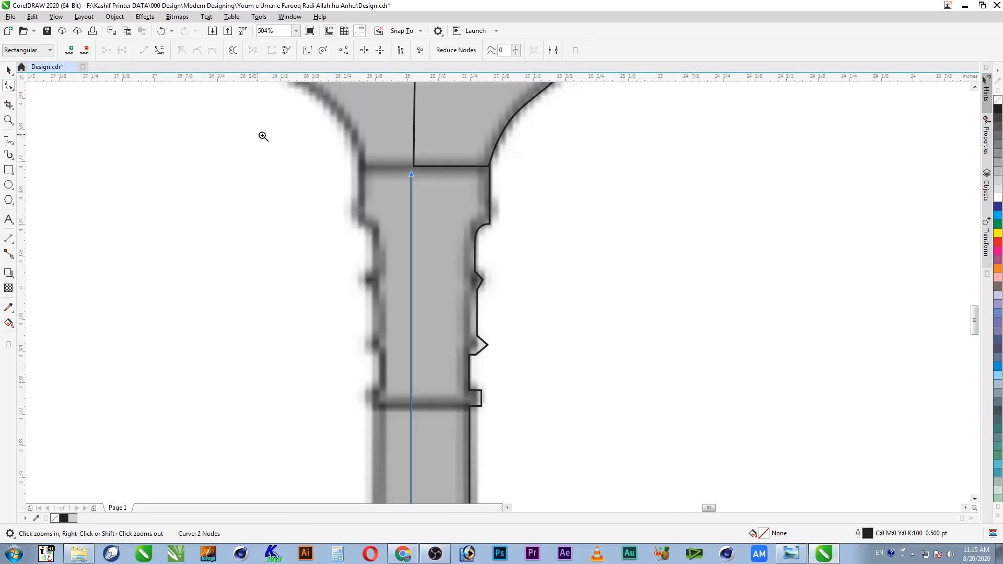
{"action": "left_click_drag", "start_coordinate": [262, 134], "coordinate": [713, 315]}
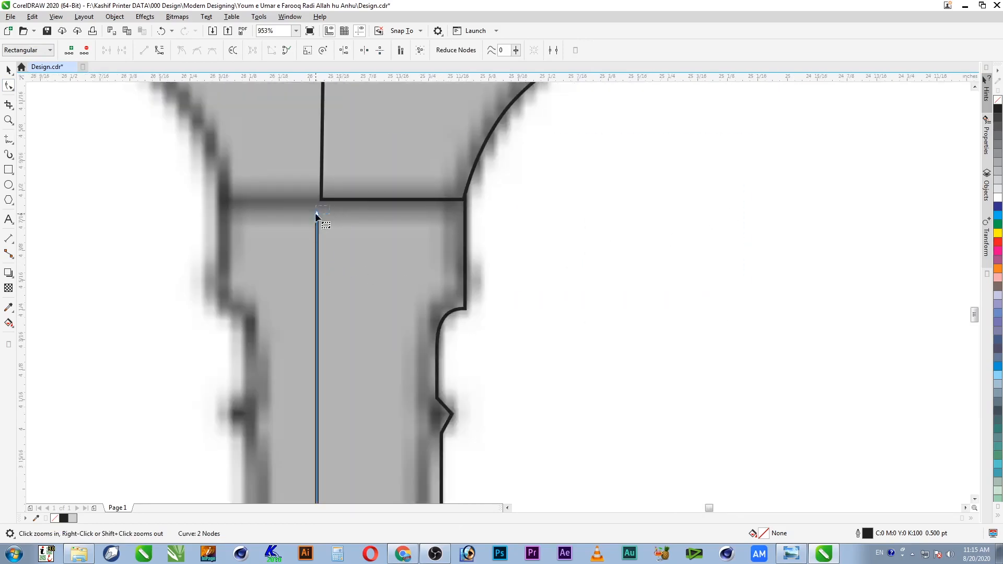
{"action": "left_click_drag", "start_coordinate": [318, 214], "coordinate": [317, 196]}
Step: Undo an accidental outline move and zoom in on the column's base joint
{"action": "left_click", "coordinate": [9, 69]}
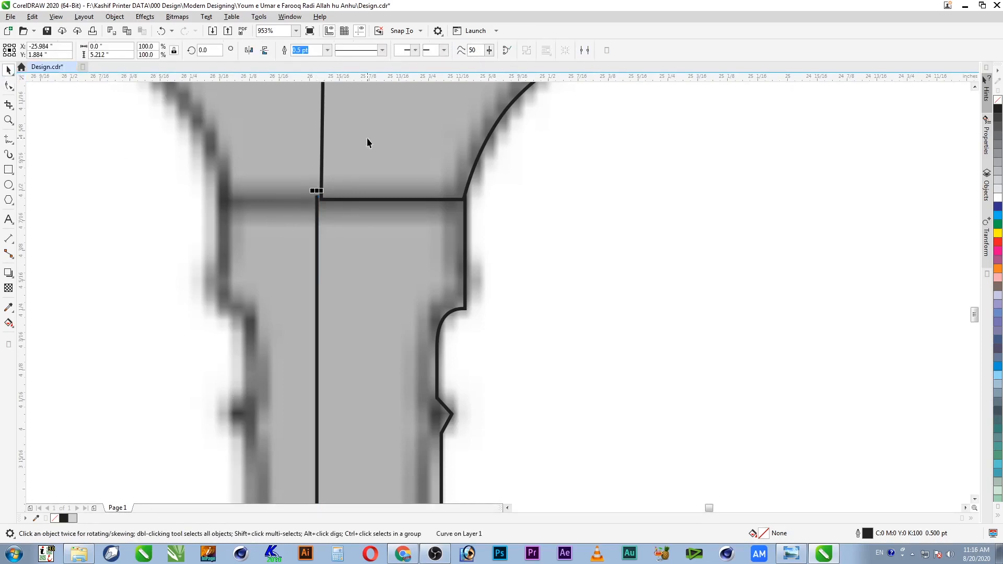
{"action": "left_click_drag", "start_coordinate": [466, 219], "coordinate": [529, 226]}
{"action": "key", "text": "ctrl+z"}
{"action": "key", "text": "F4"}
{"action": "key", "text": "F2"}
{"action": "left_click_drag", "start_coordinate": [402, 375], "coordinate": [473, 309]}
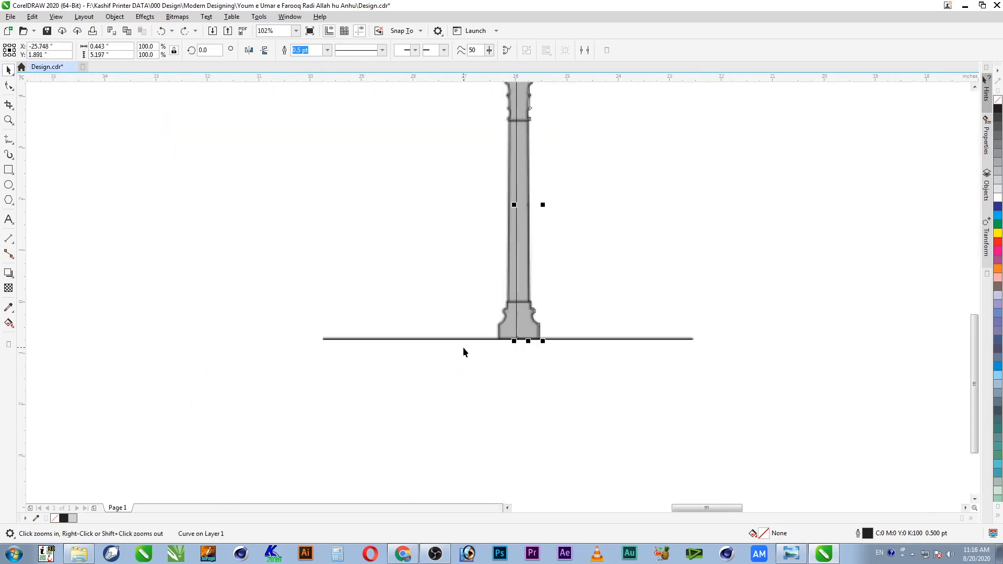
{"action": "left_click_drag", "start_coordinate": [570, 307], "coordinate": [413, 380]}
{"action": "left_click_drag", "start_coordinate": [490, 349], "coordinate": [585, 406]}
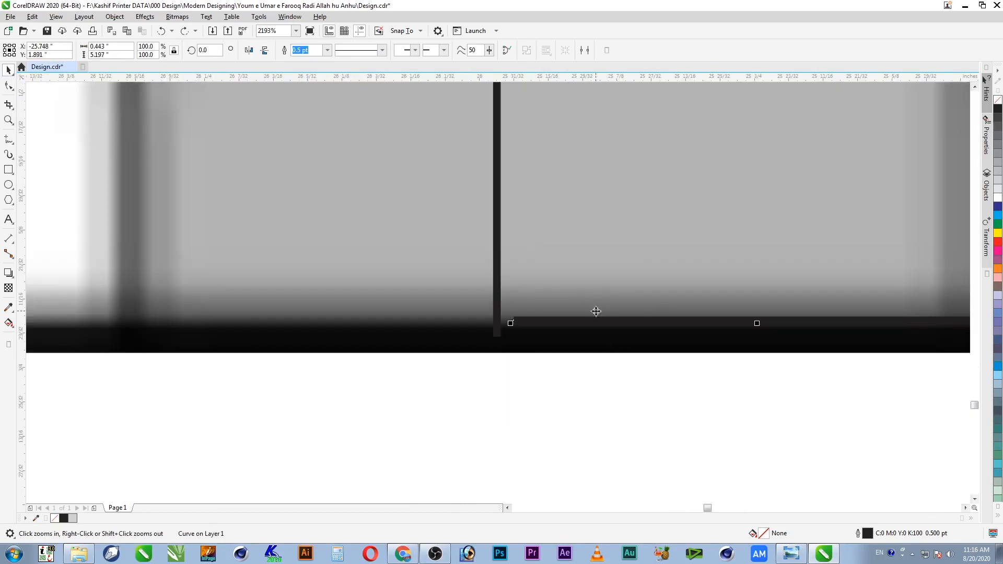
Step: Weld the centre line and the half-outline into one curve
{"action": "left_click", "coordinate": [9, 86]}
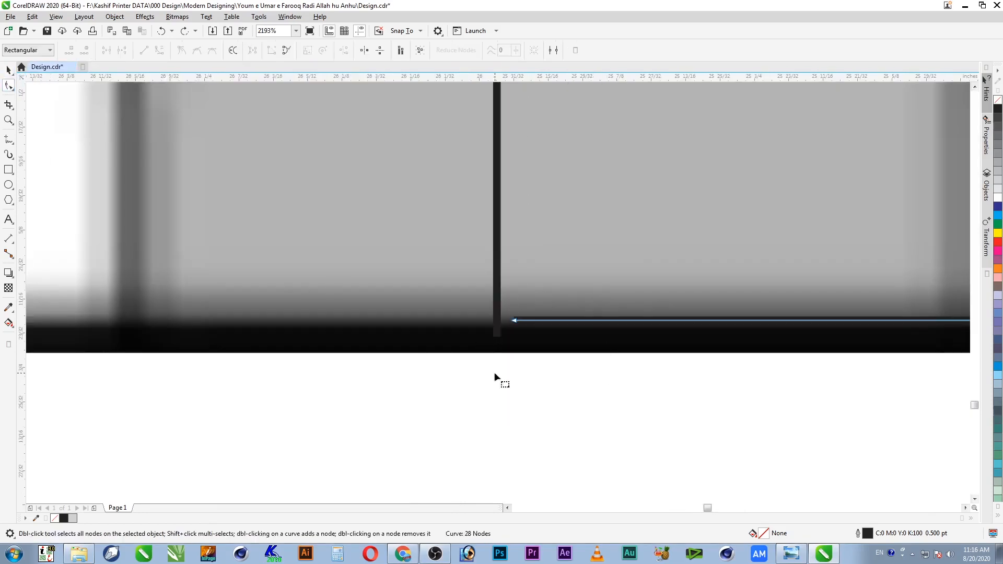
{"action": "key", "text": "space"}
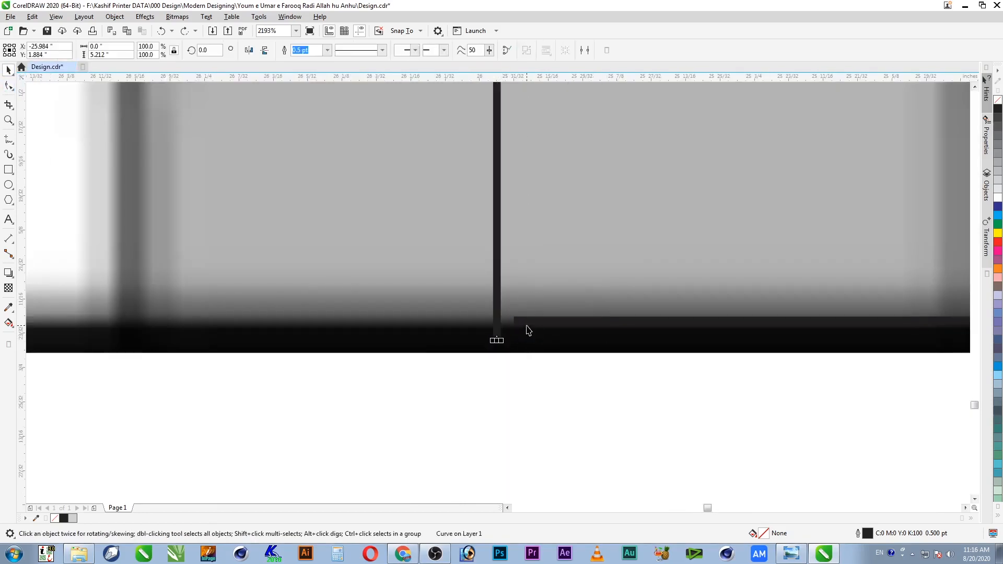
{"action": "left_click", "coordinate": [306, 50]}
{"action": "key", "text": "space"}
{"action": "left_click_drag", "start_coordinate": [496, 339], "coordinate": [515, 322]}
{"action": "key", "text": "ctrl+z"}
Step: Zoom out to all objects, then zoom in closely on the top of the pillar
{"action": "key", "text": "space"}
{"action": "key", "text": "F4"}
{"action": "key", "text": "F2"}
{"action": "left_click_drag", "start_coordinate": [469, 291], "coordinate": [420, 330]}
{"action": "key", "text": "F2"}
{"action": "left_click_drag", "start_coordinate": [402, 225], "coordinate": [554, 347]}
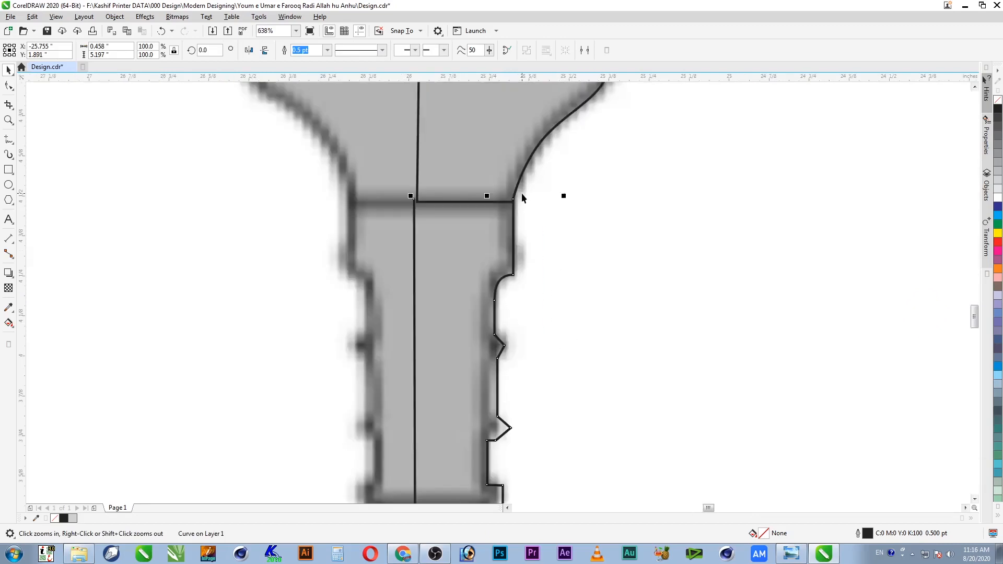
Step: Close the curve across the pillar top and move both traced pieces left of the pillar image
{"action": "left_click", "coordinate": [505, 54]}
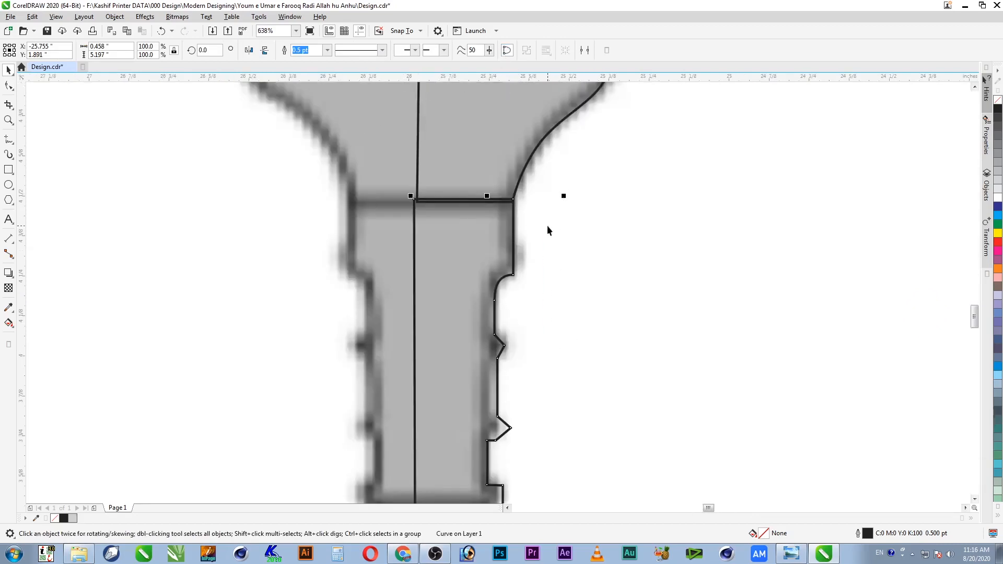
{"action": "scroll", "coordinate": [484, 235], "scroll_direction": "down", "scroll_amount": 2}
{"action": "scroll", "coordinate": [483, 235], "scroll_direction": "down", "scroll_amount": 1}
{"action": "left_click_drag", "start_coordinate": [480, 310], "coordinate": [350, 315]}
{"action": "key", "text": "ctrl+z"}
{"action": "left_click_drag", "start_coordinate": [490, 216], "coordinate": [385, 233]}
{"action": "key", "text": "ctrl+z"}
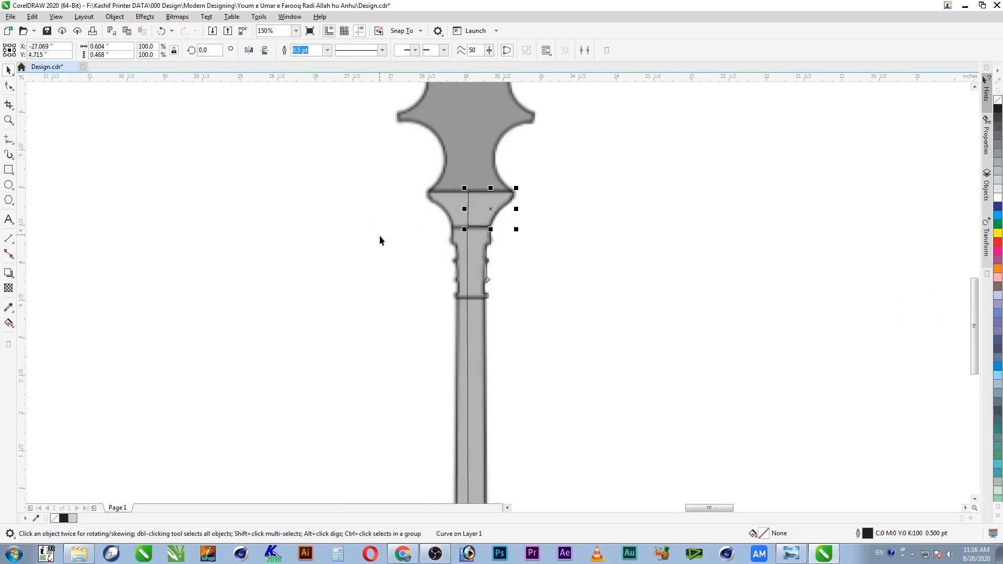
{"action": "left_click", "coordinate": [475, 259], "text": "shift"}
{"action": "left_click_drag", "start_coordinate": [475, 260], "coordinate": [332, 250]}
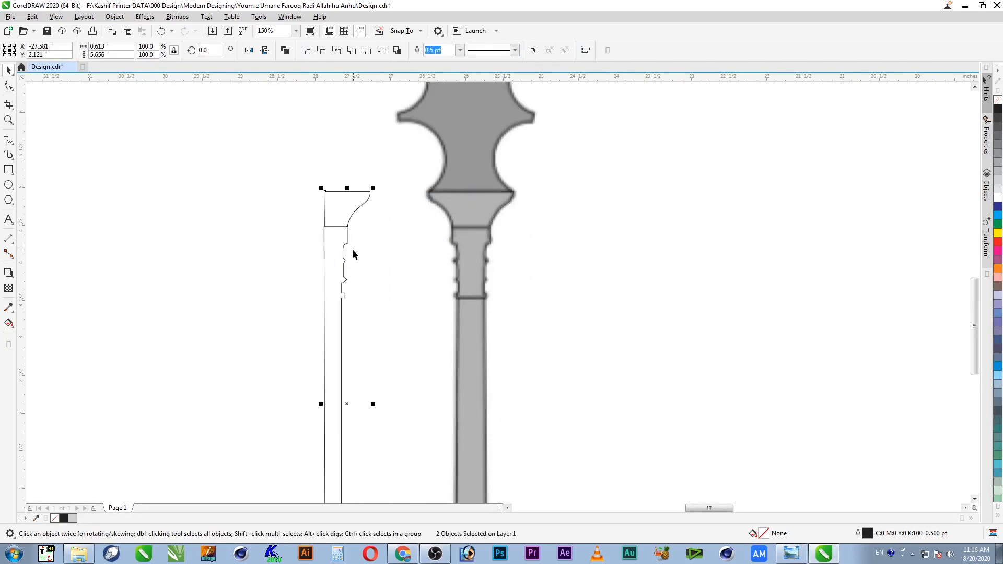
{"action": "scroll", "coordinate": [353, 249], "scroll_direction": "down", "scroll_amount": 1}
{"action": "key", "text": "F2"}
{"action": "mouse_move", "coordinate": [401, 206]}
{"action": "left_mouse_down"}
{"action": "mouse_move", "coordinate": [384, 377]}
{"action": "mouse_move", "coordinate": [305, 469]}
{"action": "left_mouse_up"}
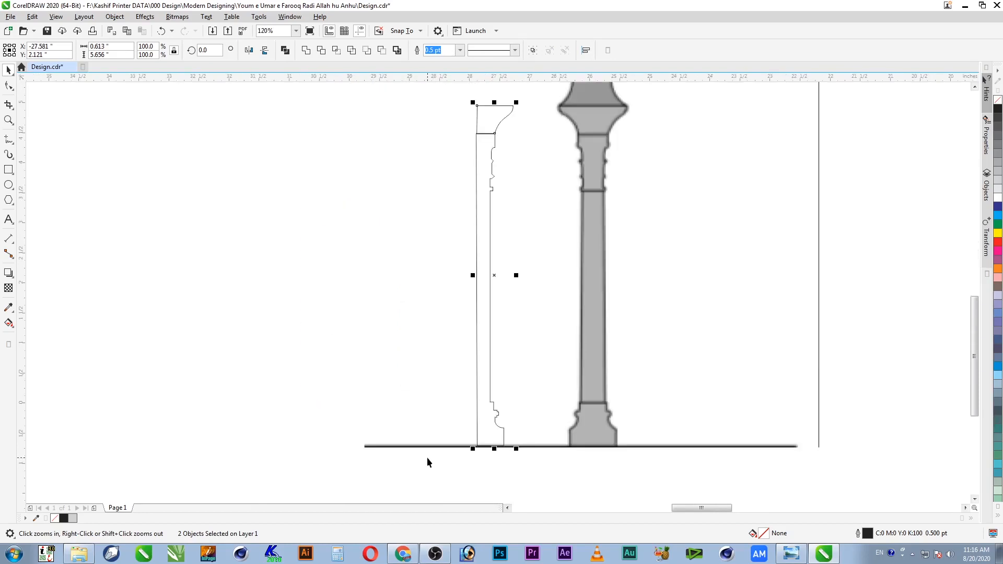
Step: Group the traced curves, trim the ornament with a tall rectangle via Intersect, and delete the rectangle
{"action": "key", "text": "ctrl+g"}
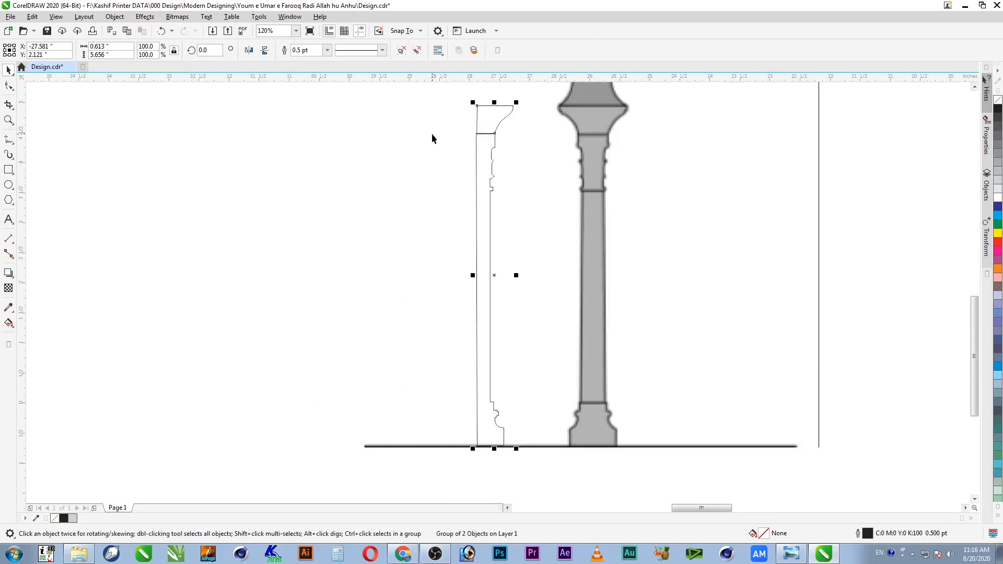
{"action": "left_click", "coordinate": [9, 170]}
{"action": "mouse_move", "coordinate": [431, 93]}
{"action": "left_mouse_down"}
{"action": "mouse_move", "coordinate": [449, 347]}
{"action": "mouse_move", "coordinate": [479, 476]}
{"action": "left_mouse_up"}
{"action": "key", "text": "space"}
{"action": "left_click", "coordinate": [490, 349], "text": "shift"}
{"action": "left_click", "coordinate": [336, 50]}
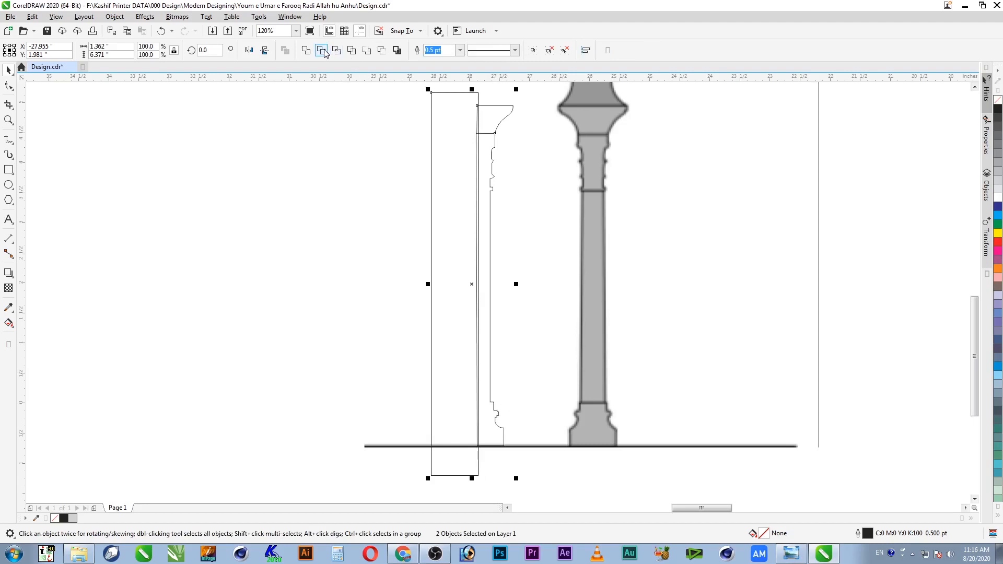
{"action": "left_click", "coordinate": [469, 200]}
{"action": "key", "text": "Delete"}
Step: Ungroup the outline and mirror a copy of the capital and column curves to the left
{"action": "left_click", "coordinate": [479, 205]}
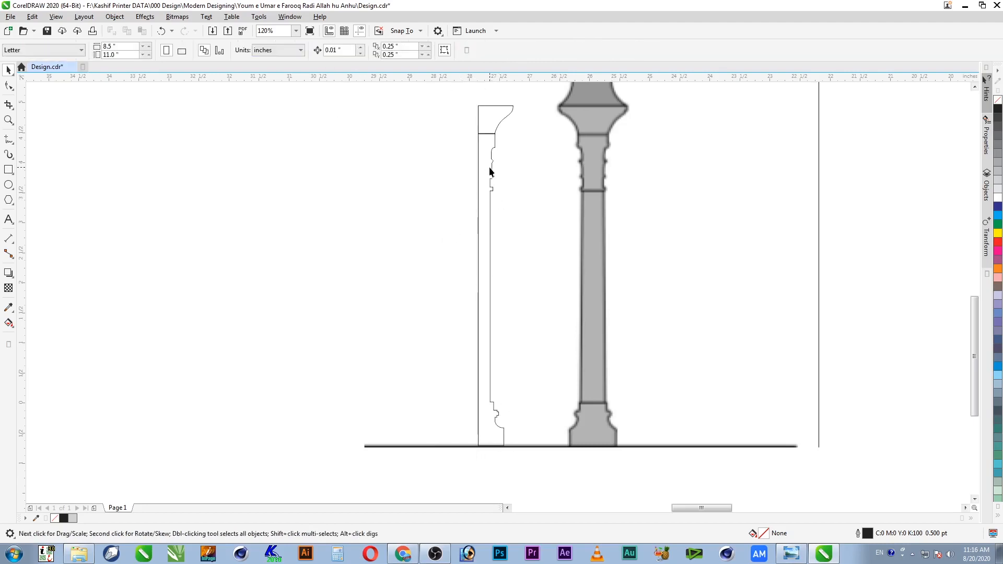
{"action": "key", "text": "ctrl+u"}
{"action": "left_click", "coordinate": [513, 199]}
{"action": "left_click", "coordinate": [491, 116]}
{"action": "left_click", "coordinate": [490, 183], "text": "shift"}
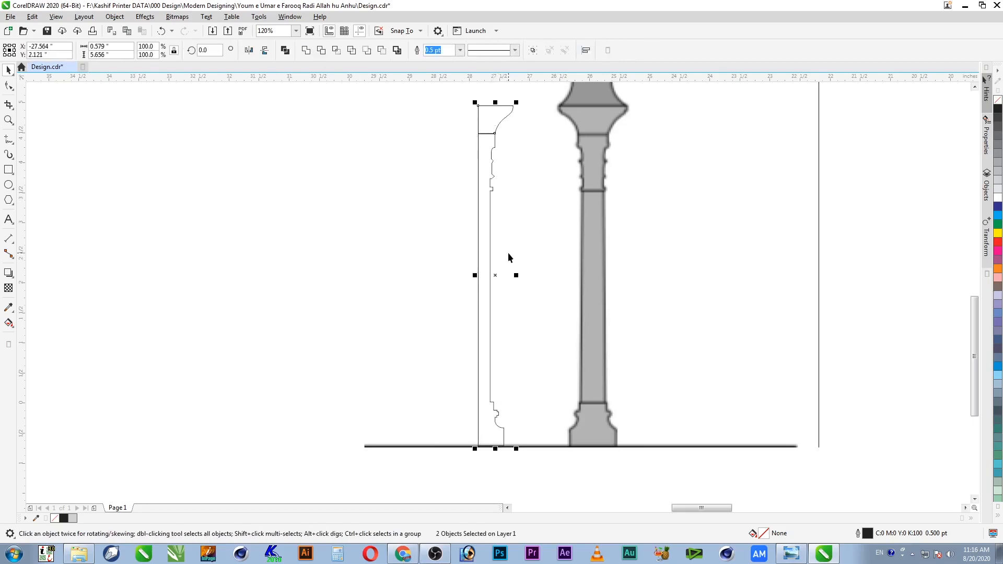
{"action": "left_click_drag", "start_coordinate": [516, 275], "coordinate": [440, 275]}
{"action": "key", "text": "F2"}
{"action": "left_click_drag", "start_coordinate": [414, 96], "coordinate": [550, 213]}
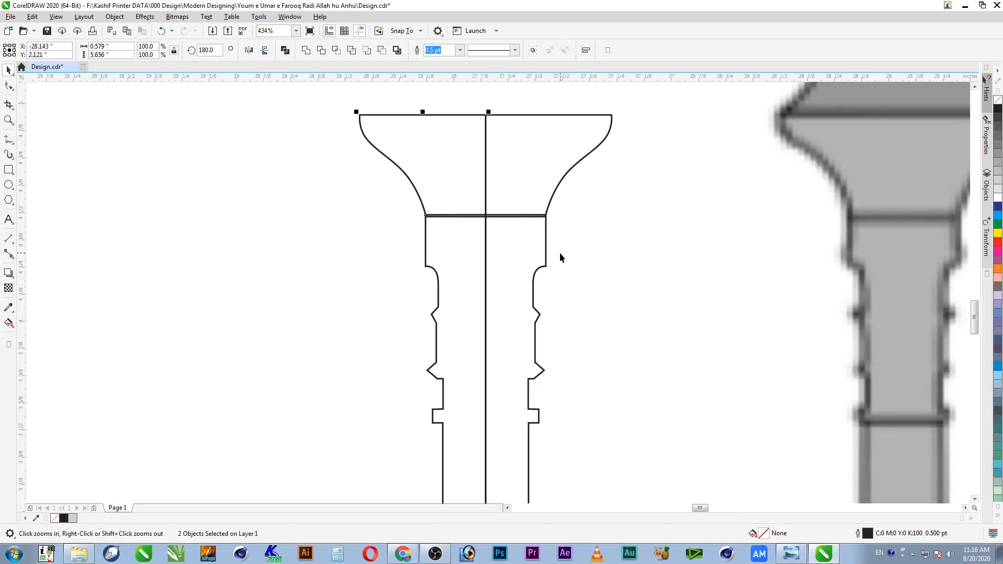
Step: Weld the left and right halves of the capital, then of the column, into single curves
{"action": "left_click", "coordinate": [522, 236]}
{"action": "left_click", "coordinate": [504, 215]}
{"action": "left_click", "coordinate": [386, 157], "text": "shift"}
{"action": "left_click", "coordinate": [306, 50]}
{"action": "scroll", "coordinate": [496, 250], "scroll_direction": "down", "scroll_amount": 3}
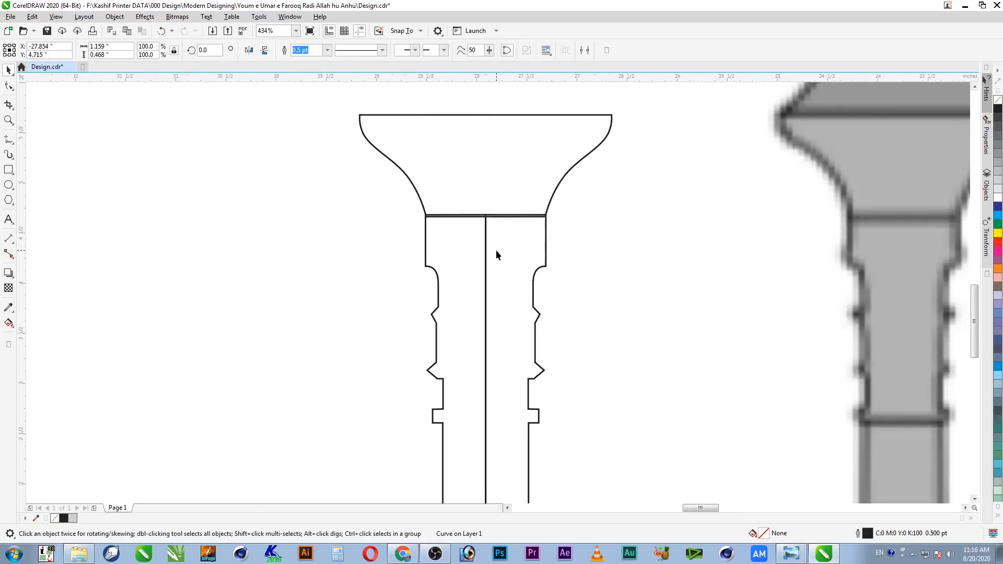
{"action": "left_click", "coordinate": [506, 254]}
{"action": "left_click", "coordinate": [477, 252], "text": "shift"}
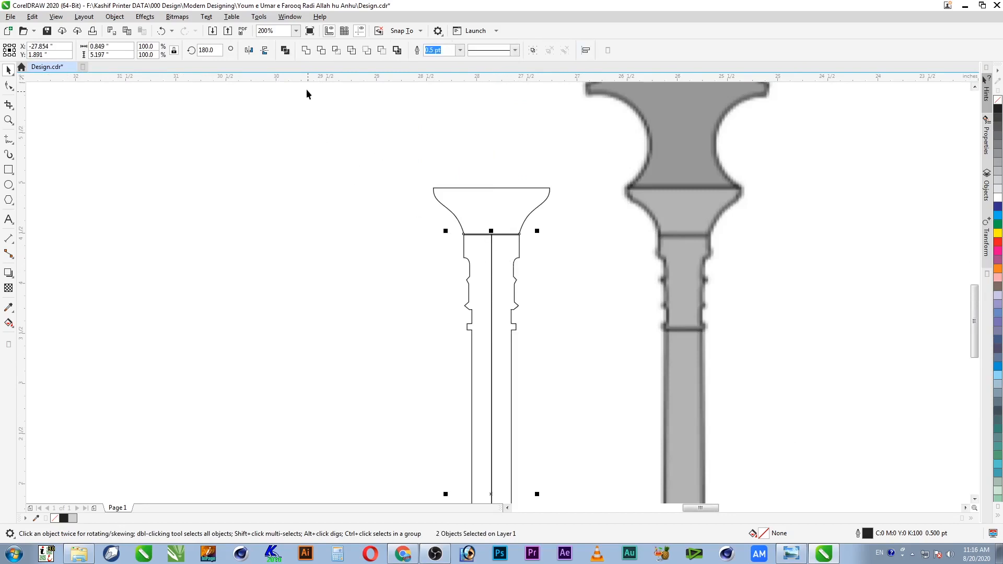
{"action": "left_click", "coordinate": [306, 50]}
{"action": "left_click", "coordinate": [479, 300]}
{"action": "scroll", "coordinate": [479, 299], "scroll_direction": "down", "scroll_amount": 2}
Step: Draw a rectangle around the column's neck, intersect it with the outline, and flip-squash the piece
{"action": "key", "text": "z"}
{"action": "left_click_drag", "start_coordinate": [544, 233], "coordinate": [444, 356]}
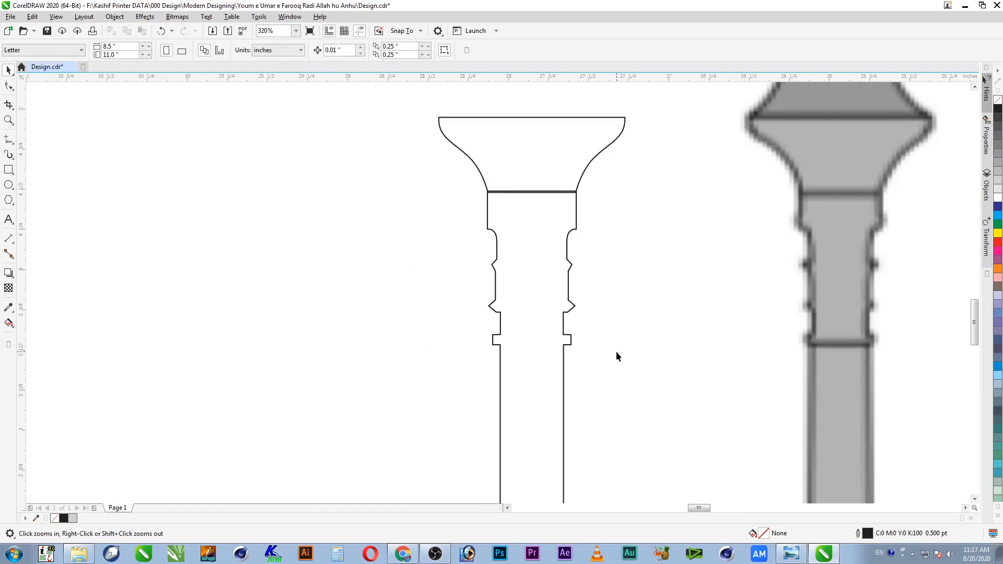
{"action": "left_click", "coordinate": [7, 170]}
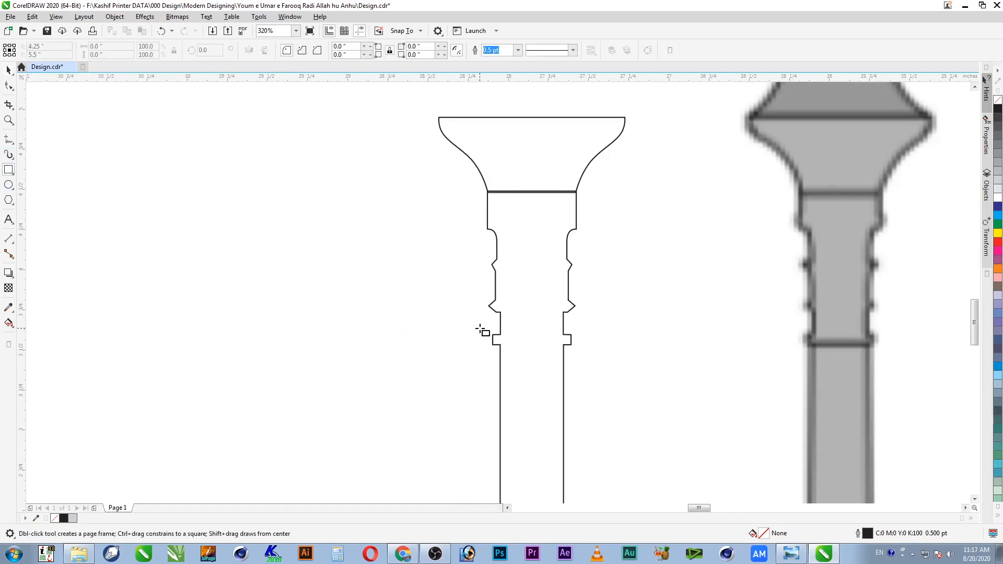
{"action": "left_click_drag", "start_coordinate": [470, 191], "coordinate": [584, 335]}
{"action": "key", "text": "space"}
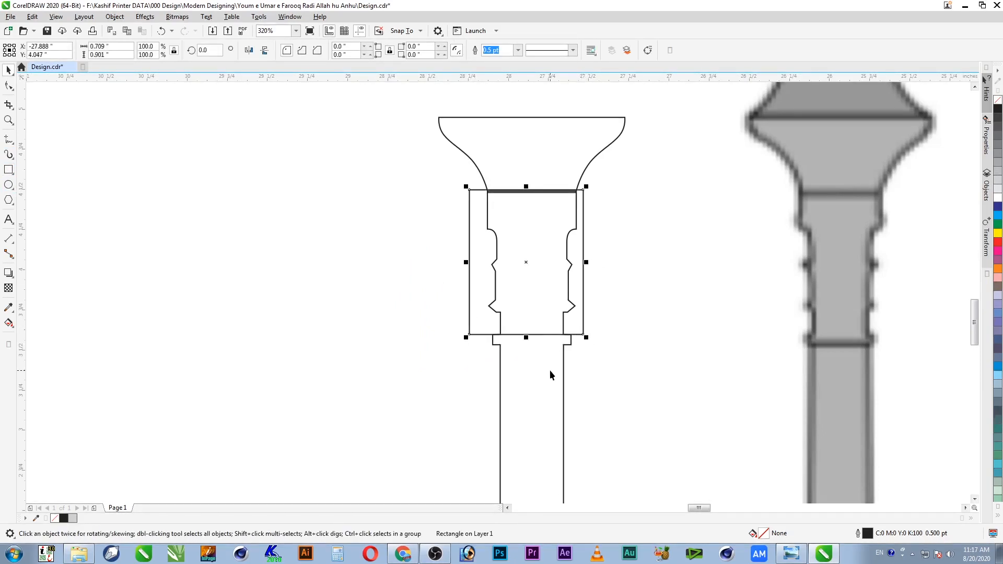
{"action": "left_click", "coordinate": [549, 371], "text": "shift"}
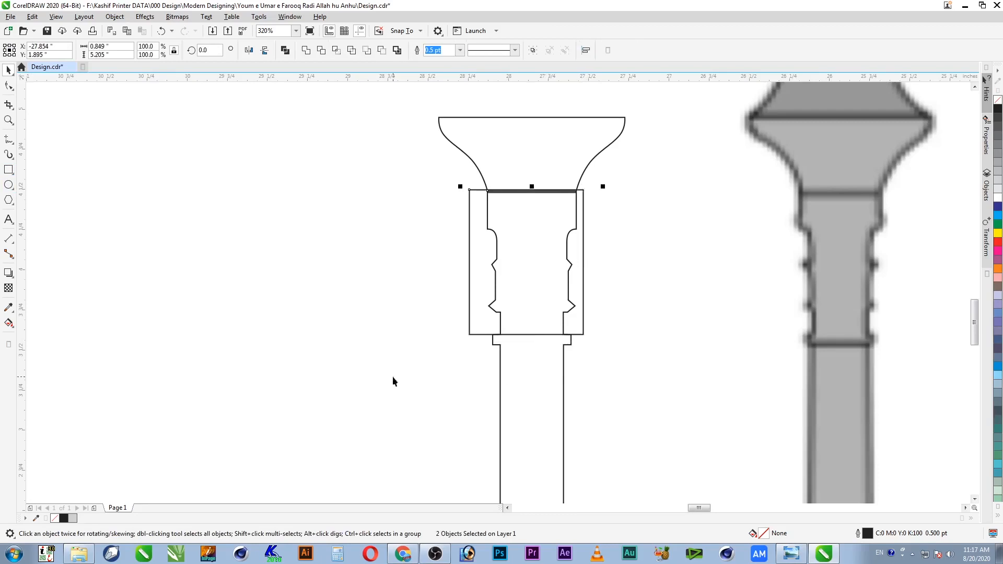
{"action": "left_click", "coordinate": [339, 51]}
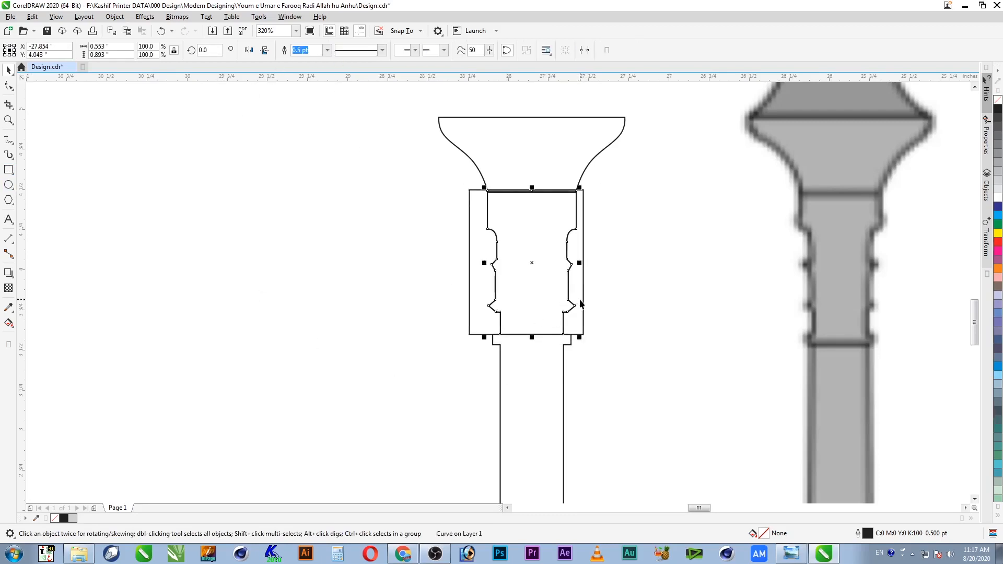
{"action": "left_click_drag", "start_coordinate": [532, 187], "coordinate": [555, 364]}
Step: Shrink the rectangle into a thin 0.709 × 0.064-inch band below the neck and intersect it with the outline
{"action": "left_click", "coordinate": [585, 321]}
{"action": "left_click_drag", "start_coordinate": [526, 188], "coordinate": [589, 345]}
{"action": "left_click", "coordinate": [549, 381], "text": "shift"}
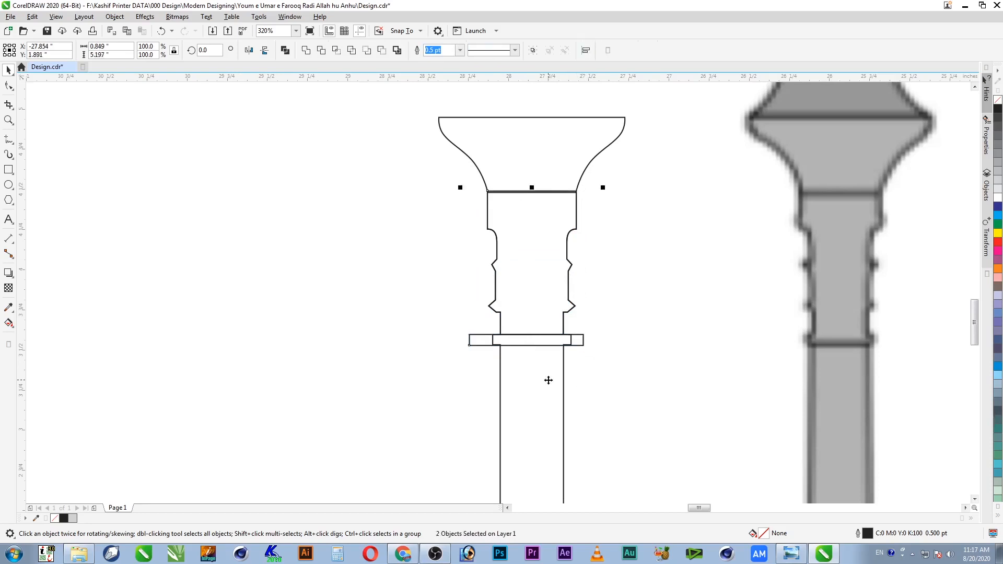
{"action": "scroll", "coordinate": [528, 354], "scroll_direction": "up", "scroll_amount": 5}
{"action": "left_click", "coordinate": [520, 313]}
{"action": "left_click_drag", "start_coordinate": [519, 315], "coordinate": [530, 311]}
{"action": "left_click", "coordinate": [646, 348], "text": "shift"}
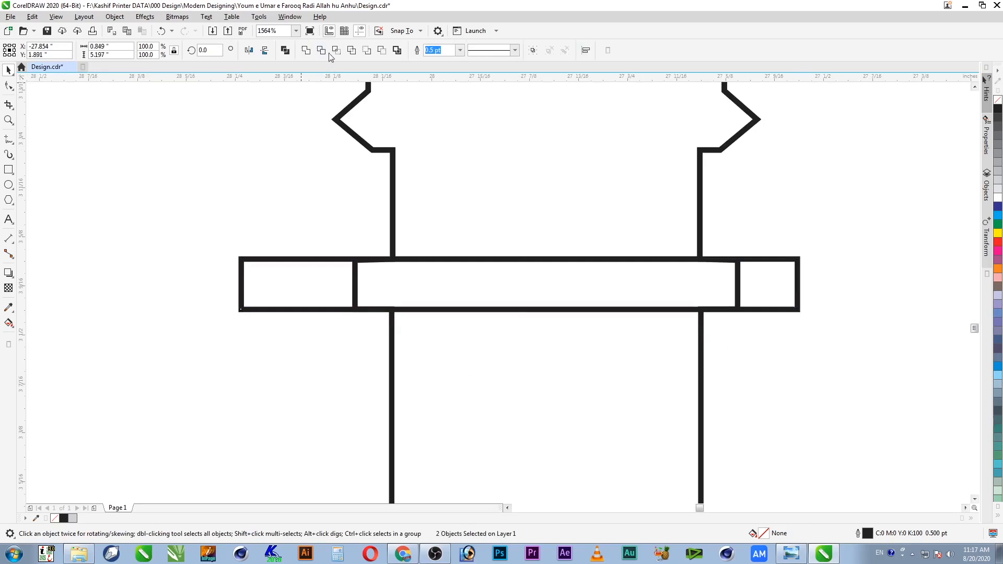
{"action": "left_click", "coordinate": [317, 309]}
{"action": "left_click", "coordinate": [481, 383], "text": "shift"}
{"action": "left_click", "coordinate": [344, 52]}
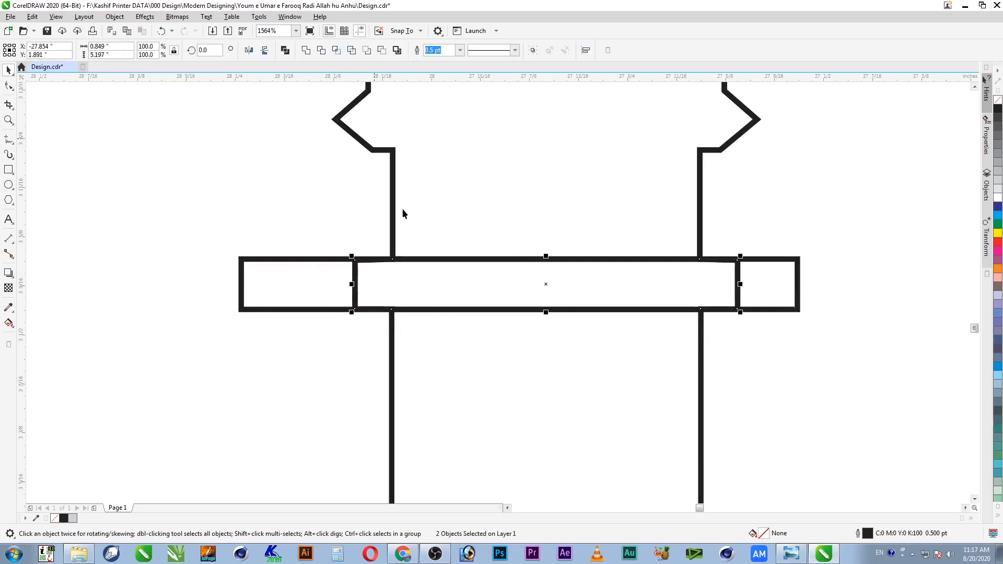
Step: Zoom in on the new band, then fit all objects and zoom onto the white outline column
{"action": "left_click", "coordinate": [580, 354]}
{"action": "scroll", "coordinate": [739, 318], "scroll_direction": "down", "scroll_amount": 2}
{"action": "scroll", "coordinate": [718, 345], "scroll_direction": "down", "scroll_amount": 1}
{"action": "key", "text": "F2"}
{"action": "left_click_drag", "start_coordinate": [556, 285], "coordinate": [804, 457]}
{"action": "key", "text": "F4"}
{"action": "left_click_drag", "start_coordinate": [374, 297], "coordinate": [483, 392]}
{"action": "left_click_drag", "start_coordinate": [482, 165], "coordinate": [625, 329]}
Step: Stretch the band rectangle down the pillar shaft and intersect it with the outline to cut out the shaft
{"action": "left_click", "coordinate": [438, 129]}
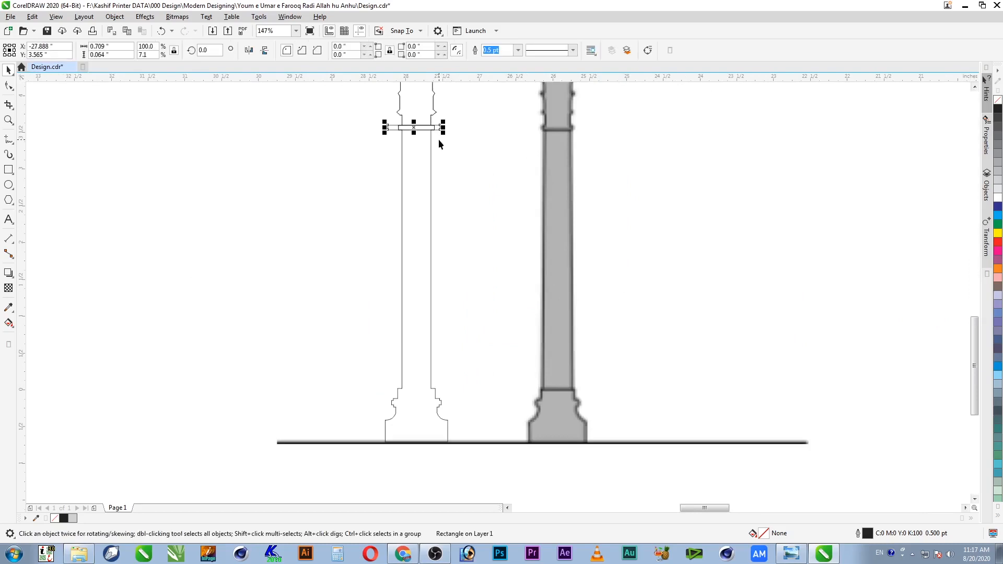
{"action": "left_click_drag", "start_coordinate": [414, 131], "coordinate": [356, 400]}
{"action": "key", "text": "F2"}
{"action": "key", "text": "F2"}
{"action": "left_click_drag", "start_coordinate": [287, 217], "coordinate": [663, 308]}
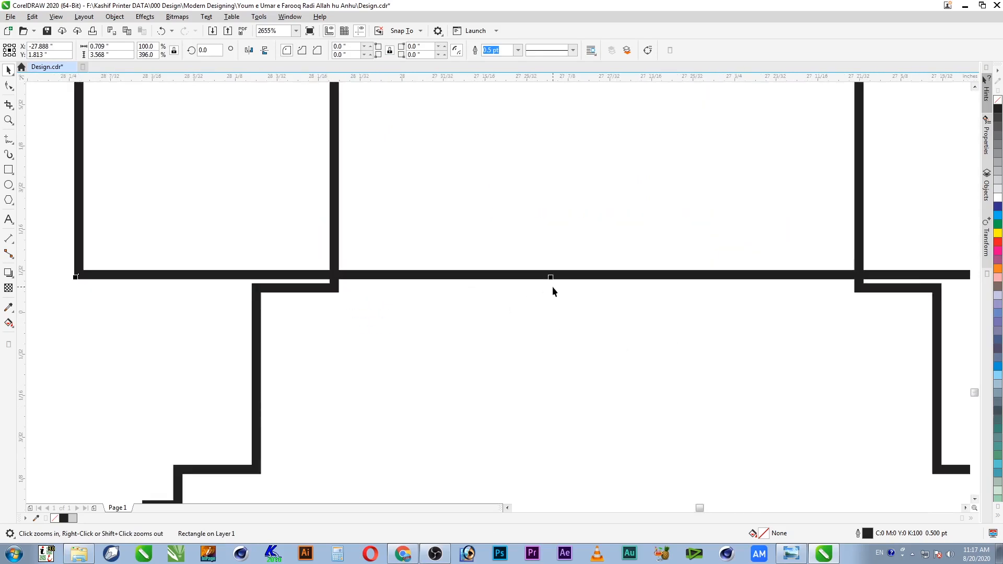
{"action": "left_click_drag", "start_coordinate": [553, 277], "coordinate": [551, 287]}
{"action": "left_click", "coordinate": [337, 252], "text": "shift"}
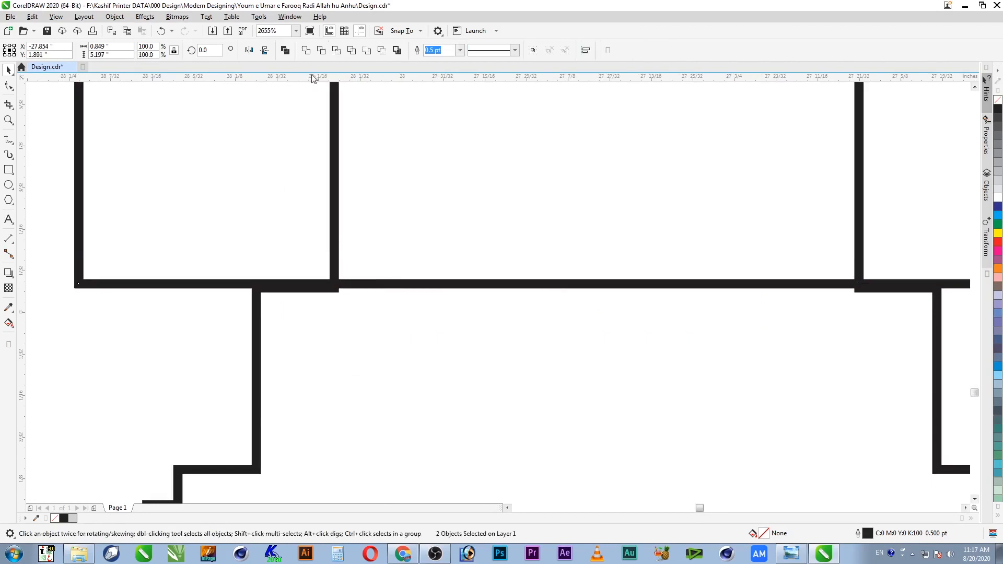
{"action": "left_click", "coordinate": [338, 51]}
Step: Resize the rectangle to 1.194 inches wide over the base only and intersect again to cut out the base
{"action": "scroll", "coordinate": [476, 254], "scroll_direction": "down", "scroll_amount": 6}
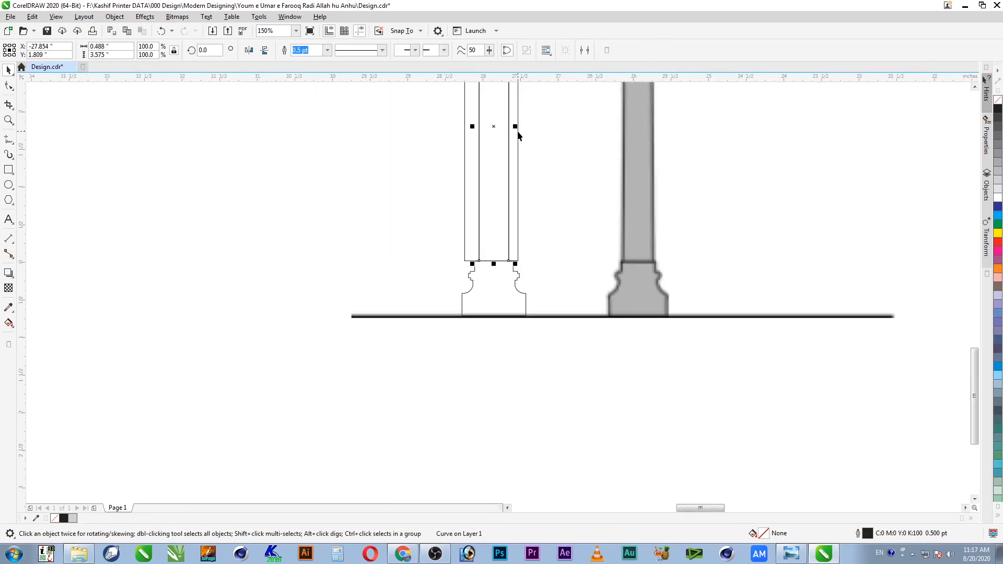
{"action": "left_click", "coordinate": [466, 191]}
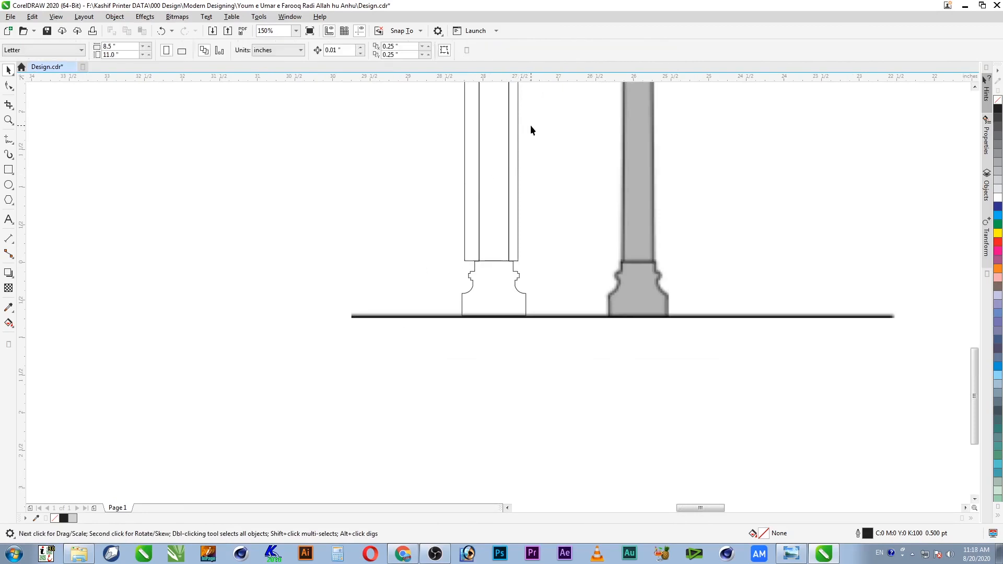
{"action": "left_click_drag", "start_coordinate": [523, 126], "coordinate": [540, 126]}
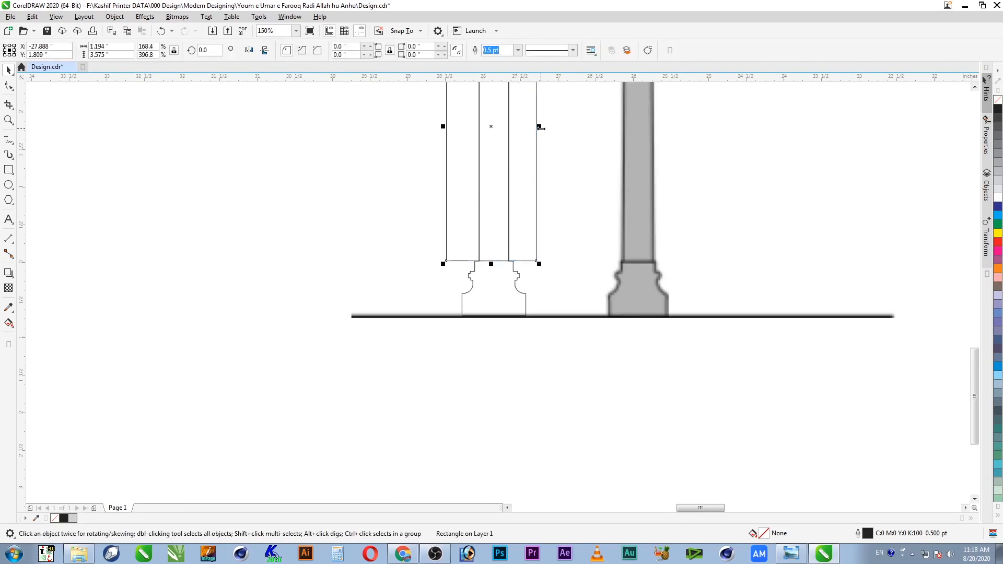
{"action": "scroll", "coordinate": [539, 157], "scroll_direction": "down", "scroll_amount": 5}
{"action": "key", "text": "F2"}
{"action": "left_click_drag", "start_coordinate": [406, 303], "coordinate": [453, 401]}
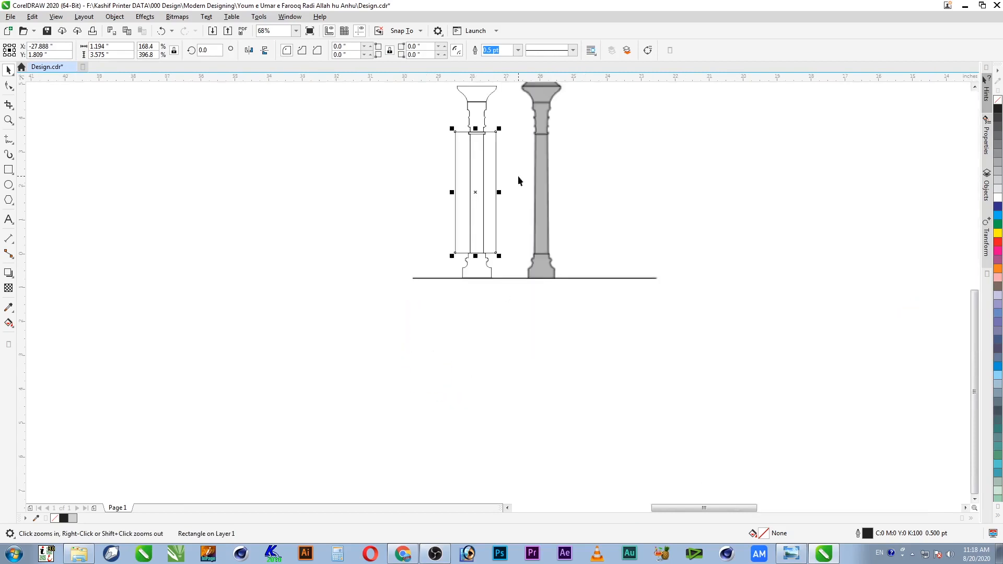
{"action": "left_click_drag", "start_coordinate": [476, 128], "coordinate": [475, 307]}
{"action": "key", "text": "F2"}
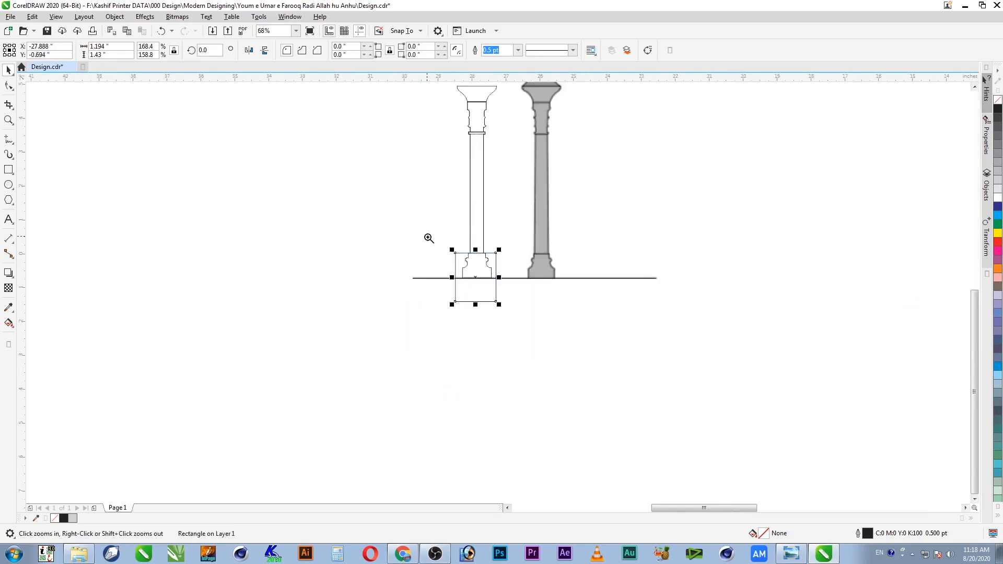
{"action": "left_click_drag", "start_coordinate": [426, 235], "coordinate": [553, 314]}
{"action": "left_click", "coordinate": [505, 277], "text": "shift"}
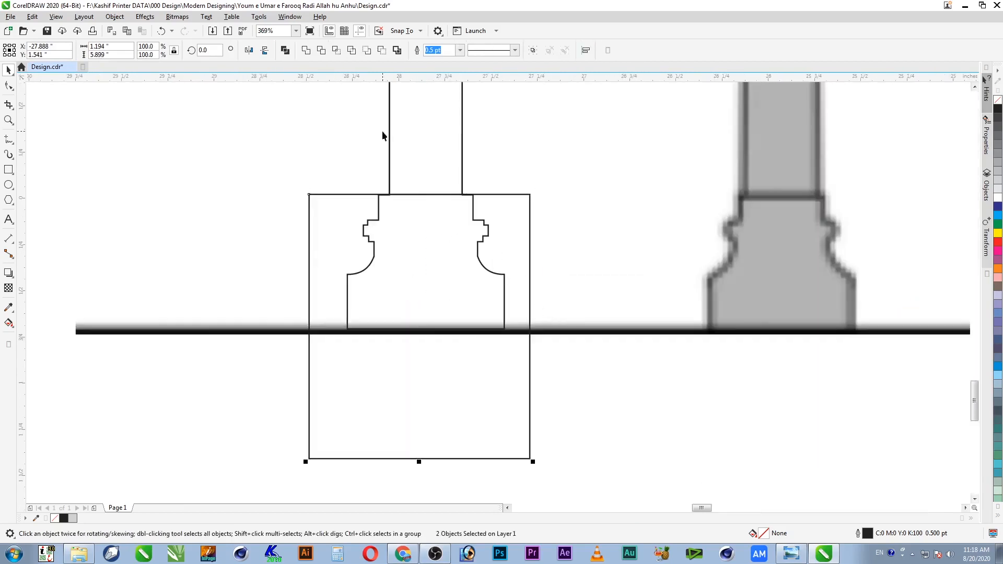
{"action": "left_click", "coordinate": [337, 51]}
Step: Delete the leftover cutting rectangle and fit all objects in view
{"action": "left_click", "coordinate": [530, 434]}
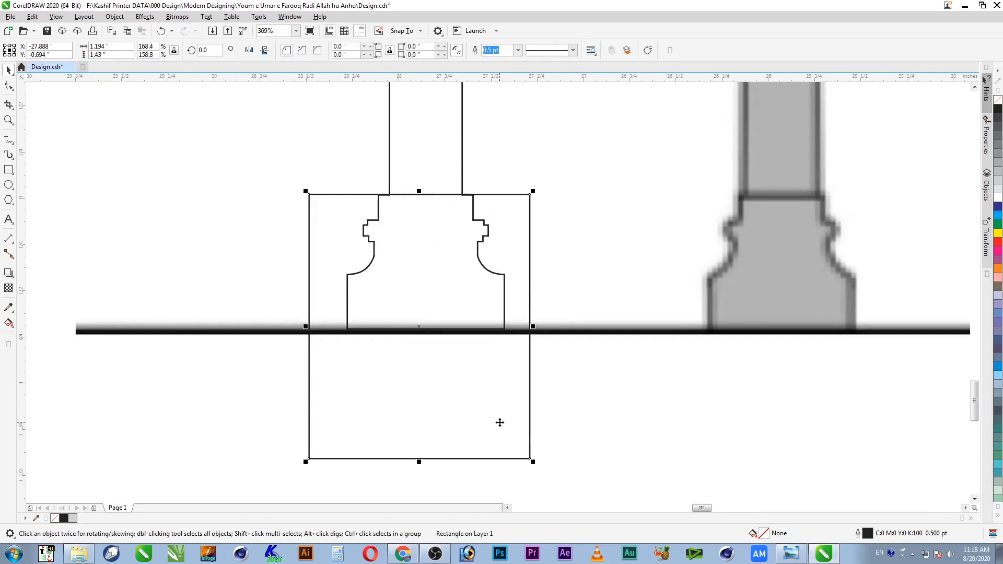
{"action": "key", "text": "Delete"}
{"action": "left_click", "coordinate": [472, 294]}
{"action": "key", "text": "F4"}
Step: Move the five pillar pieces (capital, neck, ring, shaft, base) left and delete the leftover middle outline pillar
{"action": "key", "text": "F2"}
{"action": "left_click_drag", "start_coordinate": [455, 288], "coordinate": [371, 357]}
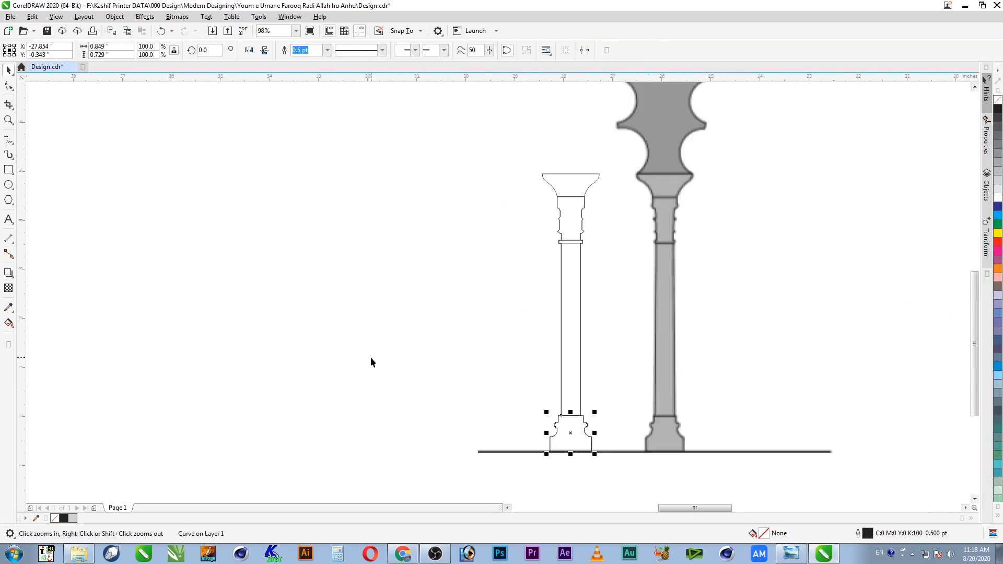
{"action": "left_click", "coordinate": [371, 362]}
{"action": "left_click", "coordinate": [590, 184]}
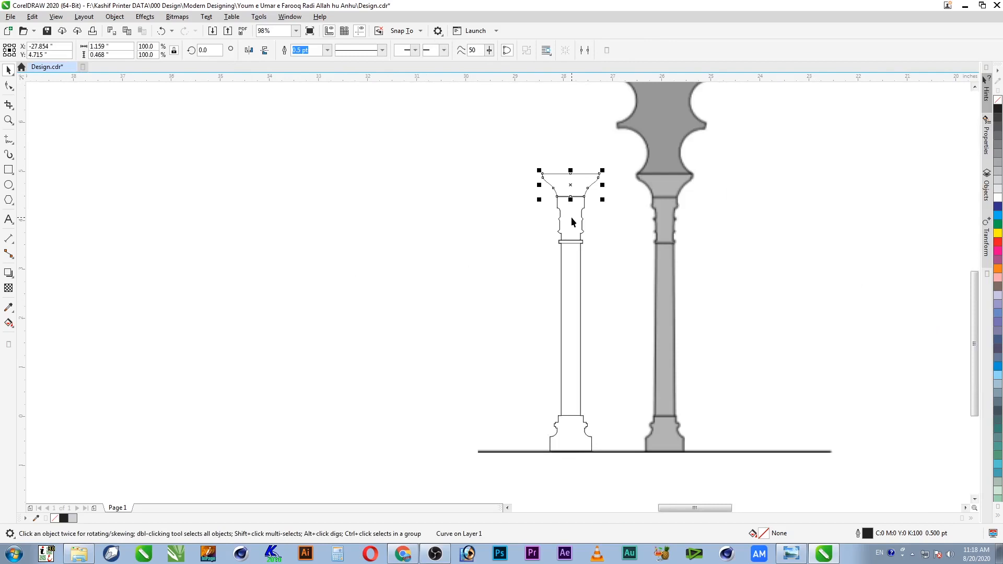
{"action": "left_click", "coordinate": [572, 222], "text": "shift"}
{"action": "left_click", "coordinate": [582, 243], "text": "shift"}
{"action": "left_click", "coordinate": [570, 282], "text": "shift"}
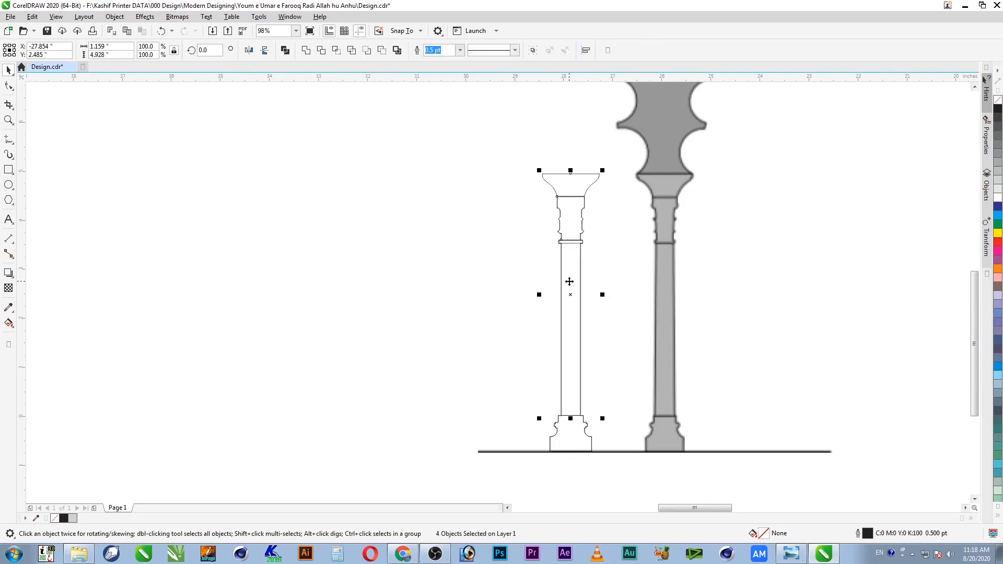
{"action": "left_click", "coordinate": [580, 427], "text": "shift"}
{"action": "left_click_drag", "start_coordinate": [563, 430], "coordinate": [437, 428]}
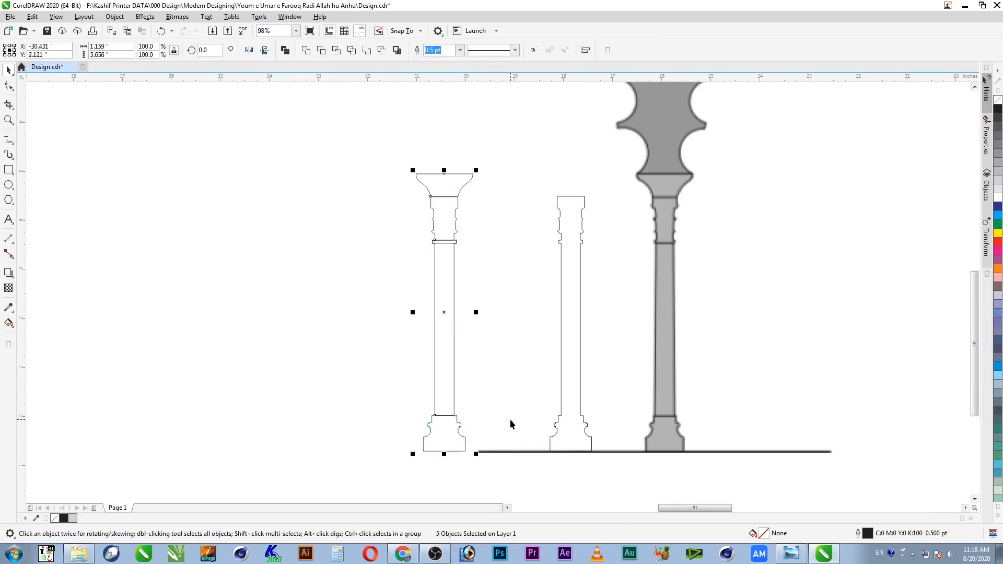
{"action": "left_click", "coordinate": [565, 218]}
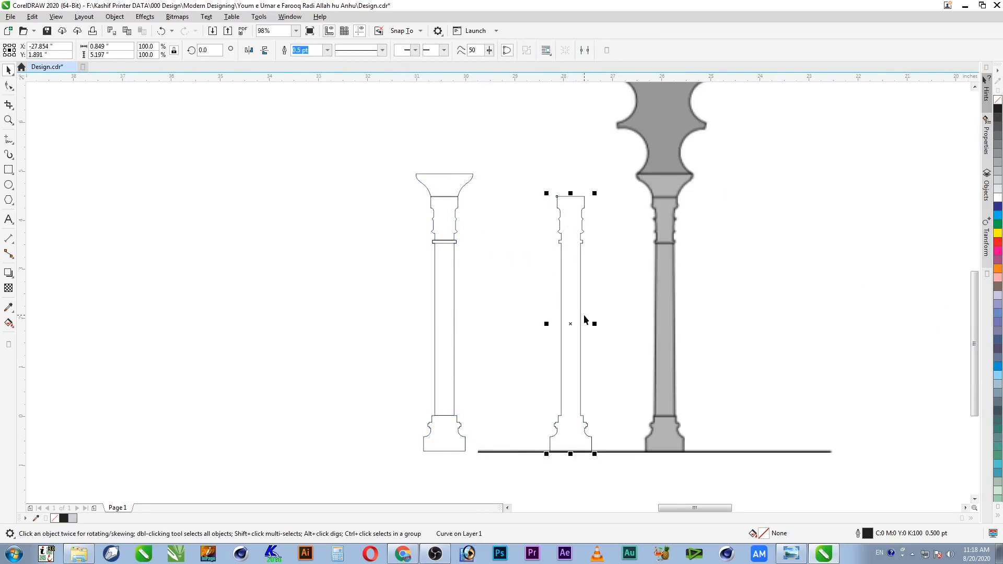
{"action": "key", "text": "Delete"}
Step: Shift the pillar further left and nudge it slightly upward under the first arch
{"action": "left_click_drag", "start_coordinate": [560, 497], "coordinate": [561, 497]}
{"action": "left_click_drag", "start_coordinate": [441, 442], "coordinate": [268, 439]}
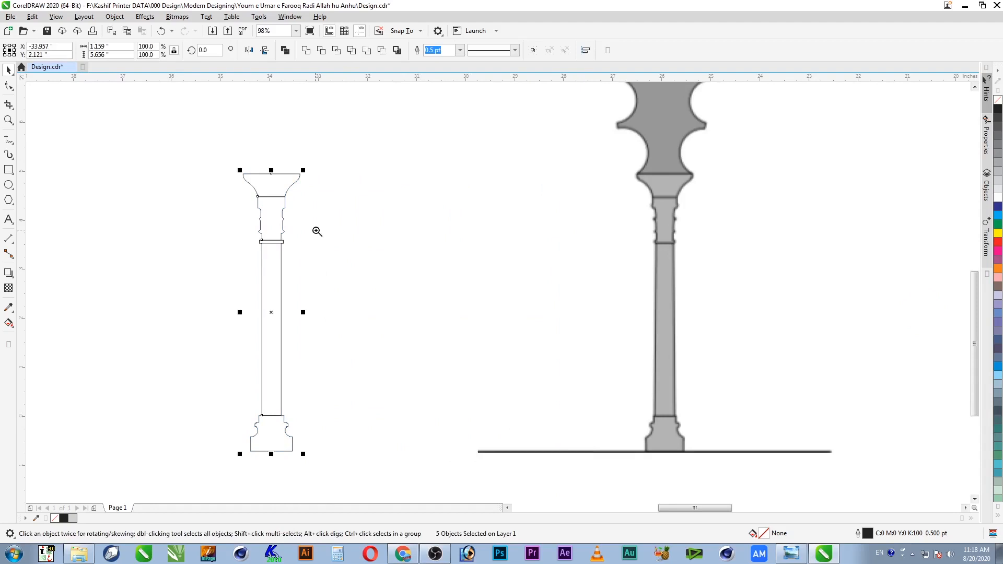
{"action": "left_click_drag", "start_coordinate": [237, 242], "coordinate": [277, 259]}
{"action": "left_click_drag", "start_coordinate": [669, 273], "coordinate": [668, 263]}
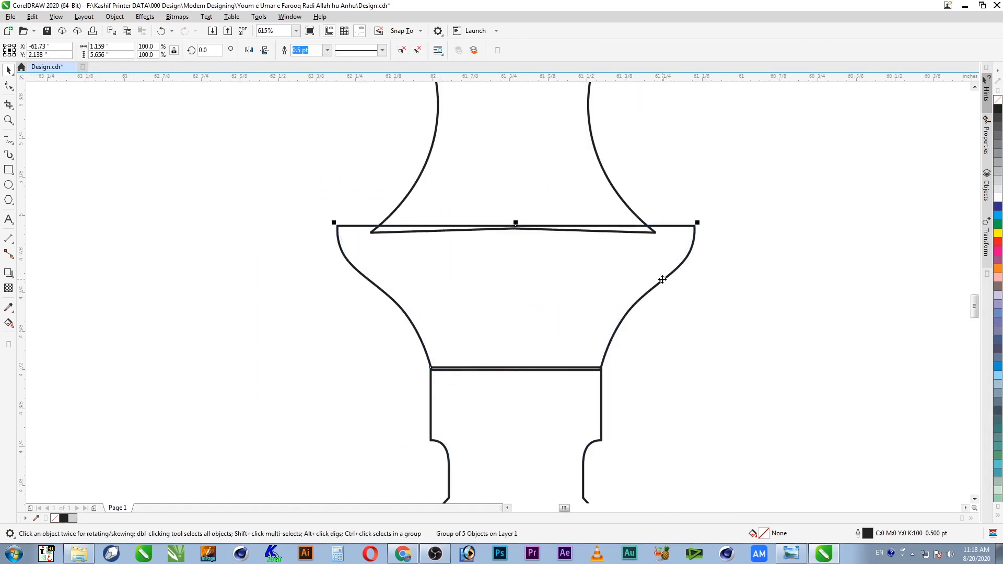
{"action": "key", "text": "F4"}
{"action": "key", "text": "z"}
{"action": "left_click_drag", "start_coordinate": [186, 291], "coordinate": [119, 385]}
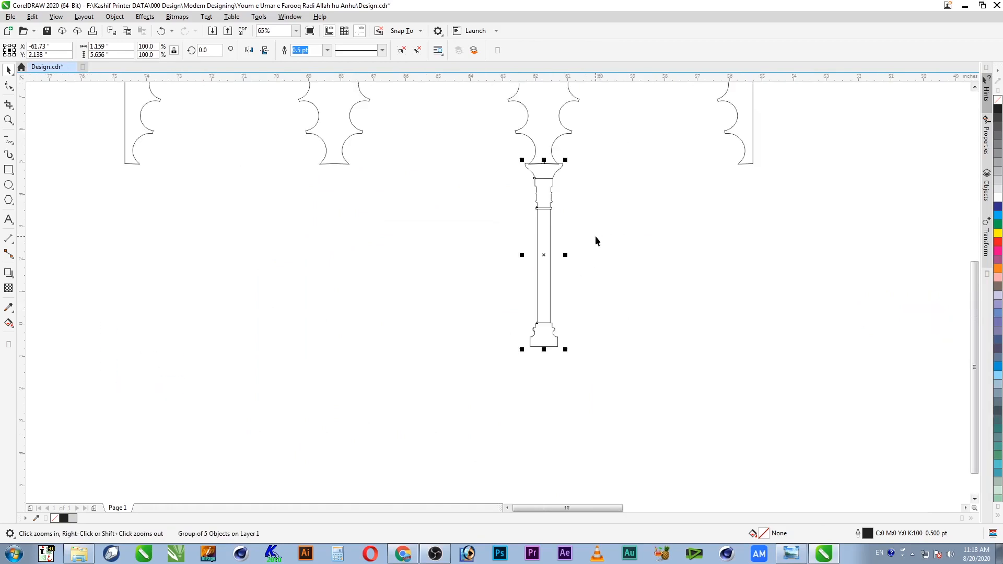
Step: Place a copy of the pillar under the next arch springing
{"action": "left_click_drag", "start_coordinate": [545, 229], "coordinate": [760, 252]}
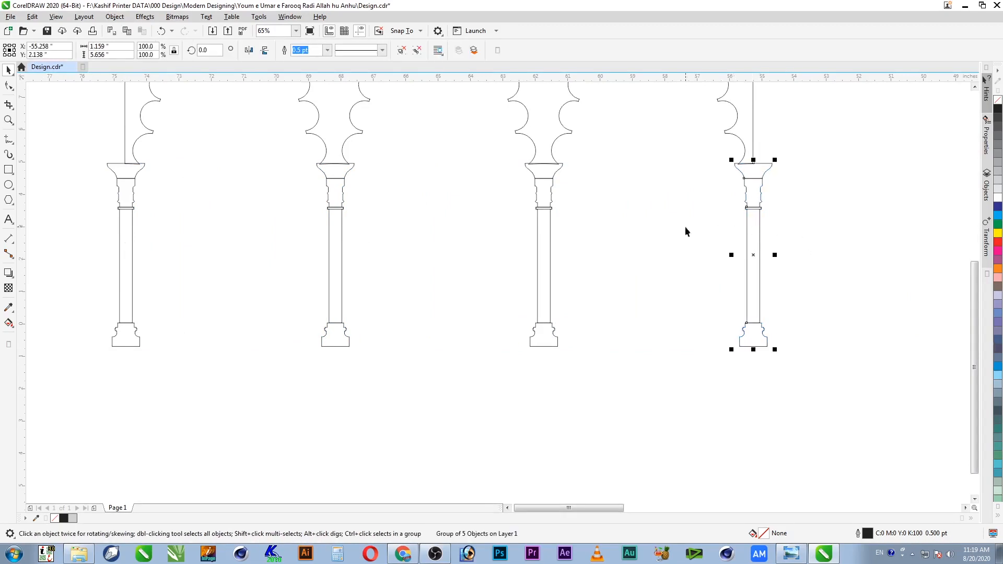
{"action": "left_click", "coordinate": [546, 236]}
{"action": "left_click", "coordinate": [336, 237], "text": "shift"}
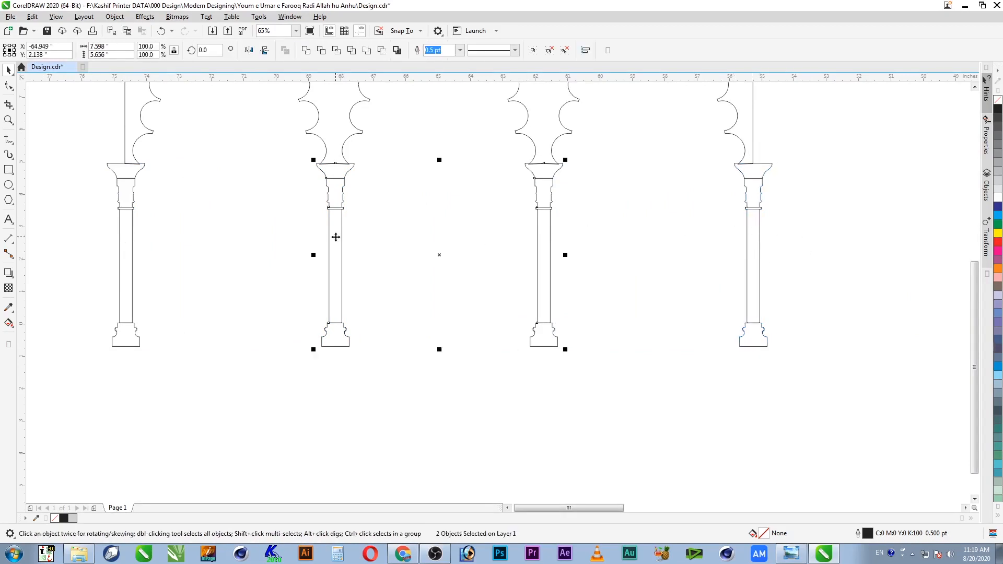
{"action": "left_click", "coordinate": [425, 214]}
Step: Nudge the left capital group two steps to the right
{"action": "key", "text": "z"}
{"action": "left_click_drag", "start_coordinate": [587, 148], "coordinate": [288, 231]}
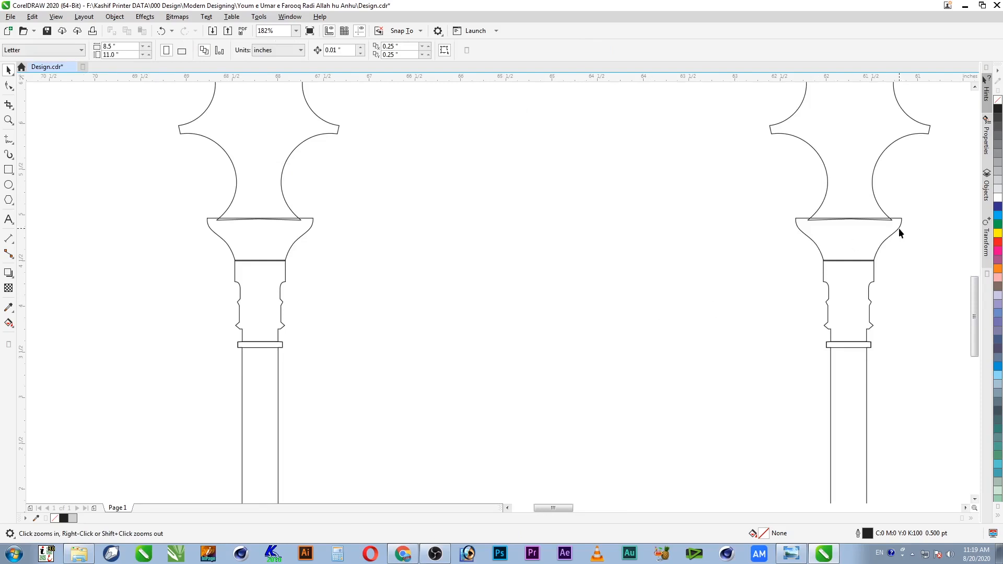
{"action": "left_click_drag", "start_coordinate": [154, 201], "coordinate": [476, 282]}
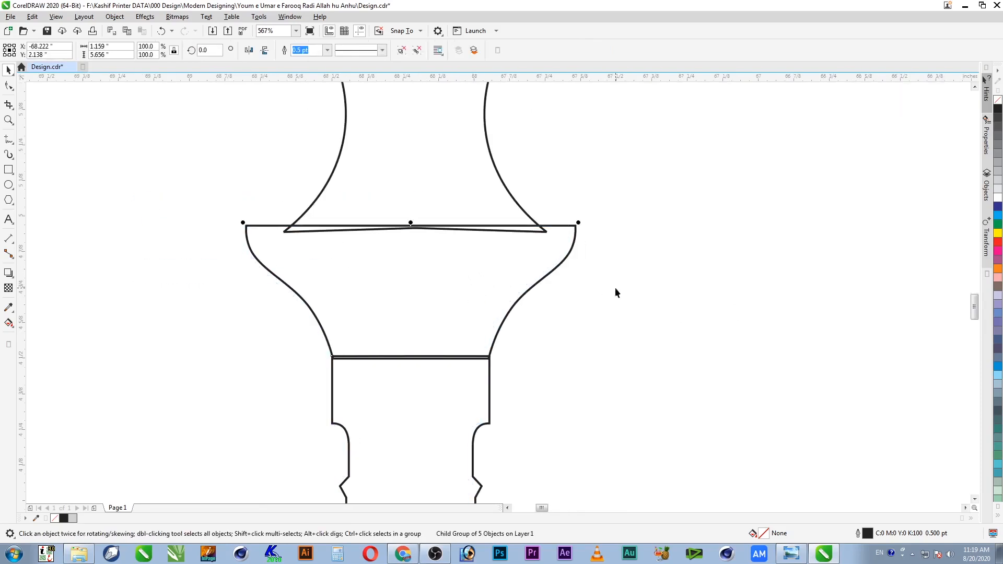
{"action": "key", "text": "Right"}
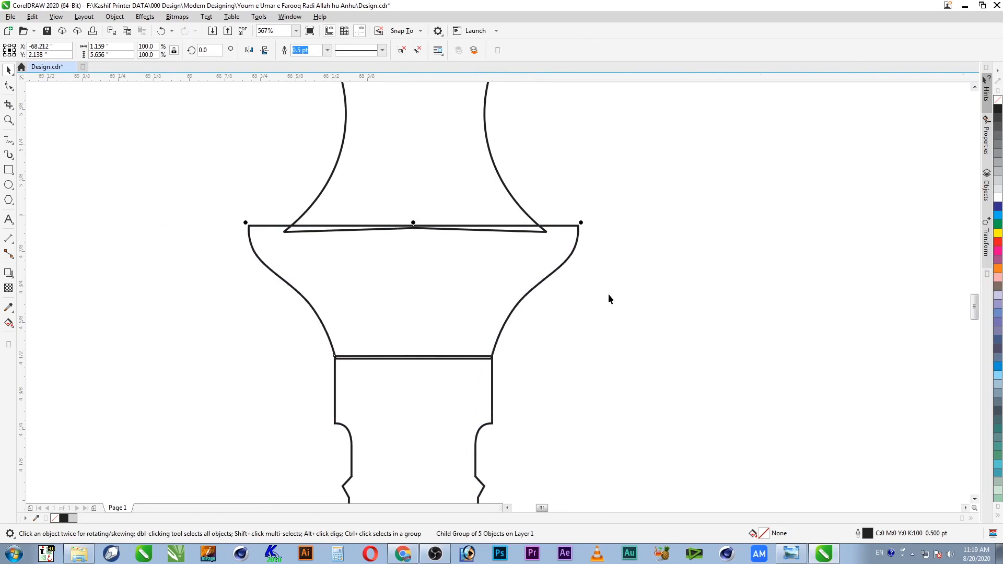
{"action": "key", "text": "Right"}
{"action": "left_click", "coordinate": [438, 199]}
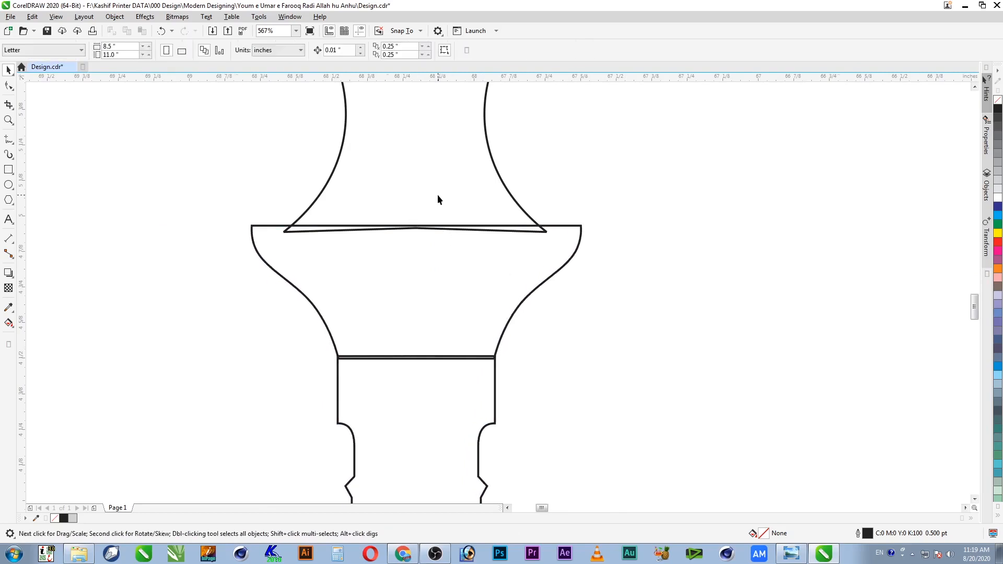
Step: Inspect the columns and three-arch outline, then move the grey reference image to the right
{"action": "scroll", "coordinate": [438, 200], "scroll_direction": "down", "scroll_amount": 5}
{"action": "scroll", "coordinate": [484, 338], "scroll_direction": "down", "scroll_amount": 2}
{"action": "key", "text": "z"}
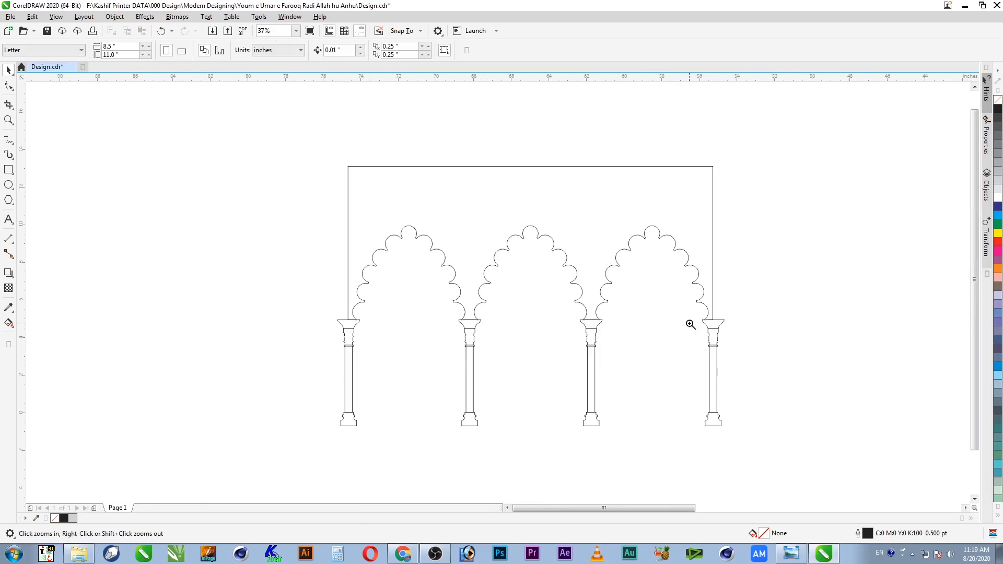
{"action": "left_click_drag", "start_coordinate": [677, 310], "coordinate": [808, 439]}
{"action": "left_click_drag", "start_coordinate": [351, 111], "coordinate": [531, 237]}
{"action": "scroll", "coordinate": [531, 237], "scroll_direction": "down", "scroll_amount": 1}
{"action": "key", "text": "F4"}
{"action": "key", "text": "F2"}
{"action": "left_click_drag", "start_coordinate": [238, 216], "coordinate": [26, 380]}
{"action": "left_click_drag", "start_coordinate": [853, 137], "coordinate": [412, 449]}
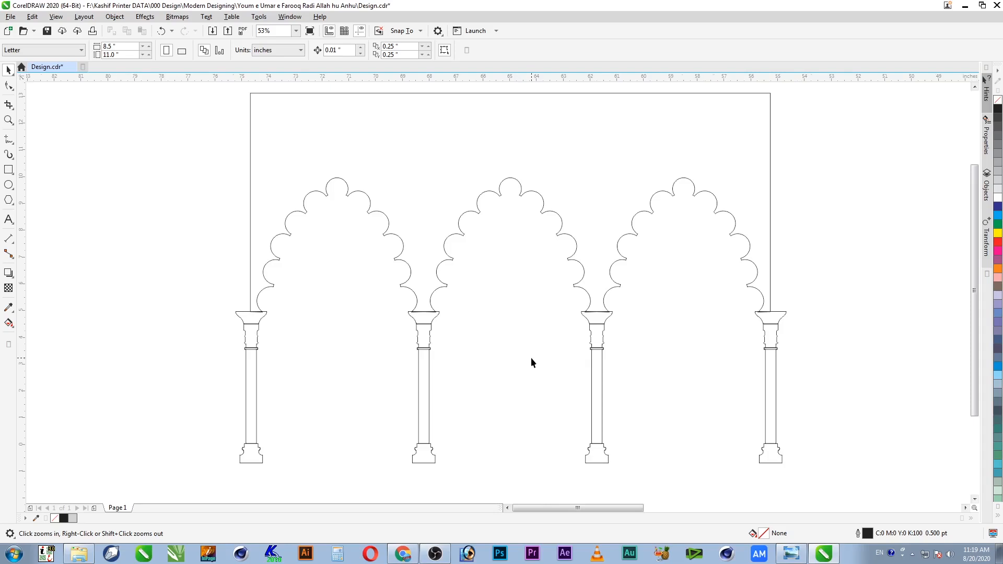
{"action": "key", "text": "F4"}
{"action": "key", "text": "space"}
{"action": "left_click_drag", "start_coordinate": [460, 279], "coordinate": [538, 279]}
Step: Drag the reference bitmap's edge nodes to crop it to one round arch, then zoom in on it
{"action": "left_click", "coordinate": [9, 86]}
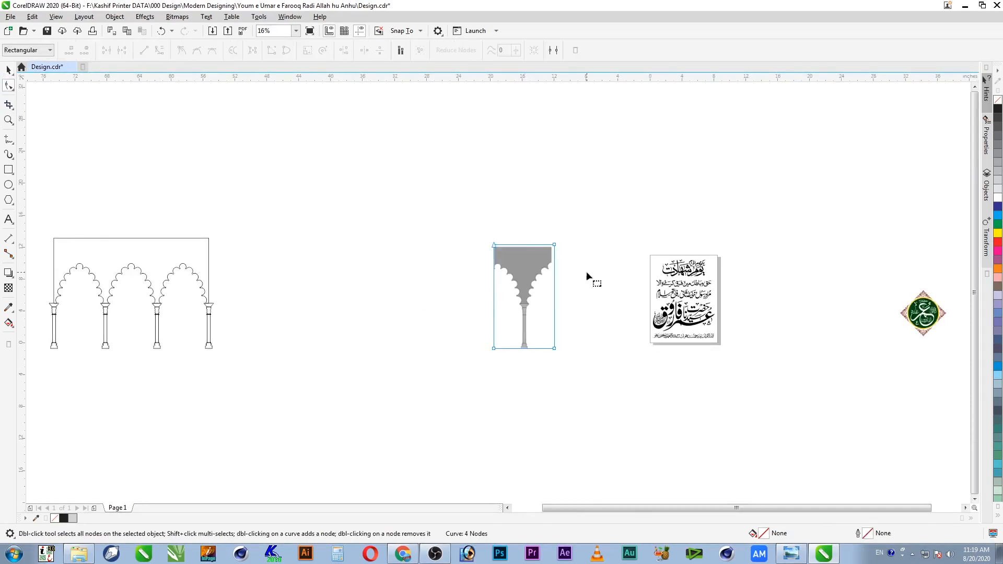
{"action": "left_click_drag", "start_coordinate": [494, 349], "coordinate": [330, 349]}
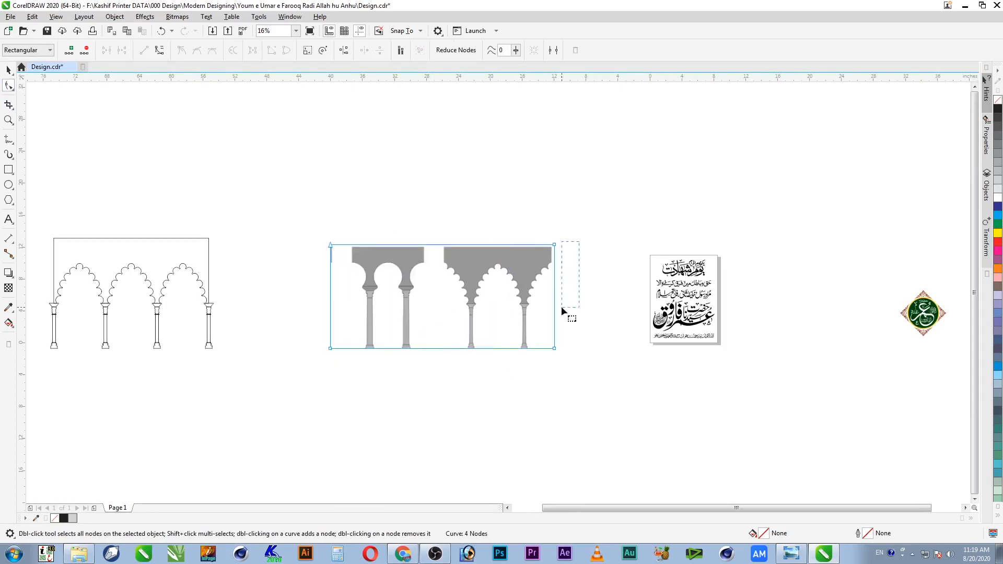
{"action": "left_click_drag", "start_coordinate": [555, 349], "coordinate": [429, 343]}
{"action": "key", "text": "F2"}
{"action": "left_click_drag", "start_coordinate": [443, 230], "coordinate": [365, 374]}
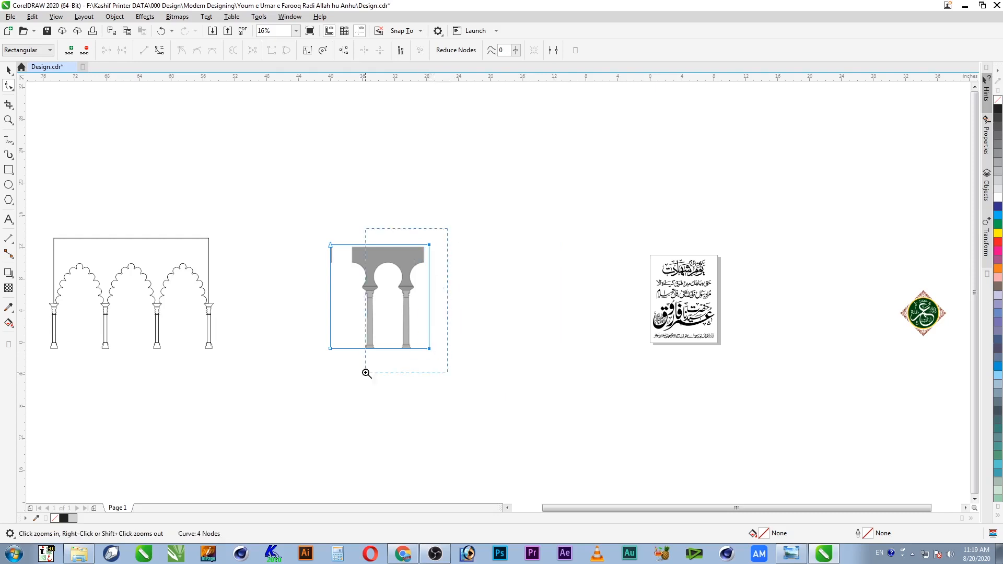
{"action": "left_click_drag", "start_coordinate": [656, 128], "coordinate": [340, 281]}
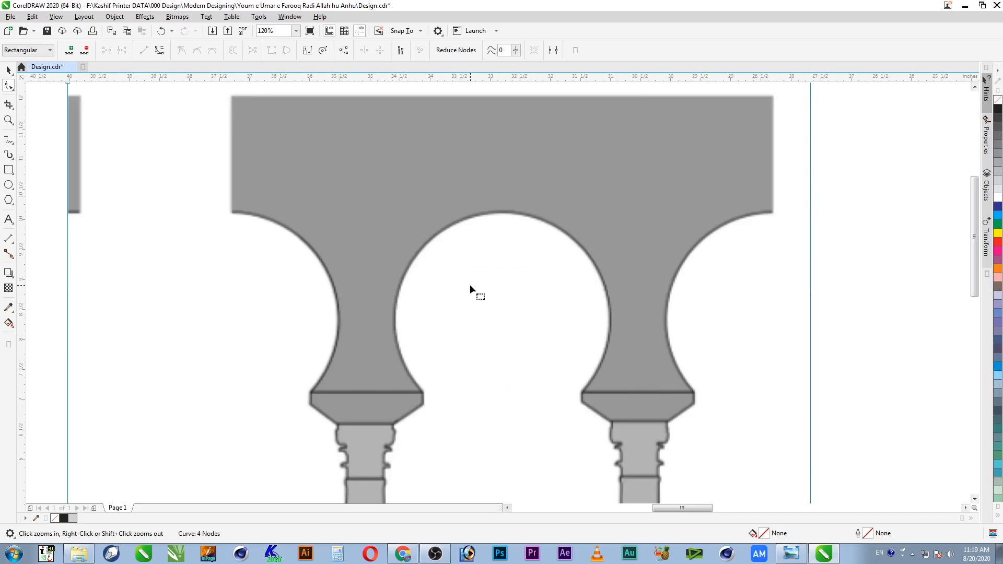
{"action": "left_click", "coordinate": [7, 173]}
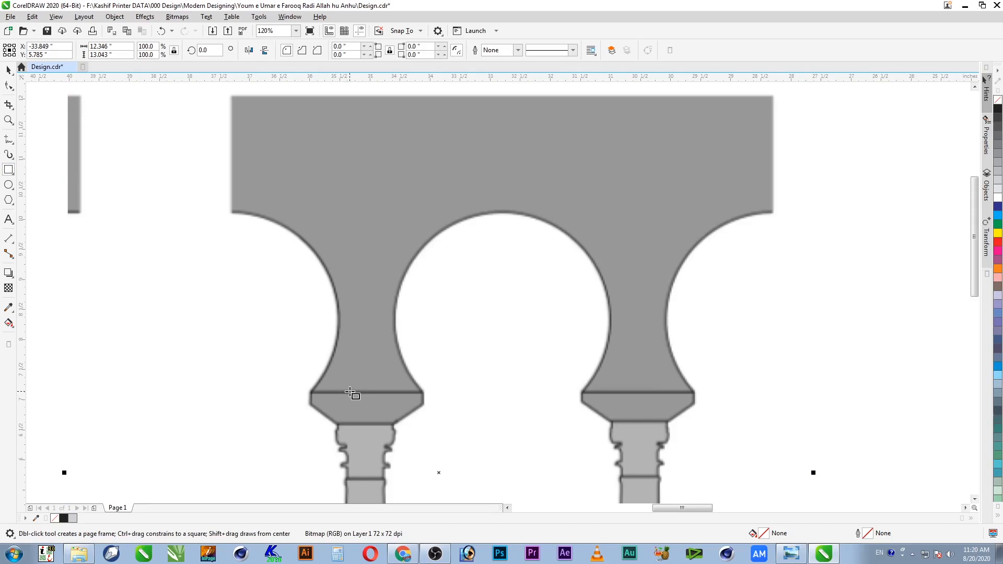
Step: Draw a rectangle over the round arch opening and shift it slightly into place
{"action": "left_click_drag", "start_coordinate": [350, 392], "coordinate": [665, 96]}
{"action": "key", "text": "space"}
{"action": "left_click", "coordinate": [697, 181], "text": "shift"}
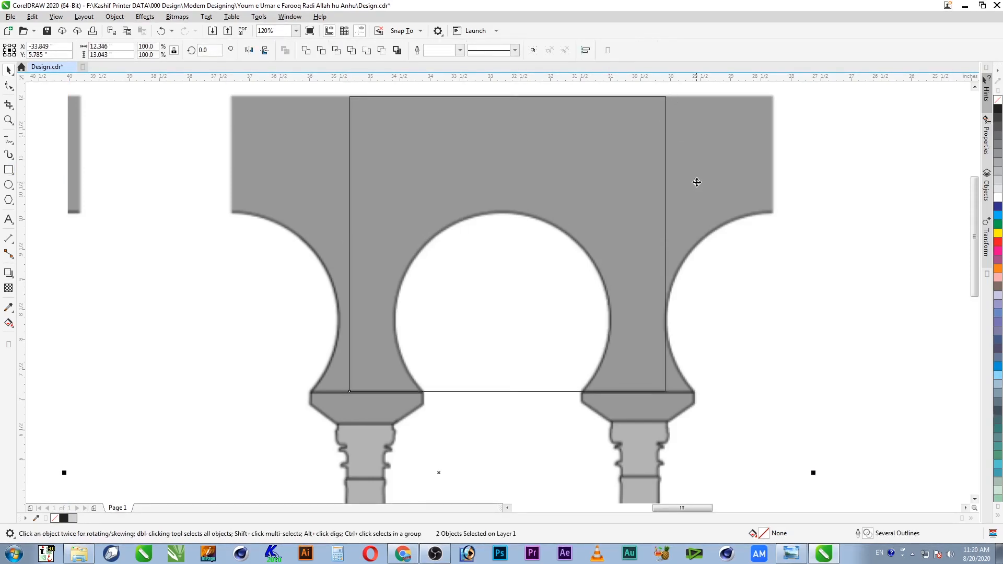
{"action": "key", "text": "e"}
{"action": "key", "text": "ctrl+z"}
{"action": "key", "text": "Escape"}
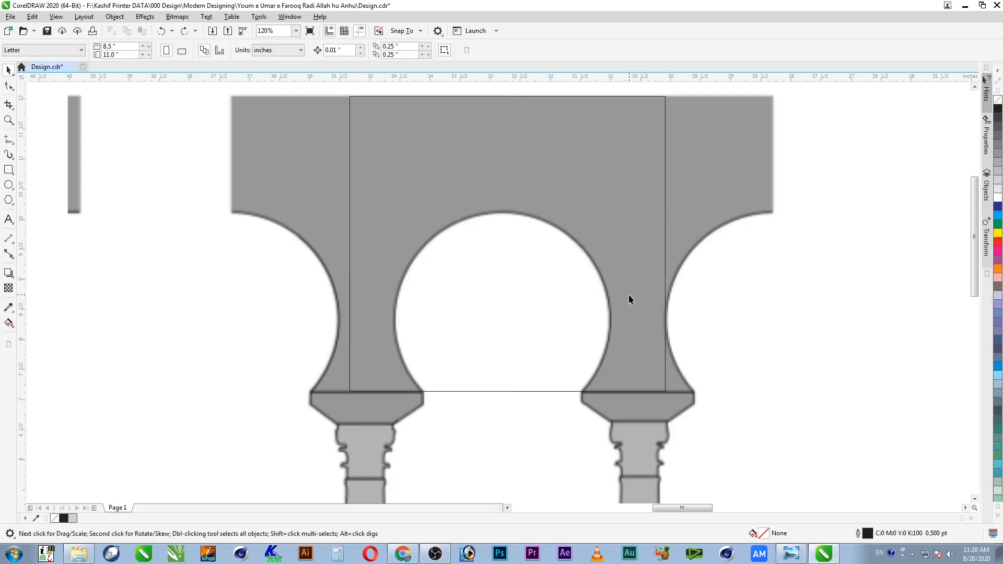
{"action": "left_click_drag", "start_coordinate": [631, 246], "coordinate": [665, 243]}
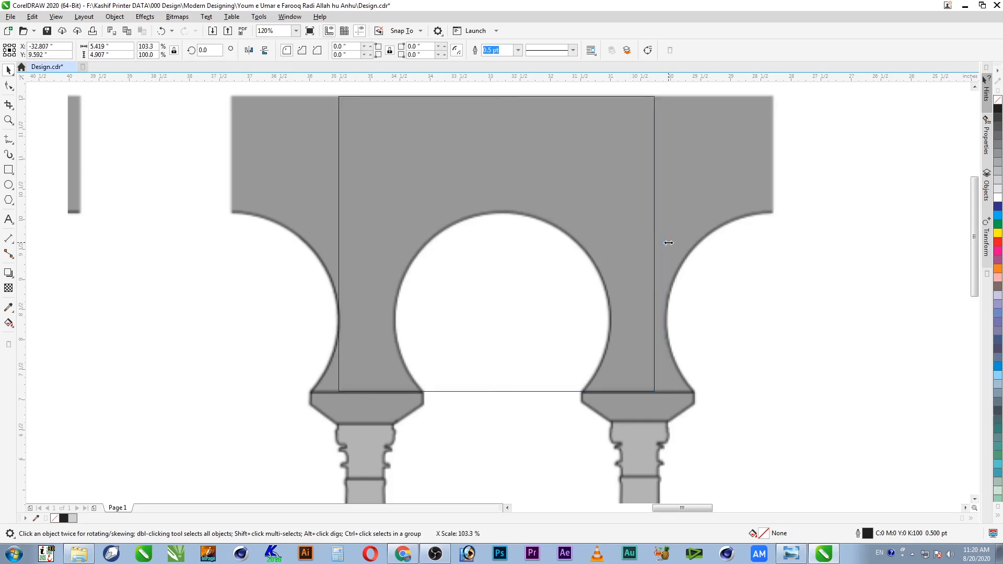
Step: Draw a circle matching the arch opening, trim it from the rectangle, and delete the circle
{"action": "left_click", "coordinate": [8, 184]}
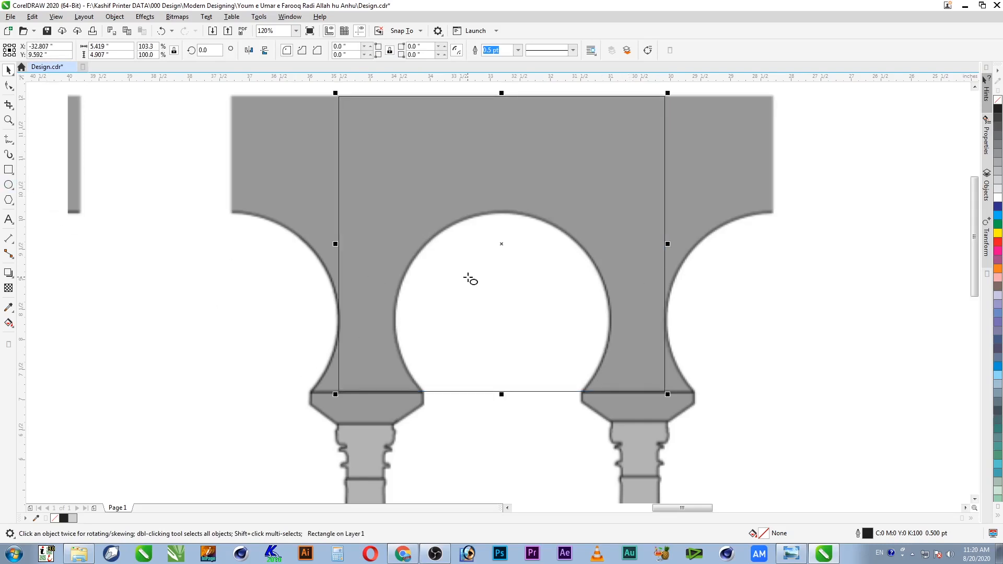
{"action": "left_click_drag", "start_coordinate": [394, 215], "coordinate": [603, 432]}
{"action": "key", "text": "space"}
{"action": "left_click", "coordinate": [634, 371], "text": "shift"}
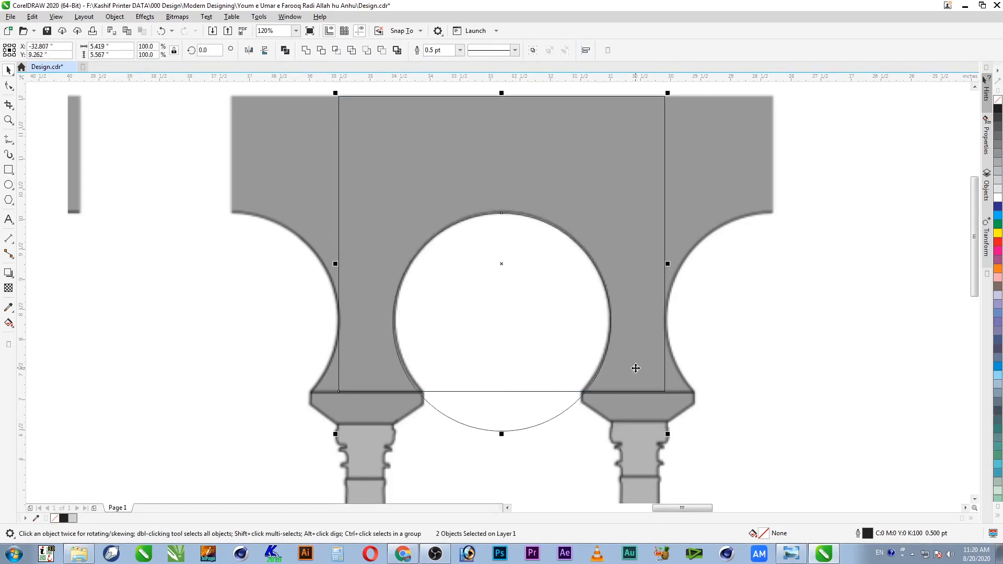
{"action": "left_click", "coordinate": [321, 50]}
{"action": "left_click", "coordinate": [509, 321]}
{"action": "left_click", "coordinate": [538, 349]}
{"action": "key", "text": "Delete"}
Step: Move the new arch panel beside the left end of the arcade
{"action": "left_click", "coordinate": [570, 185]}
{"action": "key", "text": "F4"}
{"action": "key", "text": "F2"}
{"action": "left_click_drag", "start_coordinate": [506, 204], "coordinate": [22, 374]}
{"action": "left_click_drag", "start_coordinate": [755, 226], "coordinate": [127, 207]}
Step: Enlarge the arch panel slightly and align its top with the arcade frame
{"action": "key", "text": "z"}
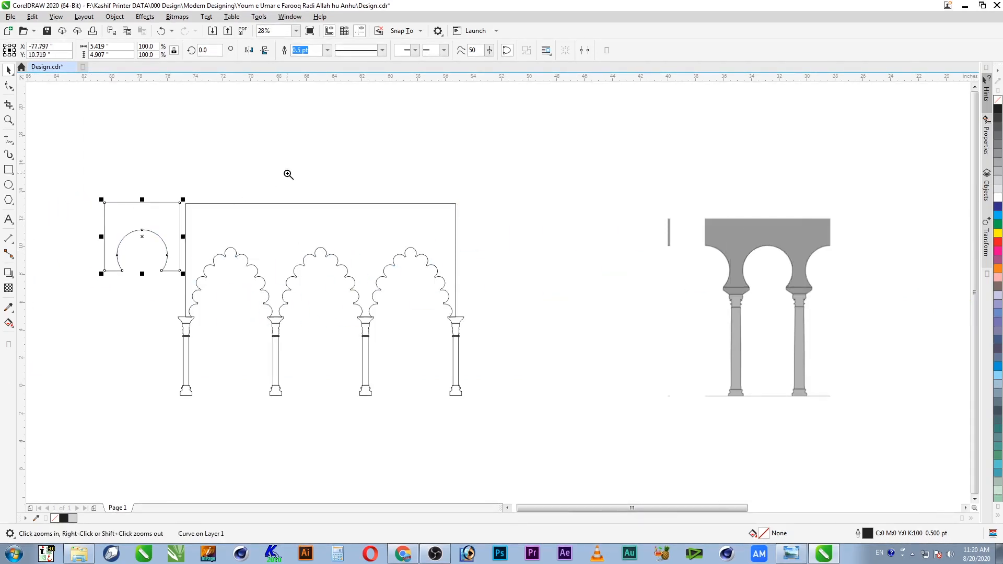
{"action": "right_click", "coordinate": [289, 175]}
{"action": "left_click_drag", "start_coordinate": [428, 164], "coordinate": [251, 298]}
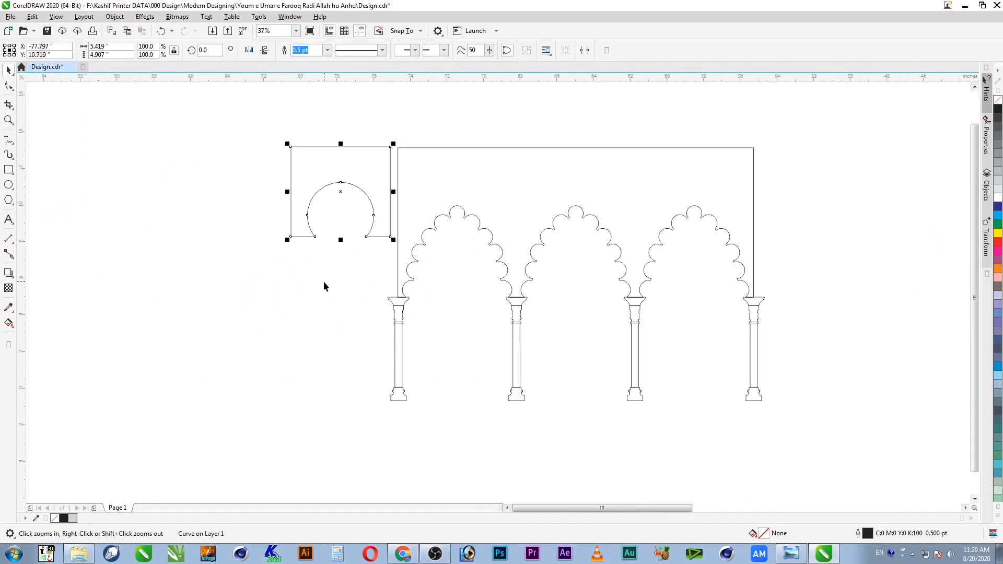
{"action": "left_click_drag", "start_coordinate": [287, 240], "coordinate": [284, 242]}
{"action": "left_click", "coordinate": [403, 163], "text": "shift"}
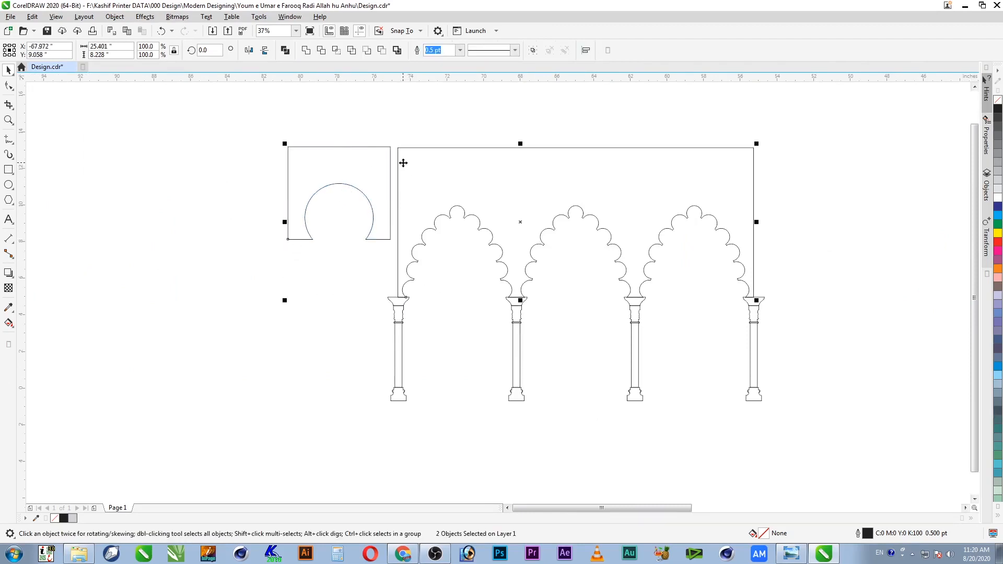
{"action": "key", "text": "t"}
{"action": "key", "text": "Escape"}
Step: Slide the arch panel right so it butts against the arcade frame
{"action": "key", "text": "F2"}
{"action": "left_click_drag", "start_coordinate": [265, 131], "coordinate": [509, 246]}
{"action": "key", "text": "space"}
{"action": "left_click_drag", "start_coordinate": [427, 209], "coordinate": [456, 215]}
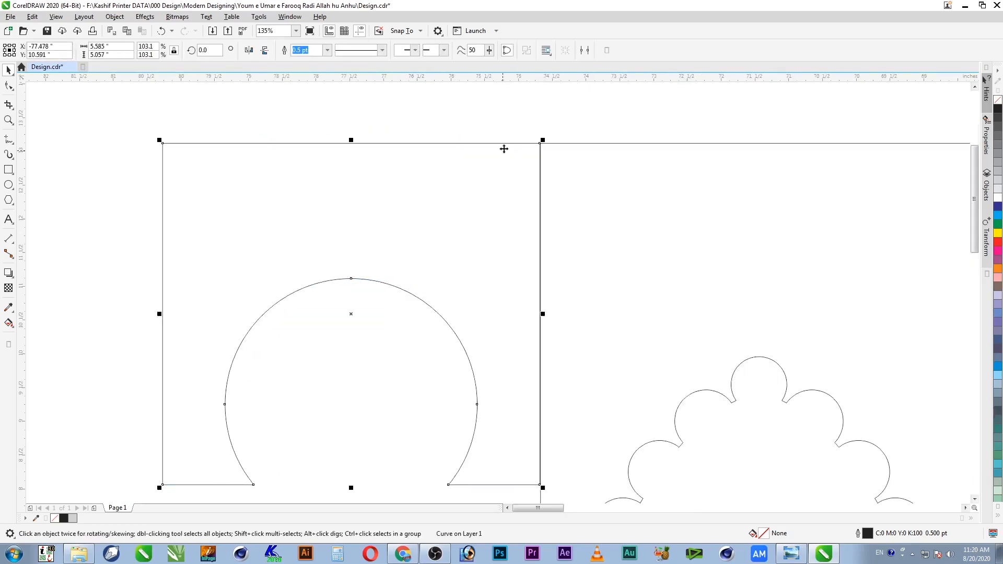
{"action": "left_click_drag", "start_coordinate": [500, 134], "coordinate": [591, 181]}
{"action": "key", "text": "F2"}
{"action": "left_click_drag", "start_coordinate": [425, 147], "coordinate": [501, 187]}
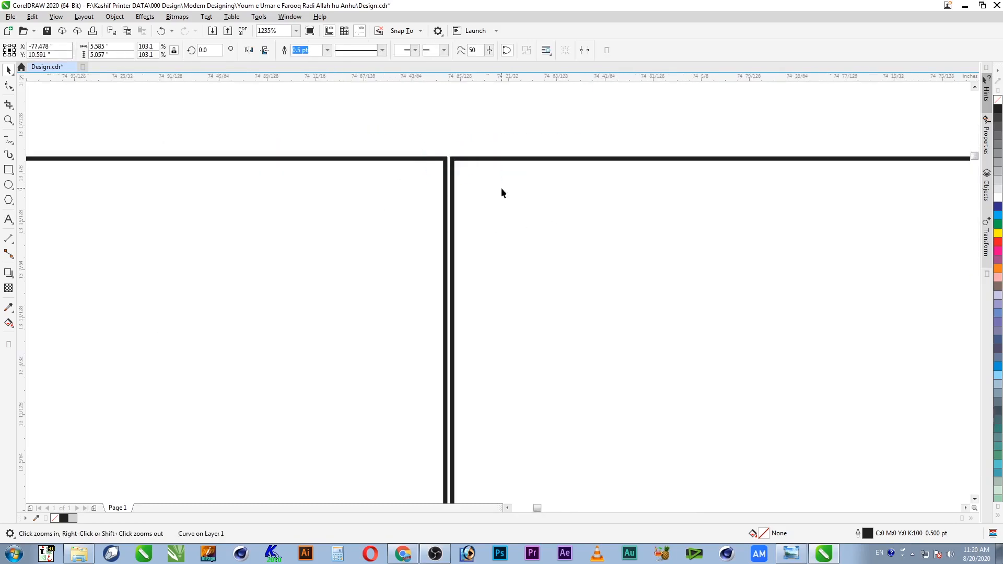
{"action": "left_click_drag", "start_coordinate": [283, 236], "coordinate": [361, 280]}
Step: Toggle snapping to the page and snap the arch panel's edge onto the arcade frame
{"action": "scroll", "coordinate": [360, 280], "scroll_direction": "down", "scroll_amount": 4}
{"action": "scroll", "coordinate": [362, 280], "scroll_direction": "down", "scroll_amount": 5}
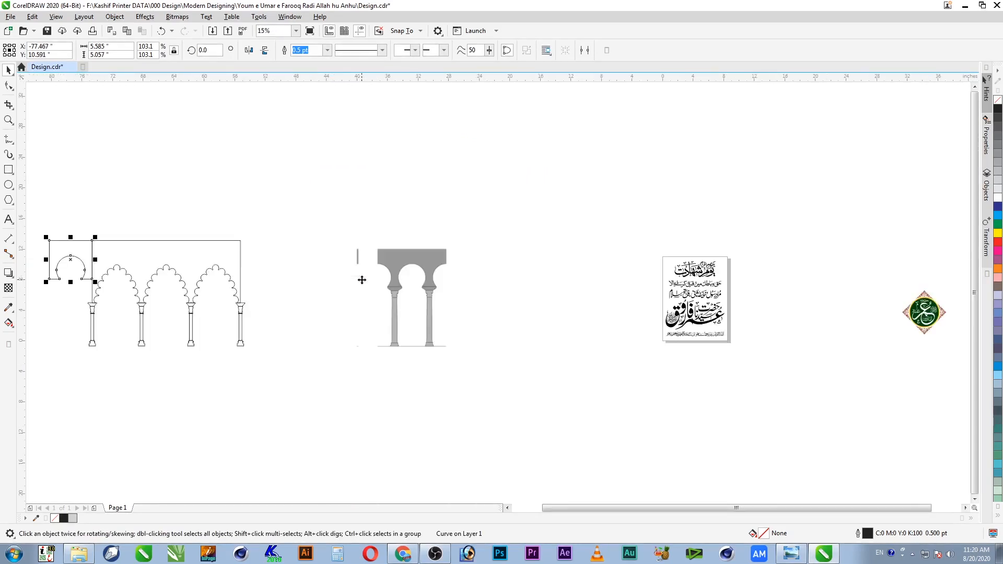
{"action": "key", "text": "F2"}
{"action": "left_click_drag", "start_coordinate": [115, 223], "coordinate": [72, 279]}
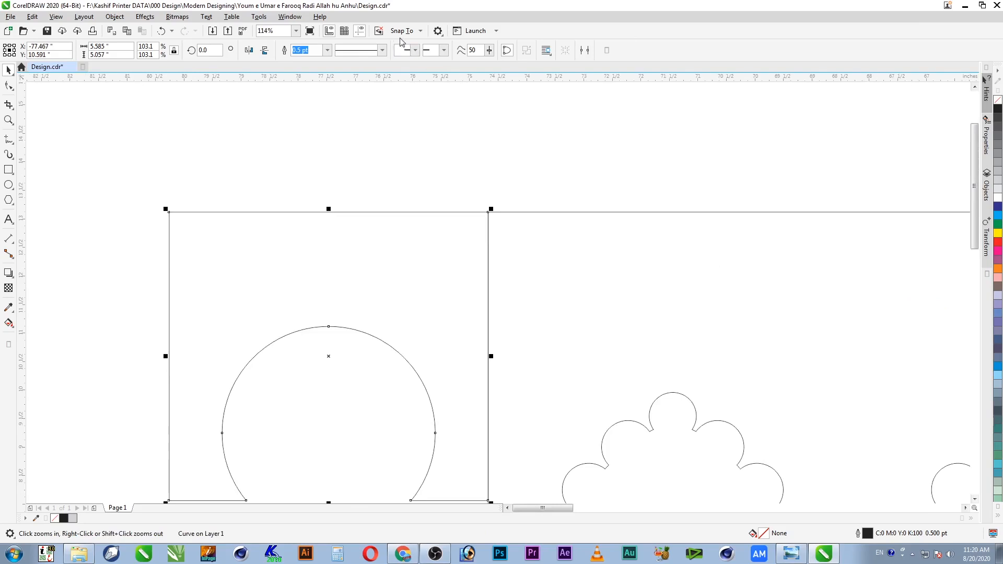
{"action": "left_click", "coordinate": [401, 32]}
{"action": "left_click", "coordinate": [405, 96]}
{"action": "key", "text": "F2"}
{"action": "left_click_drag", "start_coordinate": [521, 187], "coordinate": [413, 261]}
{"action": "left_click_drag", "start_coordinate": [574, 286], "coordinate": [514, 290]}
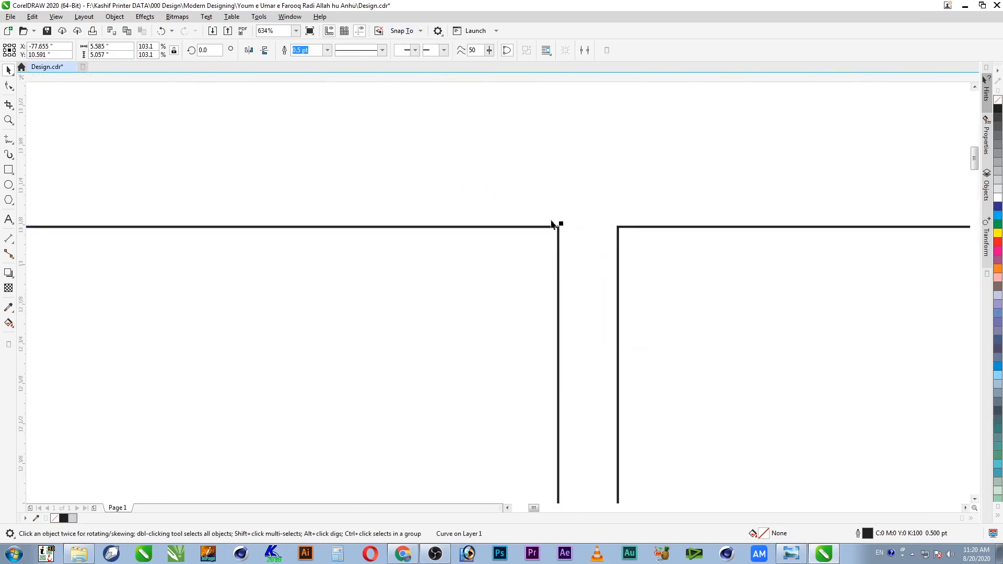
{"action": "key", "text": "F2"}
{"action": "left_click_drag", "start_coordinate": [617, 192], "coordinate": [548, 280]}
{"action": "left_click_drag", "start_coordinate": [383, 260], "coordinate": [671, 286]}
Step: Select the arch panel and enlarge it from its corner handle
{"action": "left_click", "coordinate": [591, 186]}
{"action": "scroll", "coordinate": [591, 186], "scroll_direction": "down", "scroll_amount": 8}
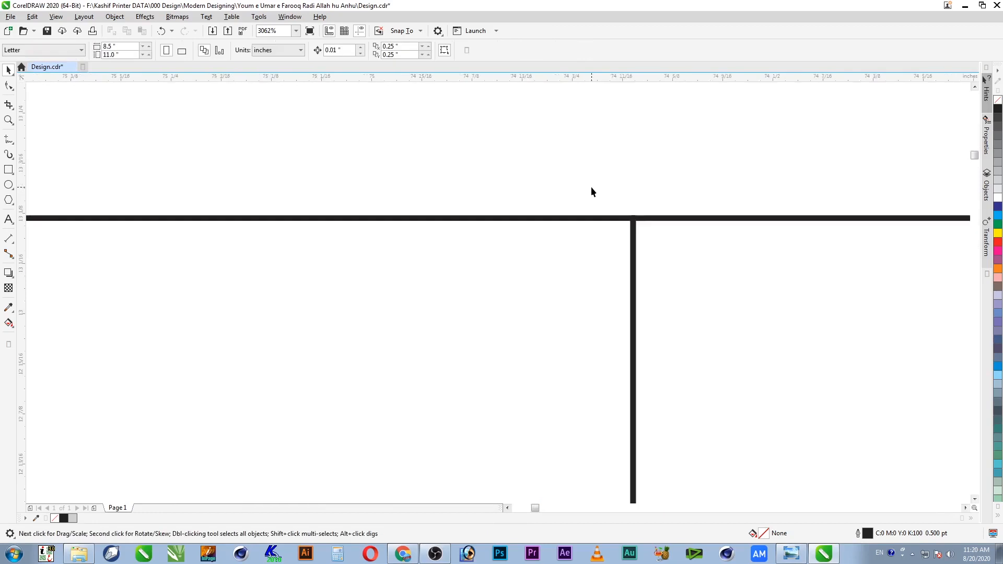
{"action": "scroll", "coordinate": [480, 242], "scroll_direction": "down", "scroll_amount": 1}
{"action": "key", "text": "F2"}
{"action": "left_click_drag", "start_coordinate": [271, 198], "coordinate": [614, 518]}
{"action": "key", "text": "space"}
{"action": "left_click", "coordinate": [492, 191]}
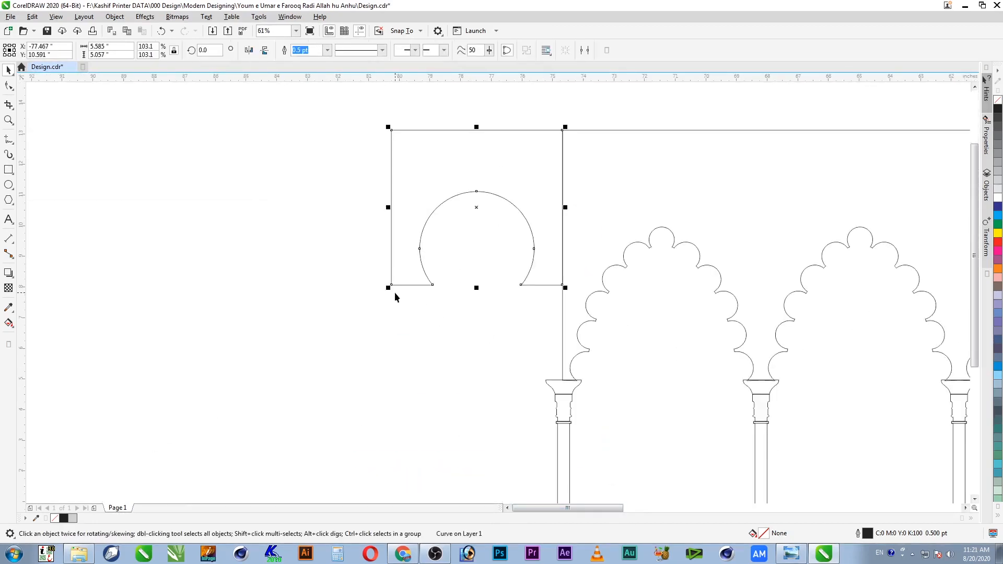
{"action": "left_click_drag", "start_coordinate": [388, 288], "coordinate": [283, 388]}
Step: Scale the arch curve to 100.3% and move its edge onto the arcade's vertical line
{"action": "key", "text": "F2"}
{"action": "left_click_drag", "start_coordinate": [527, 358], "coordinate": [620, 421]}
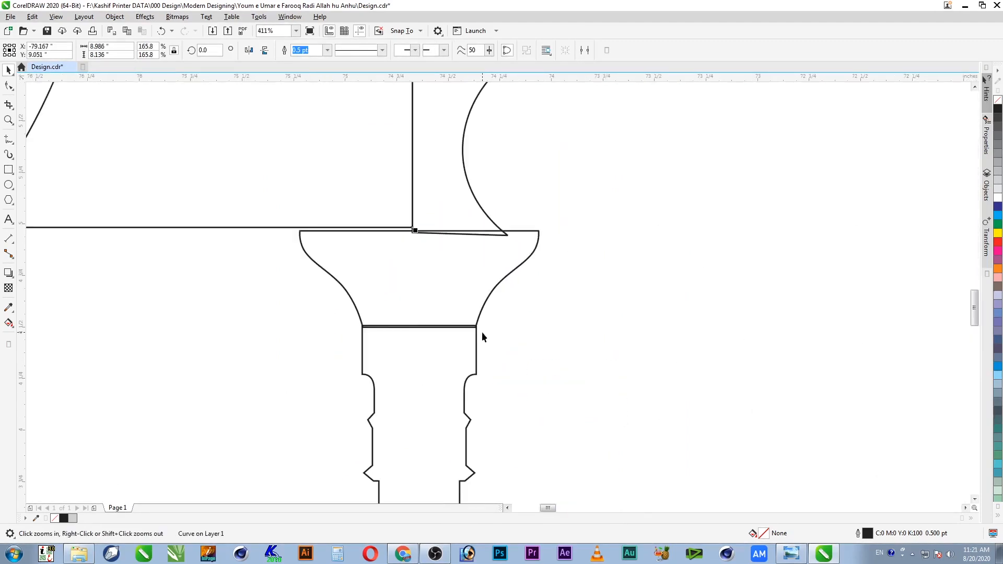
{"action": "left_click_drag", "start_coordinate": [373, 210], "coordinate": [452, 264]}
{"action": "scroll", "coordinate": [506, 261], "scroll_direction": "down", "scroll_amount": 1}
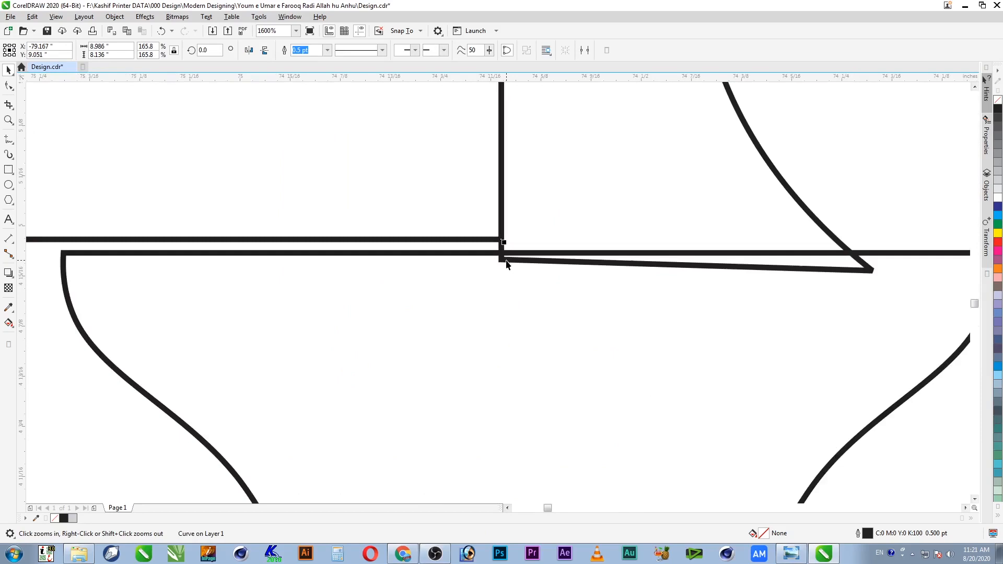
{"action": "scroll", "coordinate": [406, 276], "scroll_direction": "down", "scroll_amount": 1}
{"action": "scroll", "coordinate": [430, 244], "scroll_direction": "down", "scroll_amount": 1}
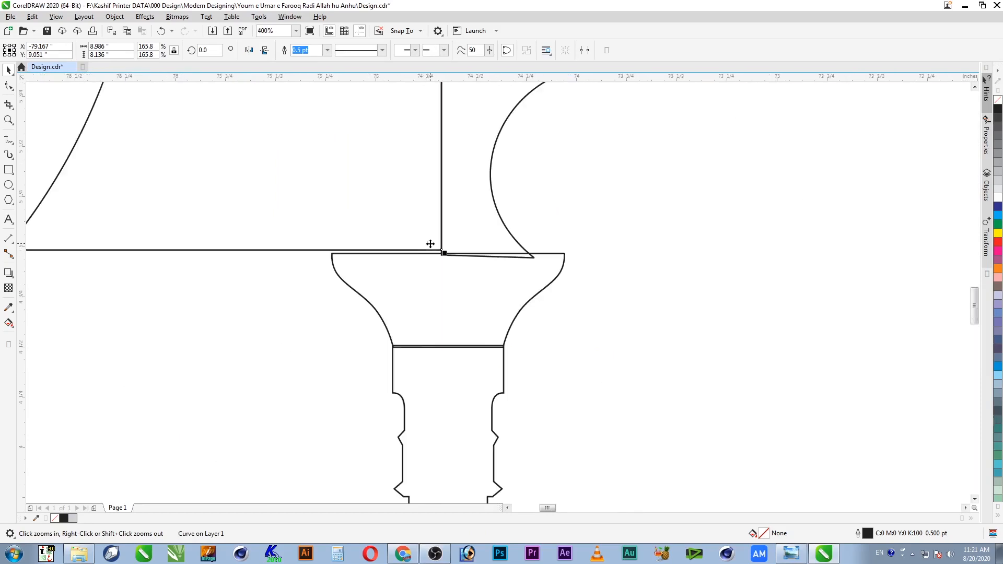
{"action": "left_click_drag", "start_coordinate": [414, 237], "coordinate": [480, 282]}
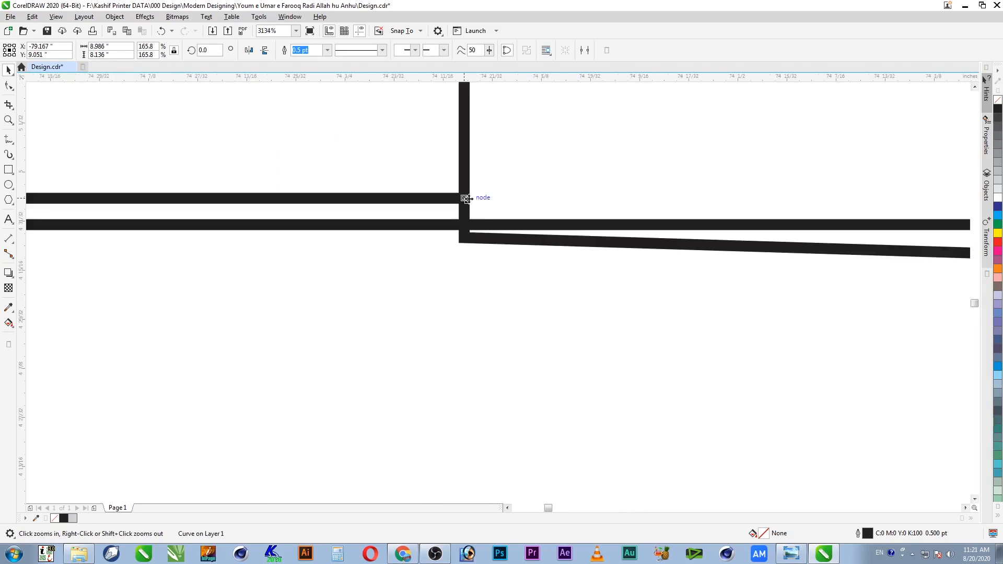
{"action": "left_click_drag", "start_coordinate": [466, 202], "coordinate": [519, 240]}
{"action": "left_click_drag", "start_coordinate": [509, 198], "coordinate": [464, 198]}
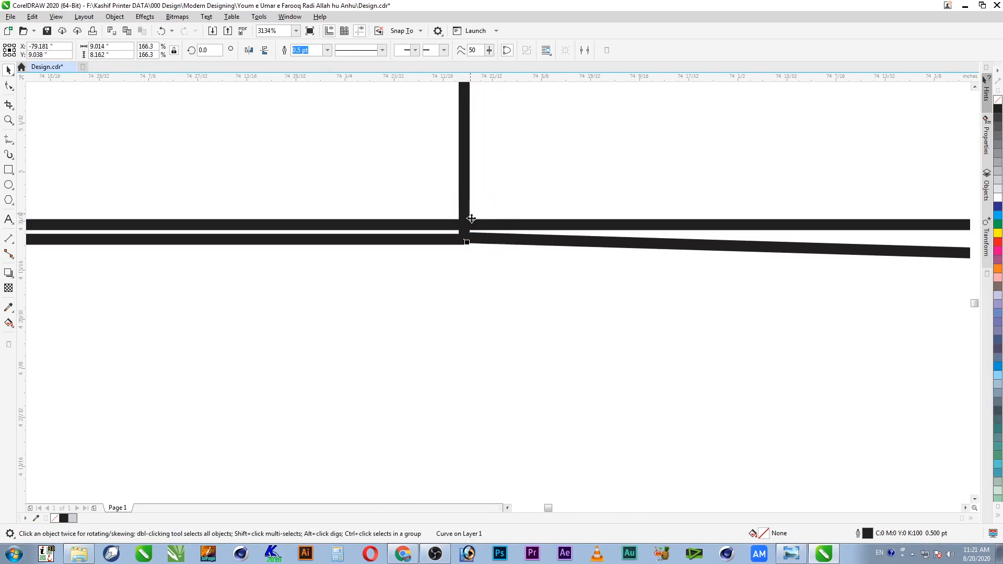
{"action": "key", "text": "F4"}
{"action": "left_click", "coordinate": [488, 247]}
{"action": "key", "text": "z"}
{"action": "left_click_drag", "start_coordinate": [212, 230], "coordinate": [79, 315]}
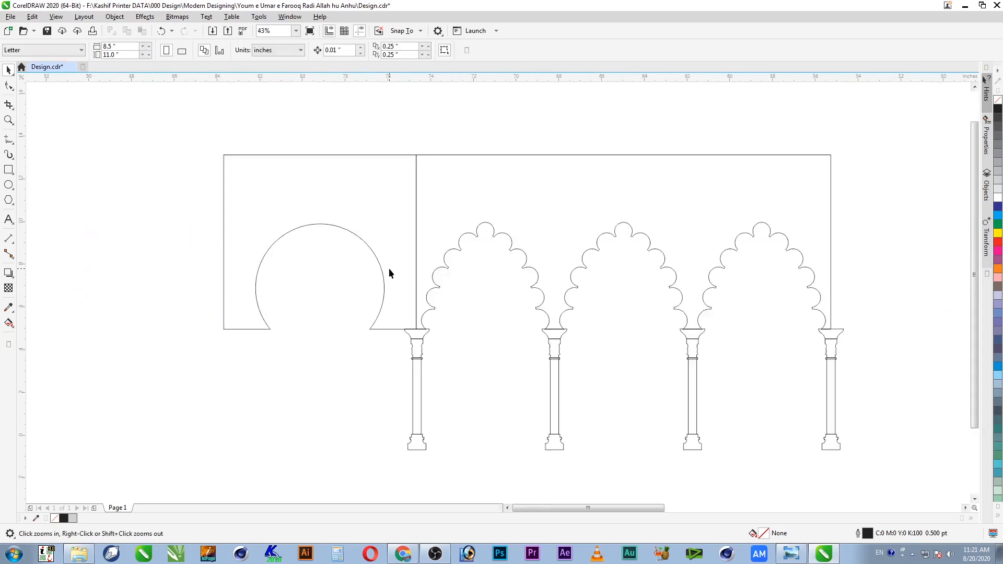
Step: Drop a copy of the first pillar under the round arch's left foot
{"action": "left_click", "coordinate": [384, 215]}
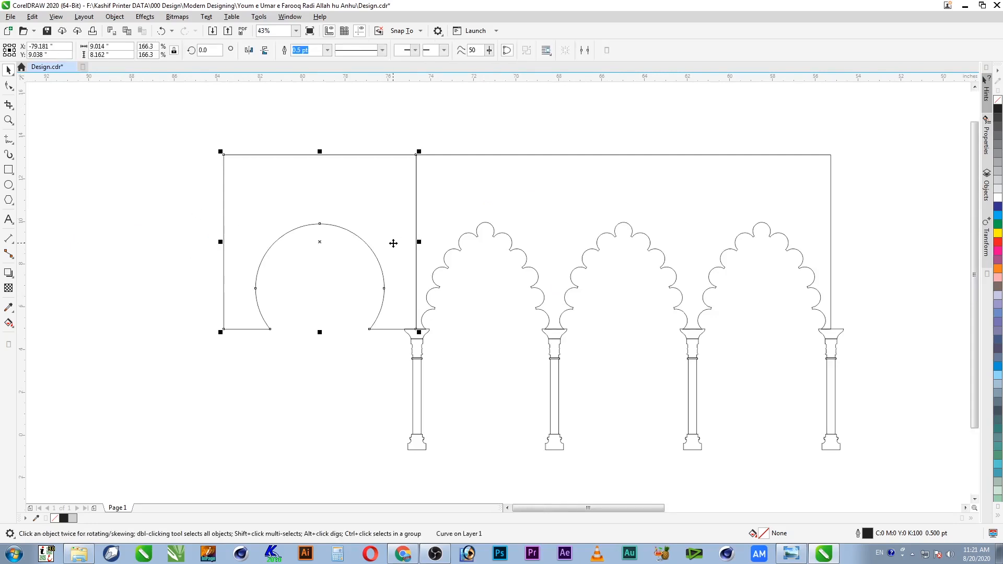
{"action": "left_click", "coordinate": [417, 350]}
{"action": "key", "text": "z"}
{"action": "left_click_drag", "start_coordinate": [449, 317], "coordinate": [197, 403]}
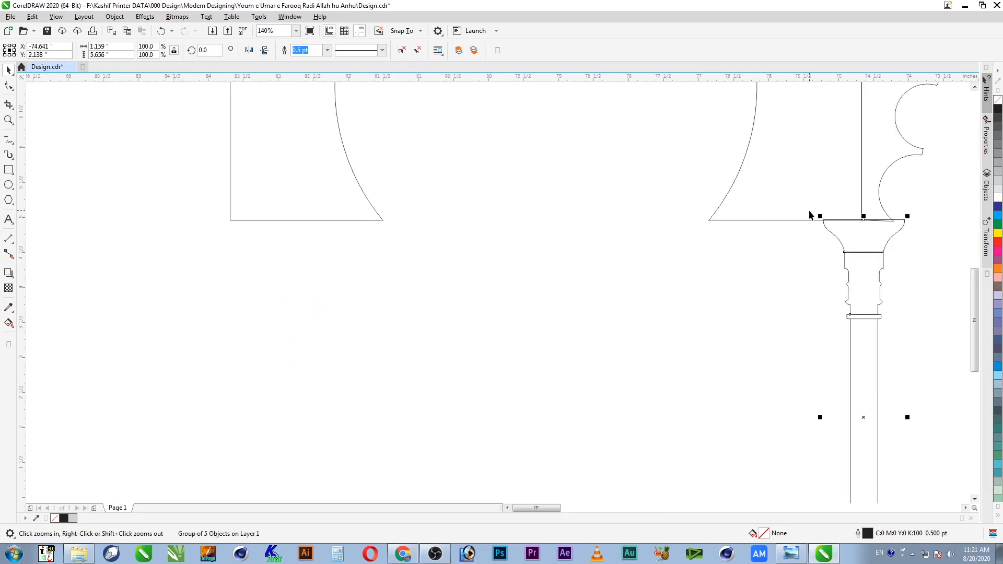
{"action": "key", "text": "space"}
{"action": "left_click_drag", "start_coordinate": [871, 242], "coordinate": [355, 252]}
{"action": "left_click", "coordinate": [484, 304]}
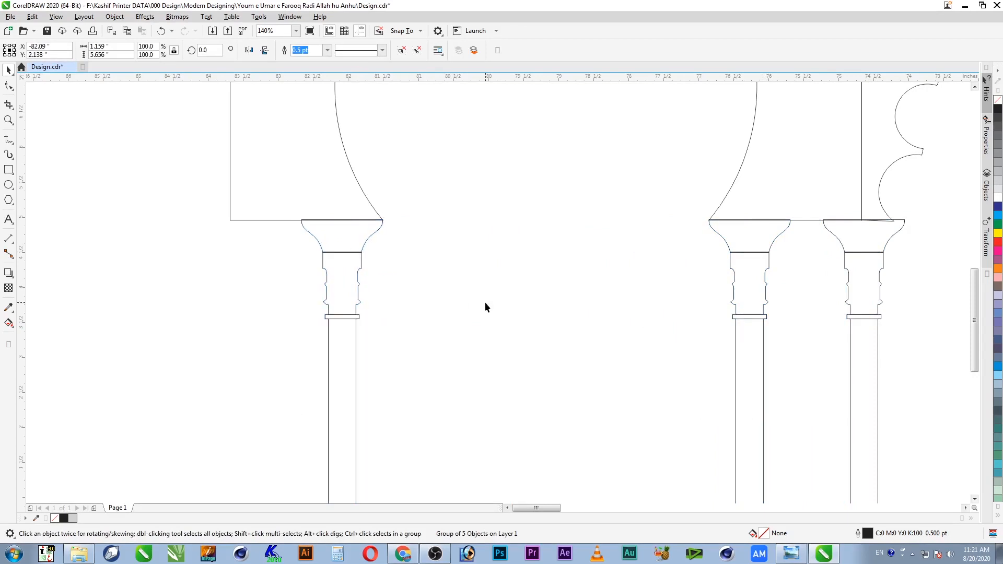
{"action": "scroll", "coordinate": [485, 304], "scroll_direction": "down", "scroll_amount": 3}
{"action": "scroll", "coordinate": [485, 307], "scroll_direction": "down", "scroll_amount": 3}
Step: Group the rightmost pillar with the new copy and centre them on the arches
{"action": "key", "text": "z"}
{"action": "left_click_drag", "start_coordinate": [465, 248], "coordinate": [868, 477]}
{"action": "key", "text": "space"}
{"action": "left_click", "coordinate": [921, 224]}
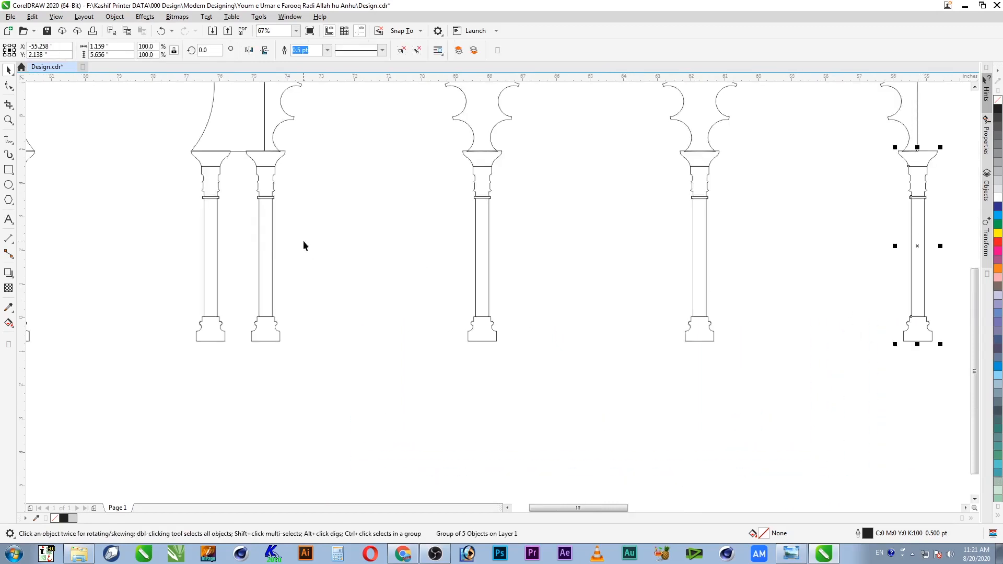
{"action": "left_click", "coordinate": [269, 236], "text": "shift"}
{"action": "key", "text": "ctrl+g"}
{"action": "left_click", "coordinate": [708, 114], "text": "shift"}
{"action": "key", "text": "c"}
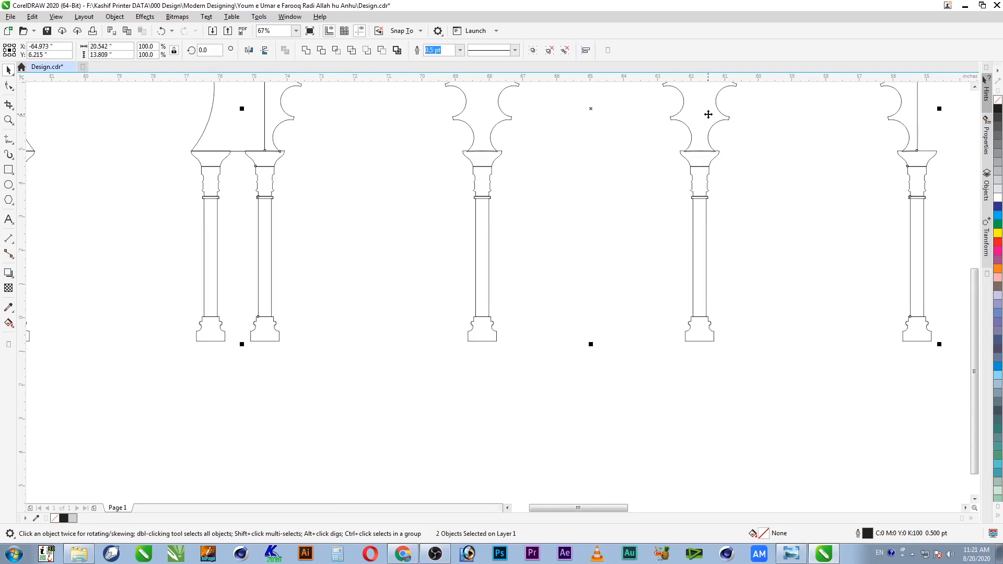
{"action": "key", "text": "Escape"}
{"action": "key", "text": "F4"}
{"action": "key", "text": "F2"}
{"action": "left_click_drag", "start_coordinate": [323, 221], "coordinate": [317, 248]}
{"action": "key", "text": "F4"}
{"action": "left_click_drag", "start_coordinate": [386, 210], "coordinate": [209, 369]}
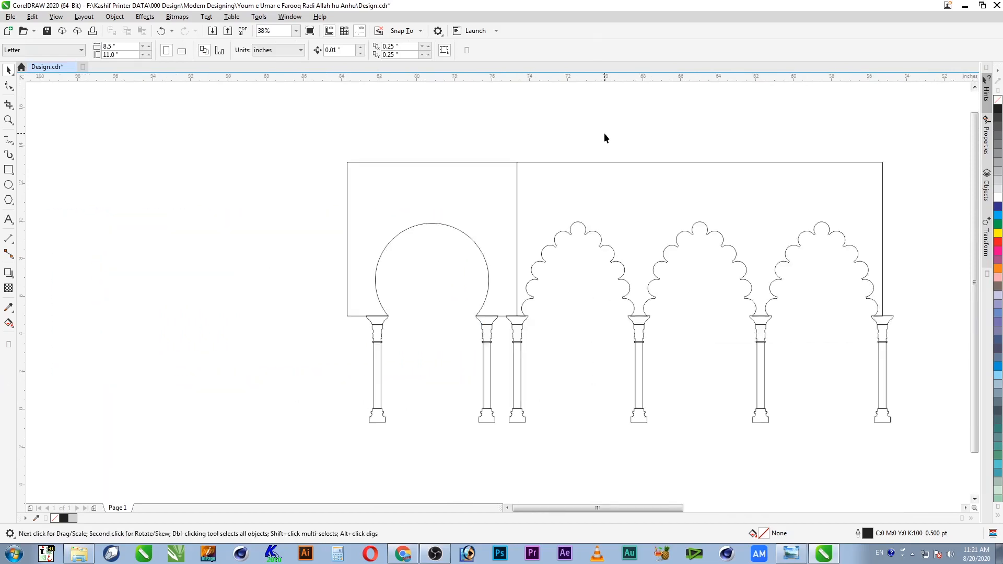
Step: Copy the scalloped arches, pillars and frame to the left and group the copy
{"action": "left_click", "coordinate": [687, 229]}
{"action": "left_click", "coordinate": [867, 199]}
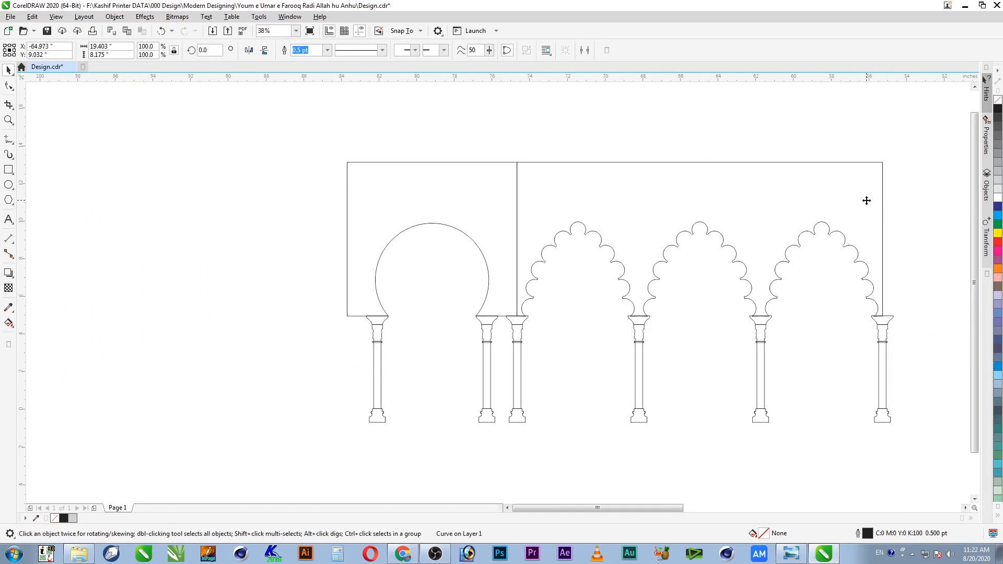
{"action": "left_click", "coordinate": [908, 150]}
{"action": "left_click_drag", "start_coordinate": [912, 129], "coordinate": [501, 472]}
{"action": "left_click_drag", "start_coordinate": [865, 224], "coordinate": [325, 244]}
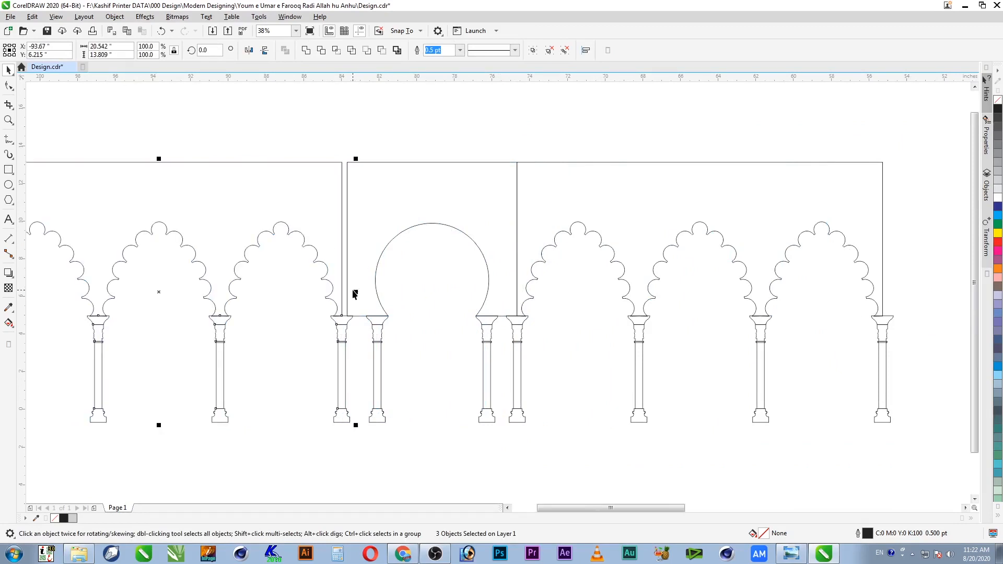
{"action": "key", "text": "ctrl+g"}
Step: Snap the copied group's edge onto the frame's vertical line
{"action": "key", "text": "z"}
{"action": "left_click_drag", "start_coordinate": [329, 152], "coordinate": [403, 203]}
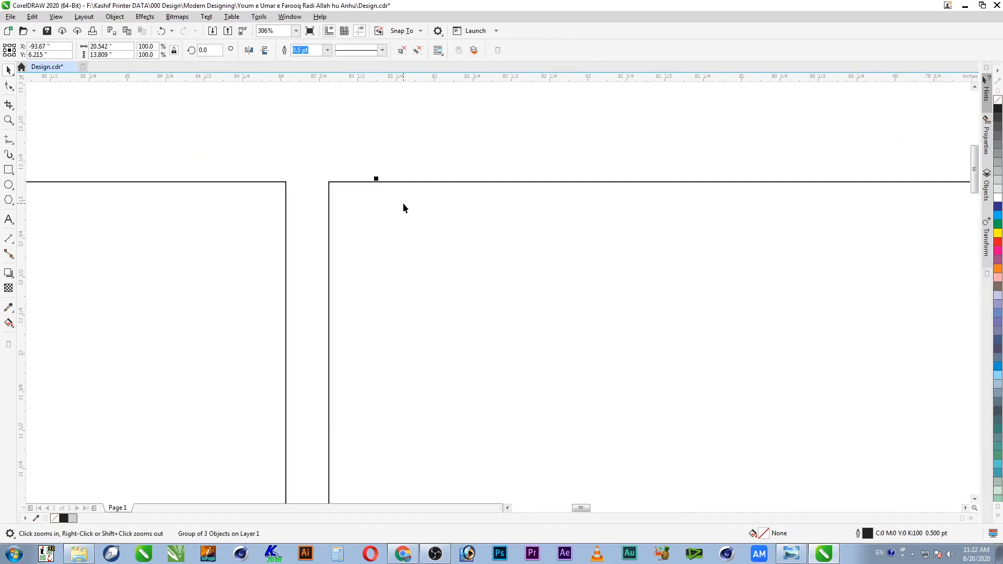
{"action": "left_click_drag", "start_coordinate": [286, 221], "coordinate": [330, 223]}
{"action": "key", "text": "F4"}
{"action": "key", "text": "z"}
{"action": "left_click_drag", "start_coordinate": [386, 240], "coordinate": [44, 358]}
{"action": "key", "text": "Escape"}
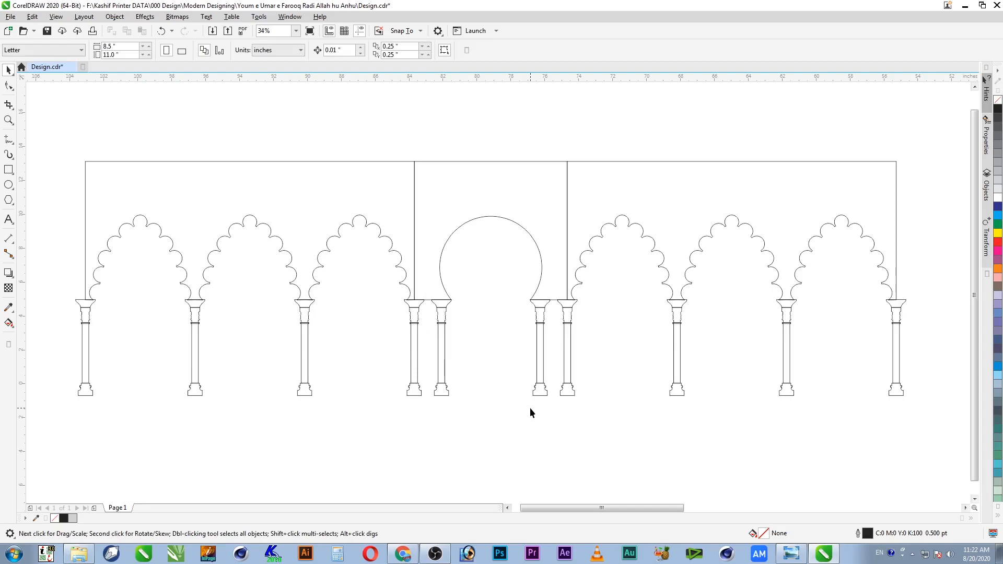
Step: Check the right arches, right pillars, round arch and left group as separate objects
{"action": "left_click", "coordinate": [780, 196]}
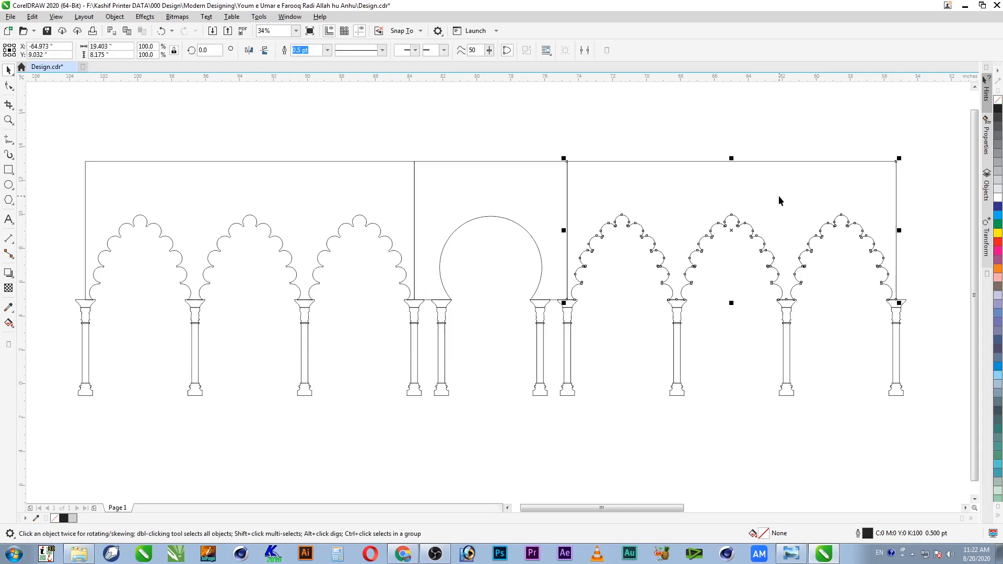
{"action": "left_click", "coordinate": [786, 340]}
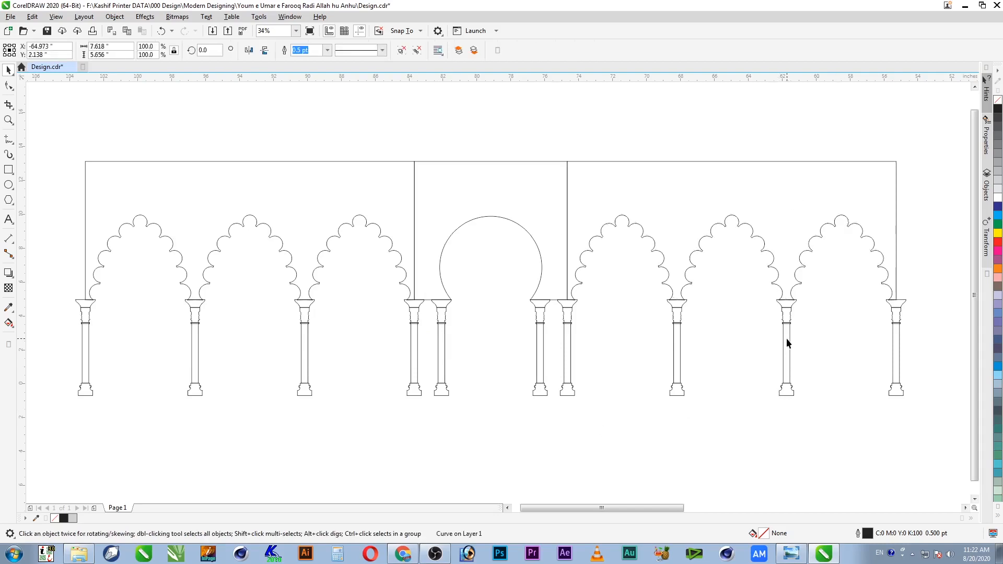
{"action": "left_click", "coordinate": [439, 266]}
{"action": "left_click", "coordinate": [371, 191]}
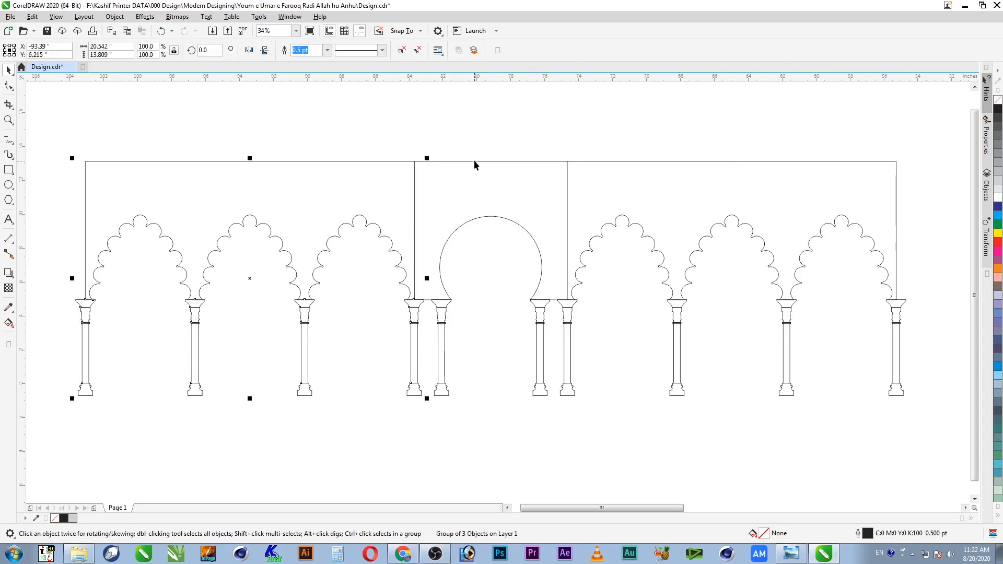
{"action": "left_click", "coordinate": [486, 150]}
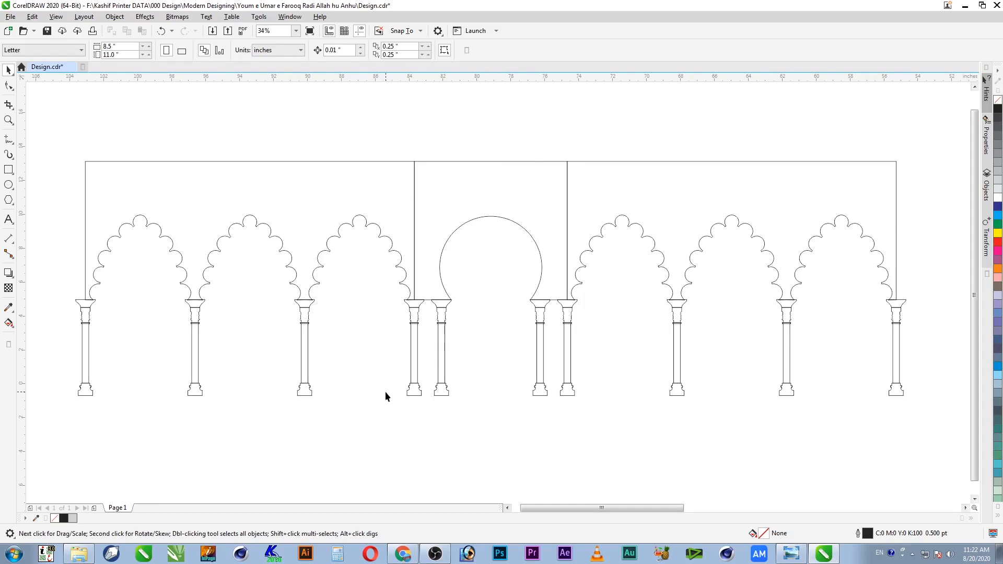
Step: Save the drawing and delete the grey column reference image
{"action": "left_click", "coordinate": [296, 227]}
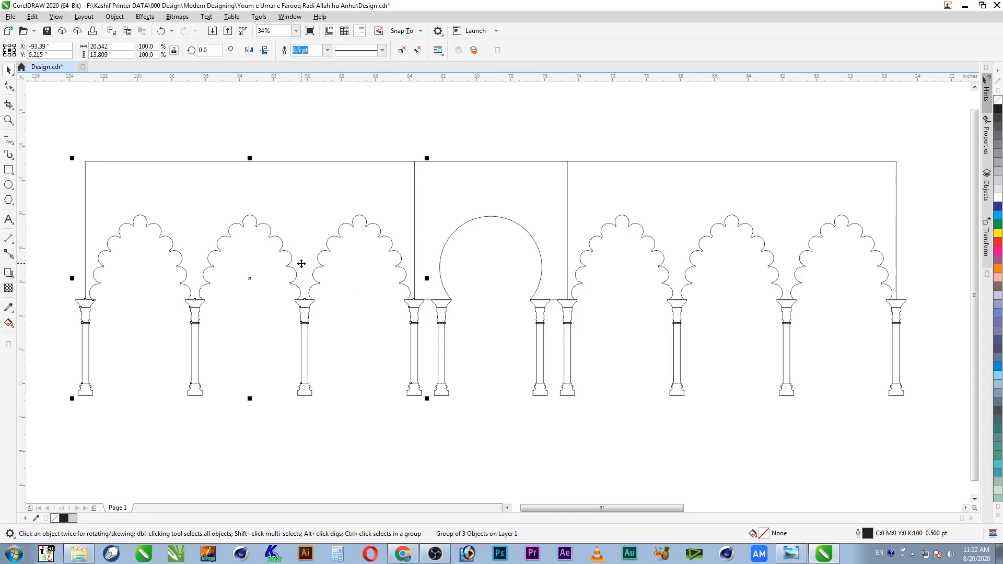
{"action": "left_click", "coordinate": [196, 434]}
{"action": "scroll", "coordinate": [233, 426], "scroll_direction": "down", "scroll_amount": 2}
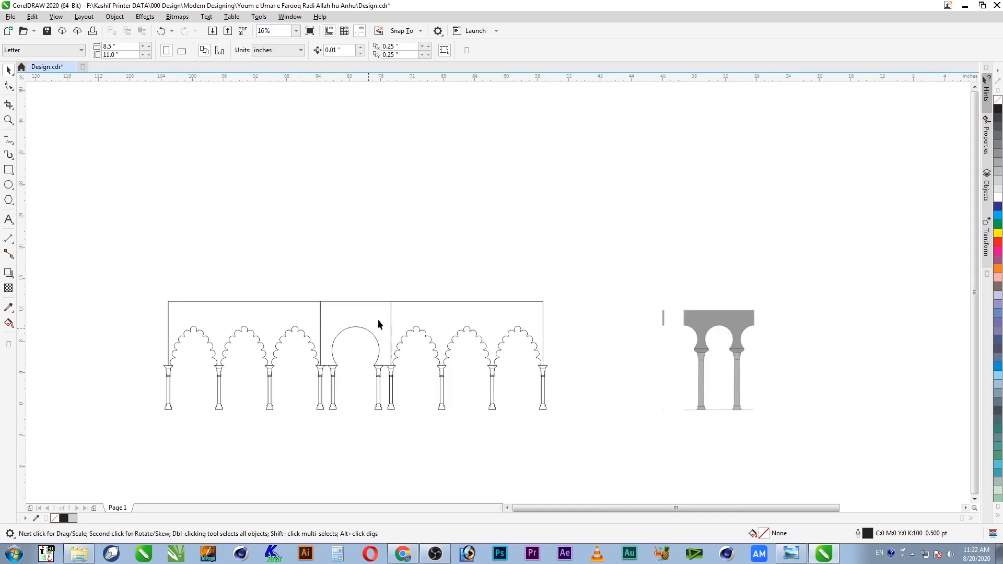
{"action": "key", "text": "z"}
{"action": "left_click_drag", "start_coordinate": [593, 269], "coordinate": [105, 443]}
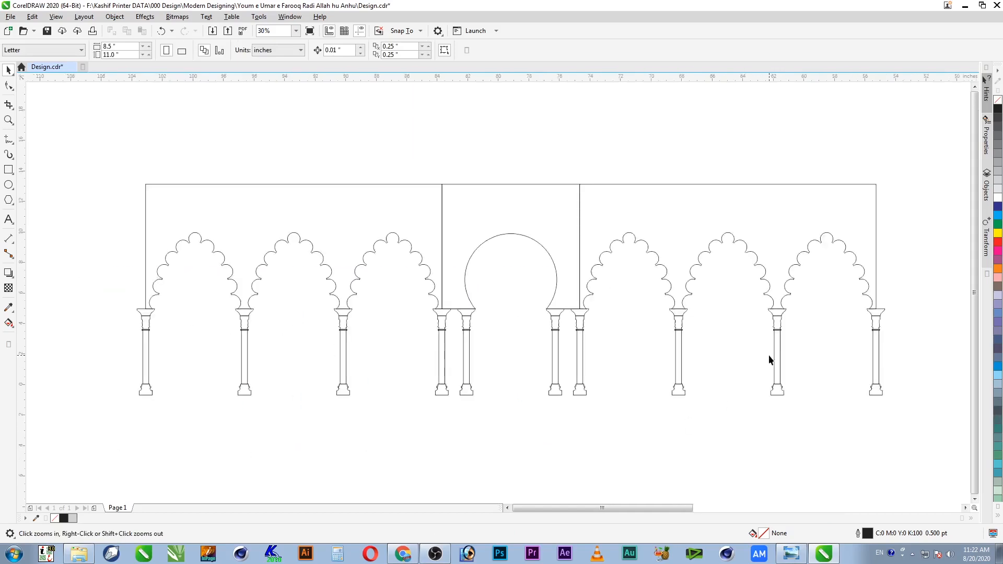
{"action": "key", "text": "F4"}
{"action": "key", "text": "space"}
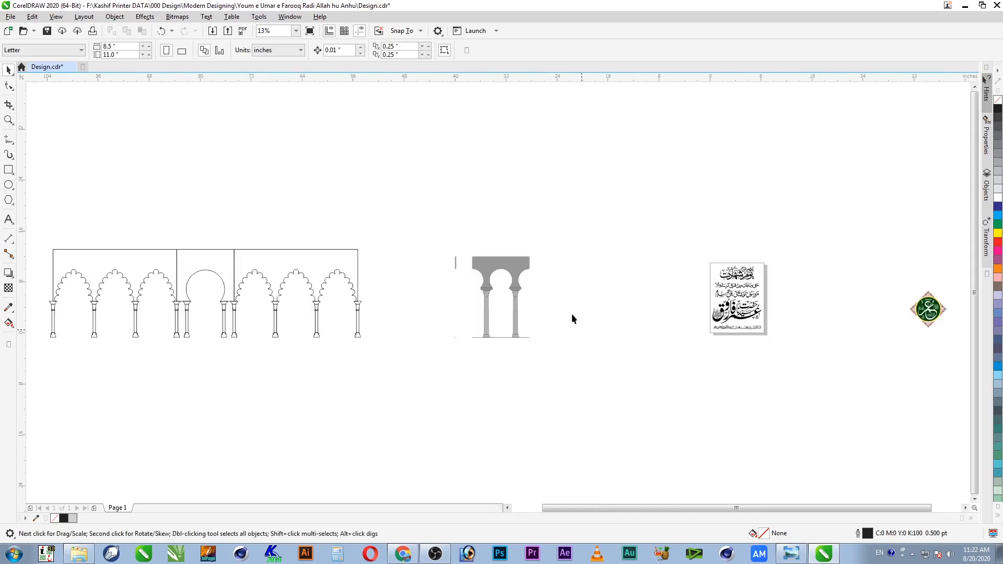
{"action": "left_click", "coordinate": [523, 280]}
{"action": "key", "text": "ctrl+s"}
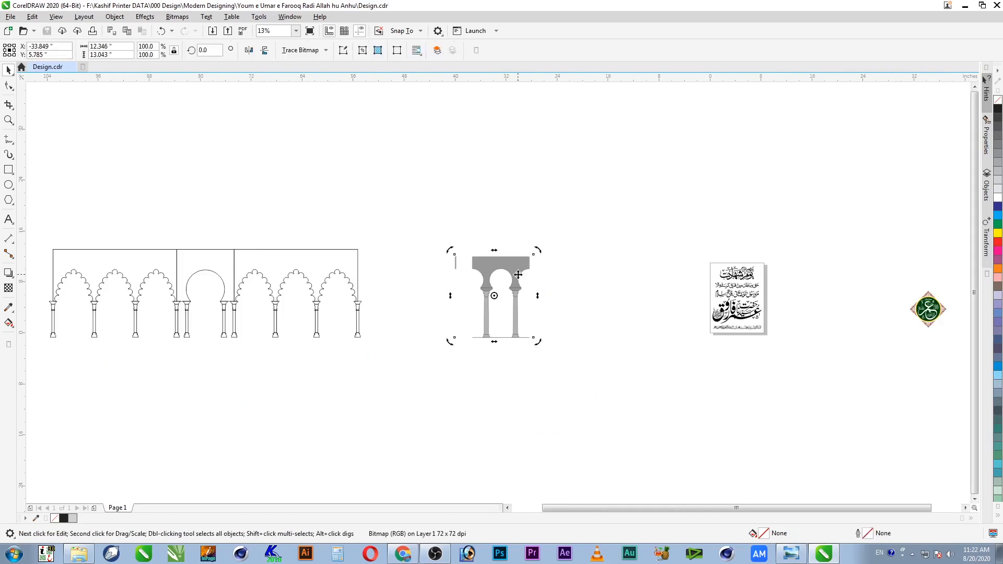
{"action": "key", "text": "Delete"}
Step: Shift the complete arcade right, closer to the calligraphy artwork
{"action": "left_click_drag", "start_coordinate": [98, 374], "coordinate": [47, 375]}
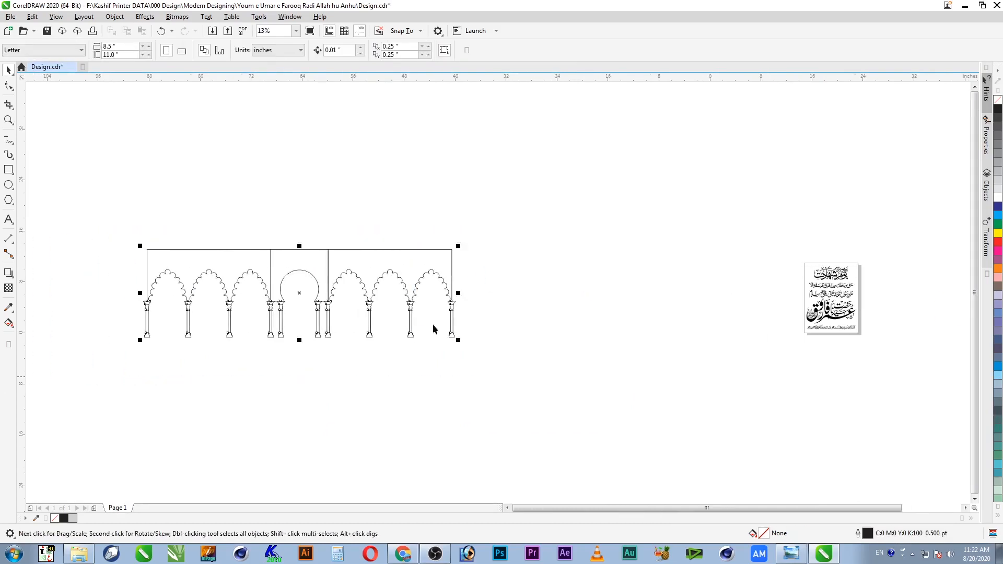
{"action": "mouse_move", "coordinate": [441, 270]}
{"action": "left_mouse_down"}
{"action": "mouse_move", "coordinate": [792, 286]}
{"action": "mouse_move", "coordinate": [783, 286]}
{"action": "left_mouse_up"}
{"action": "key", "text": "F2"}
{"action": "left_click_drag", "start_coordinate": [840, 241], "coordinate": [624, 352]}
{"action": "key", "text": "F2"}
{"action": "mouse_move", "coordinate": [263, 108]}
{"action": "left_mouse_down"}
{"action": "mouse_move", "coordinate": [739, 381]}
{"action": "mouse_move", "coordinate": [776, 470]}
{"action": "left_mouse_up"}
{"action": "key", "text": "Escape"}
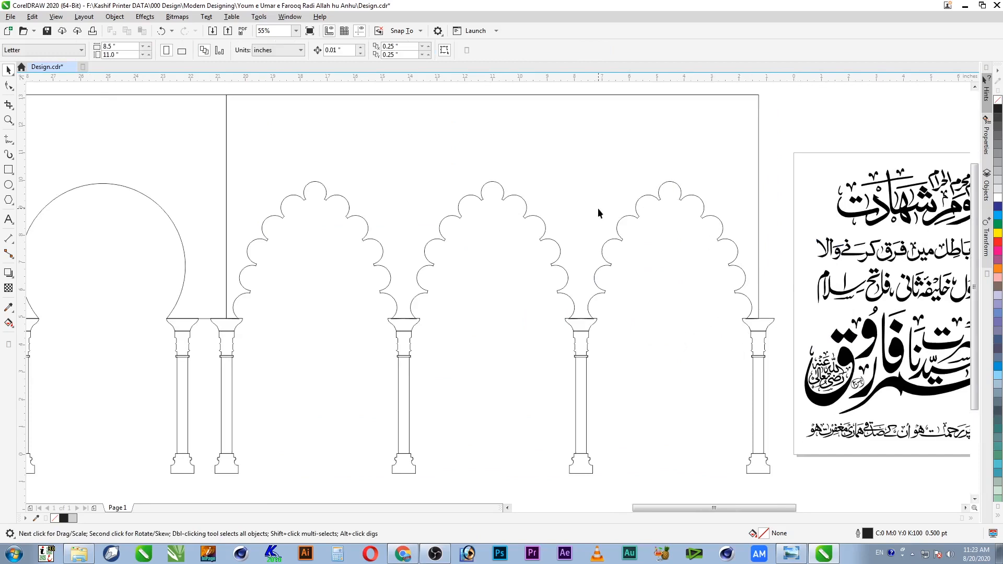
Step: Draw a tall rectangle over the end pillar and trim the pillar group with it
{"action": "left_click", "coordinate": [8, 170]}
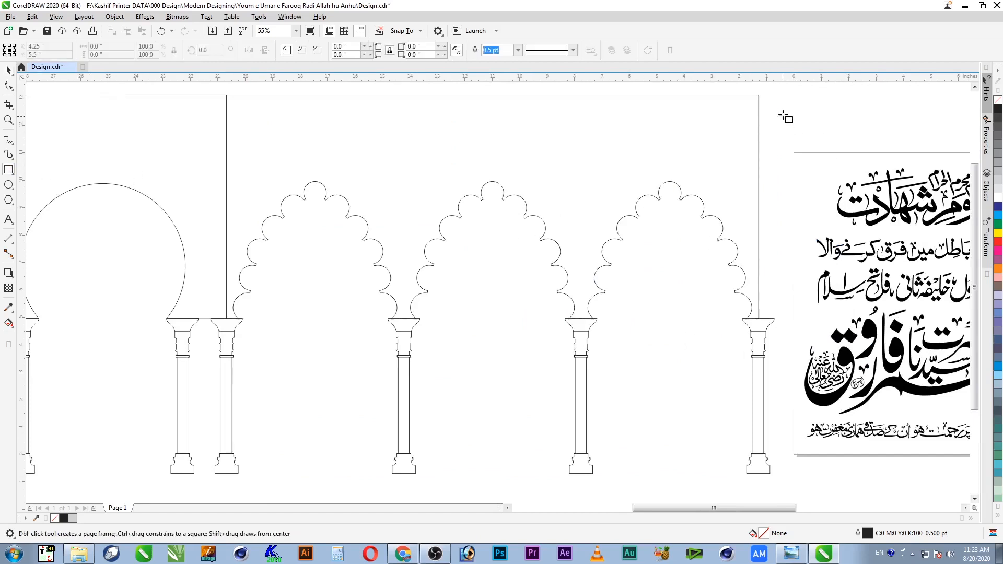
{"action": "left_click_drag", "start_coordinate": [758, 98], "coordinate": [788, 491]}
{"action": "key", "text": "space"}
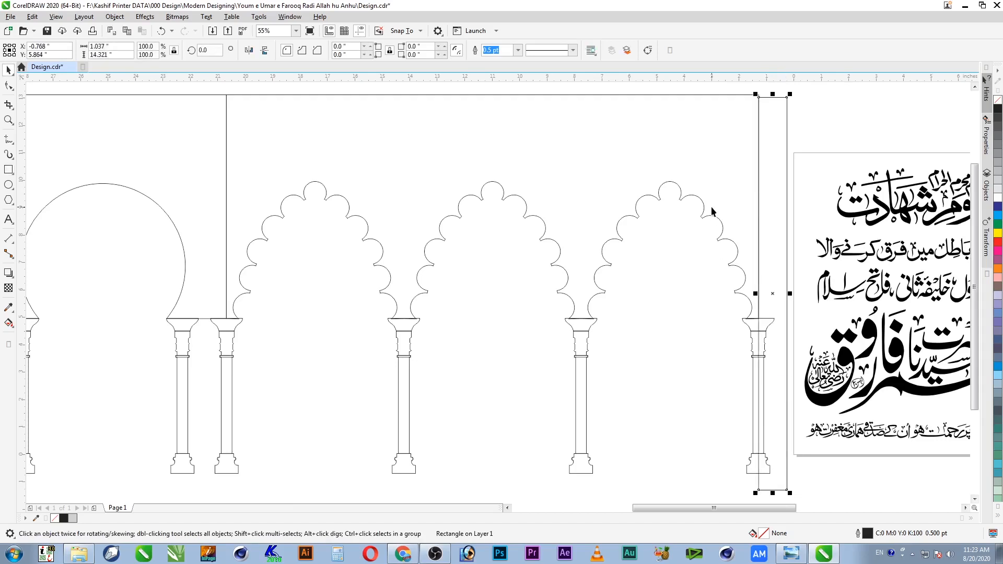
{"action": "left_click_drag", "start_coordinate": [773, 95], "coordinate": [774, 85]}
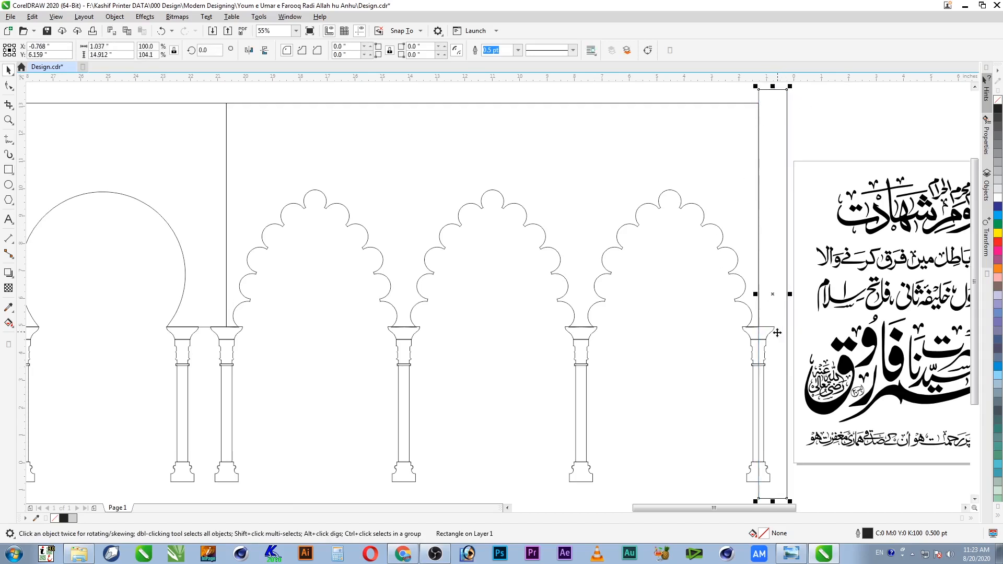
{"action": "left_click", "coordinate": [728, 177], "text": "shift"}
{"action": "left_click", "coordinate": [724, 333]}
{"action": "left_click", "coordinate": [757, 339]}
{"action": "left_click", "coordinate": [785, 290]}
{"action": "left_click", "coordinate": [757, 328], "text": "shift"}
{"action": "left_click", "coordinate": [321, 50]}
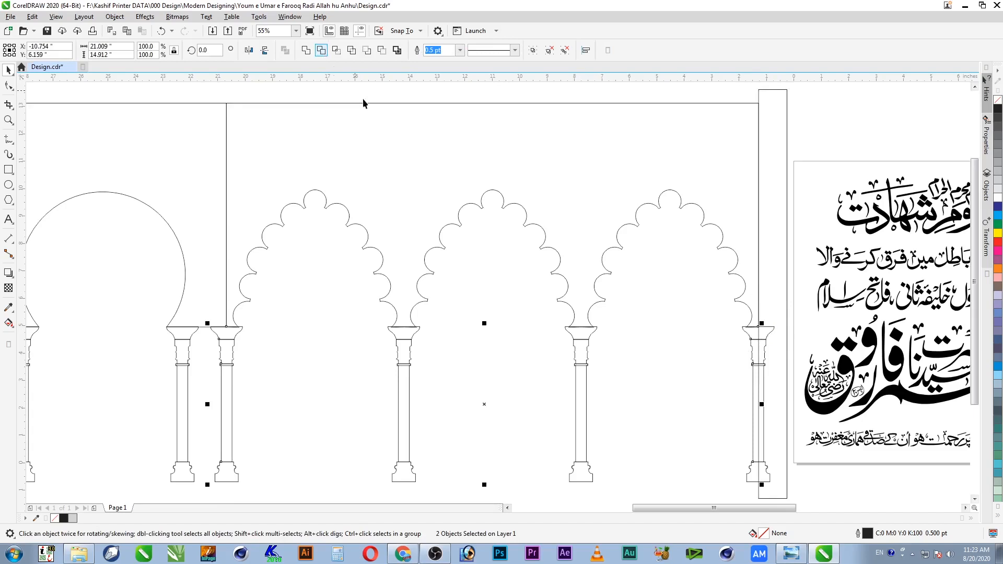
Step: Position the rectangle over the arch end and trim the scalloped arch outline
{"action": "left_click", "coordinate": [786, 395]}
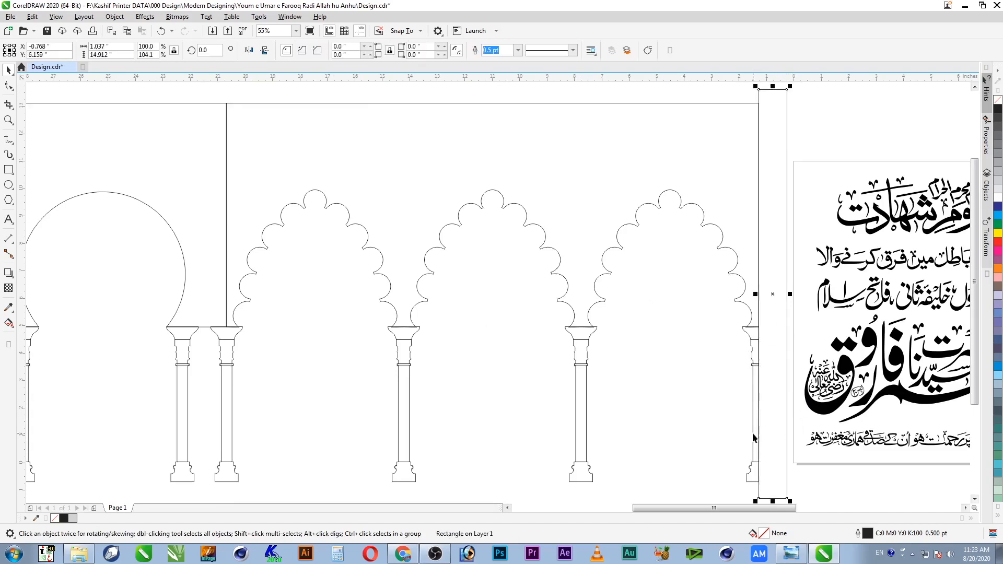
{"action": "key", "text": "F4"}
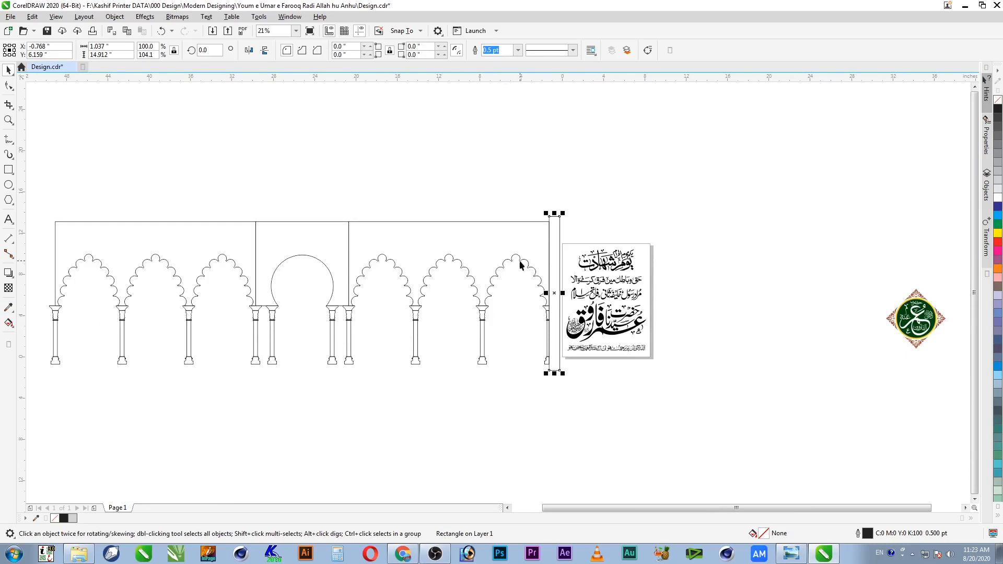
{"action": "left_click_drag", "start_coordinate": [554, 230], "coordinate": [35, 345]}
{"action": "key", "text": "F2"}
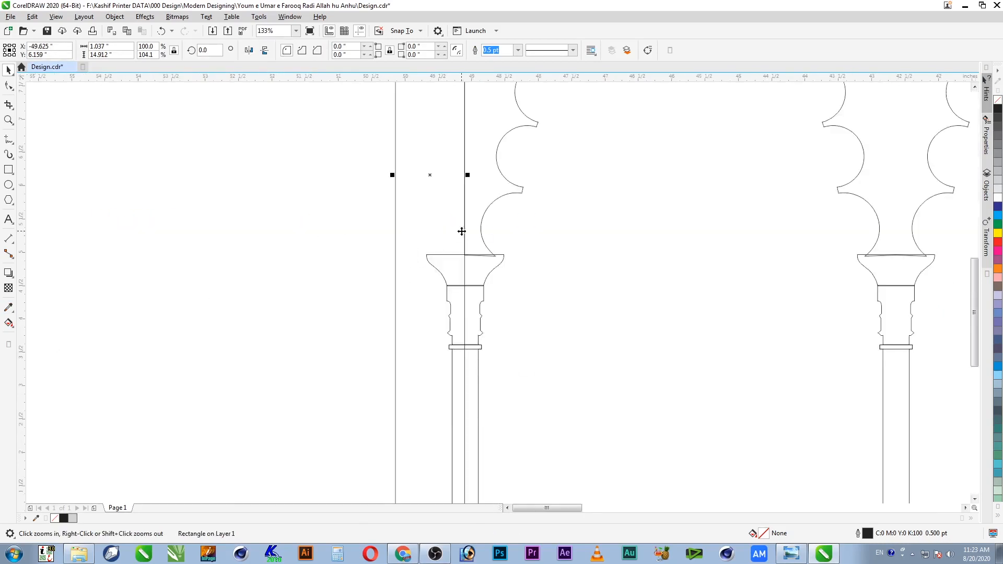
{"action": "mouse_move", "coordinate": [465, 221]}
{"action": "left_mouse_down"}
{"action": "mouse_move", "coordinate": [349, 218]}
{"action": "mouse_move", "coordinate": [465, 219]}
{"action": "left_mouse_up"}
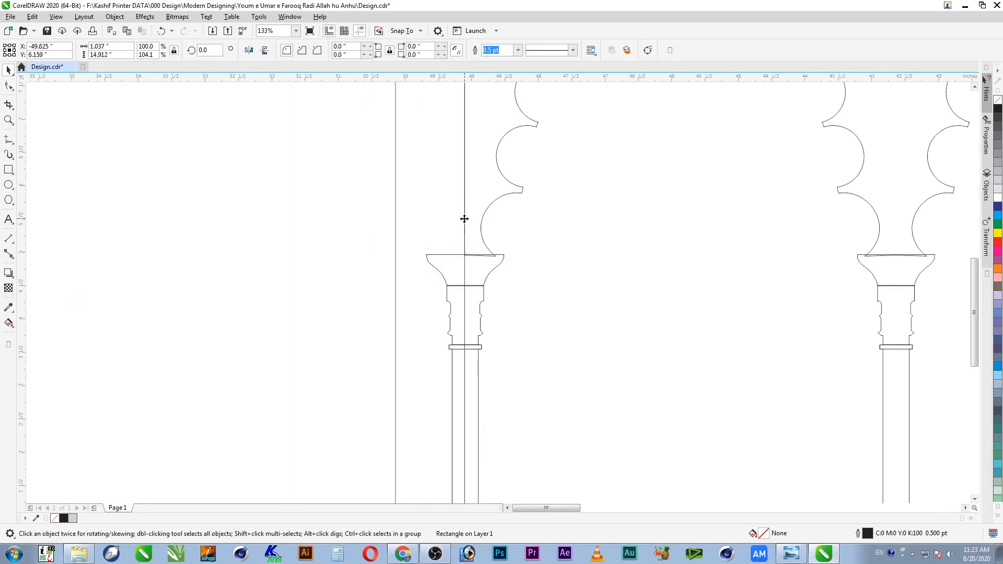
{"action": "left_click", "coordinate": [483, 285], "text": "shift"}
{"action": "left_click", "coordinate": [322, 51]}
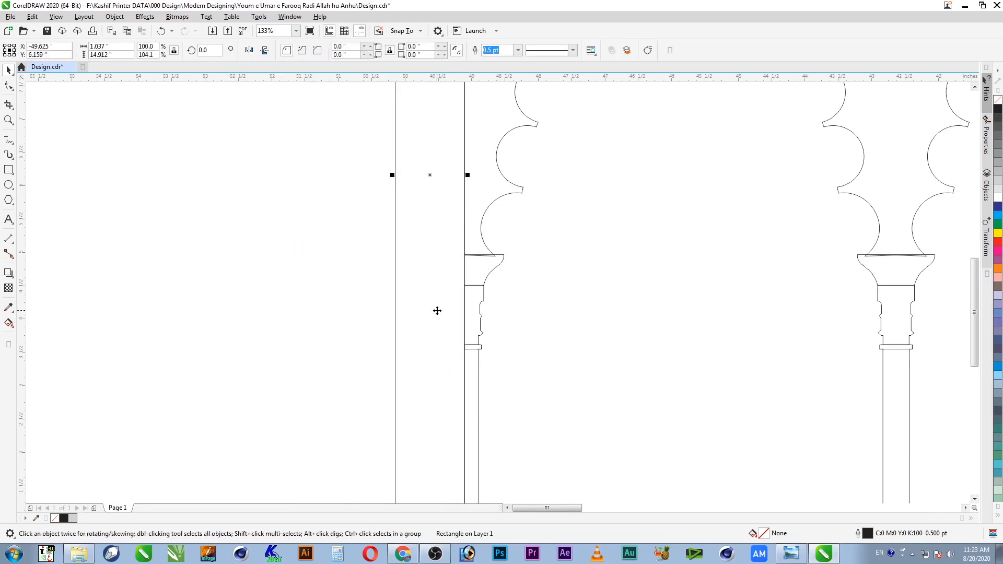
Step: Delete the cutting rectangle and save Design.cdr
{"action": "key", "text": "Delete"}
{"action": "key", "text": "F4"}
{"action": "key", "text": "z"}
{"action": "left_click_drag", "start_coordinate": [580, 223], "coordinate": [282, 389]}
{"action": "key", "text": "ctrl+s"}
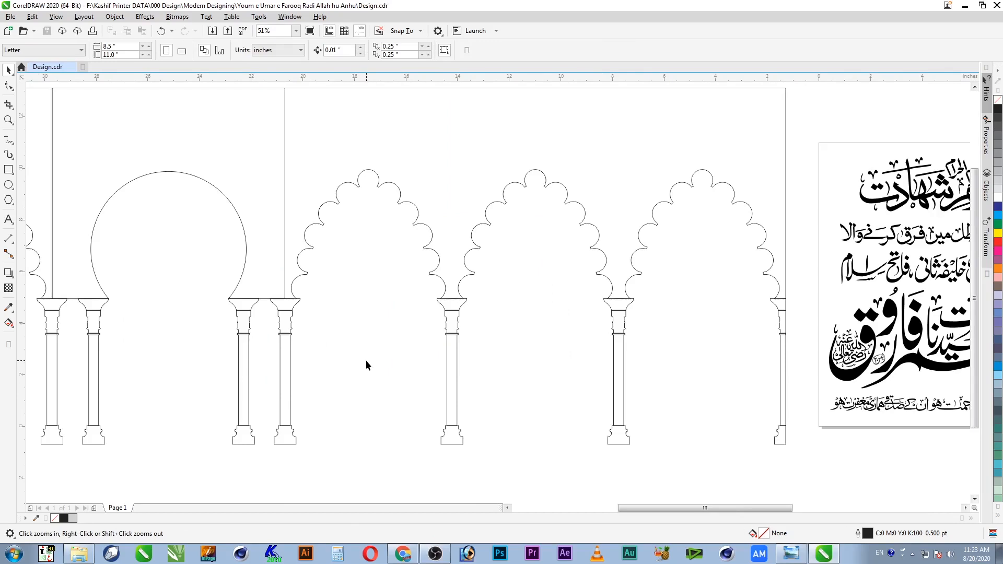
{"action": "right_click", "coordinate": [365, 360]}
{"action": "right_click", "coordinate": [475, 287]}
{"action": "left_click_drag", "start_coordinate": [548, 227], "coordinate": [358, 355]}
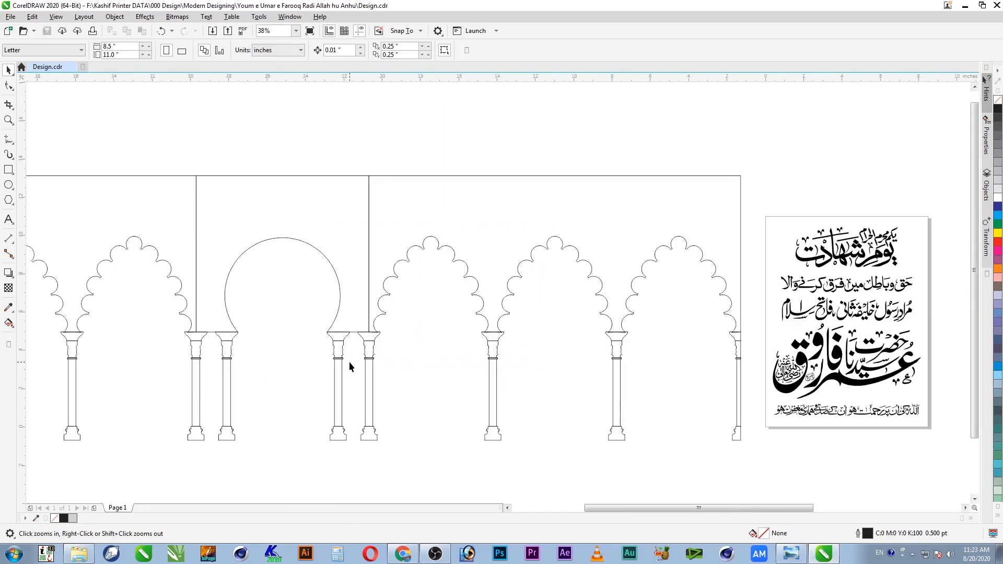
{"action": "key", "text": "space"}
{"action": "left_click", "coordinate": [740, 197]}
{"action": "left_click", "coordinate": [736, 365]}
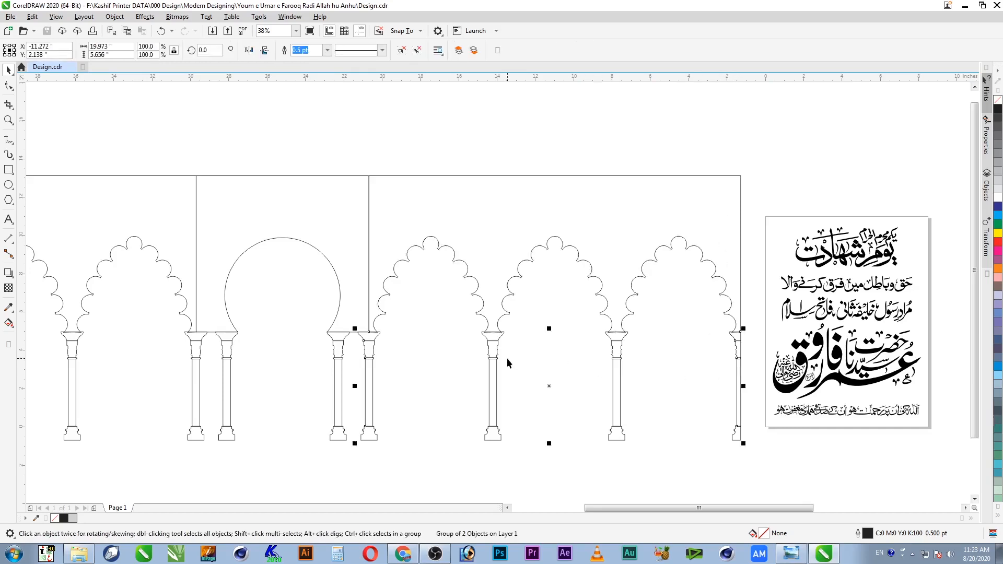
{"action": "left_click", "coordinate": [436, 337]}
{"action": "key", "text": "z"}
{"action": "left_click_drag", "start_coordinate": [336, 159], "coordinate": [489, 461]}
{"action": "key", "text": "space"}
{"action": "left_click", "coordinate": [385, 136]}
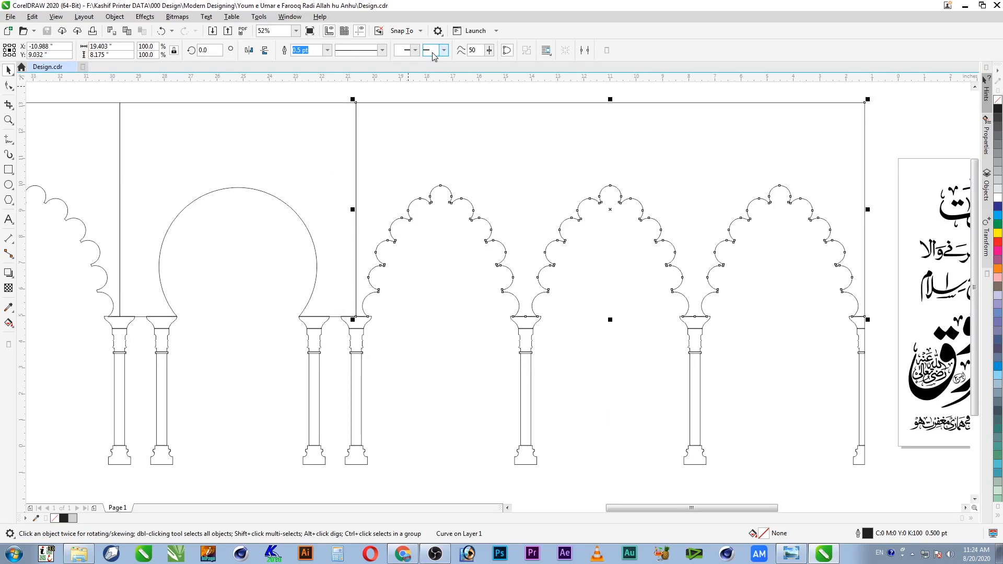
{"action": "left_click", "coordinate": [660, 90]}
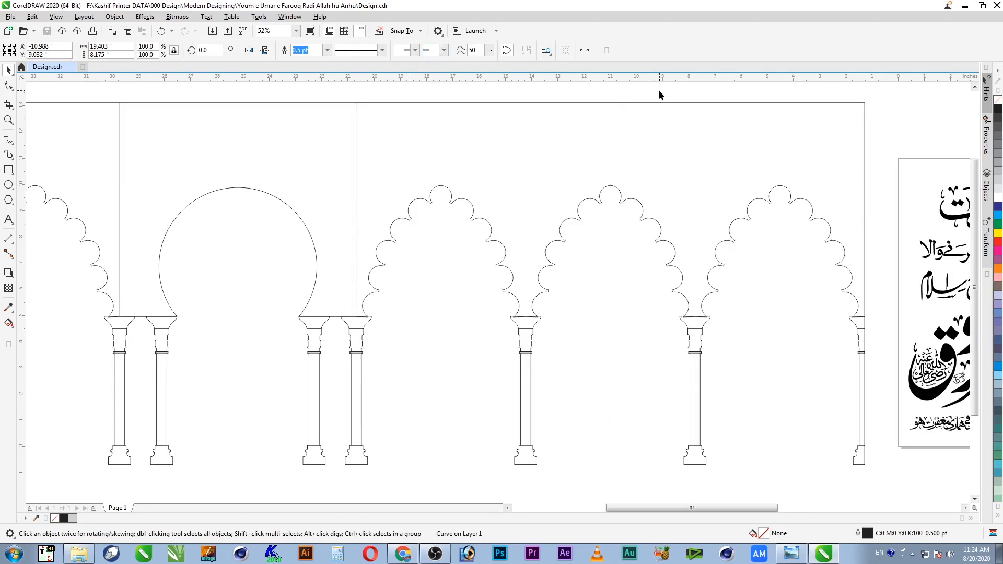
{"action": "left_click", "coordinate": [694, 232]}
{"action": "left_click", "coordinate": [530, 328]}
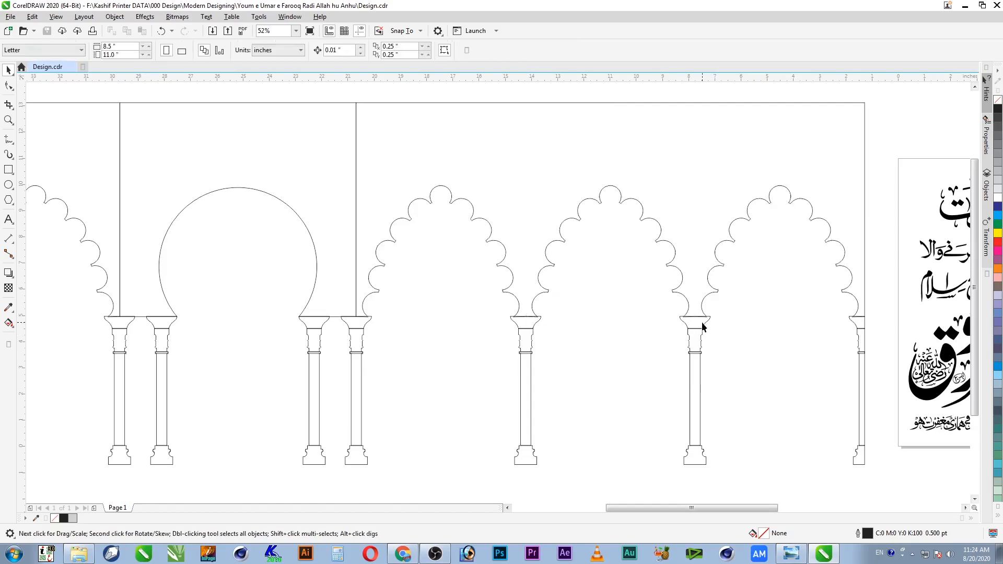
{"action": "key", "text": "Escape"}
Step: Fill the fourth pillar with the cyan palette colour
{"action": "key", "text": "z"}
{"action": "left_click_drag", "start_coordinate": [742, 300], "coordinate": [650, 462]}
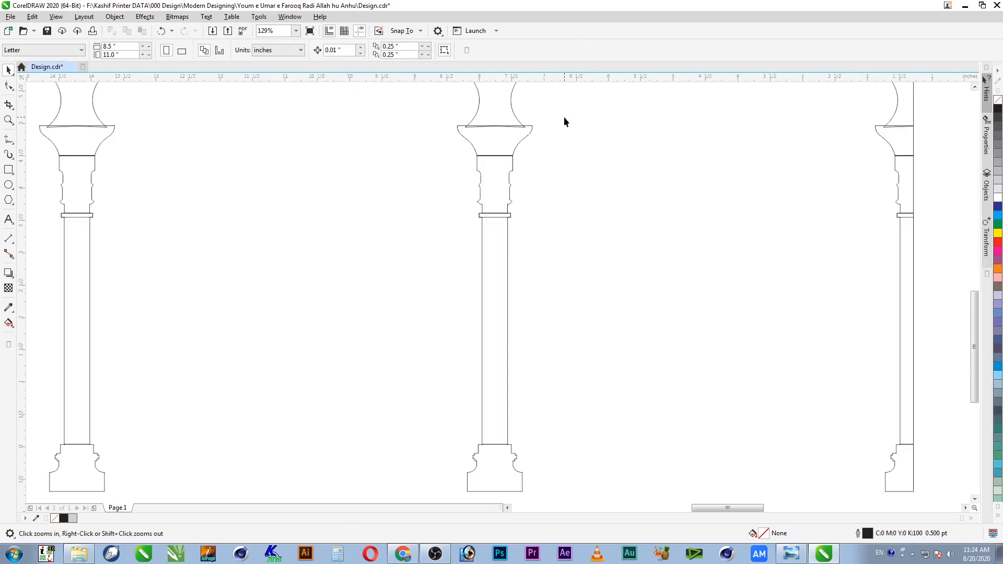
{"action": "right_click", "coordinate": [565, 114]}
{"action": "key", "text": "space"}
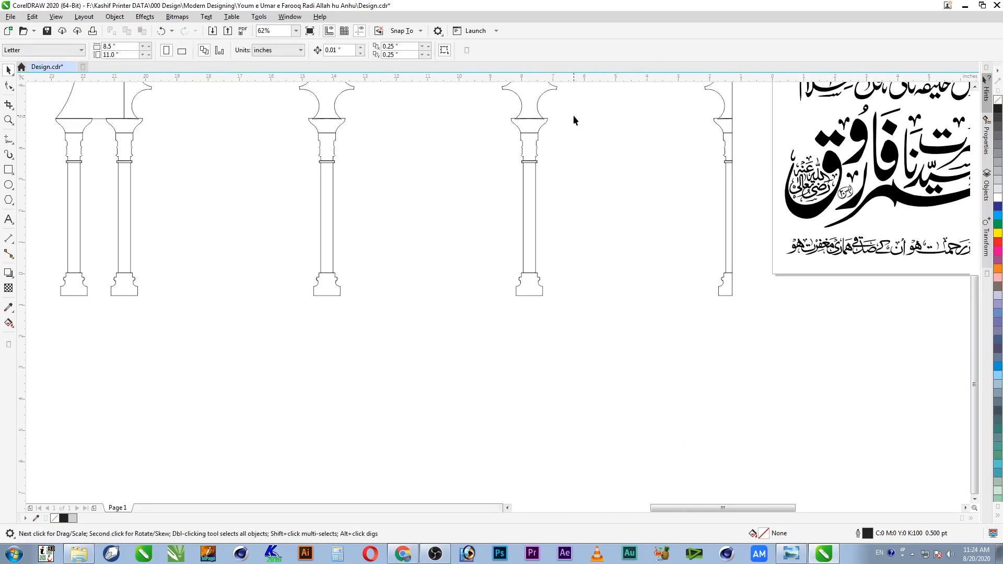
{"action": "left_click_drag", "start_coordinate": [578, 109], "coordinate": [483, 333]}
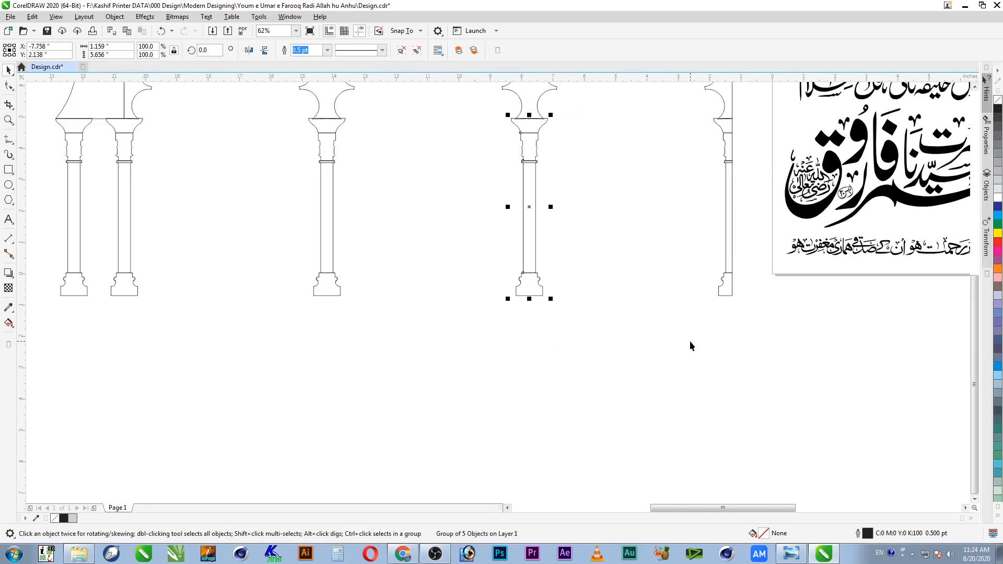
{"action": "key", "text": "shift+F2"}
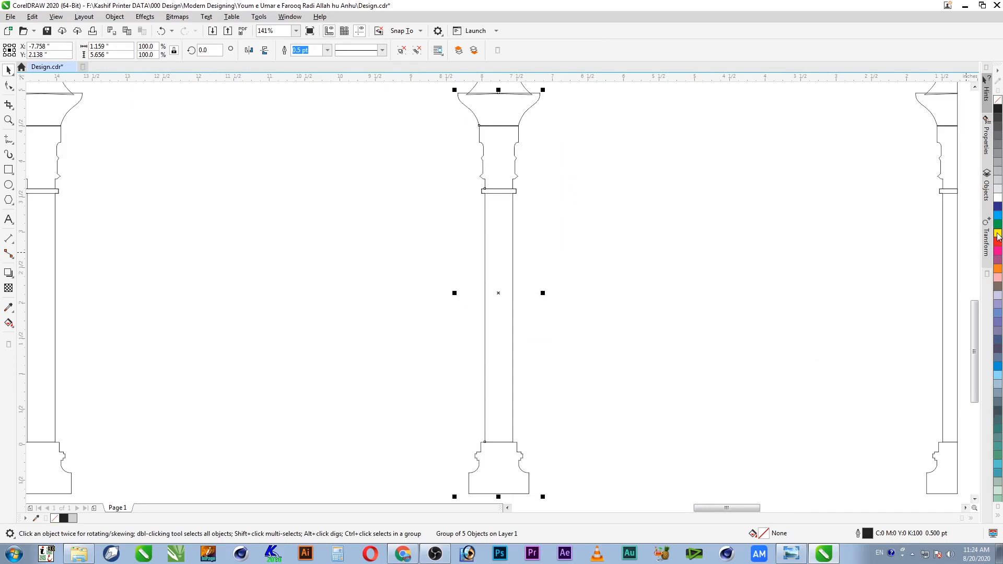
{"action": "left_click", "coordinate": [998, 215]}
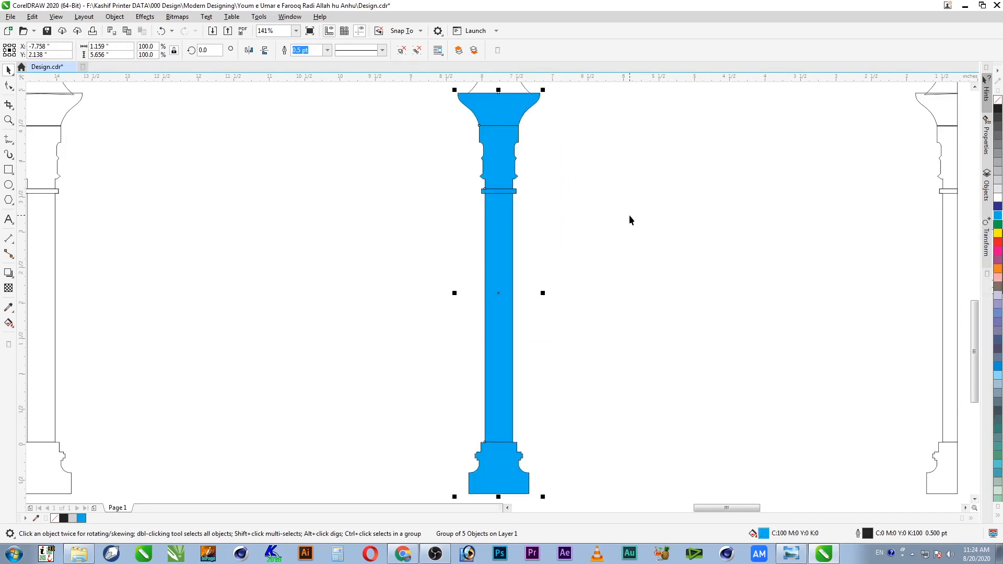
Step: Ungroup the blue pillar into its parts, inspect the capital, and save
{"action": "key", "text": "ctrl+u"}
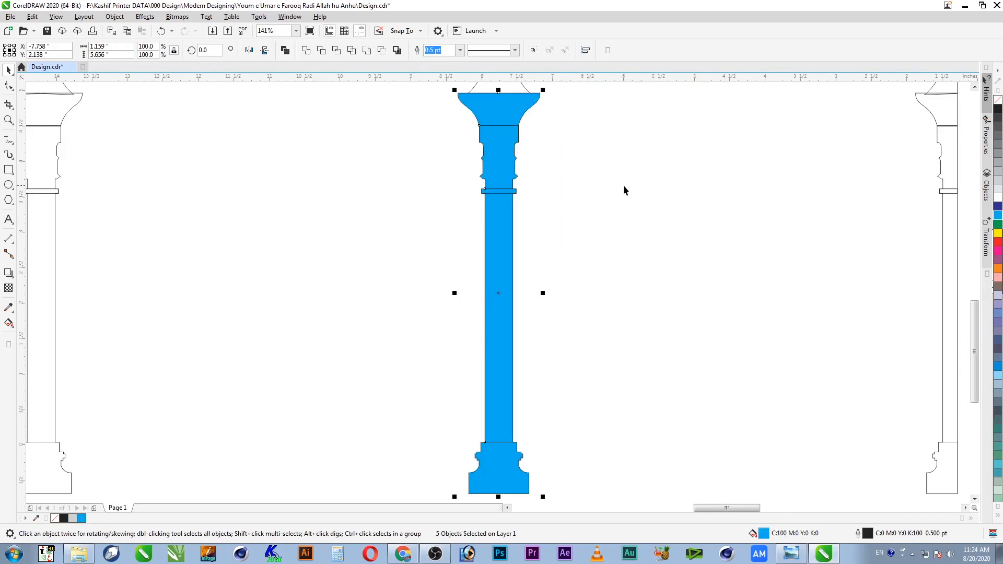
{"action": "left_click", "coordinate": [618, 173]}
{"action": "key", "text": "z"}
{"action": "left_click_drag", "start_coordinate": [551, 89], "coordinate": [442, 142]}
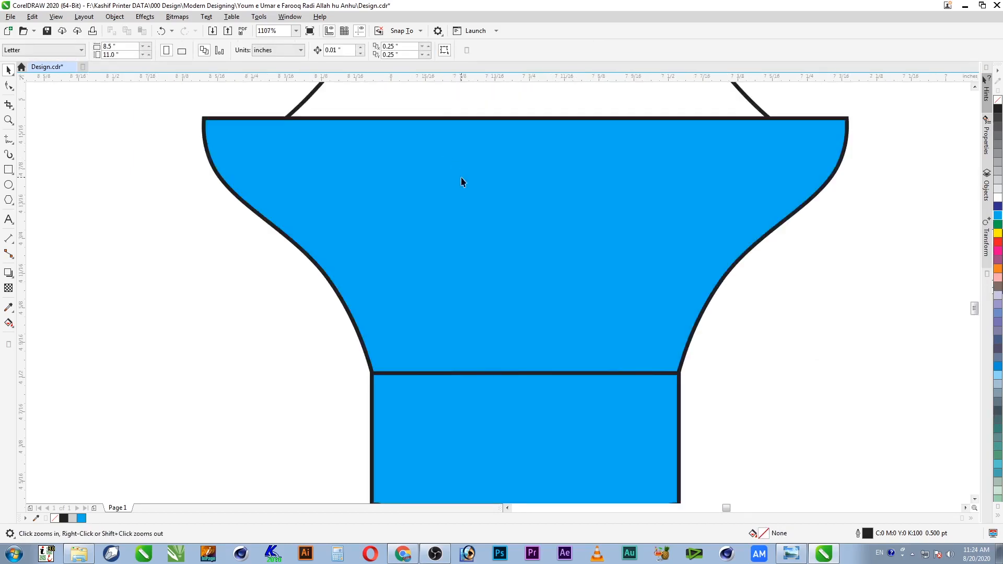
{"action": "key", "text": "space"}
{"action": "left_click", "coordinate": [574, 284]}
{"action": "scroll", "coordinate": [574, 282], "scroll_direction": "down", "scroll_amount": 2}
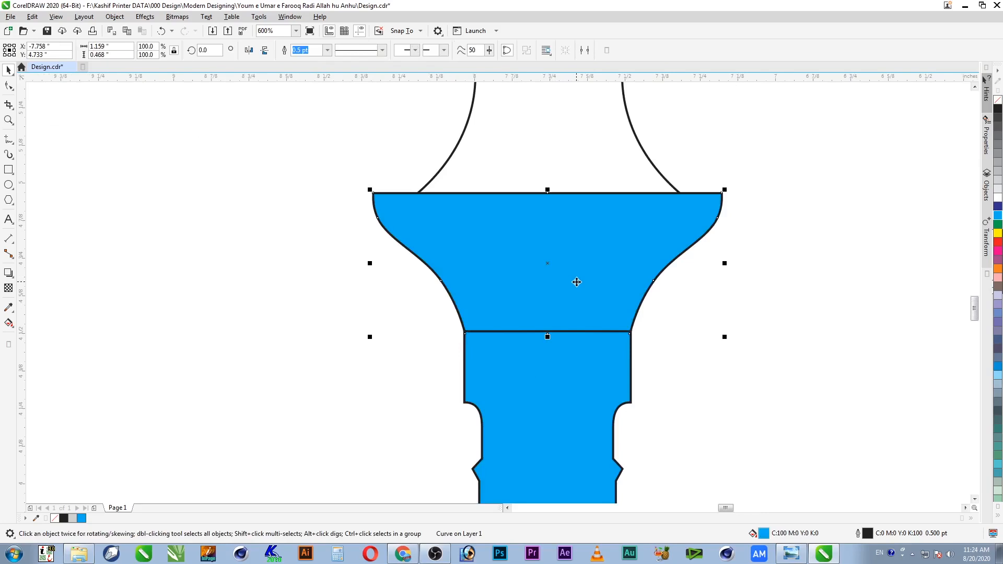
{"action": "key", "text": "ctrl+s"}
Step: Open the Modern Designing folder in Windows Explorer
{"action": "left_click", "coordinate": [81, 550]}
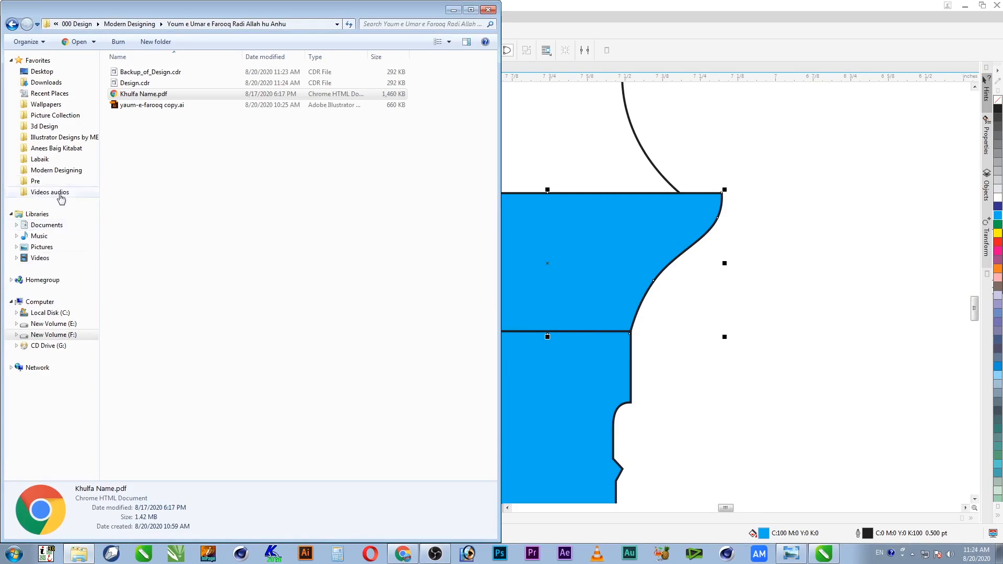
{"action": "left_click", "coordinate": [67, 172]}
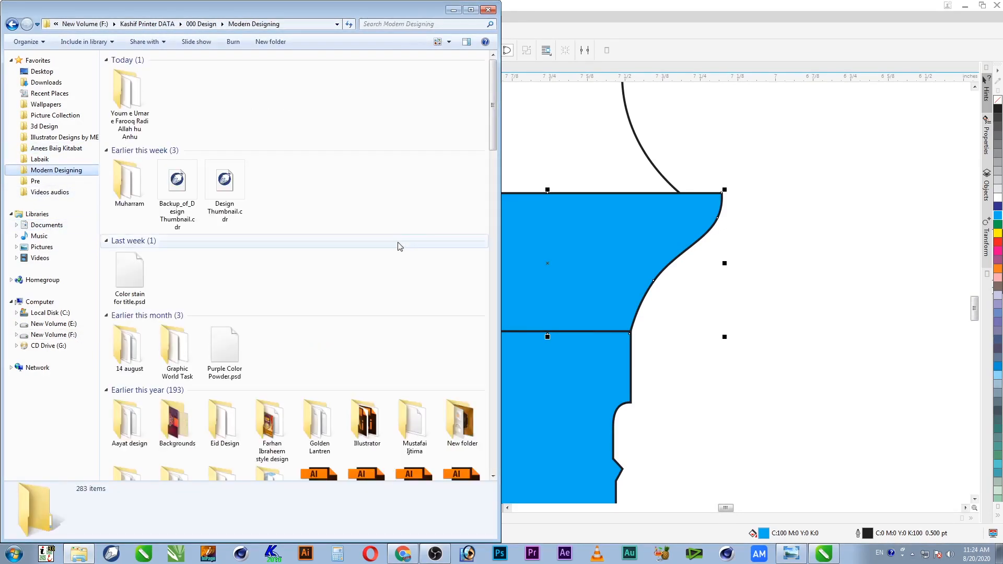
{"action": "left_click", "coordinate": [229, 200]}
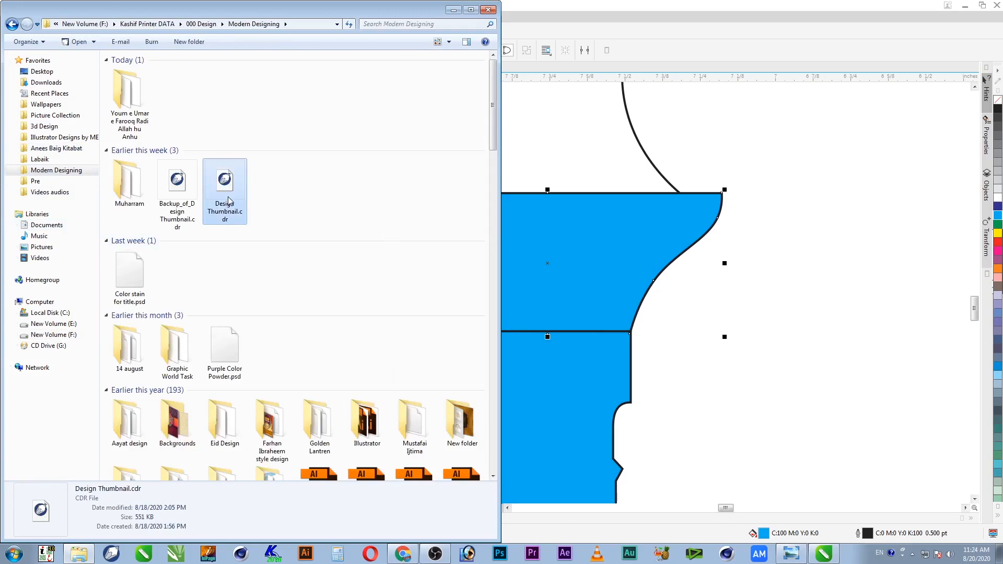
{"action": "key", "text": "b"}
{"action": "key", "text": "b"}
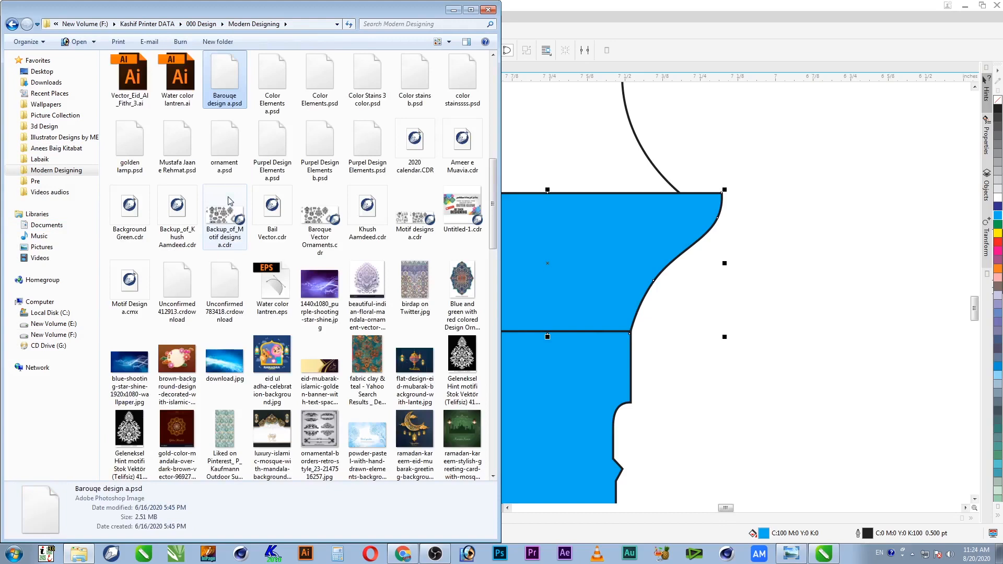
Step: Search 'baro' and drag Baroque Vector Ornaments.cdr onto the CorelDRAW canvas
{"action": "left_click", "coordinate": [432, 25]}
{"action": "type", "text": "bar"}
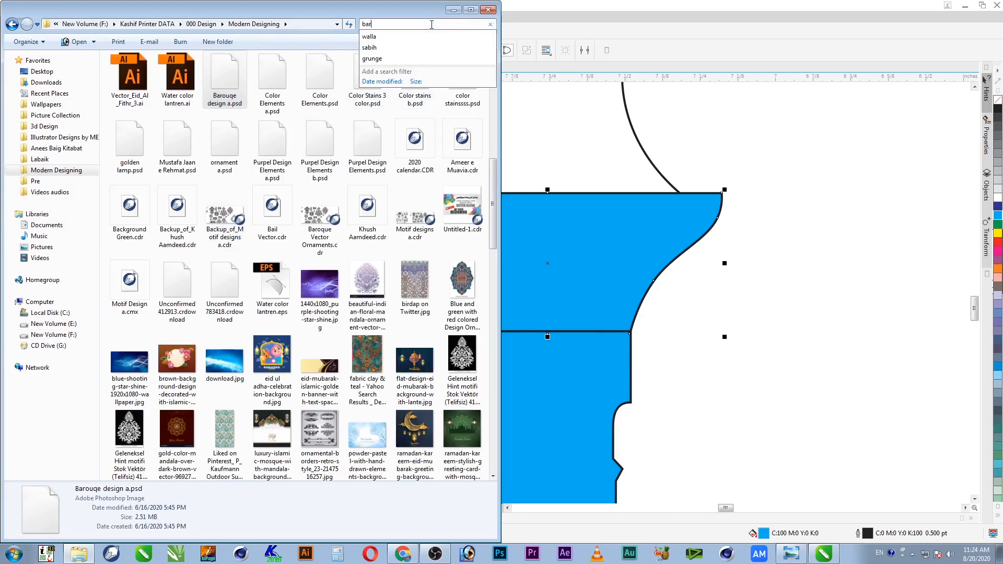
{"action": "type", "text": "o"}
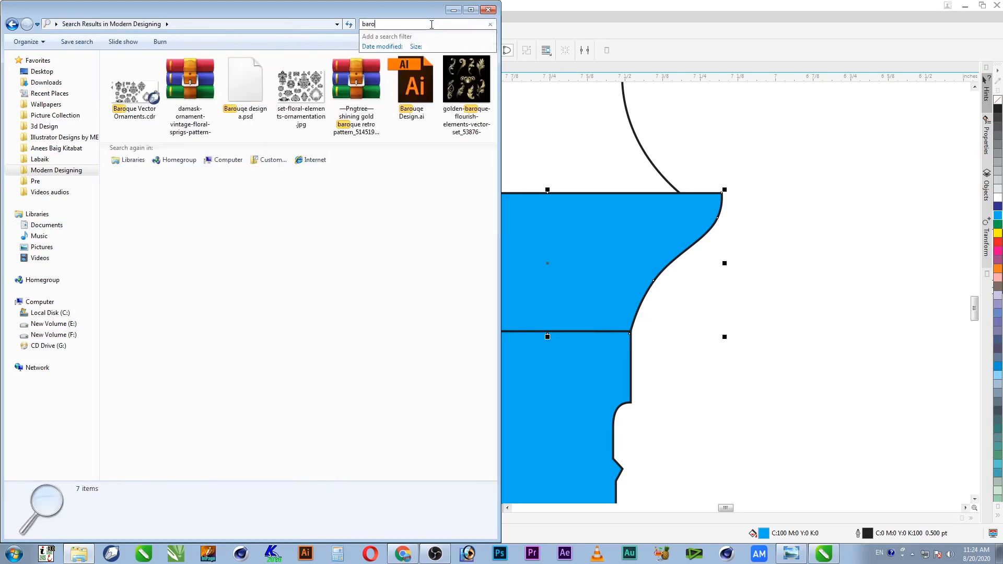
{"action": "left_click", "coordinate": [133, 102]}
{"action": "left_click_drag", "start_coordinate": [154, 113], "coordinate": [840, 268]}
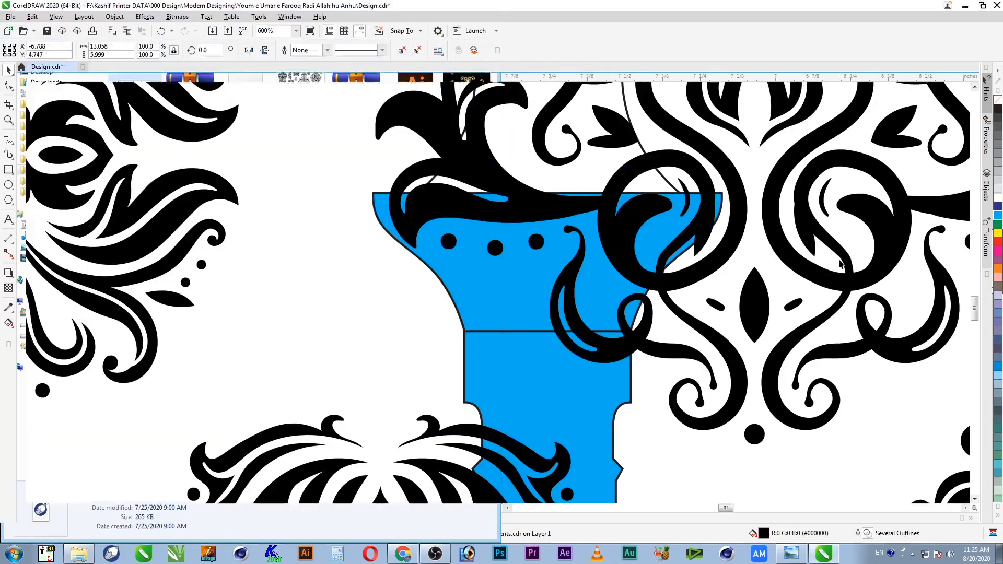
Step: Place the imported ornaments above the arches and move the small star aside
{"action": "key", "text": "F4"}
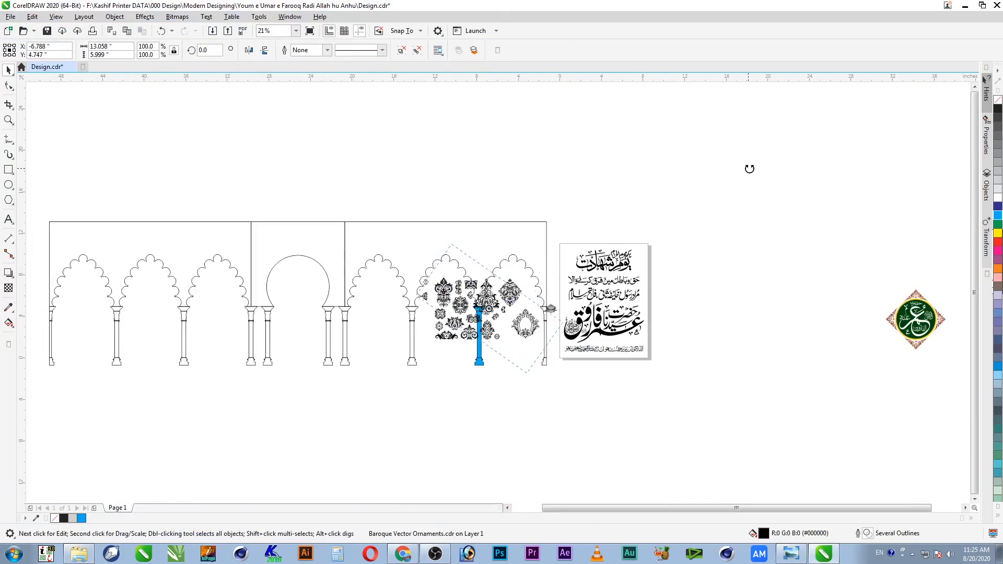
{"action": "left_click", "coordinate": [520, 313]}
{"action": "left_click_drag", "start_coordinate": [520, 312], "coordinate": [500, 172]}
{"action": "left_click_drag", "start_coordinate": [584, 130], "coordinate": [385, 201]}
{"action": "left_click", "coordinate": [600, 213]}
{"action": "key", "text": "ctrl+a"}
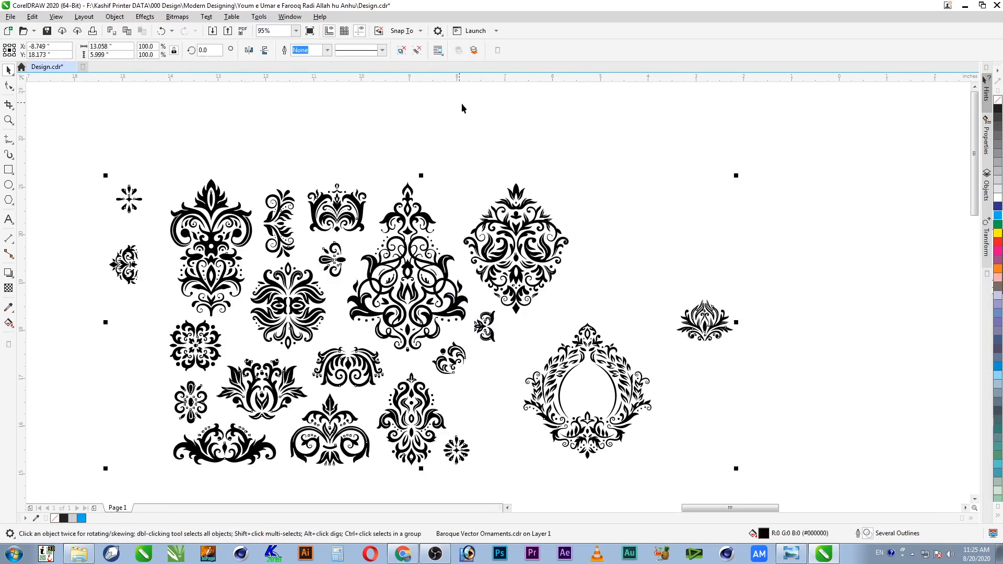
{"action": "left_click", "coordinate": [578, 196]}
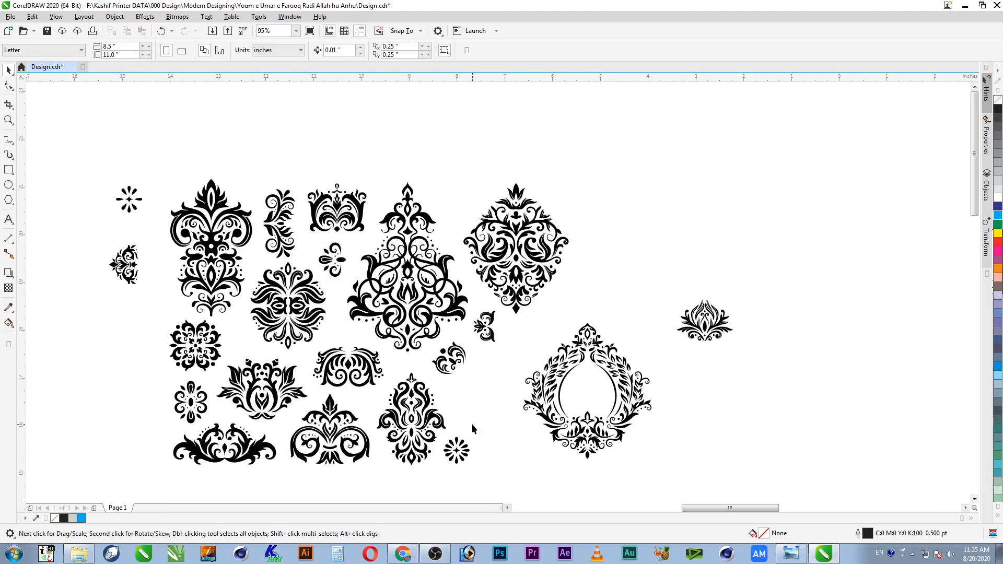
{"action": "left_click_drag", "start_coordinate": [455, 452], "coordinate": [679, 400]}
Step: Move the damask ornament onto the pillar top and shrink it
{"action": "left_click_drag", "start_coordinate": [440, 425], "coordinate": [466, 373]}
{"action": "scroll", "coordinate": [506, 439], "scroll_direction": "down", "scroll_amount": 5}
{"action": "scroll", "coordinate": [465, 373], "scroll_direction": "up", "scroll_amount": 5}
{"action": "left_click_drag", "start_coordinate": [479, 238], "coordinate": [549, 254]}
{"action": "left_click_drag", "start_coordinate": [567, 206], "coordinate": [486, 276]}
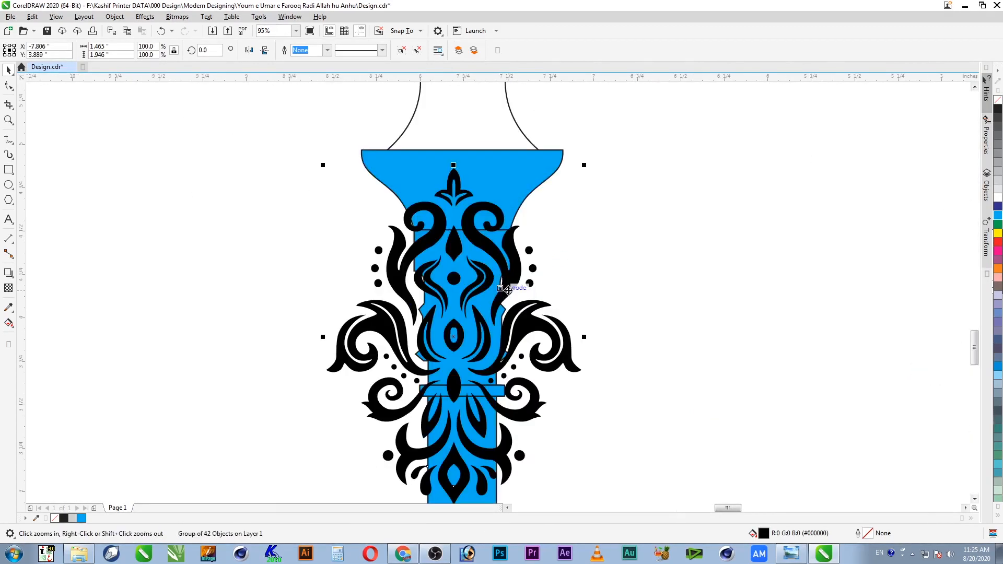
{"action": "left_click_drag", "start_coordinate": [584, 162], "coordinate": [517, 251]}
{"action": "left_click_drag", "start_coordinate": [509, 330], "coordinate": [510, 264]}
Step: Scale the damask ornament to 61.6% and centre it on the pillar
{"action": "left_click_drag", "start_coordinate": [530, 355], "coordinate": [561, 398]}
{"action": "left_click", "coordinate": [473, 411], "text": "shift"}
{"action": "key", "text": "c"}
{"action": "left_click", "coordinate": [473, 412], "text": "shift"}
{"action": "left_click", "coordinate": [615, 296]}
{"action": "left_click", "coordinate": [537, 293]}
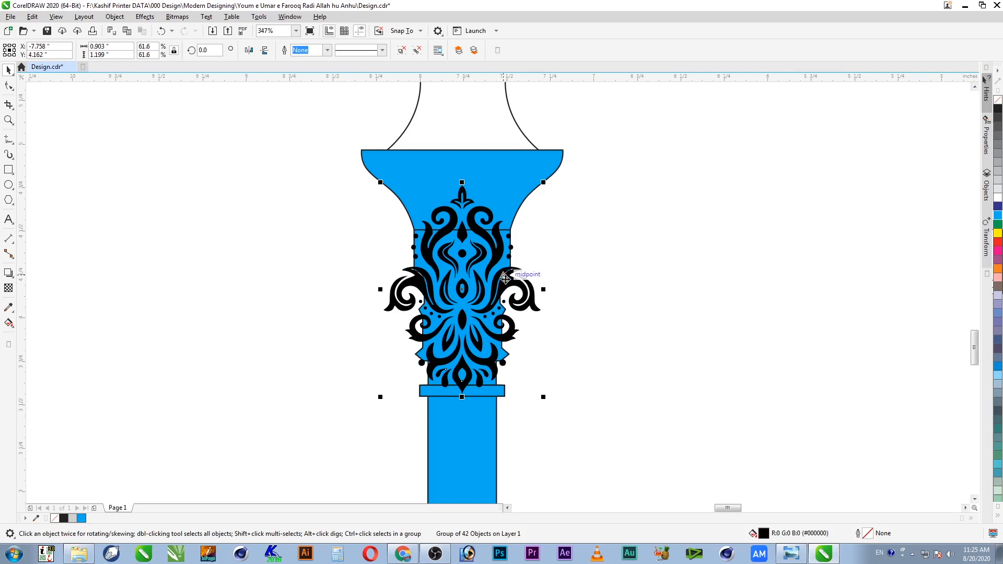
Step: PowerClip the black baroque ornament group inside the blue neck section beneath the capital
{"action": "right_click", "coordinate": [506, 278]}
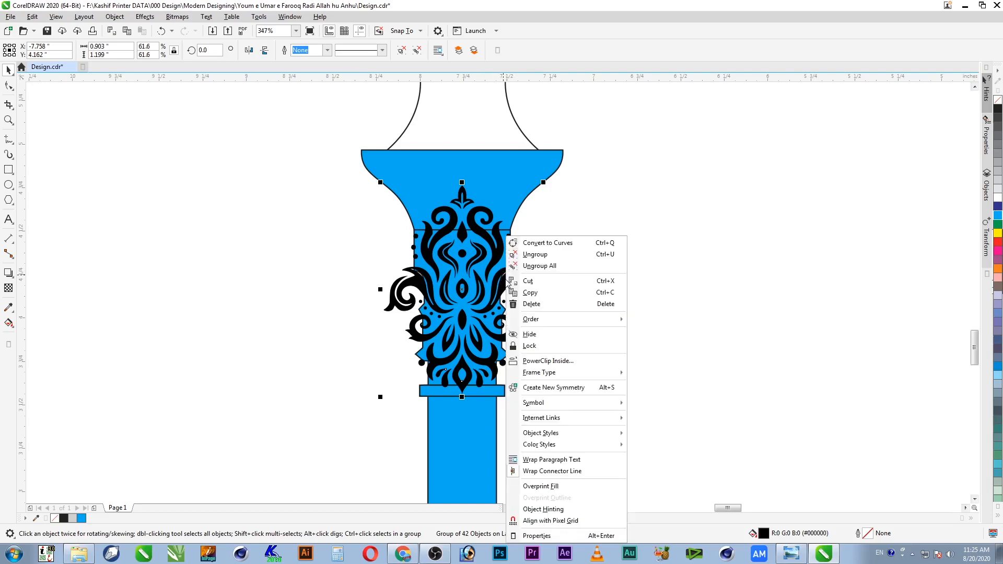
{"action": "left_click", "coordinate": [549, 361]}
{"action": "left_click", "coordinate": [487, 341]}
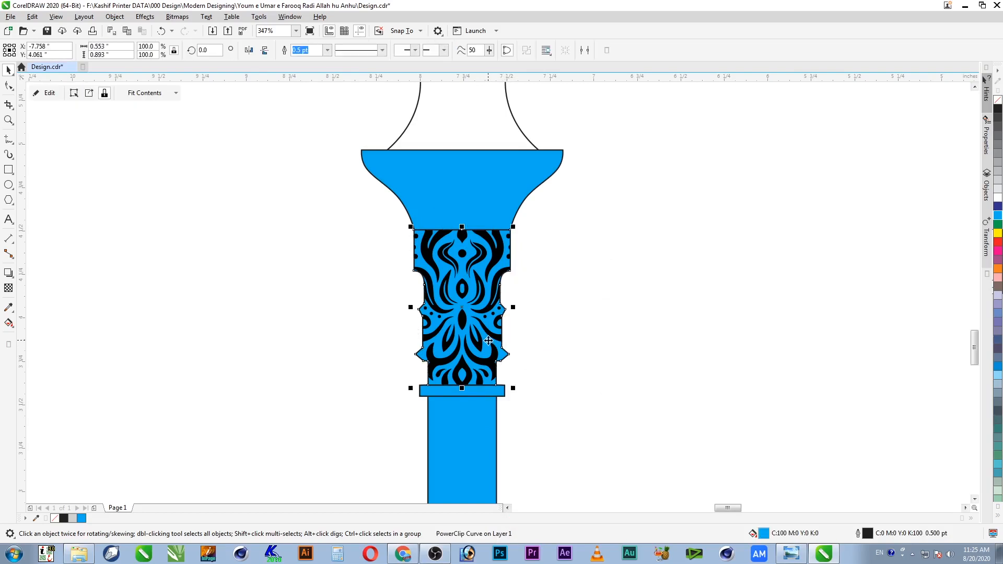
{"action": "left_click", "coordinate": [540, 355]}
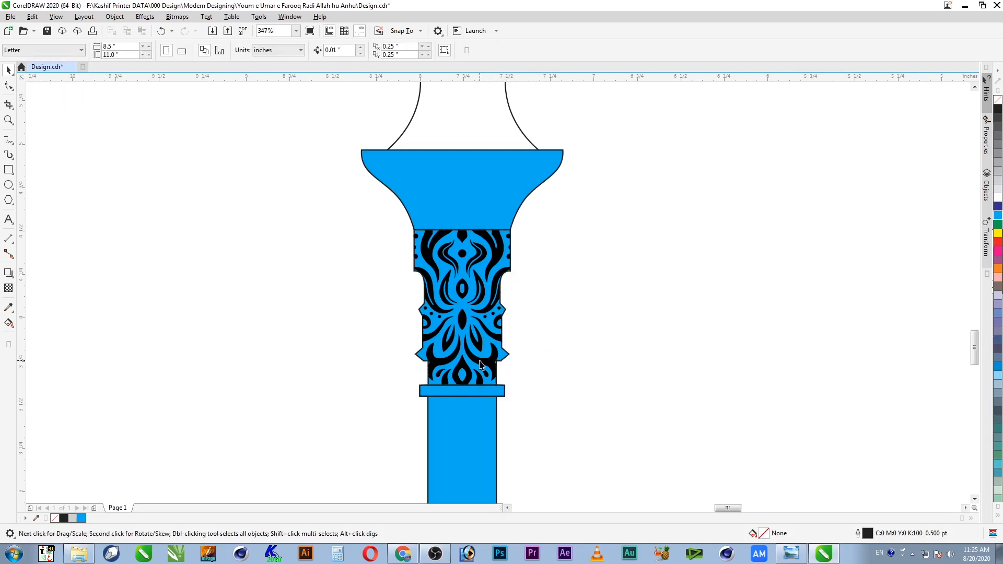
{"action": "left_click", "coordinate": [480, 364]}
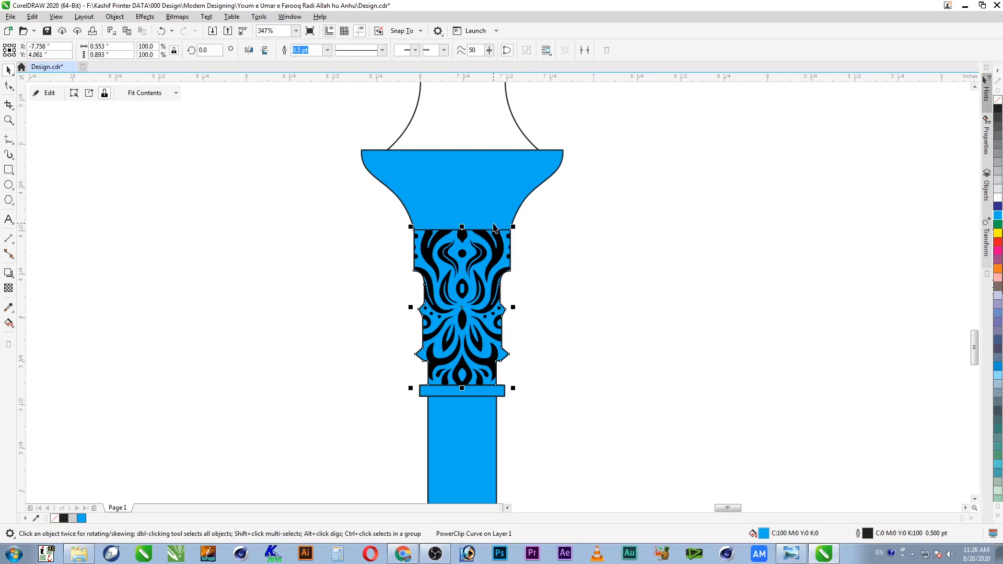
{"action": "left_click", "coordinate": [475, 205]}
{"action": "scroll", "coordinate": [475, 206], "scroll_direction": "down", "scroll_amount": 3}
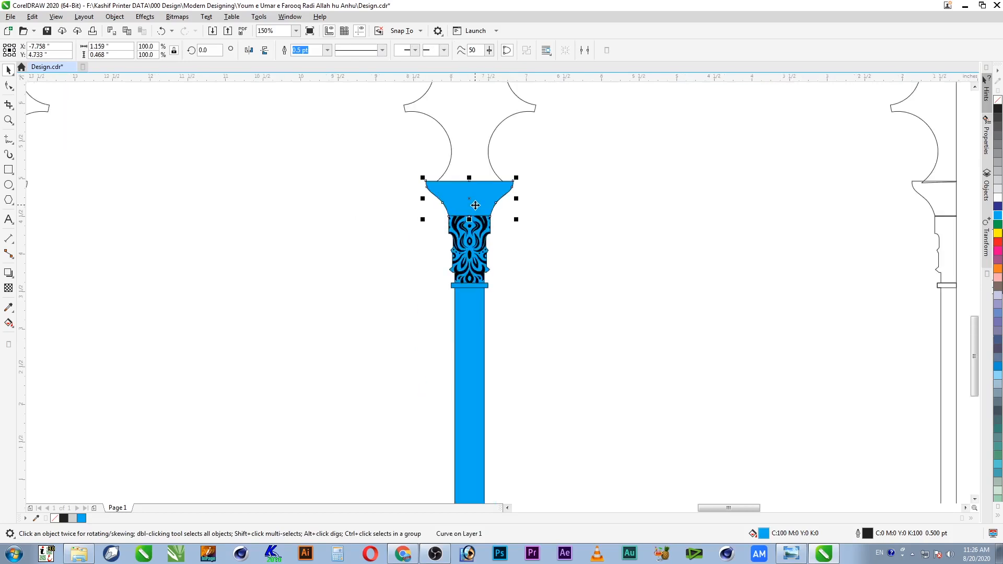
Step: Move the fleur ornament aside and bring the wide scroll ornament down beside the column
{"action": "key", "text": "F4"}
{"action": "key", "text": "F2"}
{"action": "left_click_drag", "start_coordinate": [575, 190], "coordinate": [394, 285]}
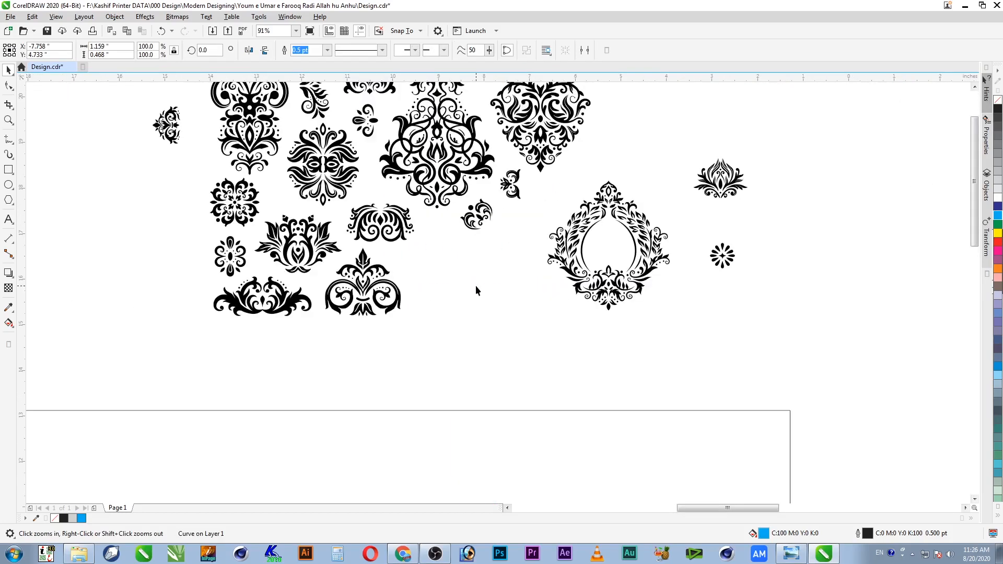
{"action": "left_click_drag", "start_coordinate": [429, 339], "coordinate": [320, 247]}
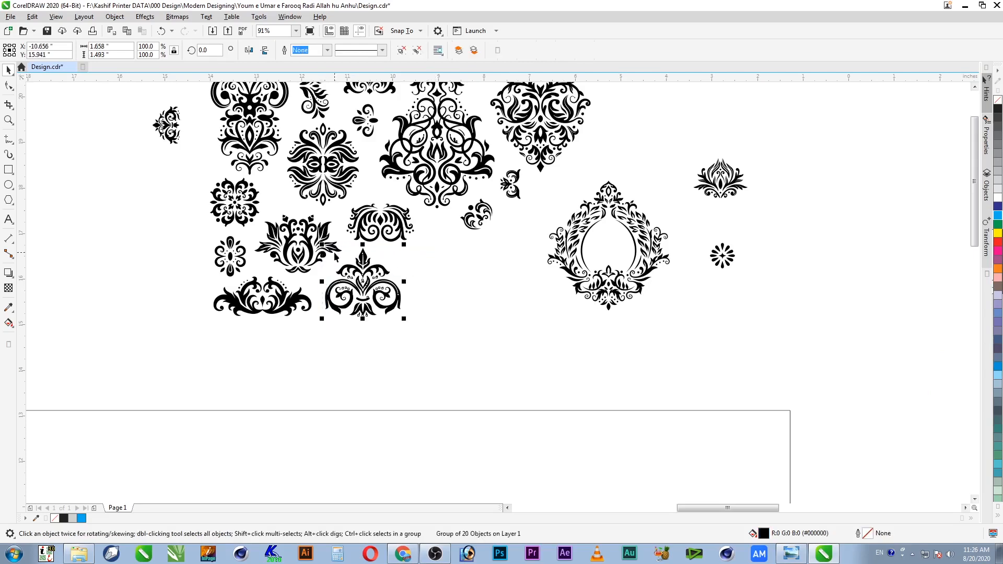
{"action": "left_click_drag", "start_coordinate": [380, 270], "coordinate": [484, 316]}
{"action": "left_click_drag", "start_coordinate": [340, 324], "coordinate": [276, 363]}
{"action": "scroll", "coordinate": [412, 223], "scroll_direction": "down", "scroll_amount": 5}
{"action": "scroll", "coordinate": [466, 302], "scroll_direction": "up", "scroll_amount": 3}
{"action": "left_click_drag", "start_coordinate": [389, 180], "coordinate": [566, 416]}
{"action": "scroll", "coordinate": [427, 452], "scroll_direction": "up", "scroll_amount": 4}
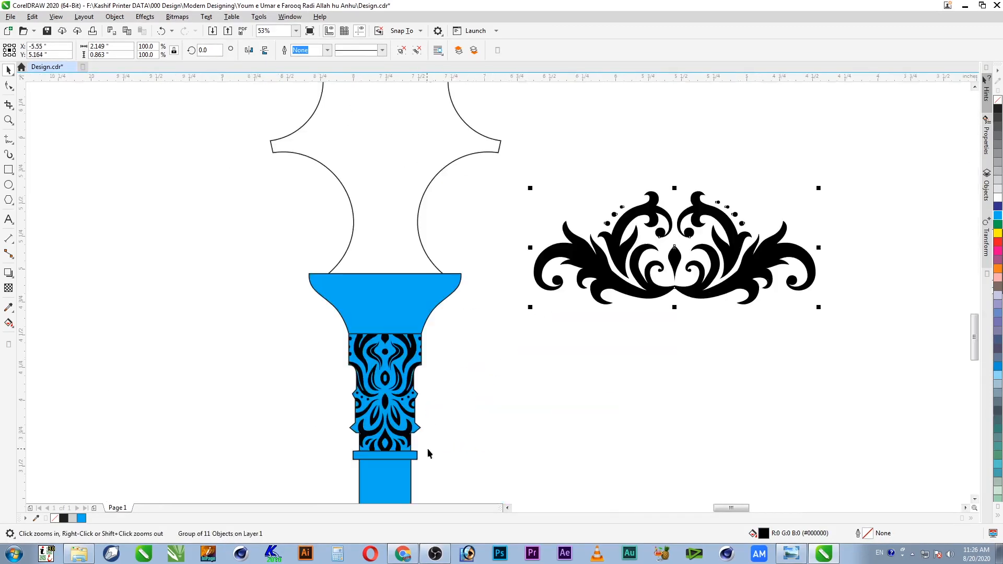
Step: Place the scroll ornament over the capital, flip it vertically and scale it to about 64%
{"action": "left_click_drag", "start_coordinate": [731, 303], "coordinate": [461, 353]}
{"action": "left_click_drag", "start_coordinate": [542, 362], "coordinate": [478, 363]}
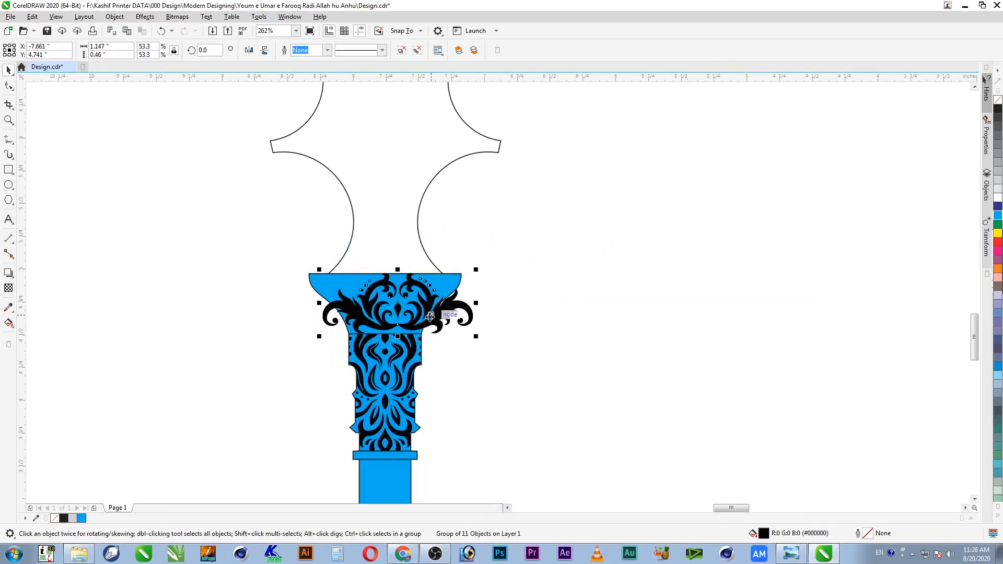
{"action": "left_click", "coordinate": [265, 50]}
{"action": "left_click_drag", "start_coordinate": [450, 303], "coordinate": [419, 294]}
{"action": "left_click_drag", "start_coordinate": [445, 330], "coordinate": [476, 340]}
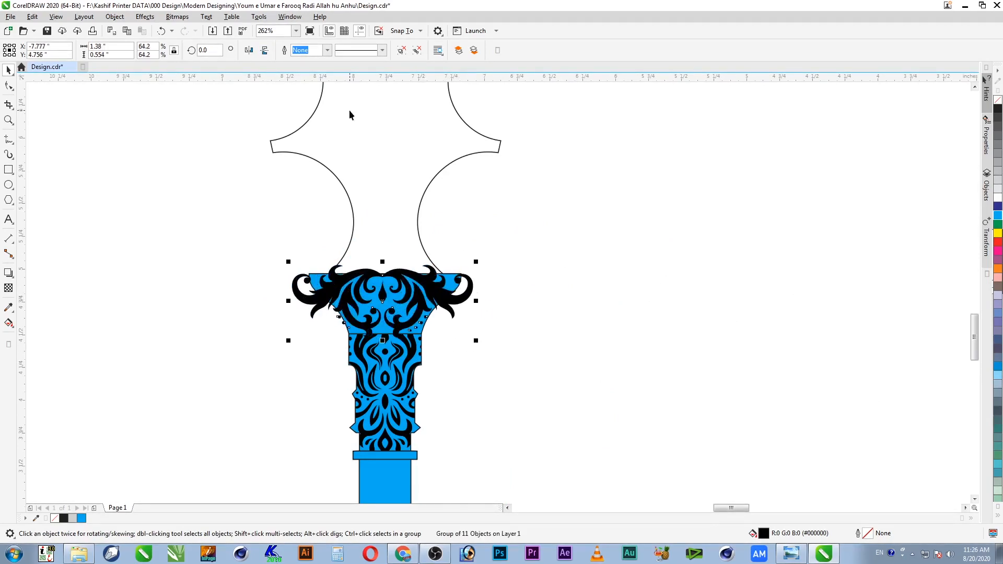
Step: Turn off snapping to objects and centre the scroll ornament on the blue capital
{"action": "left_click", "coordinate": [401, 33]}
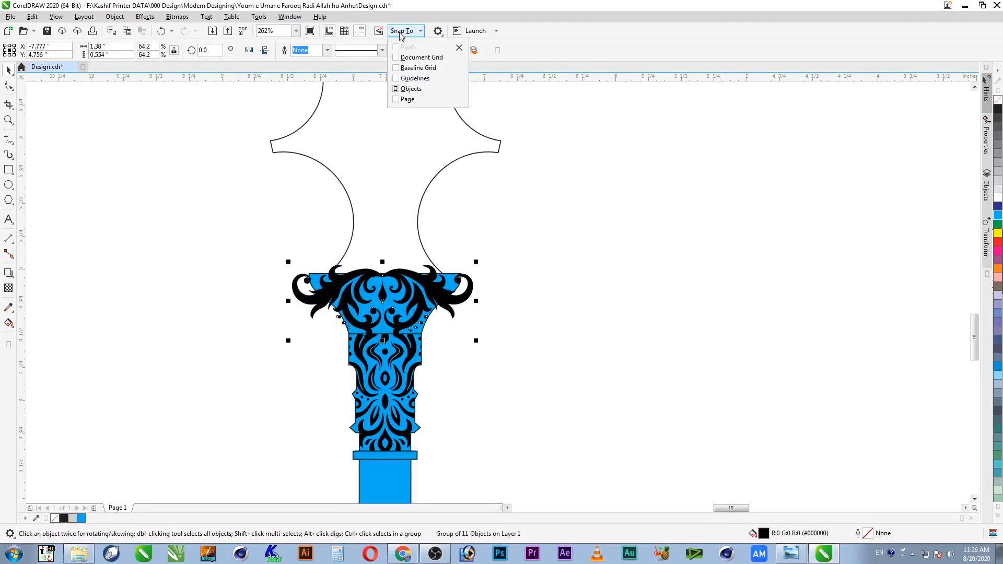
{"action": "left_click", "coordinate": [396, 89]}
{"action": "left_click", "coordinate": [582, 34]}
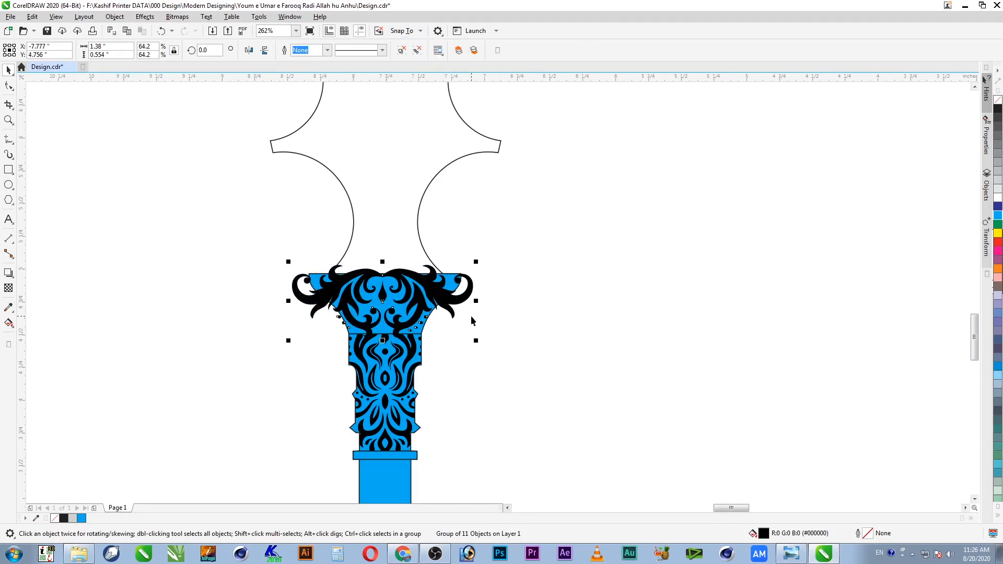
{"action": "left_click", "coordinate": [391, 301], "text": "shift"}
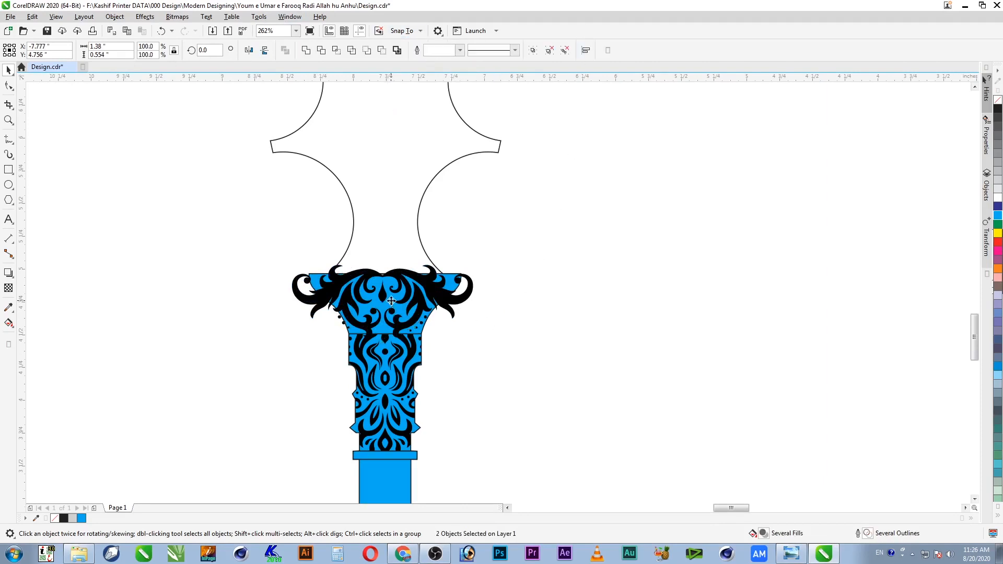
{"action": "key", "text": "c"}
{"action": "key", "text": "Escape"}
Step: PowerClip the flipped scroll ornament inside the blue capital and zoom to check it
{"action": "key", "text": "F2"}
{"action": "left_click_drag", "start_coordinate": [501, 241], "coordinate": [242, 380]}
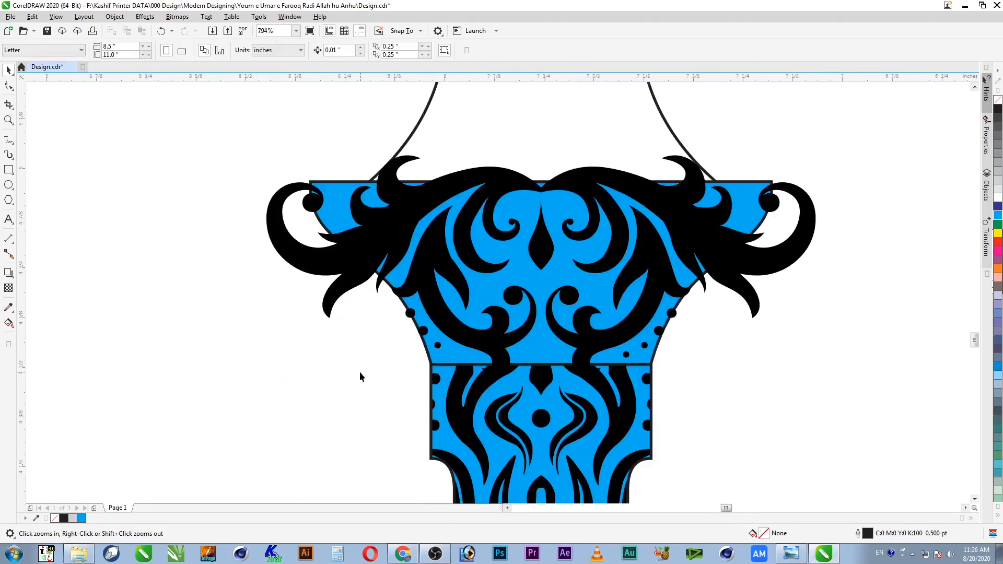
{"action": "left_click", "coordinate": [732, 266]}
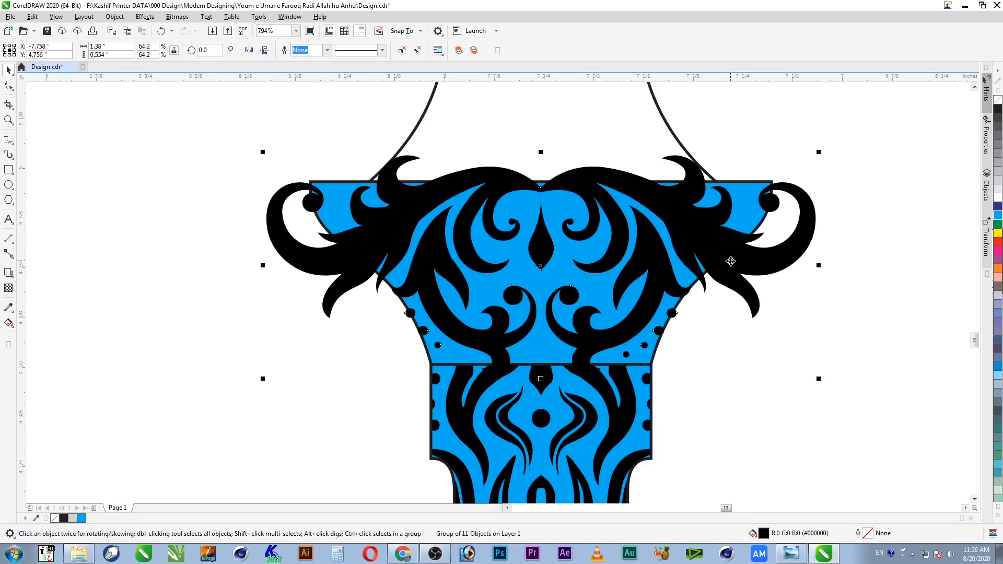
{"action": "right_click", "coordinate": [731, 261]}
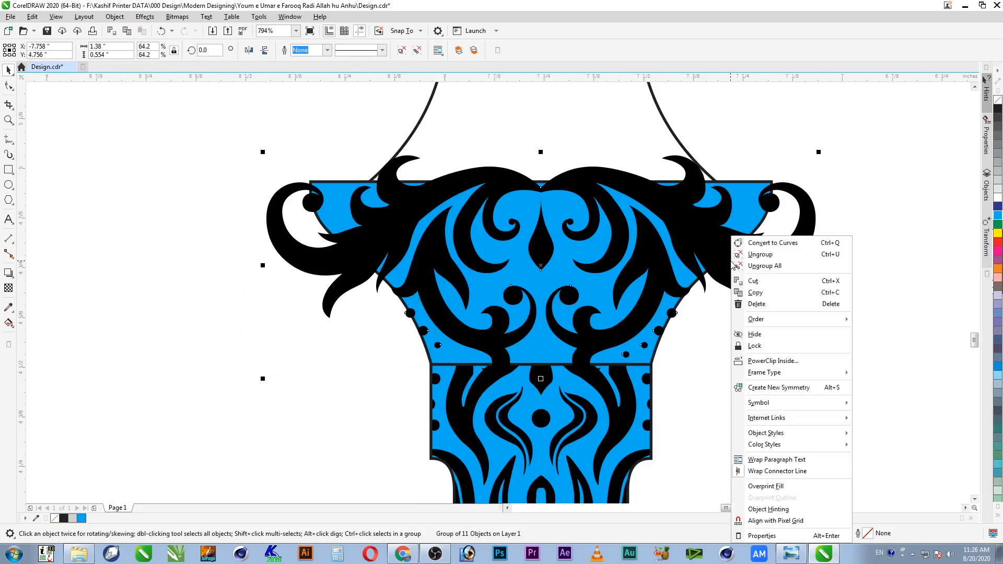
{"action": "left_click", "coordinate": [788, 362]}
{"action": "left_click", "coordinate": [737, 220]}
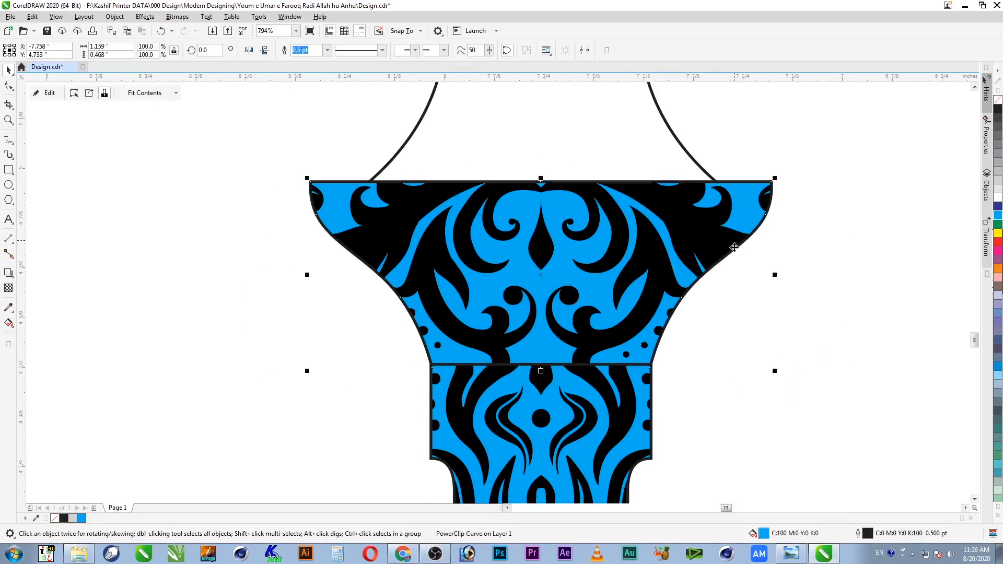
{"action": "left_click", "coordinate": [662, 397]}
{"action": "scroll", "coordinate": [663, 397], "scroll_direction": "down", "scroll_amount": 5}
{"action": "key", "text": "F2"}
{"action": "left_click_drag", "start_coordinate": [714, 326], "coordinate": [532, 493]}
{"action": "key", "text": "F4"}
{"action": "left_click_drag", "start_coordinate": [499, 334], "coordinate": [452, 414]}
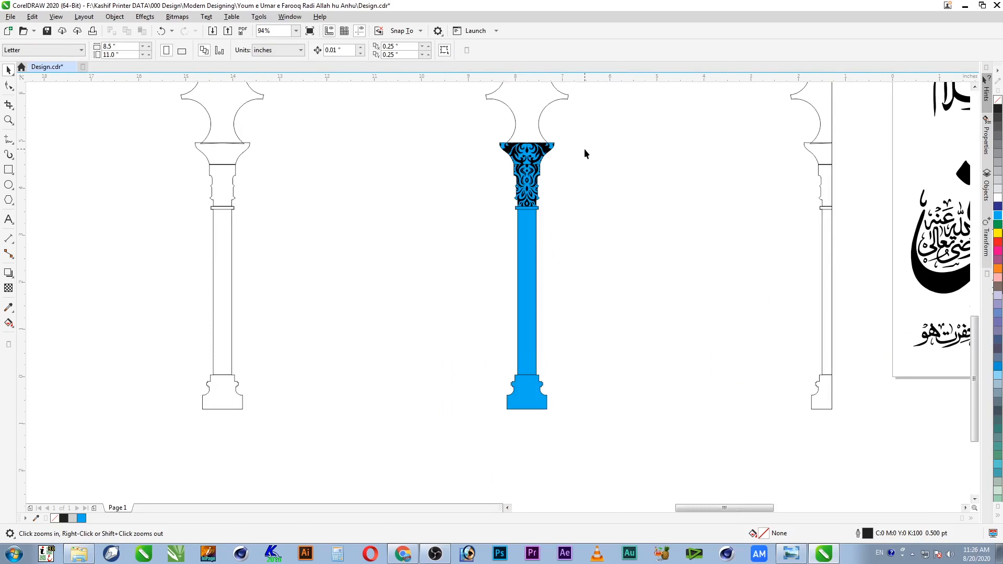
Step: Move the small floral ornament onto the blue shaft and scale it to 36.6%
{"action": "left_click_drag", "start_coordinate": [558, 200], "coordinate": [444, 231]}
{"action": "key", "text": "space"}
{"action": "left_click", "coordinate": [722, 243]}
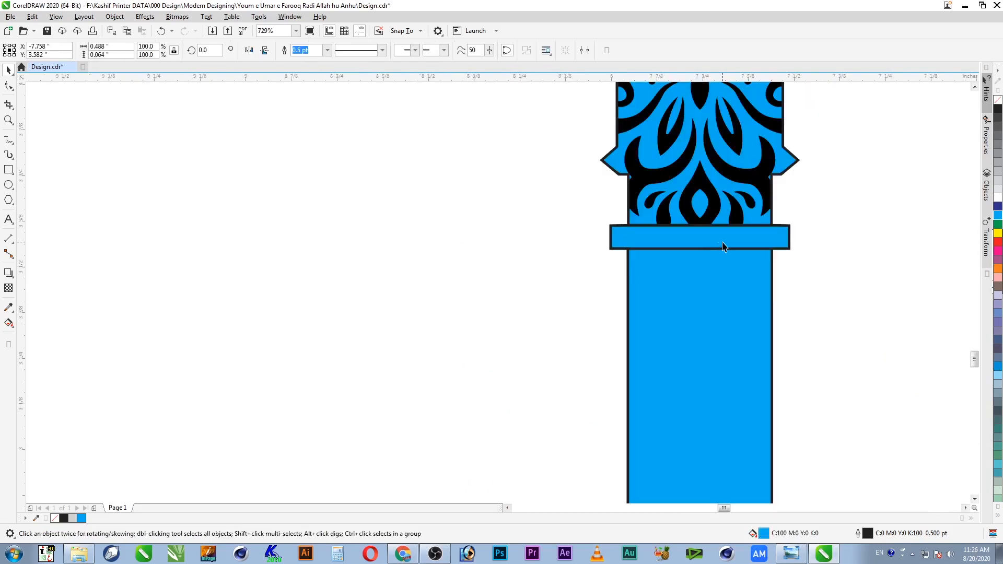
{"action": "key", "text": "F4"}
{"action": "key", "text": "z"}
{"action": "left_click_drag", "start_coordinate": [586, 179], "coordinate": [445, 419]}
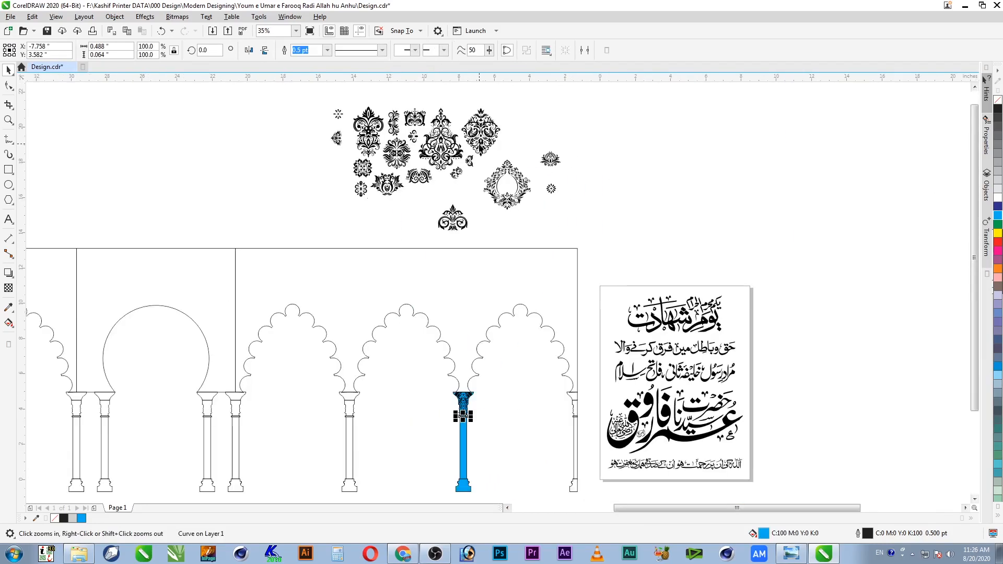
{"action": "left_click", "coordinate": [366, 173]}
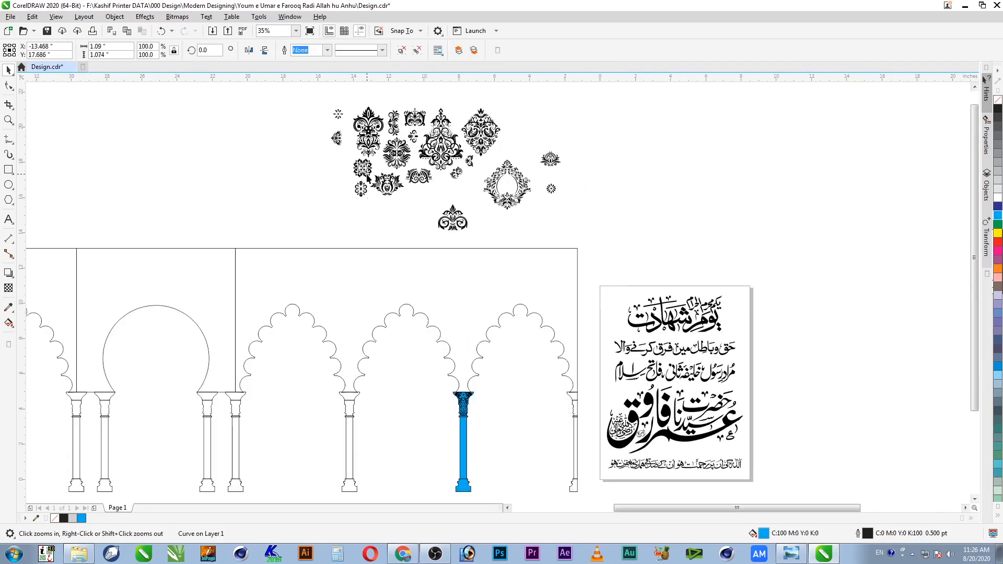
{"action": "left_click_drag", "start_coordinate": [362, 167], "coordinate": [511, 468]}
{"action": "key", "text": "F2"}
{"action": "left_click_drag", "start_coordinate": [347, 288], "coordinate": [444, 205]}
Step: Reposition the shrunken floral ornament on the shaft
{"action": "left_click", "coordinate": [365, 183]}
{"action": "key", "text": "F2"}
{"action": "left_click_drag", "start_coordinate": [376, 152], "coordinate": [506, 260]}
{"action": "left_click", "coordinate": [519, 202]}
{"action": "left_click_drag", "start_coordinate": [519, 201], "coordinate": [525, 361]}
{"action": "scroll", "coordinate": [567, 406], "scroll_direction": "down", "scroll_amount": 3}
{"action": "key", "text": "z"}
{"action": "left_click_drag", "start_coordinate": [586, 315], "coordinate": [465, 489]}
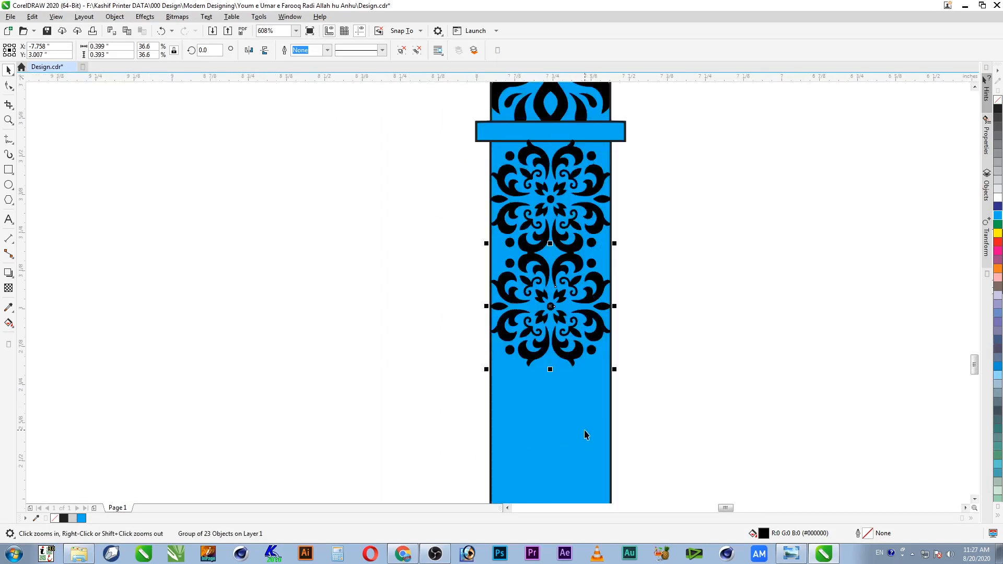
Step: Repeat the floral ornament down the shaft and select all ten copies
{"action": "key", "text": "ctrl+r"}
{"action": "key", "text": "ctrl+r"}
{"action": "key", "text": "F4"}
{"action": "key", "text": "z"}
{"action": "left_click_drag", "start_coordinate": [544, 356], "coordinate": [442, 420]}
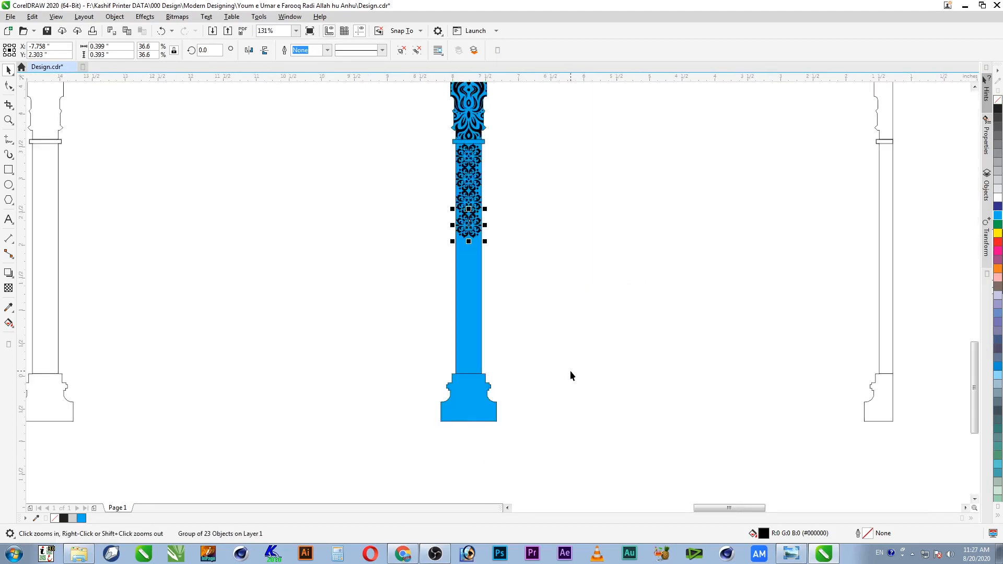
{"action": "key", "text": "ctrl+r"}
{"action": "key", "text": "ctrl+r"}
{"action": "key", "text": "ctrl+r"}
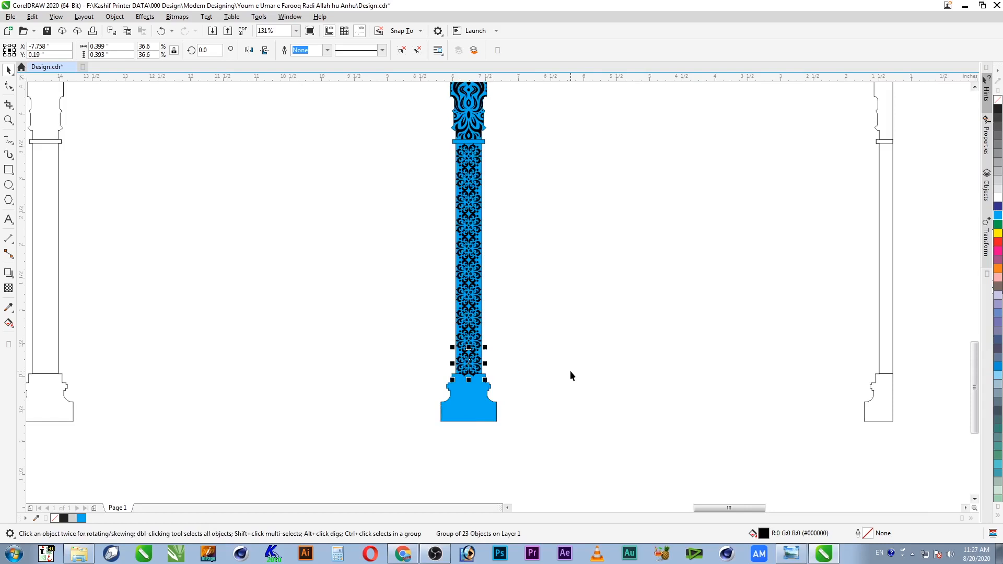
{"action": "left_click", "coordinate": [477, 337], "text": "shift"}
{"action": "left_click", "coordinate": [480, 318], "text": "shift"}
{"action": "left_click", "coordinate": [479, 301], "text": "shift"}
{"action": "left_click", "coordinate": [479, 255], "text": "shift"}
{"action": "left_click", "coordinate": [479, 235], "text": "shift"}
{"action": "left_click", "coordinate": [478, 219], "text": "shift"}
{"action": "left_click", "coordinate": [477, 205], "text": "shift"}
{"action": "left_click", "coordinate": [479, 188], "text": "shift"}
{"action": "left_click", "coordinate": [479, 157], "text": "shift"}
Step: Group the ten stacked ornaments and PowerClip them inside the blue shaft
{"action": "key", "text": "ctrl+g"}
{"action": "key", "text": "z"}
{"action": "left_click_drag", "start_coordinate": [503, 132], "coordinate": [428, 215]}
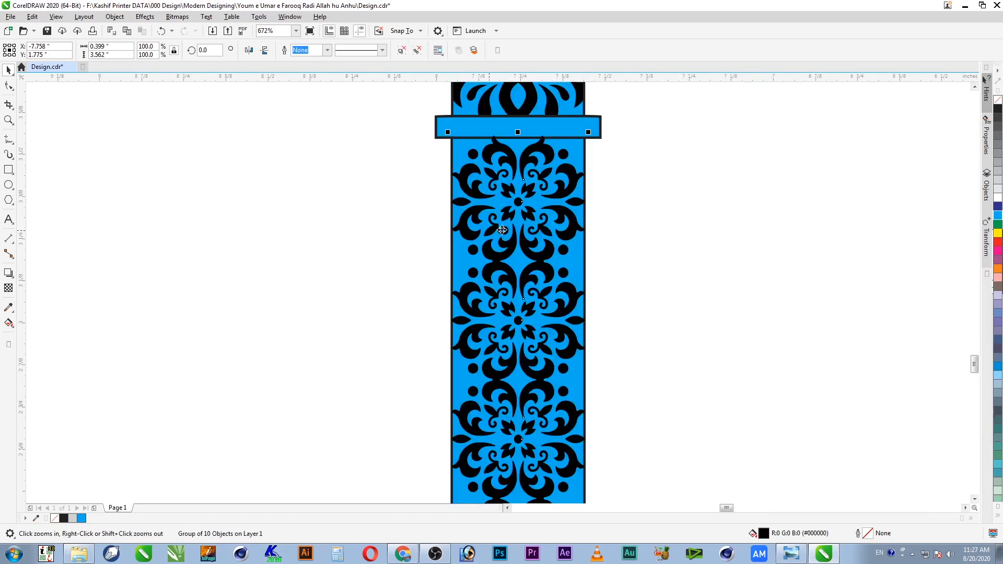
{"action": "right_click", "coordinate": [573, 168]}
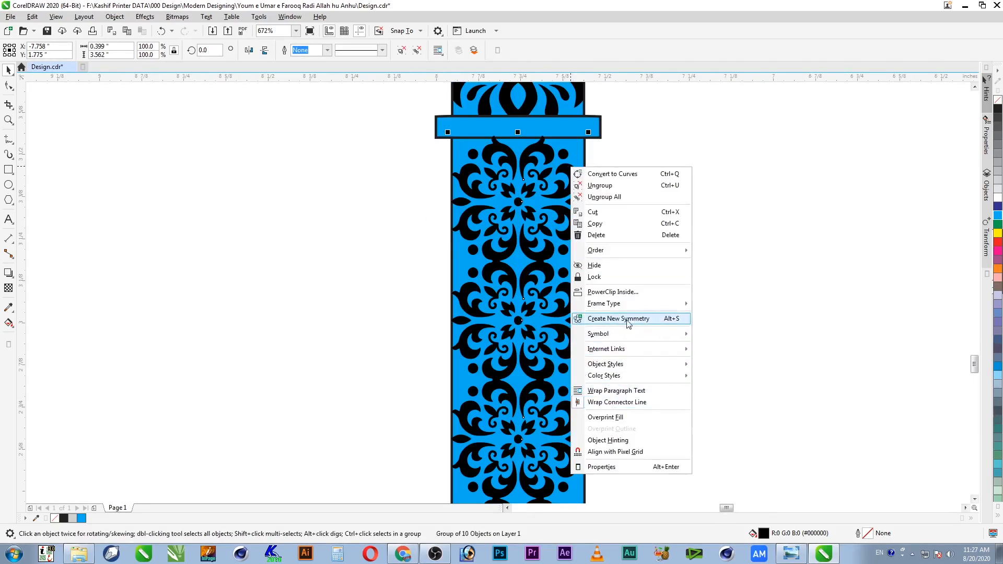
{"action": "left_click", "coordinate": [629, 292]}
{"action": "left_click", "coordinate": [572, 256]}
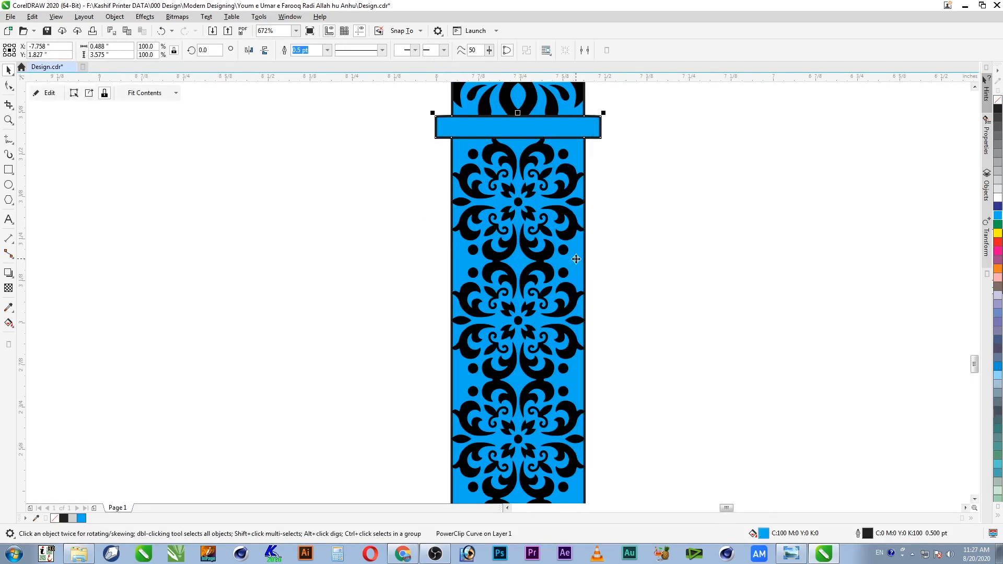
Step: Undo the accidental shifts and trim of the clipped shaft, restoring the pillar
{"action": "key", "text": "ctrl+z"}
{"action": "left_click_drag", "start_coordinate": [582, 155], "coordinate": [616, 168]}
{"action": "key", "text": "ctrl+z"}
{"action": "key", "text": "ctrl+z"}
{"action": "key", "text": "ctrl+z"}
{"action": "left_click", "coordinate": [320, 52]}
{"action": "key", "text": "Escape"}
{"action": "left_click_drag", "start_coordinate": [573, 152], "coordinate": [629, 154]}
{"action": "key", "text": "ctrl+z"}
{"action": "key", "text": "Escape"}
{"action": "scroll", "coordinate": [591, 169], "scroll_direction": "down", "scroll_amount": 1}
{"action": "key", "text": "F4"}
Step: Bring a black ornament from the collection down over the column's blue base
{"action": "key", "text": "F2"}
{"action": "left_click_drag", "start_coordinate": [488, 335], "coordinate": [466, 422]}
{"action": "left_click_drag", "start_coordinate": [574, 375], "coordinate": [424, 443]}
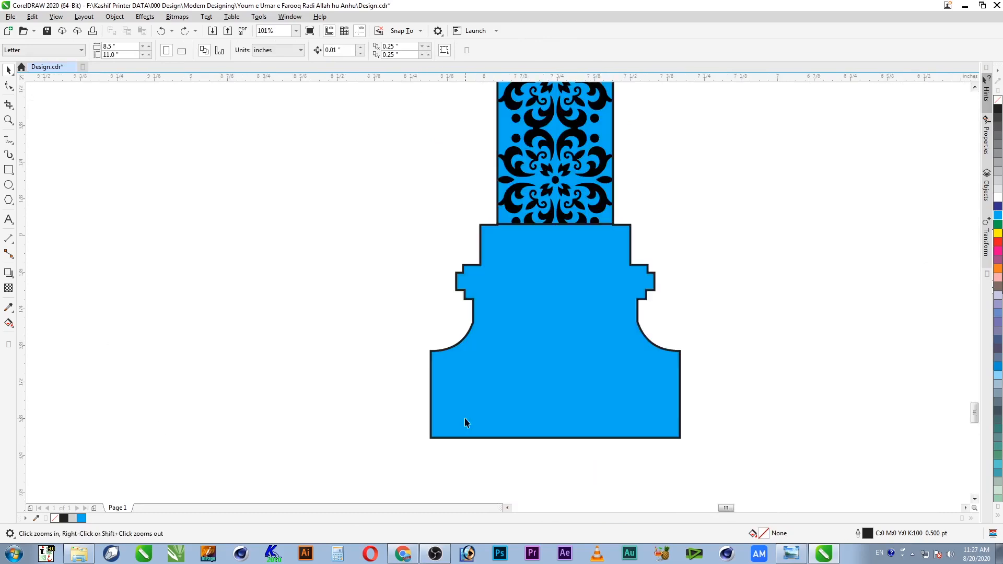
{"action": "left_click", "coordinate": [559, 385]}
{"action": "key", "text": "F4"}
{"action": "key", "text": "F2"}
{"action": "left_click_drag", "start_coordinate": [391, 162], "coordinate": [560, 417]}
{"action": "left_click", "coordinate": [489, 153]}
{"action": "left_click_drag", "start_coordinate": [496, 150], "coordinate": [512, 482]}
{"action": "key", "text": "F2"}
{"action": "left_click_drag", "start_coordinate": [533, 448], "coordinate": [477, 492]}
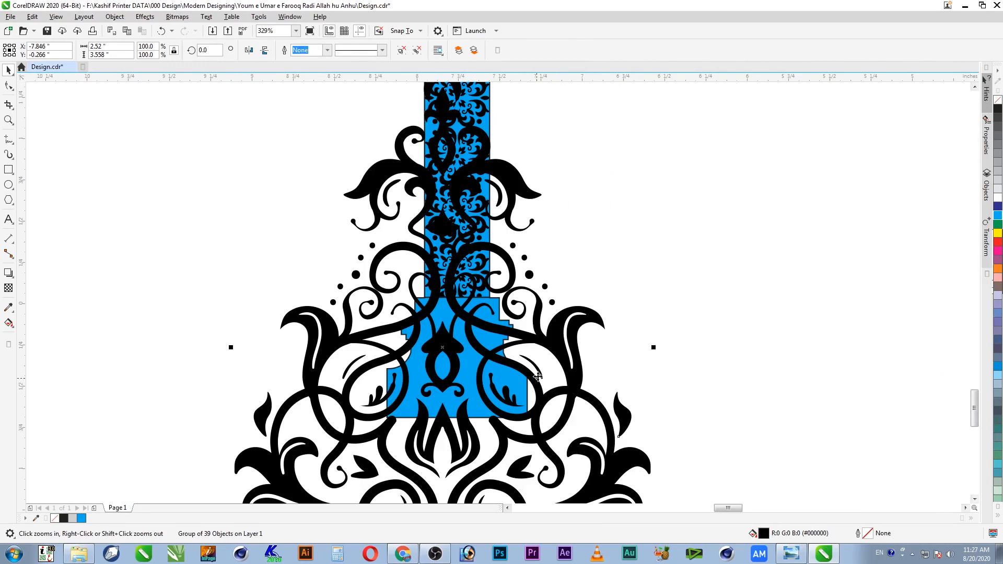
Step: Shrink the ornament to about 48% and centre it horizontally on the base
{"action": "scroll", "coordinate": [562, 363], "scroll_direction": "down", "scroll_amount": 3}
{"action": "scroll", "coordinate": [535, 373], "scroll_direction": "up", "scroll_amount": 2}
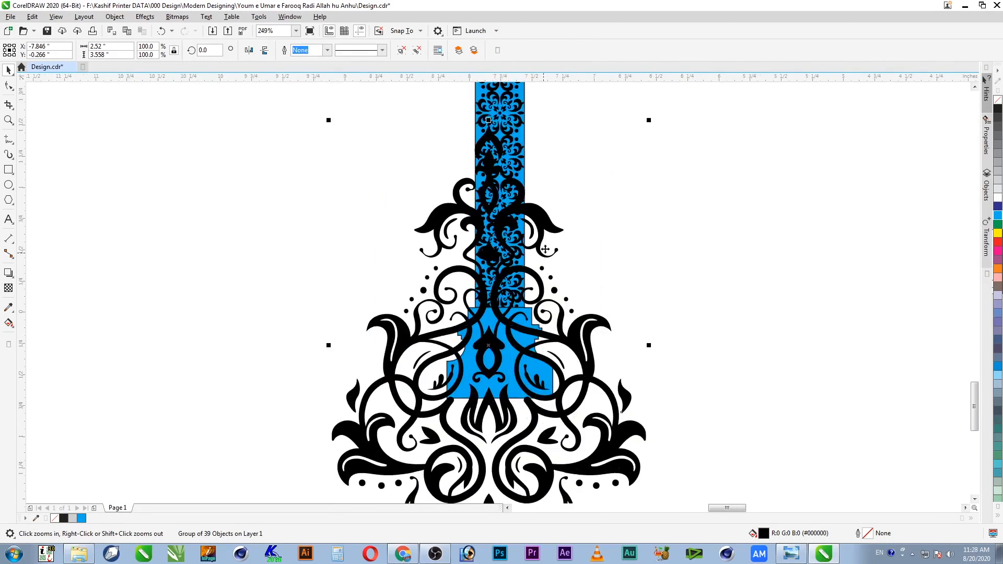
{"action": "left_click_drag", "start_coordinate": [650, 123], "coordinate": [569, 236]}
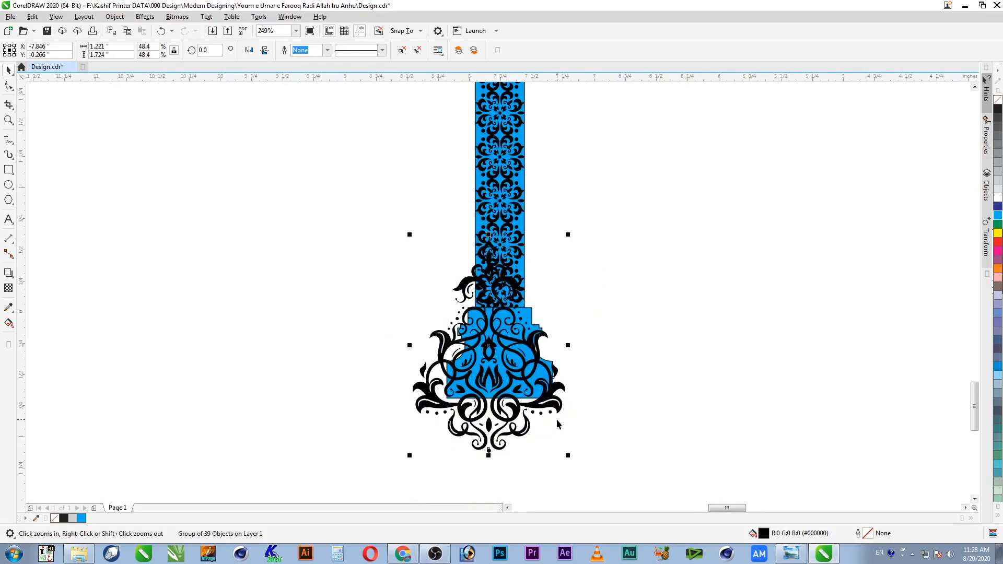
{"action": "left_click_drag", "start_coordinate": [555, 406], "coordinate": [553, 396]}
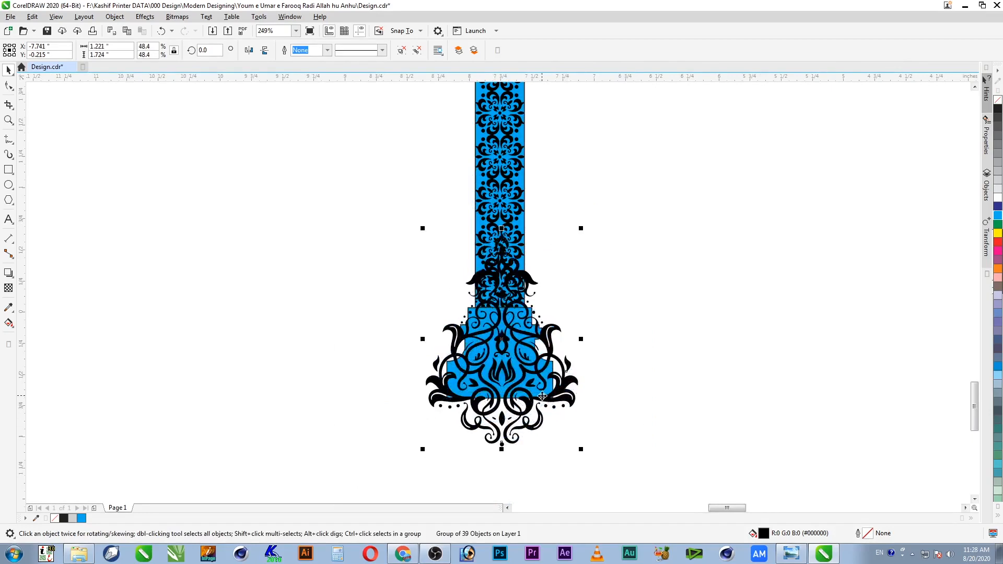
{"action": "left_click", "coordinate": [539, 395], "text": "shift"}
{"action": "key", "text": "c"}
Step: Place the ornament inside the blue base with PowerClip > Place Inside Frame
{"action": "key", "text": "z"}
{"action": "left_click_drag", "start_coordinate": [606, 271], "coordinate": [427, 468]}
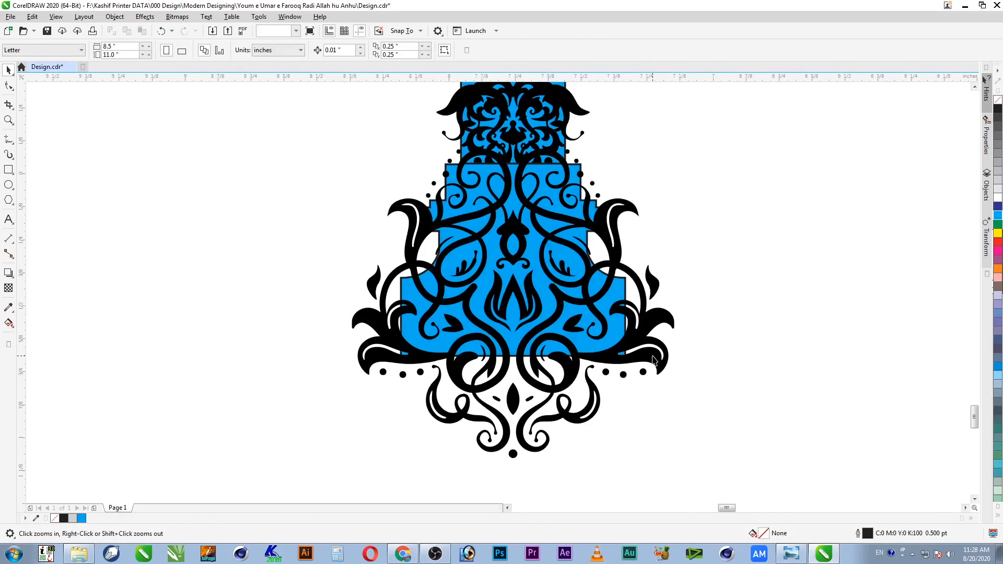
{"action": "key", "text": "space"}
{"action": "left_click", "coordinate": [653, 358]}
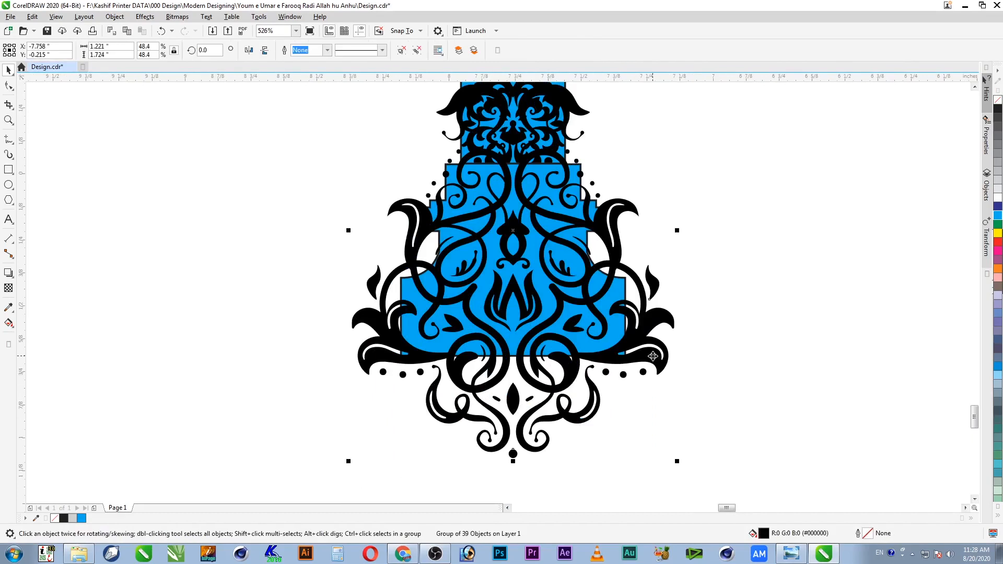
{"action": "key", "text": "alt+j"}
{"action": "key", "text": "w"}
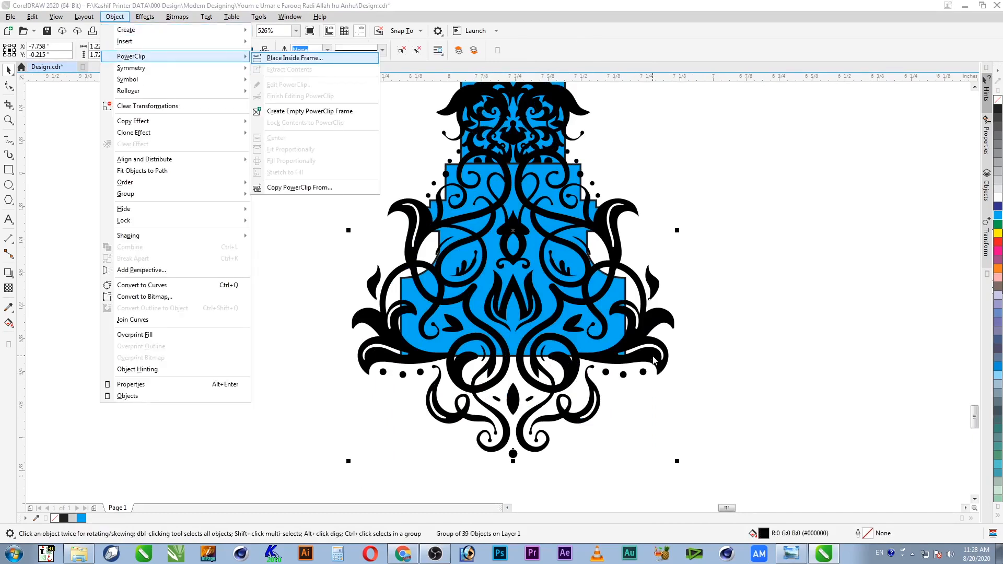
{"action": "key", "text": "Return"}
{"action": "left_click", "coordinate": [587, 341]}
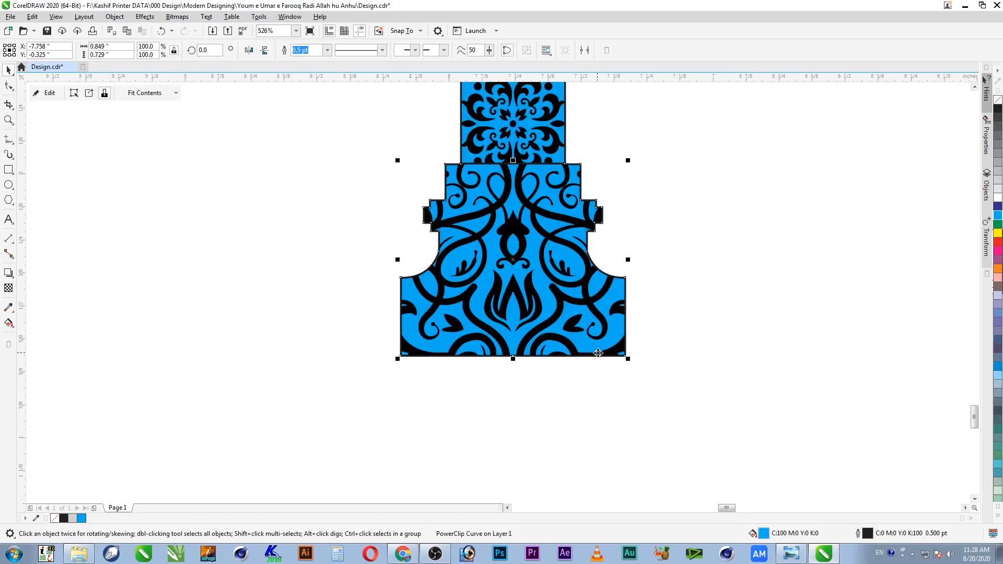
Step: Edit the PowerClip contents, resizing the ornament to about 36.5% and repositioning it within the base
{"action": "left_click", "coordinate": [609, 358], "text": "ctrl"}
{"action": "left_click", "coordinate": [609, 356]}
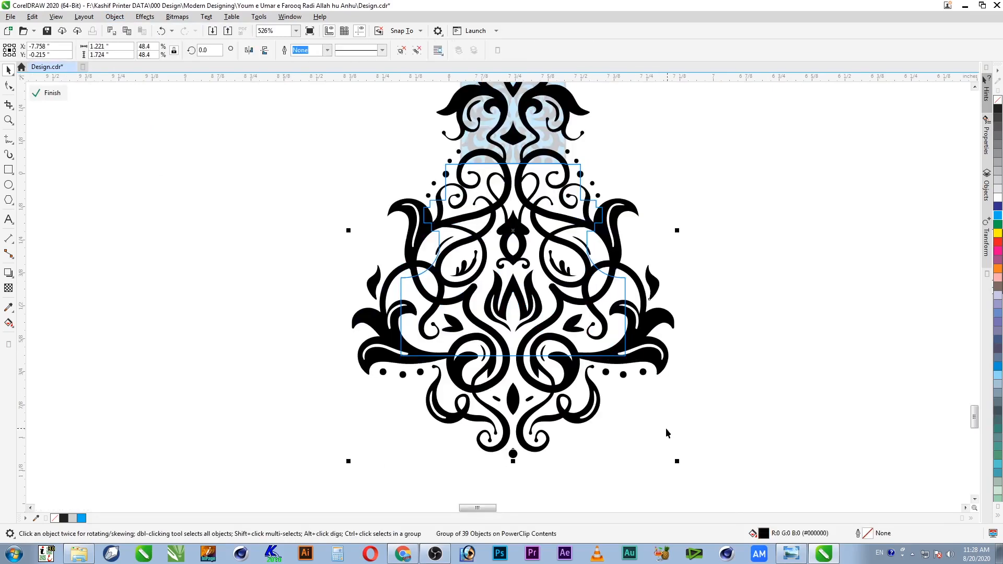
{"action": "left_click_drag", "start_coordinate": [677, 461], "coordinate": [618, 456]}
{"action": "left_click", "coordinate": [585, 314], "text": "ctrl"}
{"action": "left_click_drag", "start_coordinate": [600, 313], "coordinate": [598, 350]}
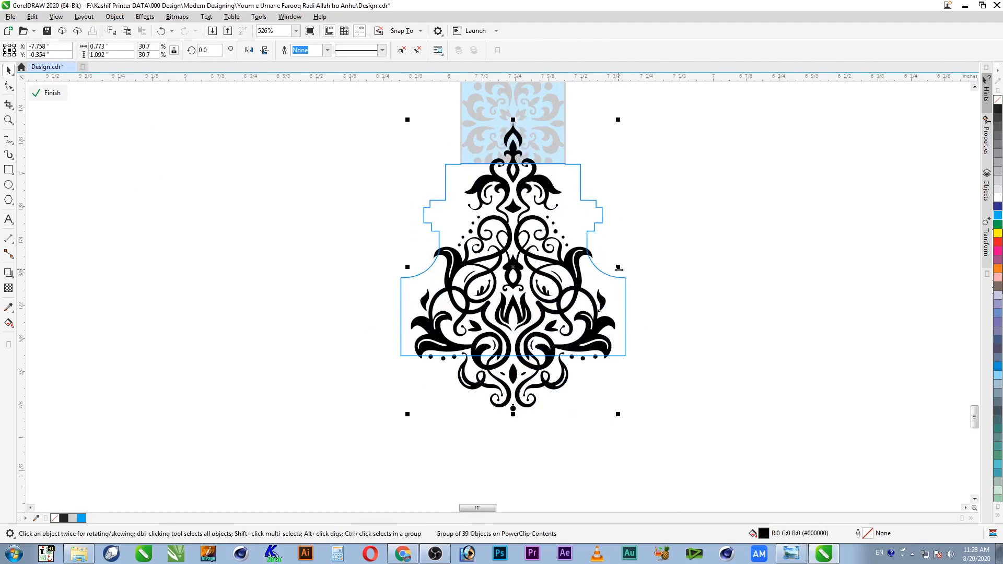
{"action": "left_click_drag", "start_coordinate": [620, 416], "coordinate": [639, 442]}
{"action": "left_click_drag", "start_coordinate": [620, 362], "coordinate": [620, 352]}
{"action": "left_click", "coordinate": [665, 330], "text": "ctrl"}
{"action": "left_click", "coordinate": [690, 418]}
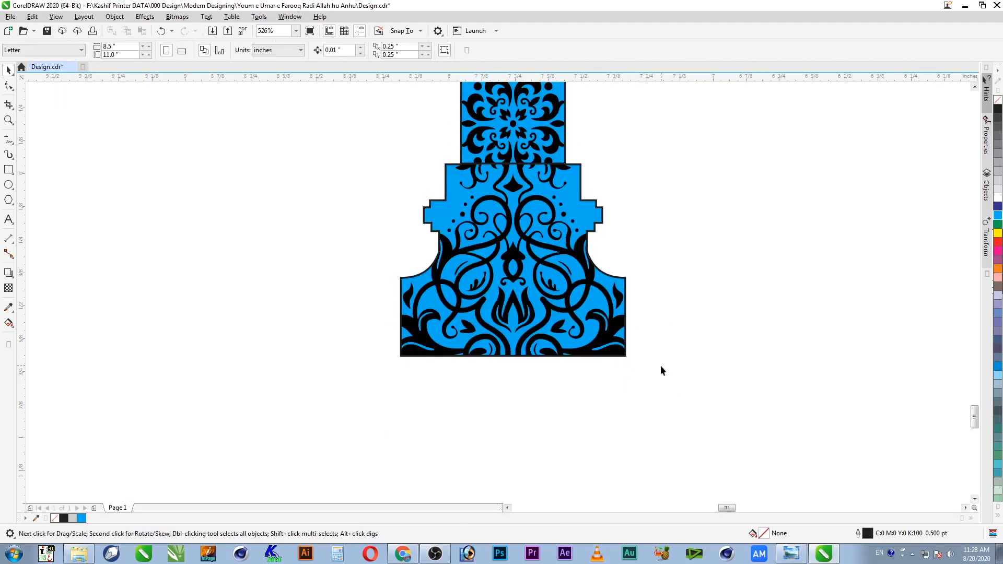
Step: Zoom in on the clipped base and select it to inspect the result
{"action": "scroll", "coordinate": [539, 307], "scroll_direction": "down", "scroll_amount": 2}
{"action": "key", "text": "z"}
{"action": "left_click_drag", "start_coordinate": [622, 224], "coordinate": [463, 353]}
{"action": "scroll", "coordinate": [512, 373], "scroll_direction": "down", "scroll_amount": 1}
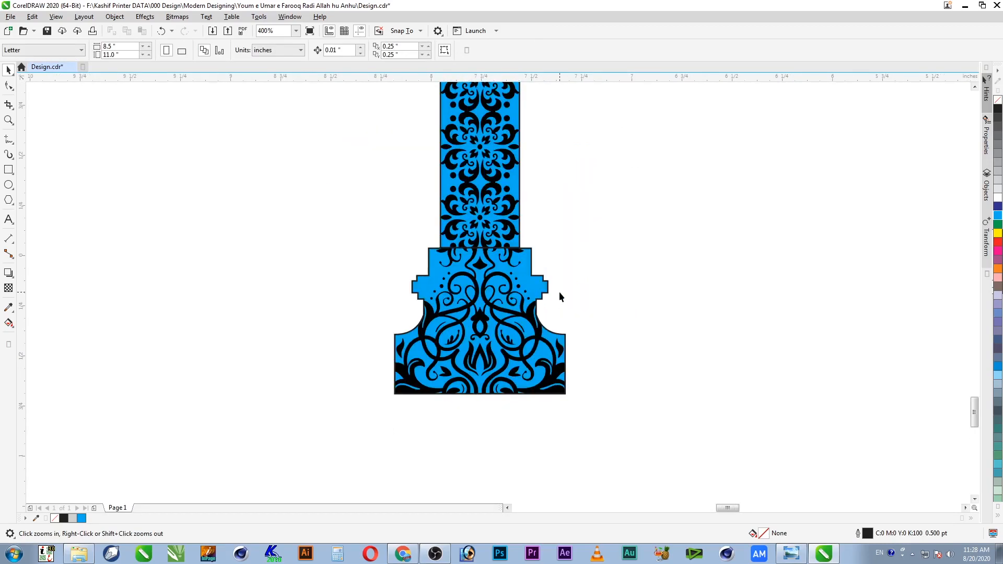
{"action": "key", "text": "space"}
{"action": "left_click", "coordinate": [496, 356]}
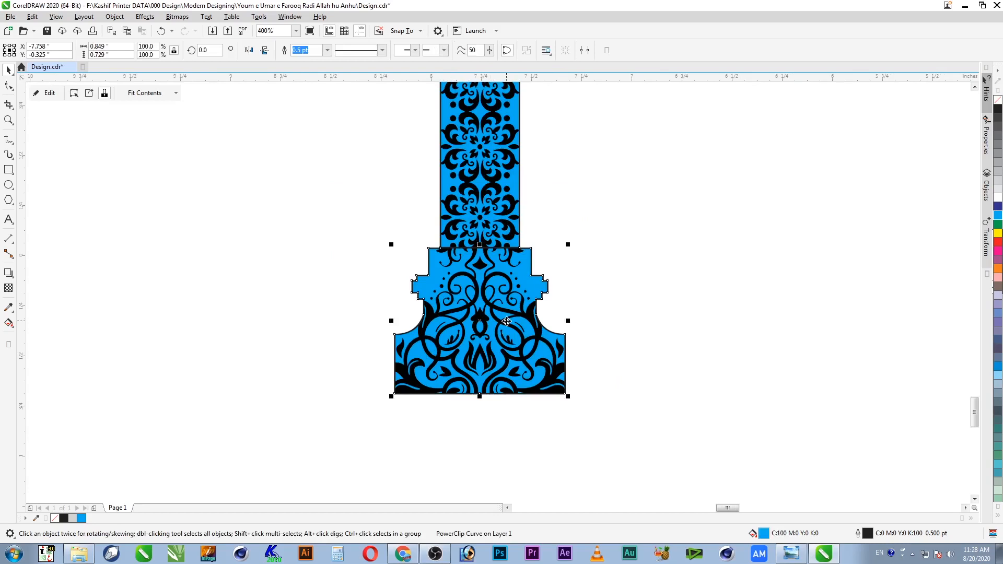
Step: Zoom in on the blue column and save the drawing
{"action": "key", "text": "F4"}
{"action": "key", "text": "F2"}
{"action": "left_click_drag", "start_coordinate": [418, 446], "coordinate": [532, 334]}
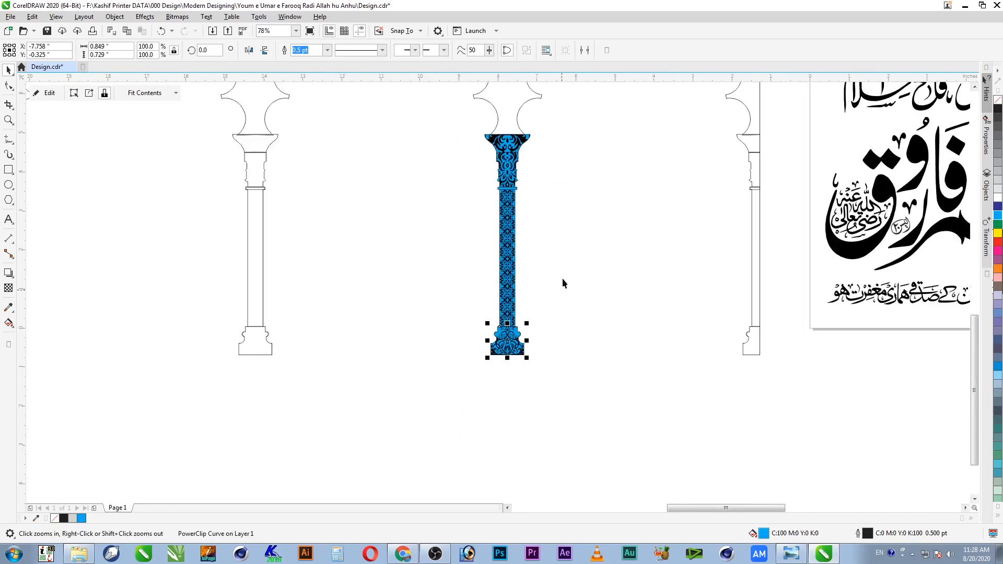
{"action": "left_click_drag", "start_coordinate": [555, 124], "coordinate": [455, 369]}
{"action": "left_click", "coordinate": [550, 260]}
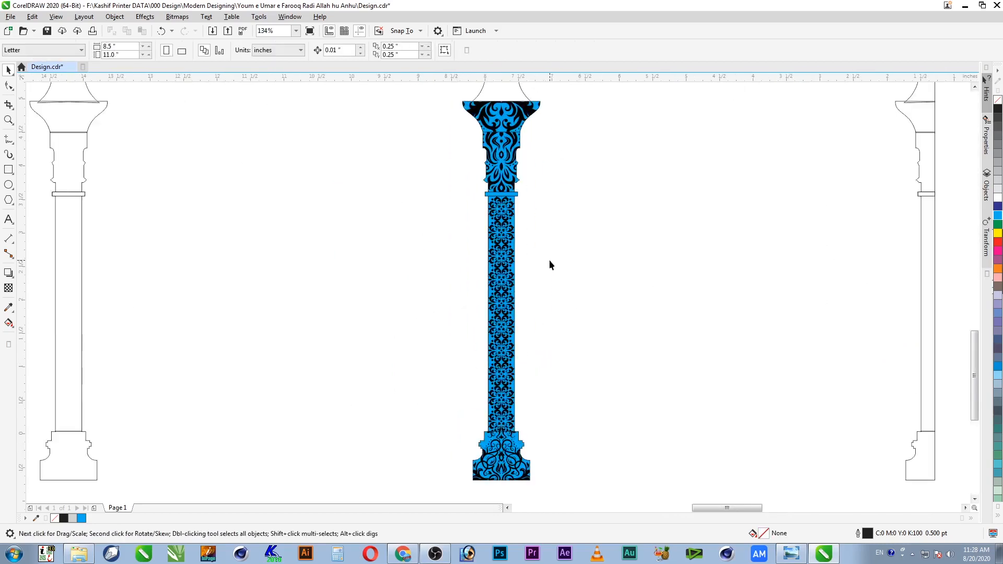
{"action": "key", "text": "ctrl+s"}
Step: Select the five column parts and give them a blue-to-white fountain fill
{"action": "key", "text": "F2"}
{"action": "left_click_drag", "start_coordinate": [557, 91], "coordinate": [469, 245]}
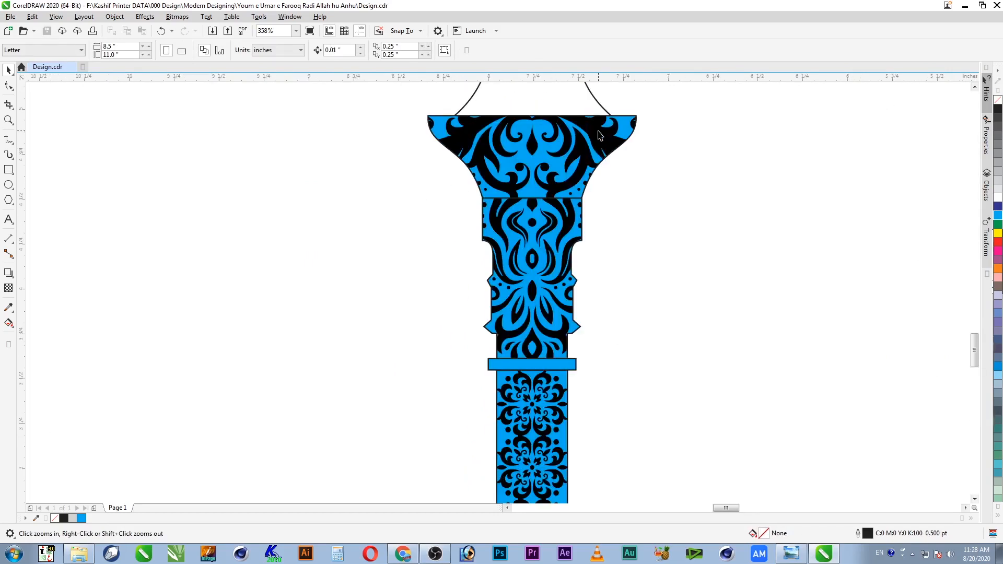
{"action": "left_click", "coordinate": [600, 136]}
{"action": "scroll", "coordinate": [600, 136], "scroll_direction": "down", "scroll_amount": 5}
{"action": "left_click_drag", "start_coordinate": [640, 128], "coordinate": [508, 442]}
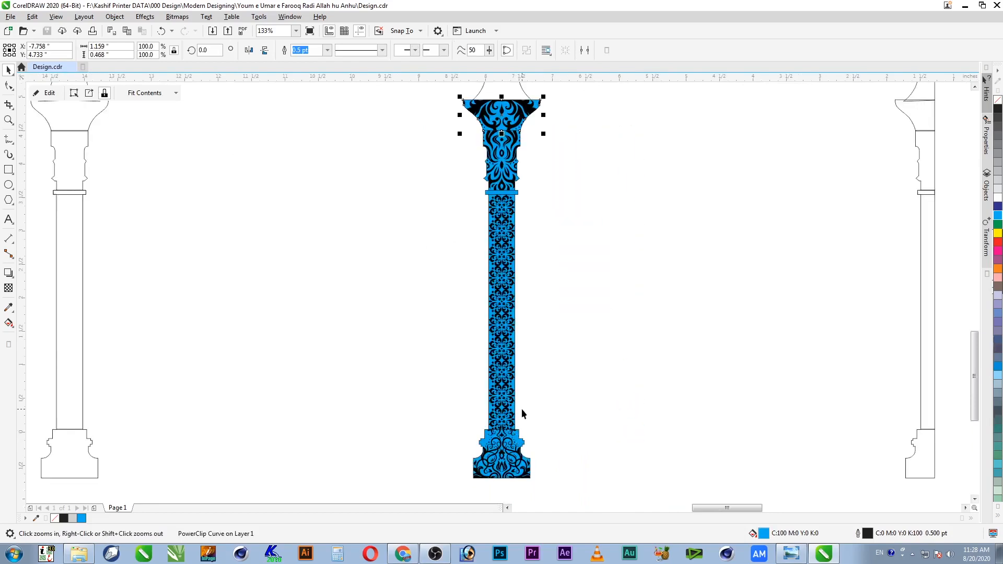
{"action": "left_click", "coordinate": [560, 139]}
{"action": "left_click_drag", "start_coordinate": [445, 470], "coordinate": [431, 483]}
{"action": "key", "text": "shift+F2"}
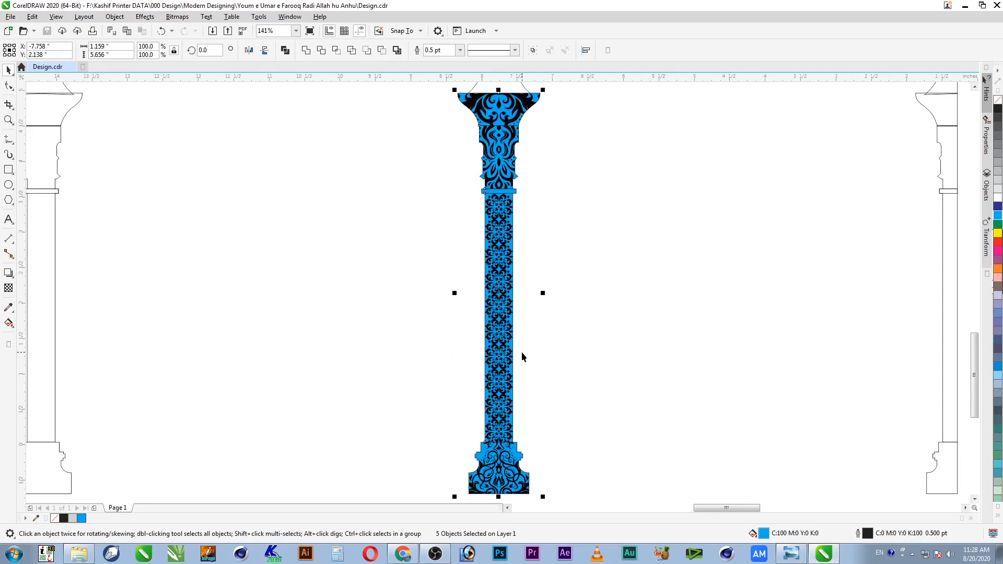
{"action": "key", "text": "F11"}
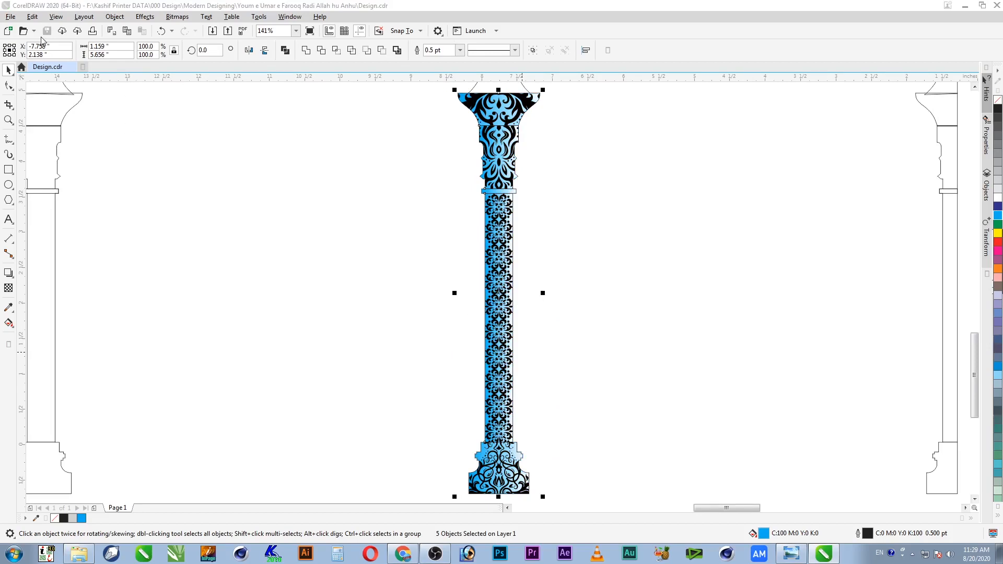
{"action": "key", "text": "F11"}
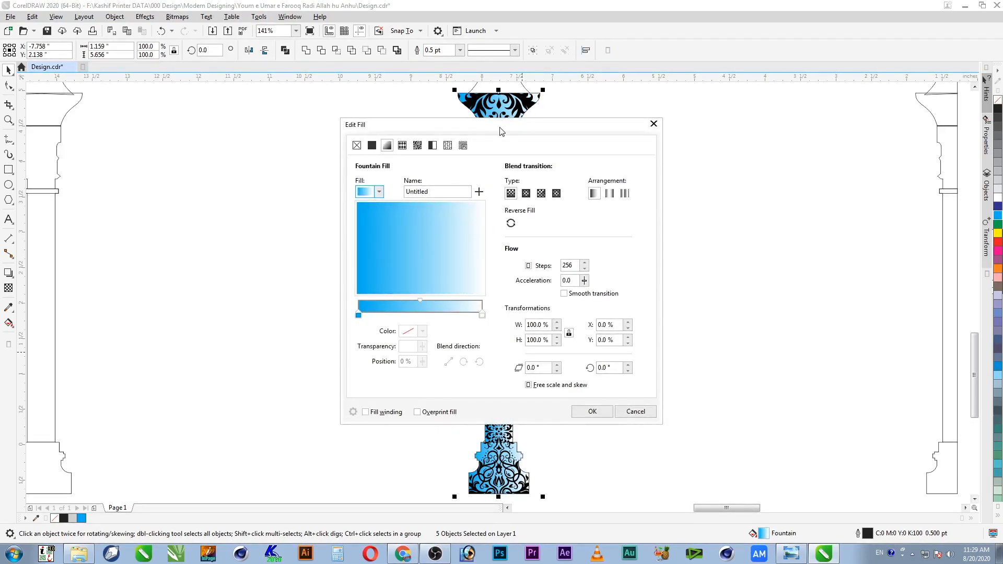
Step: Select both gradient colour stops in Edit Fill and bring up their colour picker
{"action": "left_click_drag", "start_coordinate": [321, 139], "coordinate": [259, 138]}
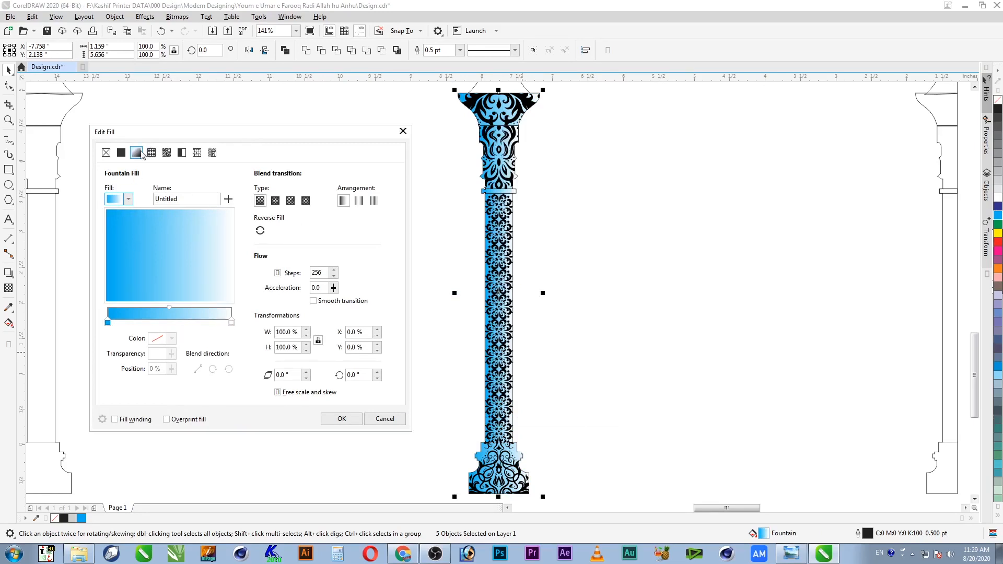
{"action": "left_click", "coordinate": [231, 323]}
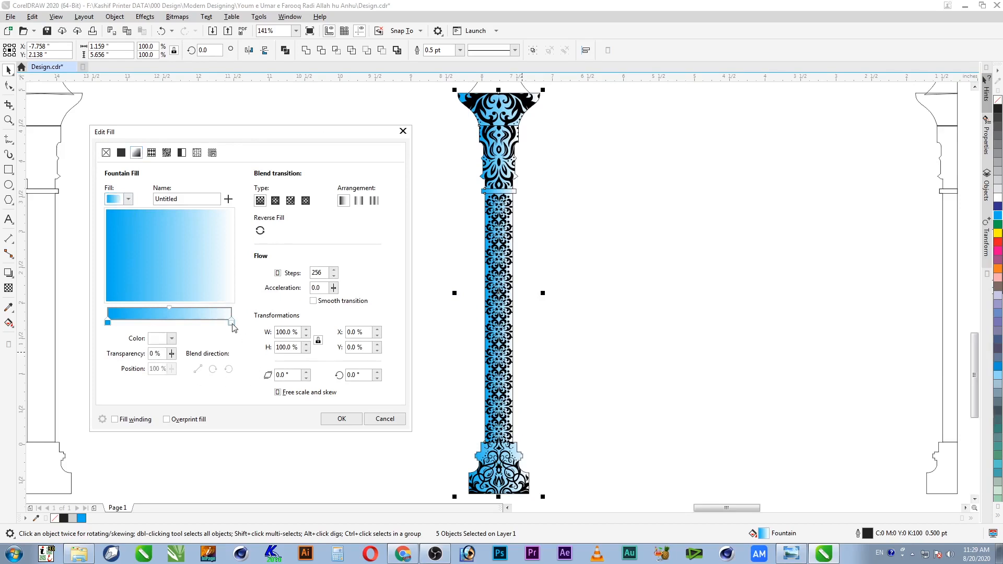
{"action": "left_click", "coordinate": [108, 323]}
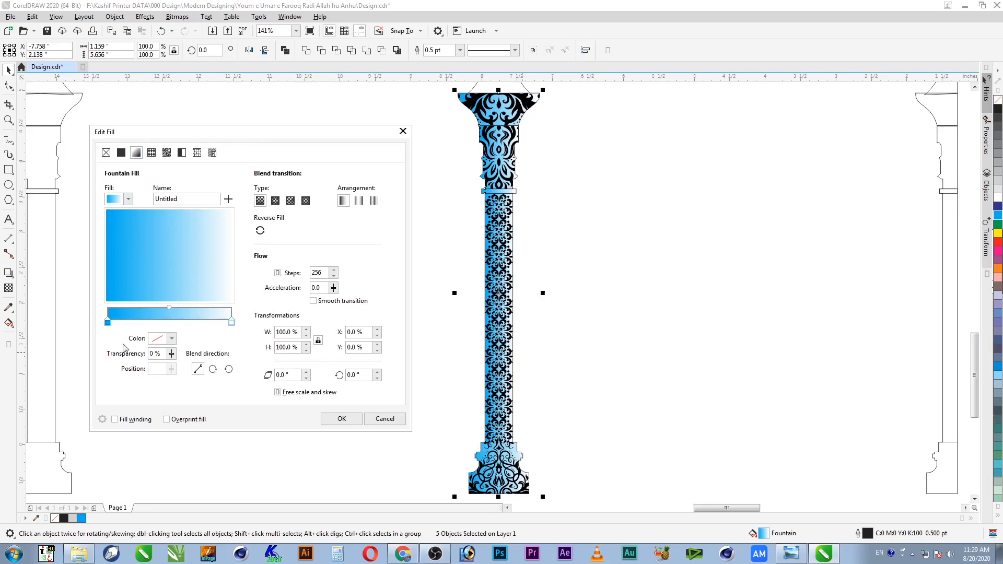
{"action": "left_click", "coordinate": [164, 343]}
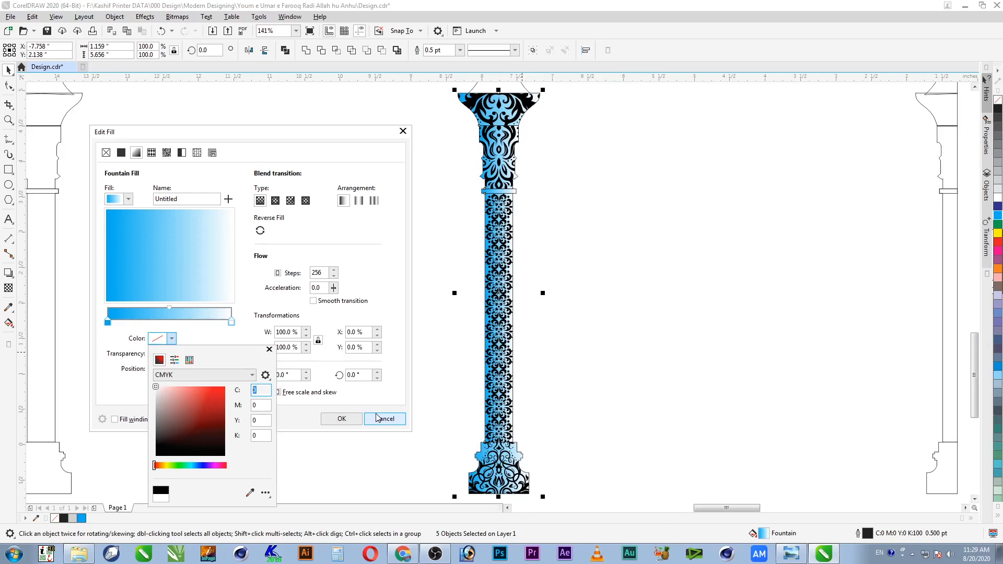
Step: Set the gradient stops to a golden brown of C20 M50 Y80 K30
{"action": "type", "text": "20"}
{"action": "key", "text": "Tab"}
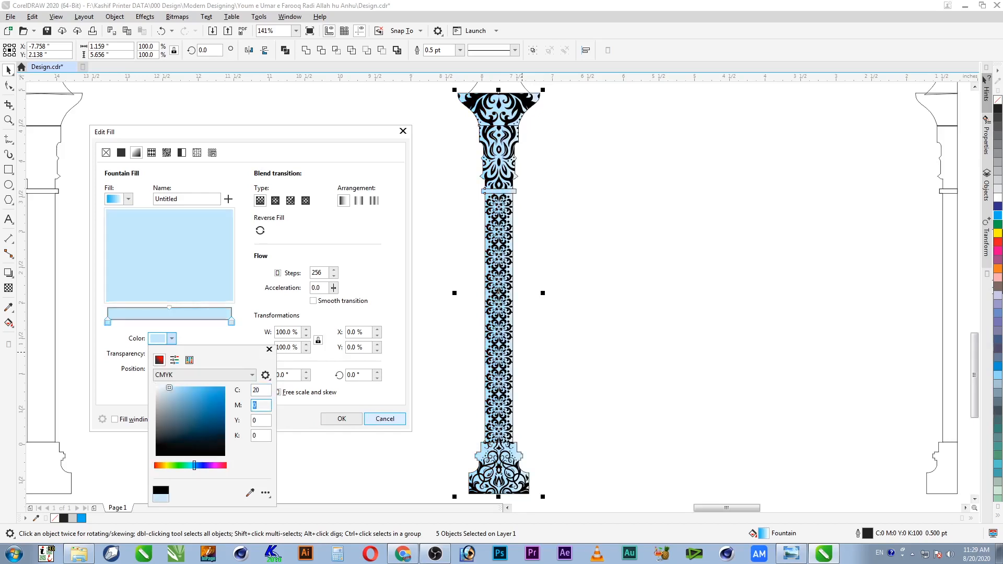
{"action": "key", "text": "Tab"}
{"action": "type", "text": "100"}
{"action": "key", "text": "Tab"}
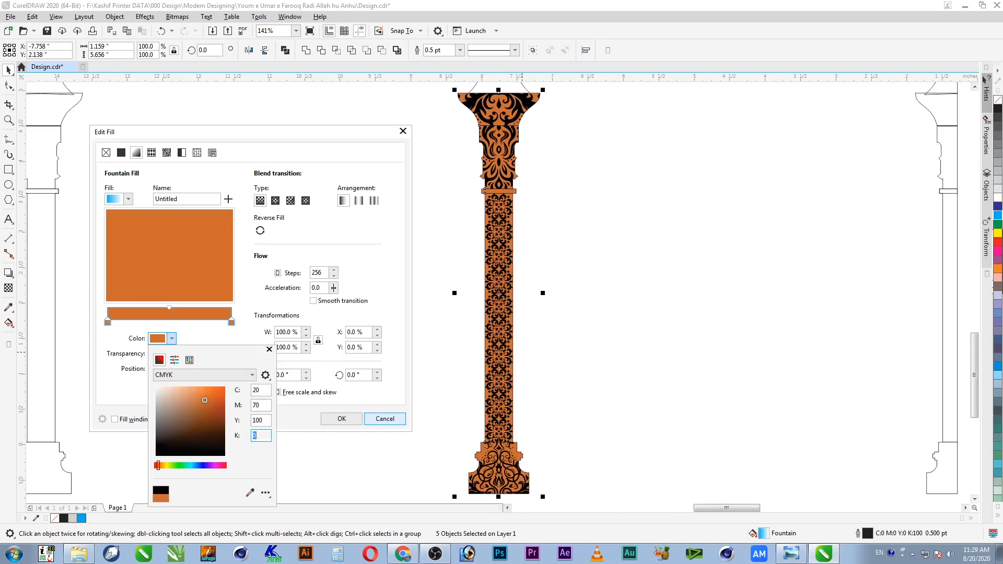
{"action": "key", "text": "shift+Tab"}
{"action": "key", "text": "shift+Tab"}
{"action": "type", "text": "30"}
{"action": "key", "text": "Tab"}
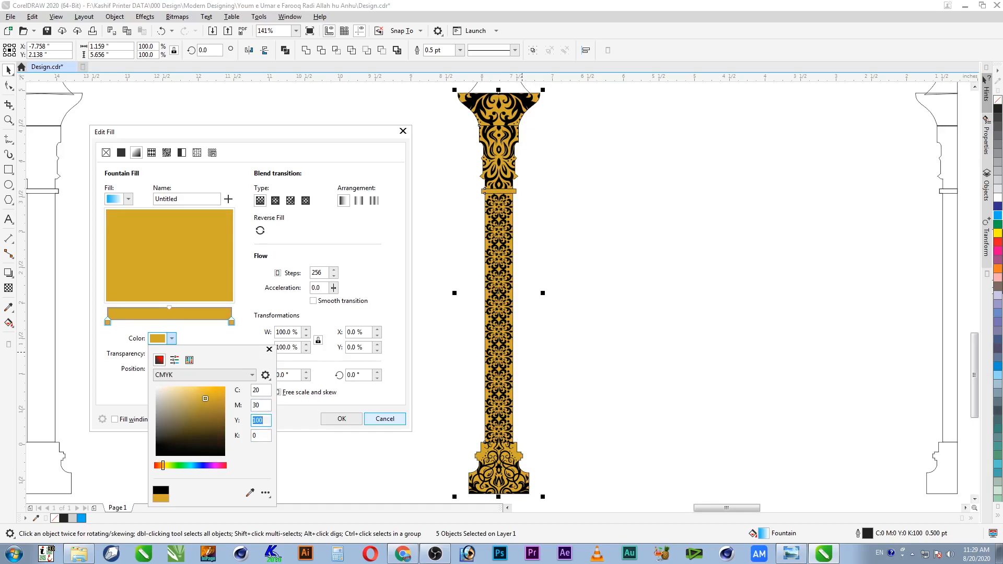
{"action": "key", "text": "shift+Tab"}
{"action": "type", "text": "40"}
{"action": "key", "text": "Tab"}
{"action": "type", "text": "80"}
{"action": "key", "text": "Tab"}
{"action": "key", "text": "shift+Tab"}
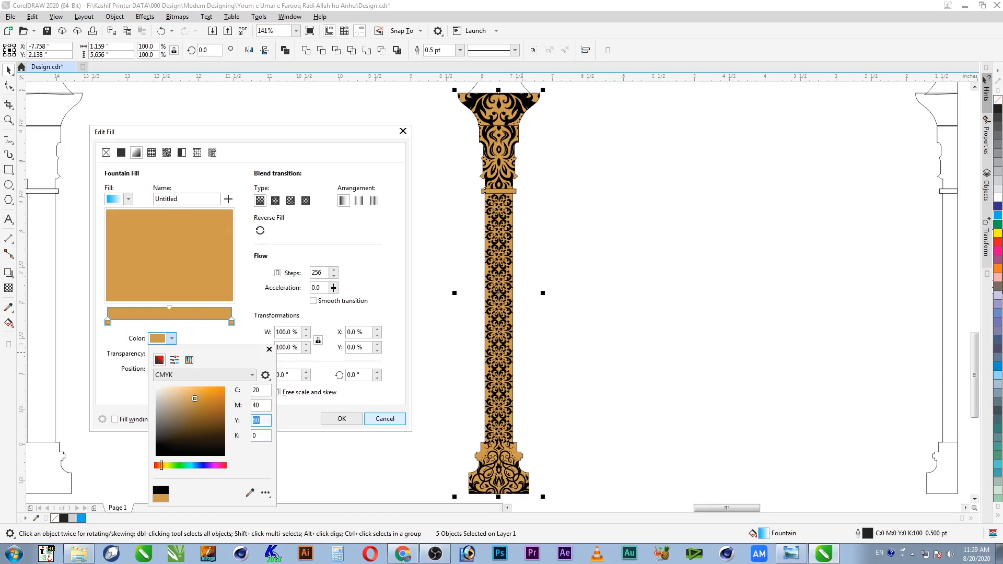
{"action": "key", "text": "shift+Tab"}
{"action": "type", "text": "50"}
{"action": "key", "text": "Tab"}
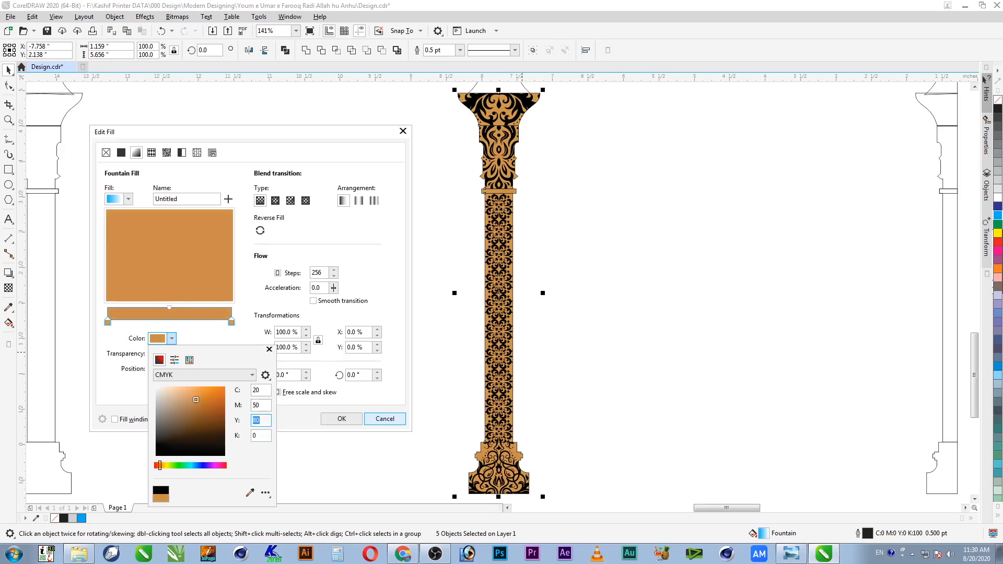
{"action": "key", "text": "shift+Tab"}
{"action": "key", "text": "shift+Tab"}
{"action": "key", "text": "Tab"}
{"action": "key", "text": "Tab"}
{"action": "key", "text": "Tab"}
{"action": "type", "text": "30"}
{"action": "key", "text": "shift+Tab"}
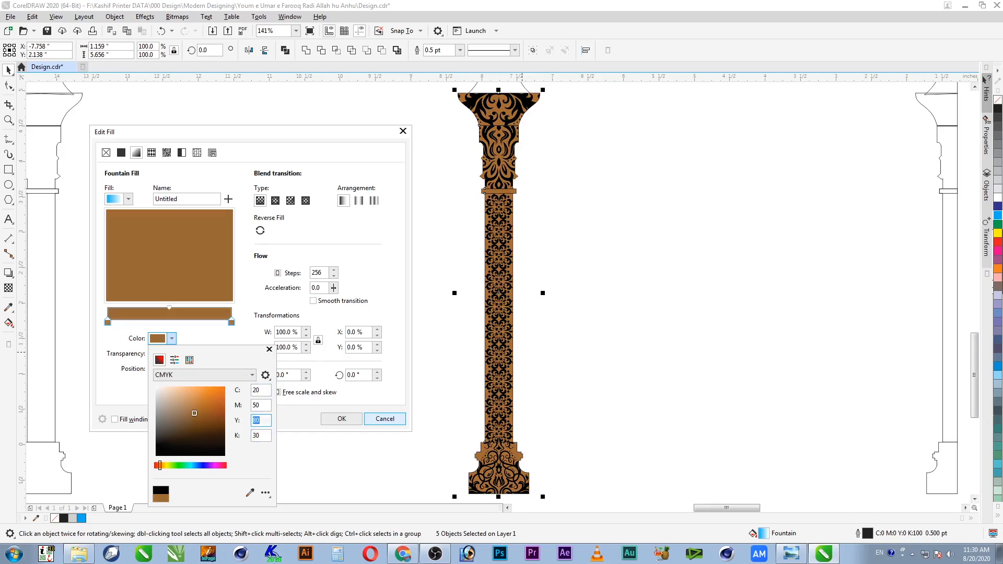
{"action": "key", "text": "Tab"}
Step: Add a new colour stop at the middle of the gradient bar
{"action": "left_click", "coordinate": [290, 429]}
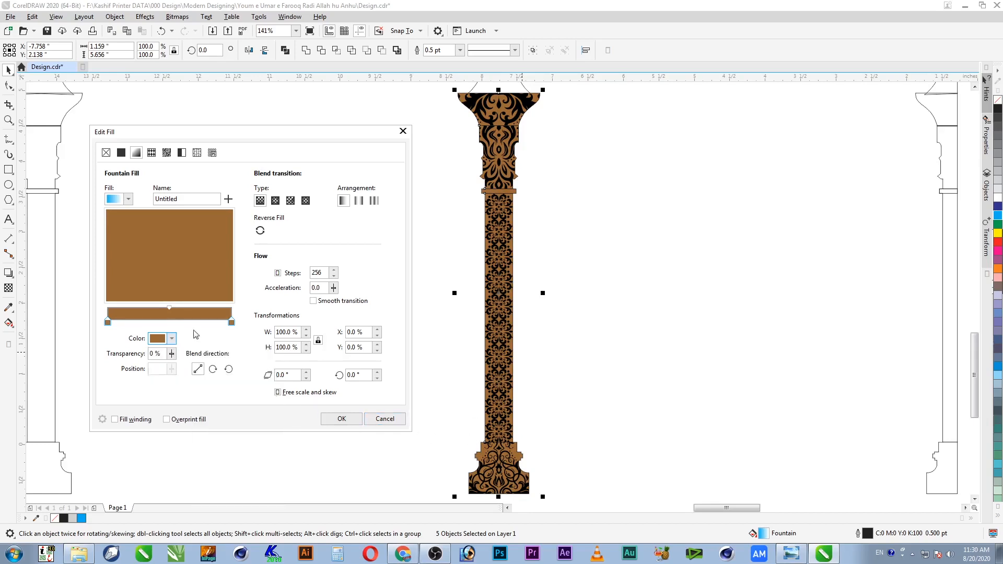
{"action": "double_click", "coordinate": [167, 322]}
{"action": "left_click", "coordinate": [158, 340]}
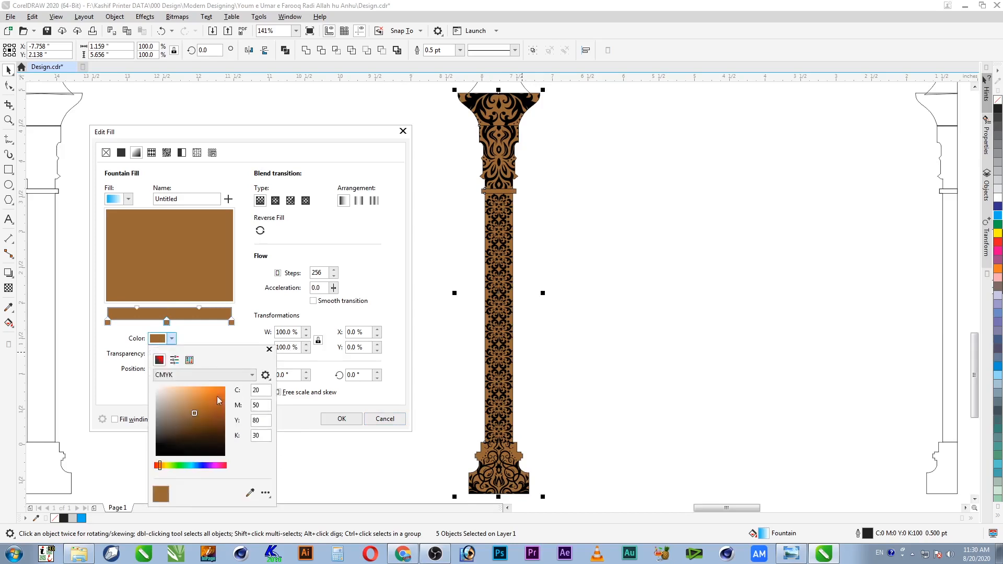
{"action": "double_click", "coordinate": [261, 390]}
Step: Set the middle stop to light gold C0 M20 Y70 K0 and apply the gradient
{"action": "type", "text": "0"}
{"action": "key", "text": "Tab"}
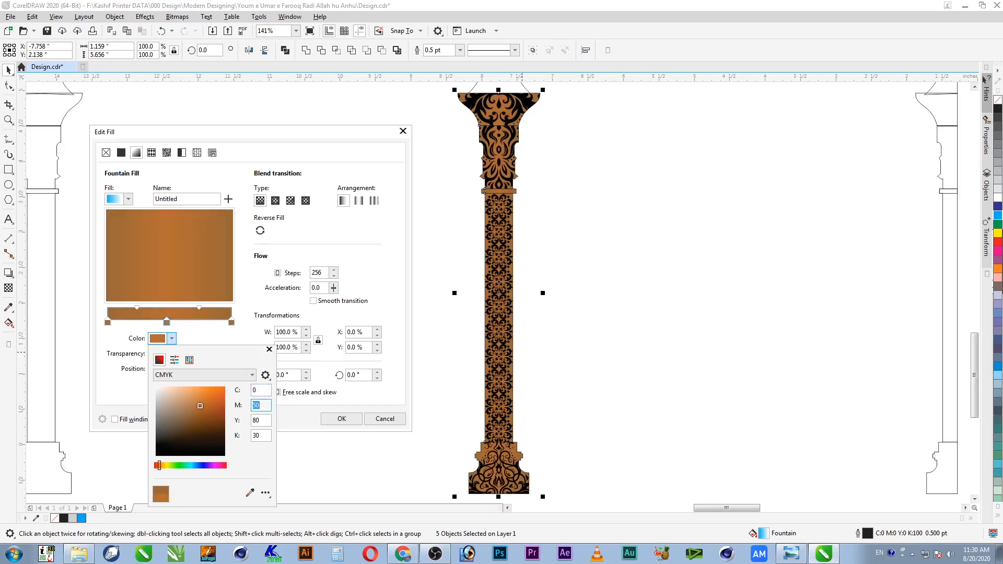
{"action": "type", "text": "30"}
{"action": "key", "text": "Tab"}
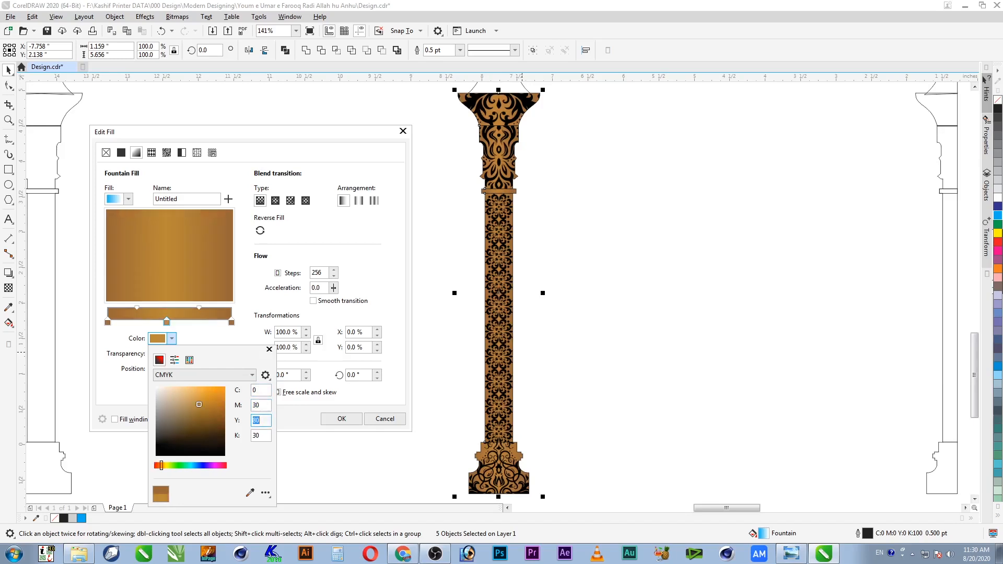
{"action": "key", "text": "Tab"}
{"action": "type", "text": "0"}
{"action": "key", "text": "shift+Tab"}
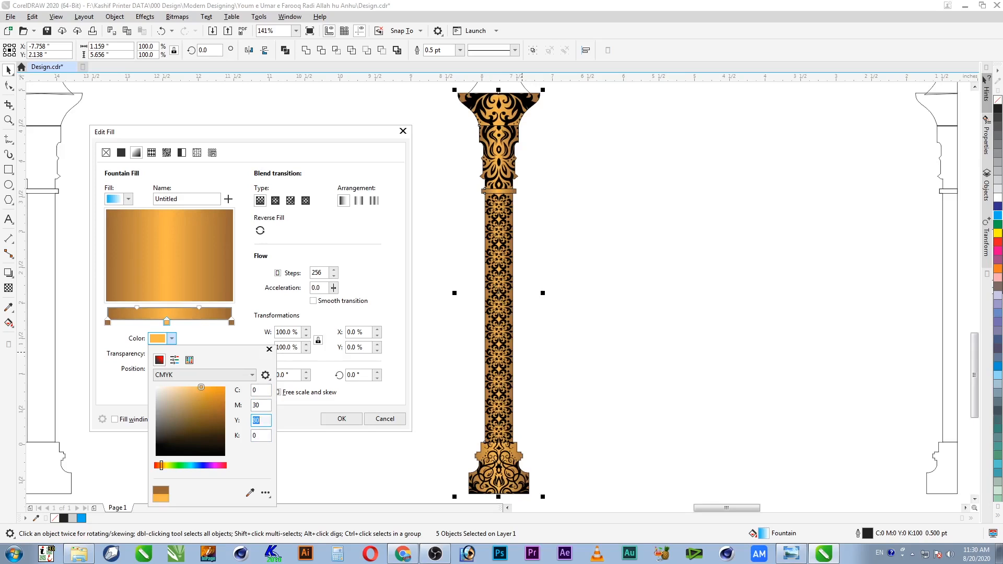
{"action": "key", "text": "Tab"}
{"action": "key", "text": "shift+Tab"}
{"action": "key", "text": "shift+Tab"}
{"action": "type", "text": "20"}
{"action": "key", "text": "Tab"}
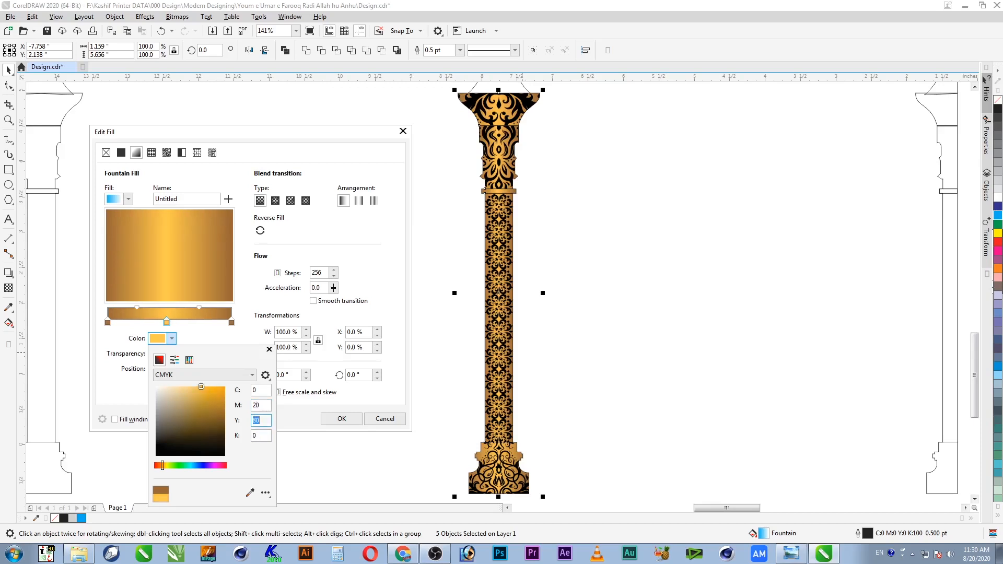
{"action": "type", "text": "70"}
{"action": "key", "text": "Tab"}
{"action": "key", "text": "shift+Tab"}
{"action": "key", "text": "Tab"}
{"action": "left_click", "coordinate": [331, 420]}
{"action": "left_click", "coordinate": [358, 422]}
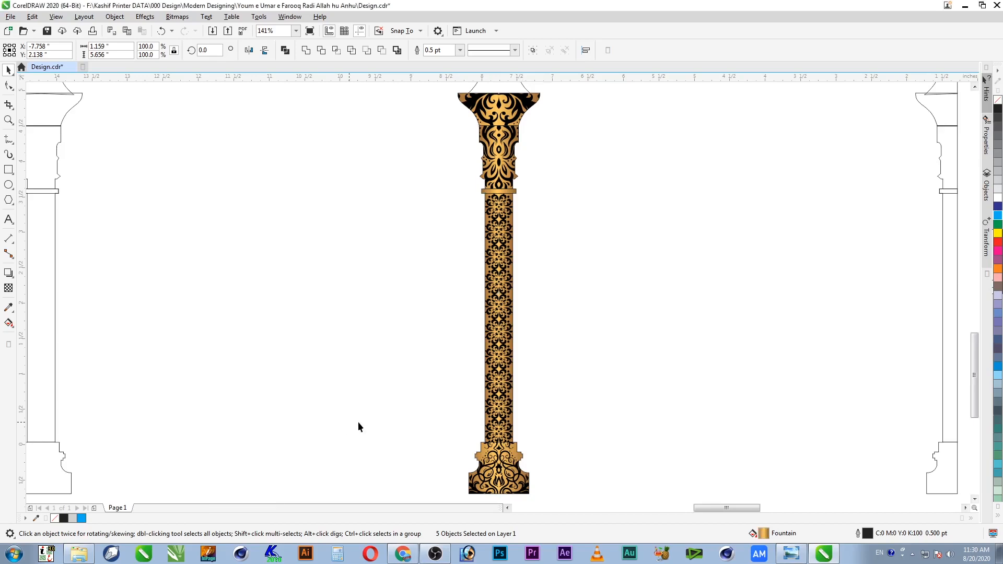
Step: Zoom in on the column's capital and inspect its PowerClip contents
{"action": "left_click", "coordinate": [556, 270]}
{"action": "left_click", "coordinate": [503, 273]}
{"action": "left_click", "coordinate": [506, 111]}
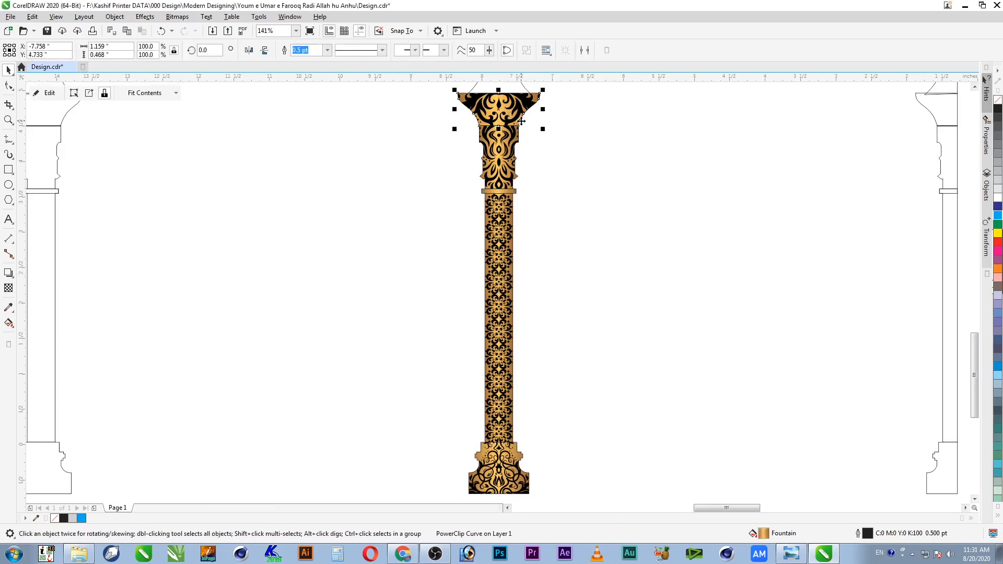
{"action": "key", "text": "z"}
{"action": "left_click_drag", "start_coordinate": [558, 90], "coordinate": [427, 150]}
{"action": "double_click", "coordinate": [741, 187]}
{"action": "left_click", "coordinate": [712, 180]}
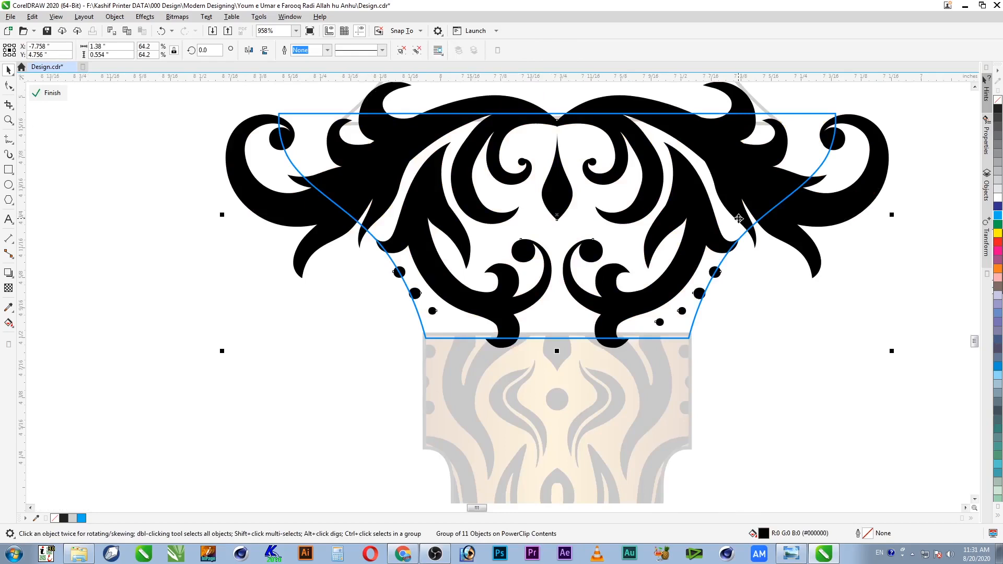
{"action": "left_click", "coordinate": [779, 287], "text": "ctrl"}
Step: Reopen the capital's PowerClip contents and move the gold capital piece aside to the left
{"action": "left_click", "coordinate": [562, 233]}
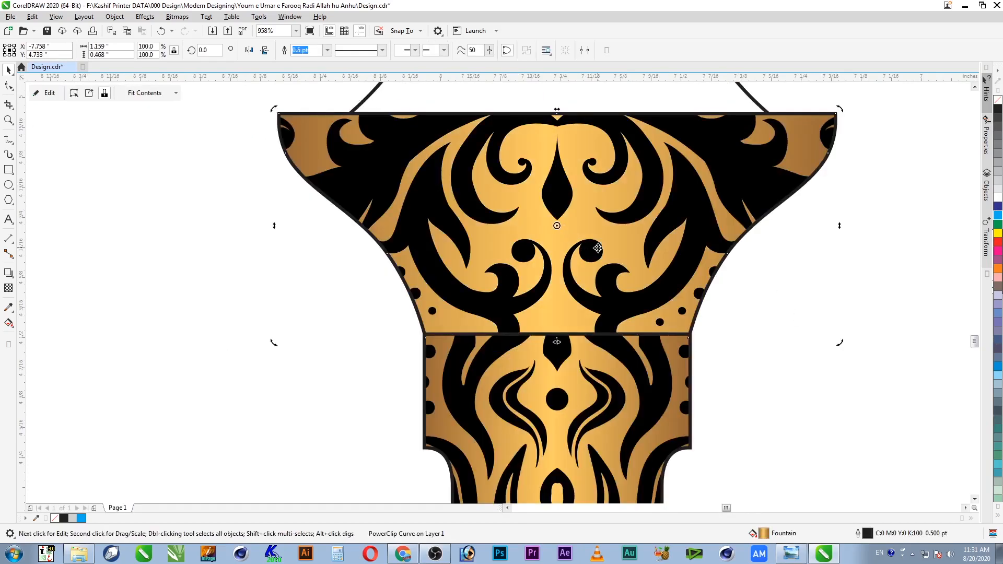
{"action": "double_click", "coordinate": [610, 253]}
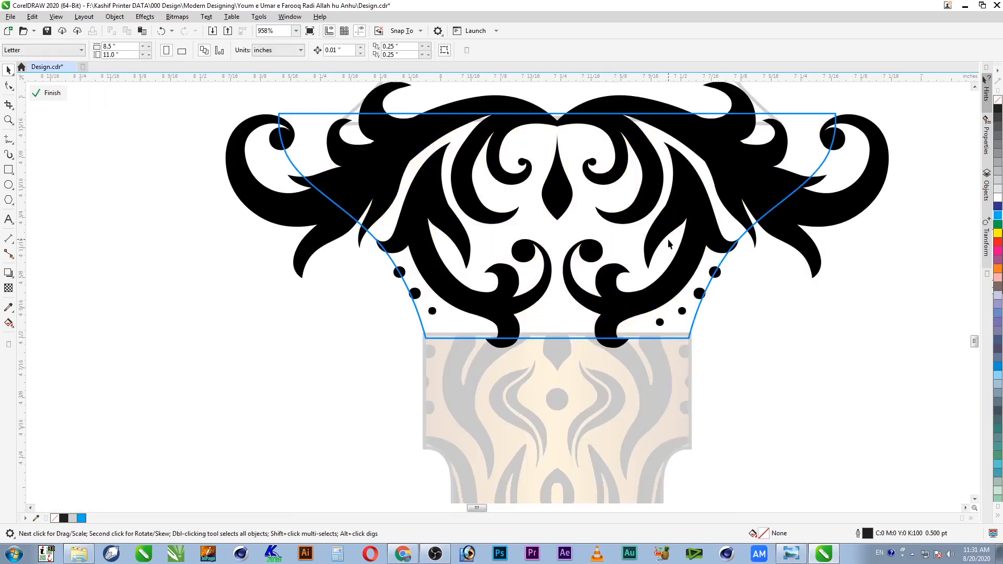
{"action": "left_click", "coordinate": [671, 234], "text": "ctrl"}
{"action": "scroll", "coordinate": [671, 233], "scroll_direction": "down", "scroll_amount": 3}
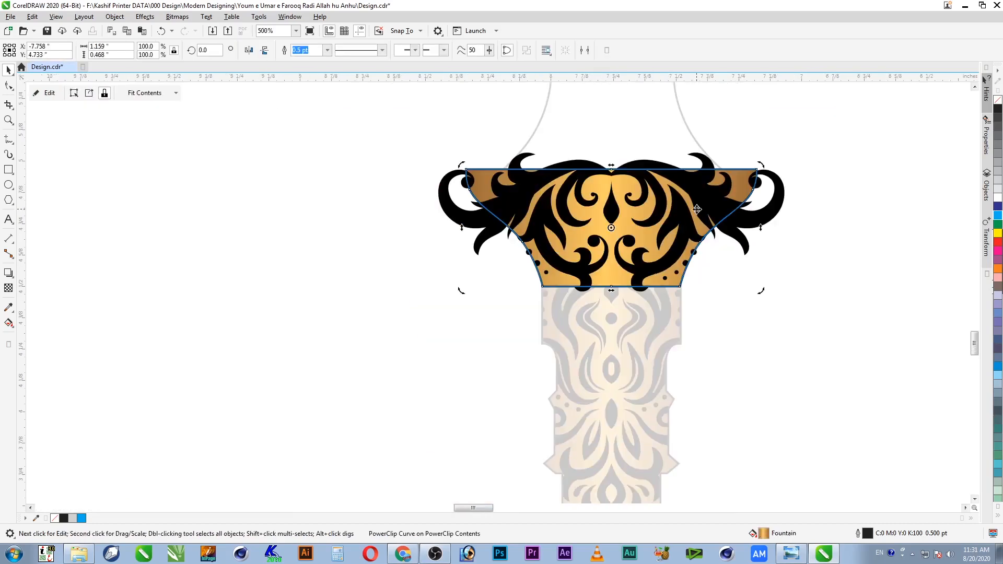
{"action": "left_click_drag", "start_coordinate": [739, 174], "coordinate": [358, 230]}
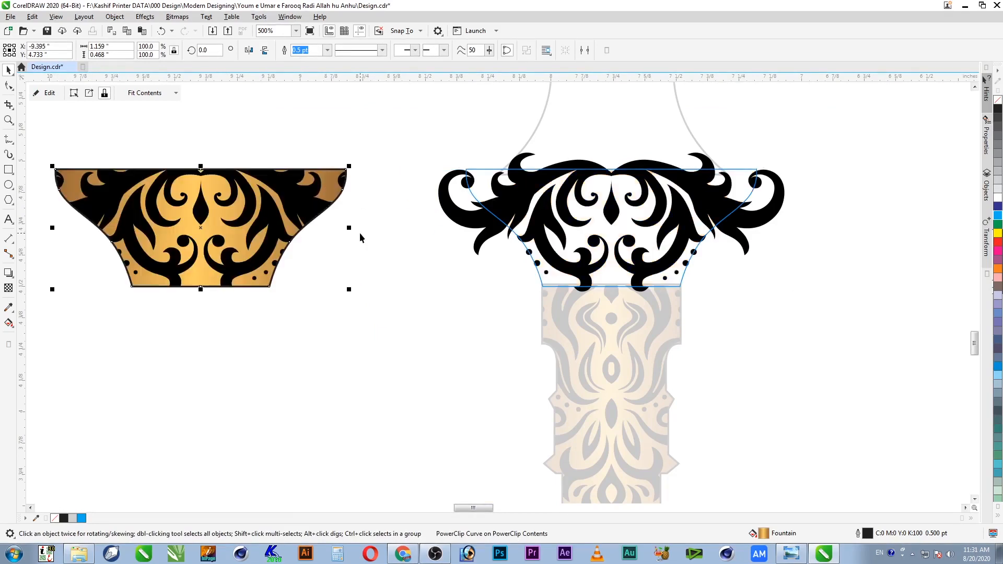
Step: Copy the gold piece's fill onto the black ornament and finish the PowerClip edit
{"action": "left_click", "coordinate": [524, 191]}
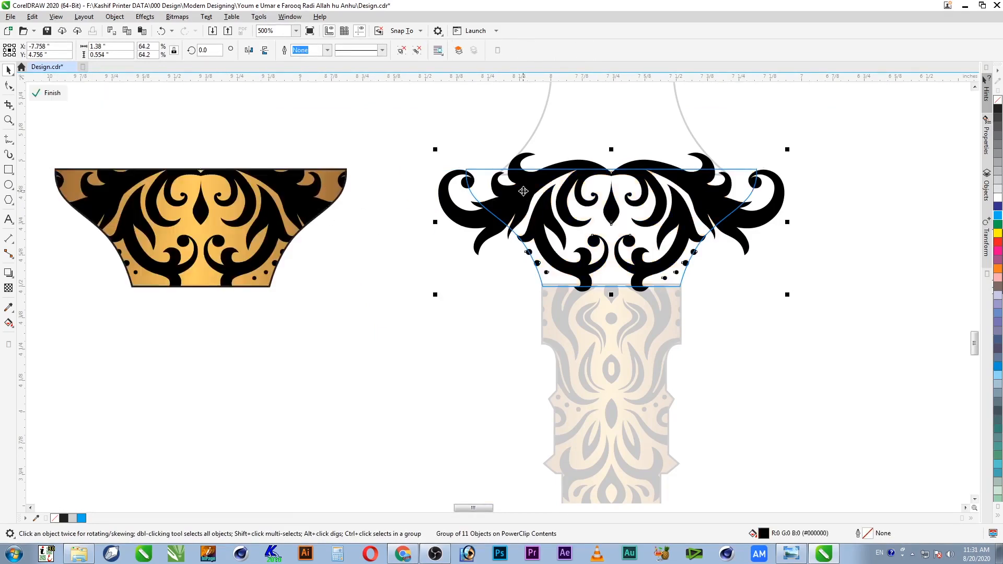
{"action": "key", "text": "alt+e"}
{"action": "key", "text": "m"}
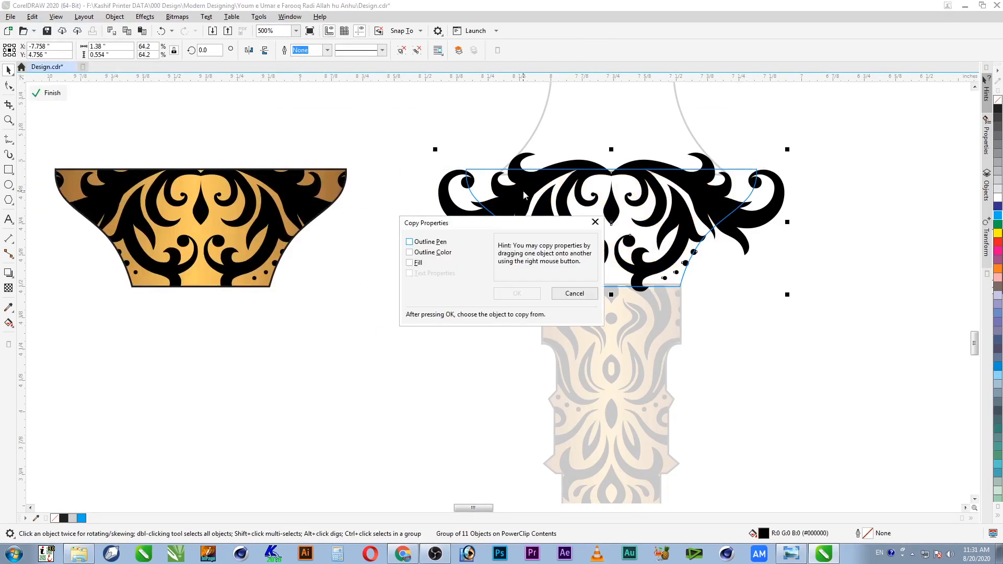
{"action": "left_click", "coordinate": [413, 263]}
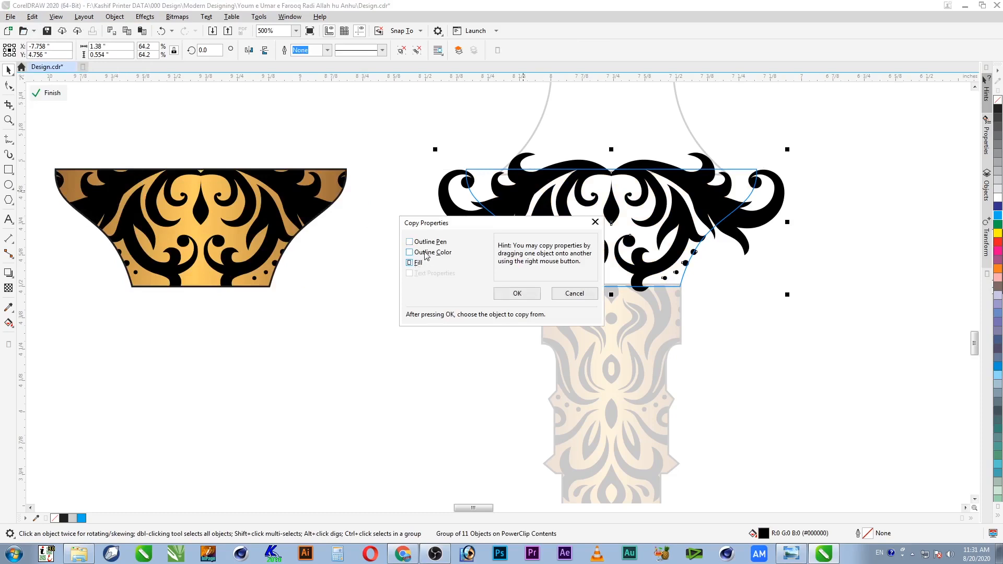
{"action": "left_click", "coordinate": [518, 294]}
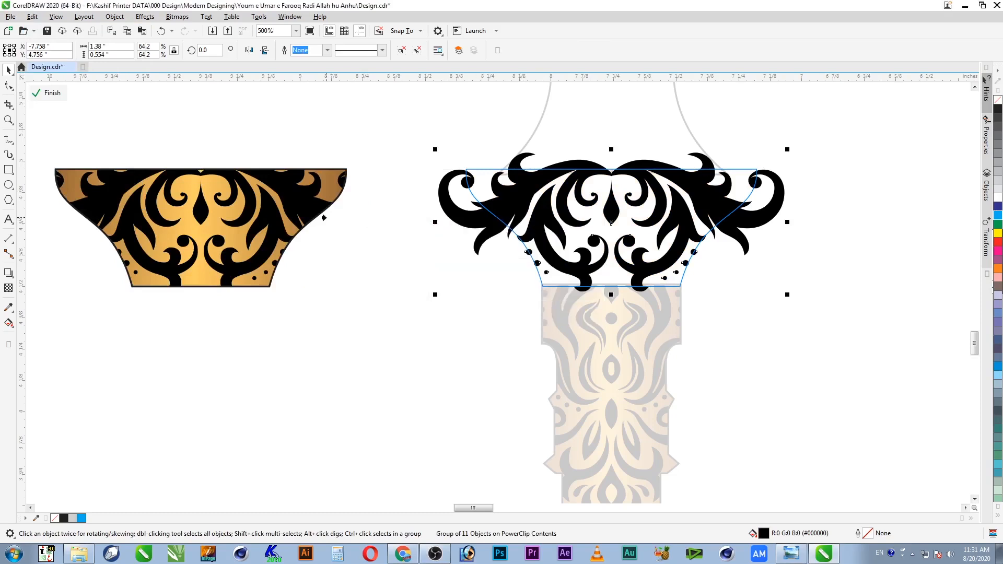
{"action": "left_click", "coordinate": [220, 225]}
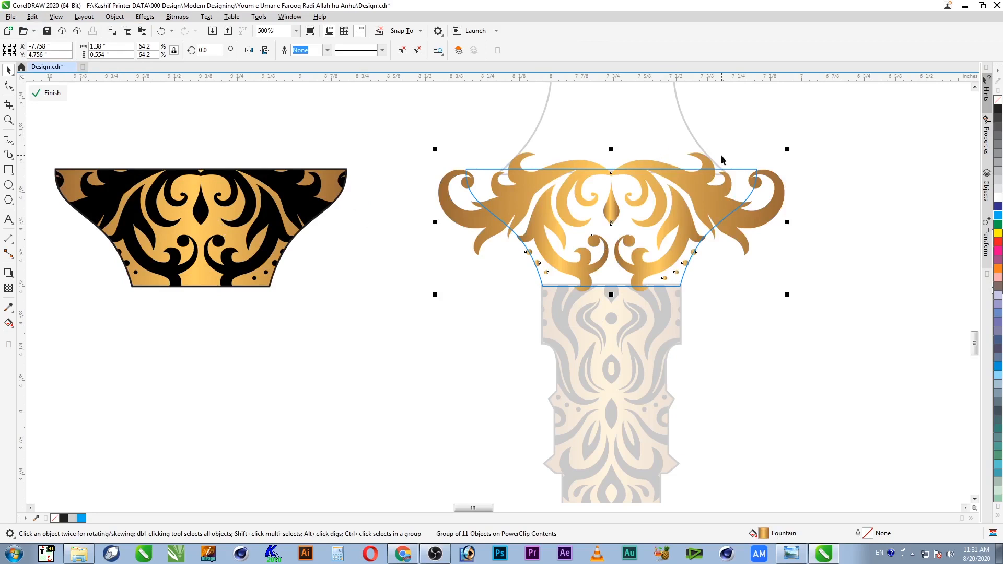
{"action": "left_click", "coordinate": [801, 228], "text": "ctrl"}
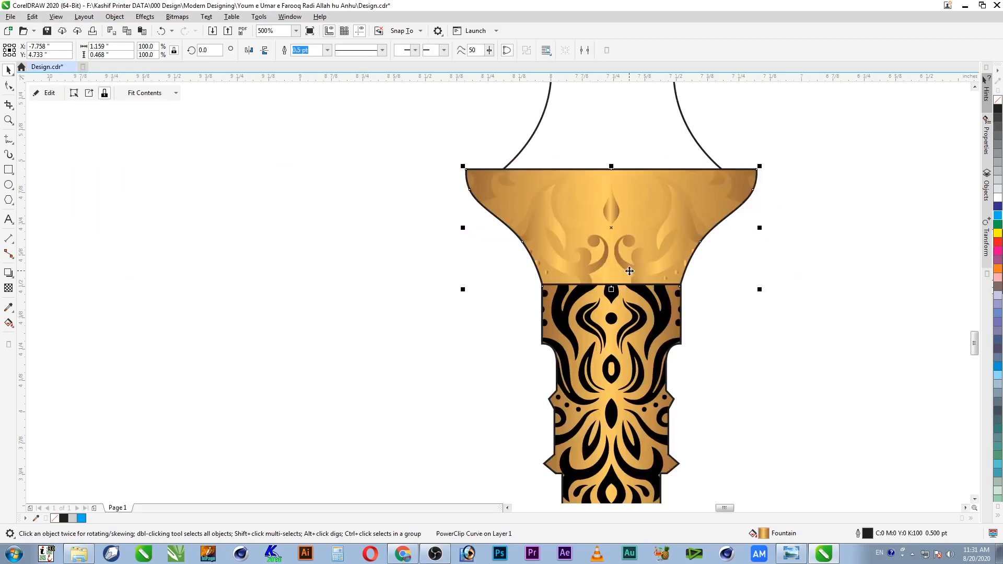
Step: Select the capital's gold ornament, save the document and bring up its gradient settings
{"action": "left_click", "coordinate": [646, 264], "text": "ctrl"}
{"action": "left_click", "coordinate": [646, 264]}
{"action": "key", "text": "ctrl+s"}
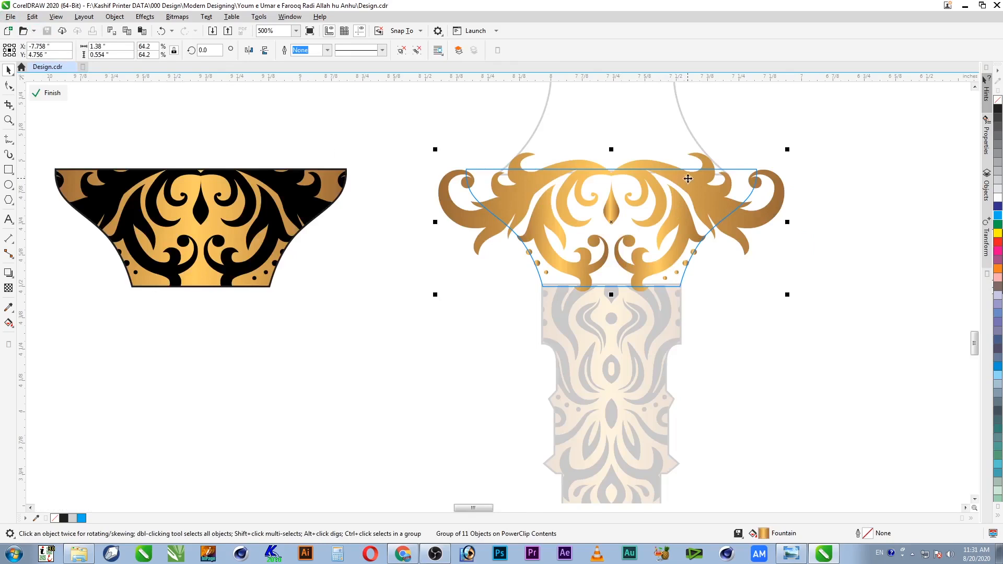
{"action": "key", "text": "F11"}
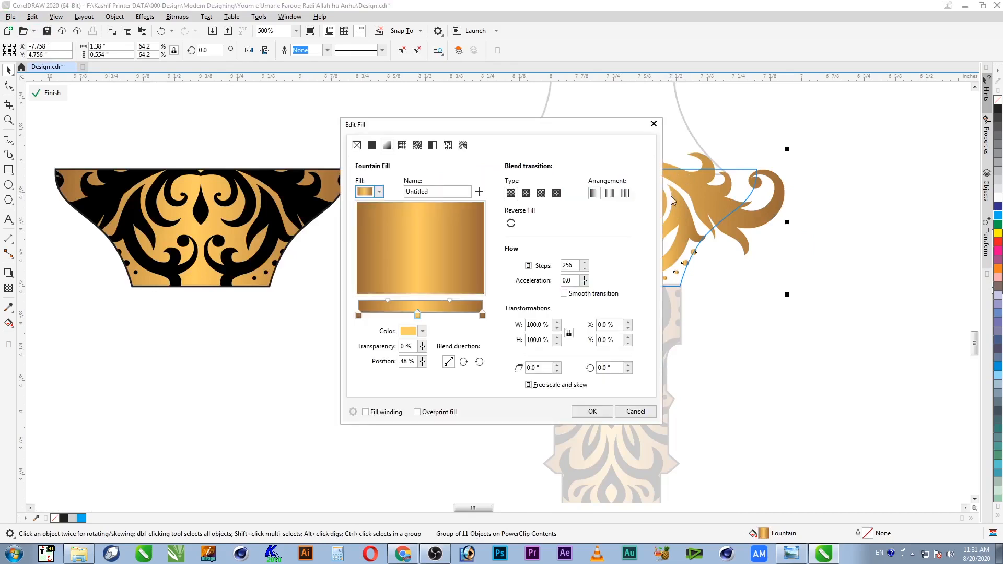
{"action": "left_click", "coordinate": [358, 316]}
{"action": "left_click", "coordinate": [482, 315], "text": "ctrl"}
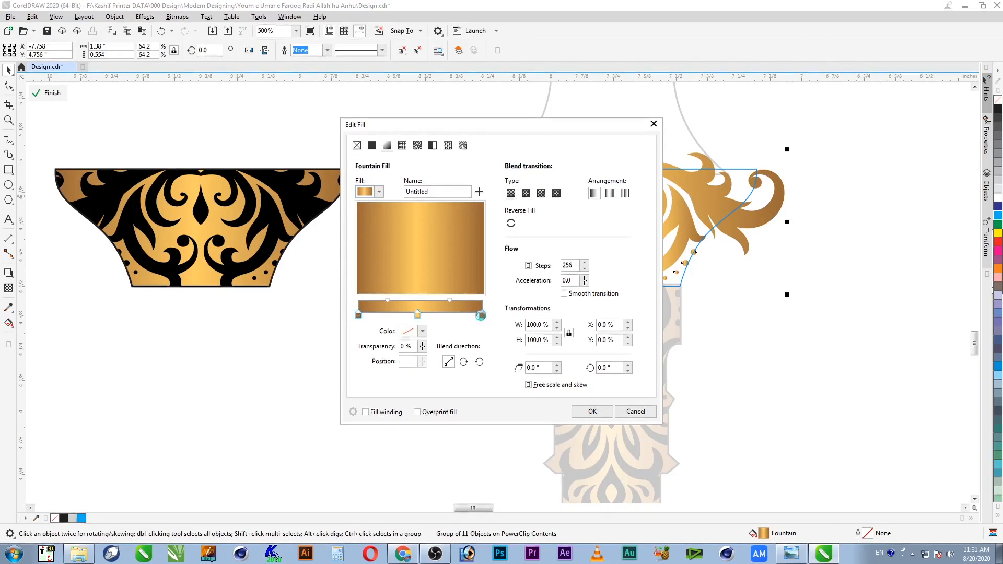
{"action": "left_click", "coordinate": [412, 335]}
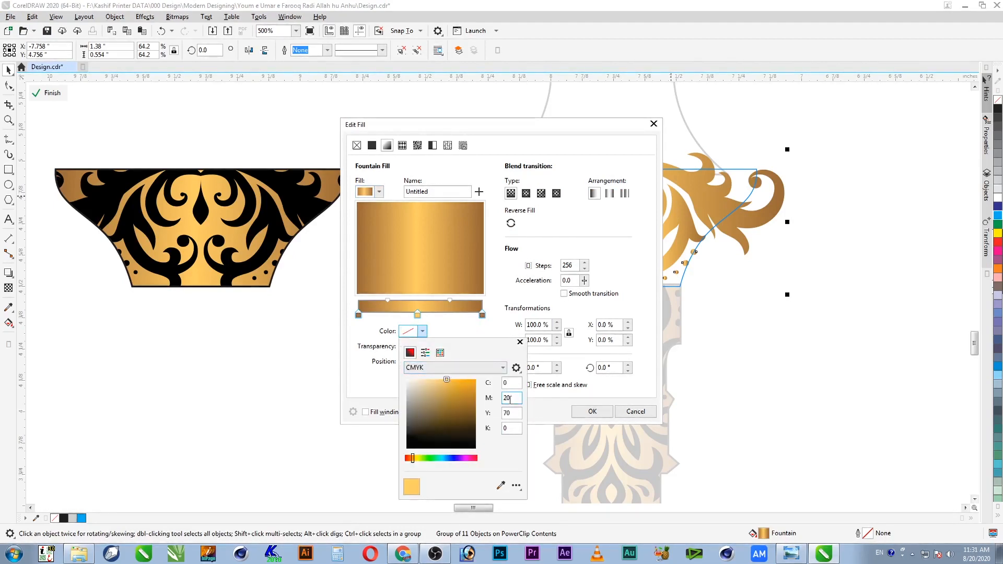
{"action": "left_click", "coordinate": [629, 416]}
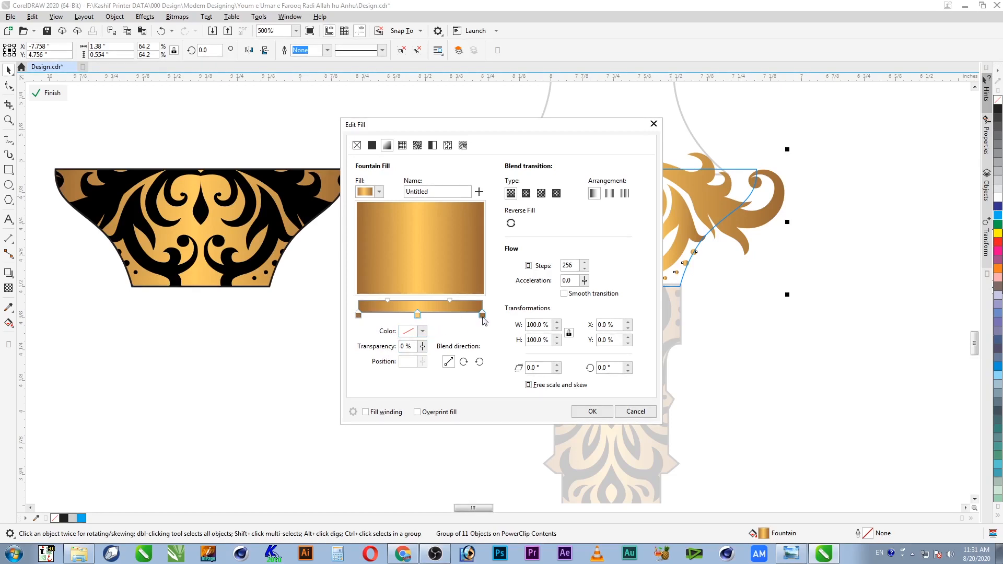
Step: Set both gradient end stops to a dark brown with C30, M60 and K50
{"action": "left_click", "coordinate": [359, 316]}
{"action": "left_click", "coordinate": [482, 315], "text": "shift"}
{"action": "left_click", "coordinate": [422, 332]}
{"action": "double_click", "coordinate": [508, 429]}
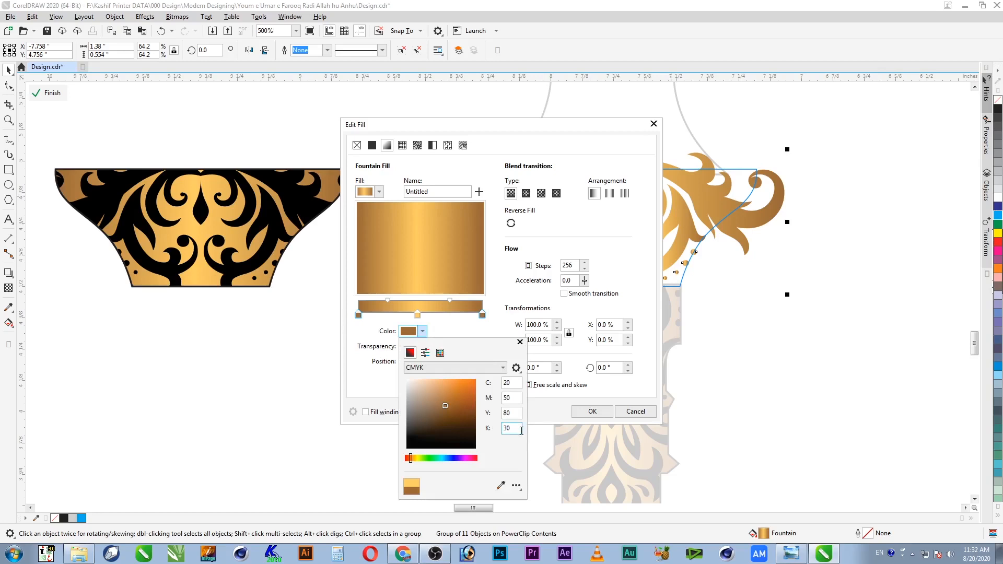
{"action": "type", "text": "50"}
{"action": "key", "text": "shift+Tab"}
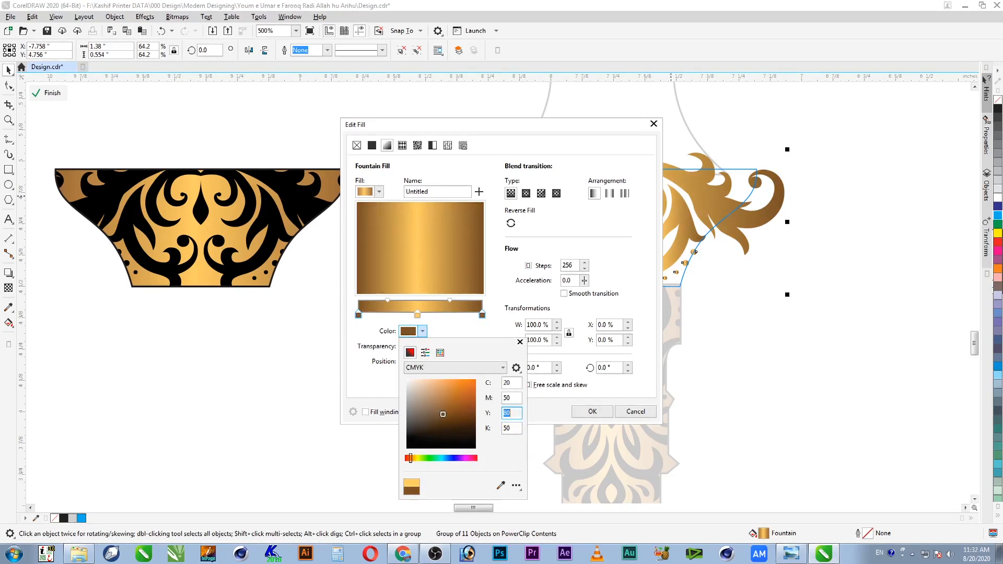
{"action": "key", "text": "shift+Tab"}
{"action": "type", "text": "60"}
{"action": "key", "text": "Tab"}
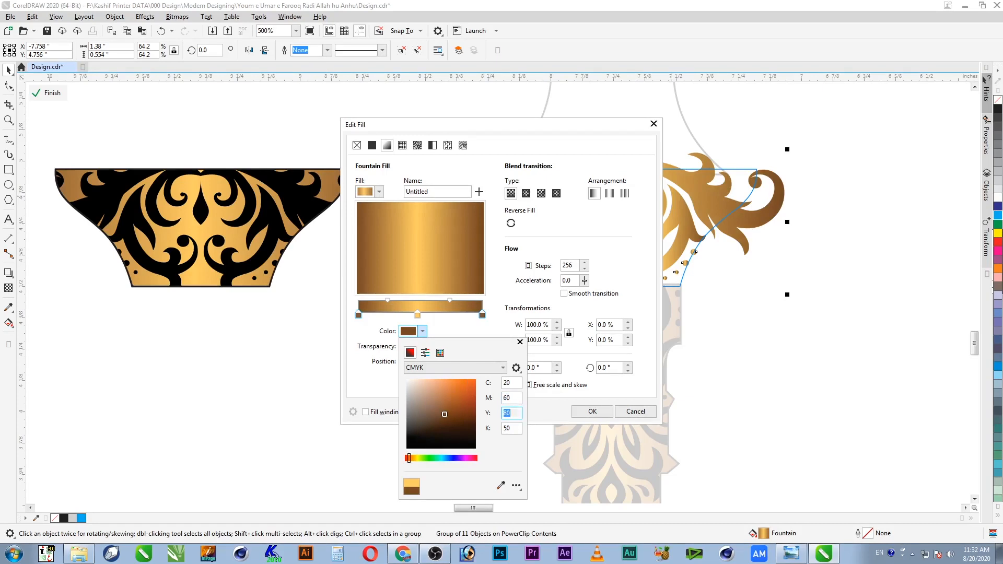
{"action": "key", "text": "shift+Tab"}
{"action": "key", "text": "shift+Tab"}
{"action": "type", "text": "30"}
{"action": "key", "text": "Tab"}
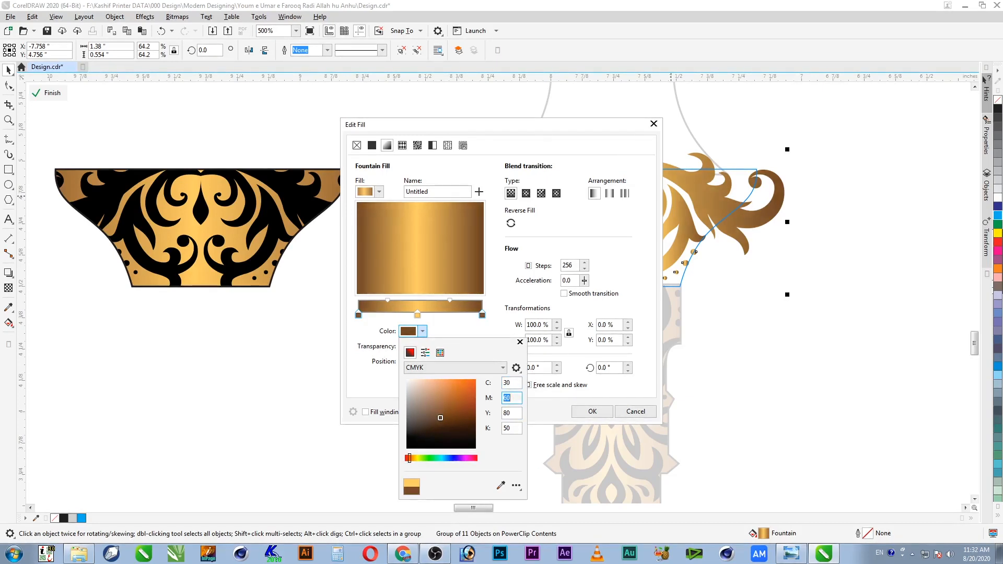
{"action": "key", "text": "Tab"}
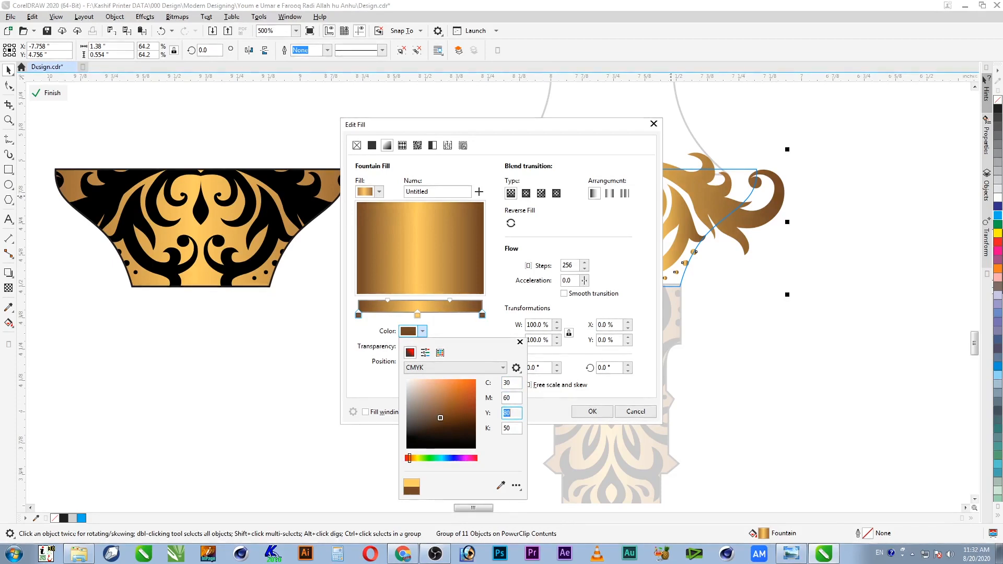
{"action": "type", "text": "80"}
{"action": "key", "text": "Return"}
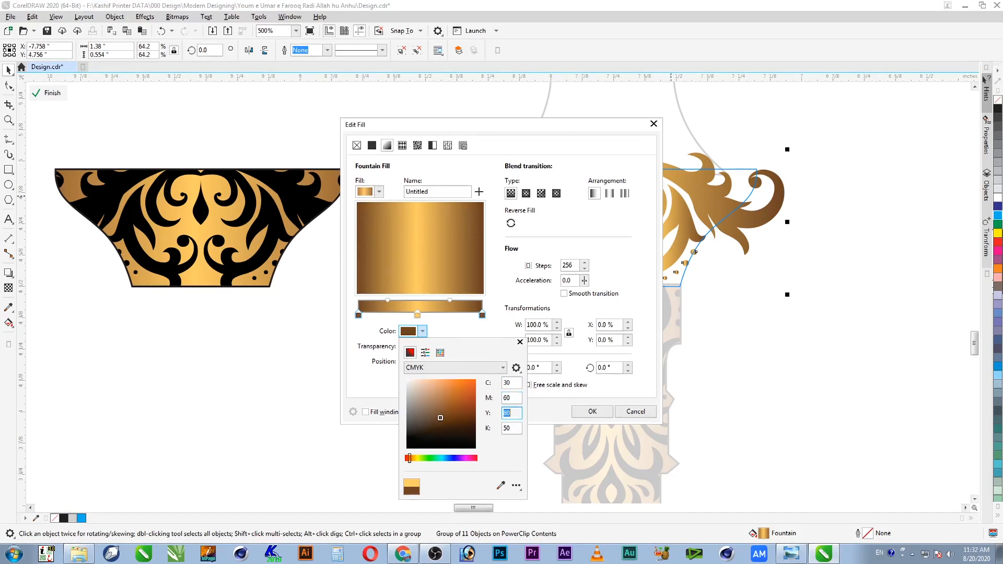
{"action": "left_click", "coordinate": [557, 407]}
Step: Set the middle gradient stop to orange-gold C0 M40 Y100 K0
{"action": "left_click", "coordinate": [418, 316]}
{"action": "left_click", "coordinate": [423, 332]}
{"action": "double_click", "coordinate": [510, 398]}
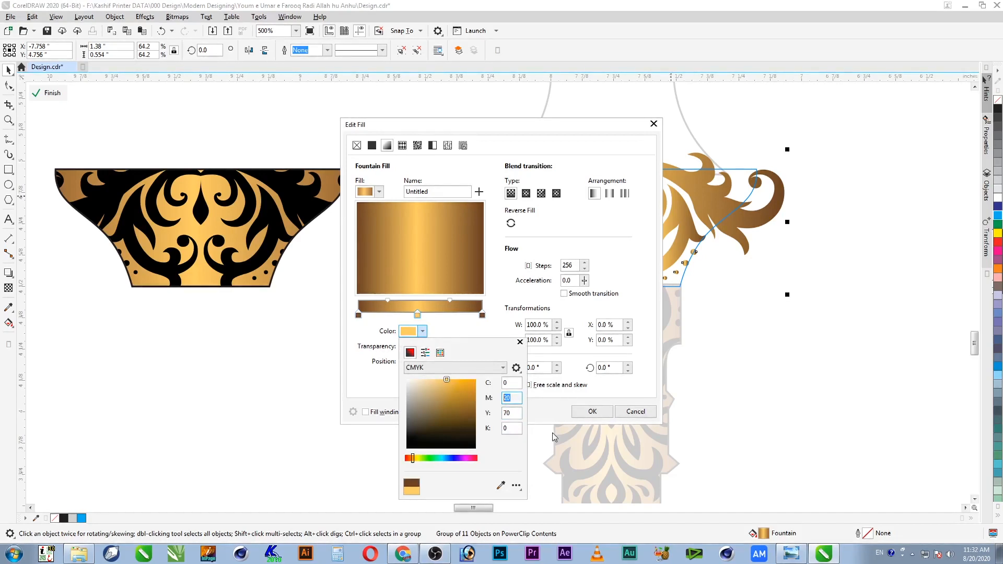
{"action": "key", "text": "Tab"}
{"action": "type", "text": "100"}
{"action": "key", "text": "Tab"}
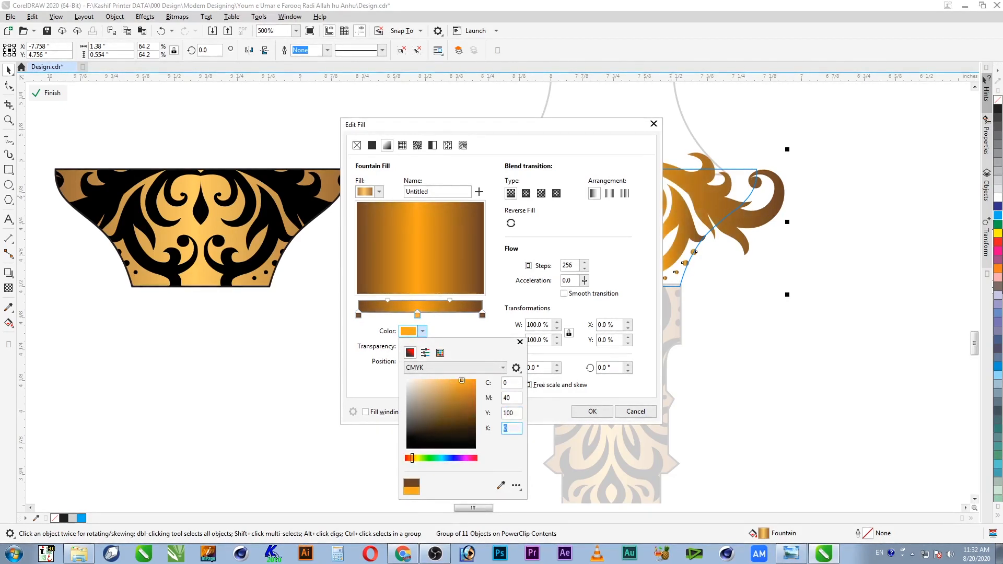
{"action": "left_click", "coordinate": [592, 412]}
Step: Apply the orange gradient to the ornament and leave the capital's PowerClip editing
{"action": "left_click", "coordinate": [593, 411]}
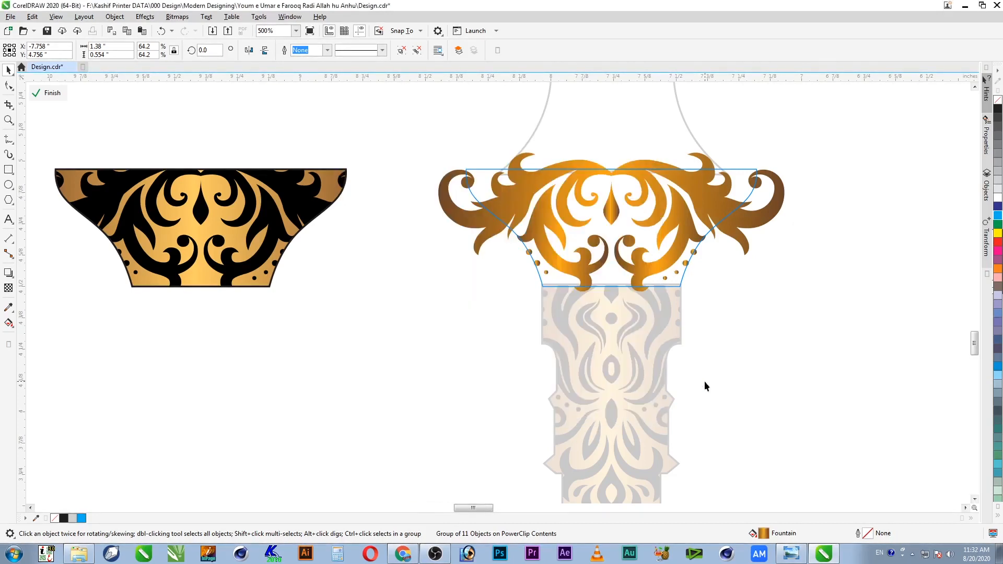
{"action": "left_click", "coordinate": [772, 314], "text": "ctrl"}
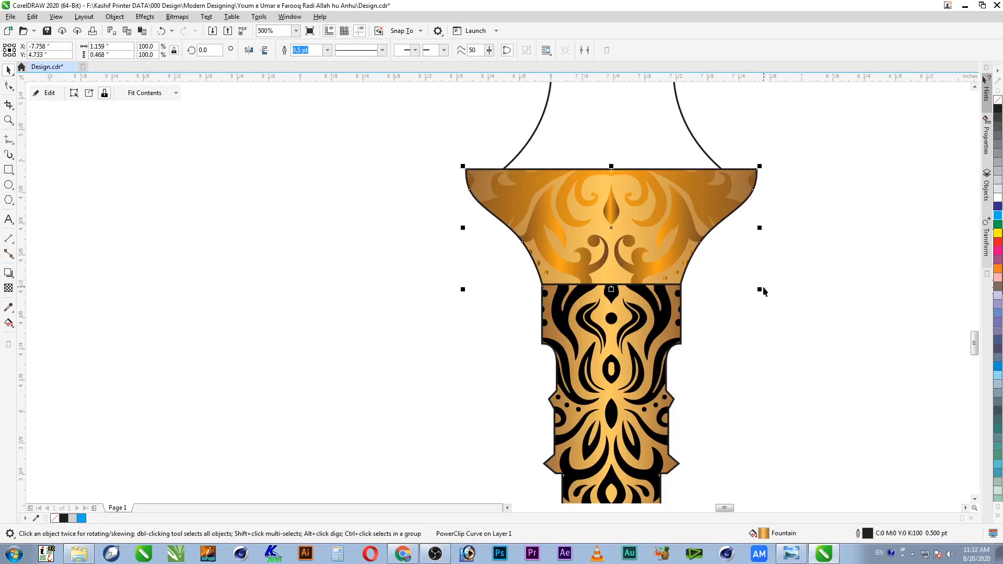
{"action": "left_click", "coordinate": [666, 249], "text": "ctrl"}
{"action": "left_click", "coordinate": [675, 271], "text": "ctrl"}
Step: Undo the orange fill back to gold and right-click the left framed ornament
{"action": "left_click", "coordinate": [675, 272], "text": "ctrl"}
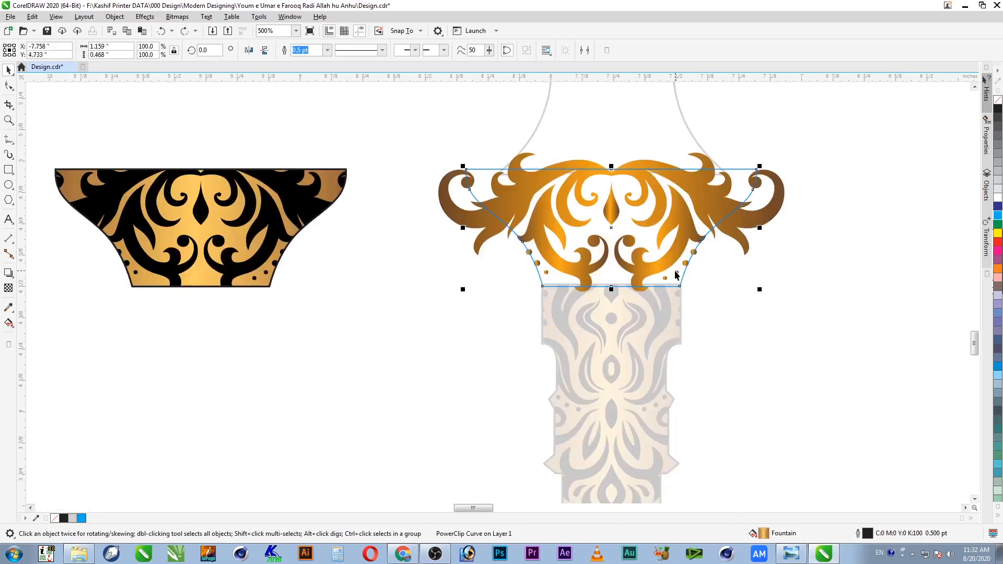
{"action": "key", "text": "ctrl+z"}
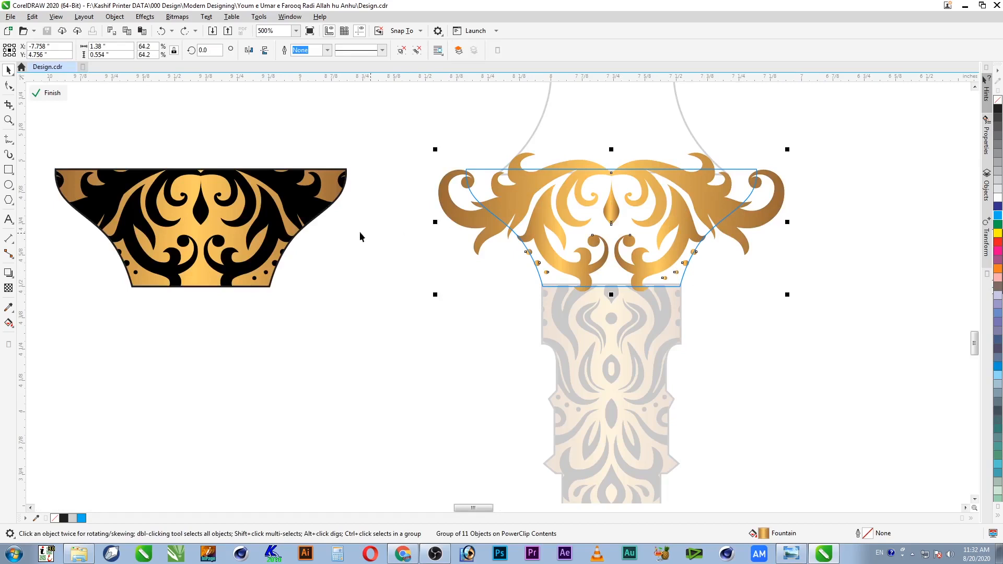
{"action": "left_click", "coordinate": [307, 208]}
{"action": "right_click", "coordinate": [308, 204]}
Step: Extract the black ornament from the left PowerClip and remove its frame
{"action": "left_click", "coordinate": [330, 208]}
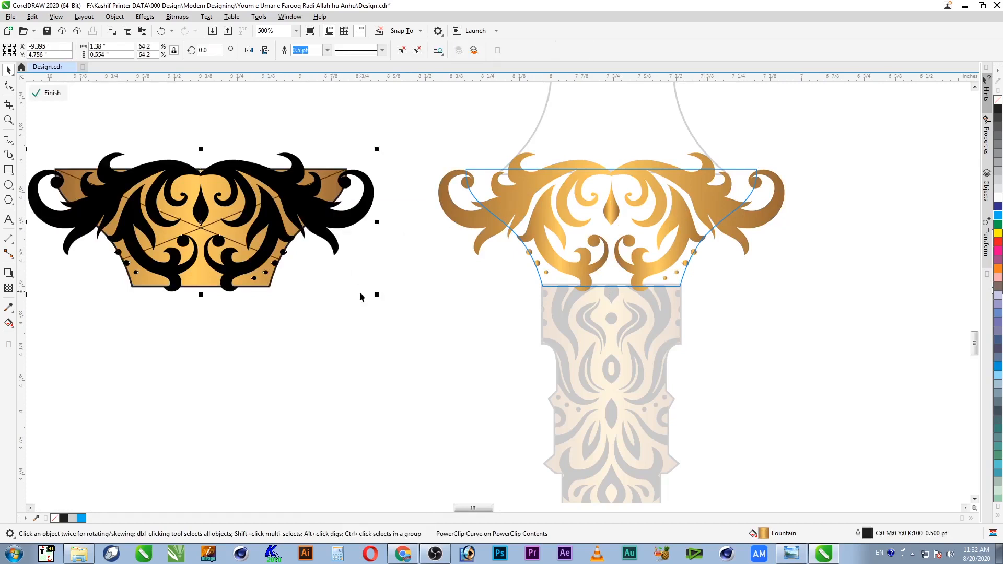
{"action": "right_click", "coordinate": [220, 204]}
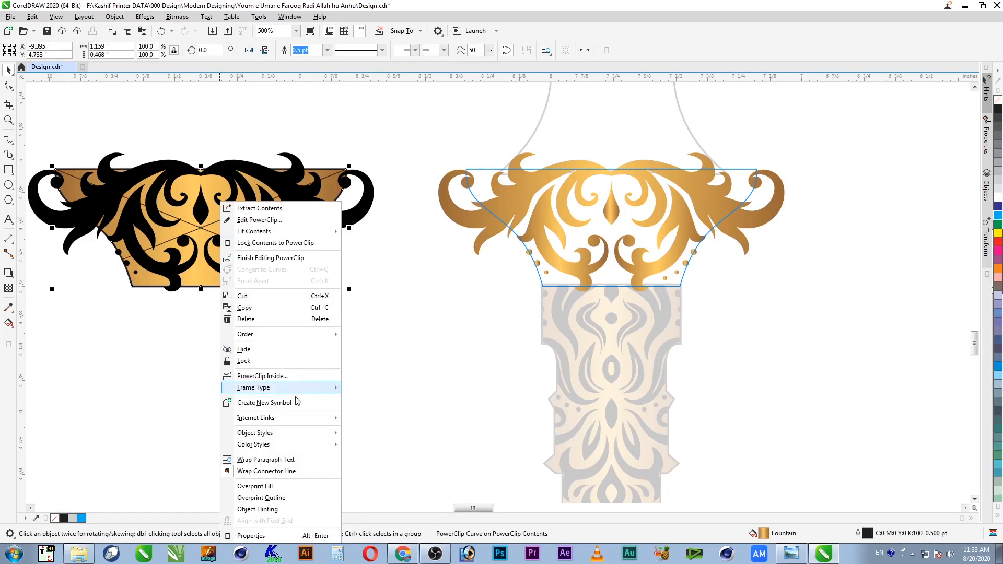
{"action": "mouse_move", "coordinate": [298, 390]}
{"action": "left_click", "coordinate": [366, 414]}
Step: Copy the gold capital ornament's fill onto the black ornament and review its gradient settings
{"action": "left_click", "coordinate": [305, 219]}
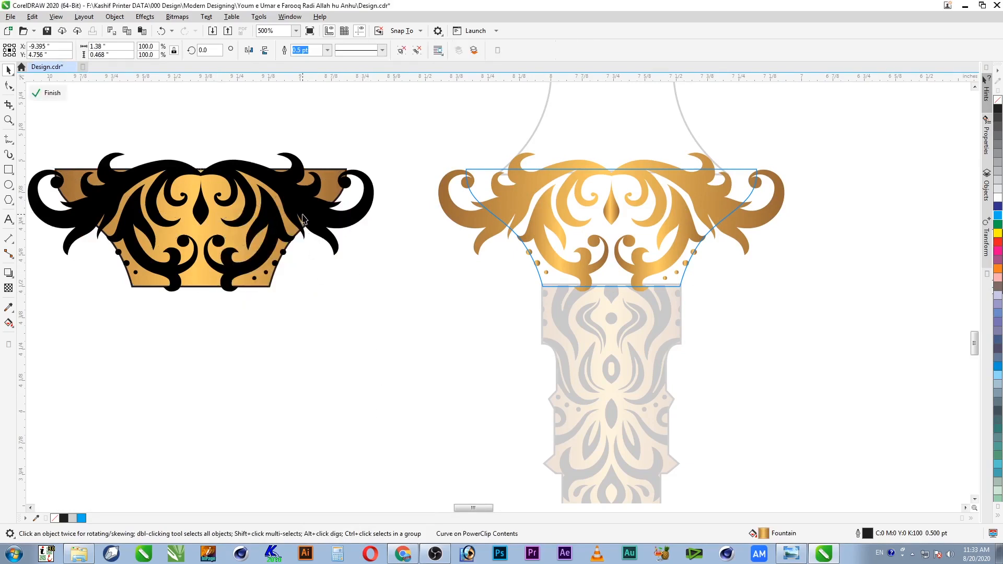
{"action": "key", "text": "alt+e"}
{"action": "key", "text": "m"}
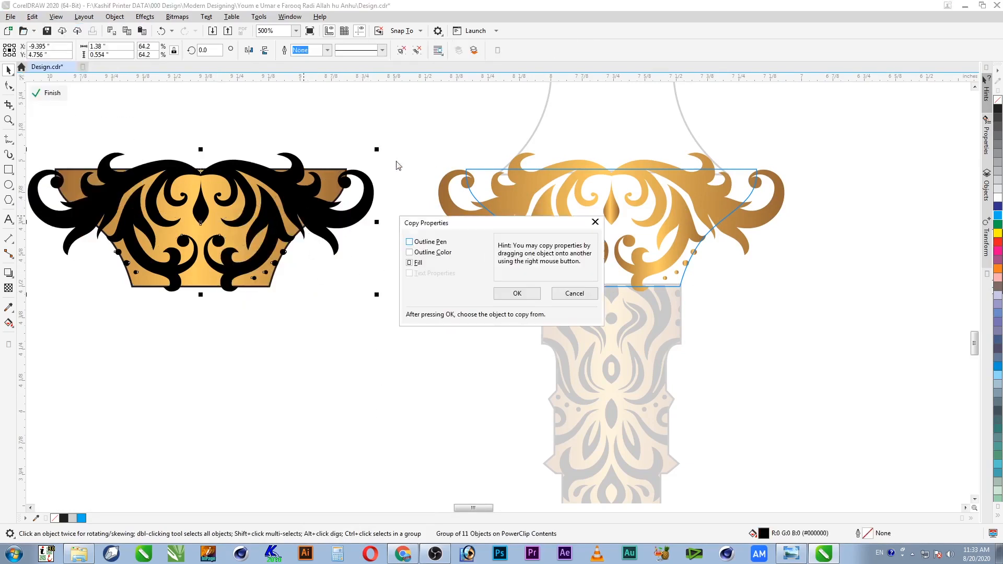
{"action": "left_click", "coordinate": [519, 290]}
{"action": "left_click", "coordinate": [531, 183]}
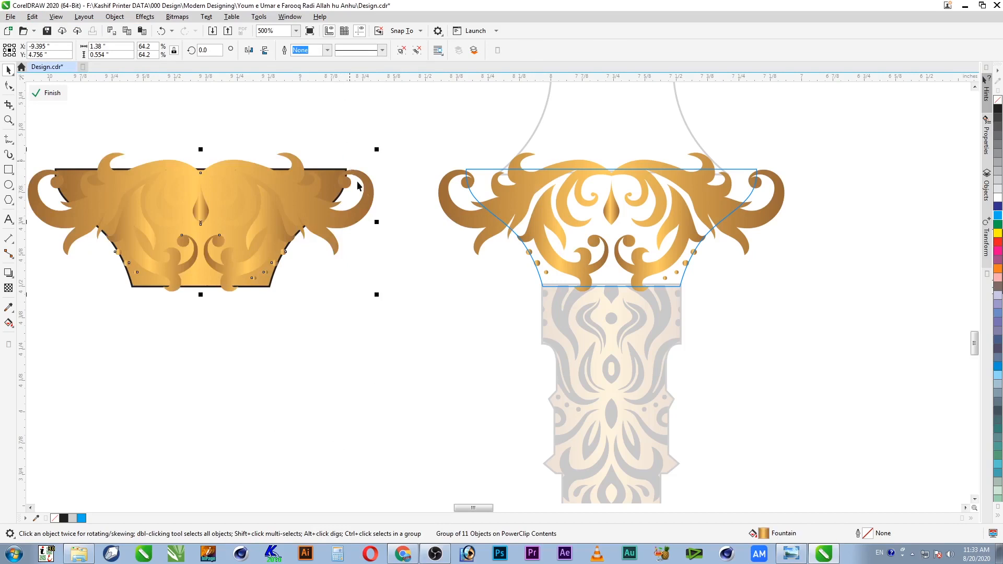
{"action": "key", "text": "F11"}
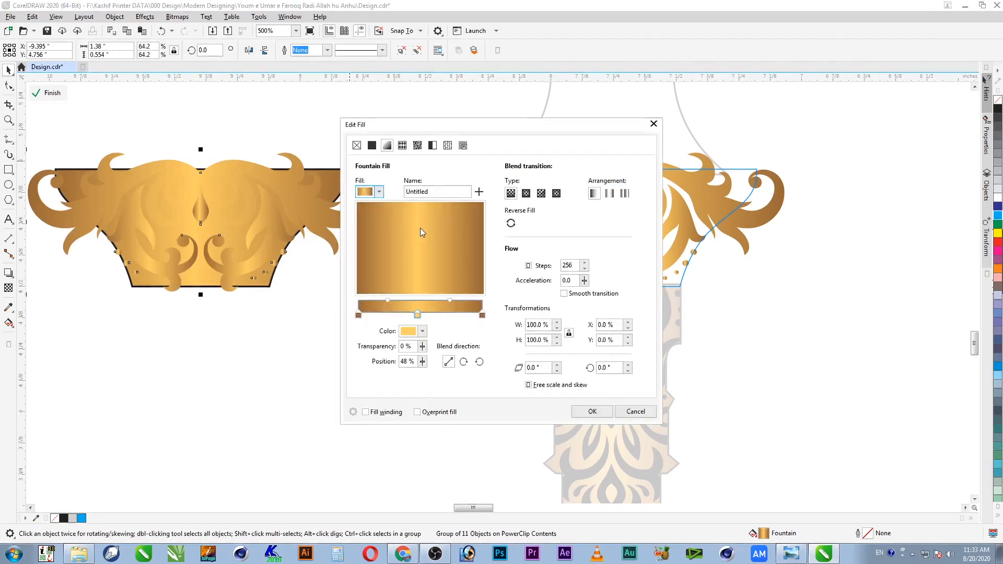
Step: Apply an elliptical gold gradient to the left ornament
{"action": "left_click", "coordinate": [526, 197]}
{"action": "left_click", "coordinate": [593, 412]}
{"action": "left_click", "coordinate": [500, 204]}
{"action": "key", "text": "ctrl+r"}
{"action": "left_click", "coordinate": [459, 334], "text": "ctrl"}
Step: Give the capital's clipped ornament group a linear gold gradient fill
{"action": "left_click", "coordinate": [550, 309]}
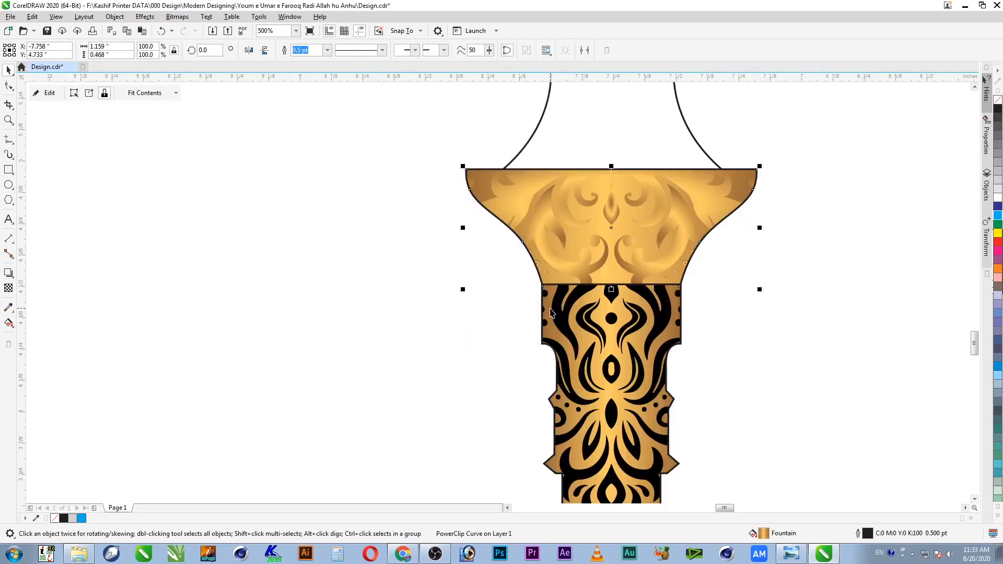
{"action": "left_click", "coordinate": [642, 222], "text": "ctrl"}
{"action": "left_click", "coordinate": [615, 216]}
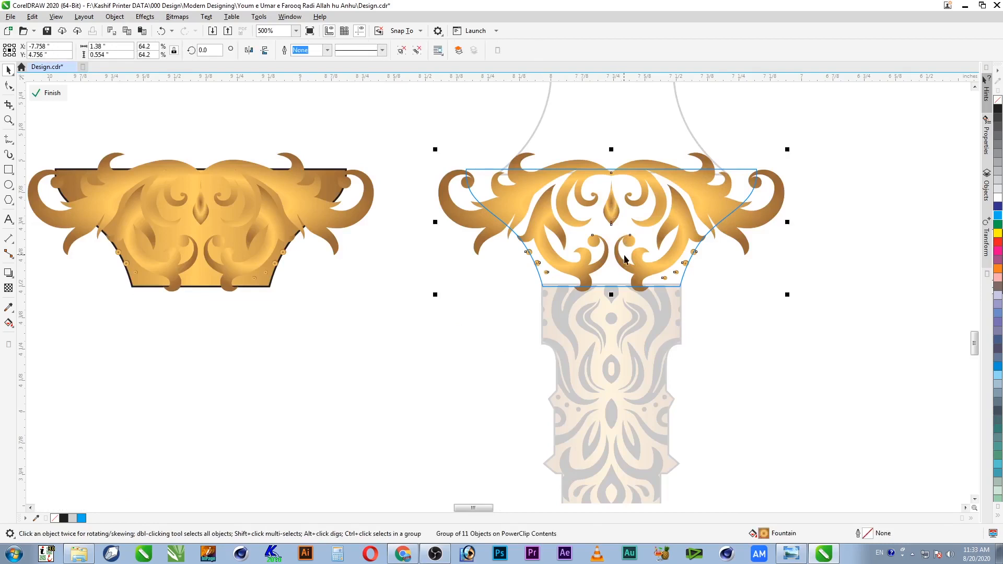
{"action": "key", "text": "F11"}
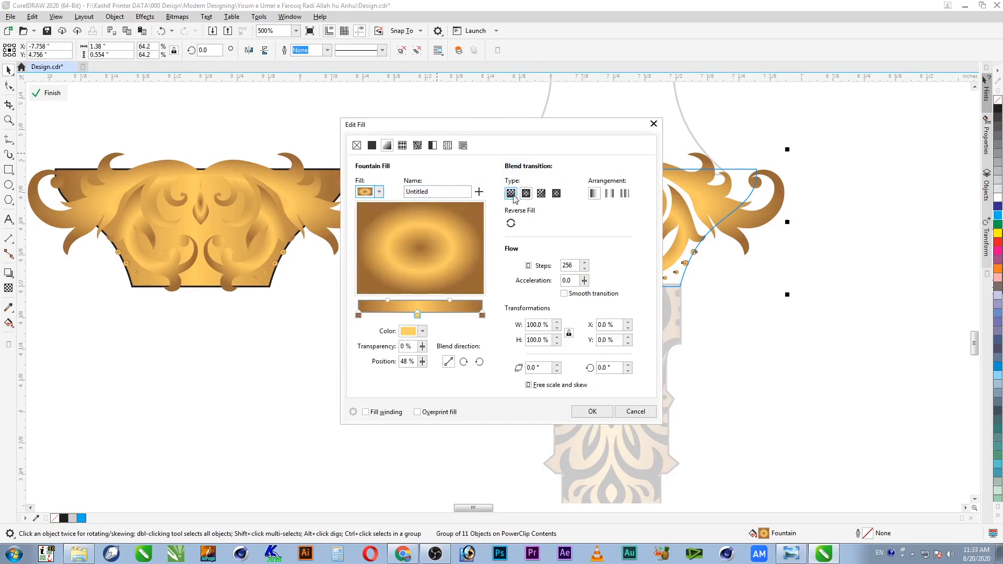
{"action": "left_click", "coordinate": [511, 194]}
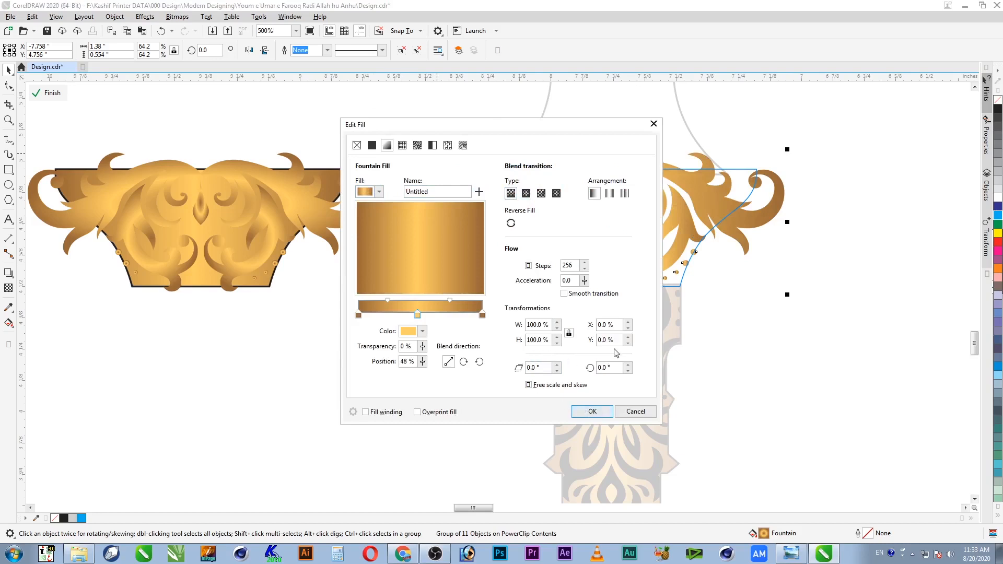
{"action": "left_click", "coordinate": [581, 413]}
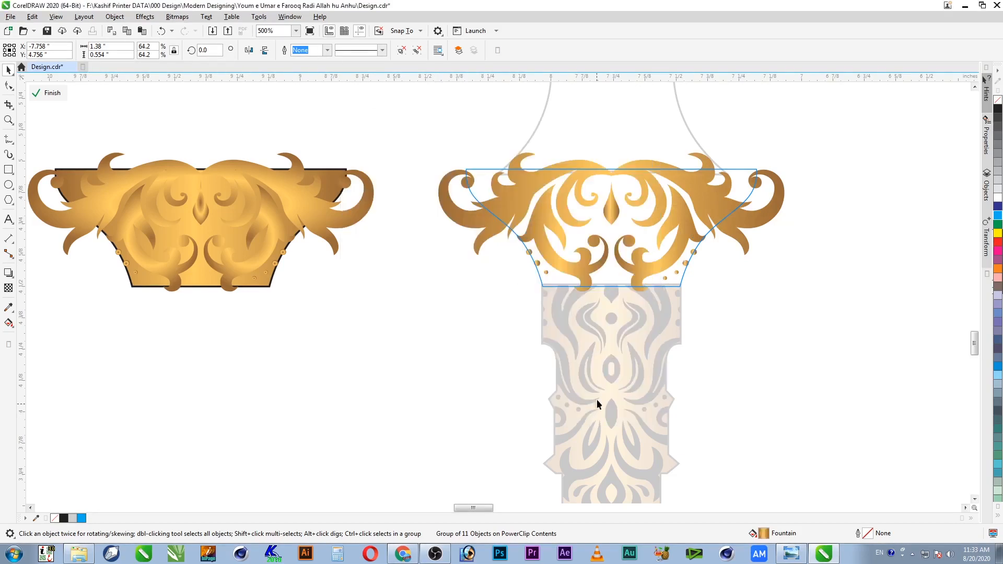
{"action": "left_click", "coordinate": [8, 273]}
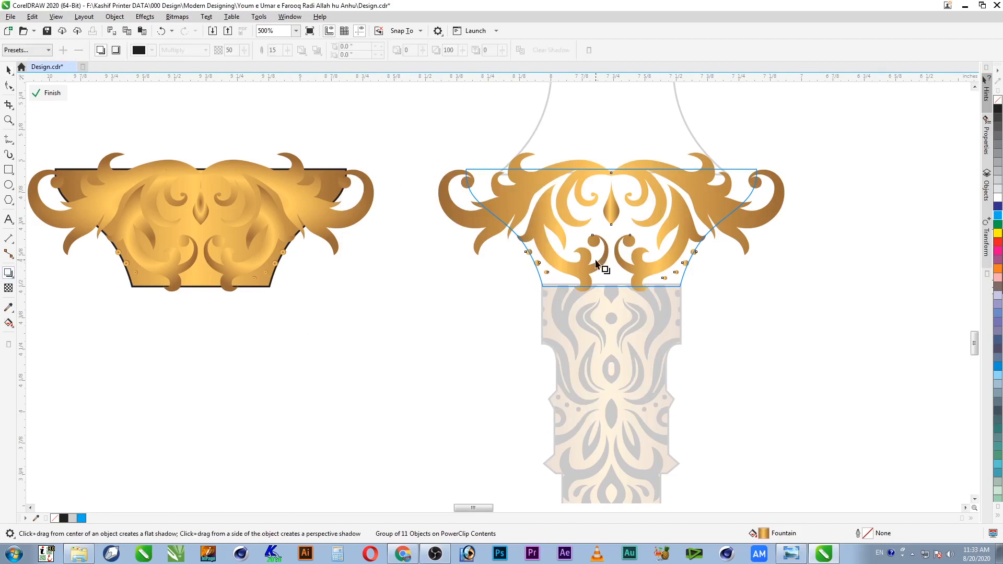
Step: Drag a drop shadow down from the ornament's centre with feather 2 and transparency 70
{"action": "left_click_drag", "start_coordinate": [609, 227], "coordinate": [615, 296]}
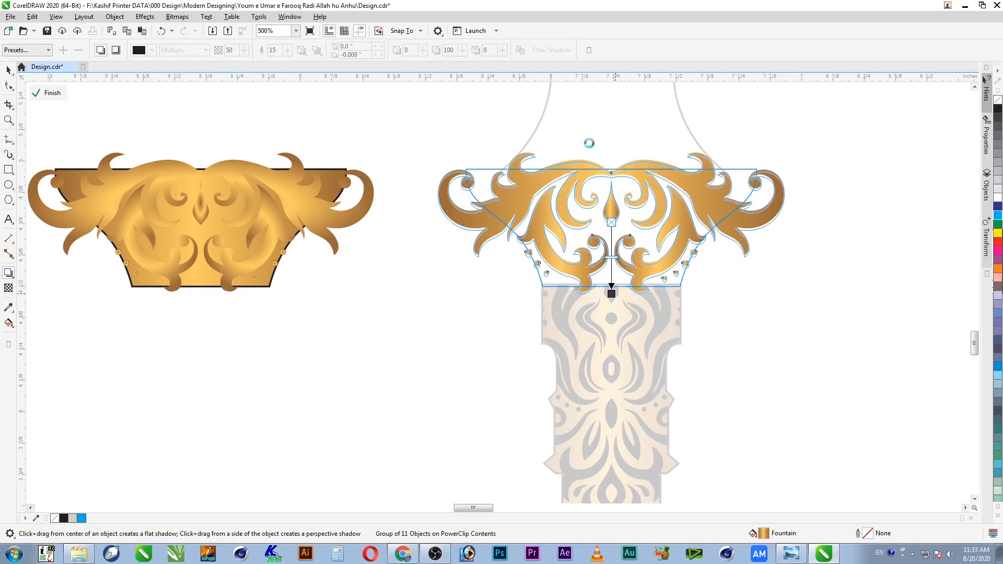
{"action": "double_click", "coordinate": [276, 50]}
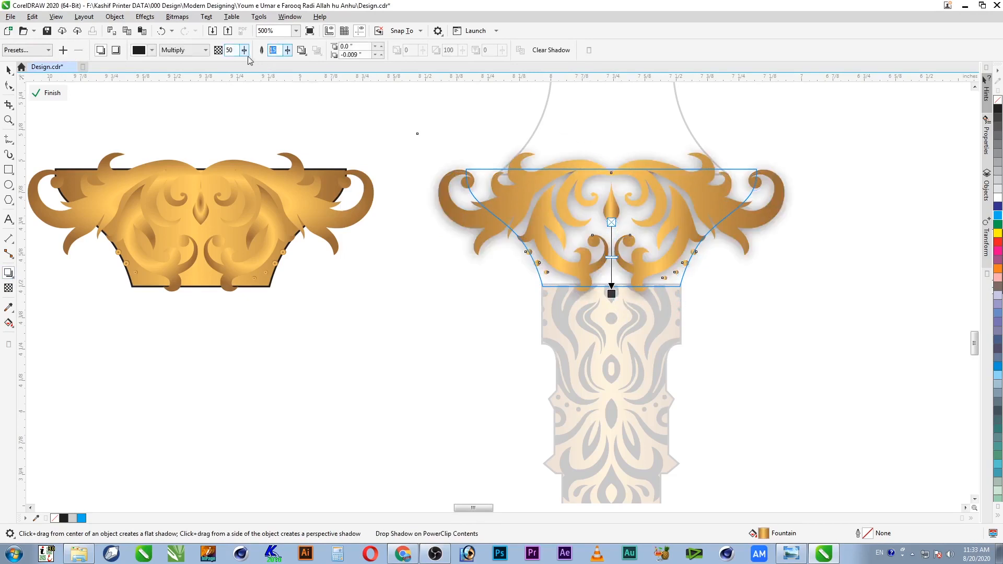
{"action": "type", "text": "2"}
{"action": "key", "text": "Return"}
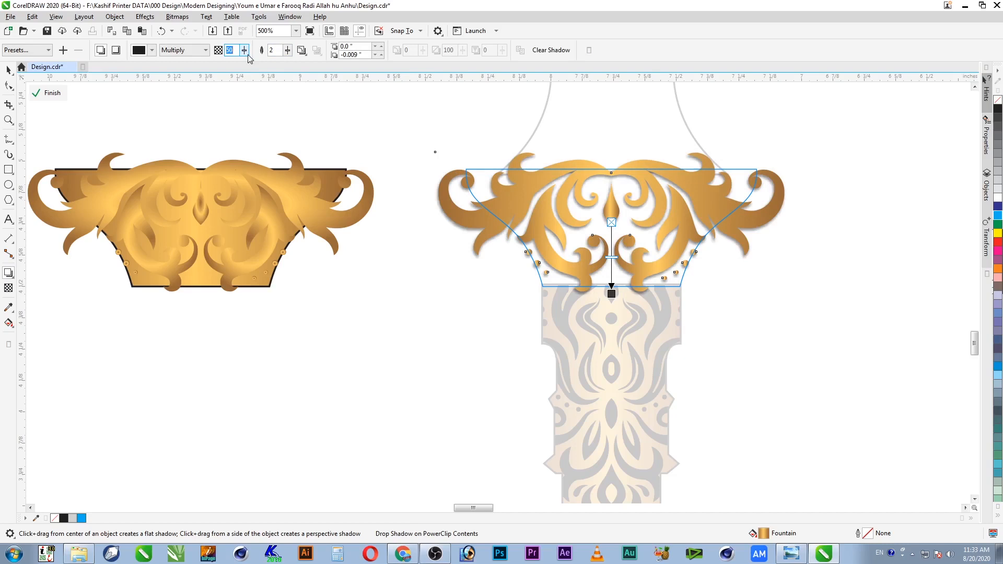
{"action": "type", "text": "7"}
{"action": "key", "text": "Return"}
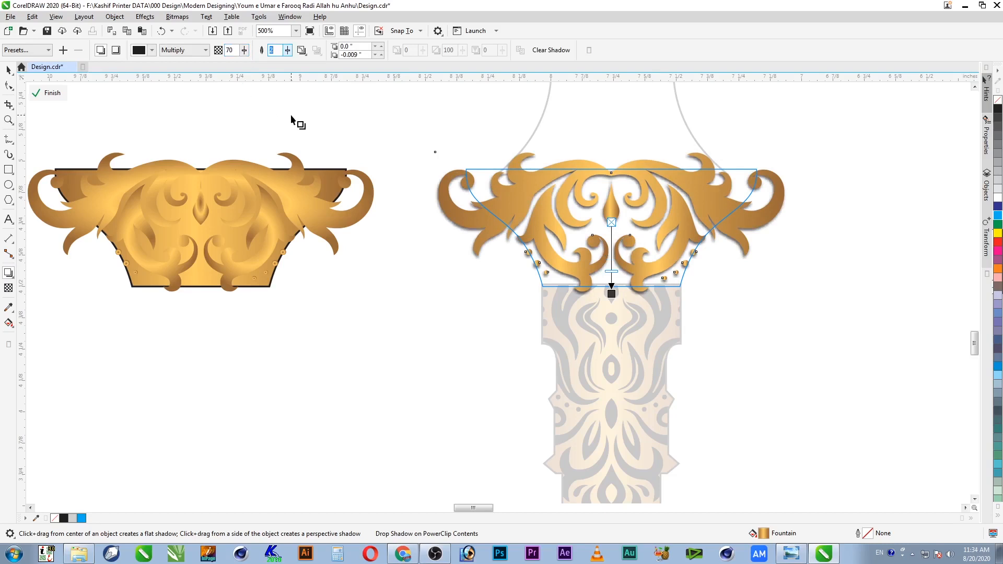
Step: Set the shadow blend mode to Multiply and finish editing the capital's PowerClip
{"action": "left_click", "coordinate": [197, 51]}
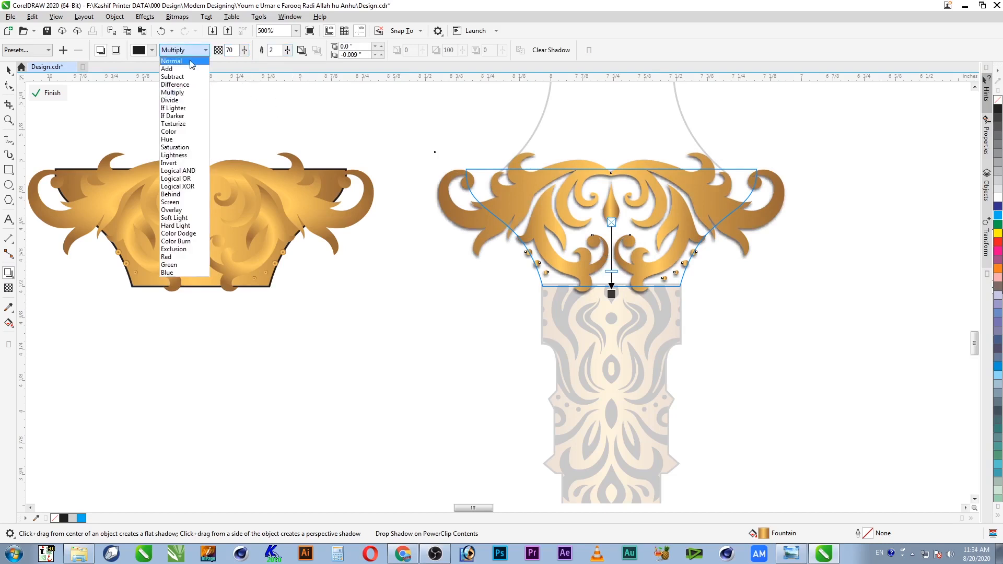
{"action": "left_click", "coordinate": [192, 62]}
{"action": "left_click", "coordinate": [197, 51]}
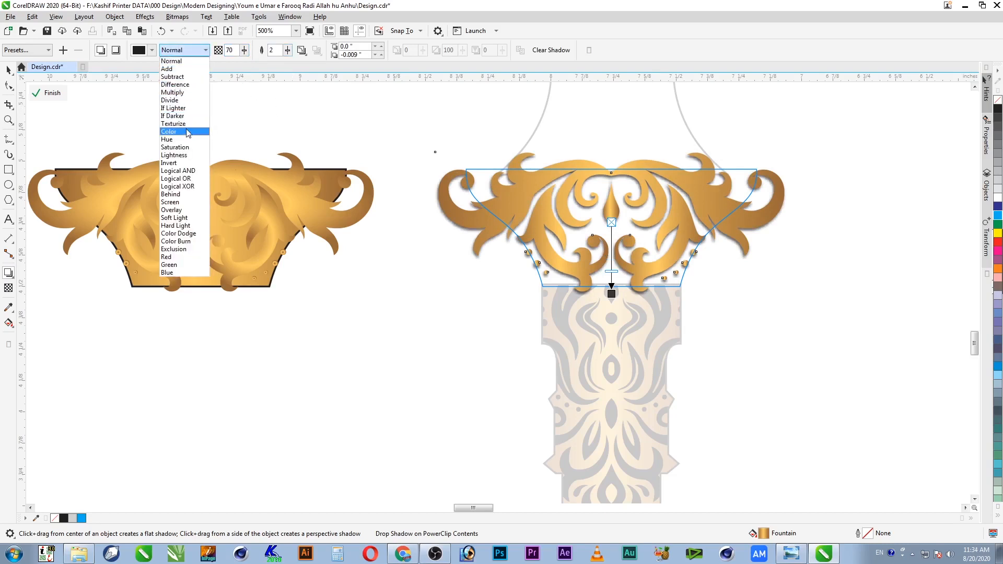
{"action": "left_click", "coordinate": [193, 93]}
{"action": "left_click", "coordinate": [8, 70]}
{"action": "left_click", "coordinate": [448, 342]}
{"action": "left_click", "coordinate": [448, 343], "text": "ctrl"}
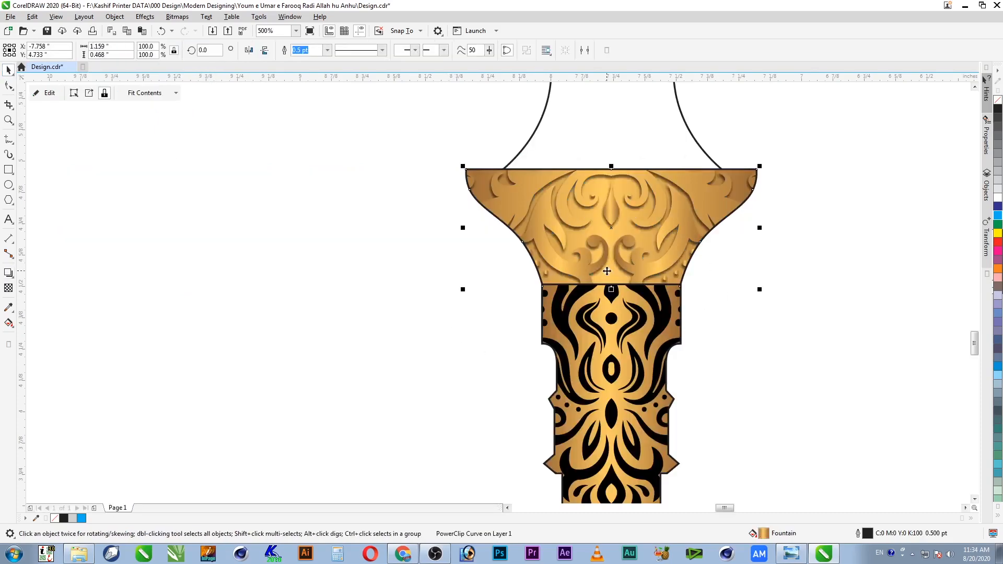
Step: Zoom in on the column capital and the lower part of it
{"action": "scroll", "coordinate": [607, 271], "scroll_direction": "down", "scroll_amount": 1}
{"action": "key", "text": "F2"}
{"action": "left_click_drag", "start_coordinate": [716, 217], "coordinate": [487, 343]}
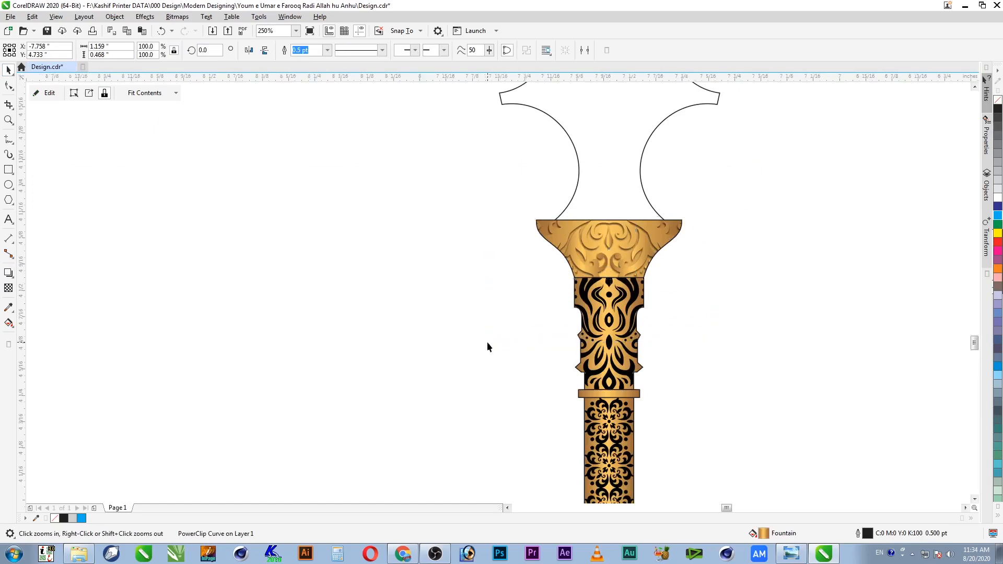
{"action": "scroll", "coordinate": [505, 366], "scroll_direction": "down", "scroll_amount": 1}
{"action": "key", "text": "F2"}
{"action": "left_click_drag", "start_coordinate": [694, 217], "coordinate": [362, 400]}
{"action": "left_click", "coordinate": [568, 237]}
{"action": "right_click", "coordinate": [568, 235]}
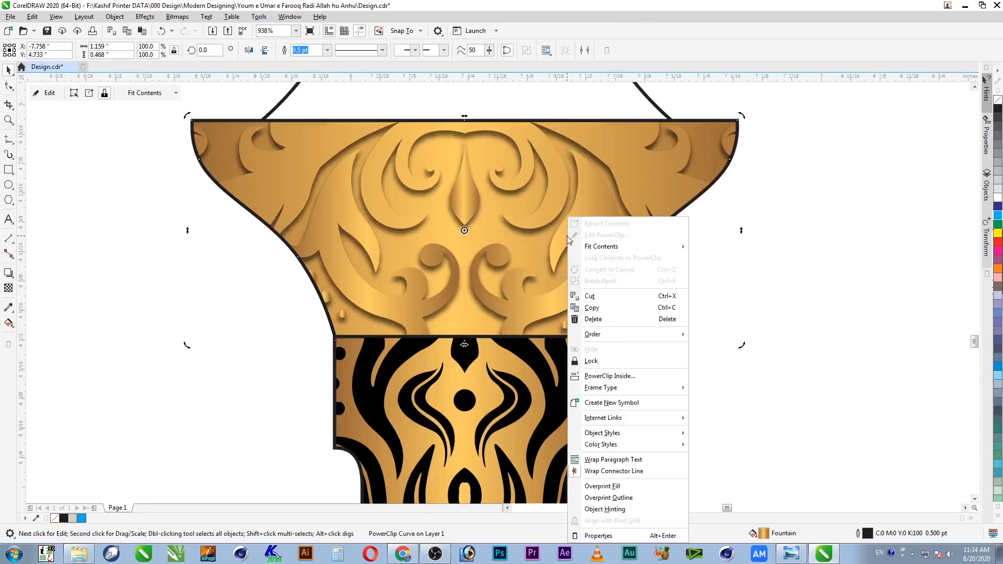
{"action": "key", "text": "Escape"}
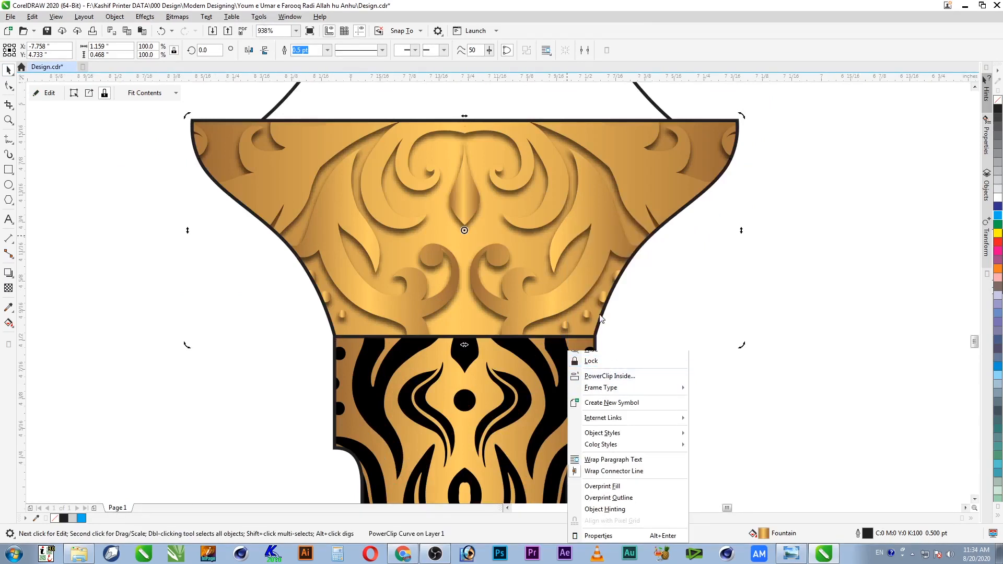
{"action": "key", "text": "F4"}
{"action": "key", "text": "z"}
{"action": "left_click_drag", "start_coordinate": [463, 347], "coordinate": [515, 381]}
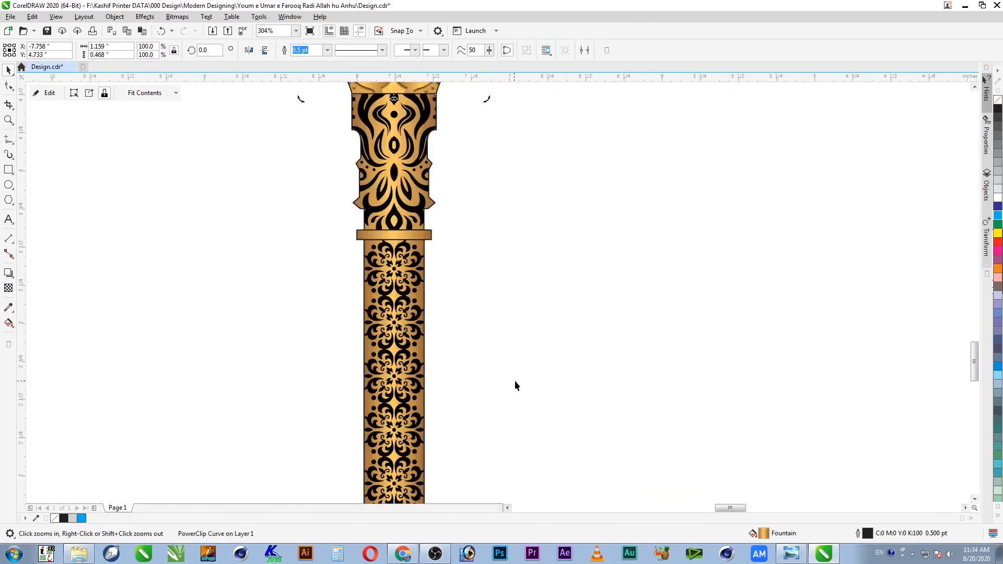
{"action": "key", "text": "F2"}
{"action": "left_click_drag", "start_coordinate": [525, 279], "coordinate": [290, 106]}
Step: Open the middle section's PowerClip, select its black motif, then finish editing
{"action": "left_click", "coordinate": [458, 182]}
{"action": "left_click", "coordinate": [475, 188], "text": "ctrl"}
{"action": "left_click", "coordinate": [472, 228]}
{"action": "left_click", "coordinate": [255, 224]}
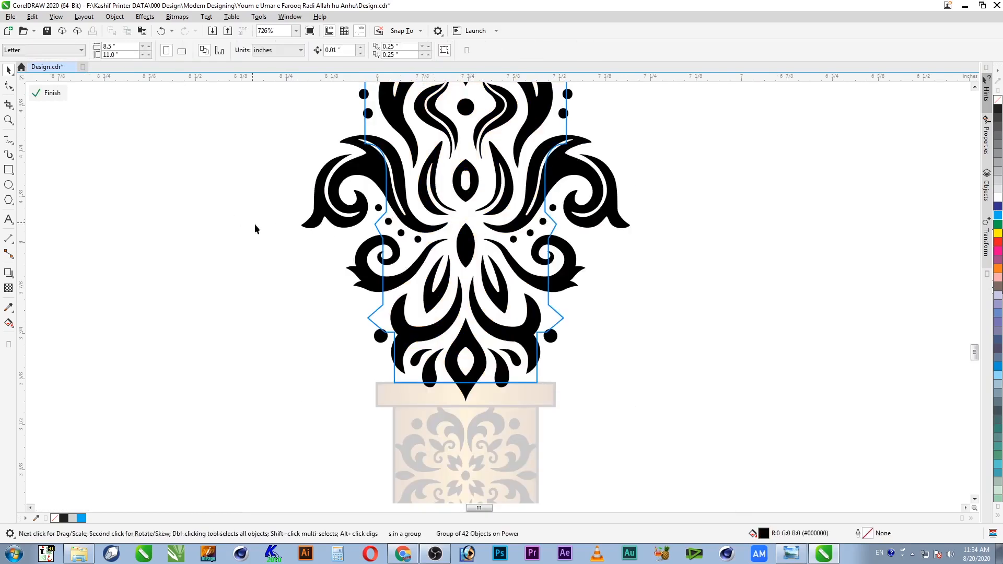
{"action": "left_click", "coordinate": [273, 226], "text": "ctrl"}
Step: Pull the spare golden capital aside and extract its ornament below the frame
{"action": "key", "text": "F4"}
{"action": "key", "text": "F2"}
{"action": "left_click_drag", "start_coordinate": [462, 331], "coordinate": [516, 371]}
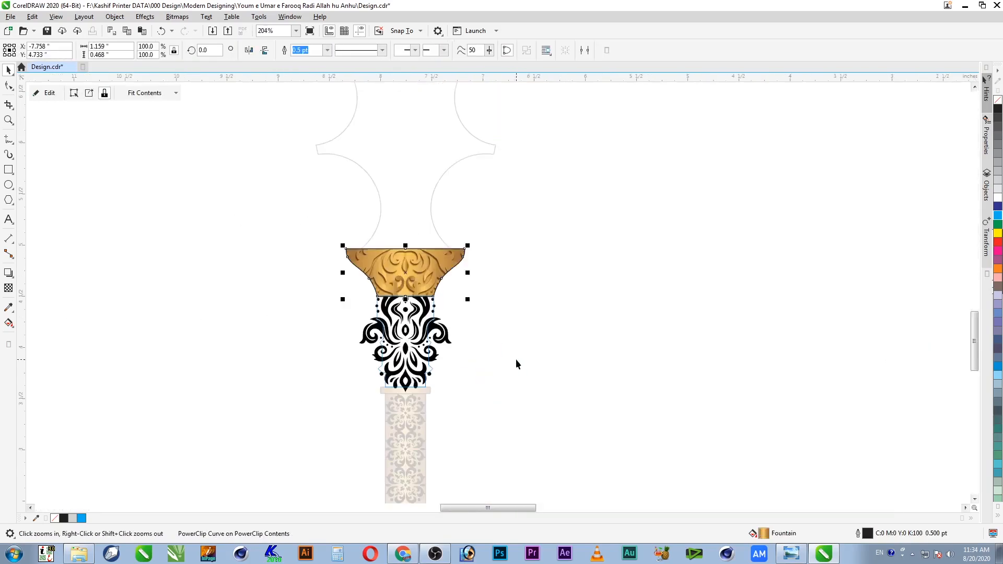
{"action": "left_click_drag", "start_coordinate": [425, 272], "coordinate": [264, 272]}
{"action": "right_click", "coordinate": [276, 278]}
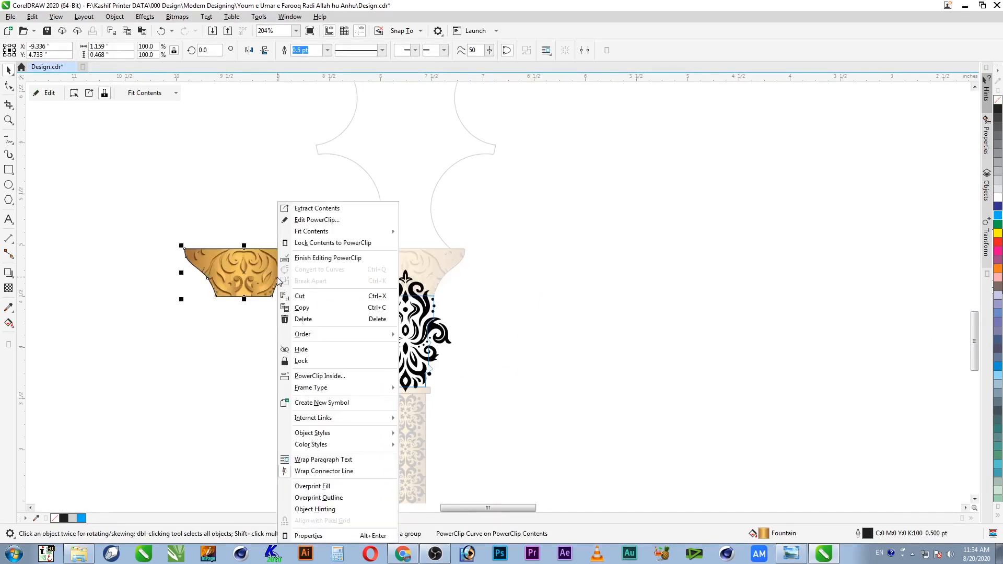
{"action": "left_click", "coordinate": [319, 209]}
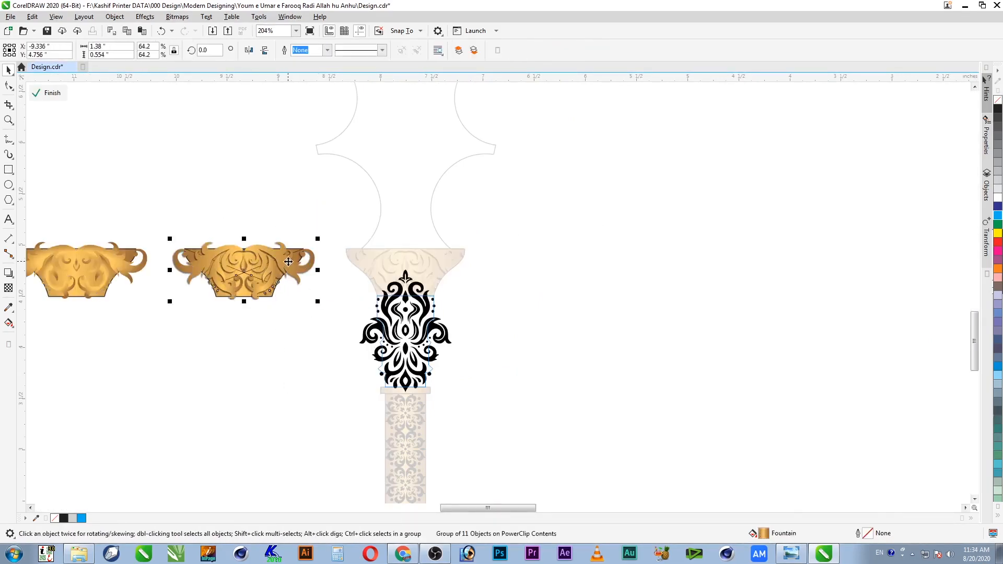
{"action": "left_click_drag", "start_coordinate": [300, 264], "coordinate": [300, 339]}
Step: Delete the empty capital frame and the leftover spare golden pieces
{"action": "left_click", "coordinate": [246, 275]}
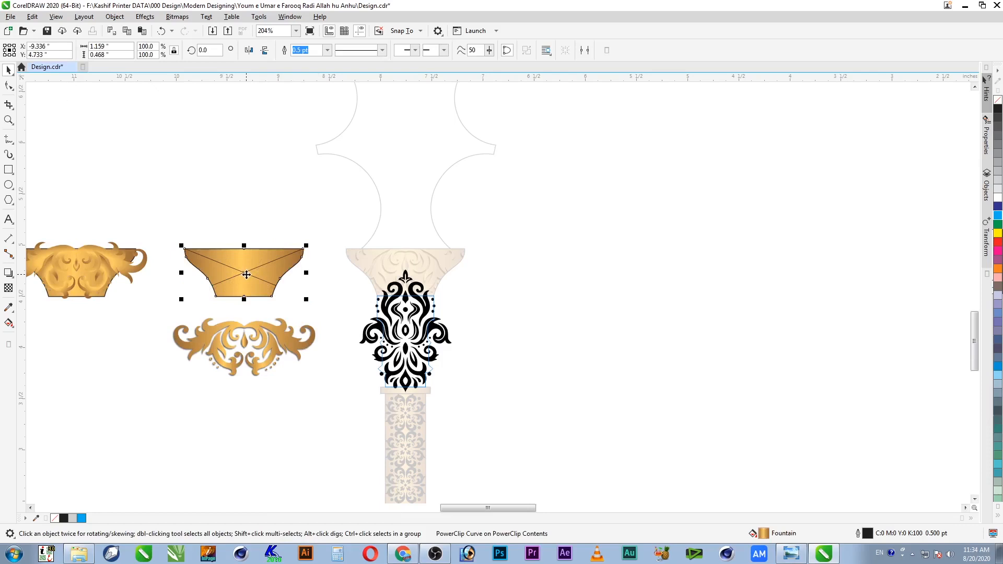
{"action": "key", "text": "Delete"}
{"action": "left_click", "coordinate": [105, 266]}
{"action": "key", "text": "Delete"}
{"action": "left_click", "coordinate": [107, 269]}
{"action": "key", "text": "Delete"}
Step: Zoom to the golden ornament and black motif, and select the motif as copy target
{"action": "left_click", "coordinate": [278, 338]}
{"action": "key", "text": "F2"}
{"action": "left_click_drag", "start_coordinate": [128, 281], "coordinate": [531, 431]}
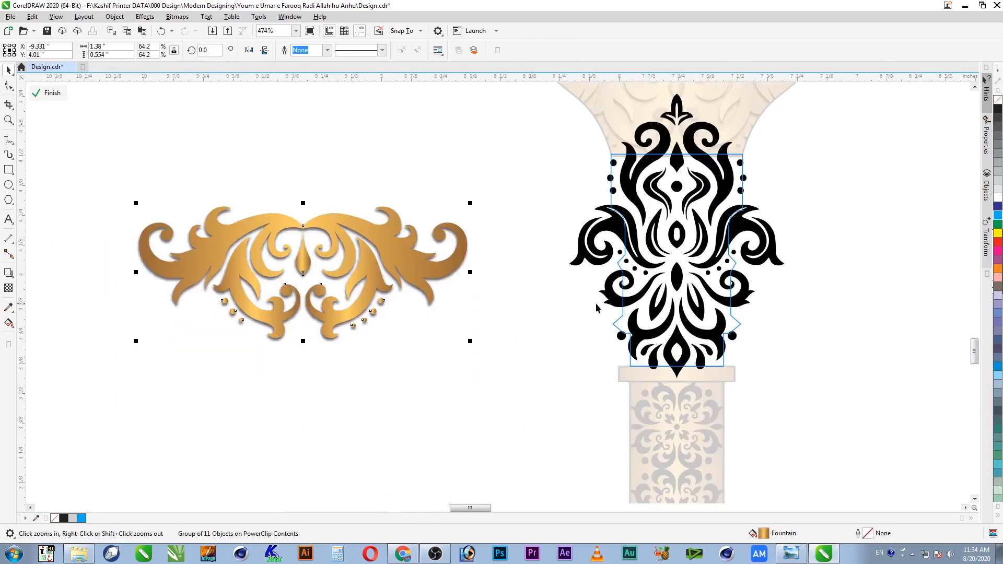
{"action": "left_click", "coordinate": [674, 273]}
{"action": "key", "text": "alt+e"}
Step: Copy the golden ornament's fill onto the middle section's black motif
{"action": "key", "text": "m"}
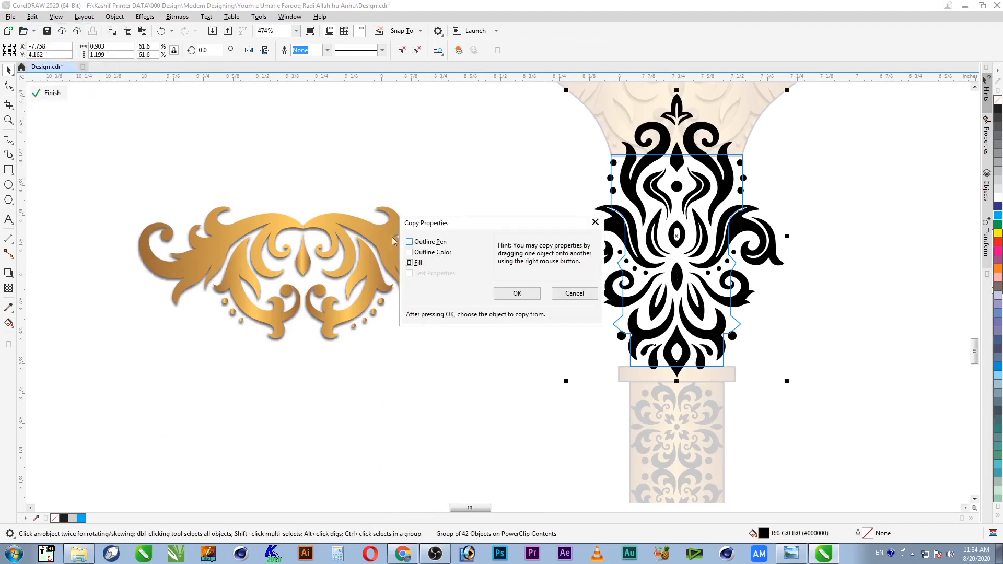
{"action": "left_click", "coordinate": [517, 293]}
{"action": "left_click", "coordinate": [361, 227]}
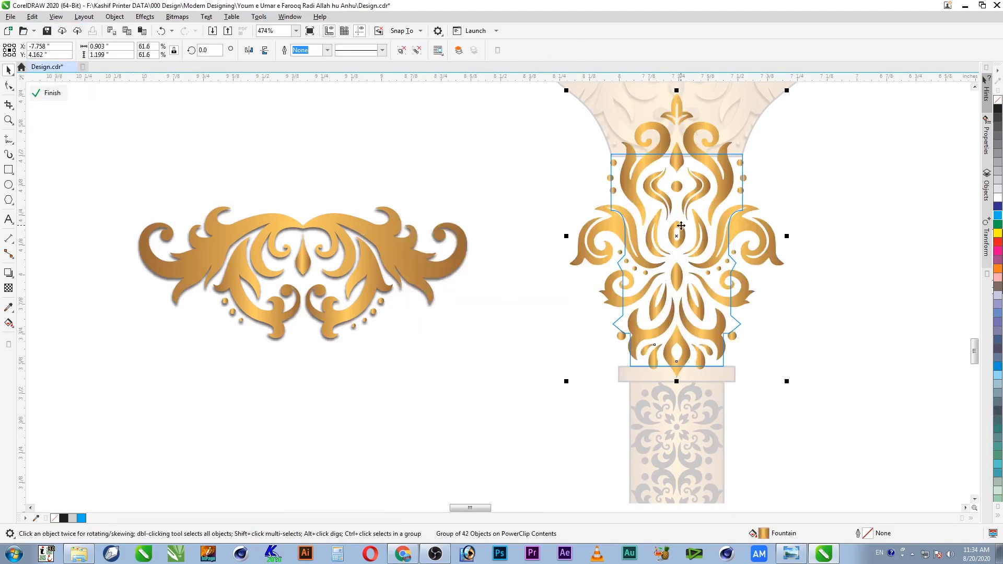
{"action": "left_click", "coordinate": [444, 352]}
Step: Try copying the ornament's shadow settings, dismissing the cannot-copy error
{"action": "left_click", "coordinate": [403, 294]}
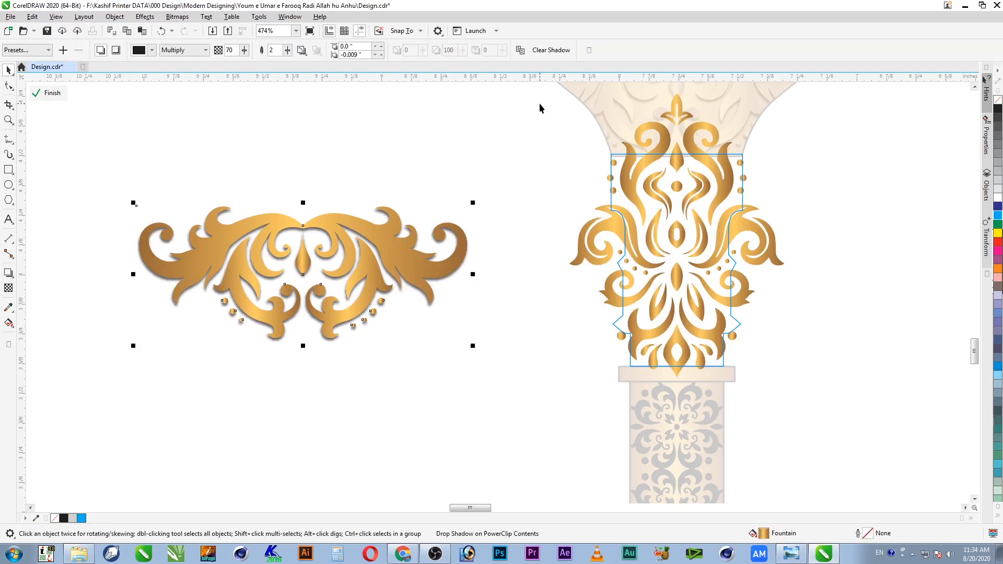
{"action": "left_click", "coordinate": [520, 50]}
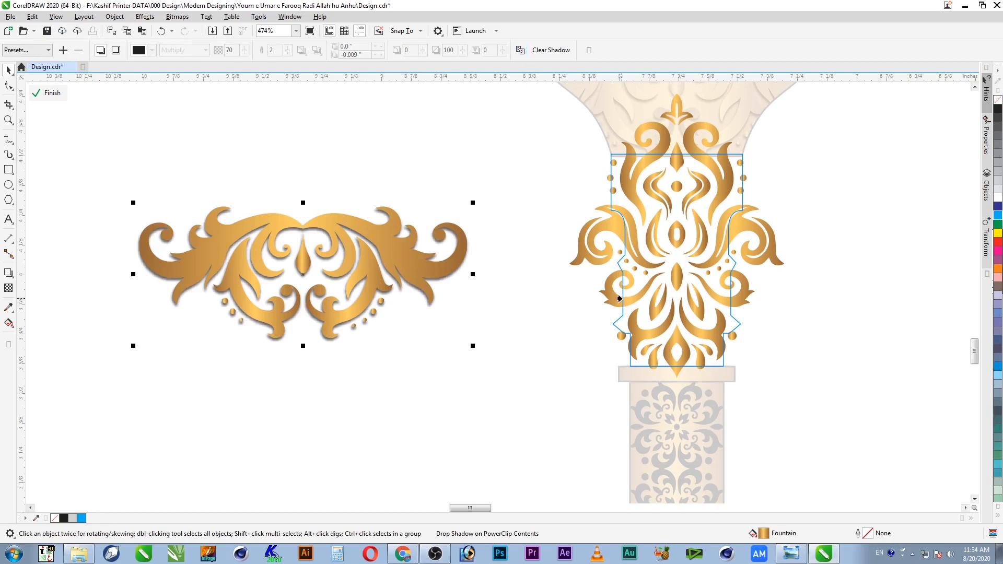
{"action": "left_click", "coordinate": [415, 296]}
{"action": "left_click", "coordinate": [572, 303]}
{"action": "left_click", "coordinate": [515, 135]}
{"action": "left_click", "coordinate": [538, 308]}
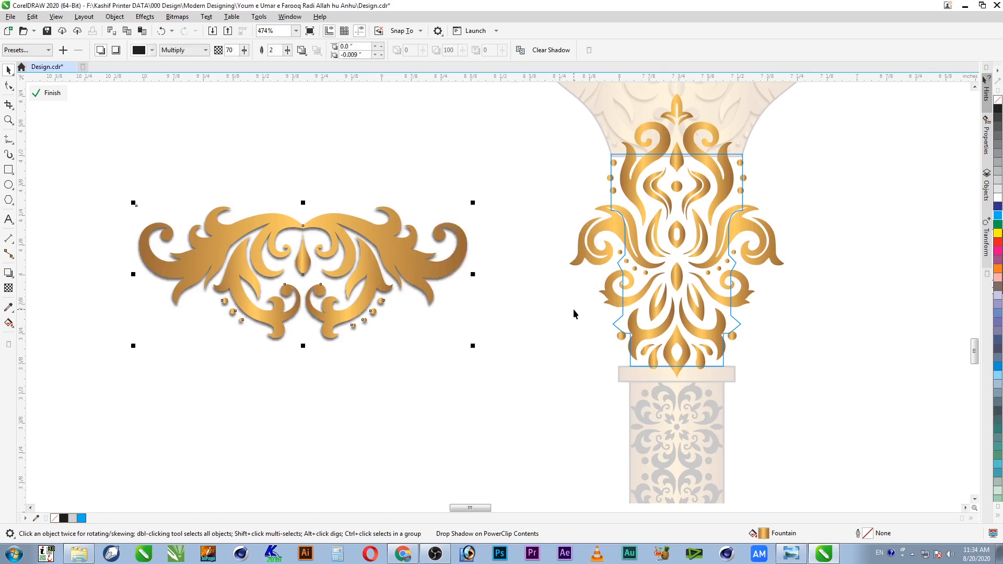
Step: Copy the ornament's drop shadow onto the golden motif with the Drop Shadow tool
{"action": "left_click", "coordinate": [626, 307]}
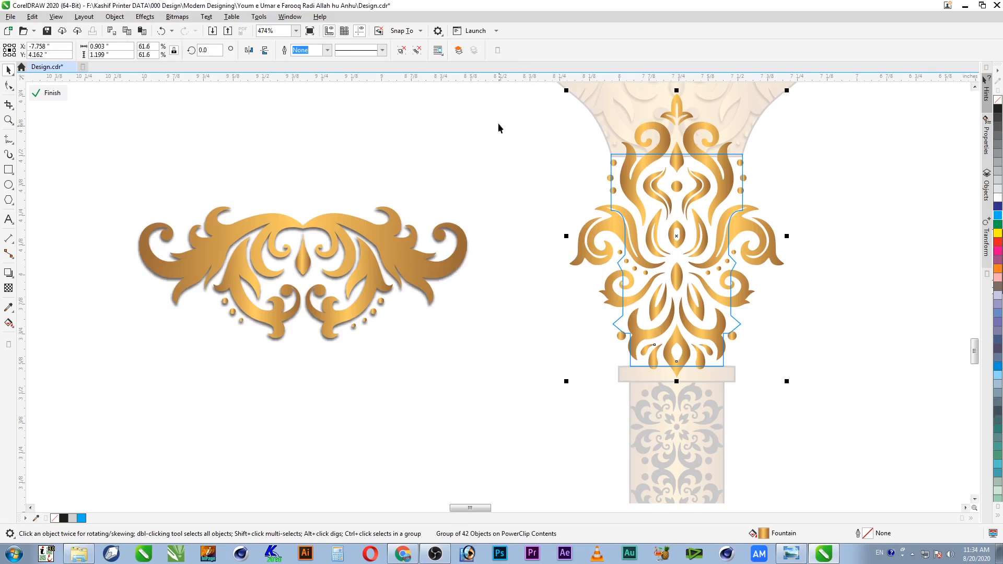
{"action": "left_click", "coordinate": [13, 273]}
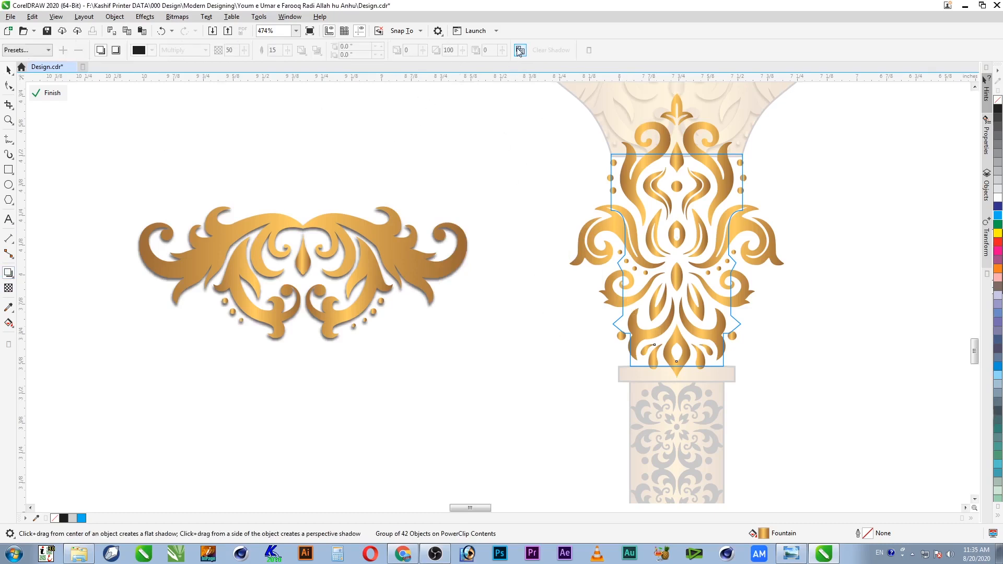
{"action": "left_click", "coordinate": [412, 296]}
{"action": "key", "text": "space"}
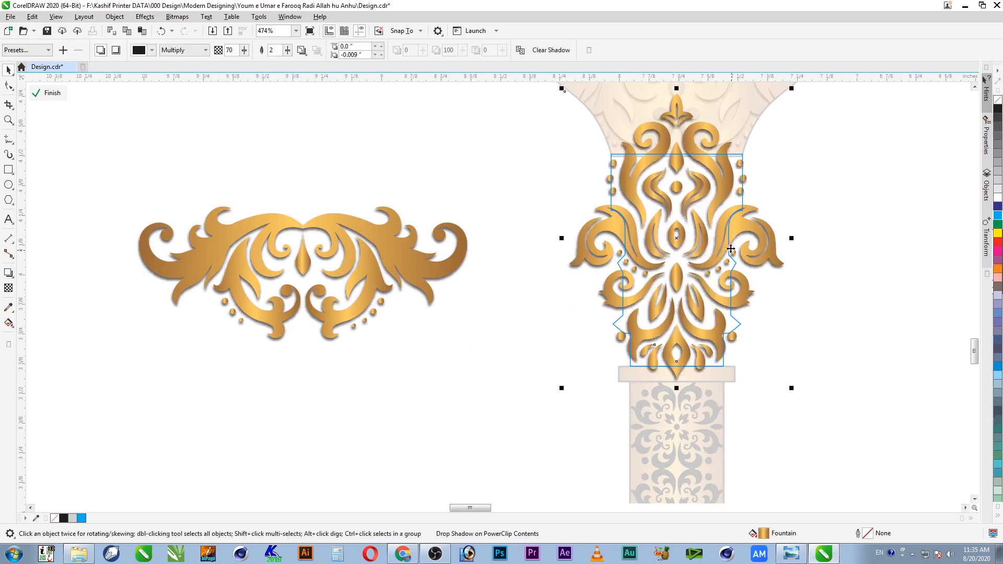
{"action": "left_click", "coordinate": [816, 329]}
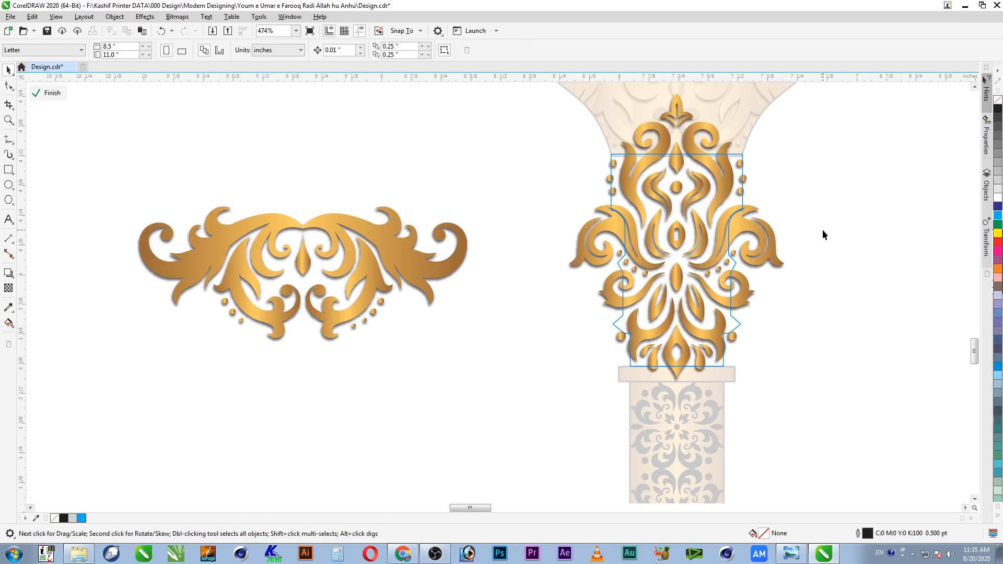
Step: Delete the loose golden ornament and finish editing the middle section's PowerClip
{"action": "left_click", "coordinate": [450, 282]}
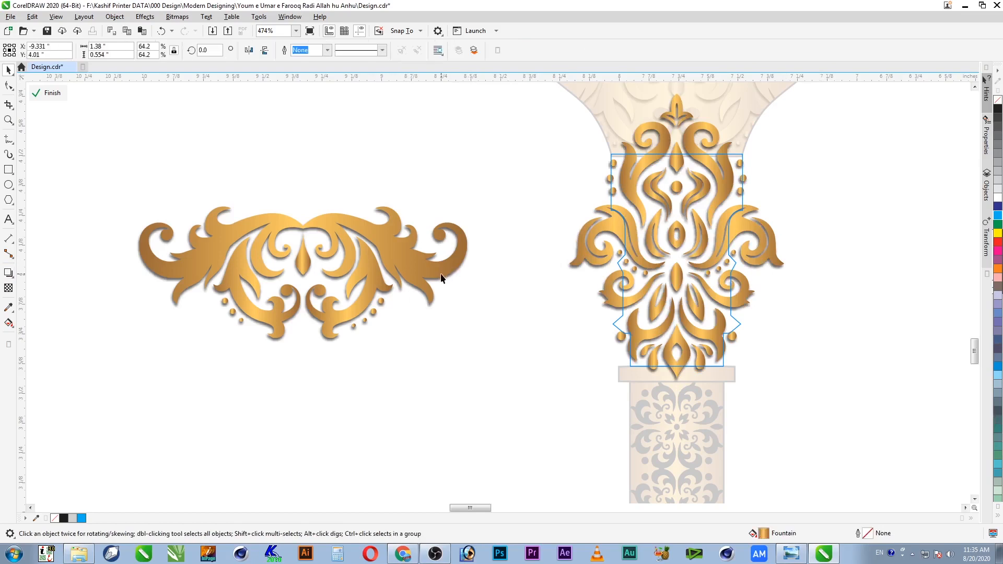
{"action": "key", "text": "Delete"}
{"action": "left_click", "coordinate": [474, 302], "text": "ctrl"}
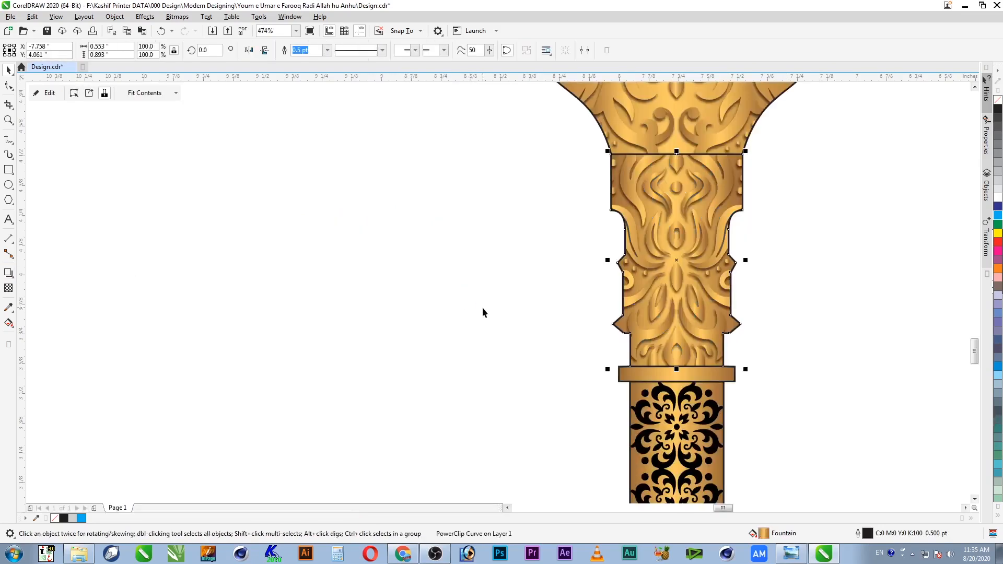
Step: Remove the middle section's outline with the No Color swatch
{"action": "scroll", "coordinate": [537, 348], "scroll_direction": "down", "scroll_amount": 3}
{"action": "key", "text": "z"}
{"action": "left_click_drag", "start_coordinate": [512, 190], "coordinate": [704, 393]}
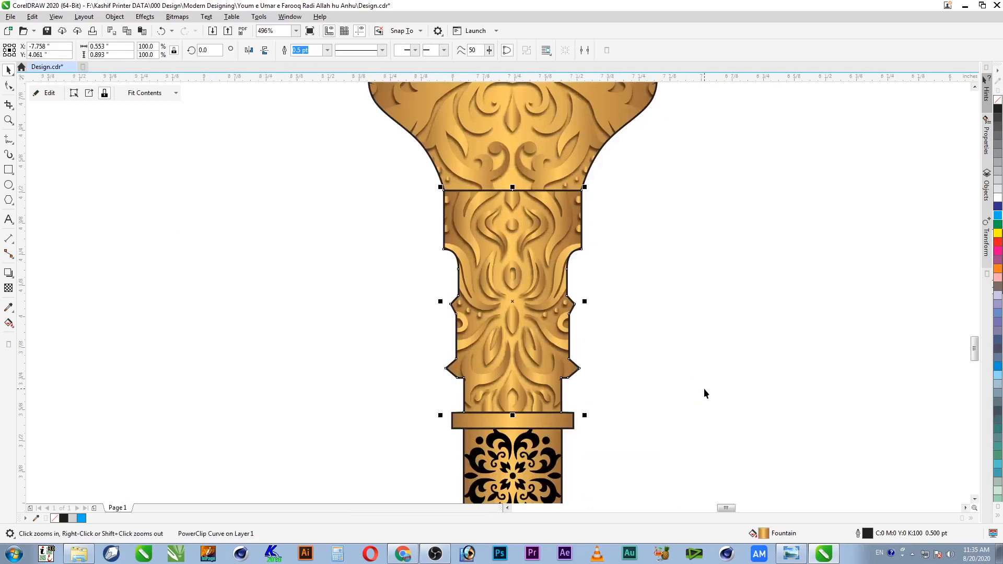
{"action": "right_click", "coordinate": [998, 100]}
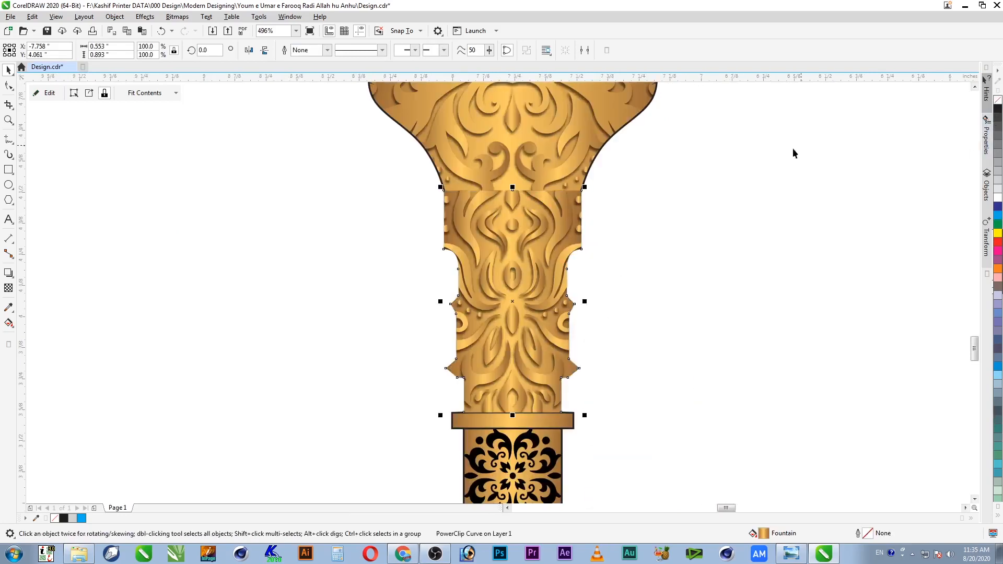
{"action": "scroll", "coordinate": [653, 235], "scroll_direction": "down", "scroll_amount": 2}
{"action": "left_click", "coordinate": [651, 225]}
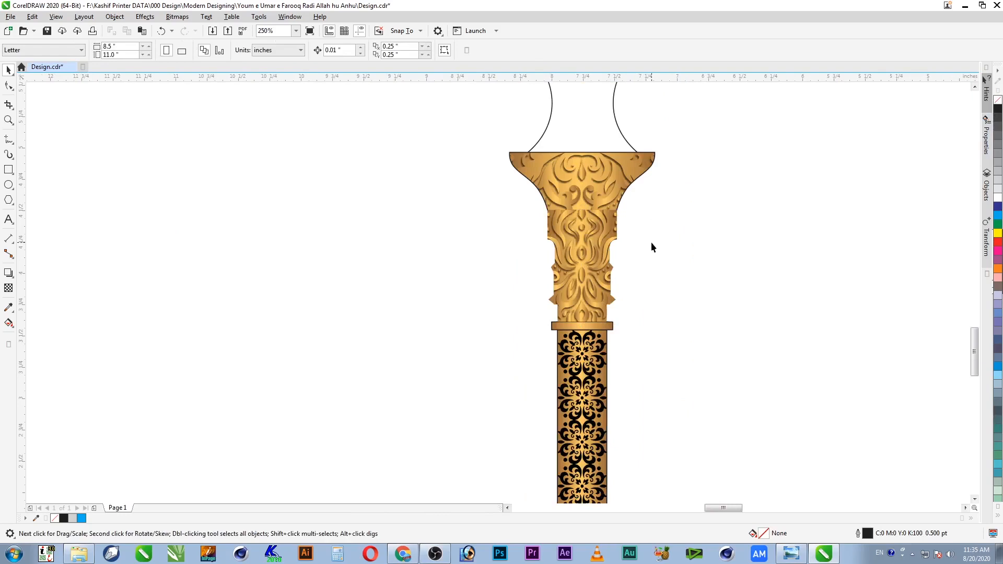
Step: Open the shaft's PowerClip and select its black pattern group
{"action": "scroll", "coordinate": [648, 251], "scroll_direction": "down", "scroll_amount": 2}
{"action": "key", "text": "z"}
{"action": "scroll", "coordinate": [661, 261], "scroll_direction": "up", "scroll_amount": 2}
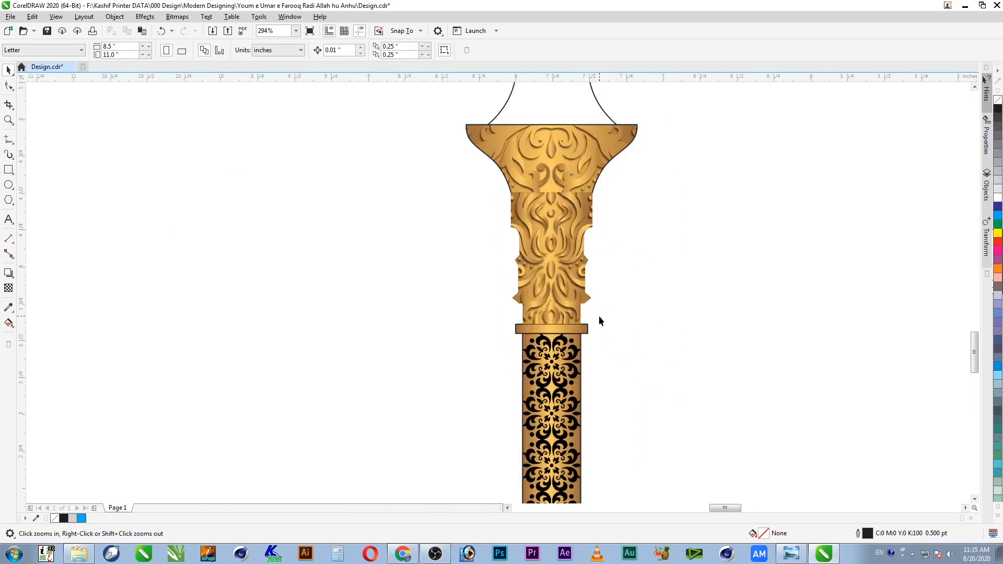
{"action": "left_click_drag", "start_coordinate": [650, 165], "coordinate": [419, 437]}
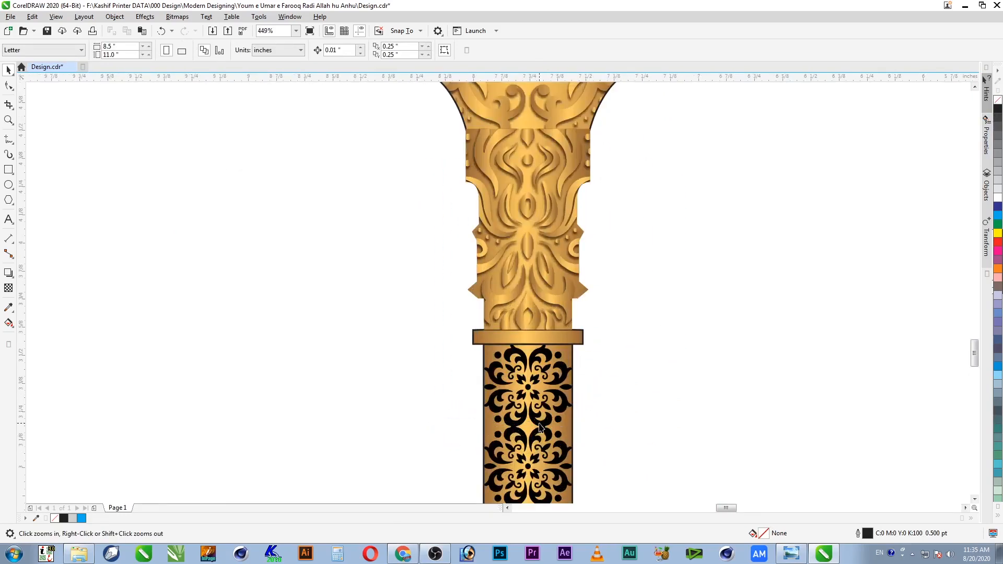
{"action": "left_click", "coordinate": [557, 388]}
{"action": "key", "text": "F4"}
{"action": "key", "text": "z"}
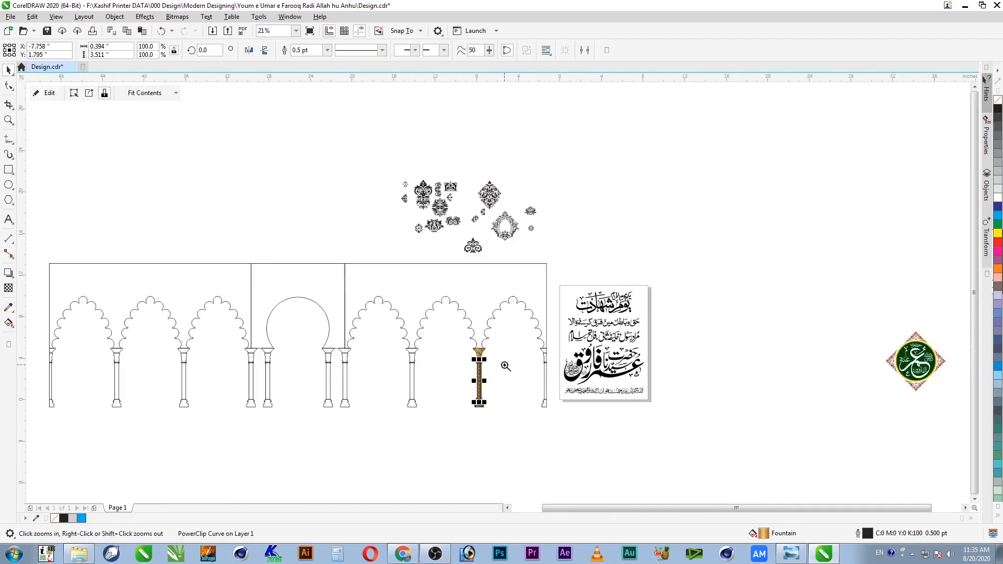
{"action": "left_click_drag", "start_coordinate": [502, 362], "coordinate": [460, 424]}
{"action": "left_click", "coordinate": [492, 190], "text": "ctrl"}
{"action": "left_click", "coordinate": [494, 191]}
{"action": "key", "text": "z"}
{"action": "left_click_drag", "start_coordinate": [557, 115], "coordinate": [443, 294]}
Step: Paste the golden ornament into the shaft contents, then remove it and finish editing
{"action": "key", "text": "ctrl+v"}
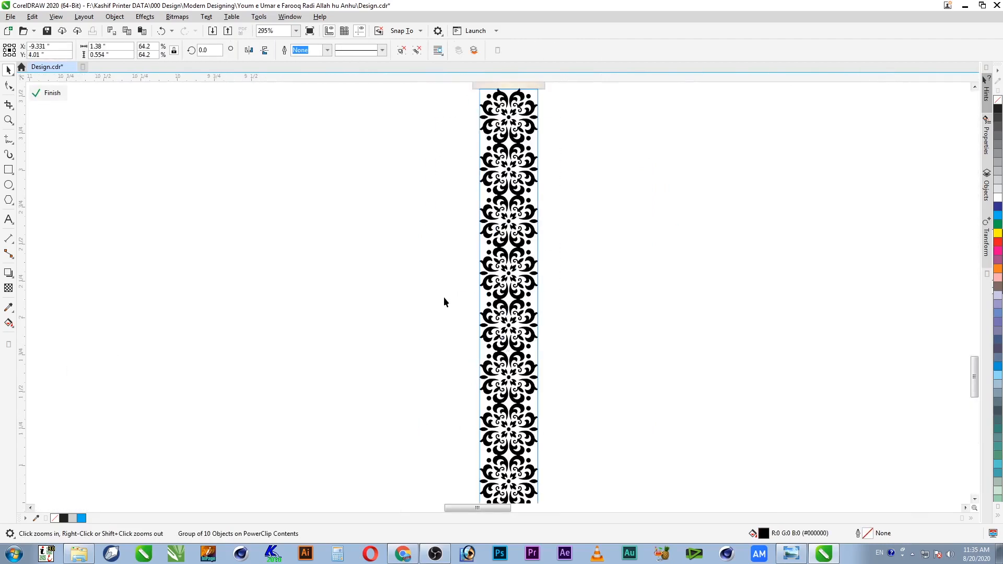
{"action": "left_click", "coordinate": [400, 239]}
{"action": "right_click", "coordinate": [399, 240]}
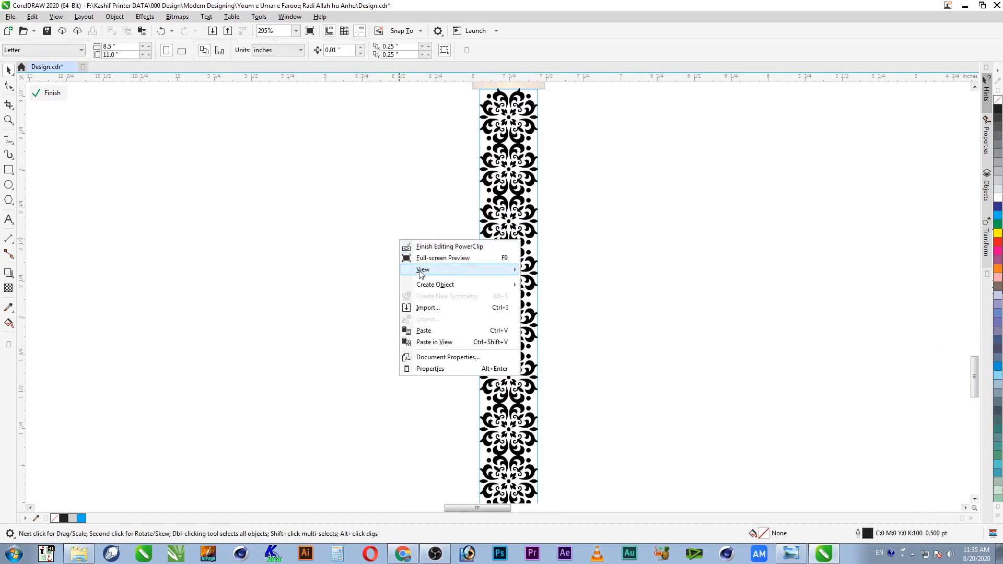
{"action": "left_click", "coordinate": [438, 333]}
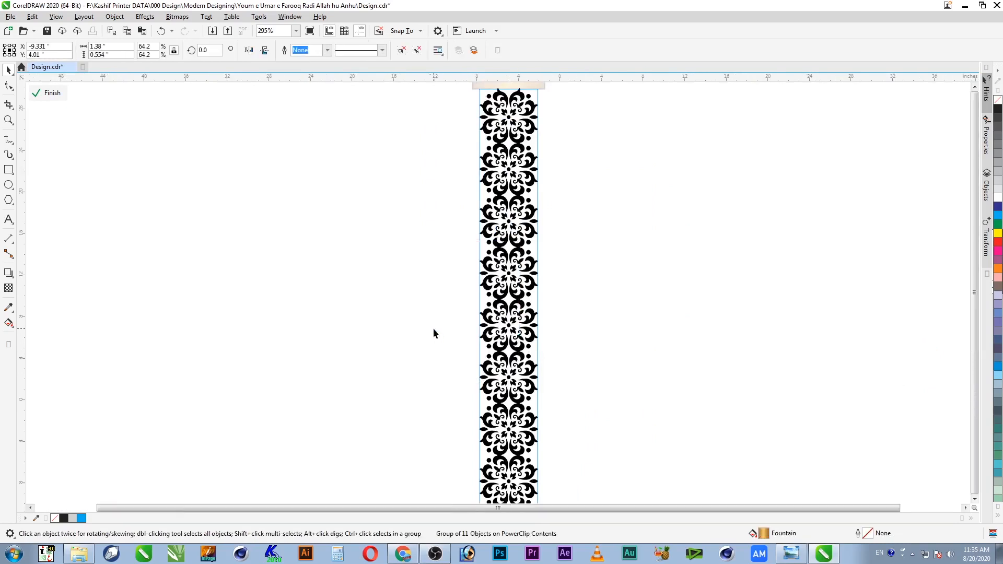
{"action": "key", "text": "F4"}
{"action": "key", "text": "z"}
{"action": "left_click_drag", "start_coordinate": [462, 387], "coordinate": [435, 392]}
{"action": "key", "text": "ctrl+z"}
{"action": "left_click", "coordinate": [473, 286]}
{"action": "left_click_drag", "start_coordinate": [468, 273], "coordinate": [477, 378]}
{"action": "key", "text": "Escape"}
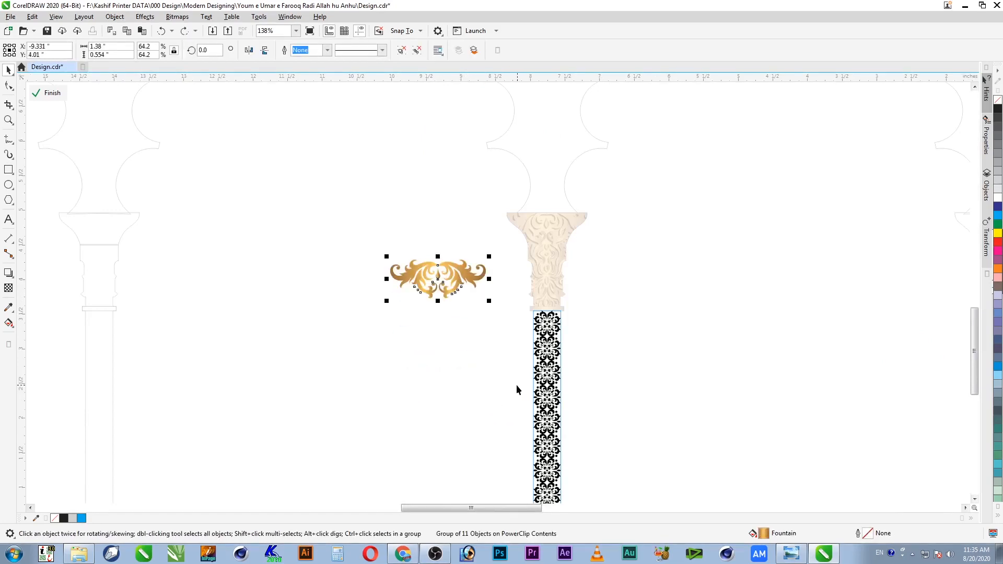
{"action": "key", "text": "Delete"}
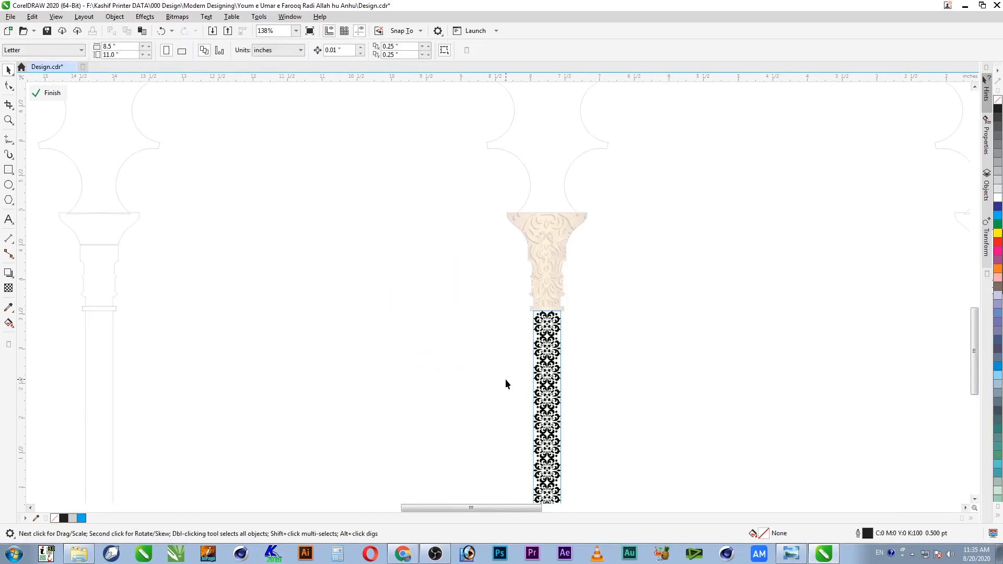
{"action": "left_click", "coordinate": [548, 278], "text": "ctrl"}
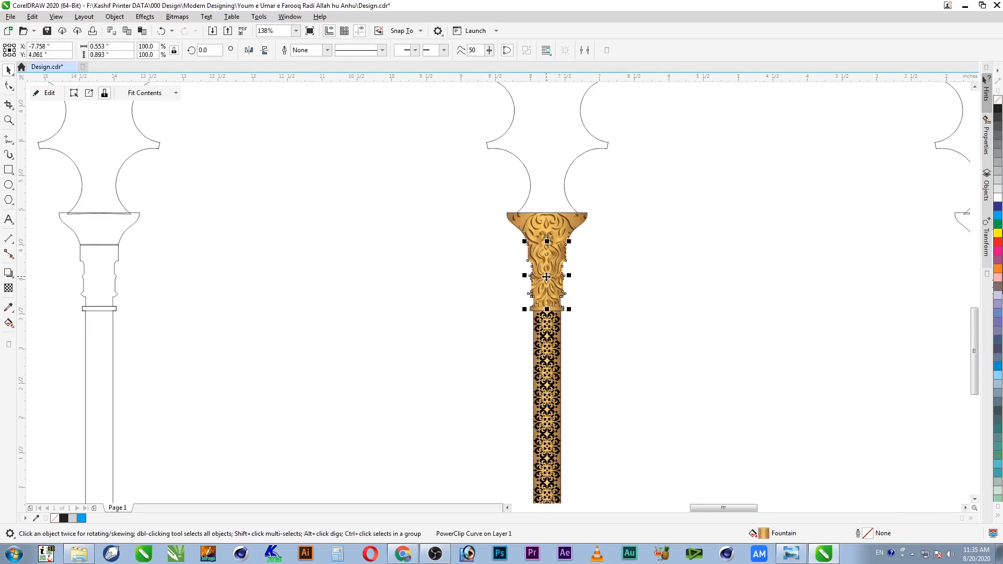
Step: Paste a copy of the gold neck piece and move it left of the column
{"action": "left_click", "coordinate": [547, 342], "text": "ctrl"}
{"action": "key", "text": "ctrl+v"}
{"action": "left_click_drag", "start_coordinate": [549, 275], "coordinate": [491, 391]}
{"action": "key", "text": "F2"}
{"action": "left_click_drag", "start_coordinate": [412, 329], "coordinate": [627, 478]}
Step: Extract the gold ornament from its frame, delete the frame, and select the shaft's black strip
{"action": "right_click", "coordinate": [390, 244]}
{"action": "left_click", "coordinate": [426, 216]}
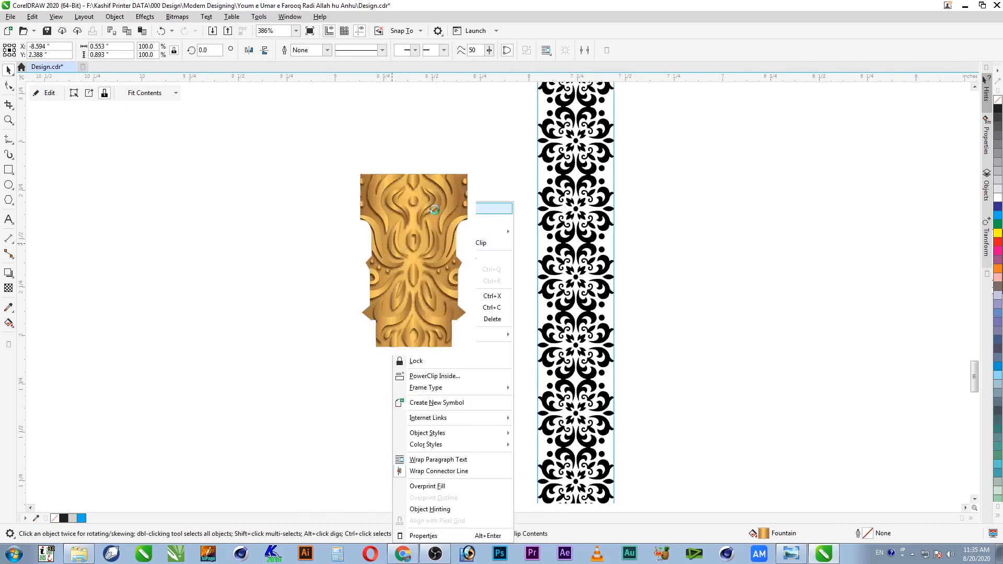
{"action": "left_click_drag", "start_coordinate": [431, 232], "coordinate": [281, 242]}
{"action": "left_click", "coordinate": [425, 235]}
{"action": "key", "text": "Delete"}
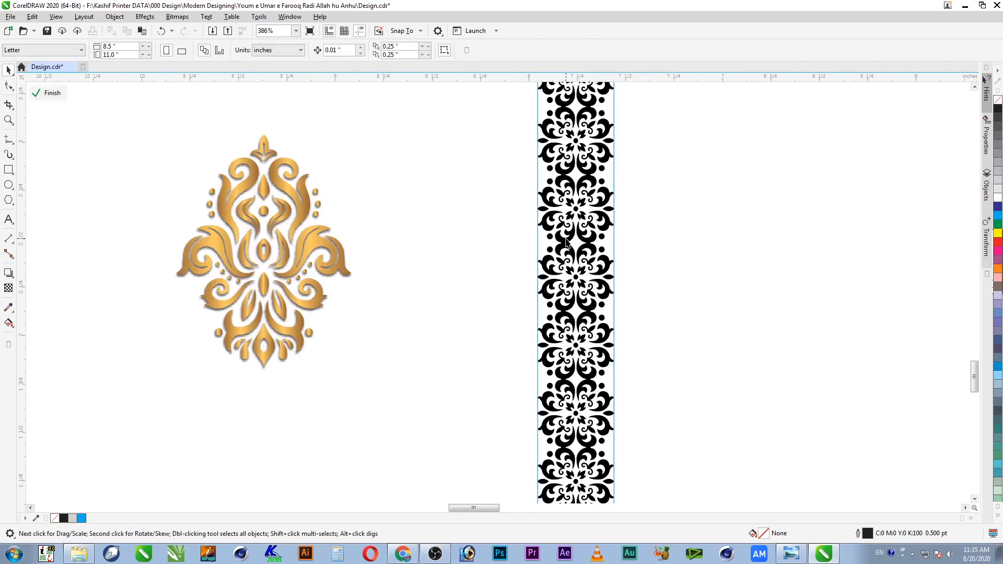
{"action": "left_click", "coordinate": [575, 276]}
{"action": "key", "text": "alt+e"}
Step: Copy only the gold ornament's fill onto the shaft's pattern strip
{"action": "key", "text": "m"}
{"action": "left_click", "coordinate": [411, 262]}
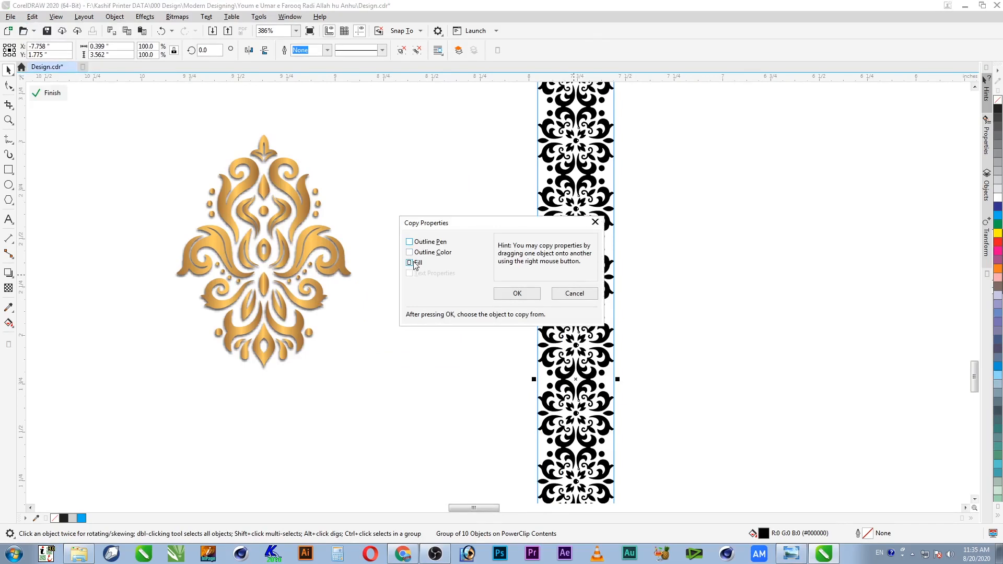
{"action": "left_click", "coordinate": [517, 294]}
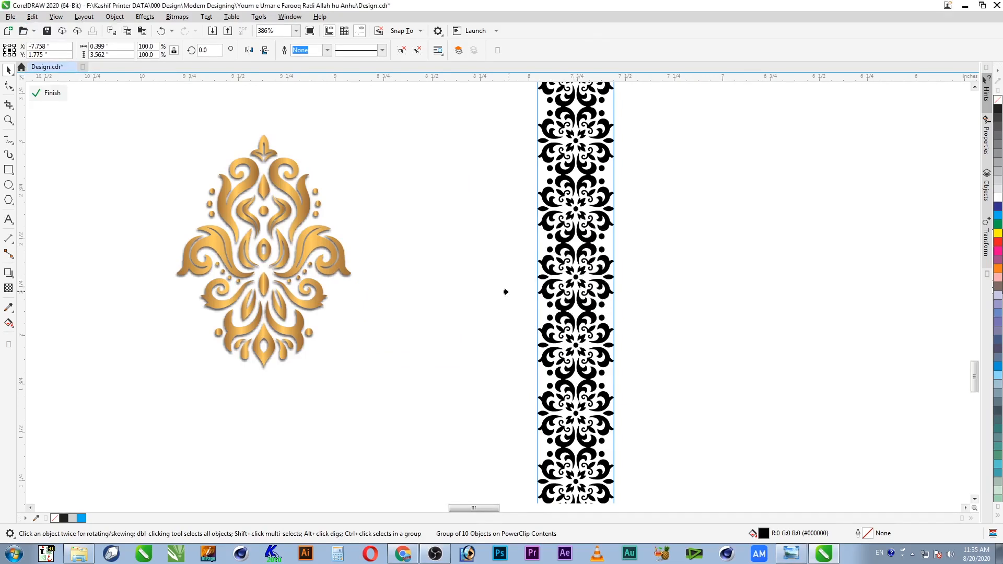
{"action": "left_click", "coordinate": [290, 192]}
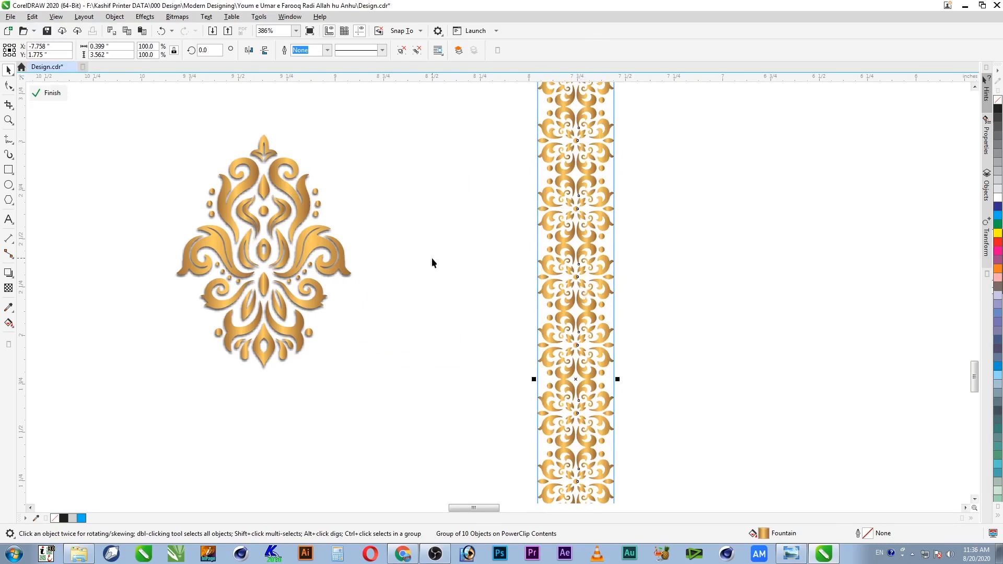
Step: Apply the ornament's drop shadow to the pattern strip
{"action": "left_click", "coordinate": [316, 314]}
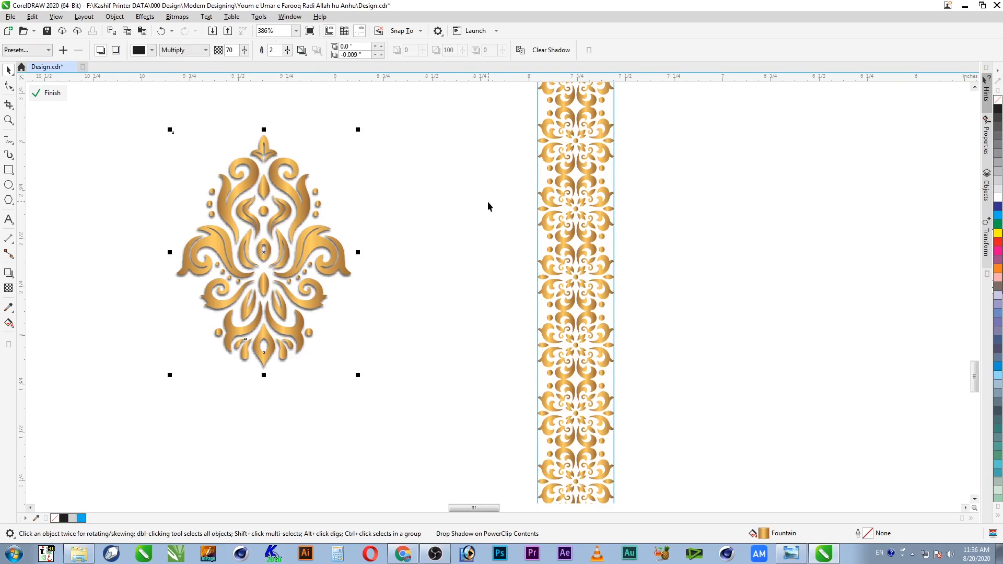
{"action": "left_click", "coordinate": [586, 243]}
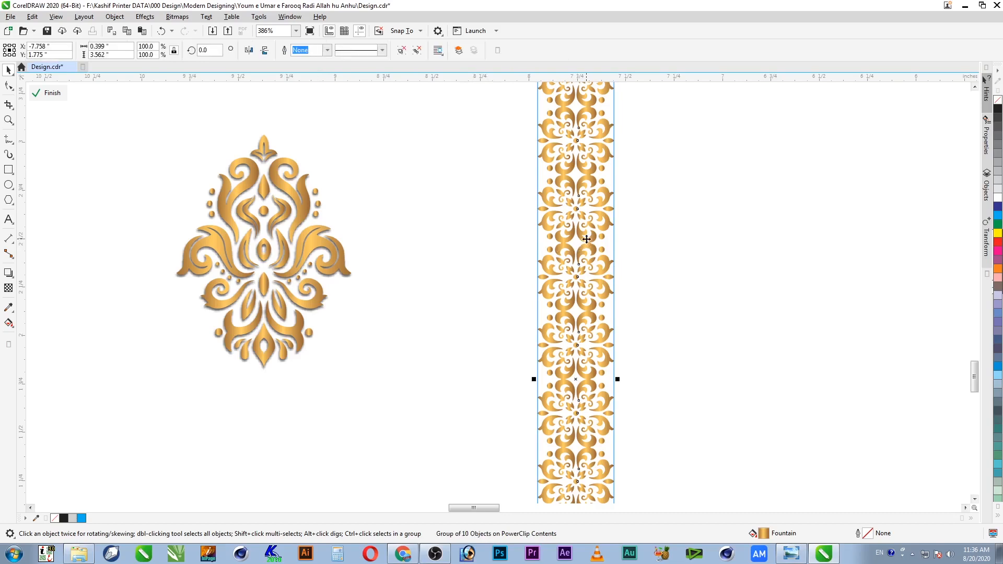
{"action": "left_click", "coordinate": [9, 275]}
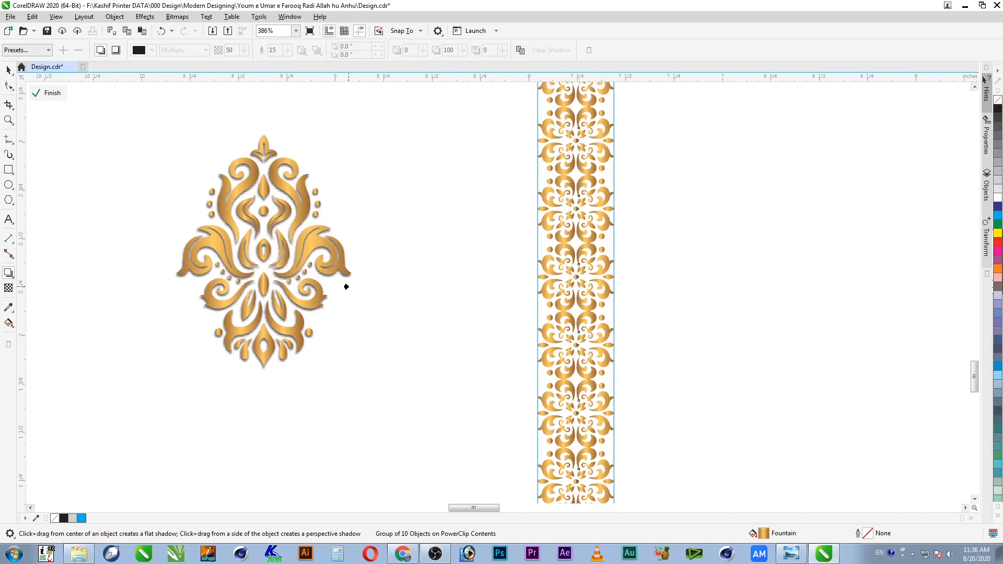
{"action": "key", "text": "space"}
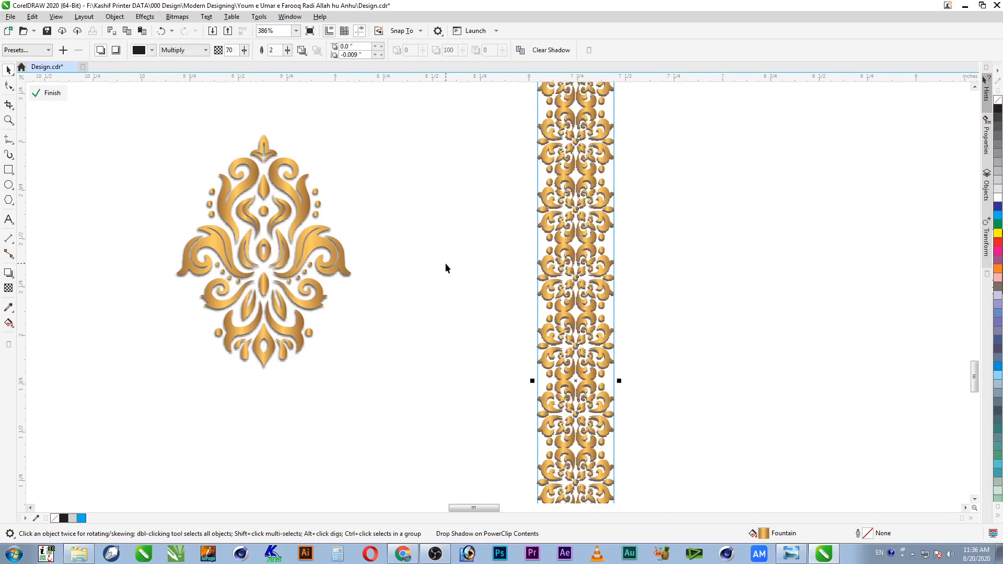
{"action": "left_click", "coordinate": [447, 265]}
Step: Delete the loose gold ornament together with its shadow
{"action": "left_click", "coordinate": [340, 282]}
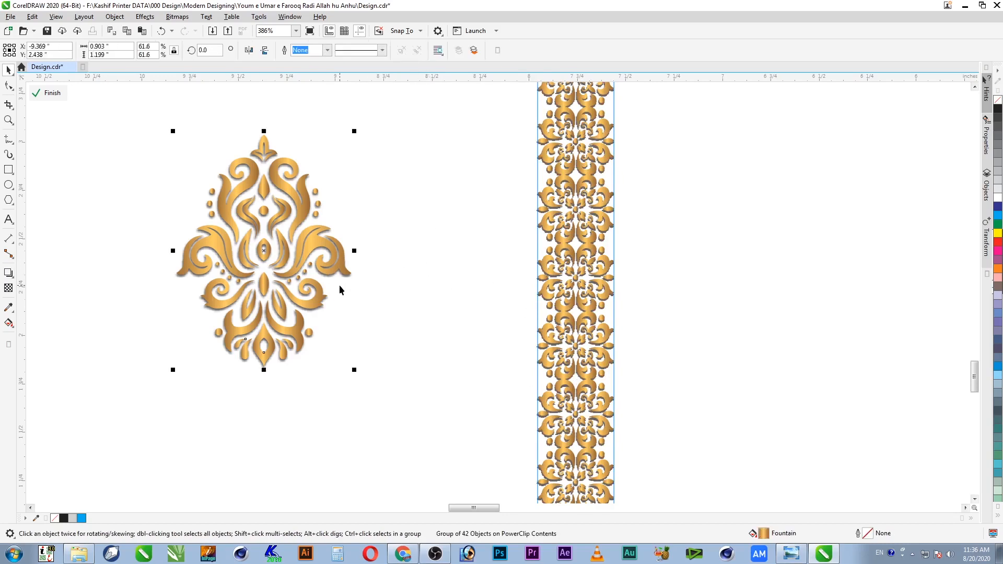
{"action": "left_click_drag", "start_coordinate": [409, 104], "coordinate": [100, 449]}
{"action": "key", "text": "Delete"}
{"action": "left_click", "coordinate": [412, 203], "text": "ctrl"}
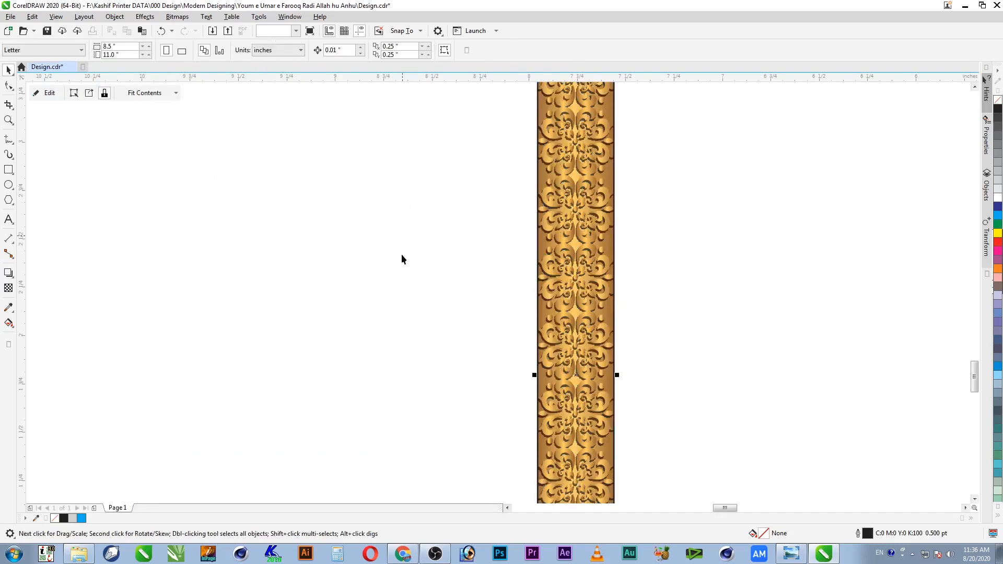
{"action": "key", "text": "F4"}
{"action": "key", "text": "F2"}
{"action": "left_click_drag", "start_coordinate": [517, 350], "coordinate": [429, 423]}
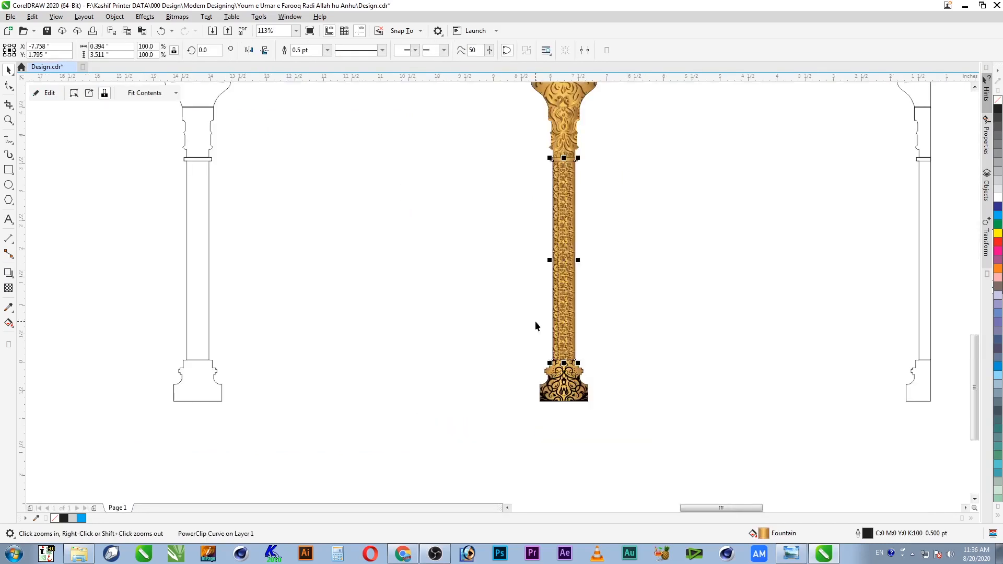
{"action": "right_click", "coordinate": [998, 100]}
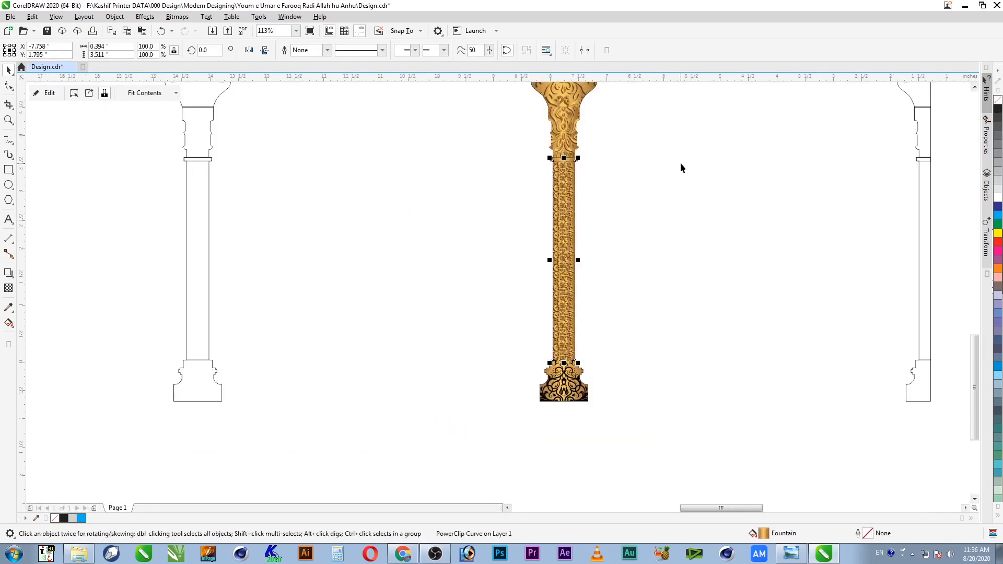
{"action": "left_click", "coordinate": [597, 141]}
{"action": "key", "text": "F2"}
{"action": "left_click_drag", "start_coordinate": [603, 127], "coordinate": [517, 276]}
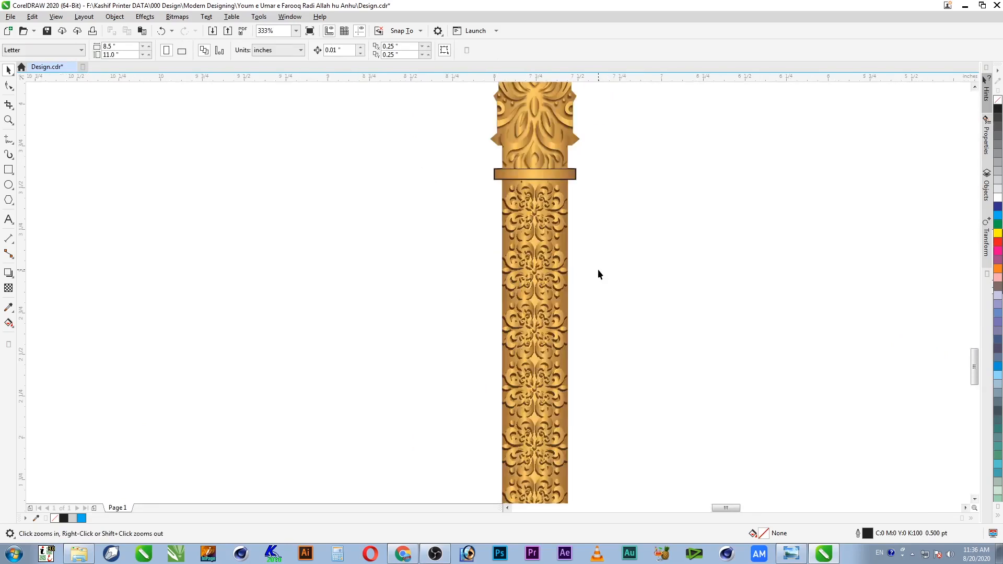
{"action": "key", "text": "F2"}
{"action": "left_click_drag", "start_coordinate": [619, 203], "coordinate": [438, 332]}
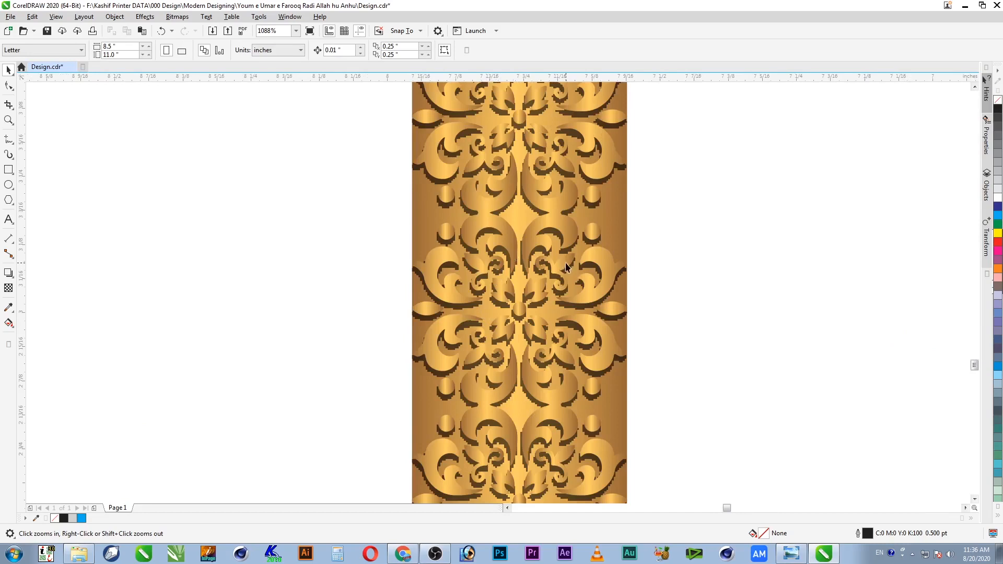
{"action": "key", "text": "ctrl+z"}
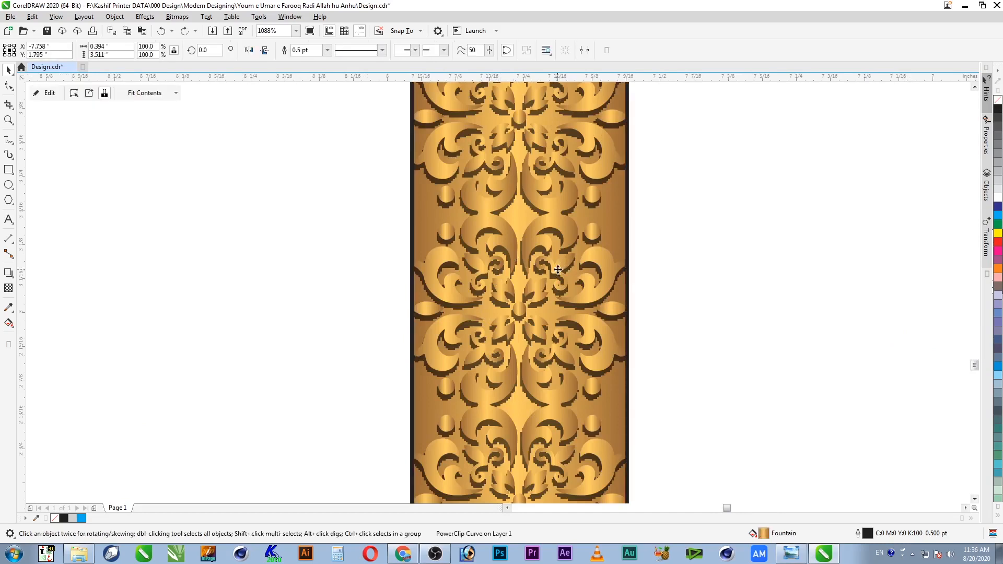
{"action": "scroll", "coordinate": [557, 275], "scroll_direction": "down", "scroll_amount": 3}
{"action": "key", "text": "F2"}
{"action": "left_click_drag", "start_coordinate": [646, 216], "coordinate": [374, 53]}
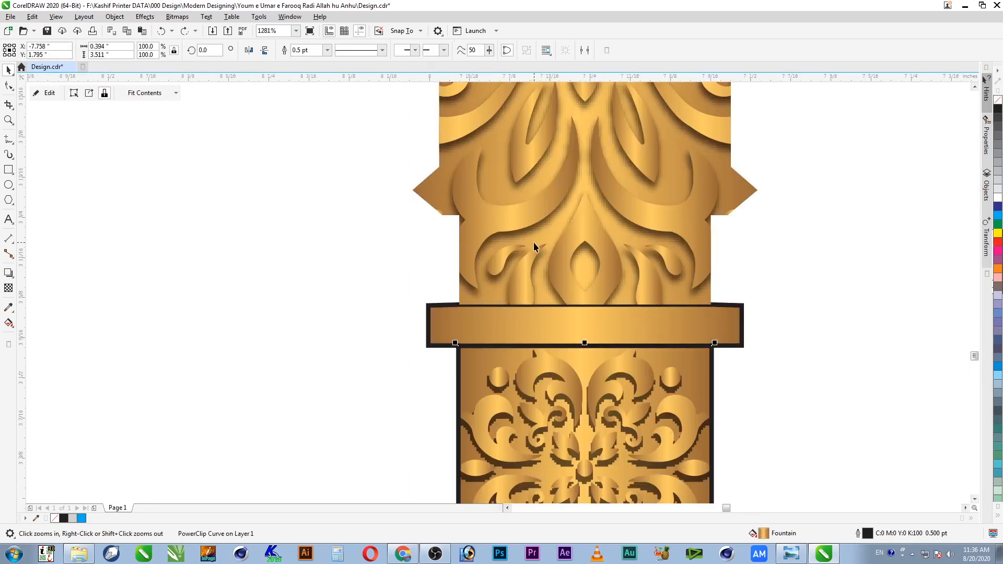
{"action": "key", "text": "F4"}
{"action": "key", "text": "F2"}
{"action": "left_click_drag", "start_coordinate": [494, 345], "coordinate": [447, 398]}
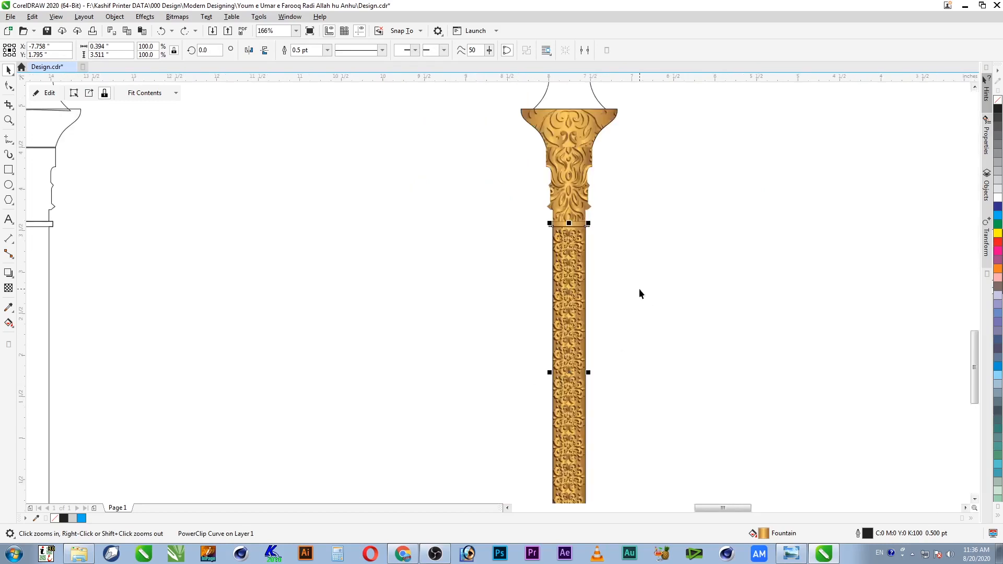
{"action": "key", "text": "F2"}
{"action": "left_click_drag", "start_coordinate": [642, 216], "coordinate": [442, 351]}
Step: Enter the shaft's PowerClip contents and clear the gold strip's existing drop shadow
{"action": "double_click", "coordinate": [582, 225]}
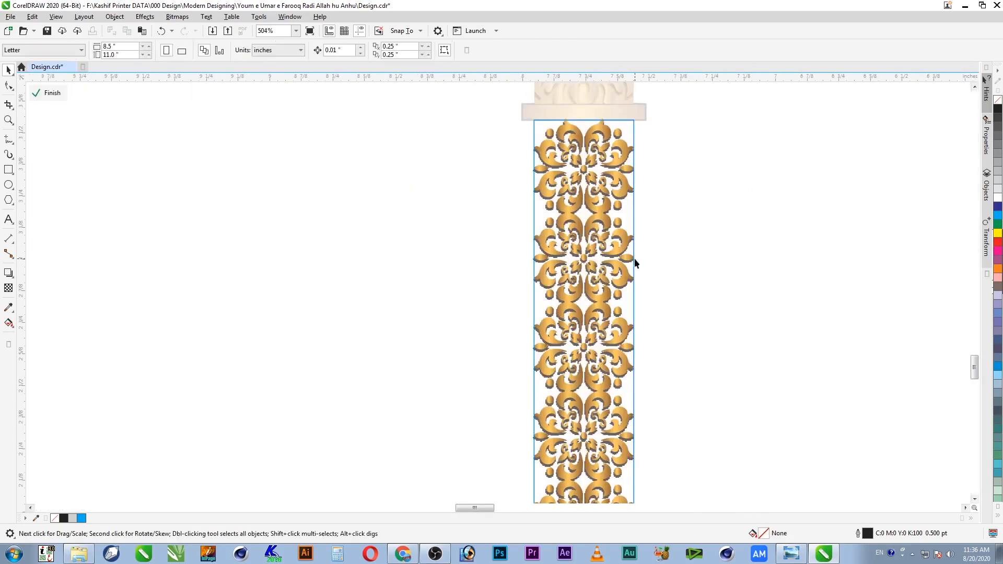
{"action": "double_click", "coordinate": [629, 200]}
{"action": "left_click", "coordinate": [551, 51]}
{"action": "key", "text": "F4"}
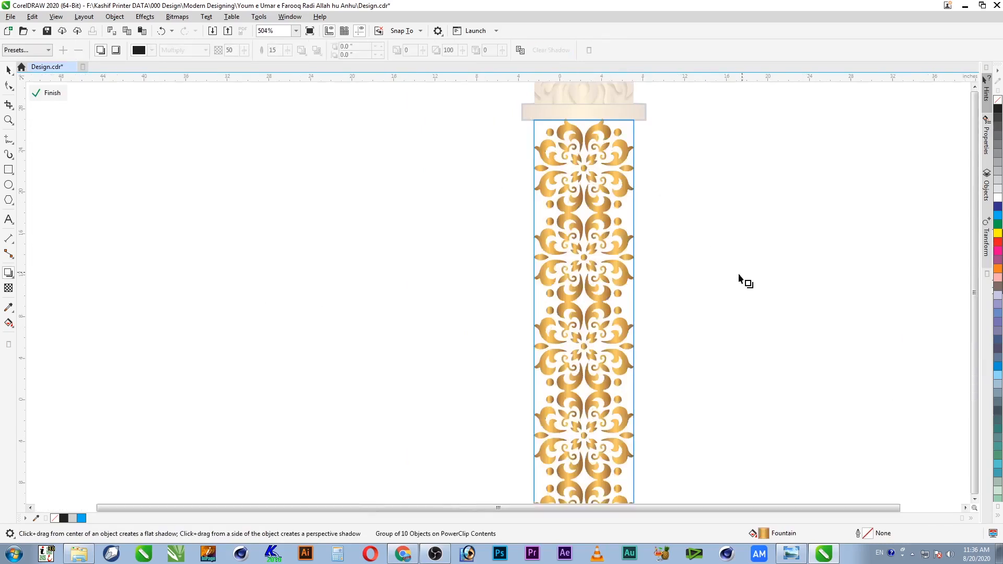
{"action": "key", "text": "F2"}
{"action": "left_click_drag", "start_coordinate": [498, 361], "coordinate": [448, 411]}
{"action": "left_click_drag", "start_coordinate": [554, 101], "coordinate": [607, 237]}
{"action": "key", "text": "ctrl+z"}
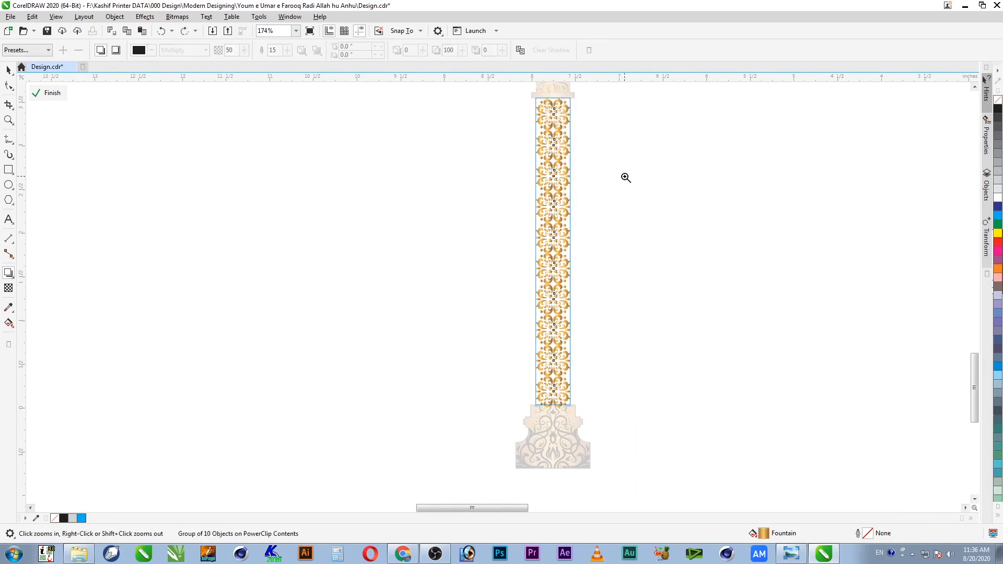
Step: Drag a new drop shadow from the strip's centre and pull it downward toward the base
{"action": "key", "text": "F2"}
{"action": "left_click_drag", "start_coordinate": [625, 177], "coordinate": [489, 338]}
{"action": "left_click", "coordinate": [8, 273]}
{"action": "left_click_drag", "start_coordinate": [497, 285], "coordinate": [503, 325]}
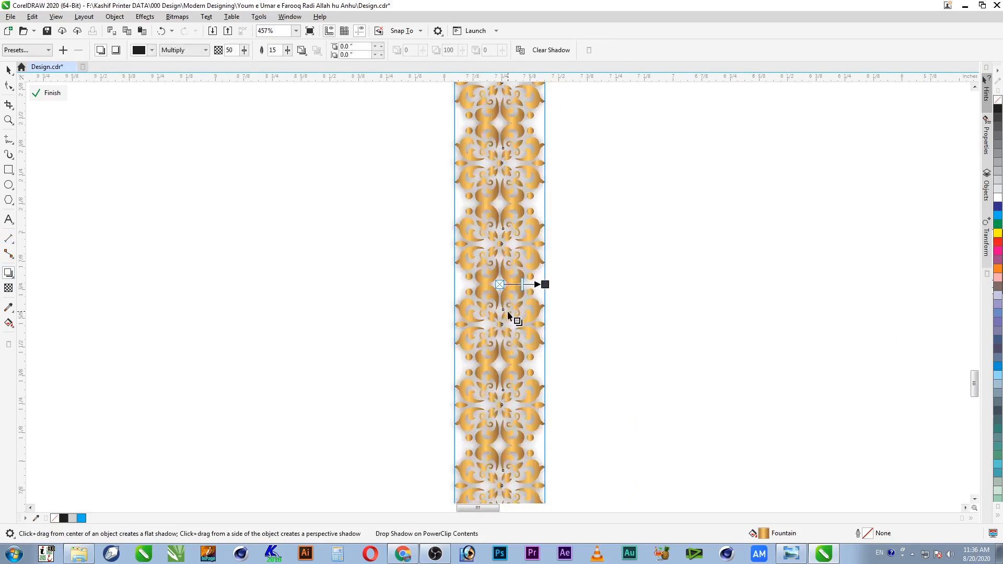
{"action": "left_click_drag", "start_coordinate": [545, 285], "coordinate": [508, 511]}
{"action": "scroll", "coordinate": [533, 471], "scroll_direction": "down", "scroll_amount": 5}
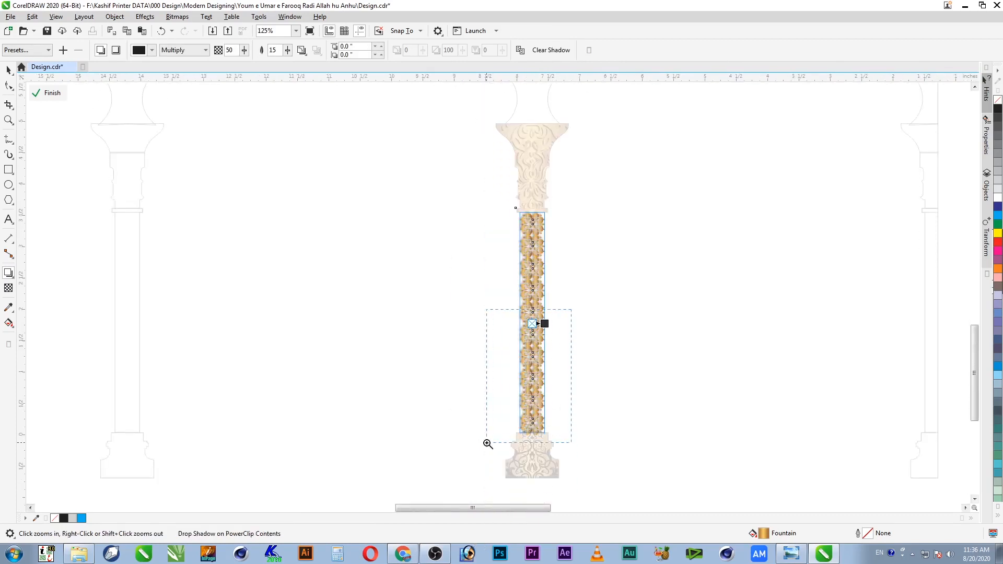
{"action": "scroll", "coordinate": [536, 437], "scroll_direction": "up", "scroll_amount": 4}
{"action": "left_click_drag", "start_coordinate": [563, 125], "coordinate": [528, 465]}
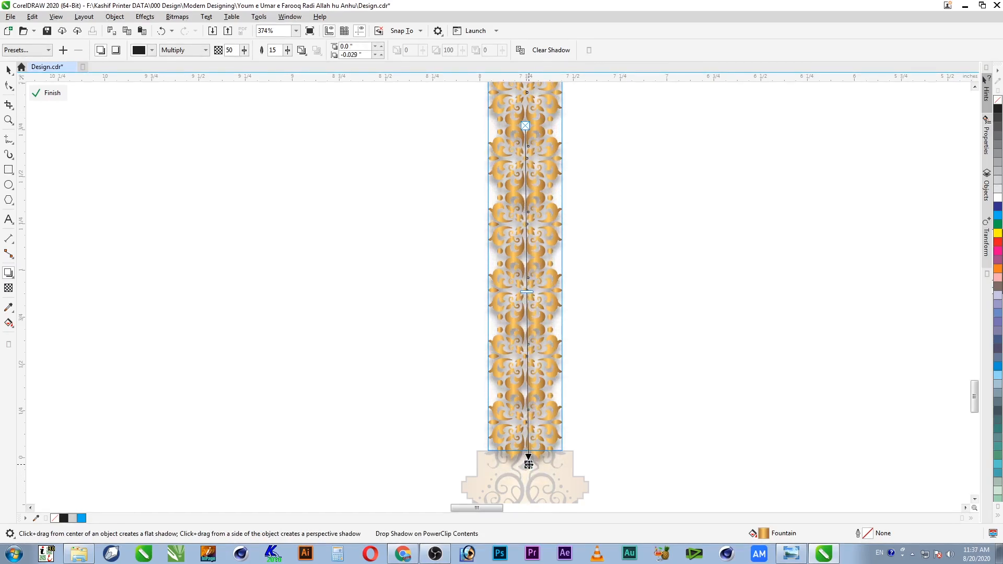
Step: Shorten the strip shadow's downward offset and try shadow feathering values of 2, 4 and 3
{"action": "key", "text": "F2"}
{"action": "left_click_drag", "start_coordinate": [589, 380], "coordinate": [421, 490]}
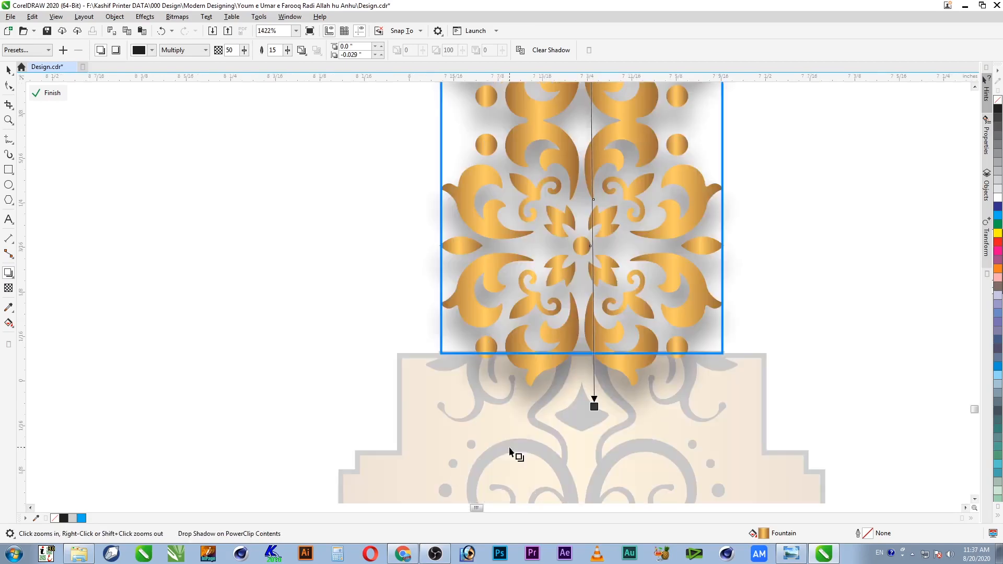
{"action": "left_click_drag", "start_coordinate": [597, 412], "coordinate": [600, 405]}
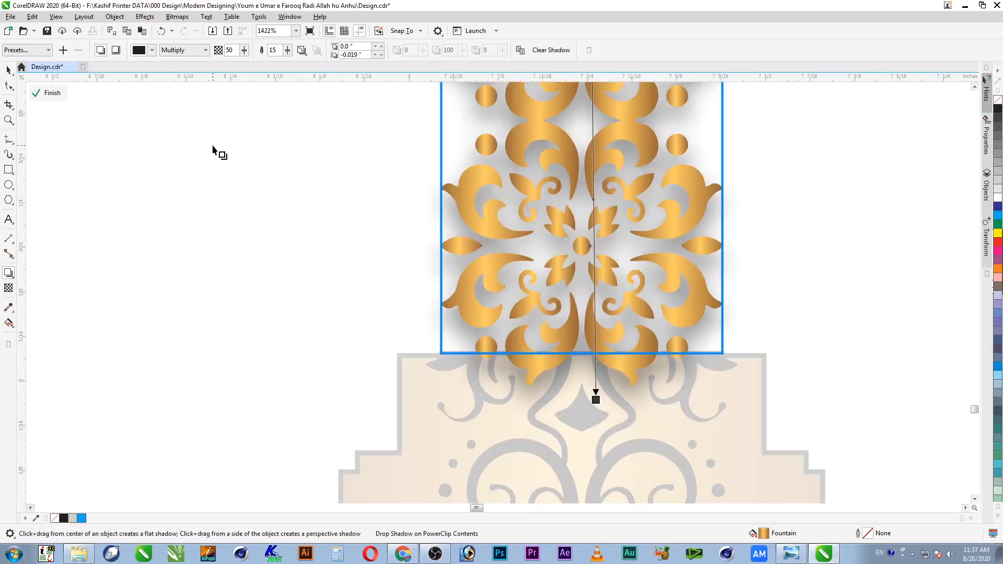
{"action": "left_click_drag", "start_coordinate": [277, 50], "coordinate": [253, 54]}
{"action": "type", "text": "2"}
{"action": "key", "text": "shift+Tab"}
{"action": "key", "text": "Tab"}
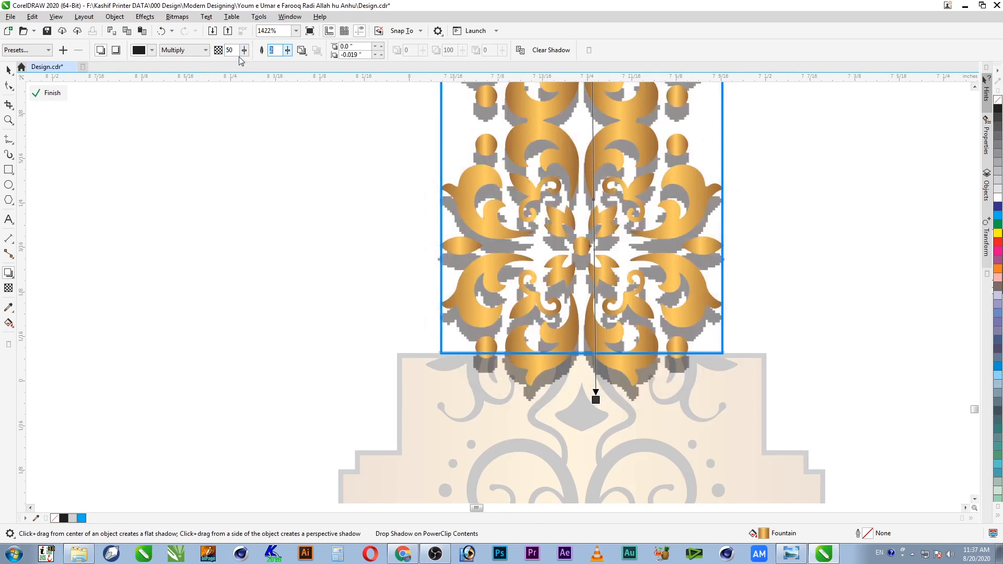
{"action": "key", "text": "shift+Tab"}
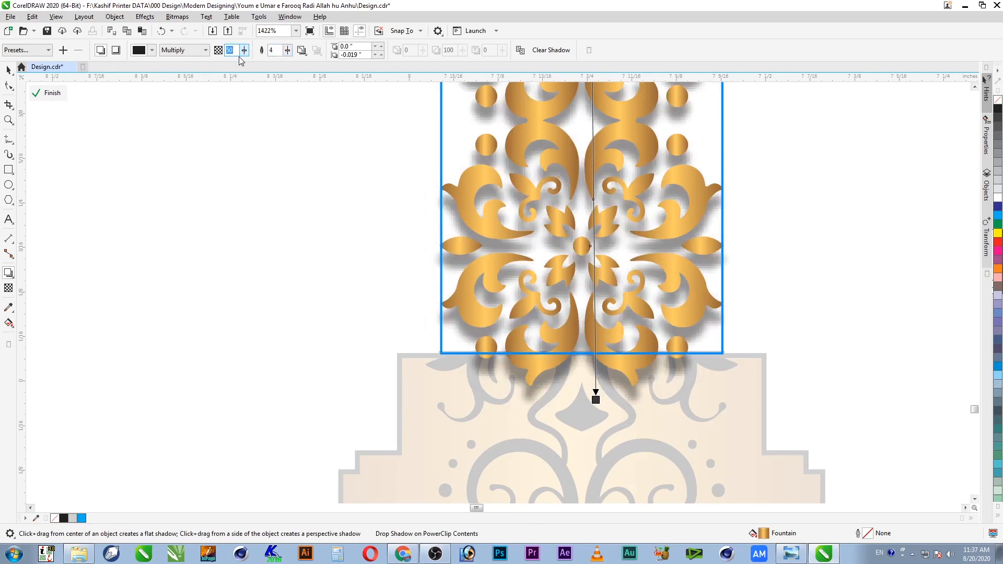
{"action": "key", "text": "Tab"}
{"action": "key", "text": "shift+Tab"}
{"action": "key", "text": "Tab"}
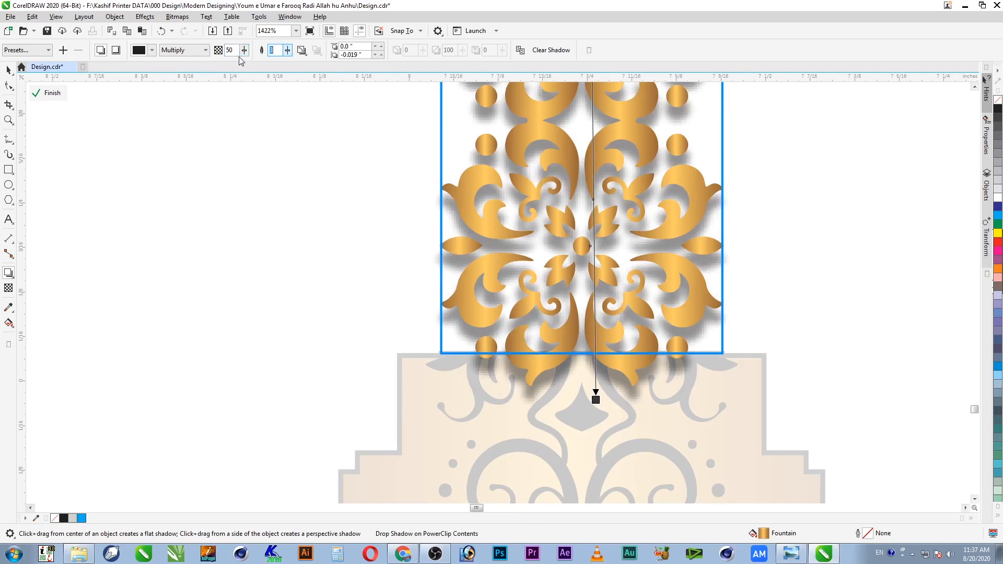
{"action": "type", "text": "4"}
{"action": "key", "text": "shift+Tab"}
{"action": "key", "text": "Tab"}
Step: Set the shadow opacity to 60, nudge the shadow closer, and settle on feathering 3
{"action": "key", "text": "shift+Tab"}
{"action": "type", "text": "60"}
{"action": "key", "text": "Return"}
{"action": "left_click_drag", "start_coordinate": [596, 400], "coordinate": [593, 392]}
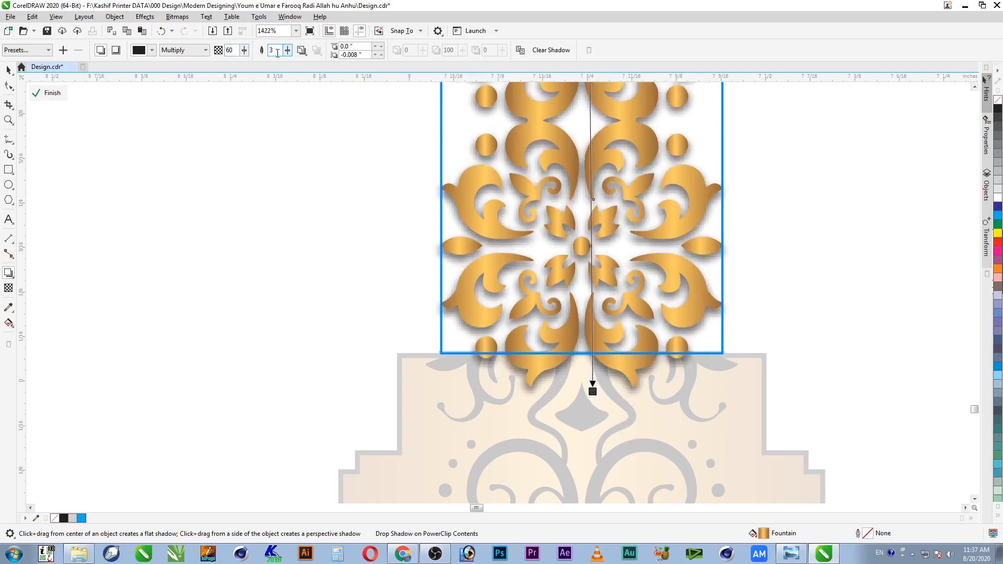
{"action": "type", "text": "2"}
{"action": "key", "text": "Return"}
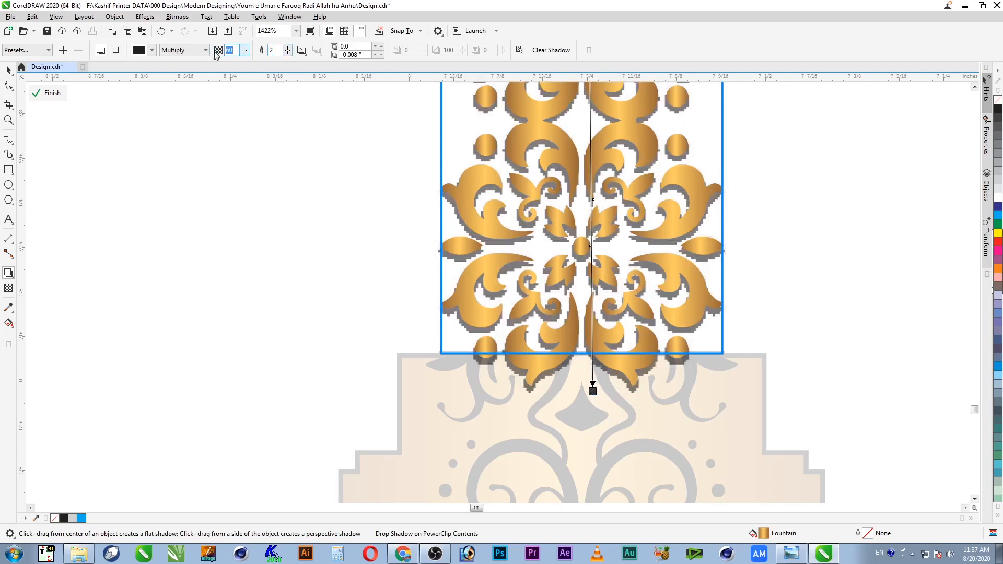
{"action": "key", "text": "Tab"}
{"action": "type", "text": "3"}
{"action": "key", "text": "Return"}
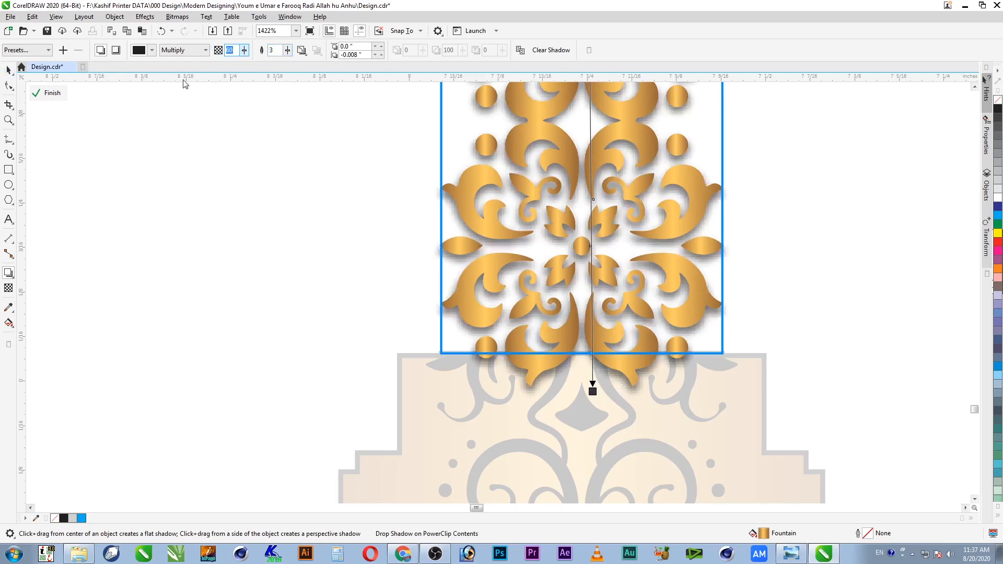
Step: Finish editing the shaft's PowerClip and zoom in on the band below the capital
{"action": "left_click", "coordinate": [8, 70]}
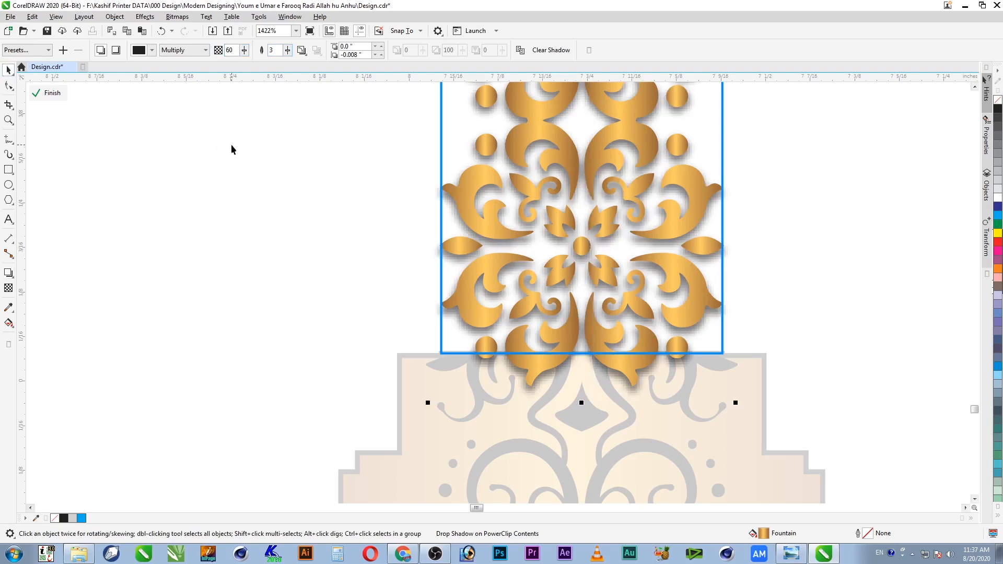
{"action": "left_click", "coordinate": [274, 206], "text": "ctrl"}
{"action": "scroll", "coordinate": [565, 297], "scroll_direction": "down", "scroll_amount": 2}
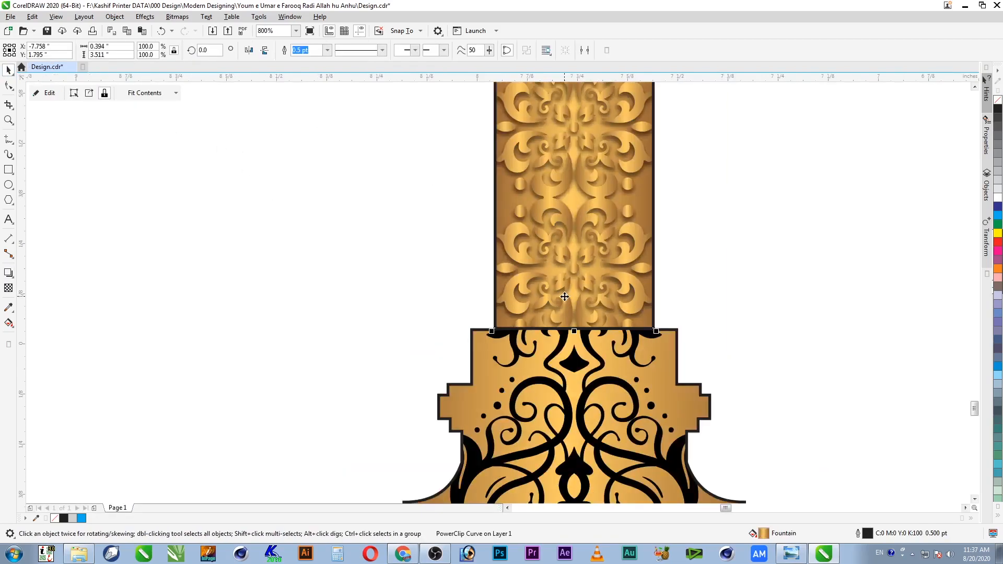
{"action": "key", "text": "F2"}
{"action": "left_click_drag", "start_coordinate": [671, 122], "coordinate": [510, 286]}
{"action": "key", "text": "F4"}
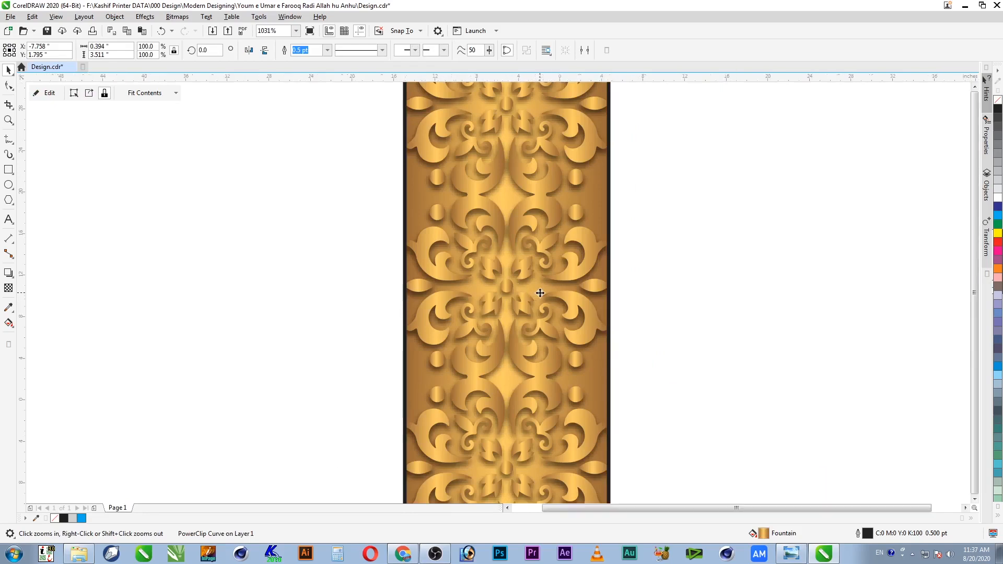
{"action": "left_click_drag", "start_coordinate": [495, 361], "coordinate": [443, 396]}
{"action": "key", "text": "F2"}
{"action": "left_click_drag", "start_coordinate": [720, 342], "coordinate": [506, 19]}
{"action": "left_click", "coordinate": [622, 262]}
{"action": "key", "text": "F4"}
{"action": "key", "text": "F2"}
{"action": "left_click_drag", "start_coordinate": [513, 352], "coordinate": [440, 397]}
{"action": "left_click_drag", "start_coordinate": [680, 219], "coordinate": [577, 353]}
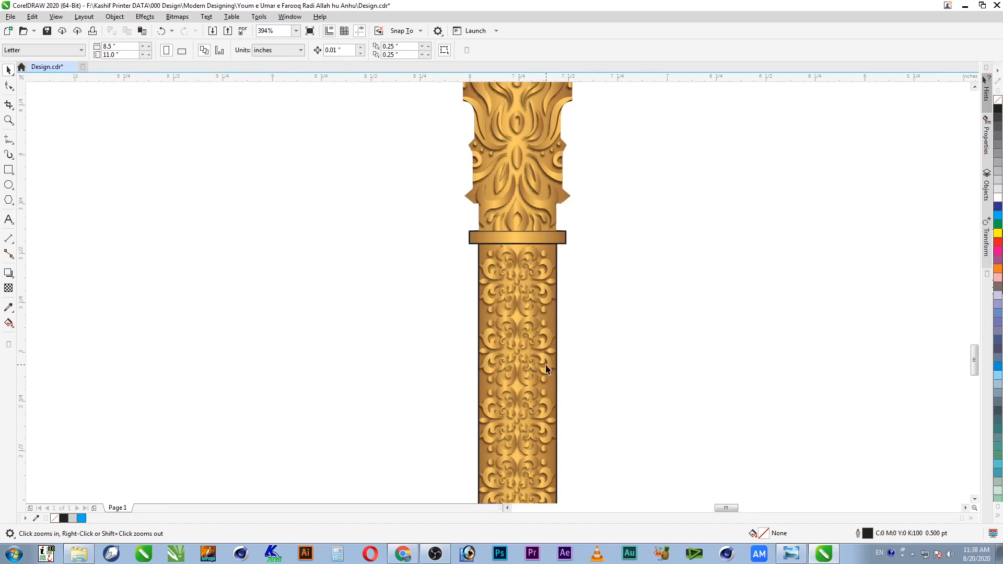
{"action": "key", "text": "F4"}
{"action": "left_click_drag", "start_coordinate": [461, 435], "coordinate": [460, 435]}
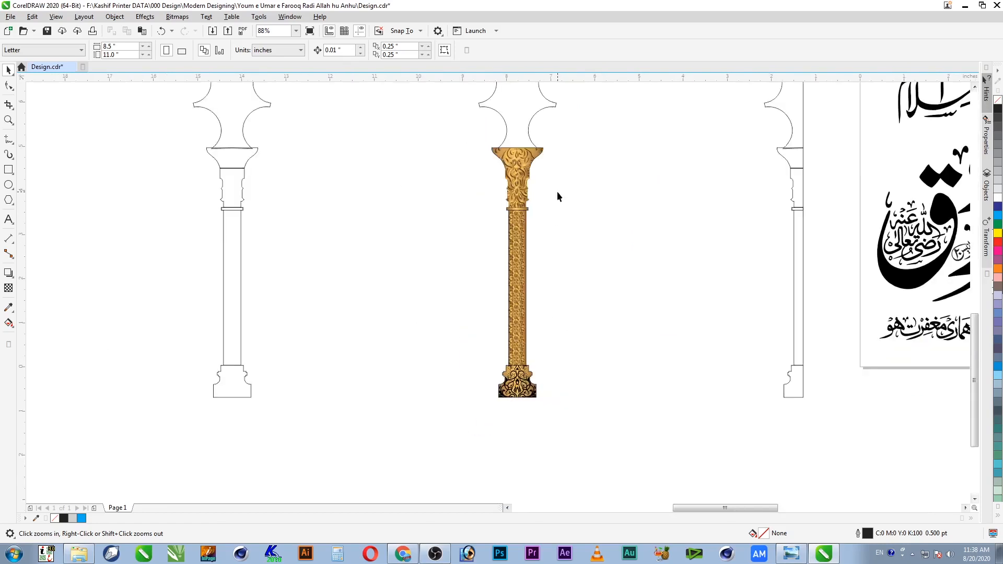
{"action": "key", "text": "F2"}
{"action": "left_click_drag", "start_coordinate": [560, 181], "coordinate": [472, 244]}
Step: Remove the black outlines from the capital's band and the ornamented shaft, then save Design.cdr
{"action": "left_click", "coordinate": [527, 270]}
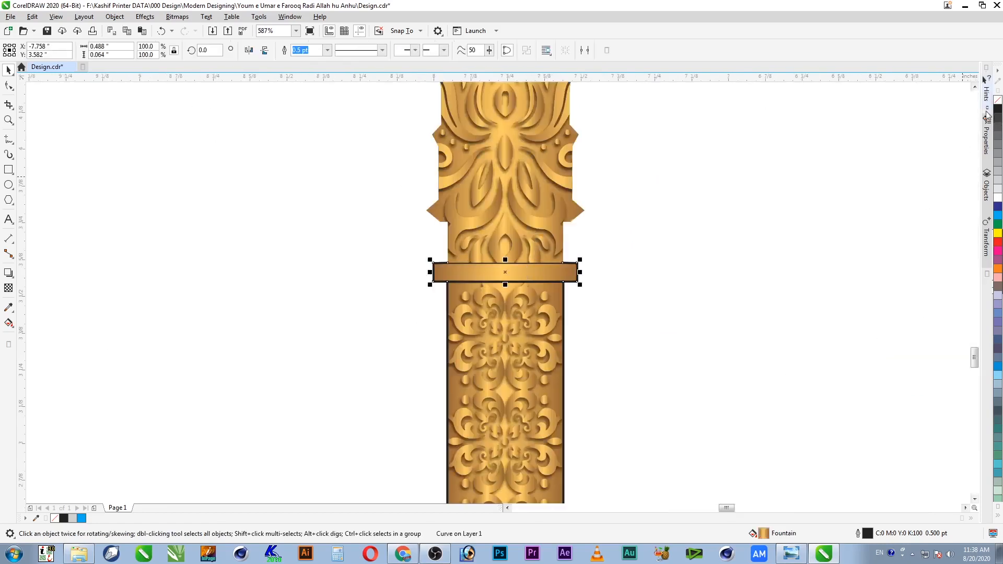
{"action": "right_click", "coordinate": [997, 100]}
{"action": "left_click", "coordinate": [809, 156]}
{"action": "left_click", "coordinate": [551, 302]}
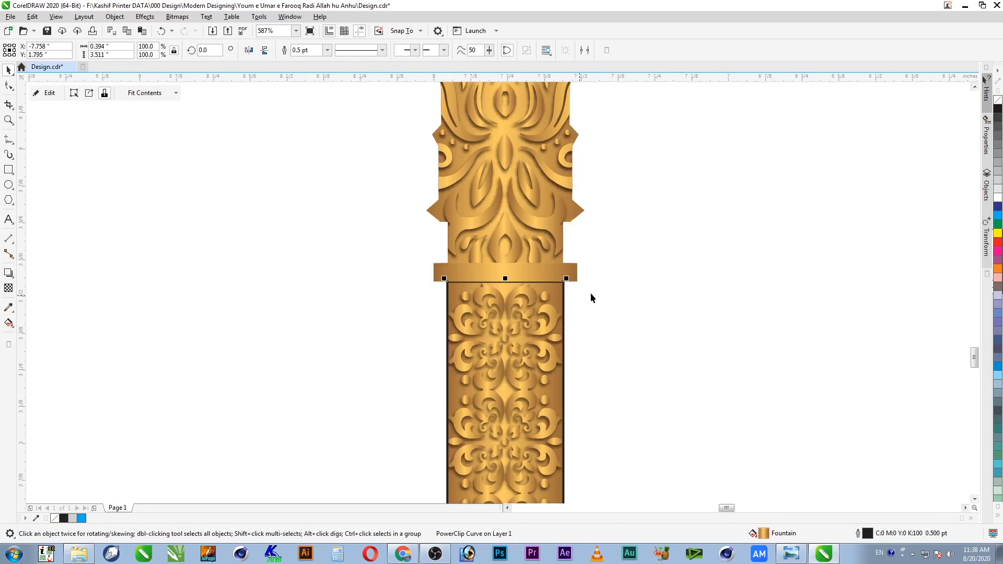
{"action": "right_click", "coordinate": [998, 101]}
{"action": "left_click", "coordinate": [730, 224]}
{"action": "key", "text": "ctrl+s"}
Step: Zoom onto the column base and select it
{"action": "key", "text": "F4"}
{"action": "key", "text": "z"}
{"action": "left_click_drag", "start_coordinate": [497, 340], "coordinate": [601, 512]}
{"action": "key", "text": "F2"}
{"action": "left_click_drag", "start_coordinate": [390, 275], "coordinate": [621, 417]}
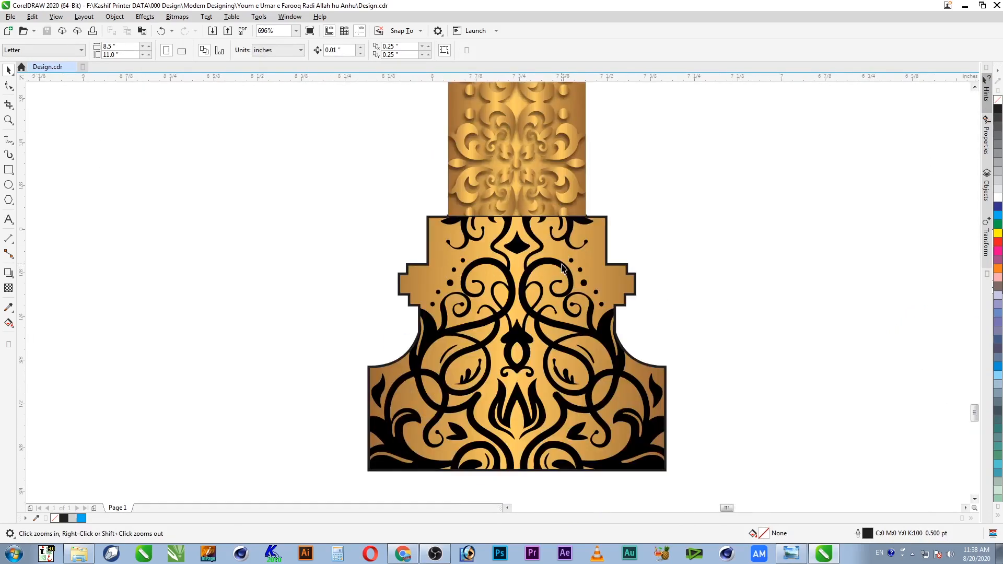
{"action": "left_click", "coordinate": [562, 265]}
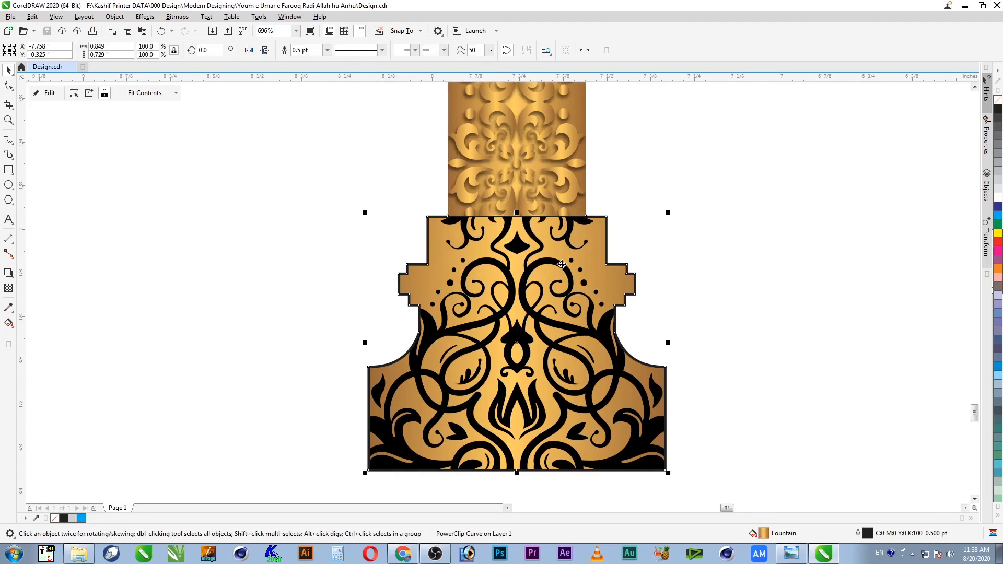
Step: Paste the gold shadowed ornament into the base's PowerClip beside the black ornament
{"action": "double_click", "coordinate": [562, 265]}
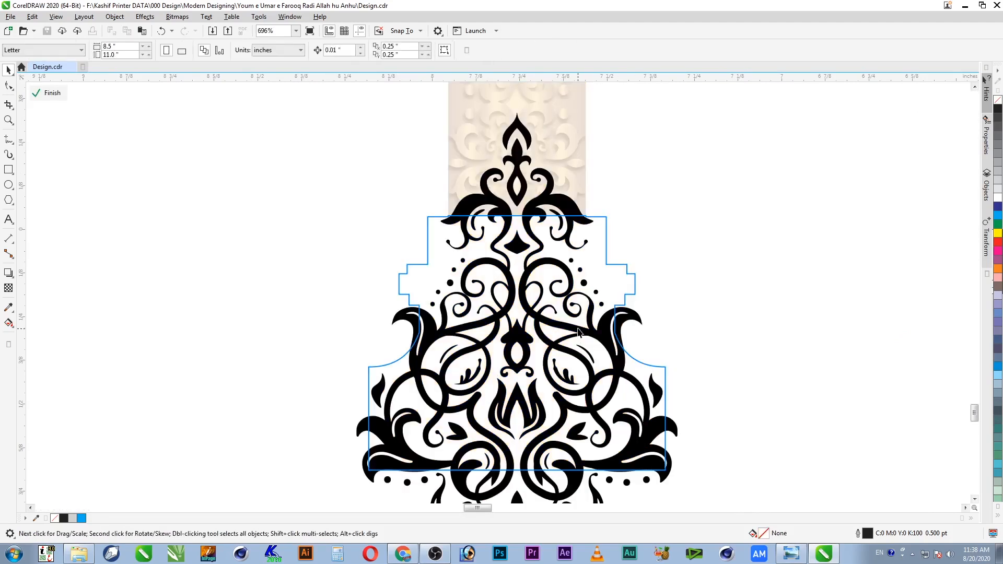
{"action": "key", "text": "ctrl+v"}
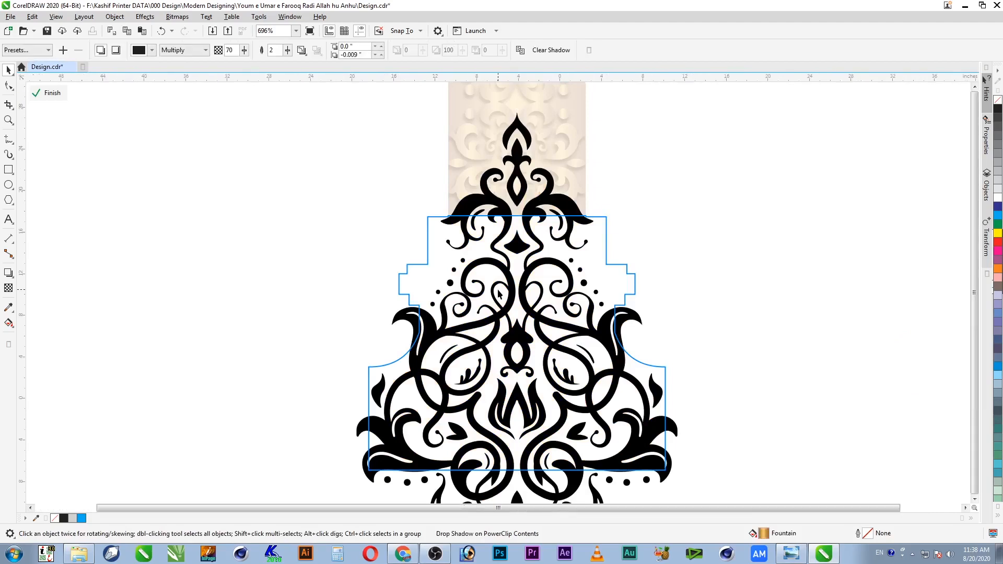
{"action": "key", "text": "F4"}
{"action": "key", "text": "F2"}
{"action": "left_click_drag", "start_coordinate": [478, 351], "coordinate": [440, 418]}
{"action": "left_click_drag", "start_coordinate": [525, 220], "coordinate": [551, 385]}
{"action": "key", "text": "F2"}
{"action": "left_click_drag", "start_coordinate": [410, 297], "coordinate": [732, 470]}
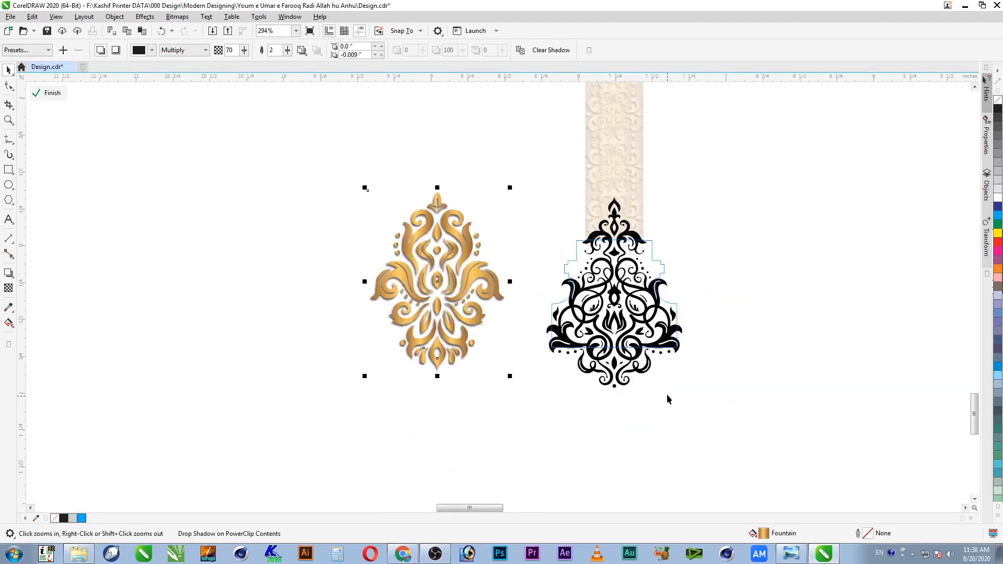
Step: Copy the gold gradient fill from the pasted ornament onto the black base ornament
{"action": "left_click", "coordinate": [656, 364]}
{"action": "left_click", "coordinate": [646, 322]}
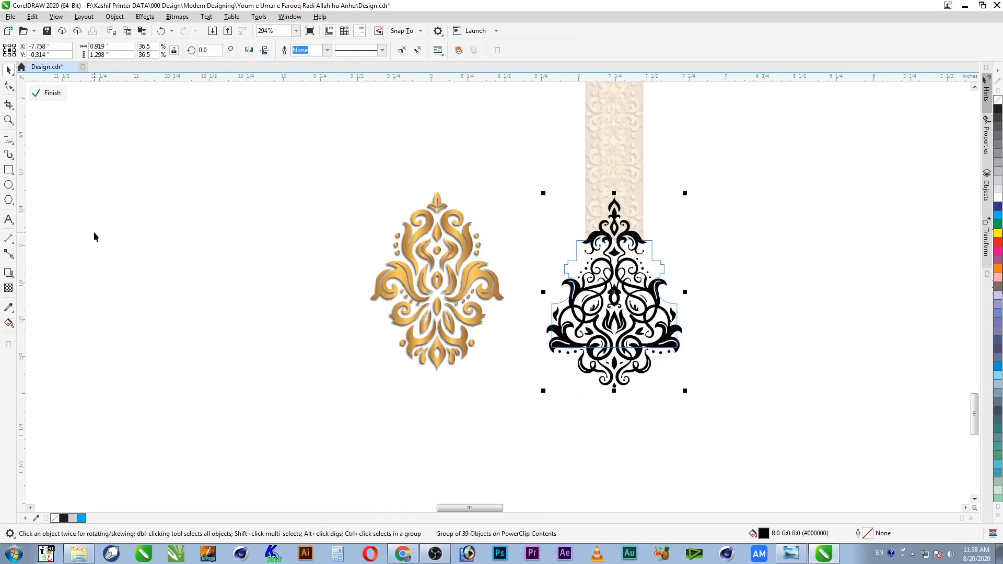
{"action": "key", "text": "alt+e"}
{"action": "key", "text": "m"}
{"action": "left_click", "coordinate": [517, 294]}
{"action": "left_click", "coordinate": [449, 229]}
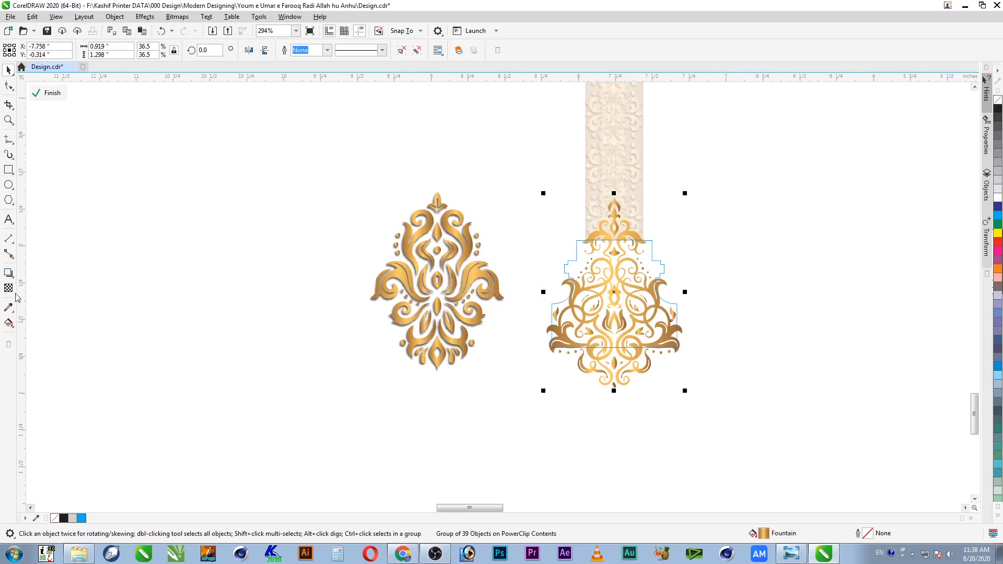
Step: Copy the drop shadow onto the base ornament, delete the leftover copy, and finish the PowerClip edit
{"action": "left_click", "coordinate": [8, 273]}
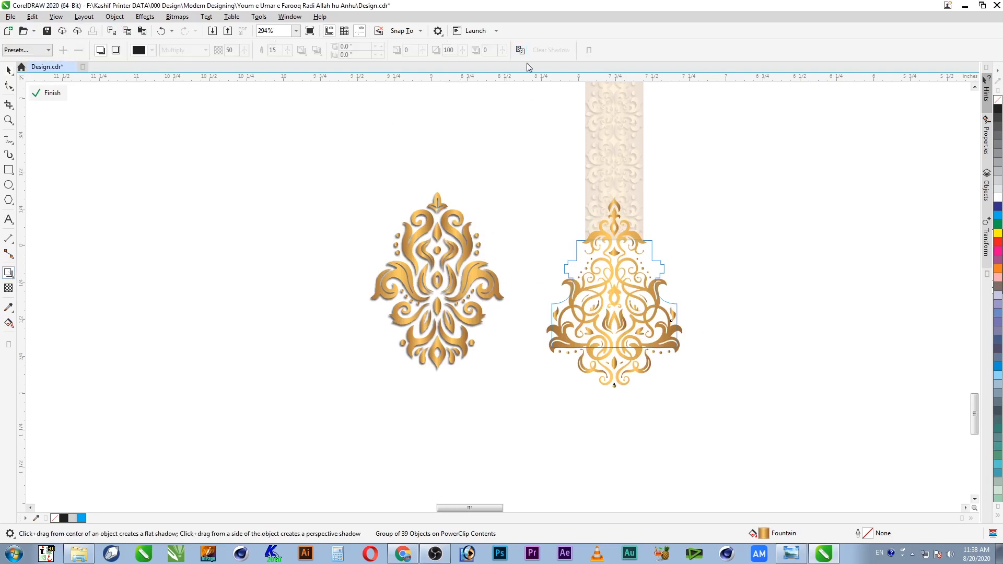
{"action": "left_click", "coordinate": [477, 328]}
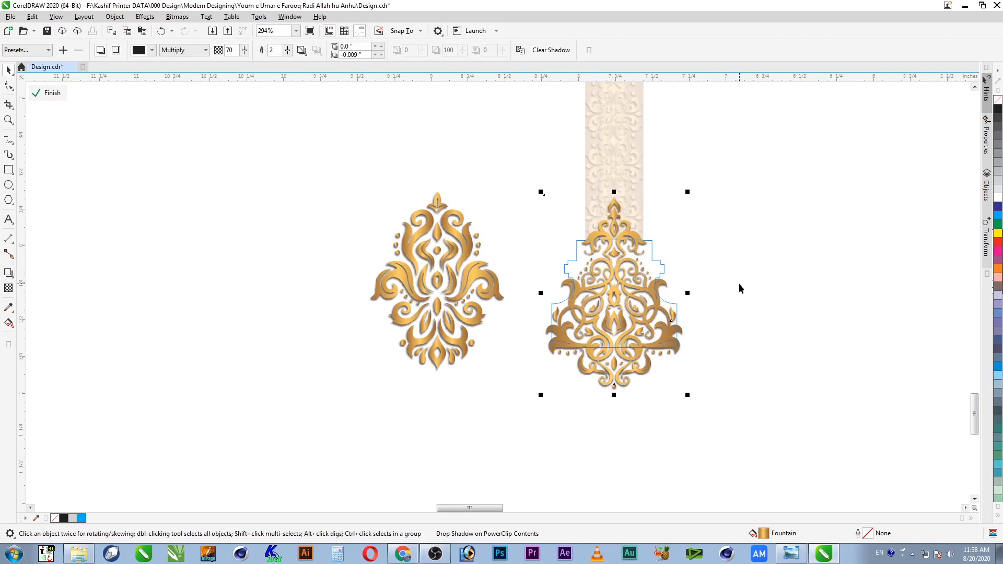
{"action": "key", "text": "F2"}
{"action": "left_click_drag", "start_coordinate": [730, 253], "coordinate": [542, 379]}
{"action": "scroll", "coordinate": [582, 392], "scroll_direction": "down", "scroll_amount": 1}
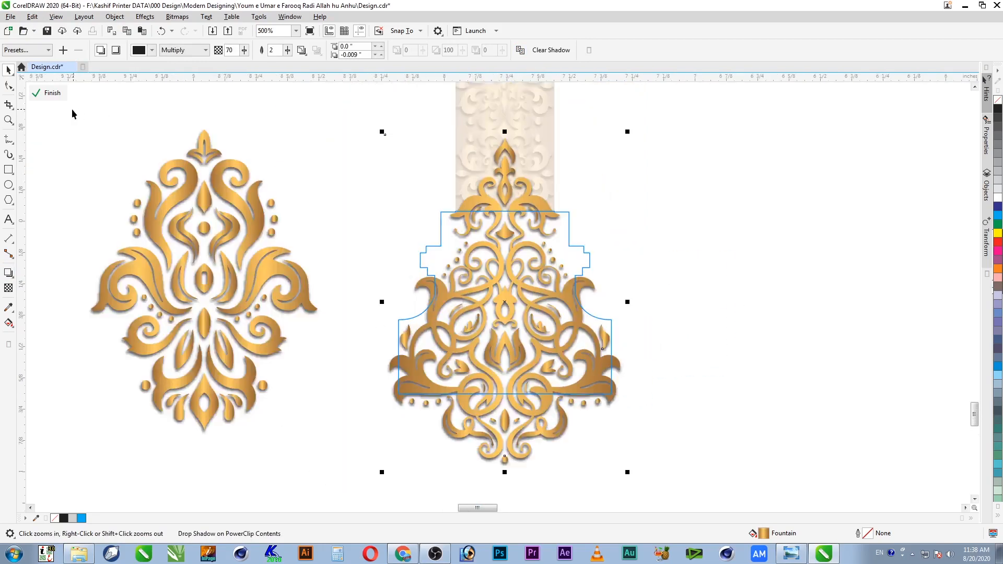
{"action": "left_click", "coordinate": [289, 288]}
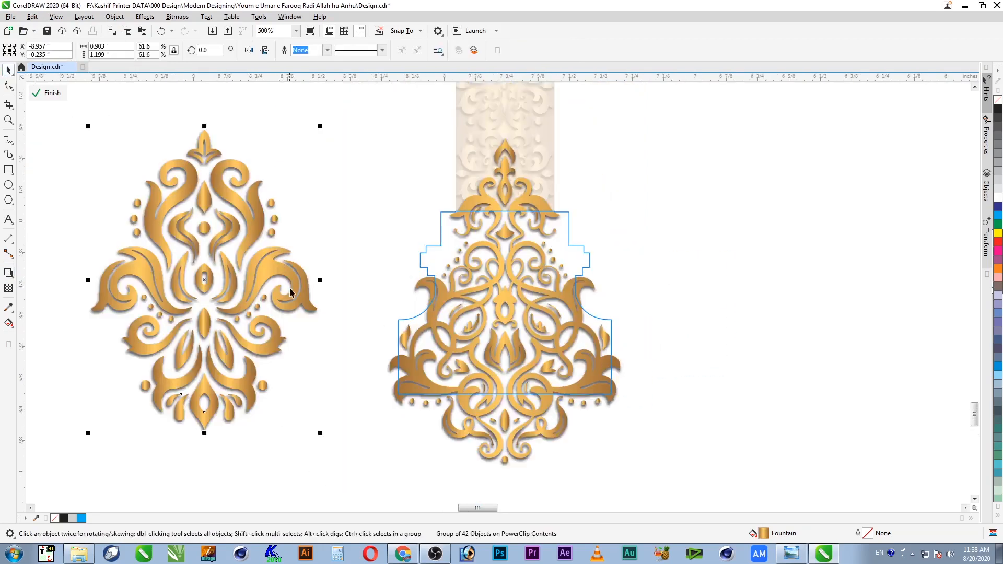
{"action": "key", "text": "Delete"}
{"action": "left_click", "coordinate": [278, 189], "text": "ctrl"}
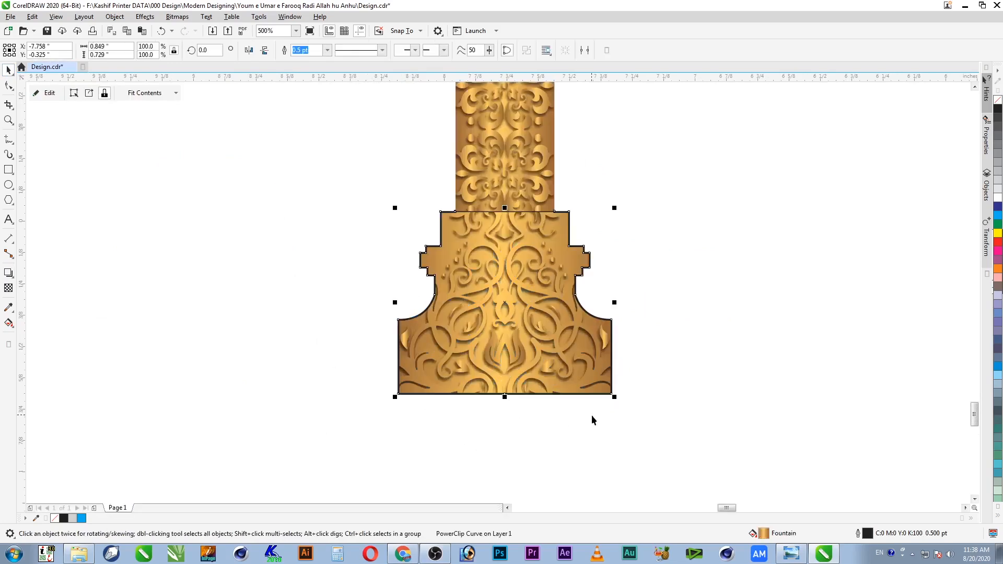
Step: Remove the column base's black outline
{"action": "key", "text": "Escape"}
{"action": "key", "text": "F2"}
{"action": "left_click_drag", "start_coordinate": [663, 170], "coordinate": [366, 410]}
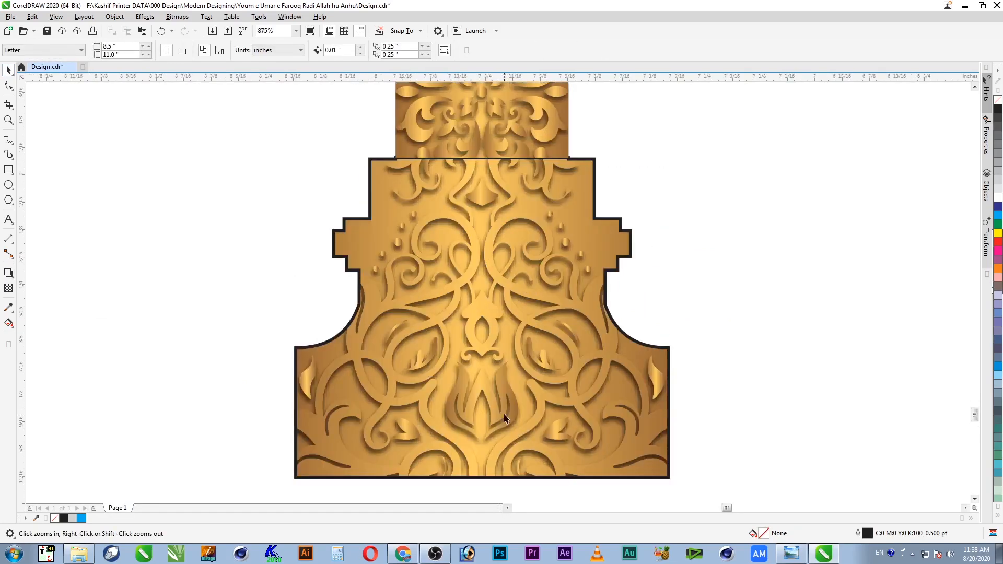
{"action": "left_click", "coordinate": [505, 418]}
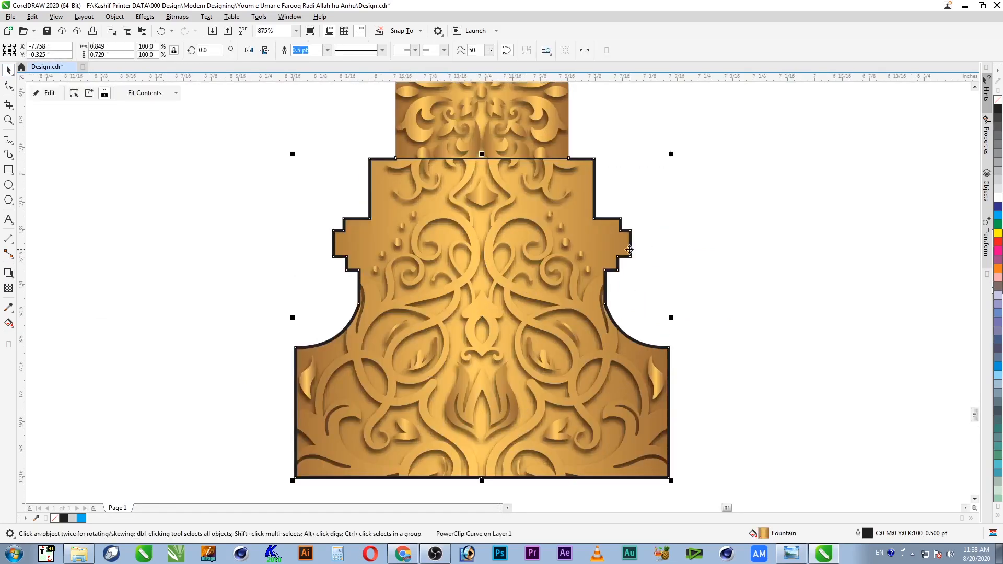
{"action": "right_click", "coordinate": [999, 100]}
{"action": "left_click", "coordinate": [717, 168]}
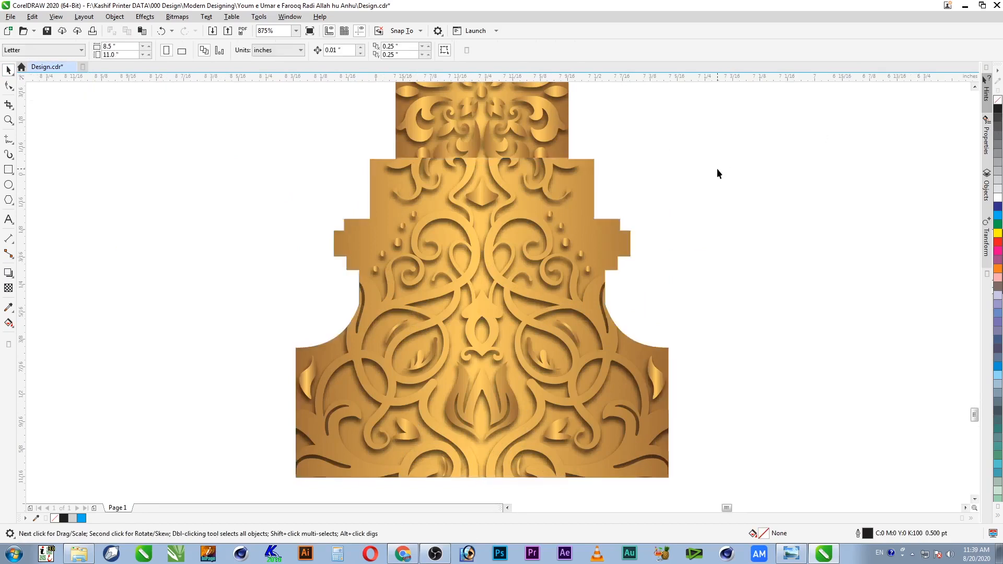
{"action": "scroll", "coordinate": [717, 168], "scroll_direction": "down", "scroll_amount": 3}
{"action": "scroll", "coordinate": [679, 261], "scroll_direction": "down", "scroll_amount": 3}
{"action": "key", "text": "F2"}
{"action": "left_click_drag", "start_coordinate": [711, 305], "coordinate": [513, 133]}
{"action": "key", "text": "F4"}
Step: Preview the finished gold column full screen with F9, then save Design.cdr
{"action": "left_click_drag", "start_coordinate": [506, 336], "coordinate": [447, 470]}
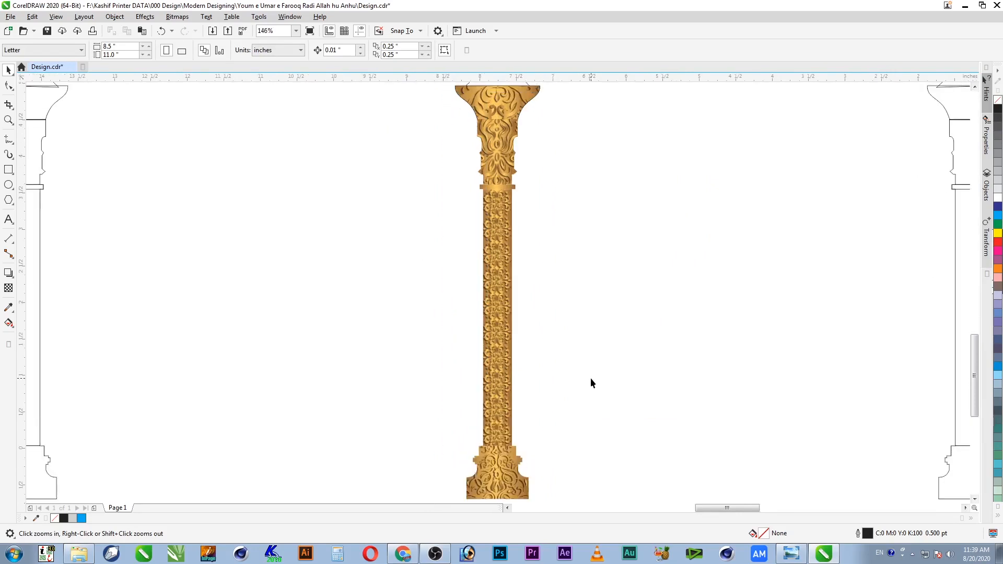
{"action": "key", "text": "F9"}
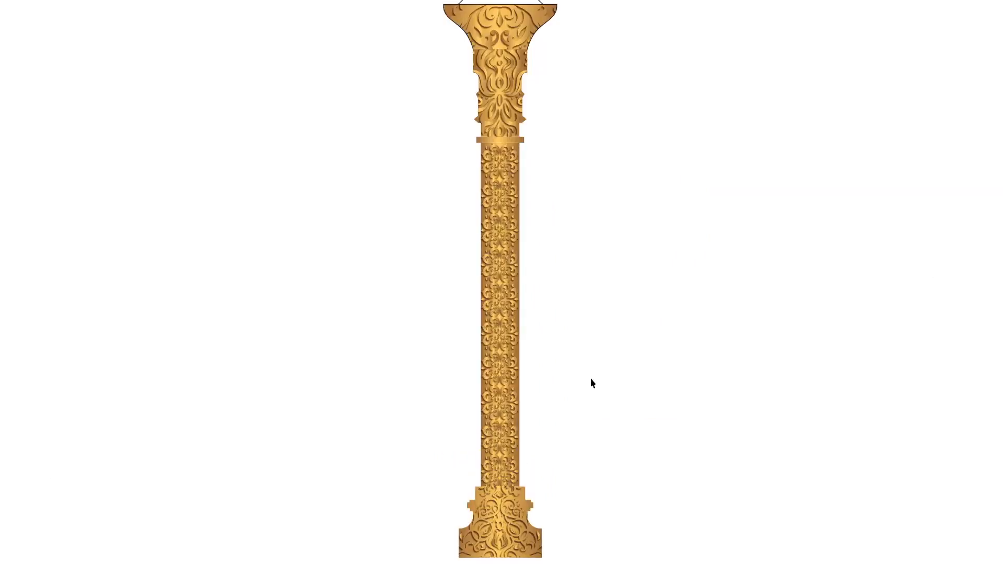
{"action": "key", "text": "F9"}
{"action": "key", "text": "ctrl+s"}
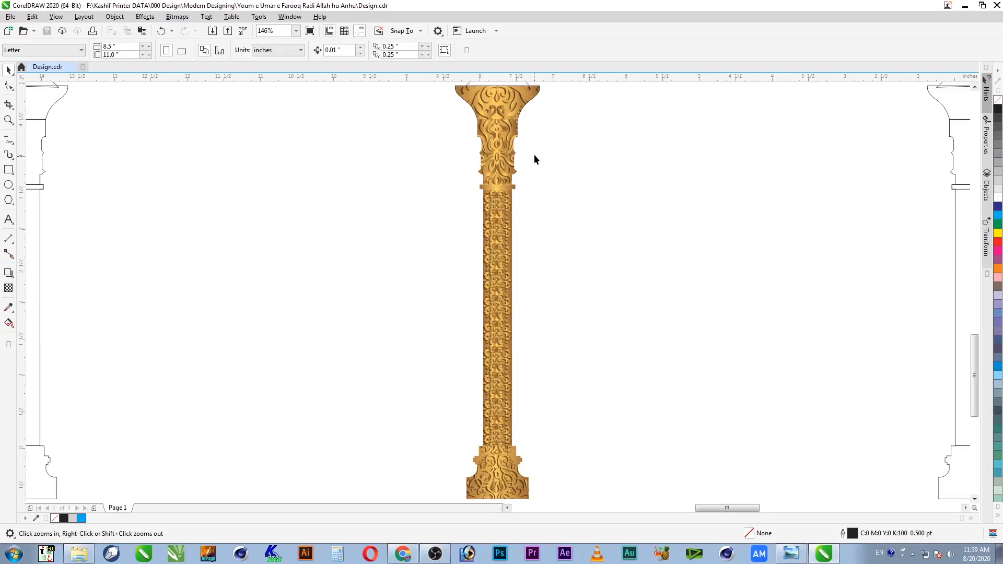
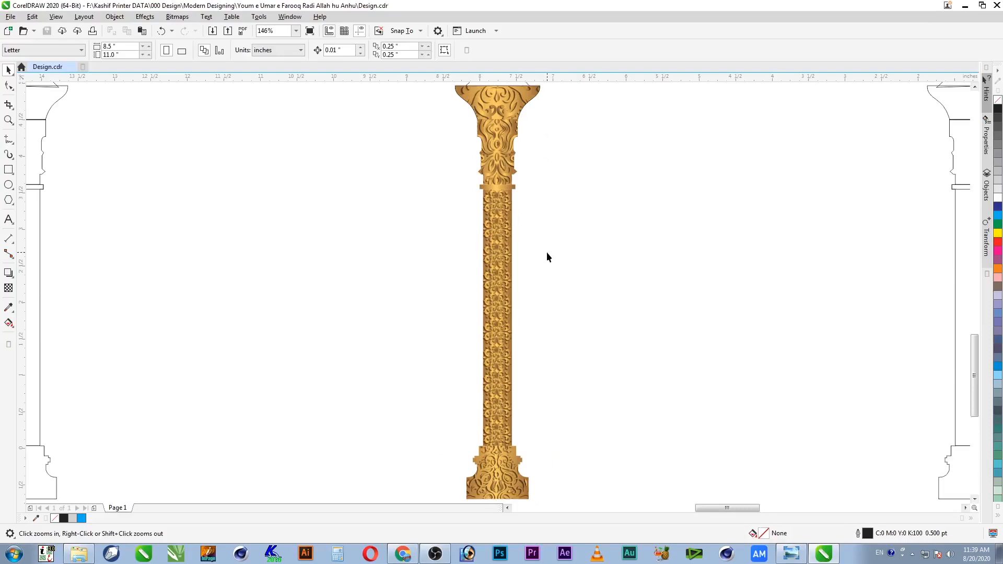
Step: Rotate the thin band's fountain fill to 90° so it shades top to bottom
{"action": "left_click_drag", "start_coordinate": [553, 162], "coordinate": [428, 223]}
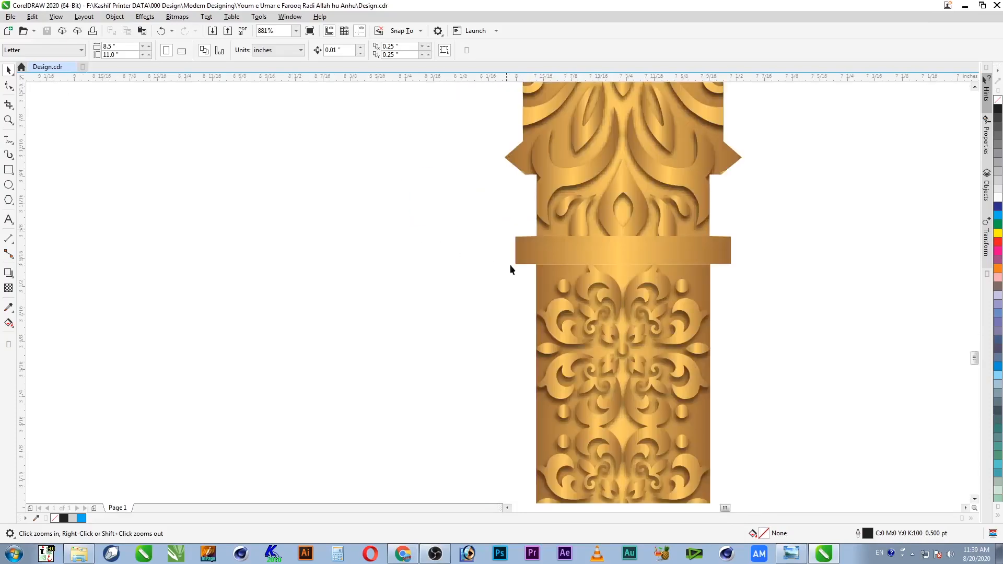
{"action": "key", "text": "space"}
{"action": "left_click", "coordinate": [701, 257]}
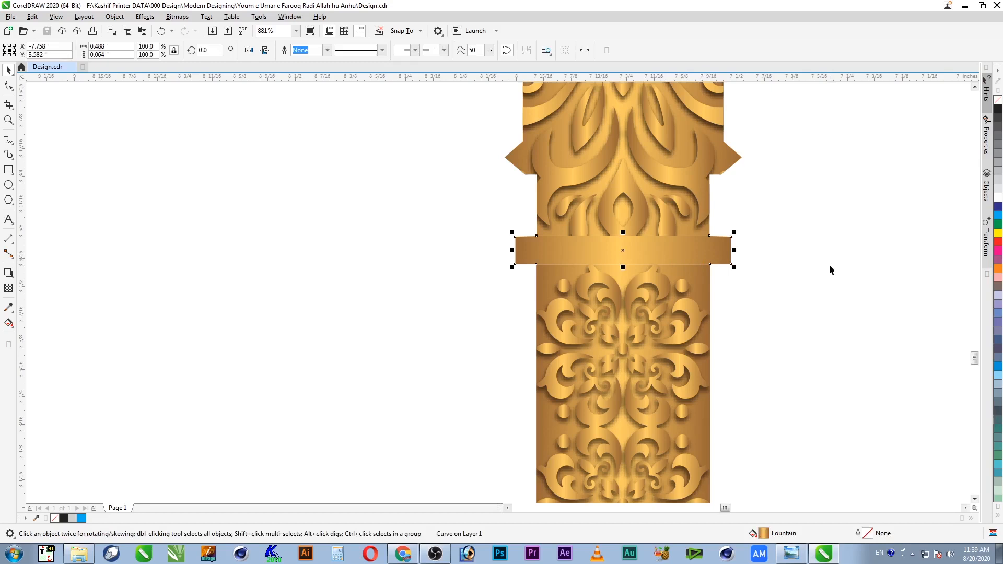
{"action": "key", "text": "F11"}
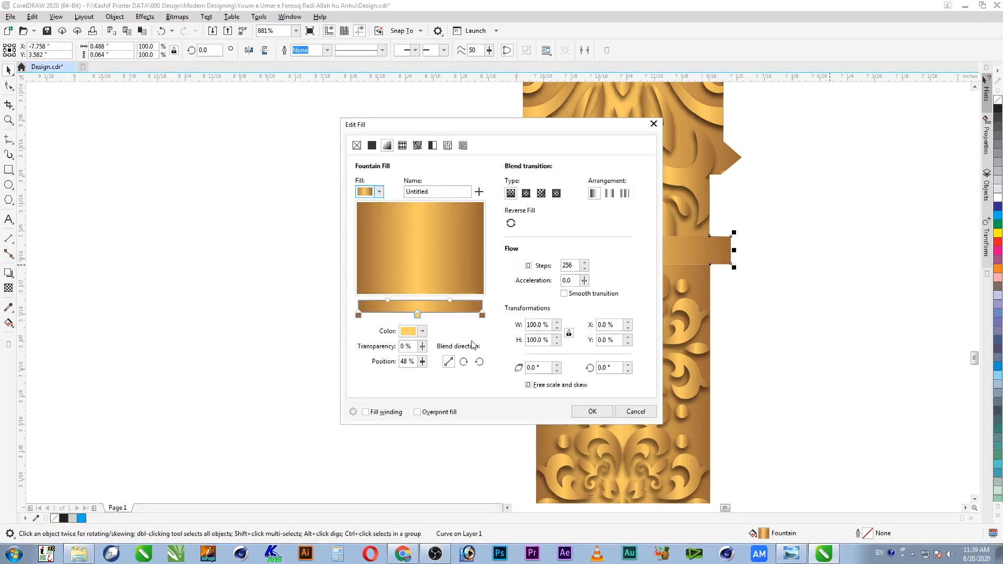
{"action": "double_click", "coordinate": [609, 368]}
{"action": "type", "text": "90"}
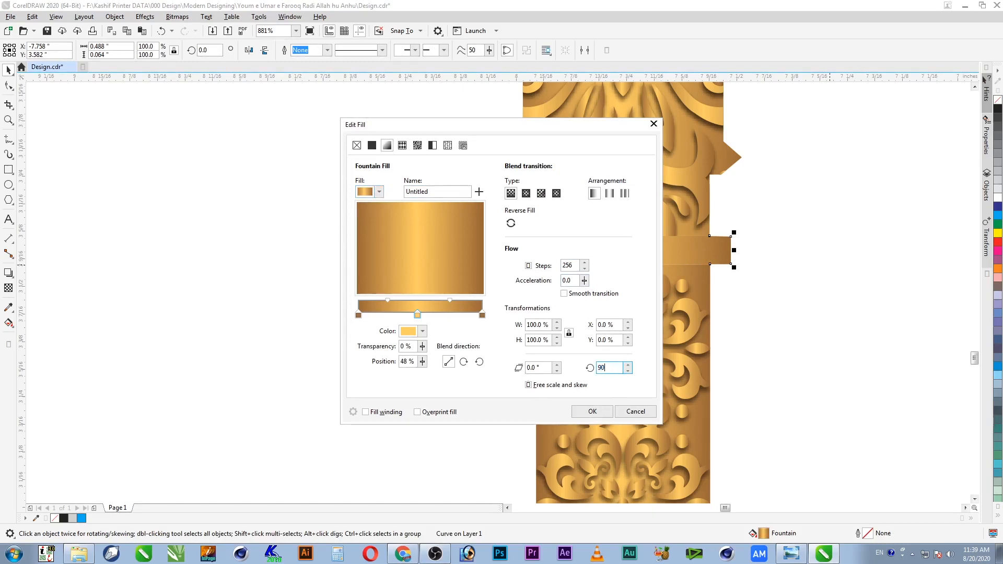
{"action": "key", "text": "Return"}
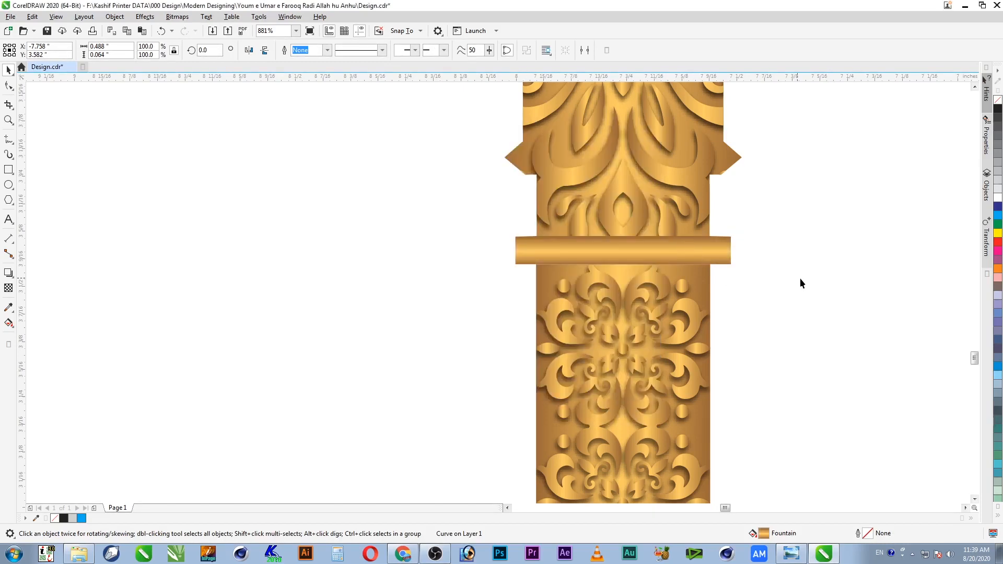
Step: Draw a rectangle over the gold band and centre it on the band
{"action": "left_click", "coordinate": [558, 259]}
{"action": "key", "text": "z"}
{"action": "left_click_drag", "start_coordinate": [448, 220], "coordinate": [820, 289]}
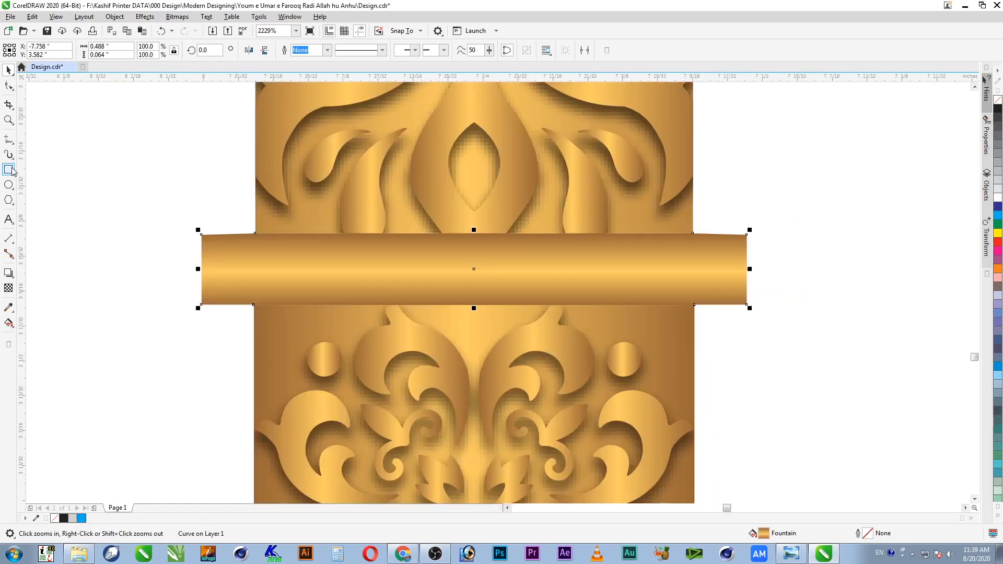
{"action": "left_click", "coordinate": [9, 170]}
{"action": "left_click", "coordinate": [196, 230]}
{"action": "left_click_drag", "start_coordinate": [197, 226], "coordinate": [722, 315]}
{"action": "key", "text": "space"}
{"action": "left_click", "coordinate": [687, 330], "text": "shift"}
{"action": "key", "text": "c"}
{"action": "left_click", "coordinate": [785, 335]}
{"action": "left_click", "coordinate": [731, 315]}
Step: Round the rectangle's corners fully into a pill and move the old band aside
{"action": "left_click", "coordinate": [8, 86]}
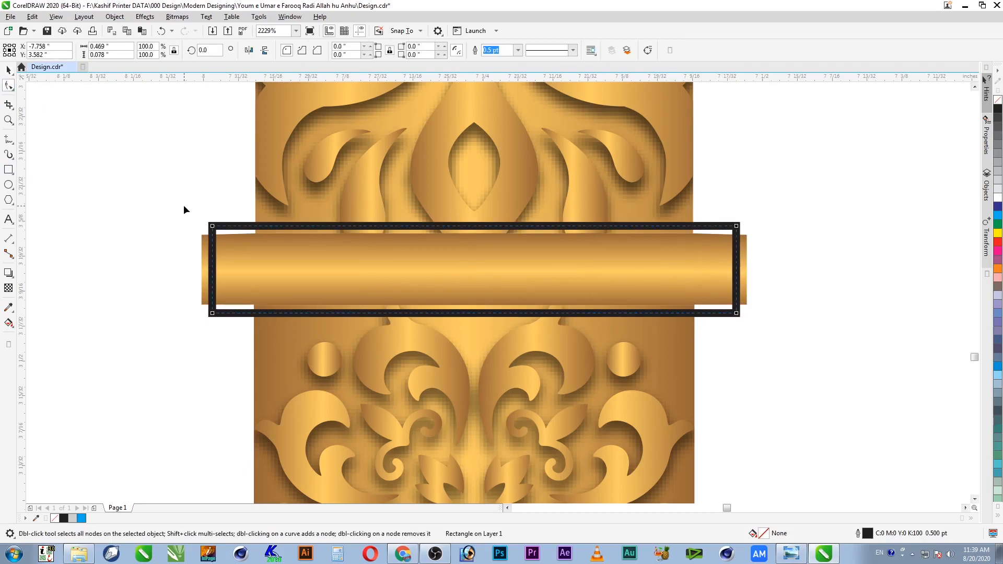
{"action": "left_click_drag", "start_coordinate": [213, 228], "coordinate": [445, 240]}
{"action": "key", "text": "space"}
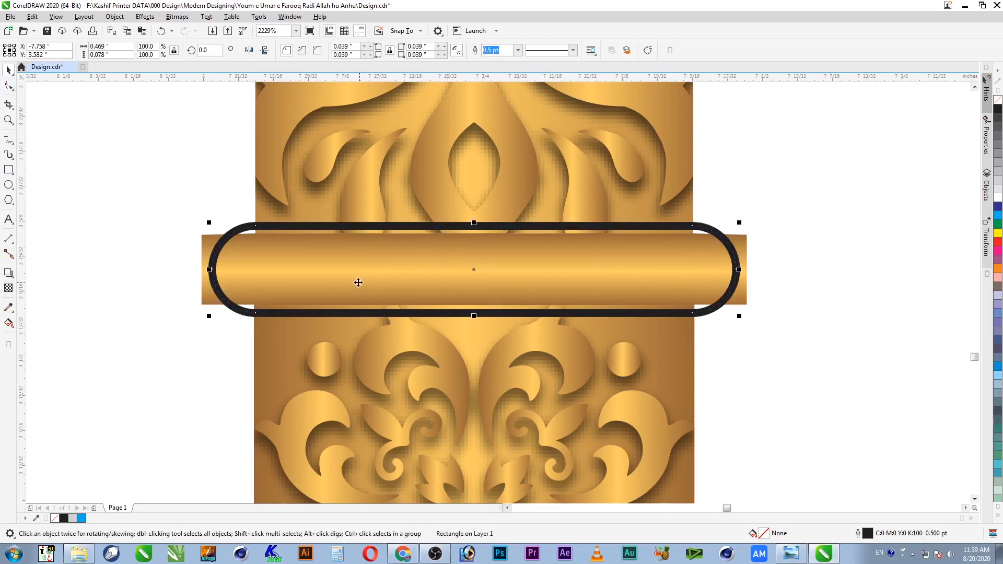
{"action": "left_click", "coordinate": [199, 254]}
{"action": "left_click_drag", "start_coordinate": [202, 250], "coordinate": [776, 269]}
Step: Copy the gold band's fill onto the pill, remove its outline, and delete the old band
{"action": "left_click", "coordinate": [736, 274]}
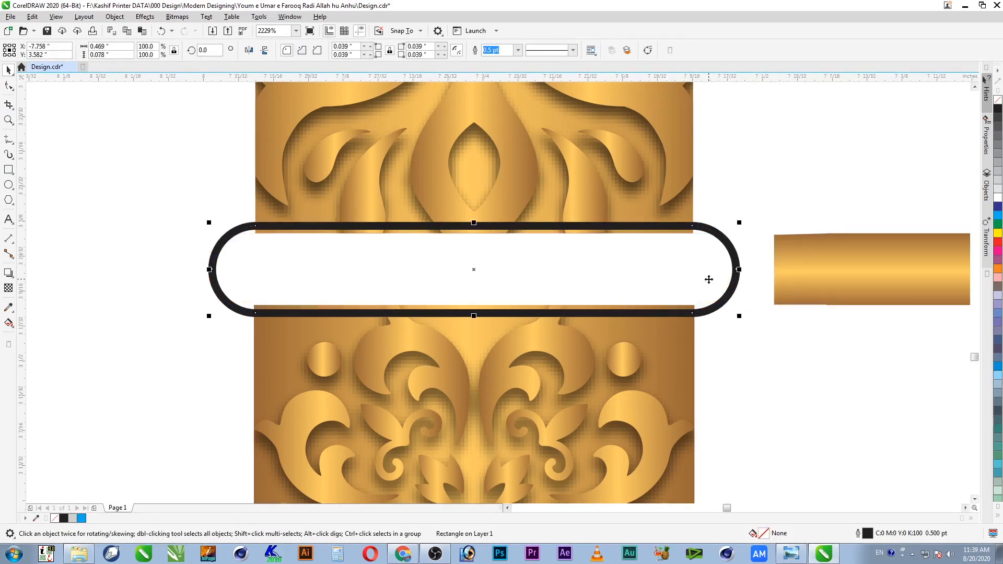
{"action": "key", "text": "alt+e"}
{"action": "key", "text": "m"}
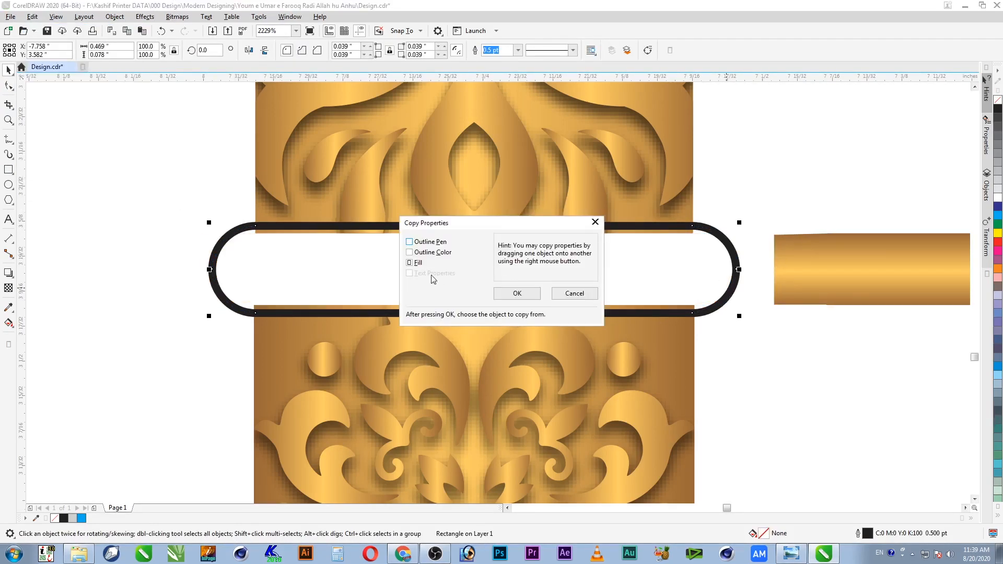
{"action": "left_click", "coordinate": [510, 296]}
{"action": "left_click", "coordinate": [789, 281]}
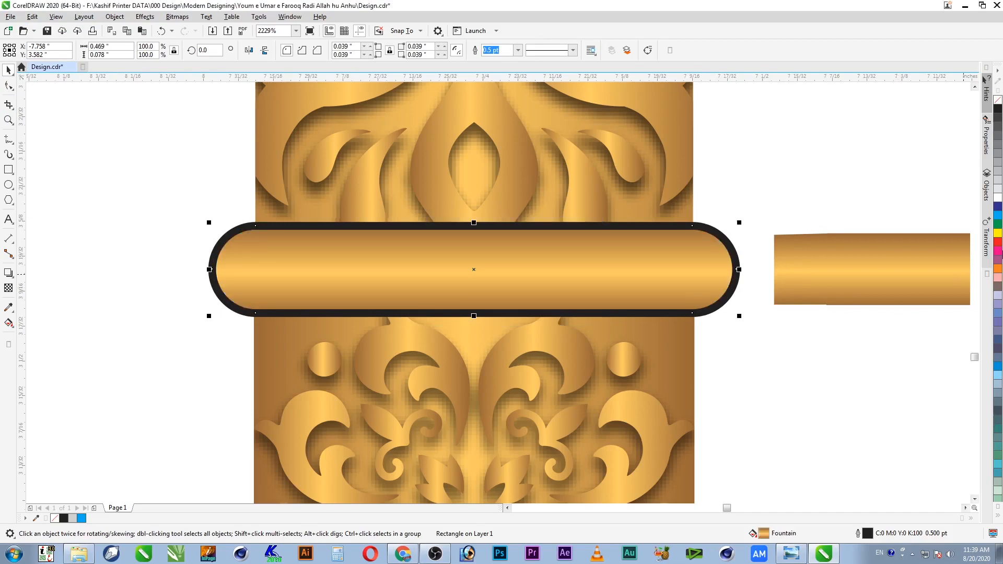
{"action": "right_click", "coordinate": [998, 107]}
{"action": "left_click", "coordinate": [821, 301]}
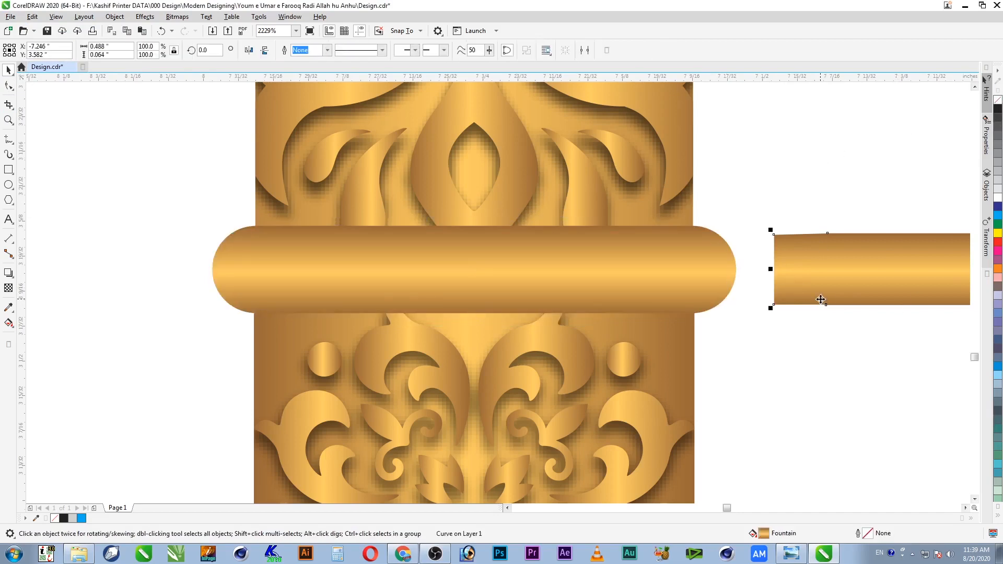
{"action": "key", "text": "Delete"}
{"action": "left_click", "coordinate": [675, 258]}
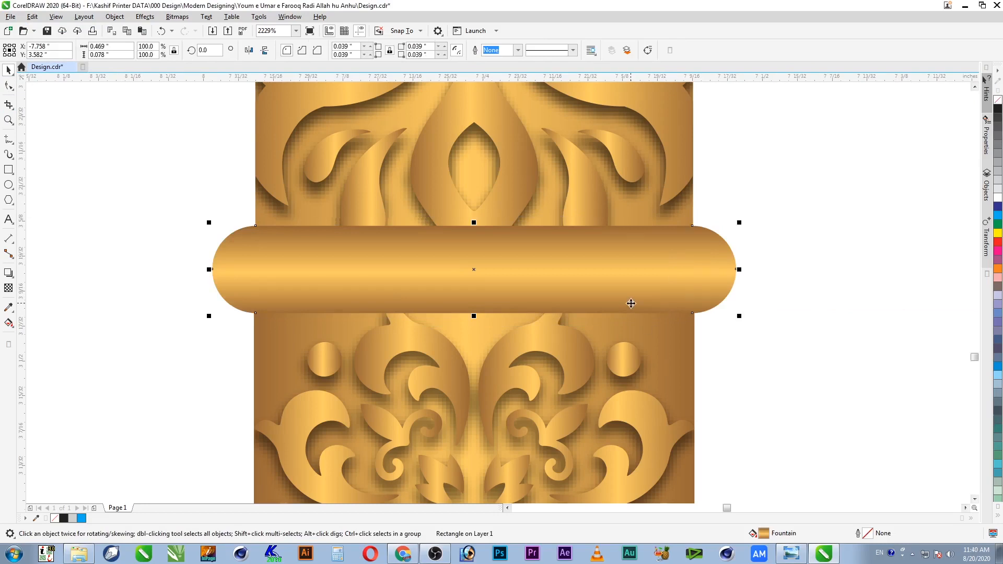
Step: Zoom out from the pill band and select all parts of the gold column
{"action": "scroll", "coordinate": [631, 304], "scroll_direction": "down", "scroll_amount": 3}
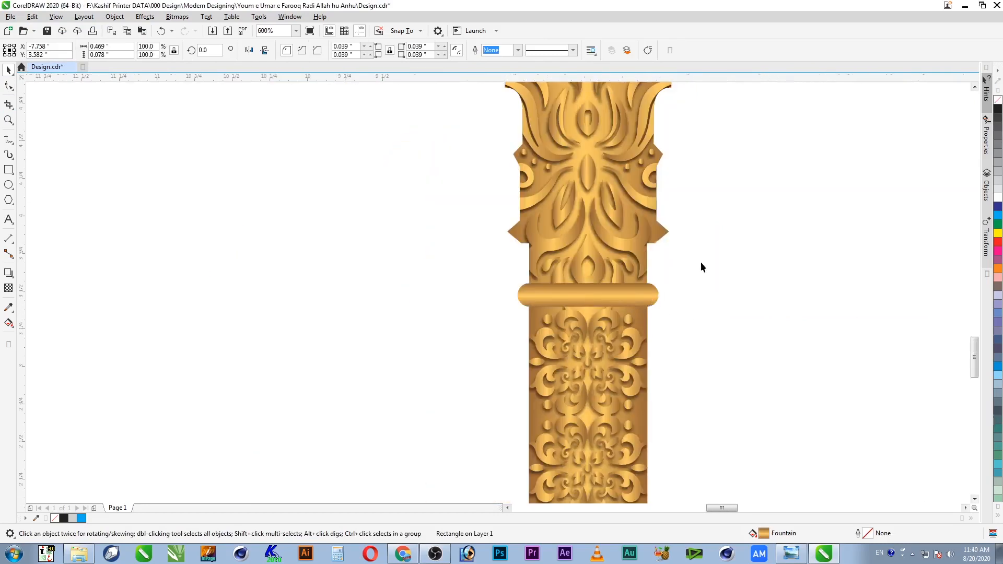
{"action": "scroll", "coordinate": [701, 263], "scroll_direction": "down", "scroll_amount": 1}
{"action": "key", "text": "F2"}
{"action": "left_click_drag", "start_coordinate": [722, 249], "coordinate": [497, 334]}
{"action": "scroll", "coordinate": [533, 339], "scroll_direction": "down", "scroll_amount": 2}
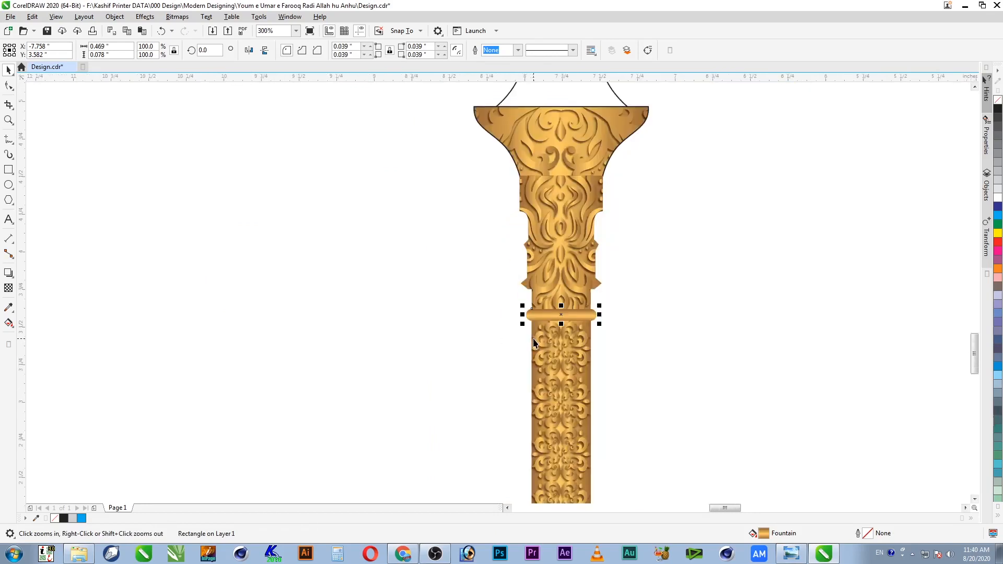
{"action": "left_click_drag", "start_coordinate": [658, 284], "coordinate": [430, 355]}
{"action": "key", "text": "F4"}
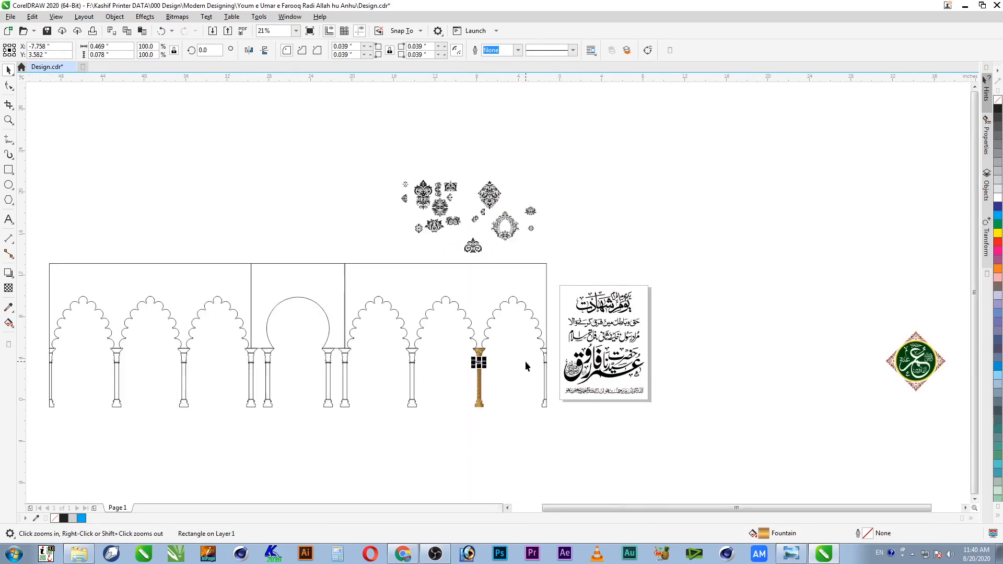
{"action": "left_click", "coordinate": [525, 361]}
{"action": "key", "text": "F2"}
{"action": "left_click_drag", "start_coordinate": [493, 341], "coordinate": [429, 452]}
{"action": "left_click_drag", "start_coordinate": [619, 362], "coordinate": [482, 150]}
{"action": "left_click", "coordinate": [500, 171]}
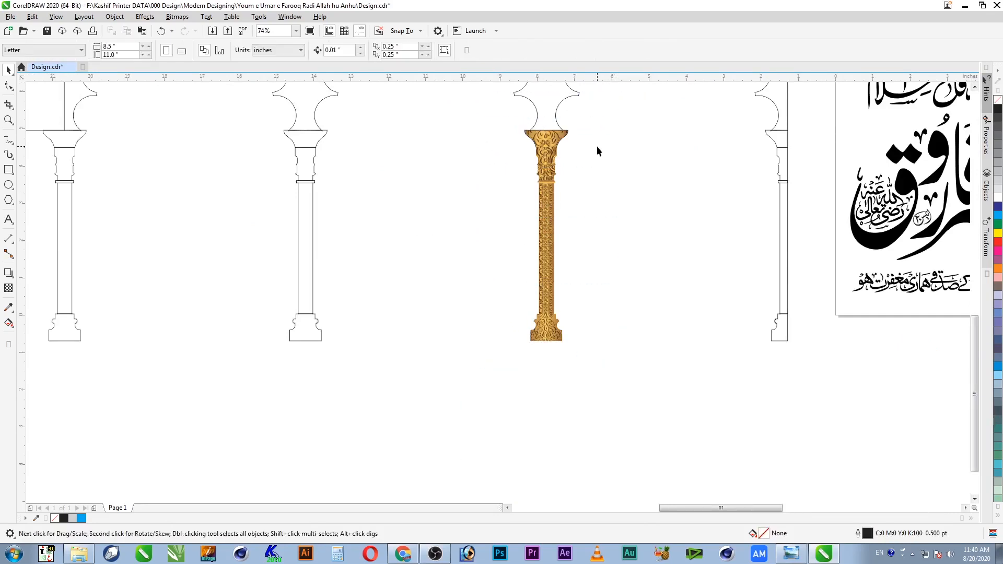
Step: Drag a copy of the gold column onto the neighbouring outline column and centre-align it
{"action": "key", "text": "F2"}
{"action": "left_click_drag", "start_coordinate": [605, 111], "coordinate": [215, 374]}
{"action": "key", "text": "space"}
{"action": "left_click", "coordinate": [723, 180]}
{"action": "left_click_drag", "start_coordinate": [724, 180], "coordinate": [572, 180]}
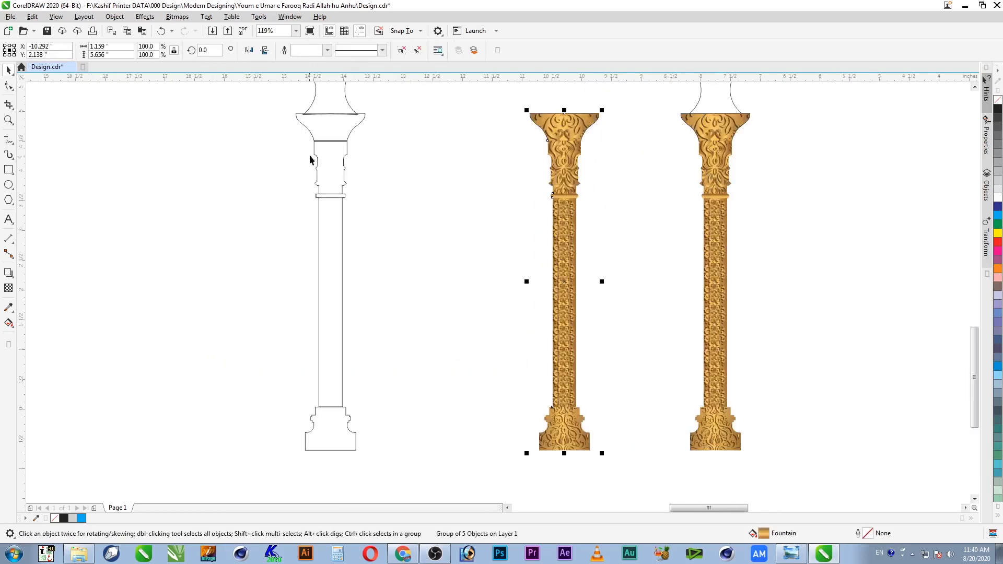
{"action": "left_click", "coordinate": [331, 166], "text": "shift"}
{"action": "key", "text": "c"}
{"action": "left_click", "coordinate": [393, 123]}
{"action": "left_click", "coordinate": [339, 125]}
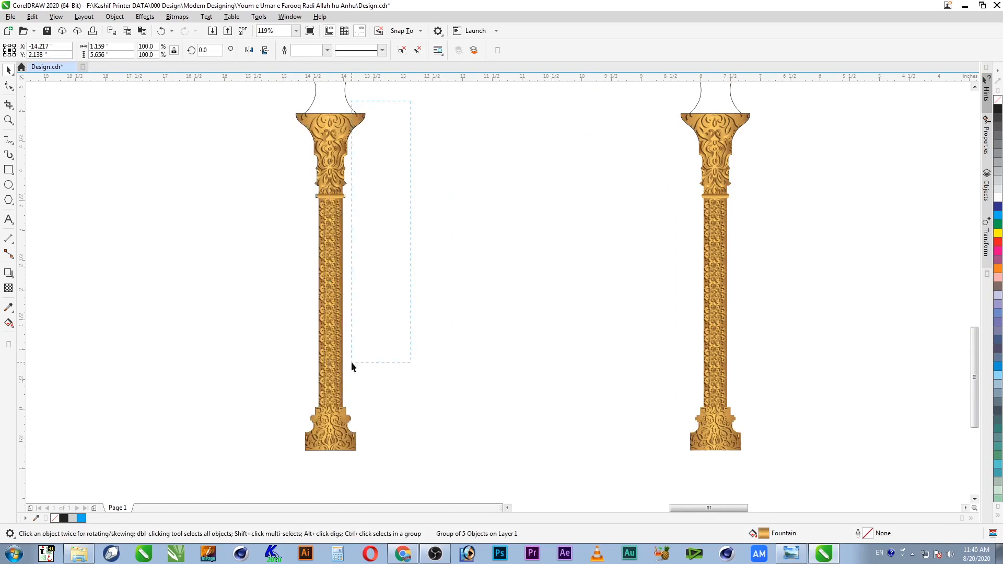
{"action": "left_click_drag", "start_coordinate": [351, 361], "coordinate": [351, 362]}
{"action": "left_click", "coordinate": [250, 503]}
Step: Drop another gold column copy beside the outline columns, undoing its centring
{"action": "scroll", "coordinate": [250, 502], "scroll_direction": "down", "scroll_amount": 3}
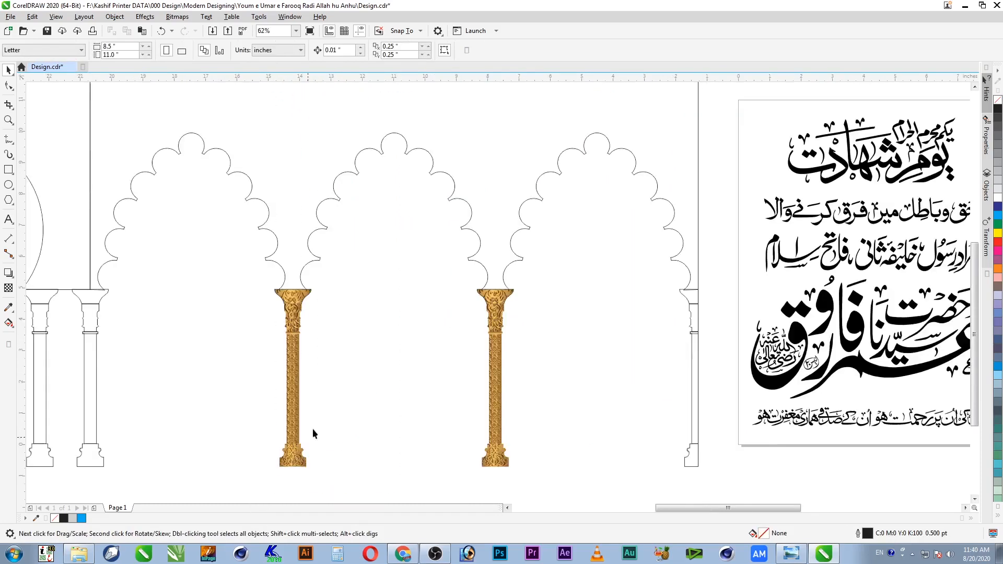
{"action": "scroll", "coordinate": [385, 374], "scroll_direction": "up", "scroll_amount": 4}
{"action": "left_click", "coordinate": [844, 257]}
{"action": "left_click_drag", "start_coordinate": [844, 258], "coordinate": [522, 257]}
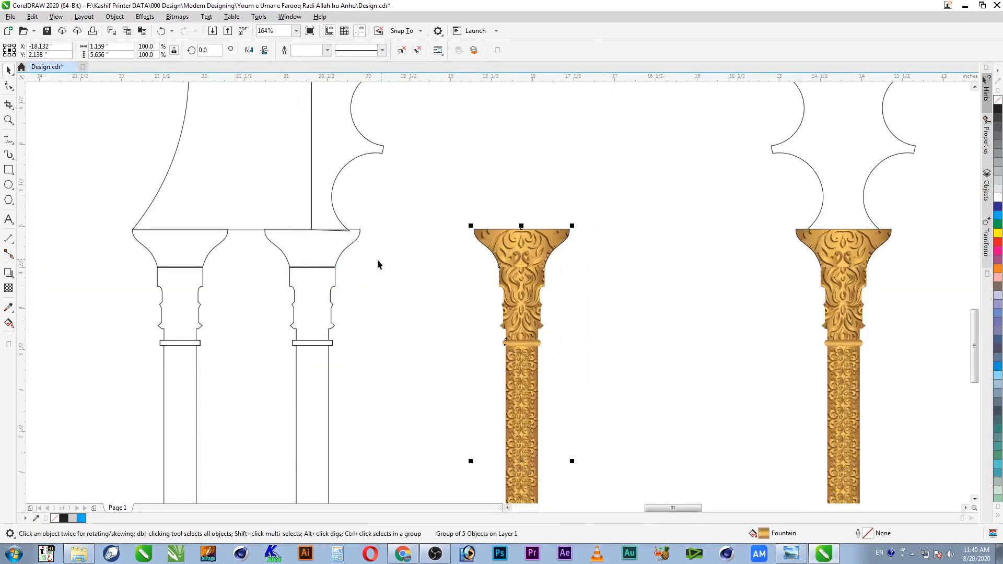
{"action": "left_click", "coordinate": [327, 256], "text": "shift"}
{"action": "key", "text": "c"}
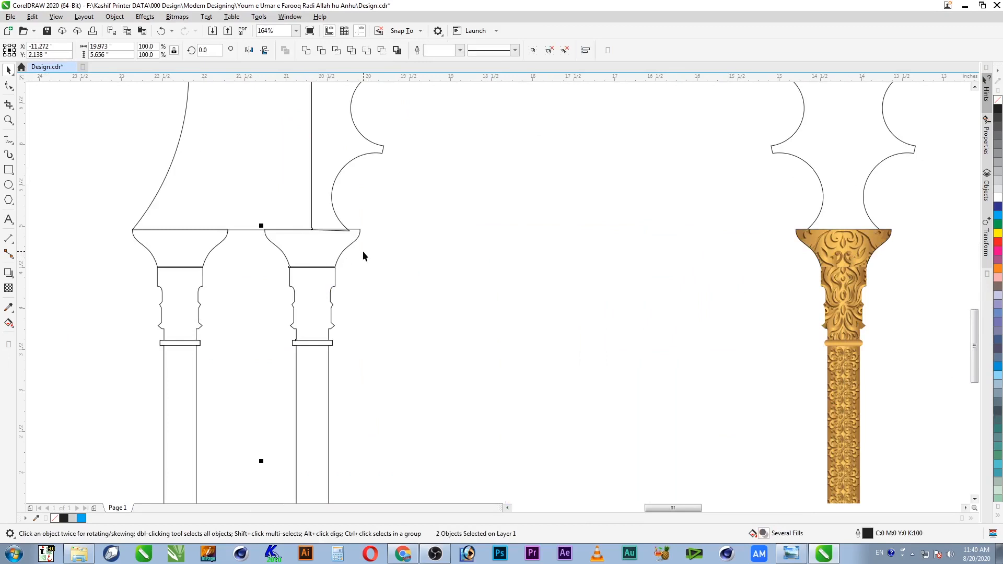
{"action": "key", "text": "ctrl+z"}
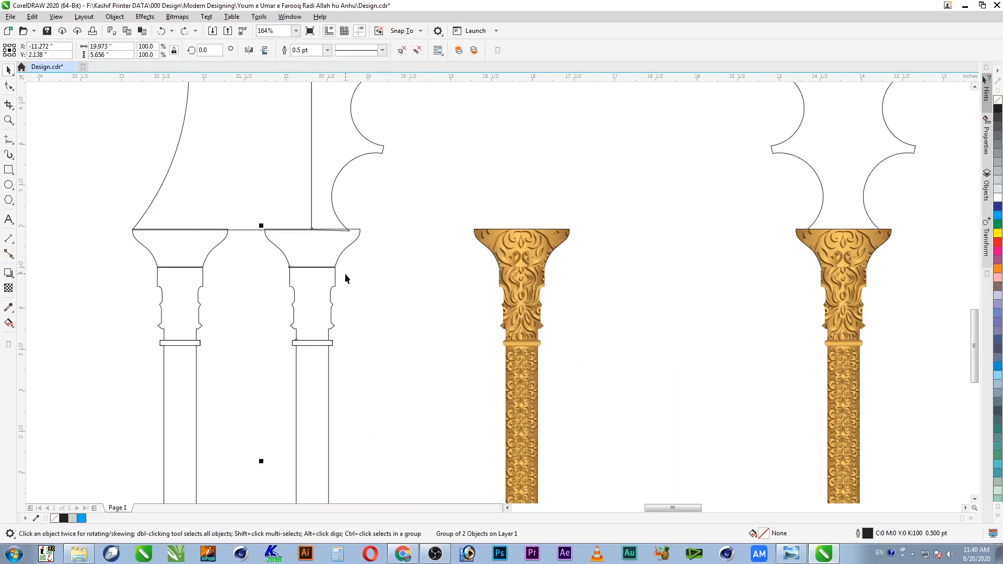
{"action": "key", "text": "F4"}
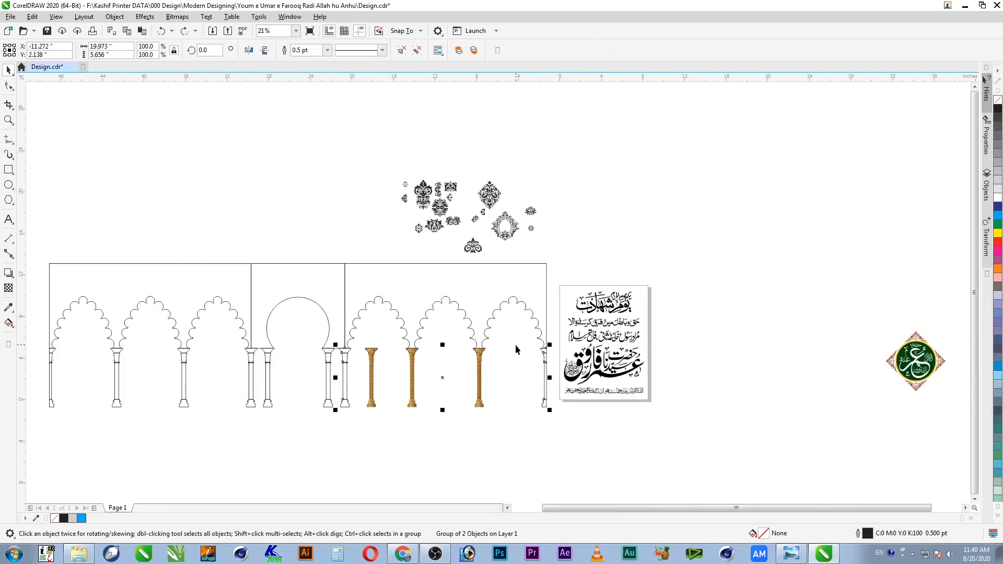
{"action": "key", "text": "z"}
{"action": "left_click_drag", "start_coordinate": [463, 327], "coordinate": [261, 429]}
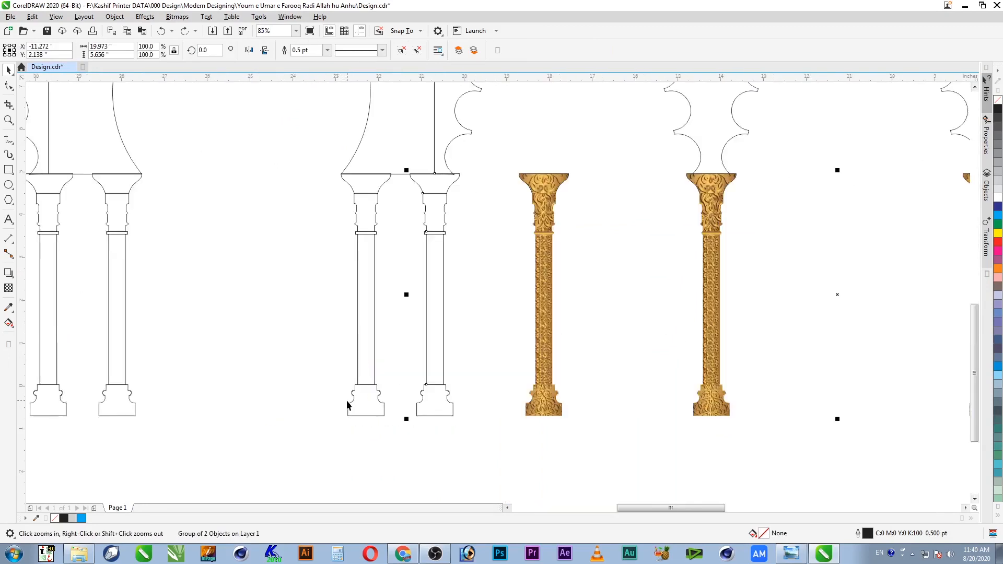
{"action": "key", "text": "space"}
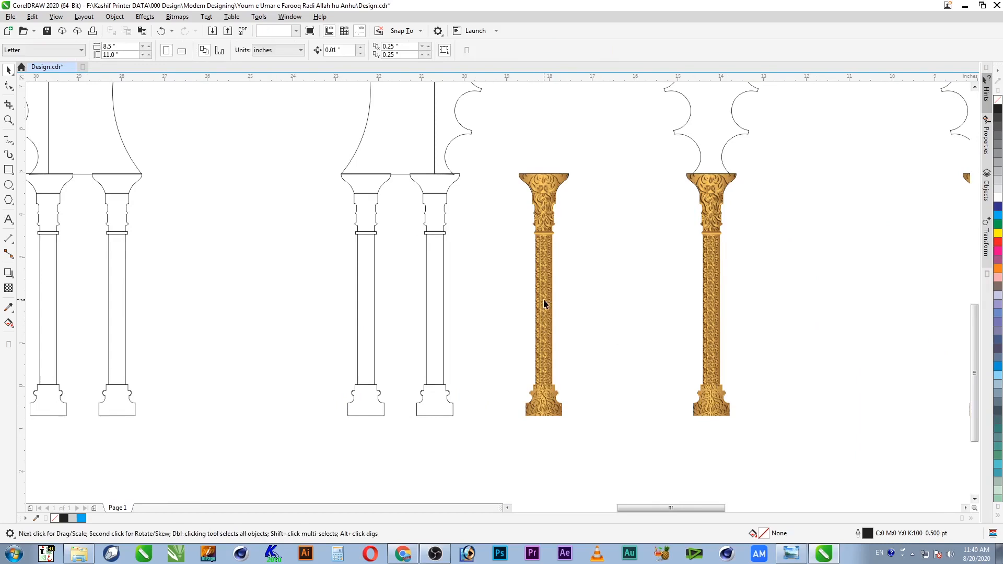
Step: Centre the left gold column on its outline column, delete the outline, and save
{"action": "left_click", "coordinate": [542, 302]}
{"action": "left_click", "coordinate": [435, 184], "text": "shift"}
{"action": "key", "text": "c"}
{"action": "left_click", "coordinate": [444, 185]}
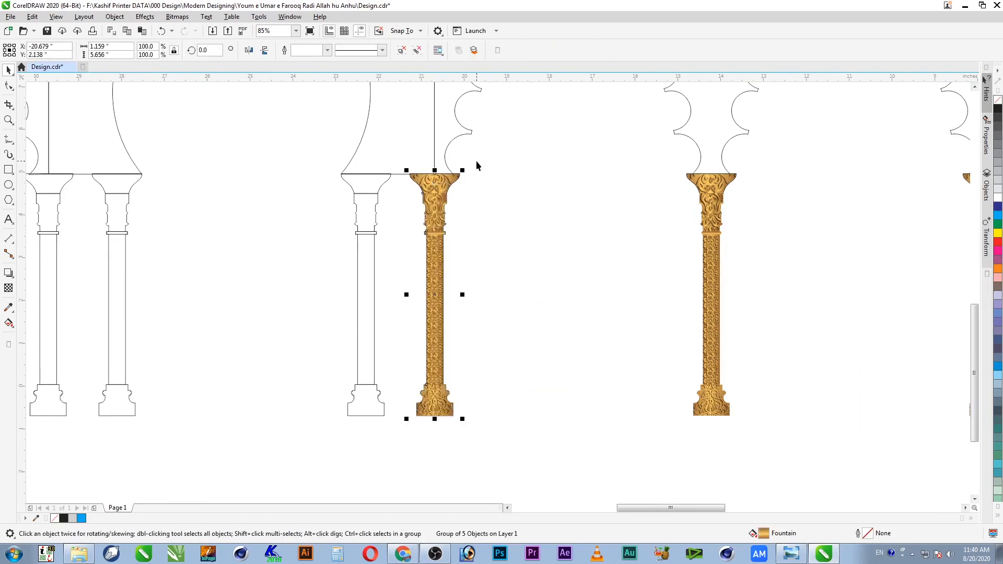
{"action": "left_click_drag", "start_coordinate": [485, 158], "coordinate": [402, 438]}
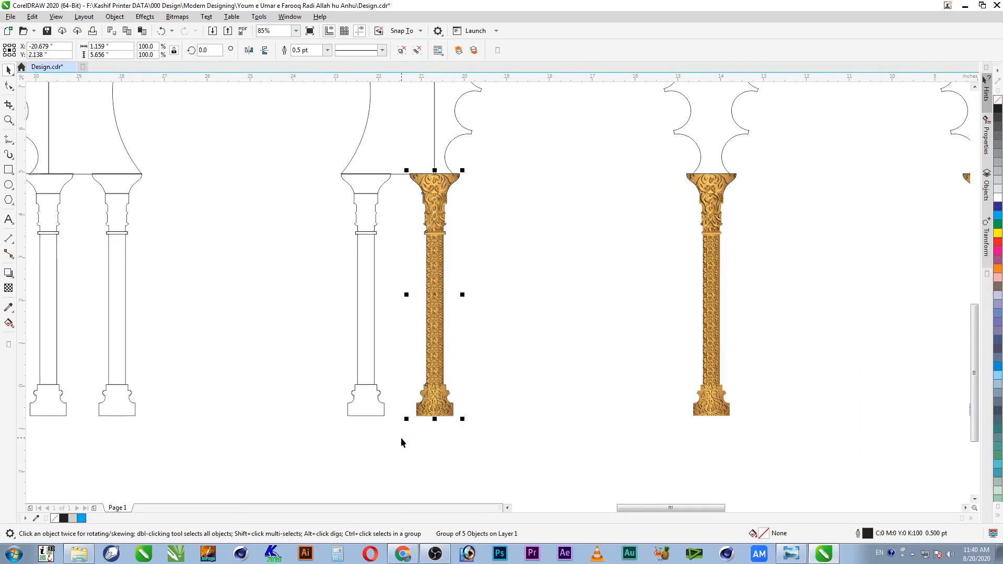
{"action": "key", "text": "Right"}
{"action": "key", "text": "Right"}
{"action": "key", "text": "Right"}
{"action": "key", "text": "Right"}
{"action": "key", "text": "Right"}
{"action": "key", "text": "Right"}
{"action": "key", "text": "Right"}
{"action": "key", "text": "Right"}
{"action": "key", "text": "Right"}
{"action": "key", "text": "Right"}
{"action": "key", "text": "Right"}
{"action": "key", "text": "Right"}
{"action": "key", "text": "Right"}
{"action": "key", "text": "Right"}
{"action": "key", "text": "Right"}
{"action": "key", "text": "Right"}
{"action": "key", "text": "Right"}
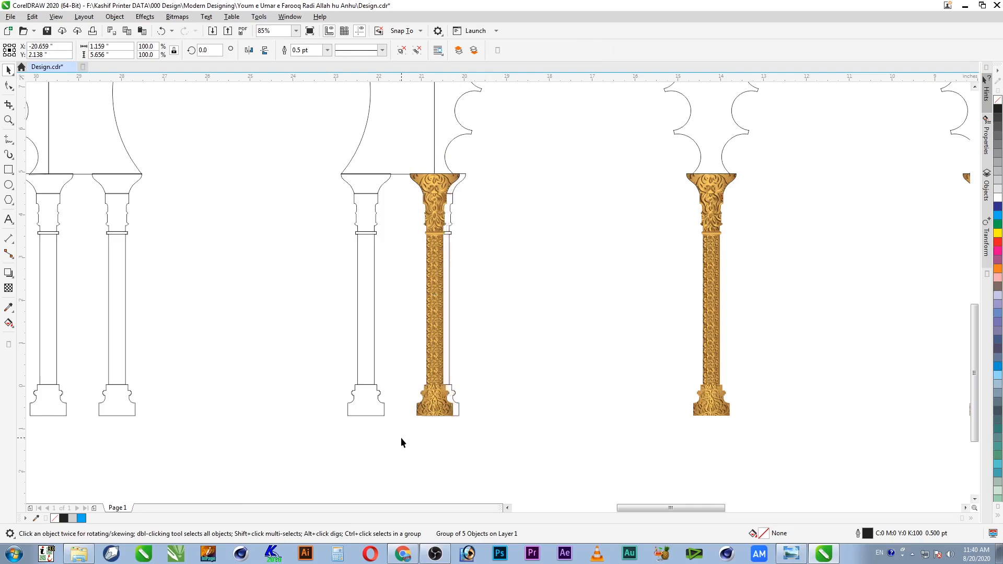
{"action": "key", "text": "Right"}
{"action": "key", "text": "Right"}
{"action": "key", "text": "Right"}
{"action": "key", "text": "Right"}
{"action": "key", "text": "Right"}
{"action": "key", "text": "Right"}
{"action": "key", "text": "Right"}
{"action": "key", "text": "Right"}
{"action": "key", "text": "Right"}
{"action": "key", "text": "Right"}
{"action": "key", "text": "Right"}
{"action": "key", "text": "Right"}
{"action": "key", "text": "Right"}
{"action": "key", "text": "Right"}
{"action": "key", "text": "Right"}
{"action": "key", "text": "Right"}
{"action": "key", "text": "Right"}
{"action": "key", "text": "Right"}
{"action": "key", "text": "Right"}
{"action": "key", "text": "Right"}
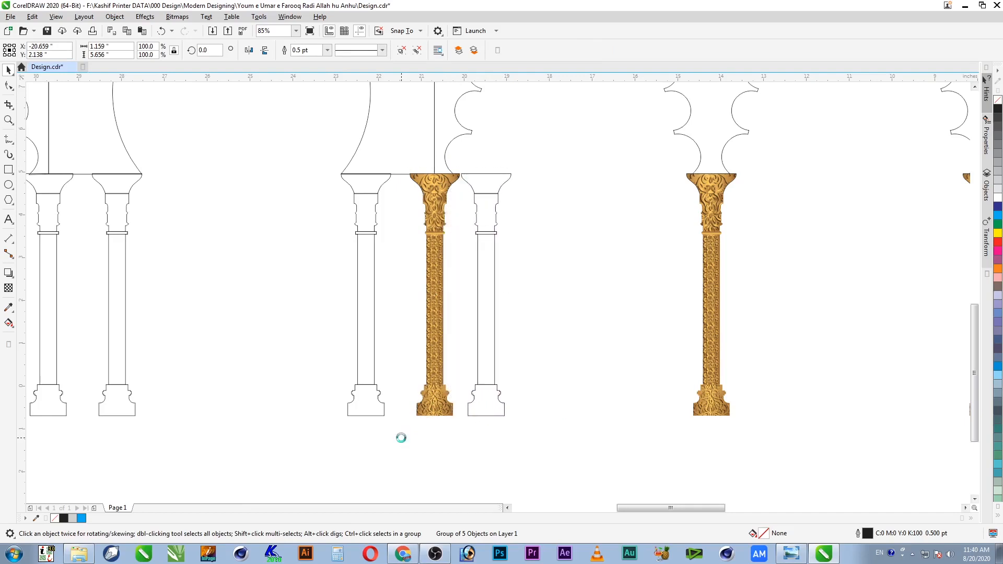
{"action": "key", "text": "Delete"}
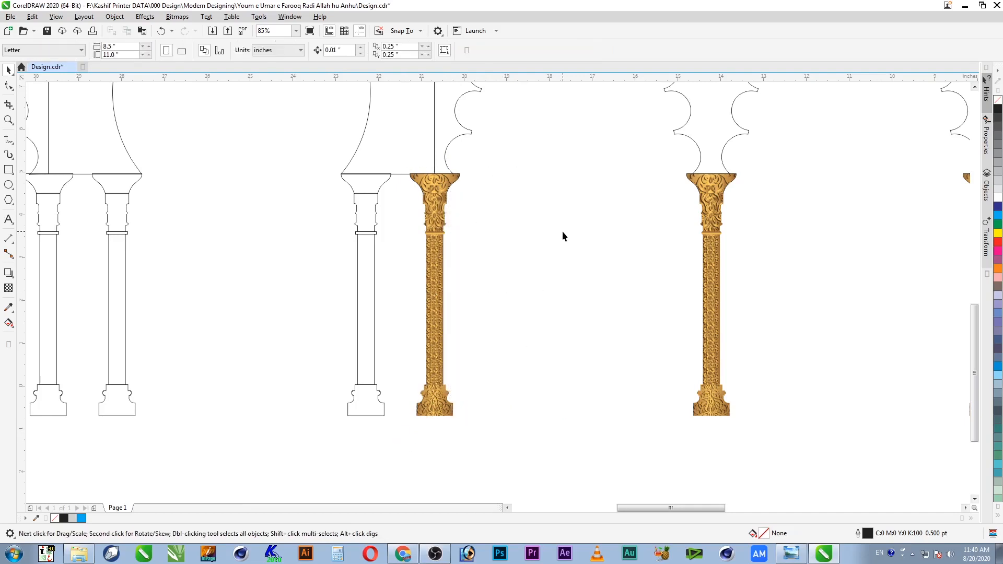
{"action": "key", "text": "ctrl+s"}
Step: Drop a golden column copy onto the next outline column, centre it, and remove the outline
{"action": "key", "text": "F4"}
{"action": "key", "text": "z"}
{"action": "left_click_drag", "start_coordinate": [375, 341], "coordinate": [292, 421]}
{"action": "key", "text": "space"}
{"action": "left_click", "coordinate": [489, 396]}
{"action": "left_click", "coordinate": [593, 402]}
{"action": "left_click_drag", "start_coordinate": [576, 404], "coordinate": [607, 407]}
{"action": "right_click", "coordinate": [607, 406]}
{"action": "left_click", "coordinate": [504, 409], "text": "shift"}
{"action": "key", "text": "c"}
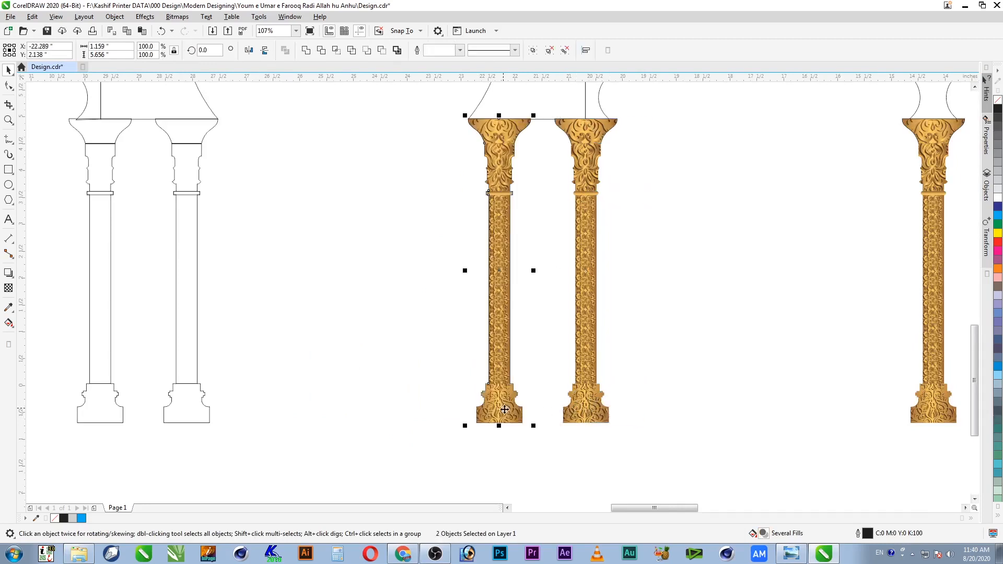
{"action": "left_click", "coordinate": [502, 413], "text": "shift"}
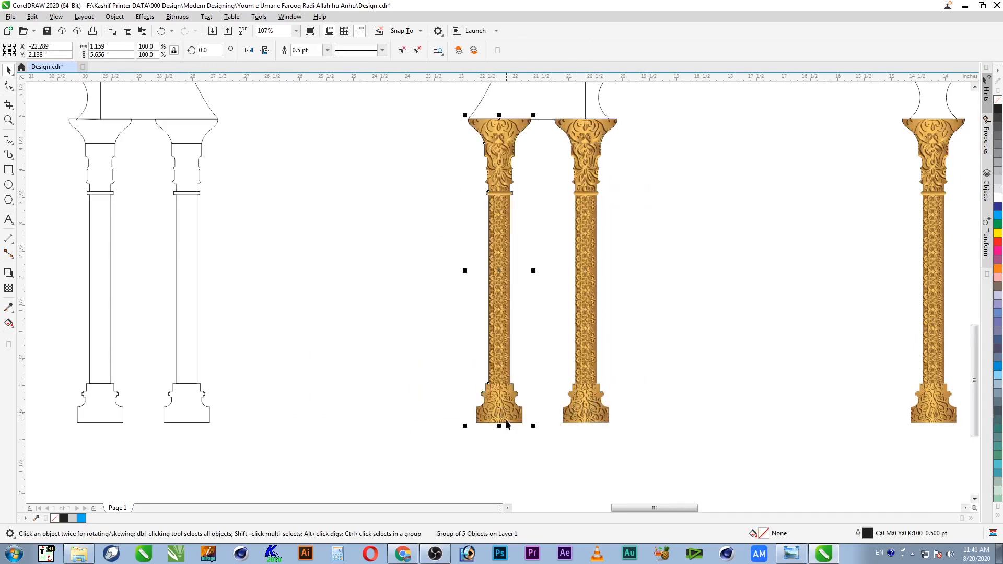
{"action": "key", "text": "Escape"}
Step: Carry another golden copy left and centre it on the left outline column
{"action": "left_click_drag", "start_coordinate": [503, 416], "coordinate": [404, 416]}
{"action": "left_click", "coordinate": [199, 402], "text": "shift"}
{"action": "key", "text": "c"}
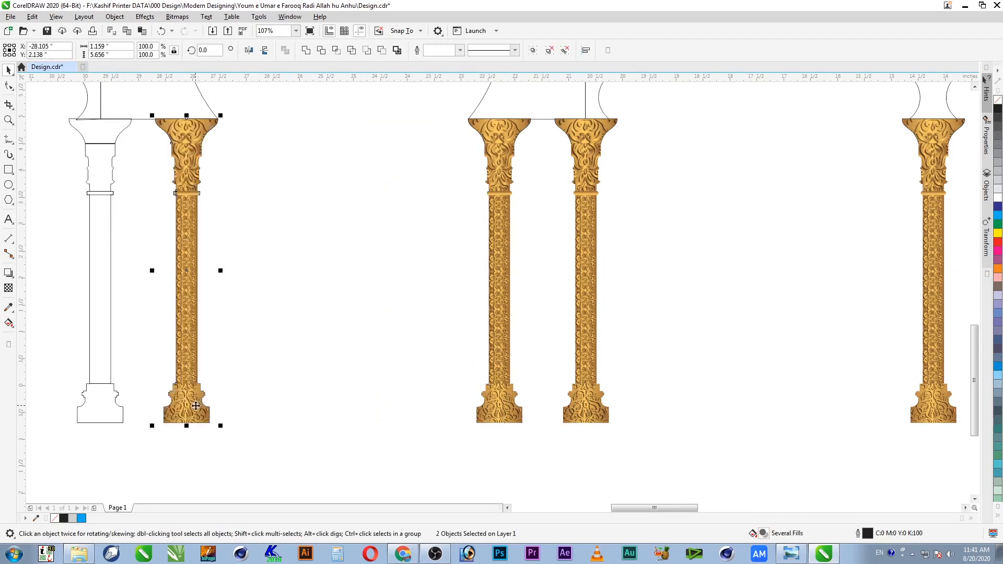
{"action": "left_click", "coordinate": [194, 405], "text": "shift"}
{"action": "left_click", "coordinate": [193, 405], "text": "shift"}
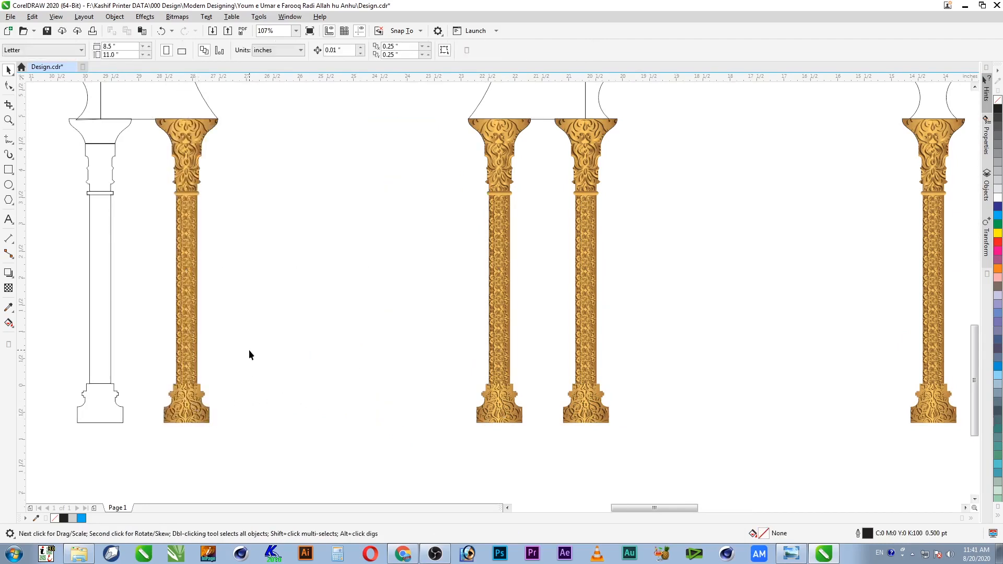
Step: Drop a golden copy beside the original and centre it on an outline column, undoing the misplacement
{"action": "scroll", "coordinate": [250, 348], "scroll_direction": "down", "scroll_amount": 2}
{"action": "key", "text": "F2"}
{"action": "left_click_drag", "start_coordinate": [259, 229], "coordinate": [87, 415]}
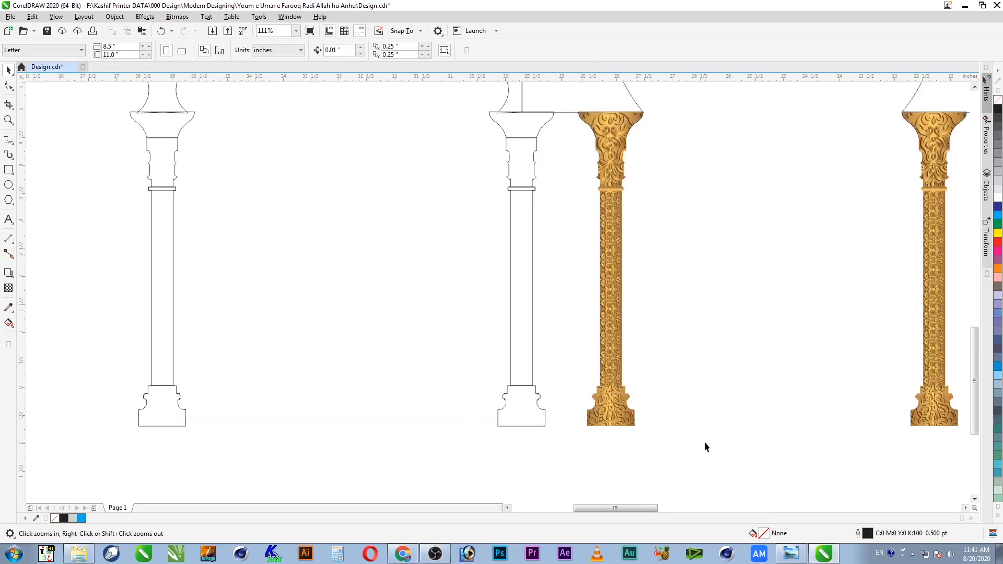
{"action": "left_click_drag", "start_coordinate": [620, 424], "coordinate": [680, 424]}
{"action": "right_click", "coordinate": [680, 424]}
{"action": "left_click", "coordinate": [514, 422], "text": "shift"}
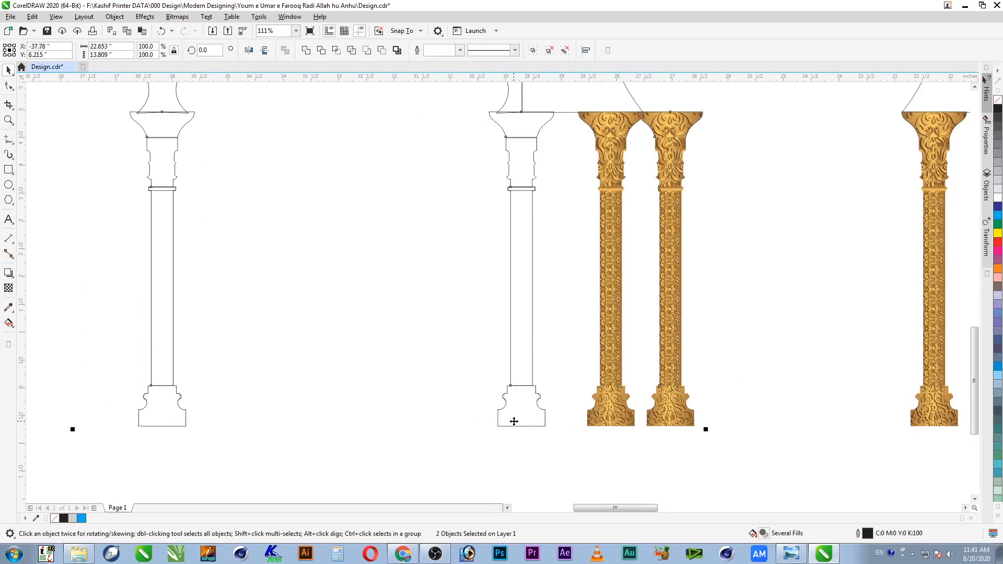
{"action": "key", "text": "c"}
{"action": "key", "text": "ctrl+z"}
{"action": "left_click", "coordinate": [539, 443]}
Step: Try centring the golden double column on the outline arch group, then undo it
{"action": "scroll", "coordinate": [560, 435], "scroll_direction": "down", "scroll_amount": 2}
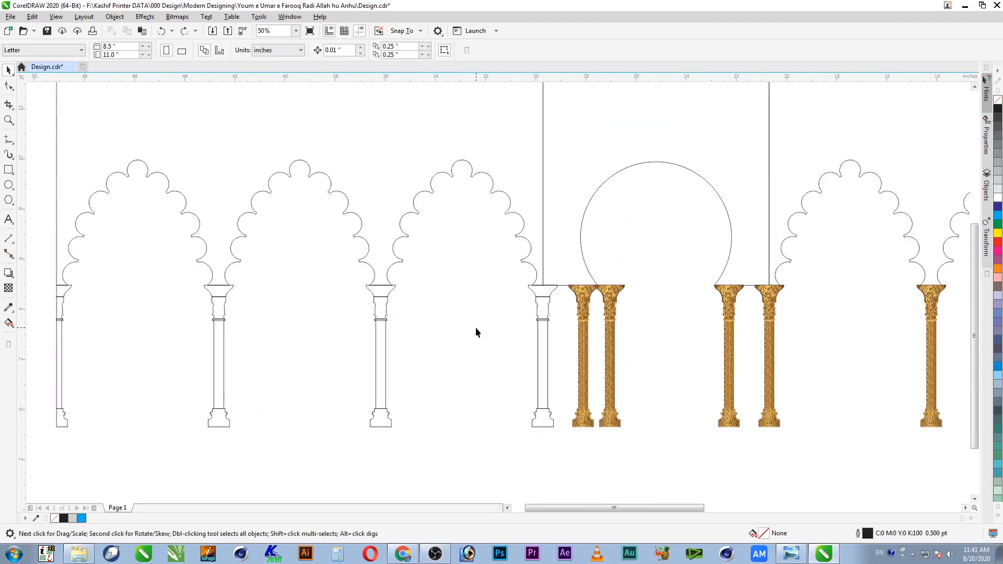
{"action": "left_click", "coordinate": [546, 355]}
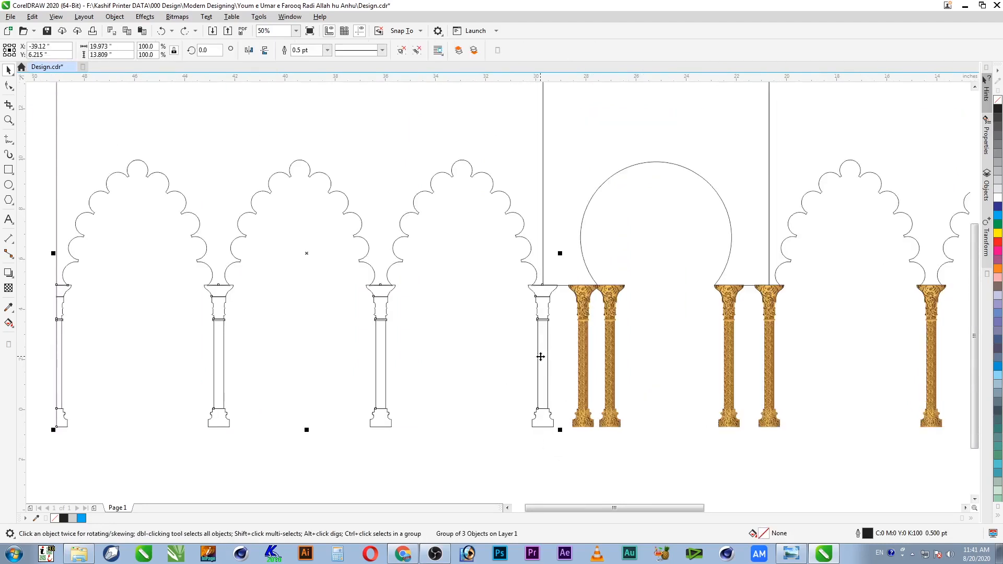
{"action": "left_click", "coordinate": [660, 354]}
{"action": "left_click", "coordinate": [607, 366]}
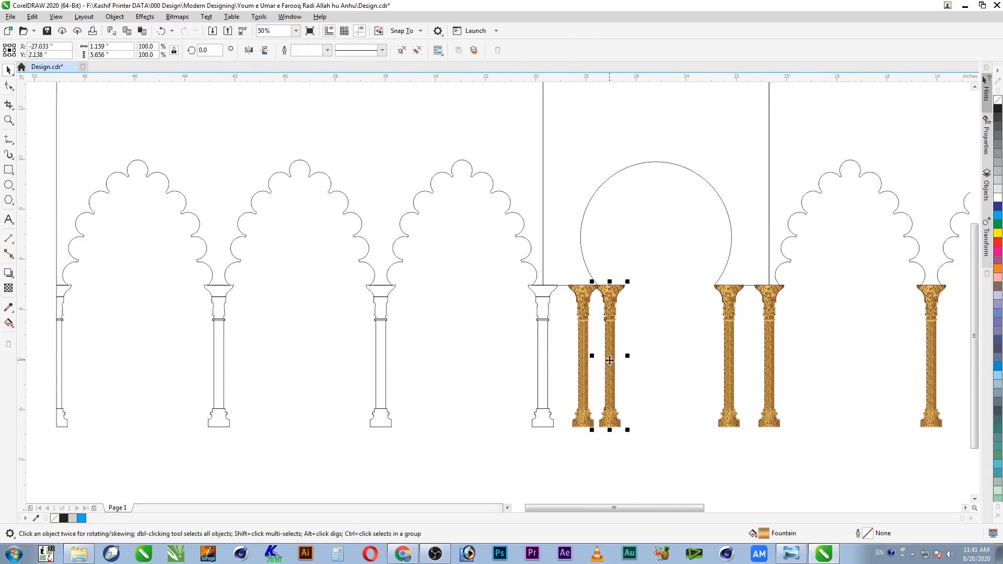
{"action": "left_click", "coordinate": [538, 366], "text": "shift"}
{"action": "key", "text": "c"}
{"action": "key", "text": "ctrl+z"}
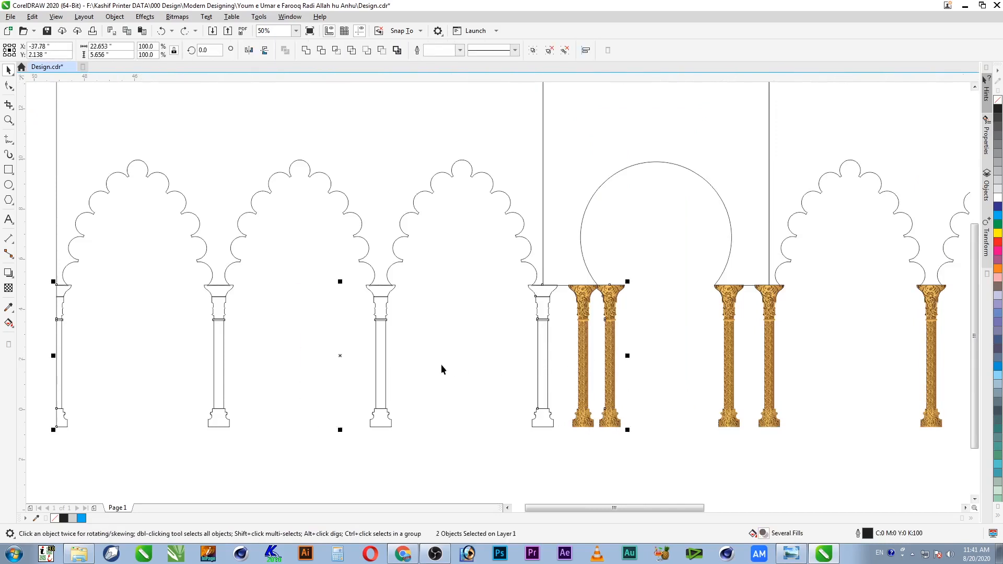
{"action": "left_click", "coordinate": [492, 365]}
Step: Align the golden column onto the outline column and cancel an accidental move
{"action": "left_click", "coordinate": [545, 359]}
{"action": "left_click", "coordinate": [514, 361]}
{"action": "left_click", "coordinate": [609, 368]}
{"action": "left_click", "coordinate": [539, 419], "text": "shift"}
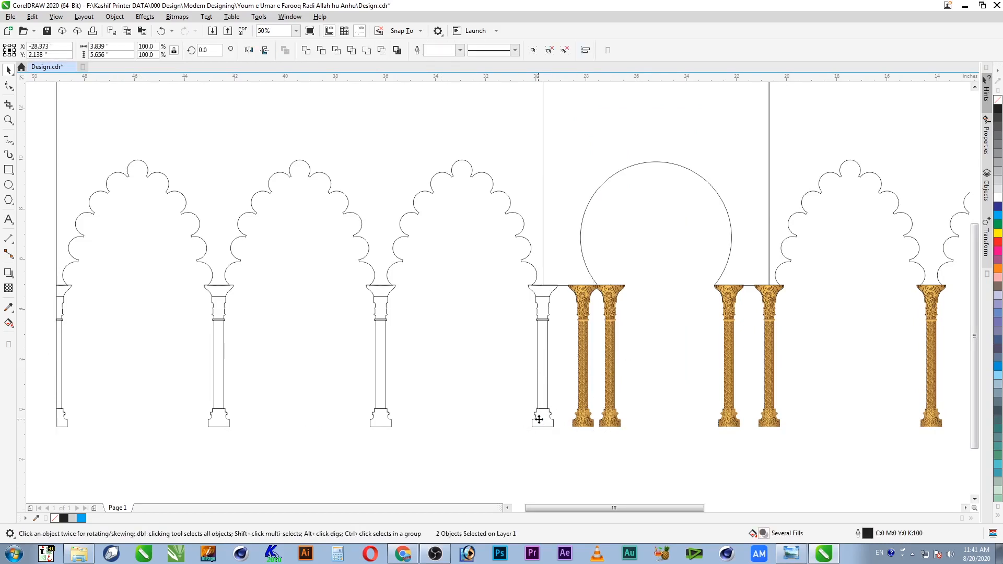
{"action": "key", "text": "c"}
{"action": "left_click", "coordinate": [541, 417]}
{"action": "key", "text": "Escape"}
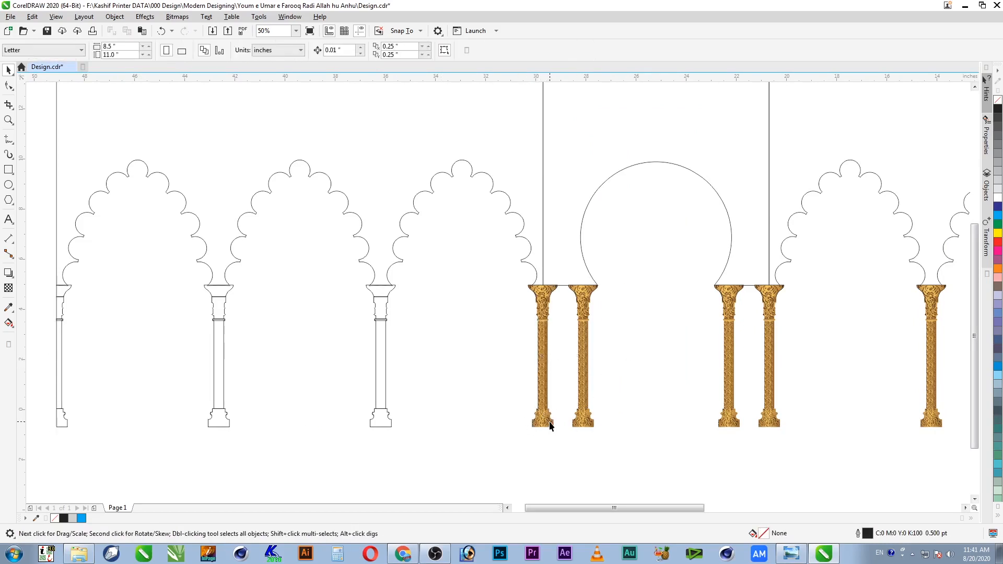
{"action": "left_click_drag", "start_coordinate": [550, 426], "coordinate": [484, 425]}
{"action": "key", "text": "ctrl+z"}
{"action": "key", "text": "Escape"}
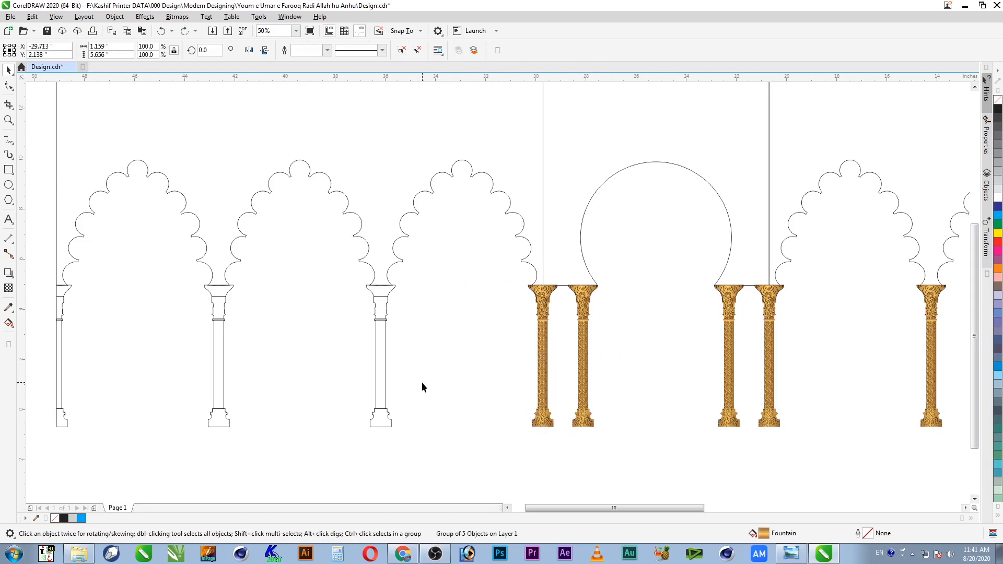
Step: Ungroup the pair of outline columns and centre a golden copy on the right one
{"action": "left_click", "coordinate": [382, 417]}
{"action": "key", "text": "ctrl+u"}
{"action": "left_click", "coordinate": [386, 415]}
{"action": "left_click_drag", "start_coordinate": [548, 426], "coordinate": [499, 426]}
{"action": "left_click", "coordinate": [386, 419], "text": "shift"}
{"action": "key", "text": "c"}
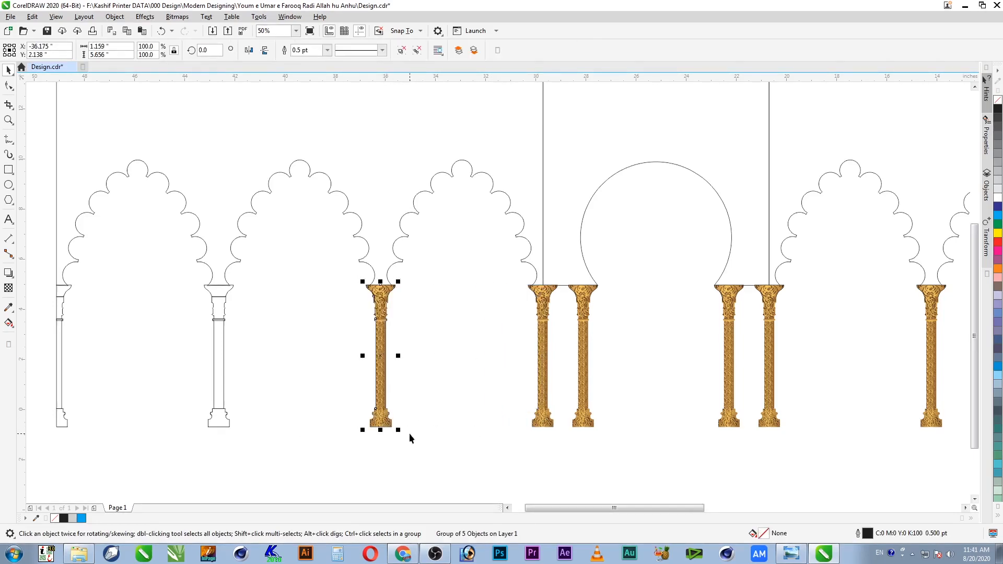
{"action": "left_click", "coordinate": [416, 431]}
Step: Centre two more golden copies on the outline columns toward the leftmost arches
{"action": "left_click_drag", "start_coordinate": [392, 419], "coordinate": [343, 421]}
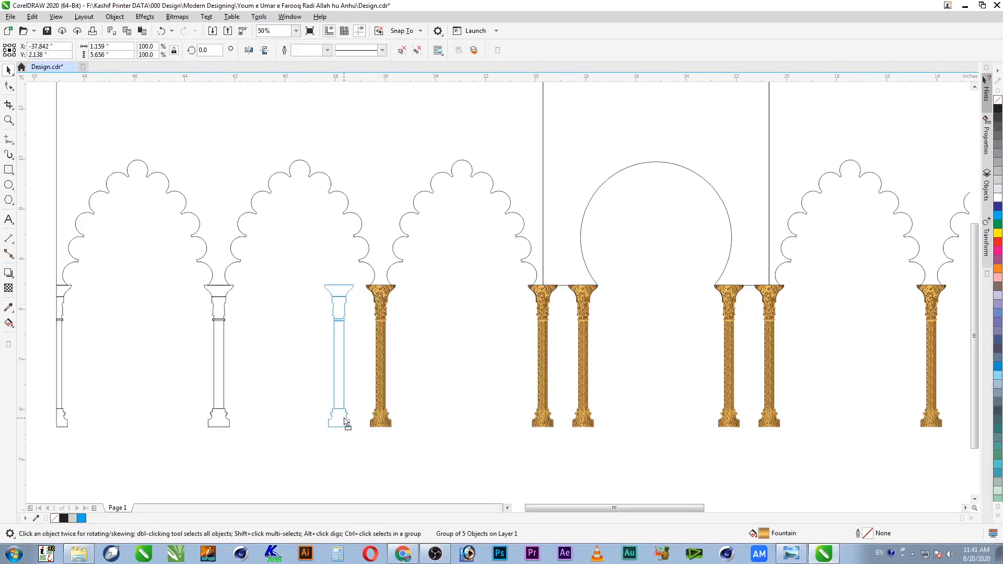
{"action": "left_click", "coordinate": [226, 423], "text": "shift"}
{"action": "key", "text": "c"}
{"action": "left_click", "coordinate": [275, 416]}
{"action": "left_click_drag", "start_coordinate": [226, 423], "coordinate": [204, 423]}
{"action": "left_click", "coordinate": [62, 418], "text": "shift"}
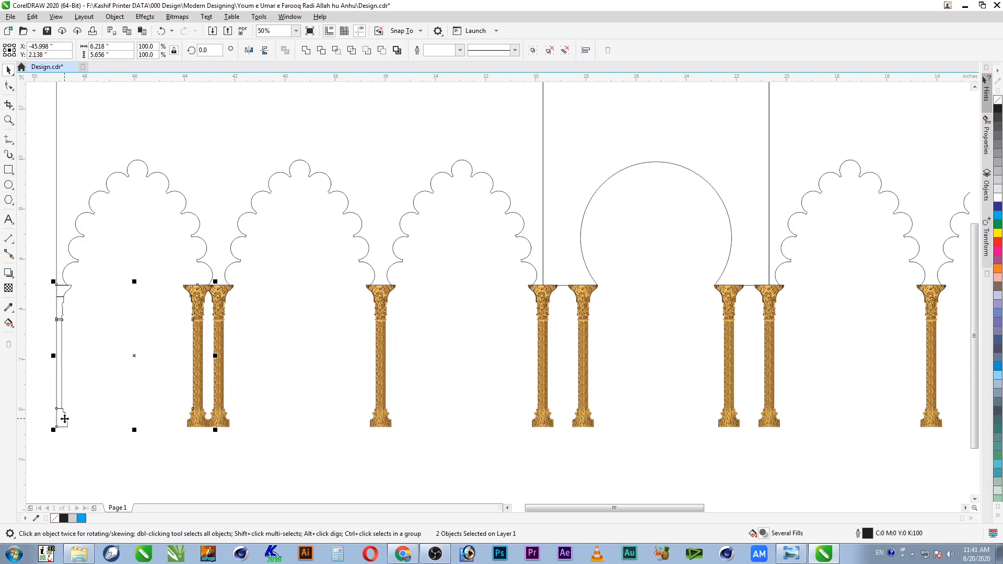
{"action": "key", "text": "c"}
{"action": "left_click", "coordinate": [99, 318]}
Step: Zoom in to check the leftmost column's objects, then fit the whole design
{"action": "key", "text": "z"}
{"action": "left_click_drag", "start_coordinate": [112, 360], "coordinate": [40, 463]}
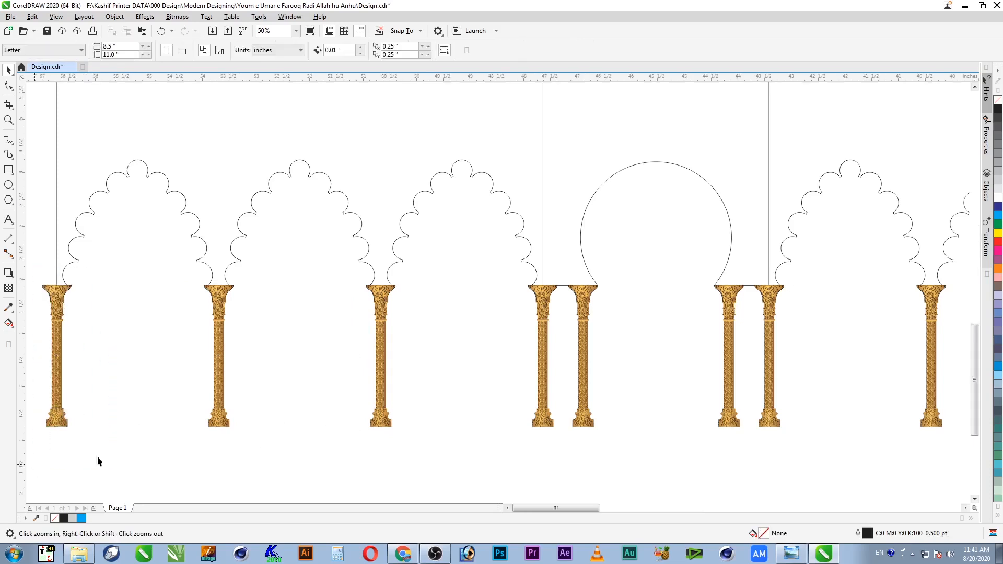
{"action": "left_click", "coordinate": [454, 199]}
{"action": "left_click_drag", "start_coordinate": [526, 103], "coordinate": [449, 387]}
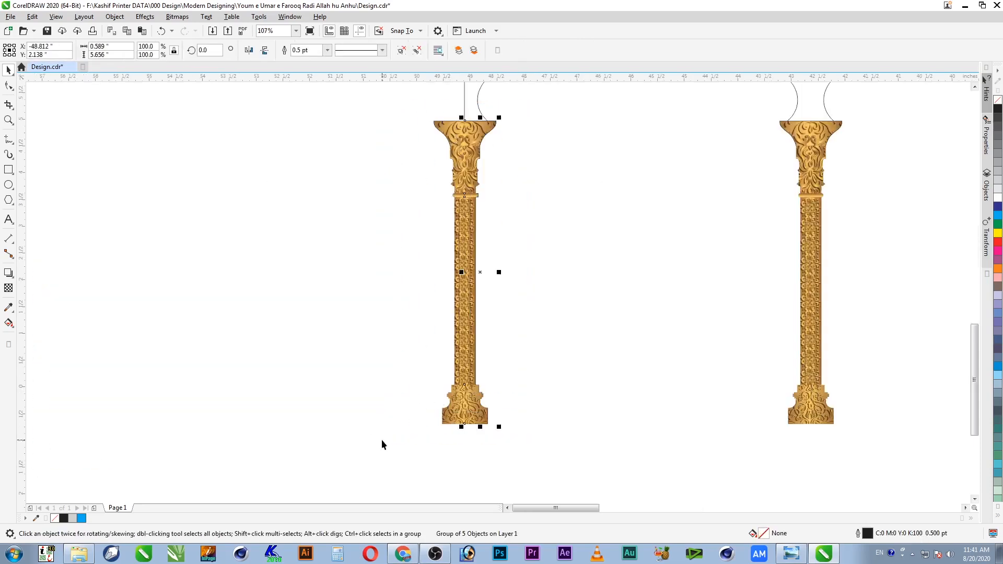
{"action": "left_click", "coordinate": [388, 434]}
{"action": "scroll", "coordinate": [389, 429], "scroll_direction": "down", "scroll_amount": 3}
{"action": "key", "text": "F4"}
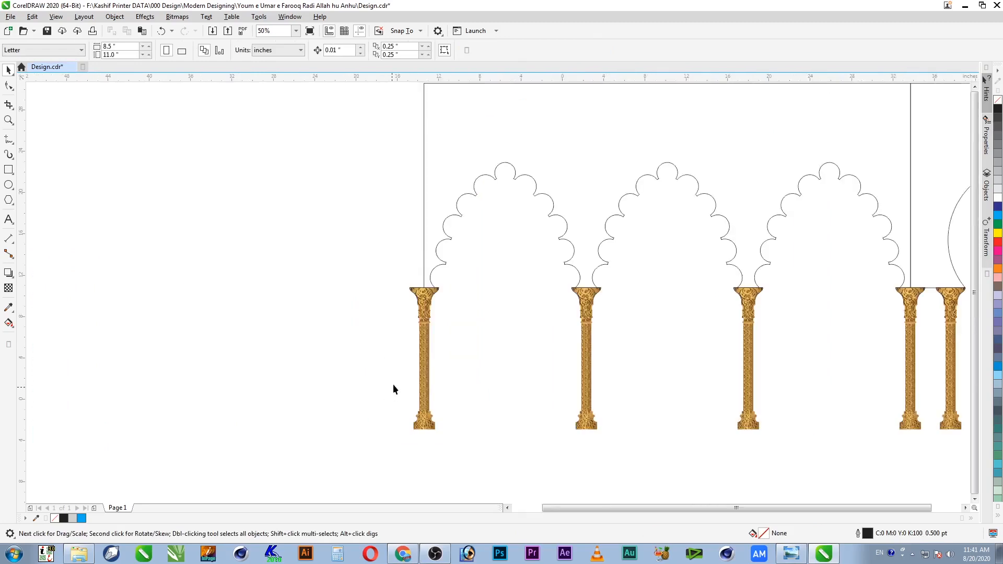
Step: Align a copy of the middle golden column onto the rightmost outline half-column
{"action": "key", "text": "z"}
{"action": "left_click_drag", "start_coordinate": [392, 320], "coordinate": [600, 418]}
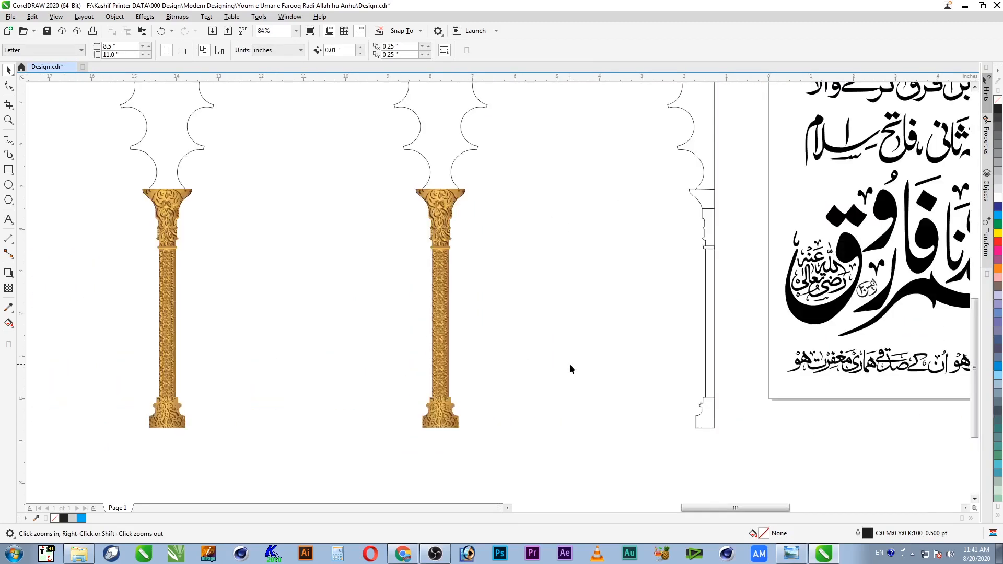
{"action": "key", "text": "space"}
{"action": "left_click", "coordinate": [693, 200]}
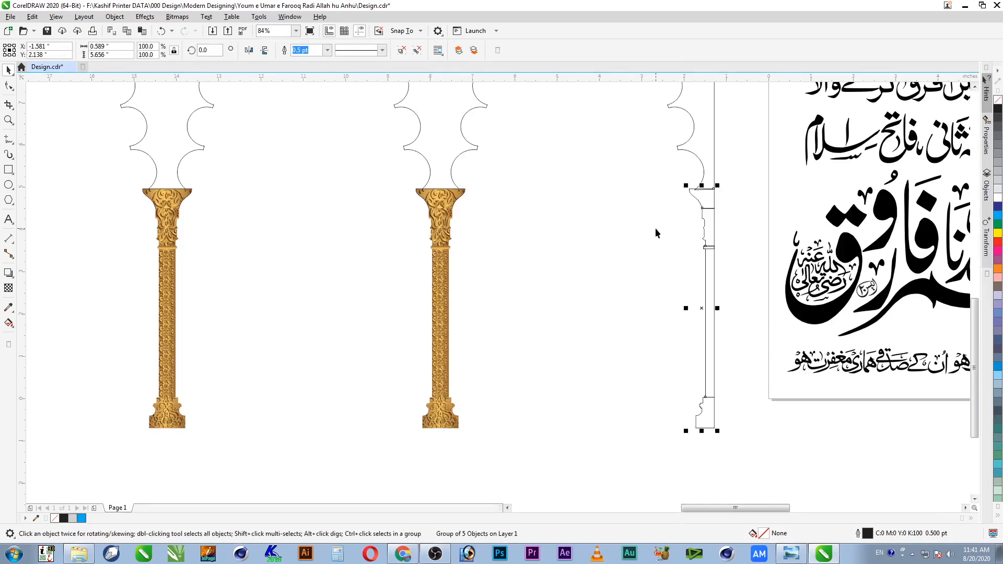
{"action": "left_click", "coordinate": [499, 237]}
{"action": "left_click_drag", "start_coordinate": [434, 232], "coordinate": [496, 233]}
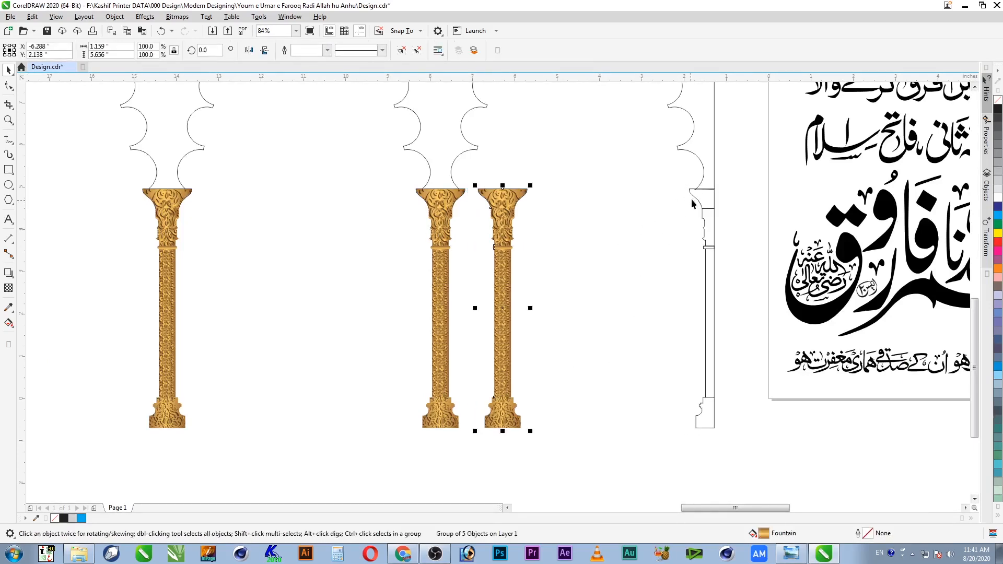
{"action": "left_click", "coordinate": [698, 194], "text": "shift"}
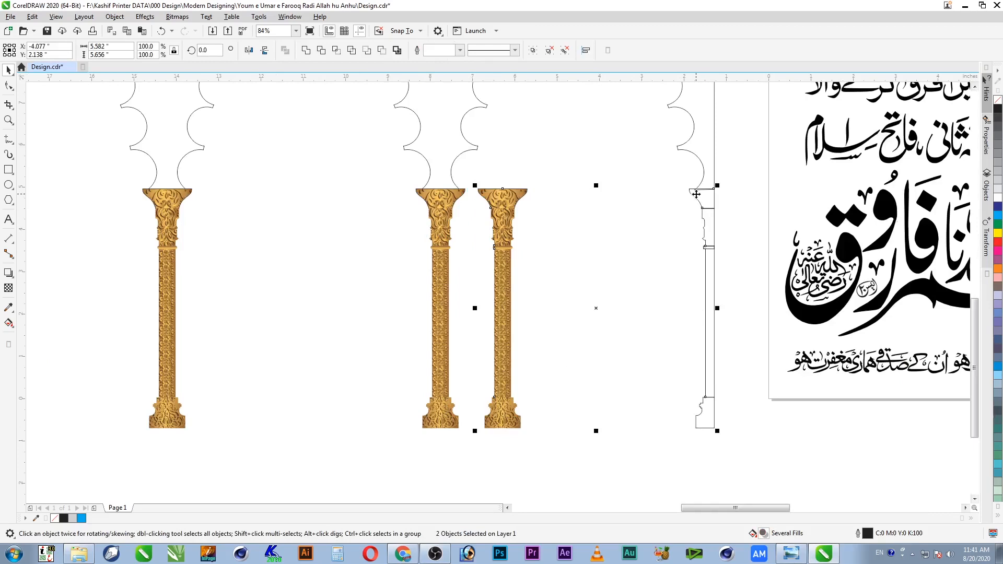
{"action": "key", "text": "l"}
{"action": "left_click", "coordinate": [695, 209]}
Step: Check the right column's objects by enclosing them, then save the design
{"action": "left_click", "coordinate": [733, 197]}
{"action": "left_click_drag", "start_coordinate": [751, 177], "coordinate": [648, 478]}
{"action": "left_click", "coordinate": [699, 431]}
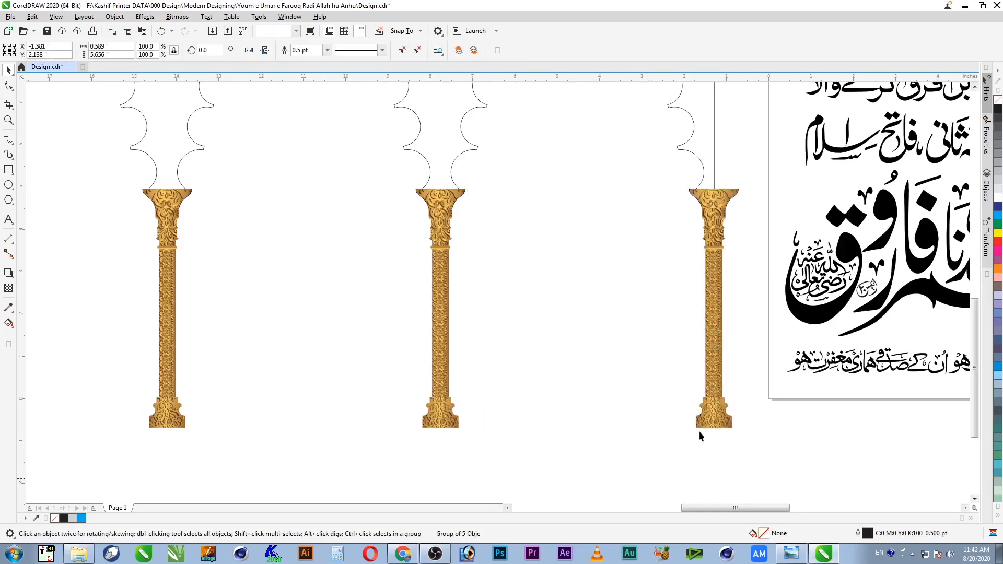
{"action": "left_click", "coordinate": [47, 31]}
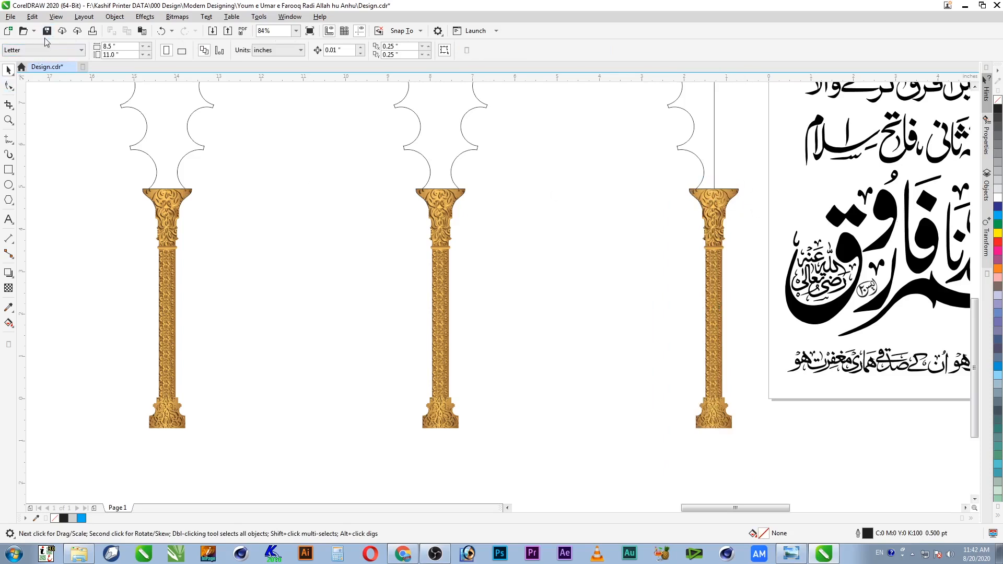
Step: Ungroup the right column and move its gold ring up beneath the capital
{"action": "key", "text": "z"}
{"action": "left_click_drag", "start_coordinate": [740, 181], "coordinate": [698, 285]}
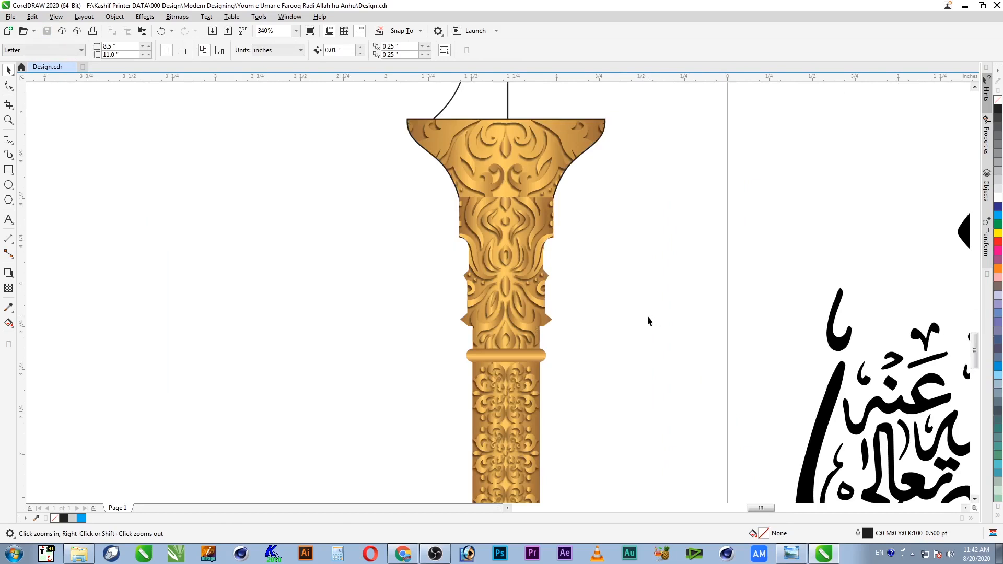
{"action": "key", "text": "space"}
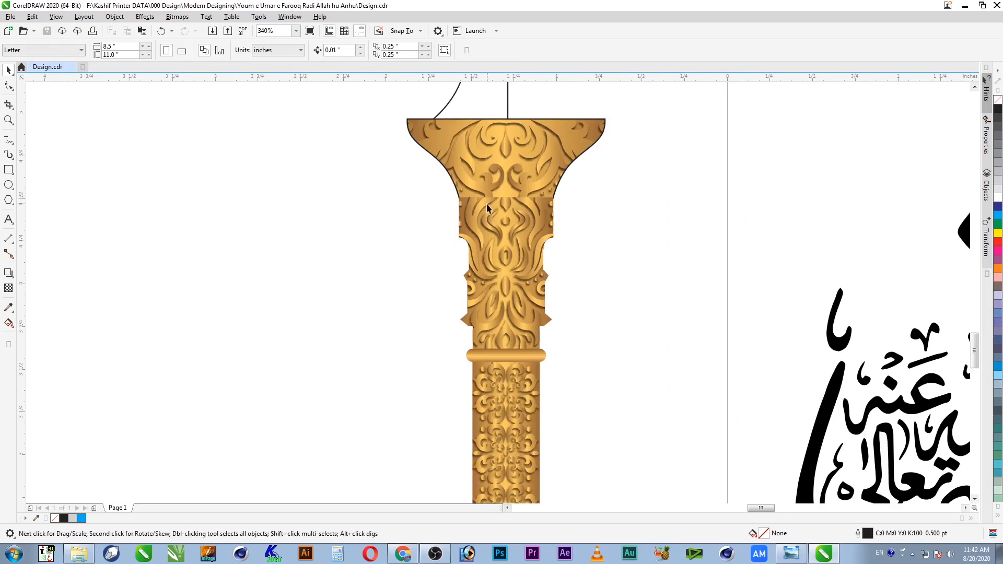
{"action": "left_click", "coordinate": [530, 359]}
{"action": "key", "text": "ctrl+u"}
{"action": "left_click", "coordinate": [581, 360]}
{"action": "left_click", "coordinate": [529, 358]}
{"action": "left_click_drag", "start_coordinate": [534, 356], "coordinate": [564, 195]}
Step: Remove the black outline from the ornamented column body
{"action": "key", "text": "z"}
{"action": "left_click_drag", "start_coordinate": [617, 162], "coordinate": [390, 266]}
{"action": "key", "text": "space"}
{"action": "left_click", "coordinate": [524, 232]}
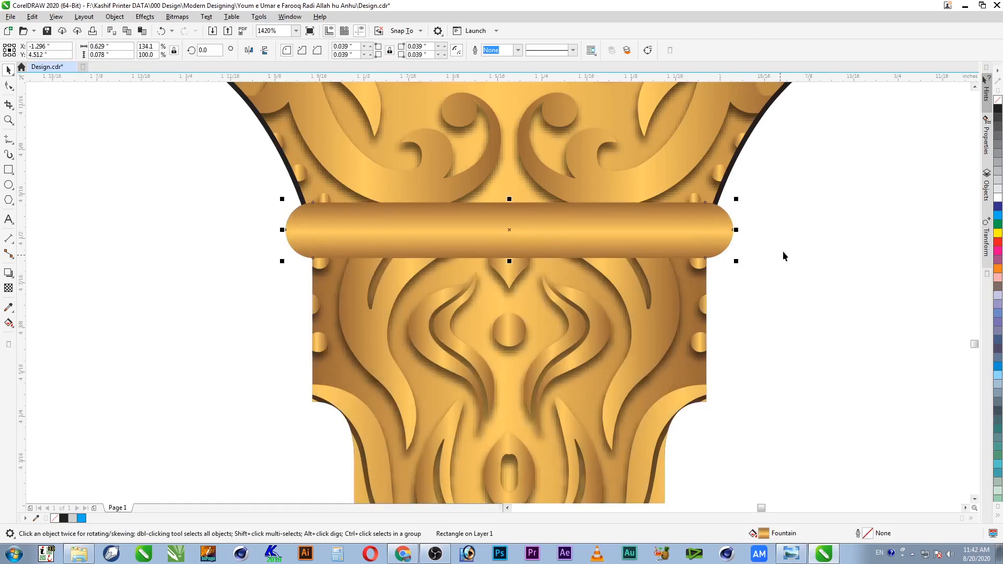
{"action": "left_click", "coordinate": [712, 144]}
{"action": "right_click", "coordinate": [998, 100]}
{"action": "left_click", "coordinate": [838, 189]}
Step: Drop a copy of the gold ring down near the right column's base
{"action": "scroll", "coordinate": [831, 197], "scroll_direction": "down", "scroll_amount": 1}
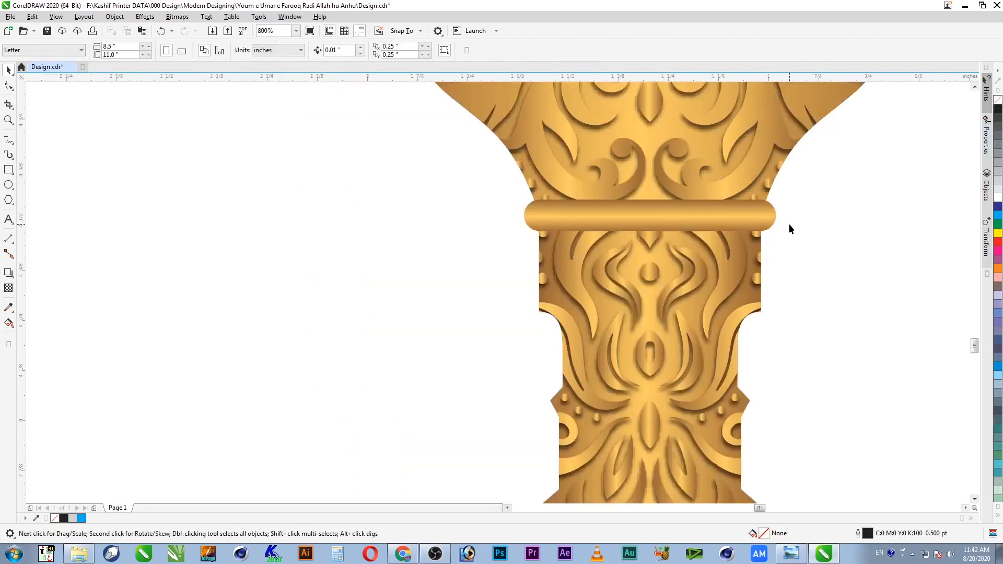
{"action": "scroll", "coordinate": [790, 229], "scroll_direction": "down", "scroll_amount": 2}
{"action": "key", "text": "z"}
{"action": "left_click_drag", "start_coordinate": [630, 182], "coordinate": [788, 309]}
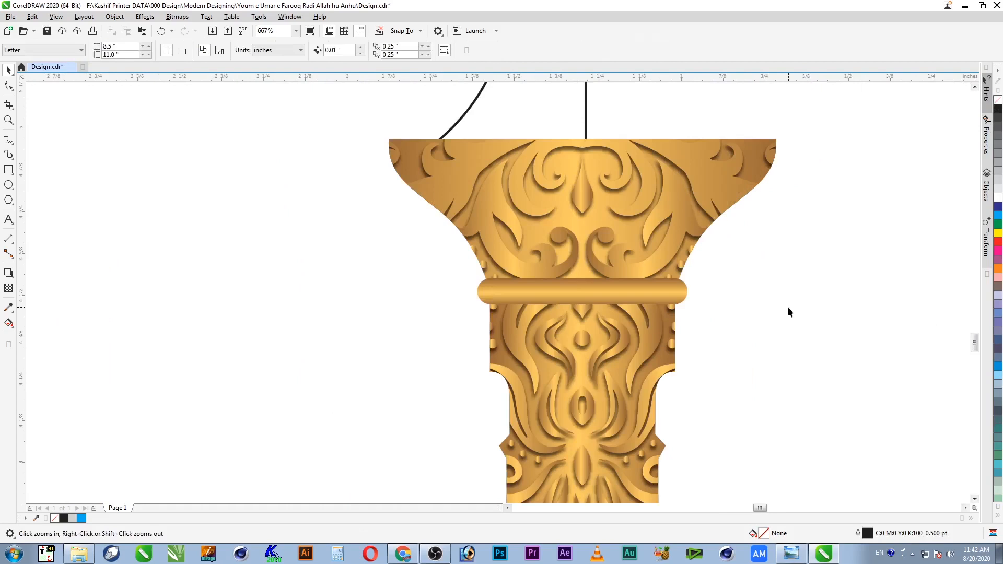
{"action": "key", "text": "F4"}
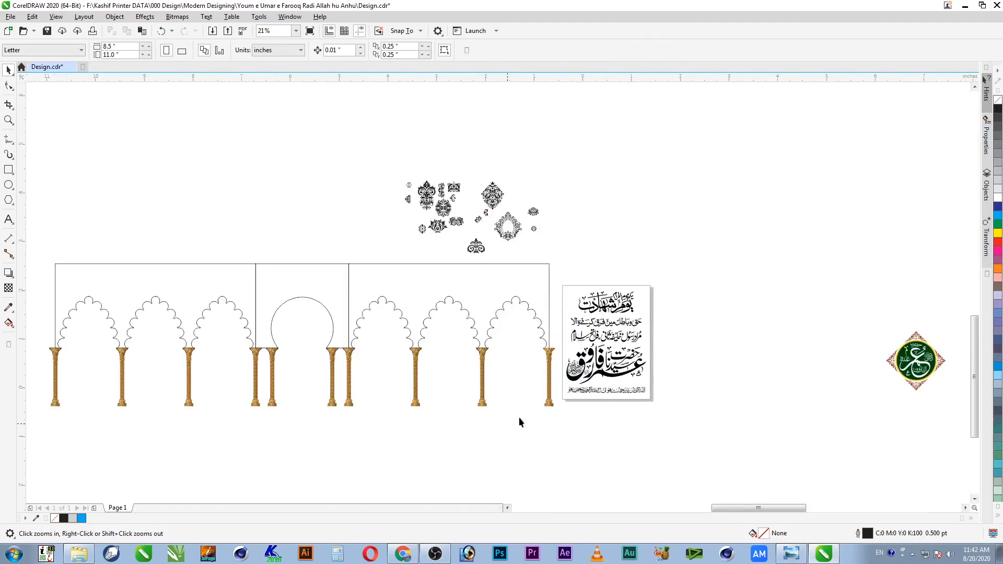
{"action": "left_click_drag", "start_coordinate": [520, 422], "coordinate": [587, 342]}
{"action": "left_click_drag", "start_coordinate": [577, 135], "coordinate": [481, 486]}
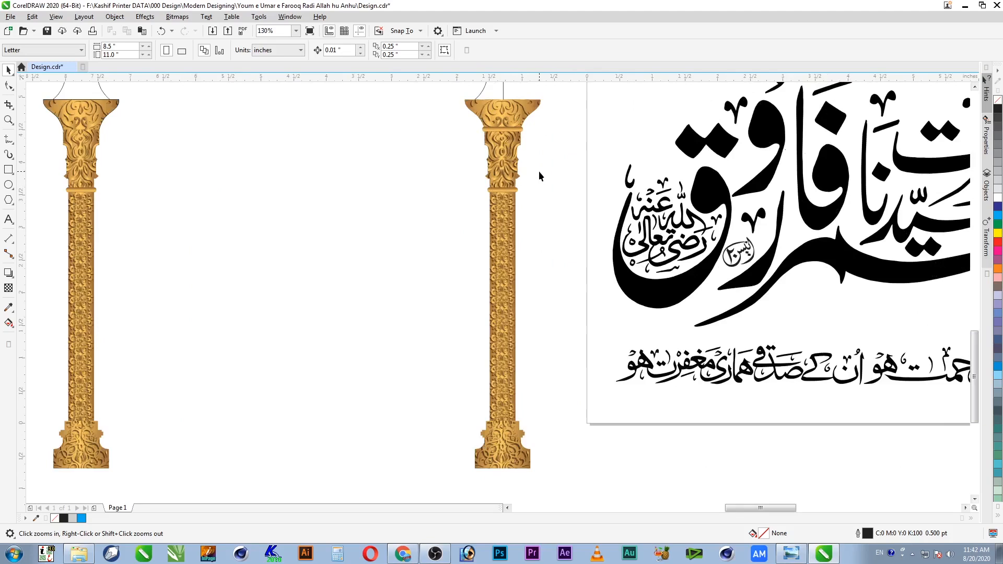
{"action": "left_click_drag", "start_coordinate": [548, 163], "coordinate": [476, 466]}
{"action": "left_click_drag", "start_coordinate": [517, 120], "coordinate": [480, 461]}
{"action": "right_click", "coordinate": [539, 403]}
Step: Widen the copied ring to 127.1% over the shaft's foot and view the full design
{"action": "key", "text": "F2"}
{"action": "left_click_drag", "start_coordinate": [551, 141], "coordinate": [597, 194]}
{"action": "left_click", "coordinate": [651, 218]}
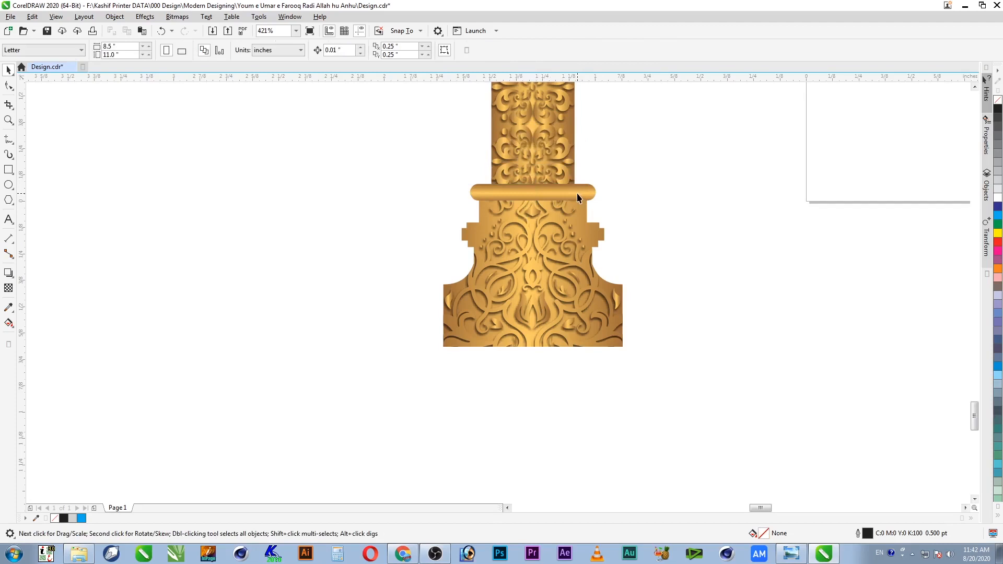
{"action": "scroll", "coordinate": [665, 198], "scroll_direction": "down", "scroll_amount": 1}
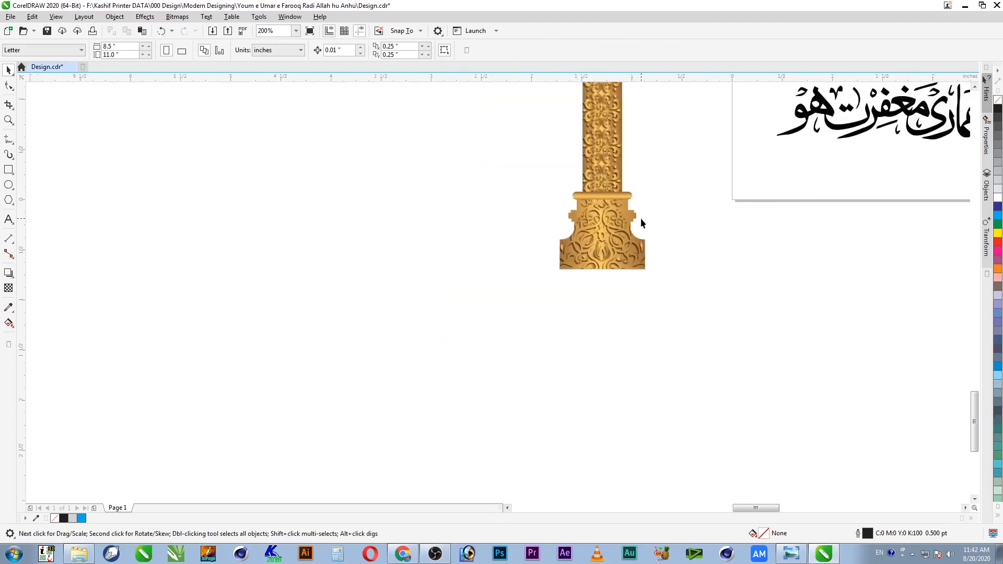
{"action": "scroll", "coordinate": [647, 260], "scroll_direction": "down", "scroll_amount": 1}
{"action": "key", "text": "F4"}
Step: Zoom into the right end of the arcade and group the right column's seven parts
{"action": "key", "text": "F2"}
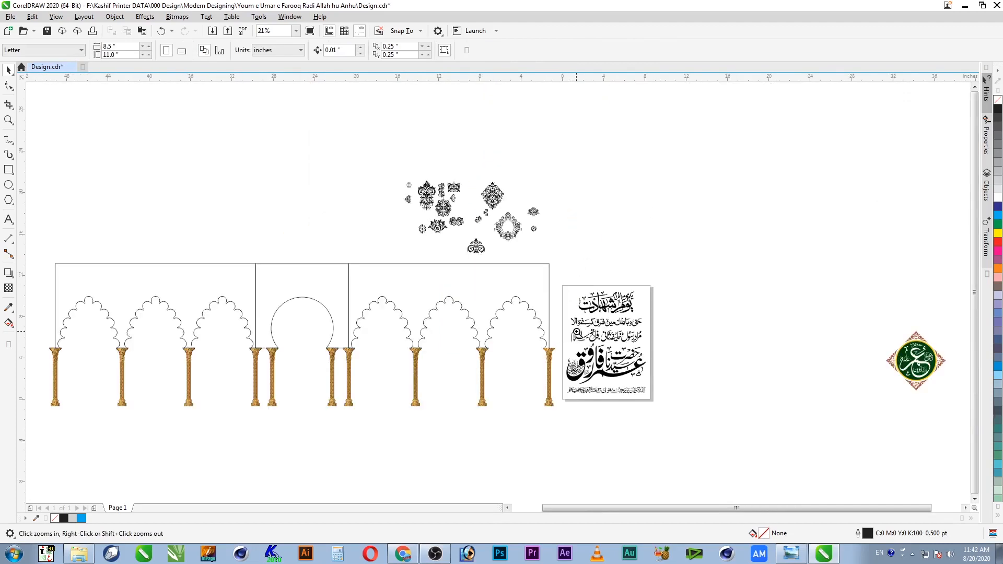
{"action": "left_click_drag", "start_coordinate": [498, 443], "coordinate": [579, 330]}
{"action": "left_click_drag", "start_coordinate": [475, 404], "coordinate": [492, 405]}
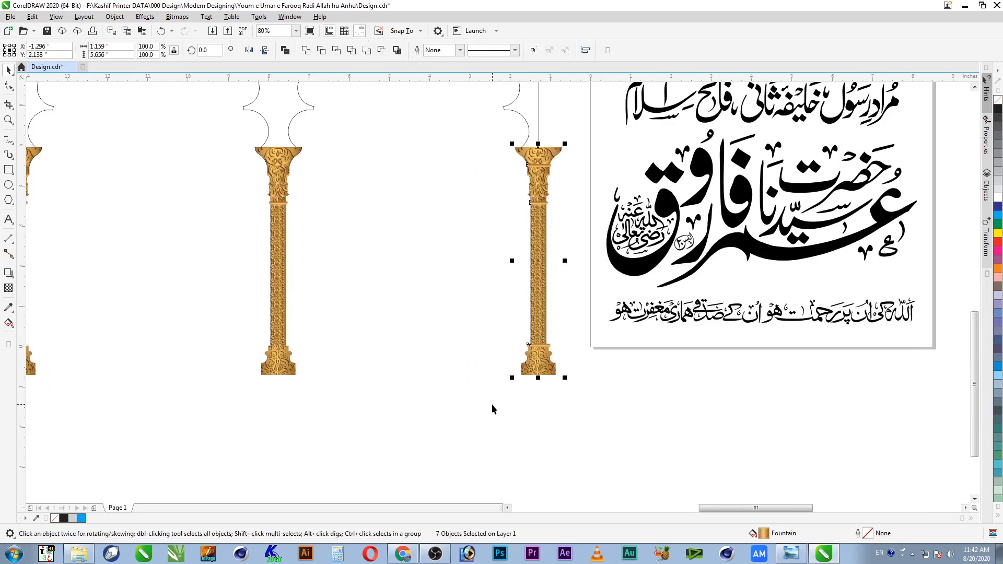
{"action": "key", "text": "ctrl+g"}
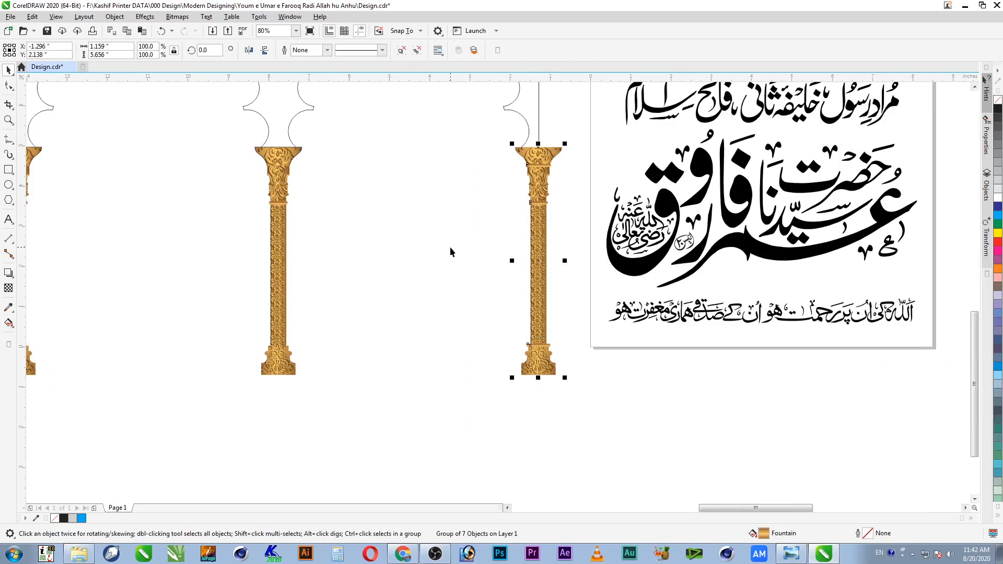
Step: Copy the rightmost column leftward with Ctrl+D repeats, then delete two unneeded column copies
{"action": "key", "text": "F4"}
{"action": "key", "text": "F2"}
{"action": "left_click_drag", "start_coordinate": [577, 335], "coordinate": [30, 425]}
{"action": "left_click", "coordinate": [897, 415]}
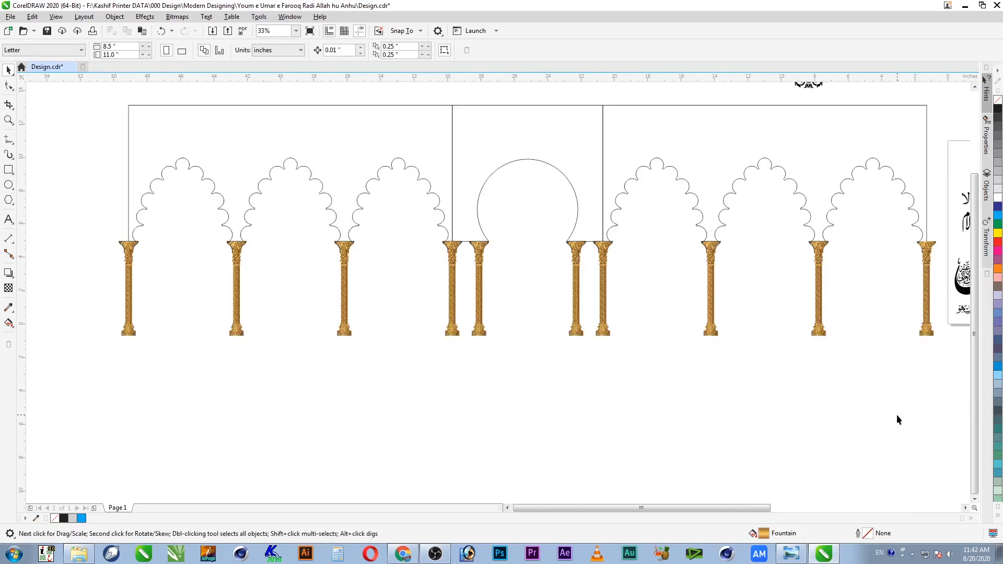
{"action": "left_click_drag", "start_coordinate": [929, 336], "coordinate": [891, 332]}
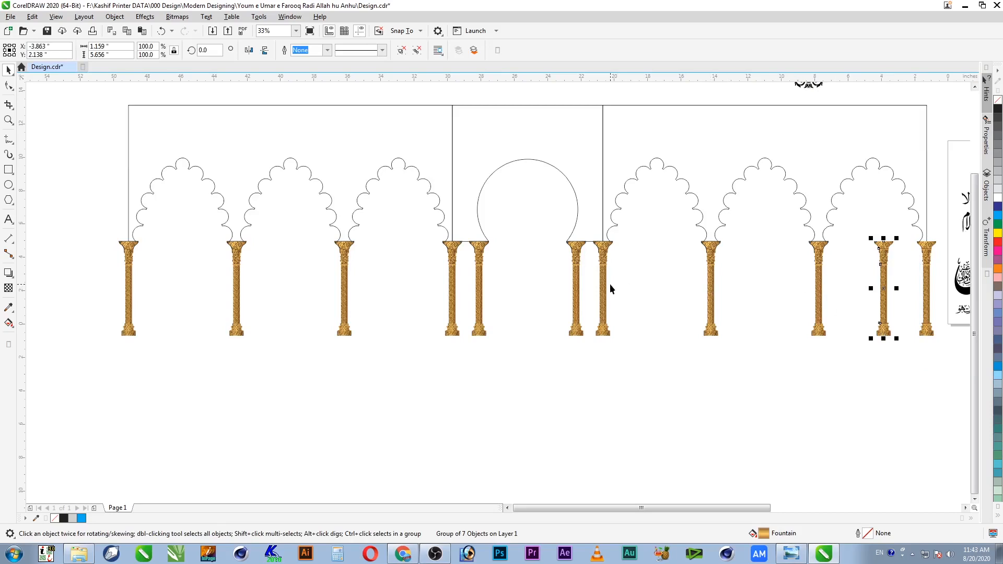
{"action": "key", "text": "ctrl+d"}
{"action": "key", "text": "ctrl+d"}
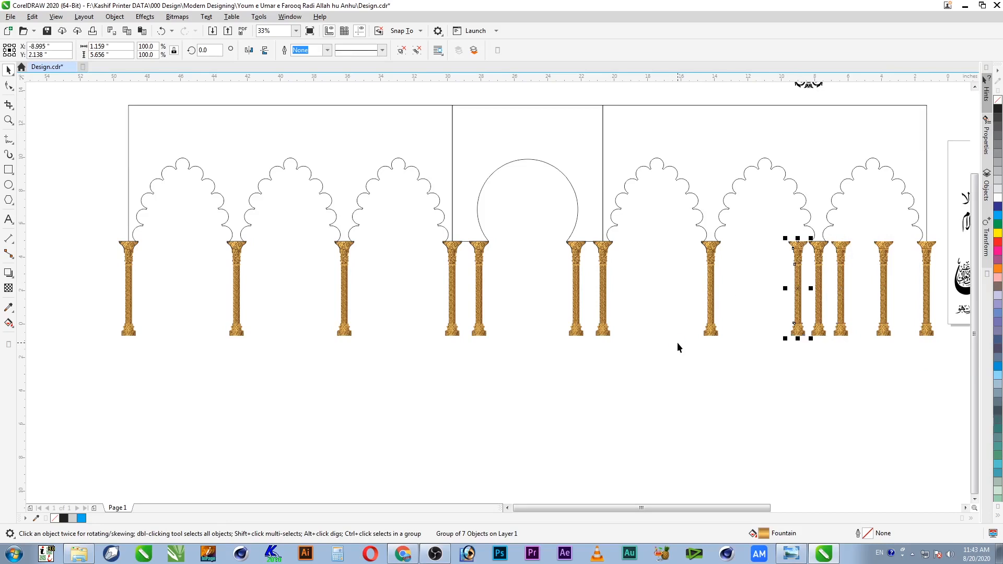
{"action": "left_click", "coordinate": [819, 330]}
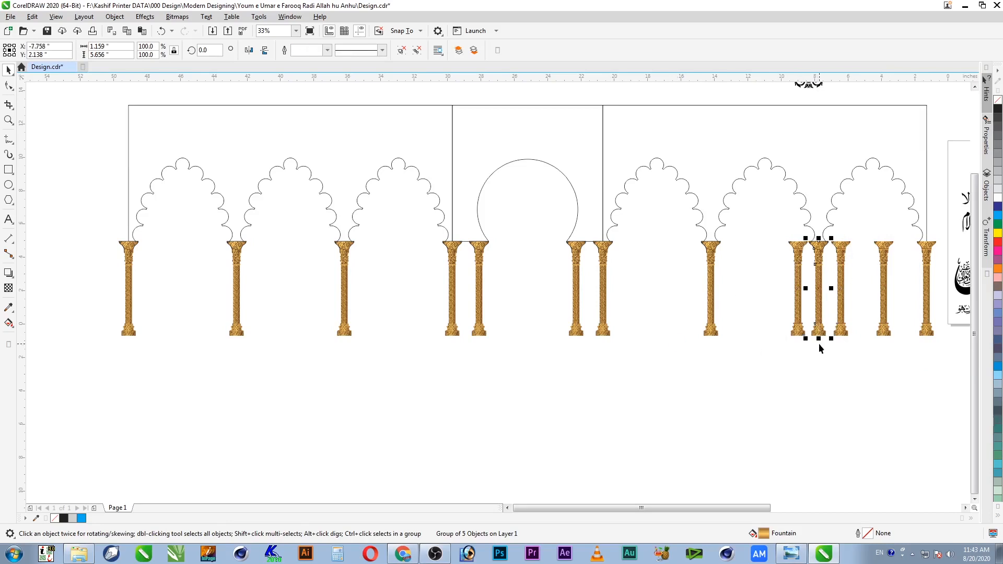
{"action": "key", "text": "Delete"}
{"action": "left_click", "coordinate": [714, 321]}
{"action": "key", "text": "Delete"}
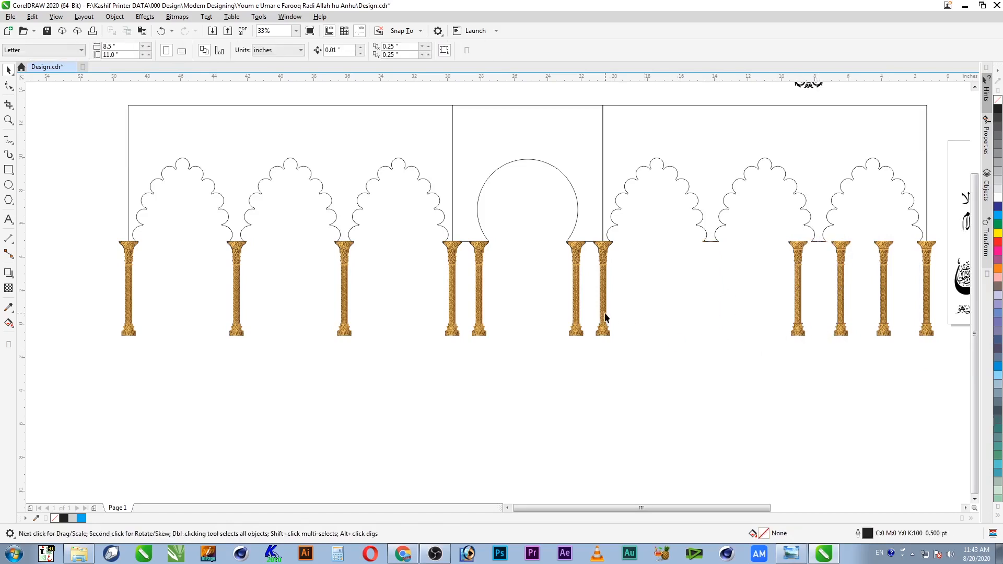
Step: Align a column copy onto another column and delete the duplicate stacked on top
{"action": "left_click", "coordinate": [800, 302]}
{"action": "left_click", "coordinate": [603, 317], "text": "shift"}
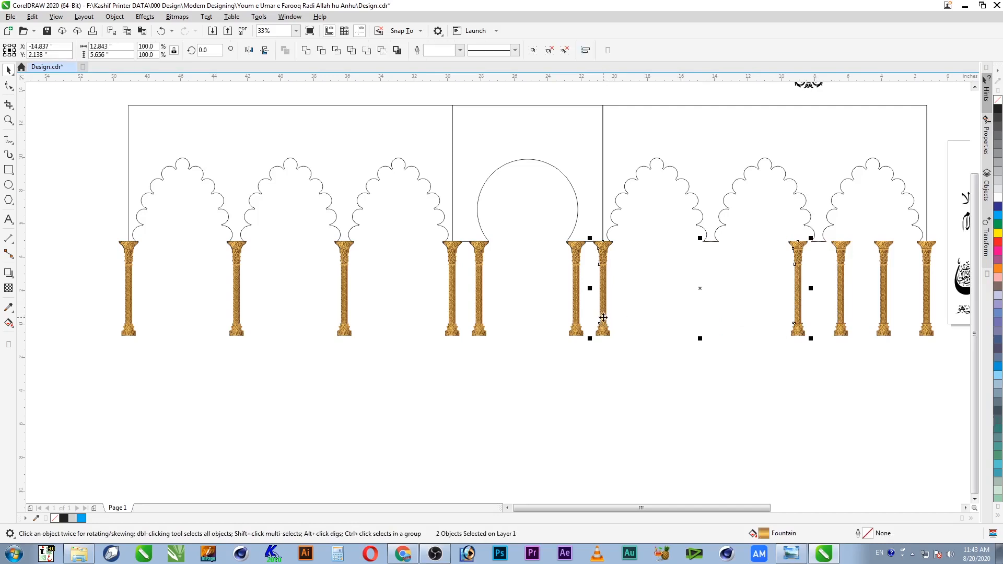
{"action": "key", "text": "c"}
{"action": "left_click", "coordinate": [642, 336]}
{"action": "left_click", "coordinate": [604, 331]}
{"action": "key", "text": "Delete"}
Step: Select the four columns under the right arches and distribute them with even spacing
{"action": "left_click", "coordinate": [601, 331]}
{"action": "left_click_drag", "start_coordinate": [605, 329], "coordinate": [640, 328]}
{"action": "key", "text": "ctrl+z"}
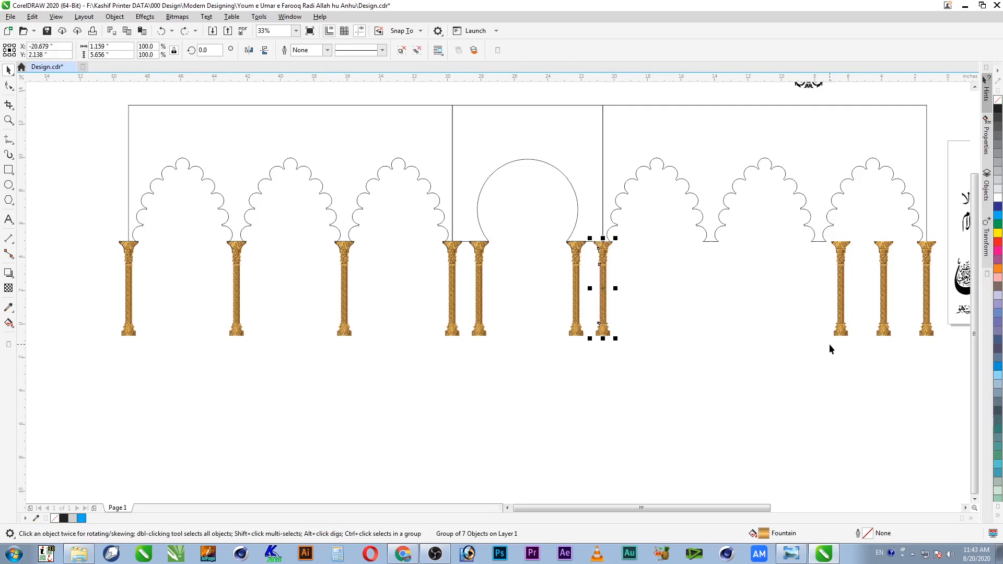
{"action": "left_click", "coordinate": [841, 333], "text": "shift"}
{"action": "left_click", "coordinate": [884, 333], "text": "shift"}
{"action": "left_click", "coordinate": [926, 333], "text": "shift"}
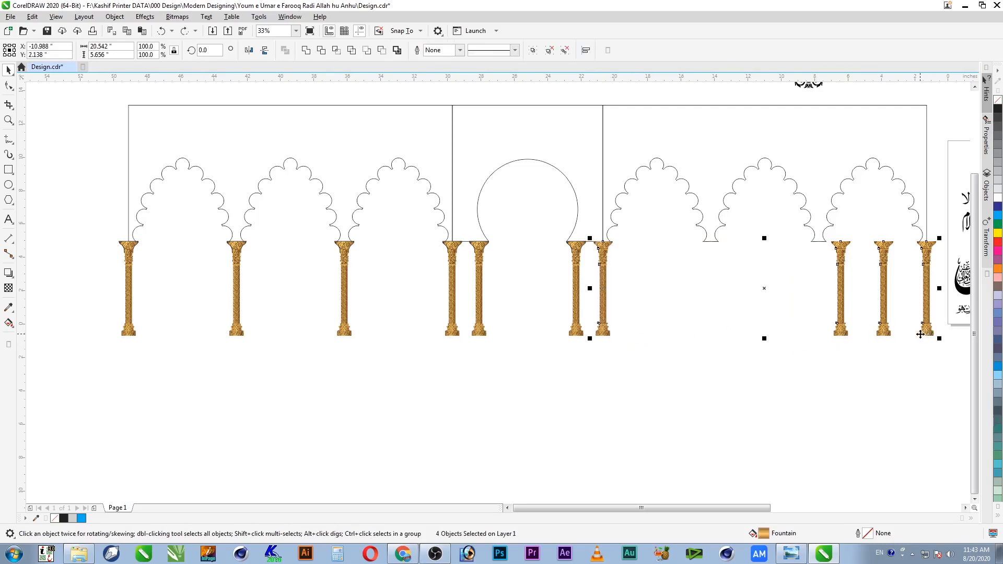
{"action": "key", "text": "shift+e"}
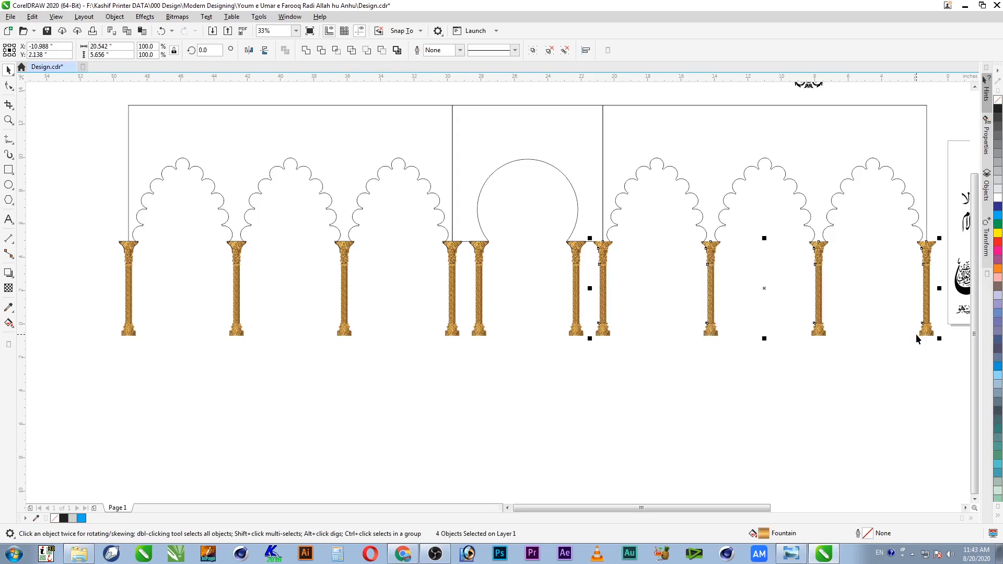
{"action": "key", "text": "F2"}
{"action": "left_click_drag", "start_coordinate": [860, 222], "coordinate": [642, 278]}
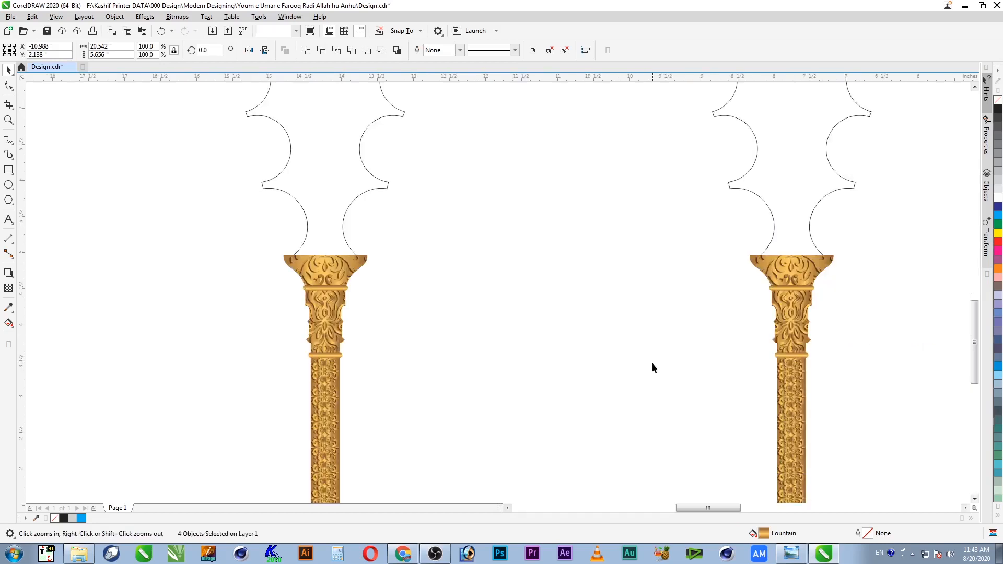
{"action": "key", "text": "Escape"}
{"action": "key", "text": "F4"}
Step: Drag a copy of the four evenly spaced columns below the arcade and group it
{"action": "key", "text": "F2"}
{"action": "left_click_drag", "start_coordinate": [510, 332], "coordinate": [66, 415]}
{"action": "left_click_drag", "start_coordinate": [502, 362], "coordinate": [546, 427]}
{"action": "key", "text": "ctrl+g"}
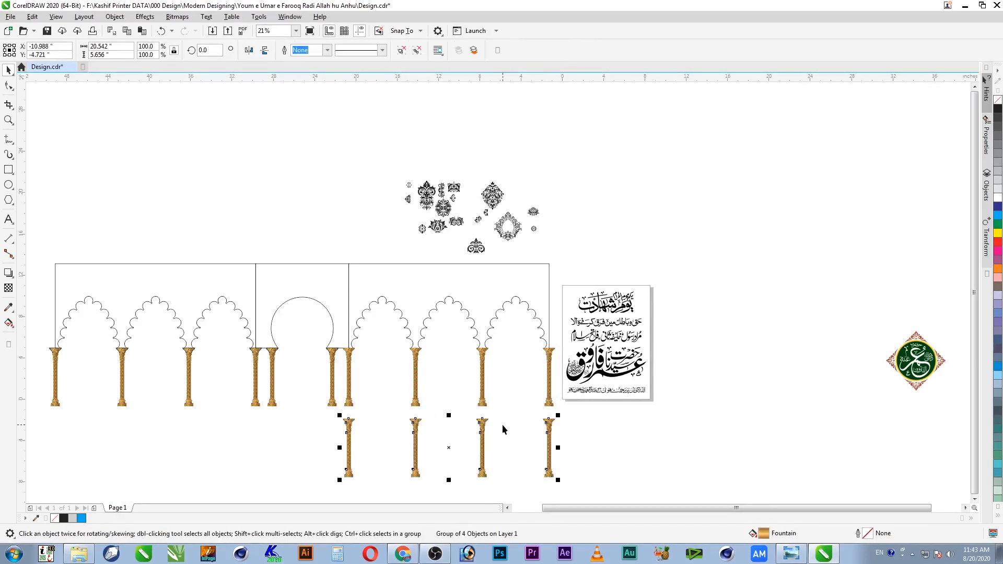
Step: Align the four-column group with the upper left column and raise it level with the arcade
{"action": "left_click", "coordinate": [256, 404], "text": "shift"}
{"action": "key", "text": "r"}
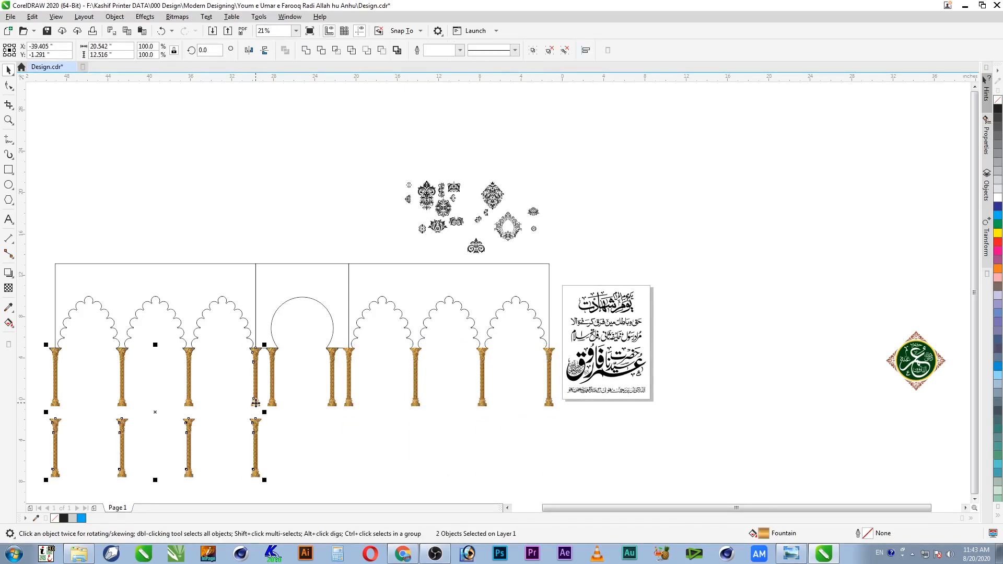
{"action": "key", "text": "t"}
{"action": "key", "text": "z"}
{"action": "left_click_drag", "start_coordinate": [286, 344], "coordinate": [31, 432]}
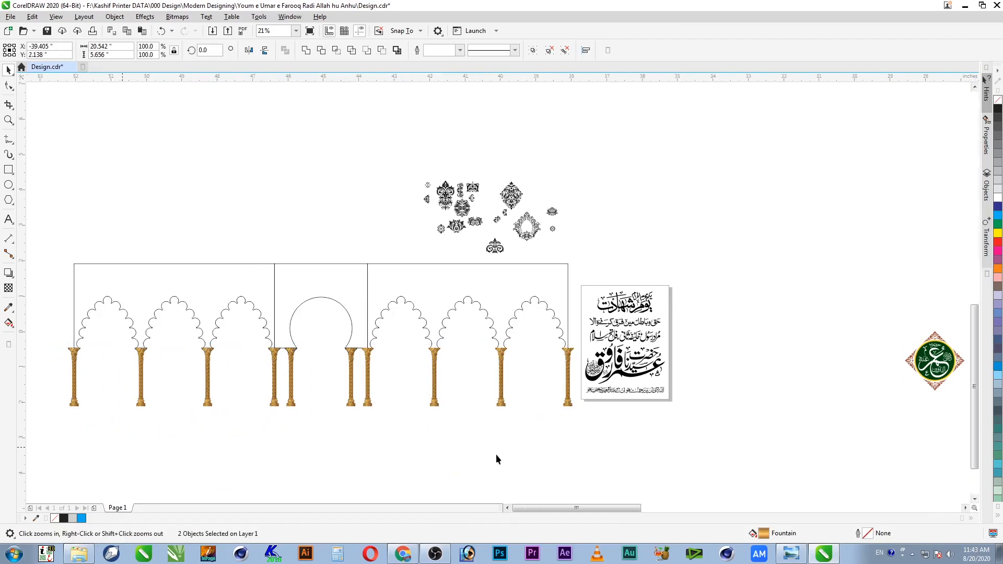
{"action": "left_click", "coordinate": [655, 447]}
{"action": "left_click", "coordinate": [644, 349]}
Step: Select the four left columns and nudge them left, then back right
{"action": "scroll", "coordinate": [645, 349], "scroll_direction": "down", "scroll_amount": 2}
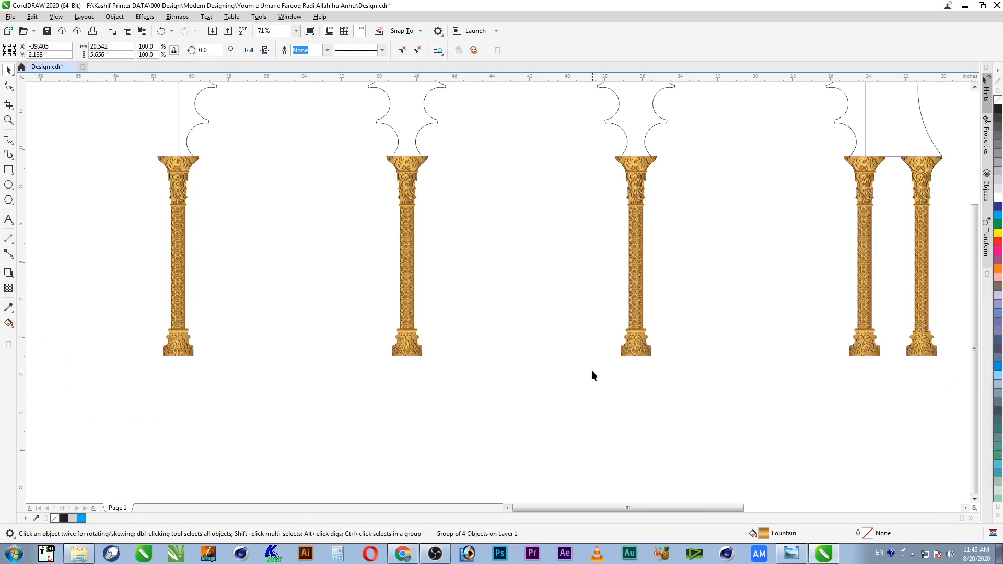
{"action": "key", "text": "z"}
{"action": "left_click_drag", "start_coordinate": [321, 209], "coordinate": [836, 440]}
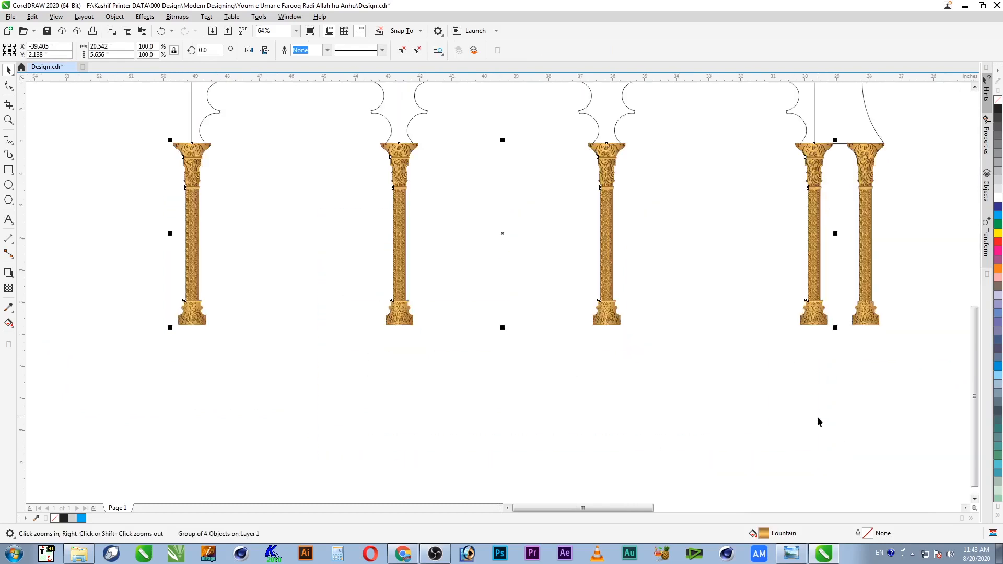
{"action": "left_click_drag", "start_coordinate": [130, 136], "coordinate": [458, 234]}
{"action": "left_click_drag", "start_coordinate": [836, 428], "coordinate": [837, 428]}
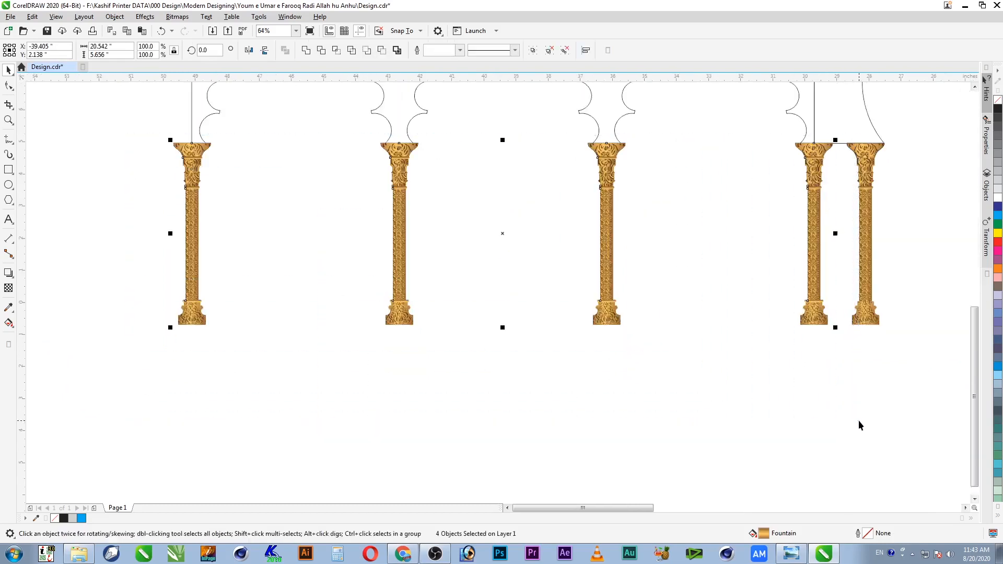
{"action": "key", "text": "Left"}
{"action": "key", "text": "Left"}
{"action": "key", "text": "Left"}
{"action": "key", "text": "Right"}
{"action": "key", "text": "Right"}
{"action": "key", "text": "Right"}
{"action": "key", "text": "Right"}
{"action": "key", "text": "Right"}
{"action": "key", "text": "Right"}
{"action": "key", "text": "Escape"}
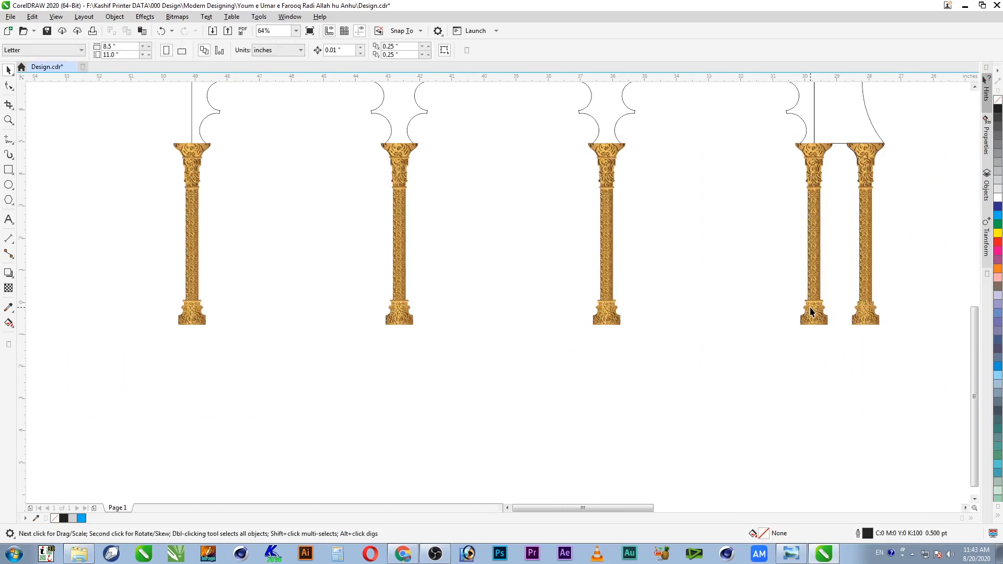
Step: Zoom onto the central columns and undo a trial move of the left column
{"action": "scroll", "coordinate": [811, 308], "scroll_direction": "down", "scroll_amount": 1}
{"action": "key", "text": "F2"}
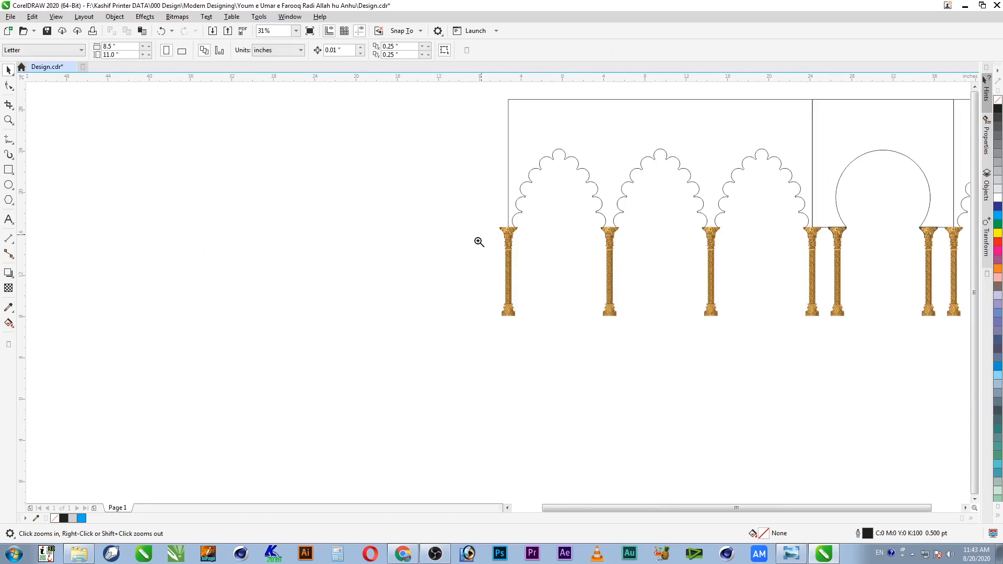
{"action": "key", "text": "F4"}
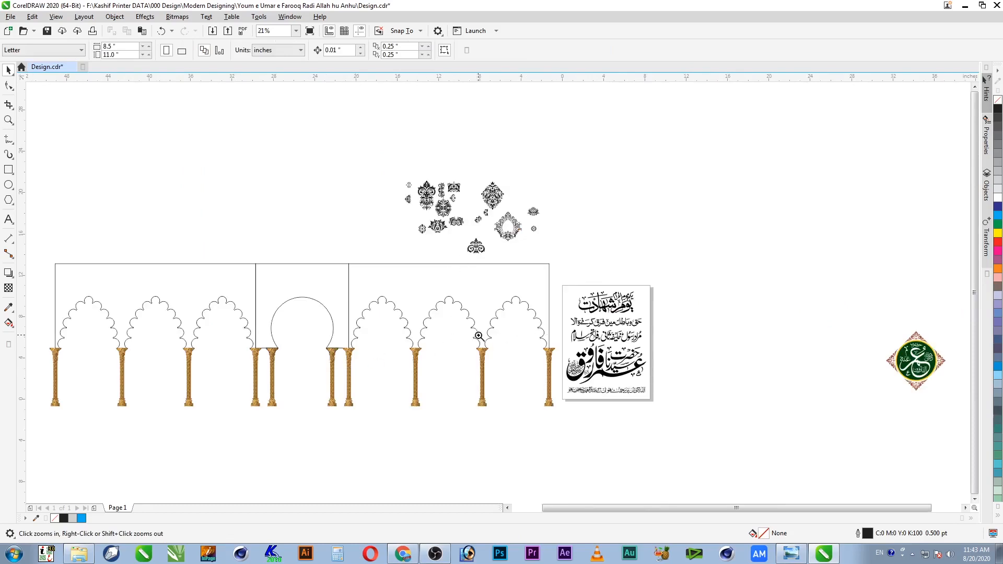
{"action": "left_click_drag", "start_coordinate": [200, 437], "coordinate": [386, 316]}
{"action": "key", "text": "F2"}
{"action": "left_click_drag", "start_coordinate": [205, 123], "coordinate": [732, 433]}
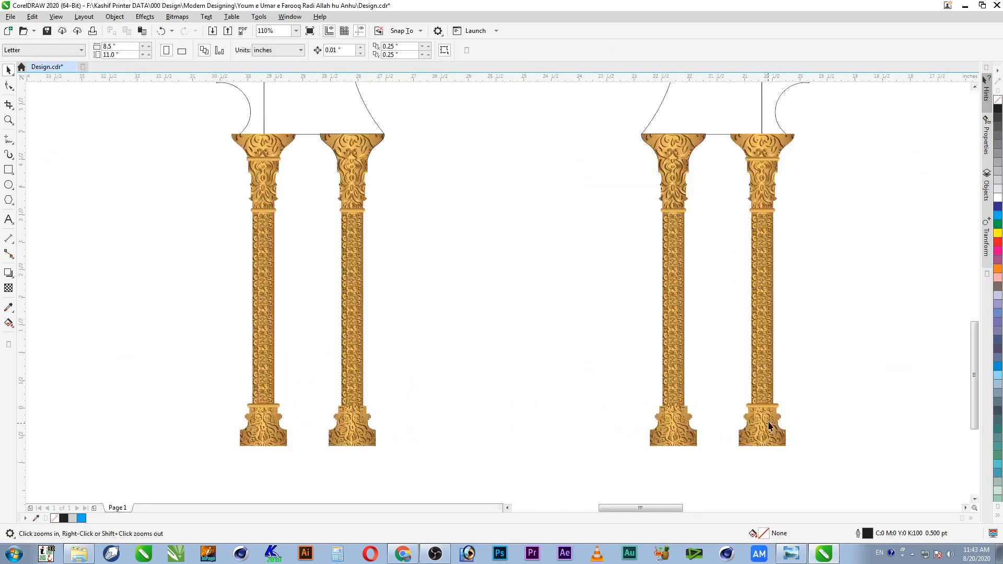
{"action": "left_click", "coordinate": [676, 235]}
{"action": "left_click_drag", "start_coordinate": [261, 221], "coordinate": [444, 240]}
{"action": "key", "text": "ctrl+z"}
Step: Drop a copy of the rightmost column to the left, then undo and delete the extra copy
{"action": "left_click", "coordinate": [759, 231]}
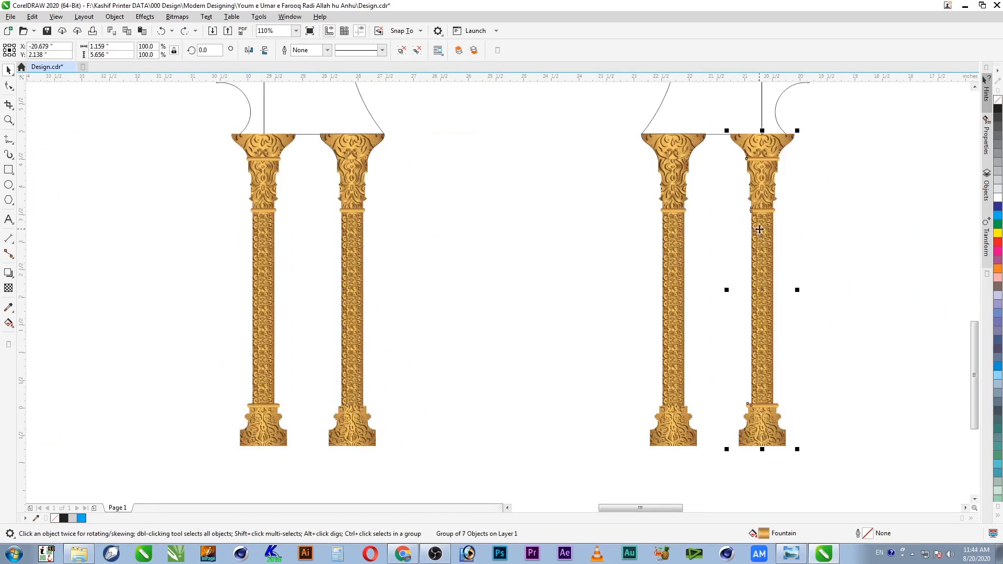
{"action": "left_click_drag", "start_coordinate": [763, 251], "coordinate": [503, 279]}
{"action": "left_click", "coordinate": [670, 241], "text": "shift"}
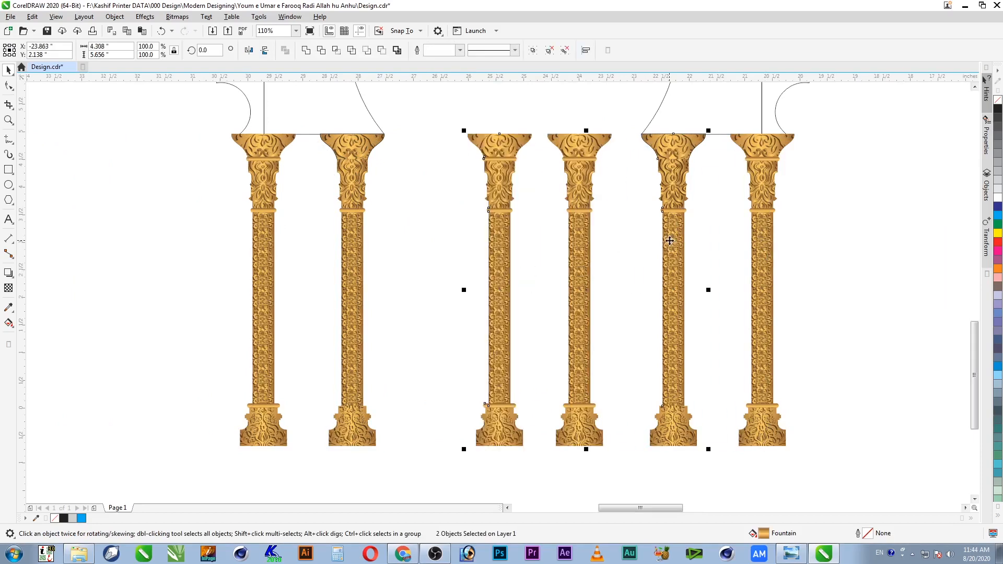
{"action": "key", "text": "ctrl+z"}
{"action": "left_click", "coordinate": [636, 255]}
{"action": "left_click", "coordinate": [578, 251]}
{"action": "key", "text": "Delete"}
Step: Delete the redundant right-hand column, undo a trial move, and save the design
{"action": "left_click", "coordinate": [357, 186]}
{"action": "left_click", "coordinate": [677, 204]}
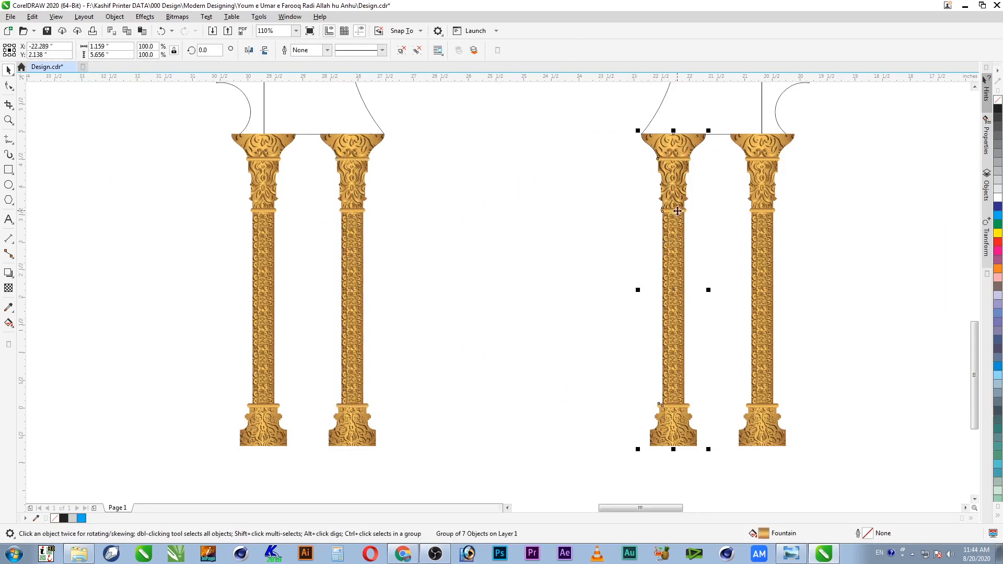
{"action": "key", "text": "Delete"}
{"action": "left_click_drag", "start_coordinate": [678, 181], "coordinate": [662, 259]}
{"action": "key", "text": "ctrl+z"}
{"action": "left_click", "coordinate": [660, 279]}
{"action": "key", "text": "ctrl+s"}
{"action": "key", "text": "F4"}
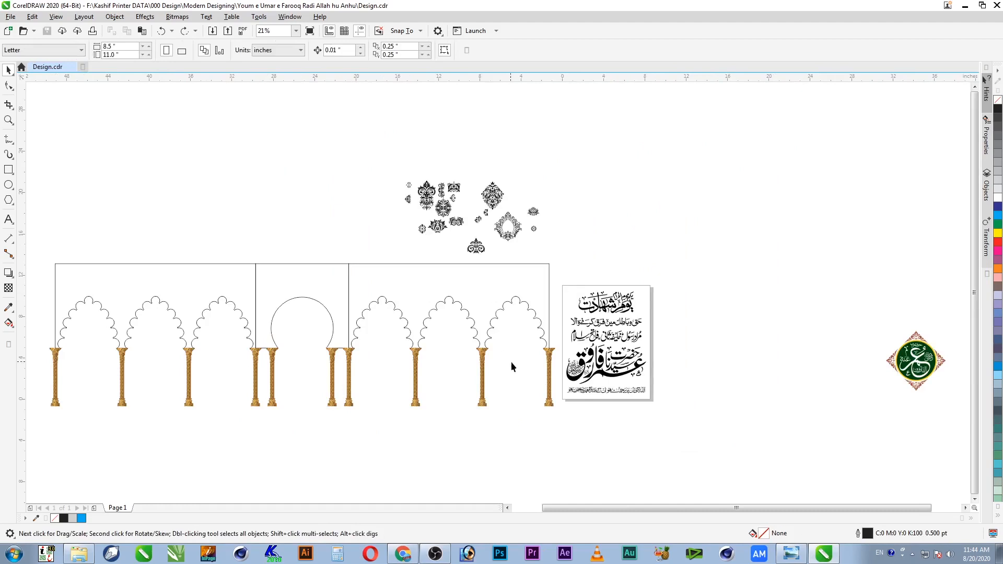
{"action": "key", "text": "z"}
{"action": "left_click_drag", "start_coordinate": [555, 357], "coordinate": [333, 412]}
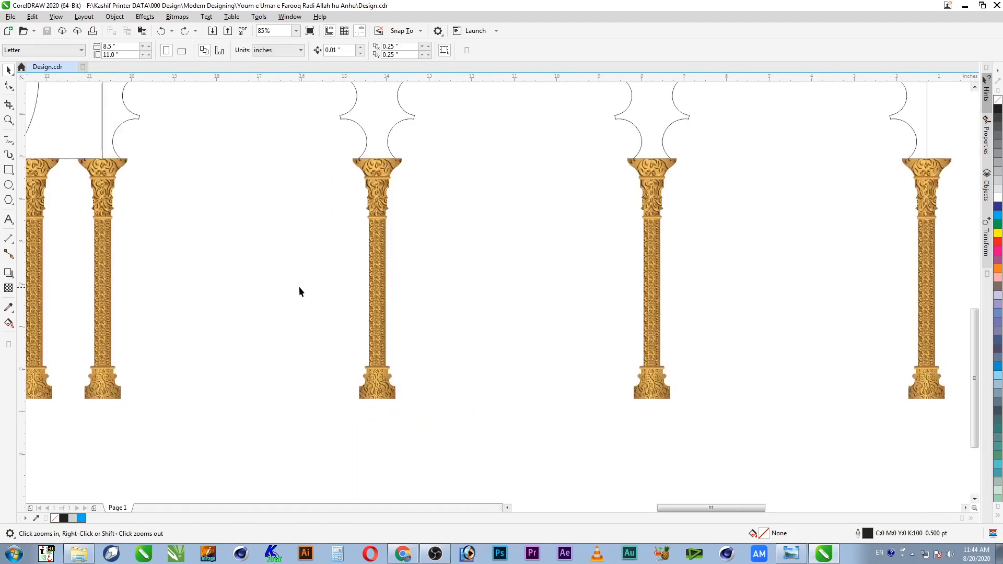
{"action": "left_click_drag", "start_coordinate": [411, 156], "coordinate": [349, 198]}
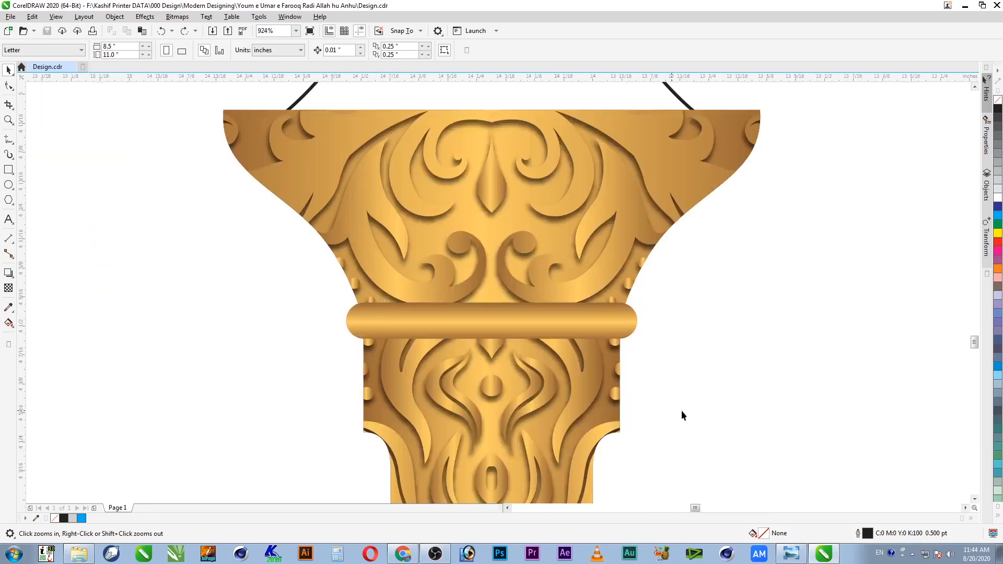
{"action": "left_click", "coordinate": [976, 499]}
{"action": "left_click_drag", "start_coordinate": [975, 501], "coordinate": [975, 501]}
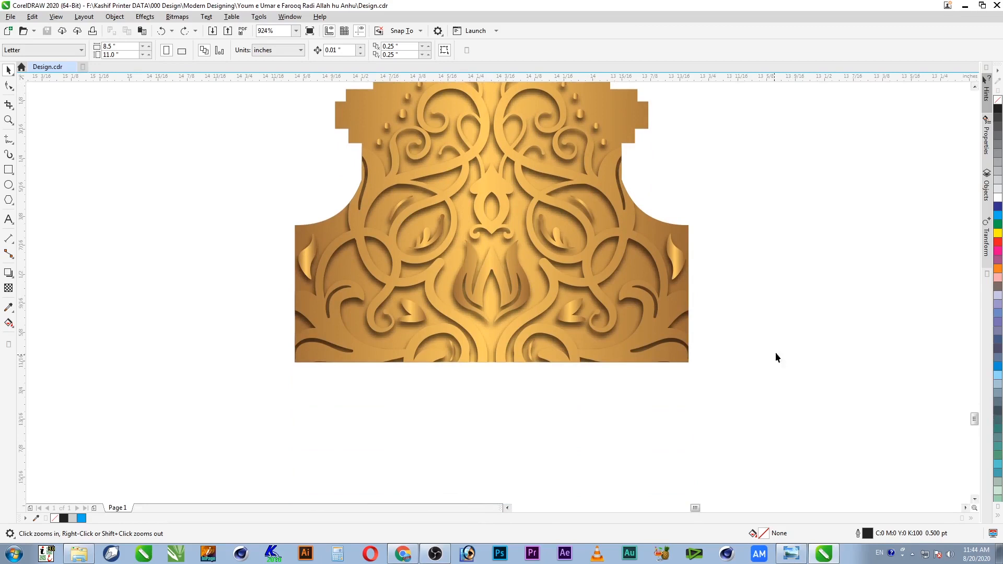
{"action": "key", "text": "F4"}
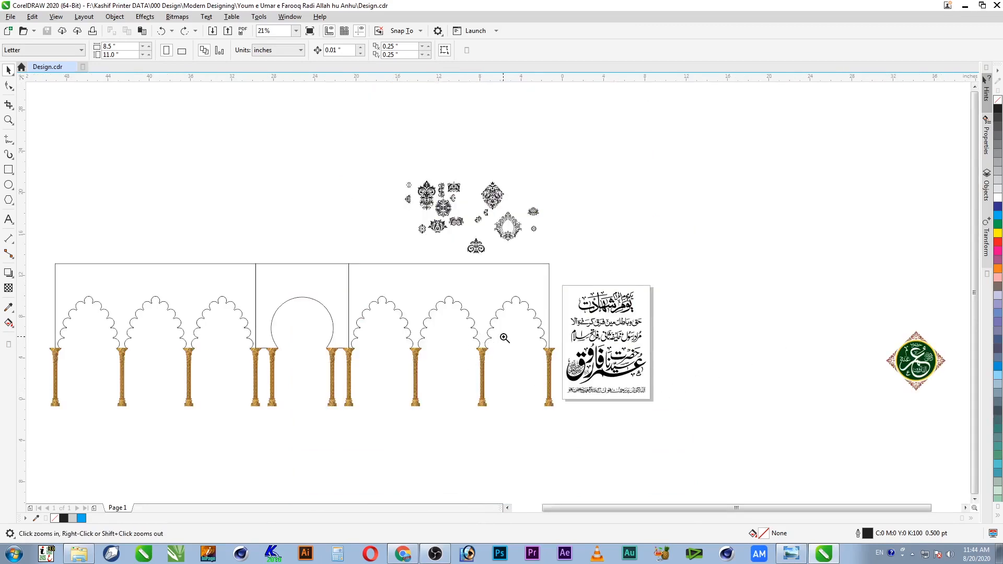
{"action": "scroll", "coordinate": [486, 389], "scroll_direction": "up", "scroll_amount": 5}
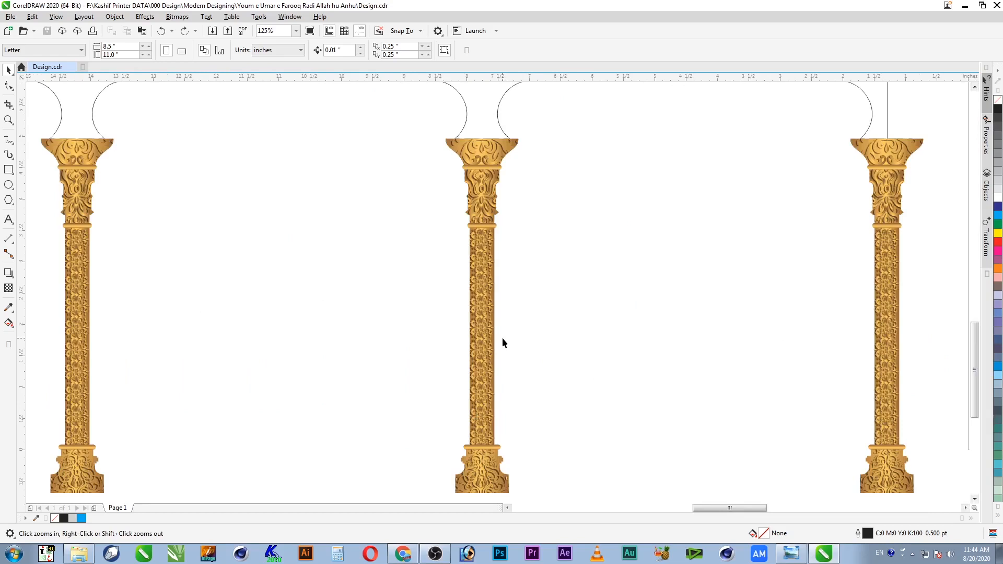
{"action": "key", "text": "F4"}
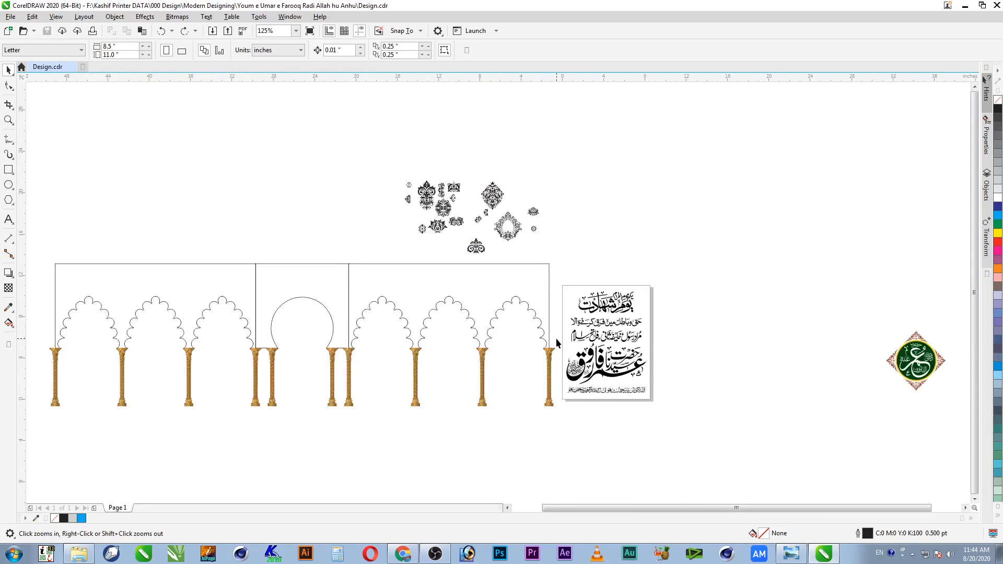
{"action": "left_click_drag", "start_coordinate": [539, 339], "coordinate": [233, 370]}
{"action": "key", "text": "space"}
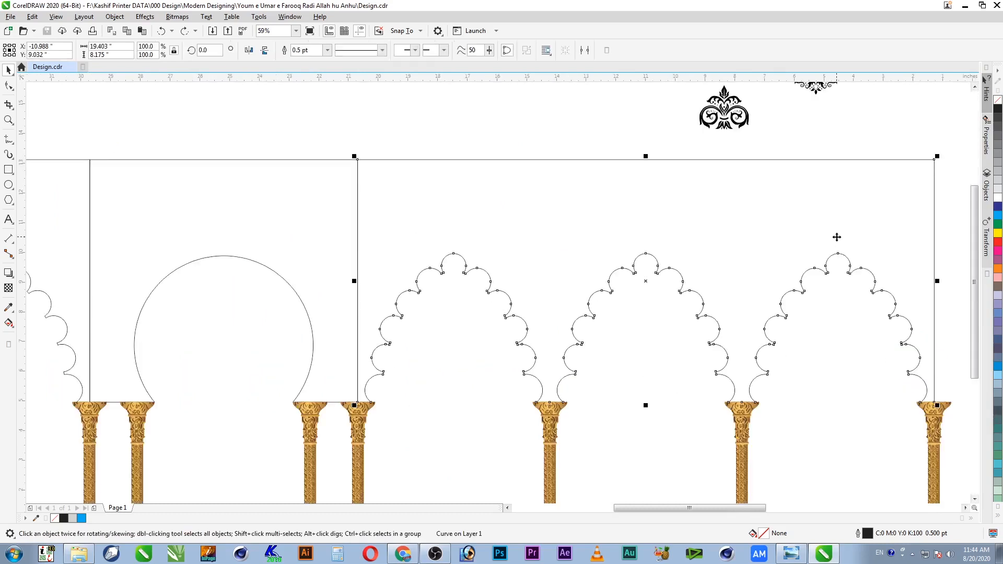
Step: Copy only the fill from a gold column onto the scalloped arch panel
{"action": "key", "text": "alt+e"}
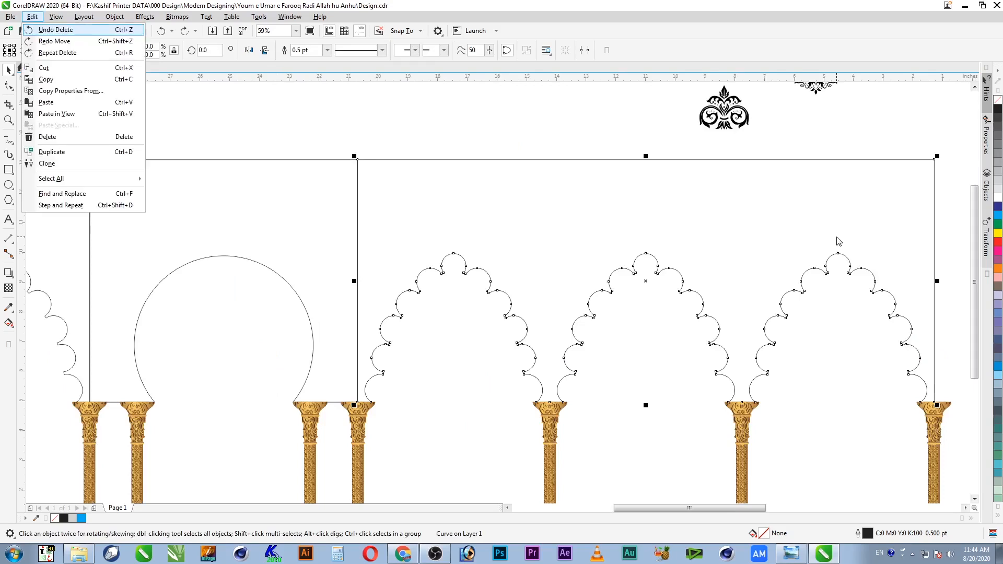
{"action": "key", "text": "m"}
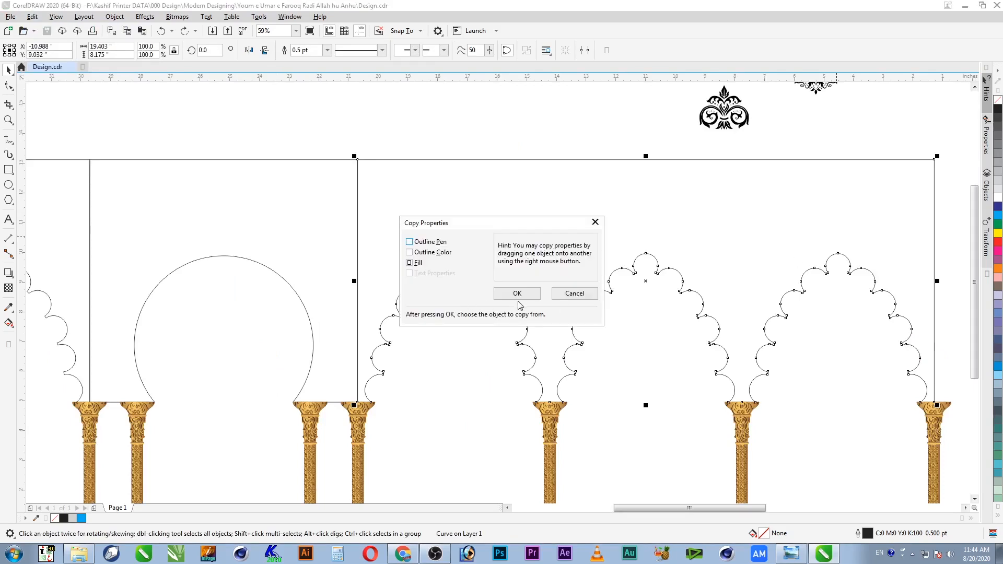
{"action": "left_click", "coordinate": [517, 296]}
{"action": "left_click", "coordinate": [553, 428]}
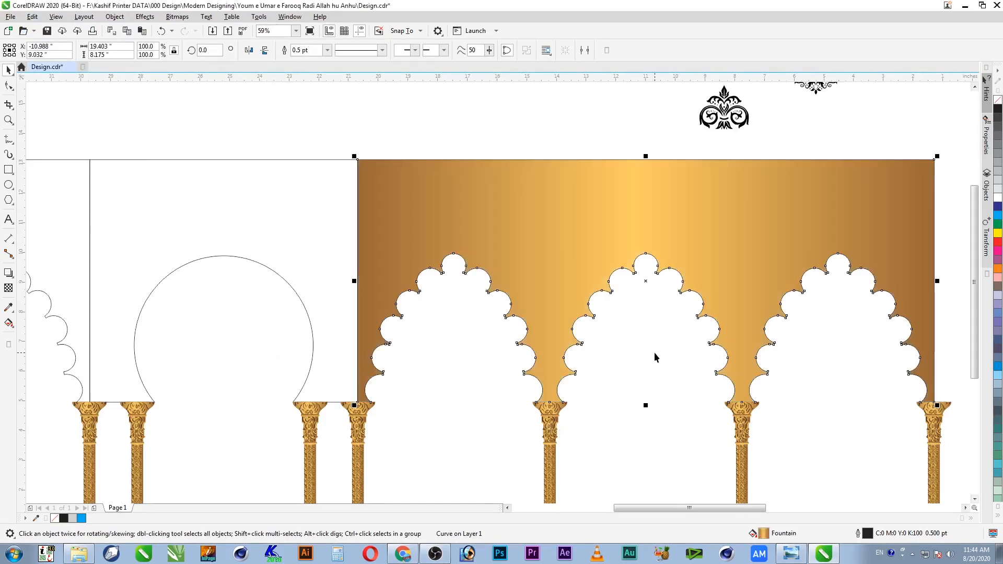
{"action": "left_click", "coordinate": [661, 421]}
Step: Inspect the gold arches and column capitals up close, then save the design
{"action": "key", "text": "z"}
{"action": "left_click_drag", "start_coordinate": [789, 355], "coordinate": [664, 439]}
{"action": "key", "text": "F4"}
{"action": "key", "text": "F2"}
{"action": "left_click_drag", "start_coordinate": [576, 320], "coordinate": [312, 373]}
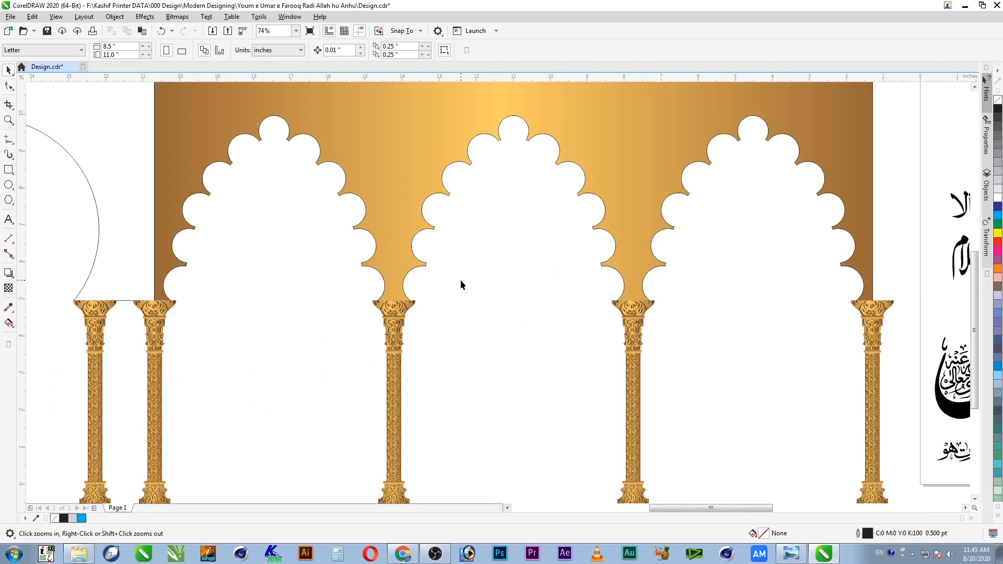
{"action": "left_click", "coordinate": [599, 163]}
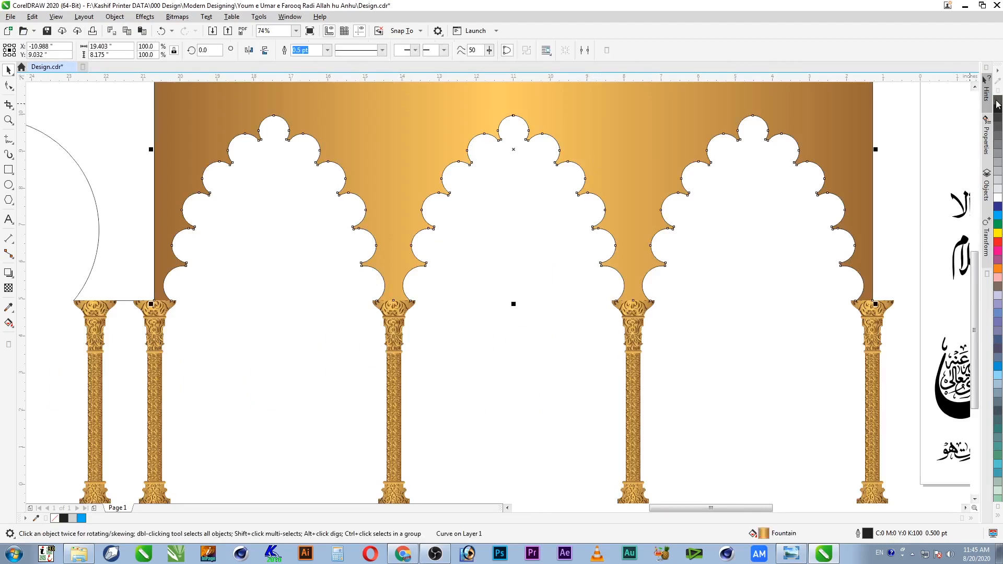
{"action": "left_click", "coordinate": [782, 235]}
{"action": "key", "text": "ctrl+s"}
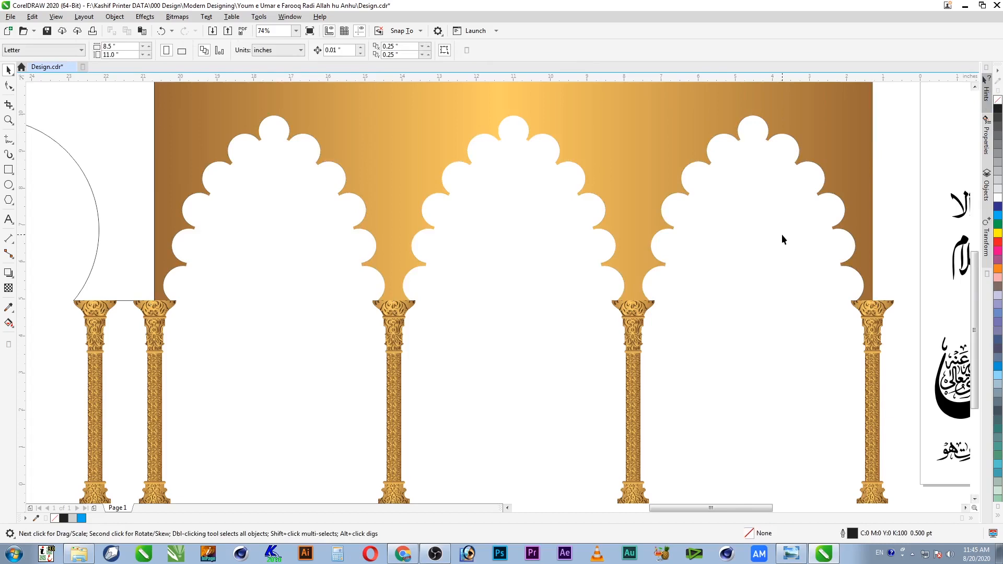
{"action": "key", "text": "F4"}
{"action": "key", "text": "z"}
{"action": "left_click_drag", "start_coordinate": [295, 166], "coordinate": [587, 387]}
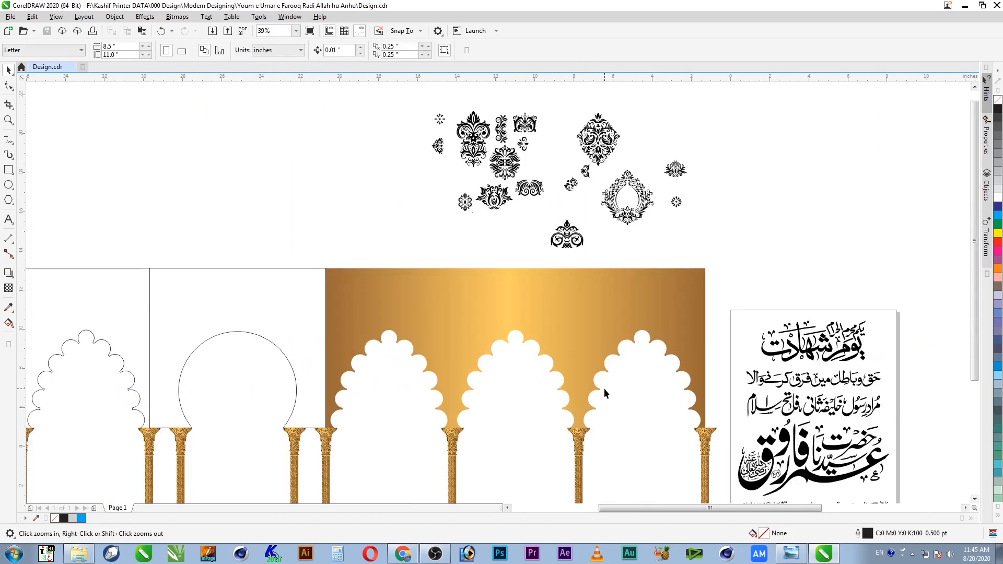
Step: Move the small damask ornament left and add a vertically mirrored copy below it
{"action": "key", "text": "space"}
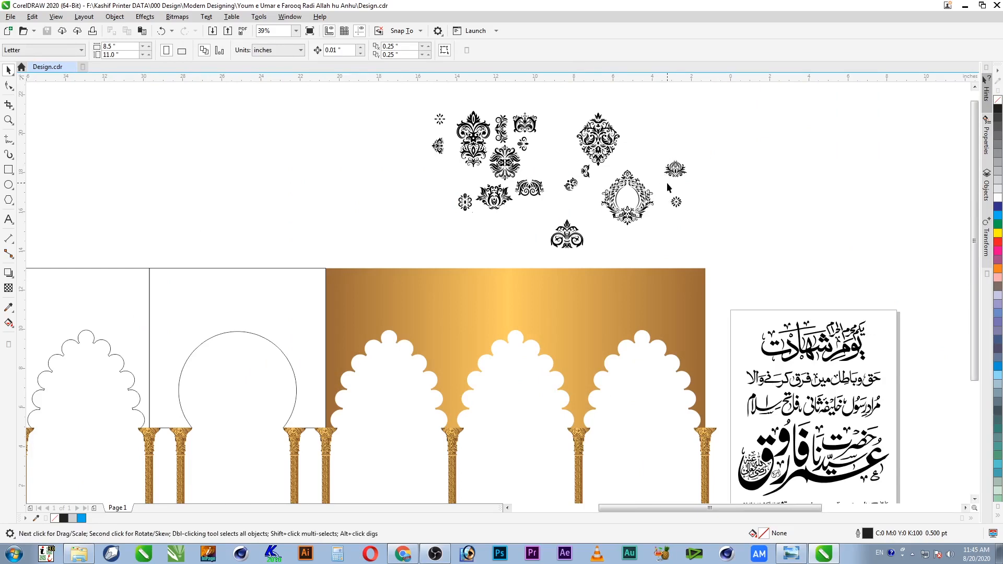
{"action": "key", "text": "space"}
{"action": "left_click_drag", "start_coordinate": [723, 191], "coordinate": [273, 319]}
{"action": "key", "text": "space"}
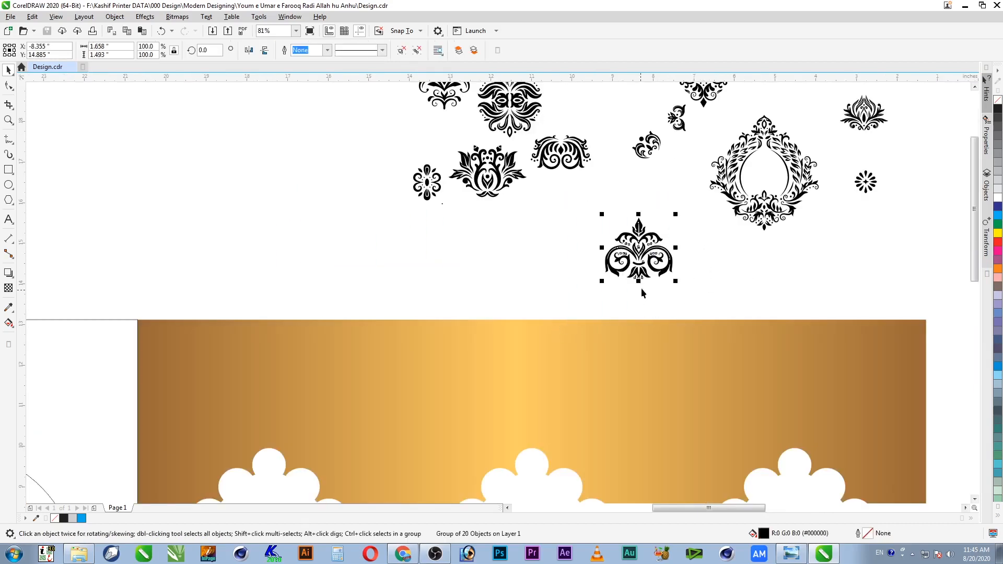
{"action": "left_click_drag", "start_coordinate": [643, 259], "coordinate": [278, 260]}
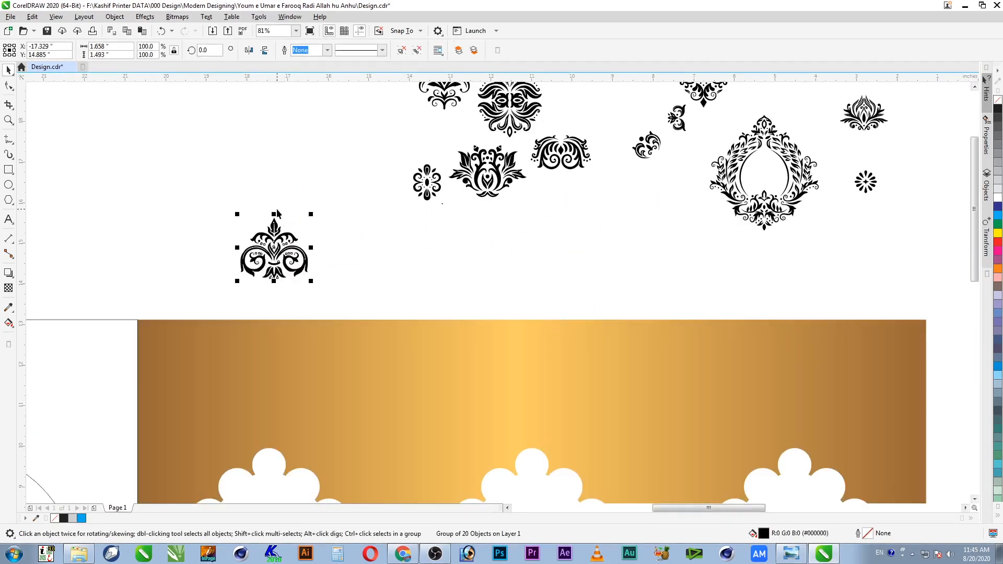
{"action": "left_click_drag", "start_coordinate": [274, 215], "coordinate": [274, 341]}
Step: Group the two ornament halves, shift the pair up-left, and place a copy to its right
{"action": "left_click_drag", "start_coordinate": [347, 191], "coordinate": [309, 301]}
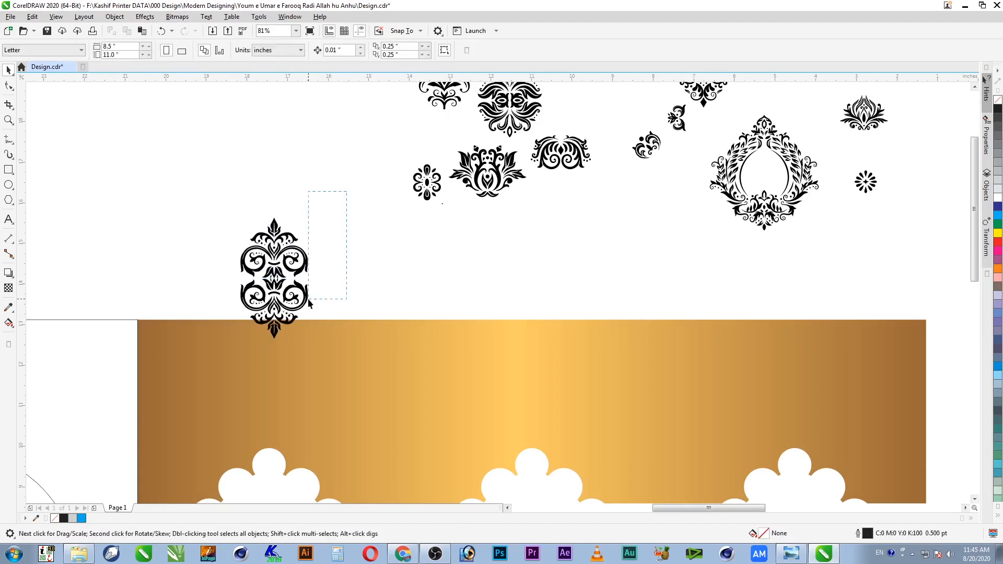
{"action": "left_click_drag", "start_coordinate": [206, 362], "coordinate": [206, 362]}
{"action": "left_click_drag", "start_coordinate": [289, 308], "coordinate": [144, 224]}
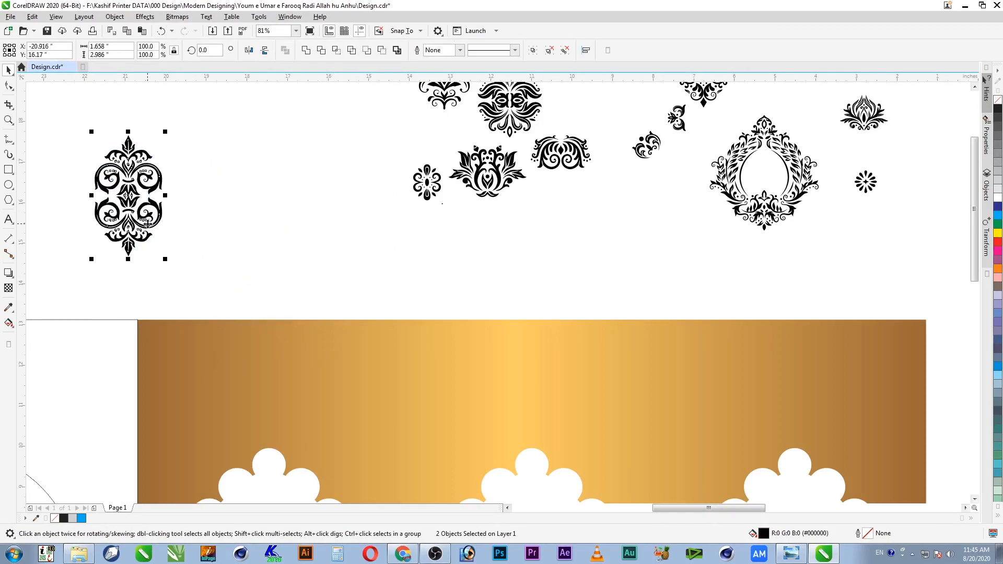
{"action": "key", "text": "ctrl+g"}
{"action": "left_click_drag", "start_coordinate": [147, 225], "coordinate": [213, 232]}
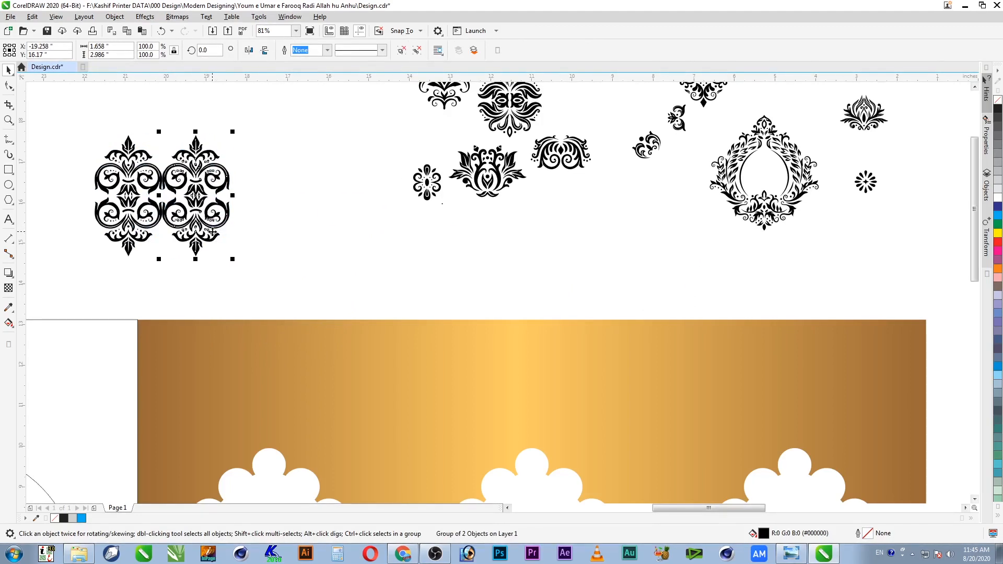
{"action": "key", "text": "Escape"}
Step: Raise the right ornament pair by half its height
{"action": "left_click_drag", "start_coordinate": [209, 233], "coordinate": [201, 156]}
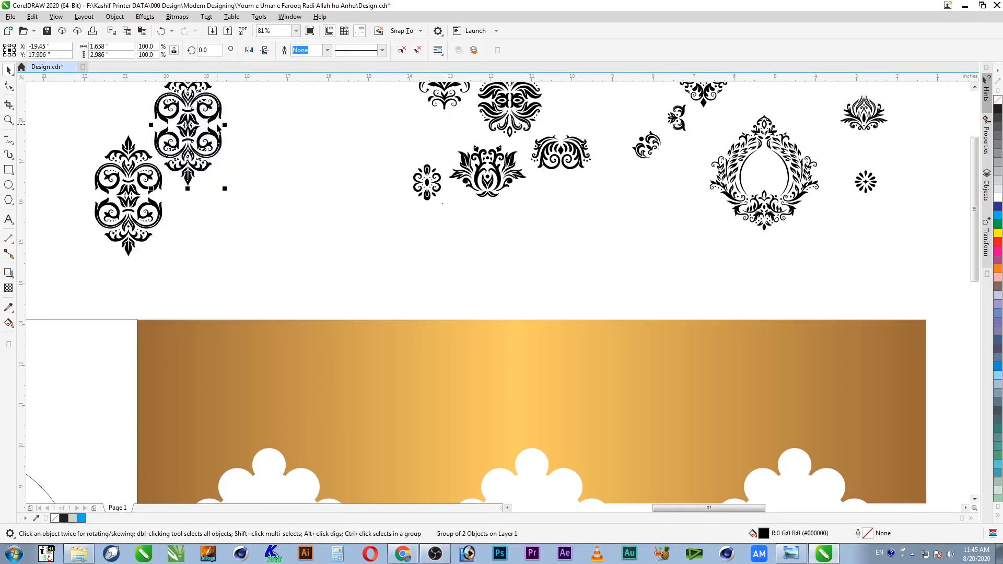
{"action": "scroll", "coordinate": [214, 116], "scroll_direction": "down", "scroll_amount": 2}
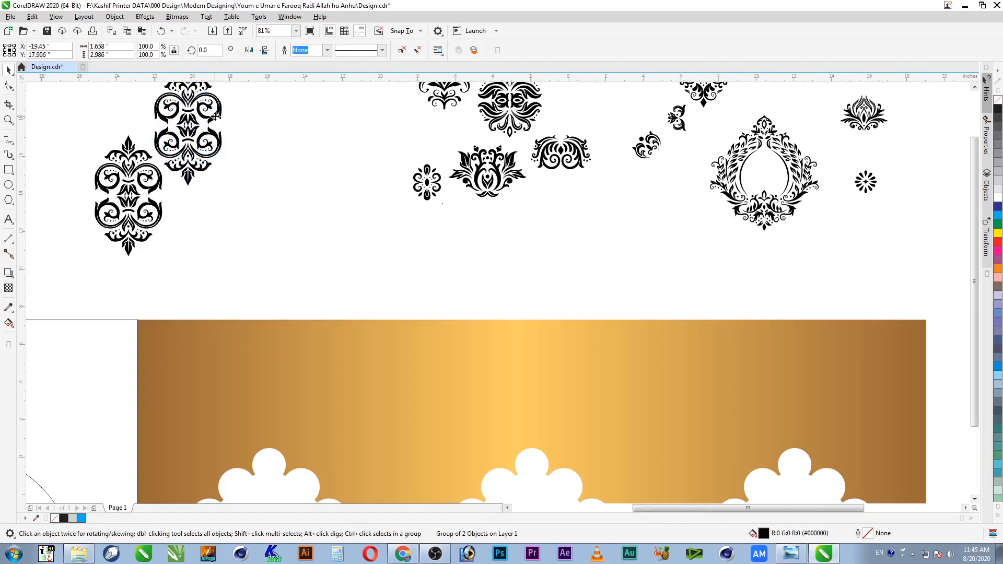
{"action": "key", "text": "F2"}
{"action": "left_click_drag", "start_coordinate": [258, 190], "coordinate": [100, 72]}
Step: Add a mirrored copy below the right ornament, group them, and center-align with the left ornament
{"action": "left_click_drag", "start_coordinate": [580, 156], "coordinate": [582, 374]}
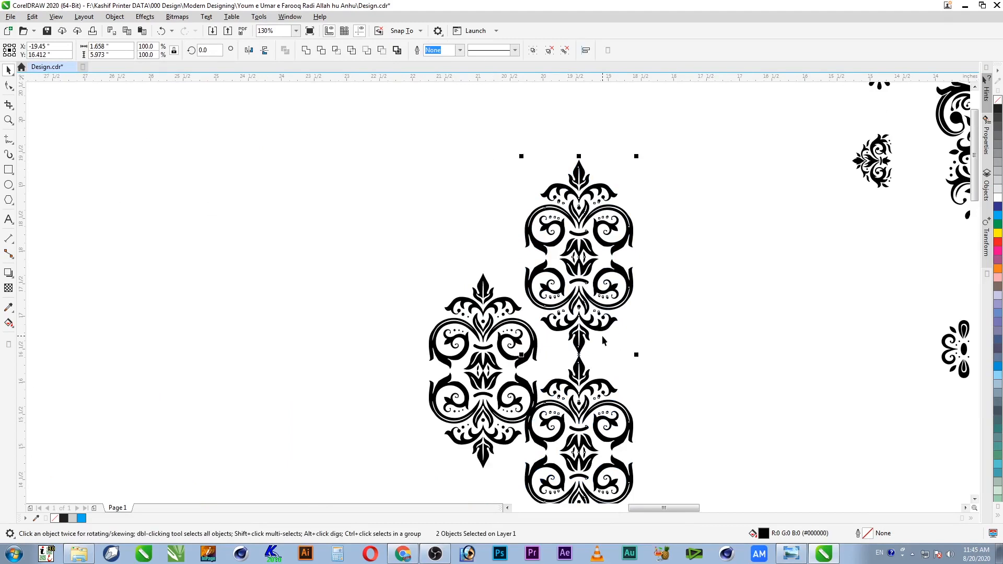
{"action": "key", "text": "ctrl+g"}
{"action": "left_click", "coordinate": [532, 342], "text": "shift"}
{"action": "key", "text": "e"}
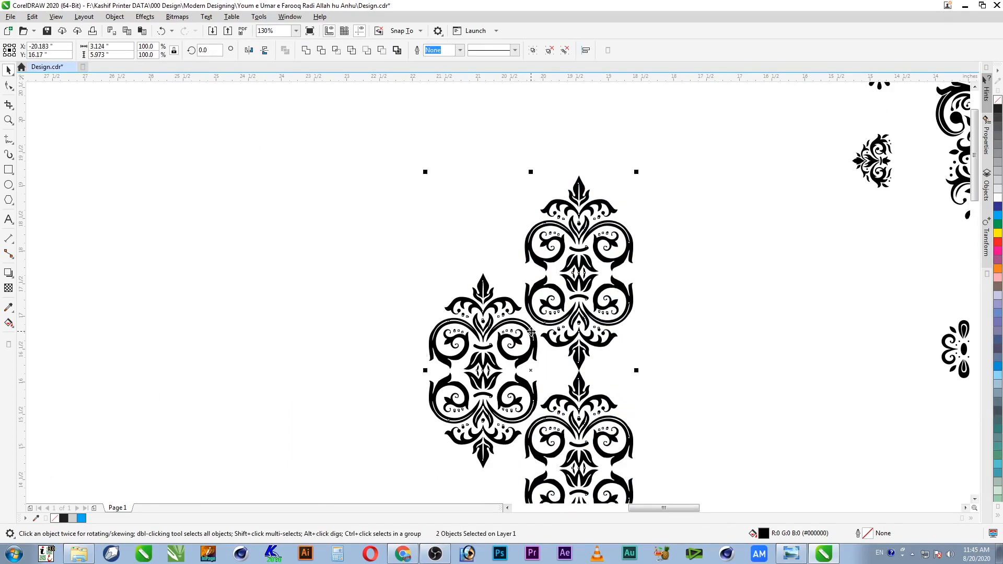
{"action": "left_click", "coordinate": [541, 349]}
Step: Select both ornament columns and drop an interlocking copy of them to the left
{"action": "scroll", "coordinate": [596, 368], "scroll_direction": "down", "scroll_amount": 2}
{"action": "key", "text": "z"}
{"action": "left_click_drag", "start_coordinate": [438, 293], "coordinate": [566, 359]}
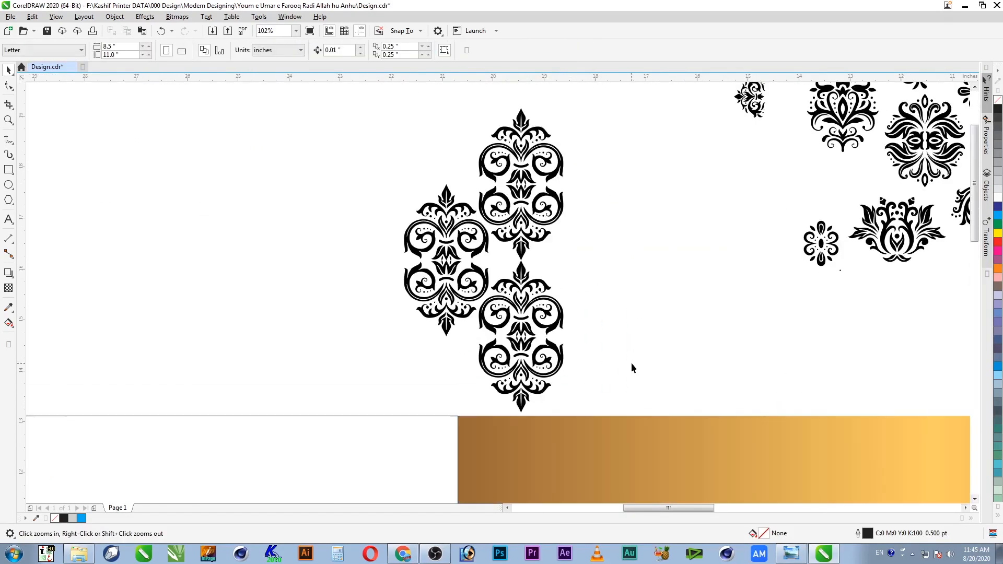
{"action": "key", "text": "space"}
{"action": "left_click", "coordinate": [547, 244]}
{"action": "left_click", "coordinate": [469, 244], "text": "shift"}
{"action": "left_click_drag", "start_coordinate": [529, 234], "coordinate": [362, 201]}
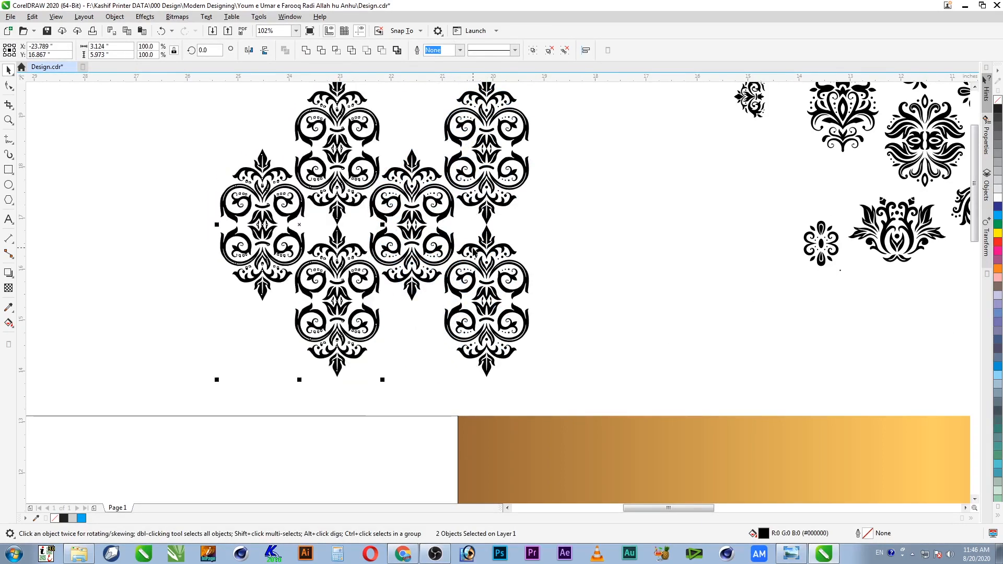
Step: Repeat the ornament-pair copy leftward with Ctrl+R, undoing one surplus copy
{"action": "scroll", "coordinate": [473, 255], "scroll_direction": "down", "scroll_amount": 2}
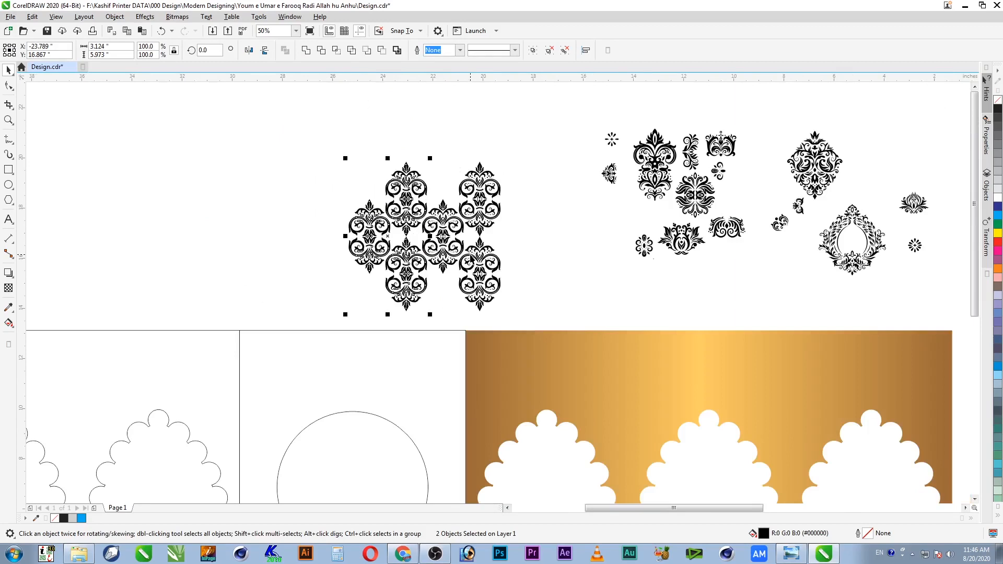
{"action": "key", "text": "ctrl+r"}
{"action": "key", "text": "ctrl+r"}
{"action": "key", "text": "ctrl+r"}
{"action": "key", "text": "ctrl+r"}
{"action": "key", "text": "ctrl+r"}
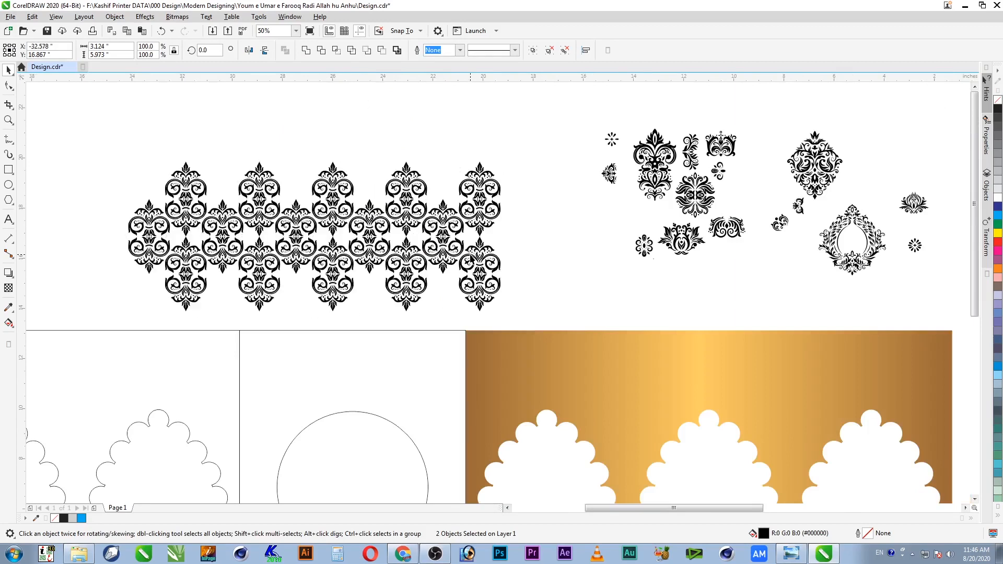
{"action": "scroll", "coordinate": [472, 258], "scroll_direction": "down", "scroll_amount": 2}
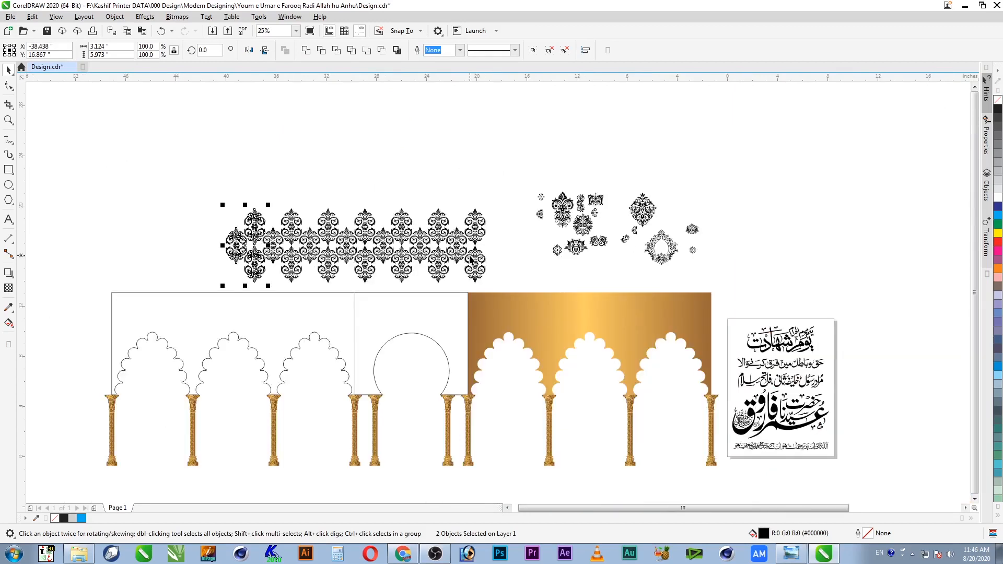
{"action": "key", "text": "ctrl+r"}
{"action": "key", "text": "ctrl+r"}
{"action": "key", "text": "ctrl+r"}
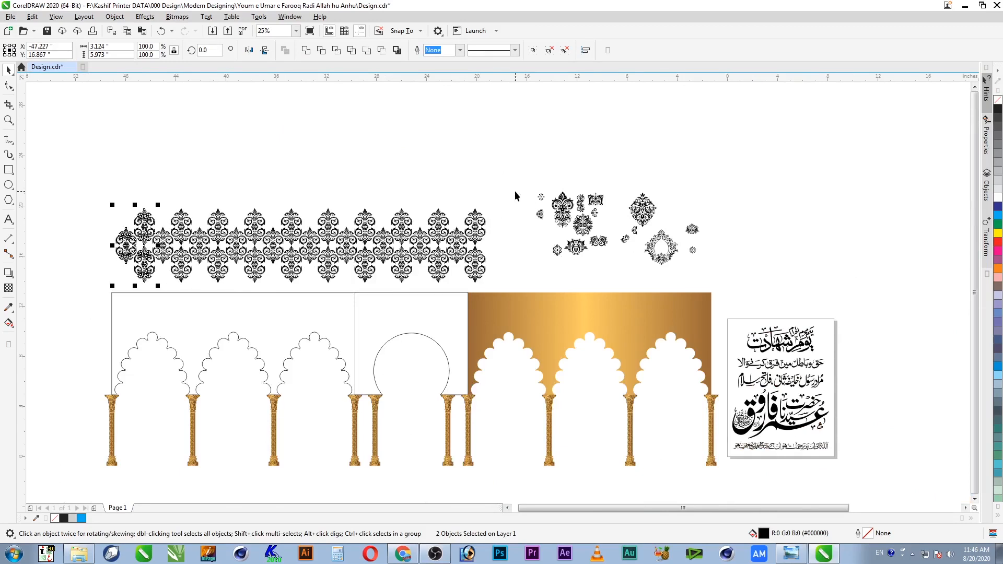
{"action": "left_click", "coordinate": [501, 202]}
{"action": "key", "text": "ctrl+z"}
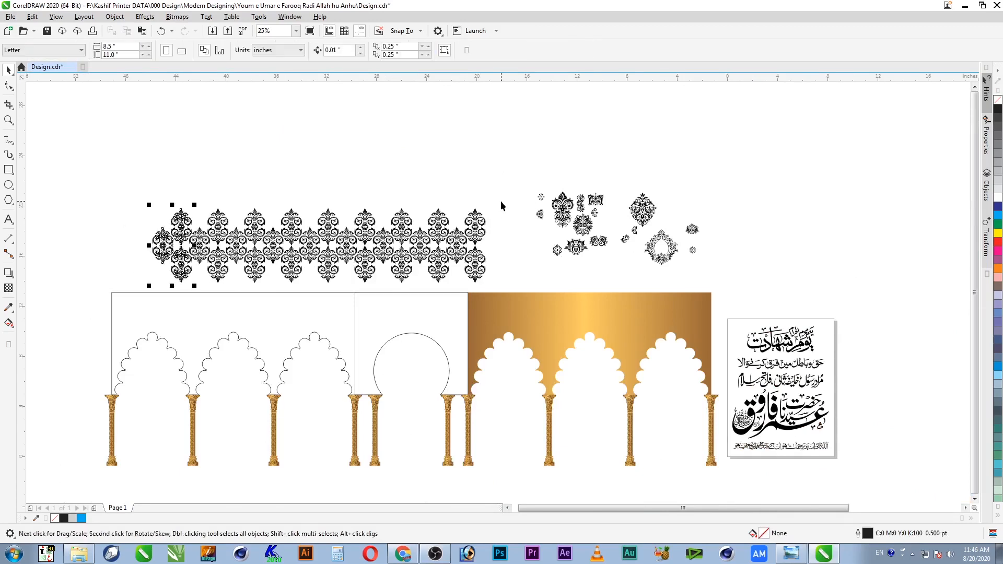
{"action": "key", "text": "ctrl+r"}
{"action": "key", "text": "ctrl+r"}
{"action": "key", "text": "ctrl+r"}
{"action": "key", "text": "ctrl+r"}
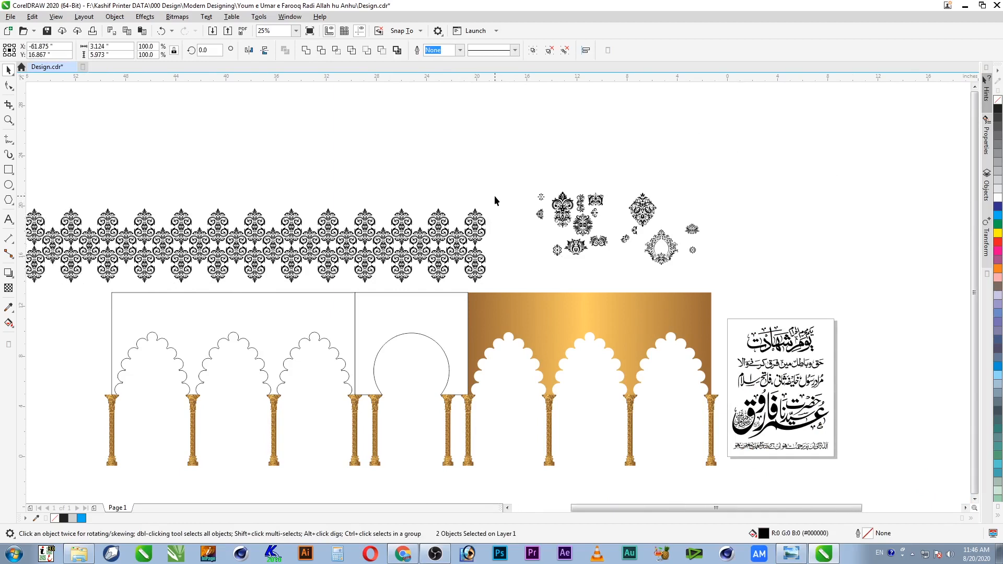
Step: Marquee-select every motif in the 44.14-inch border and zoom into its right part
{"action": "left_click_drag", "start_coordinate": [497, 193], "coordinate": [121, 293]}
{"action": "left_click_drag", "start_coordinate": [54, 327], "coordinate": [98, 299]}
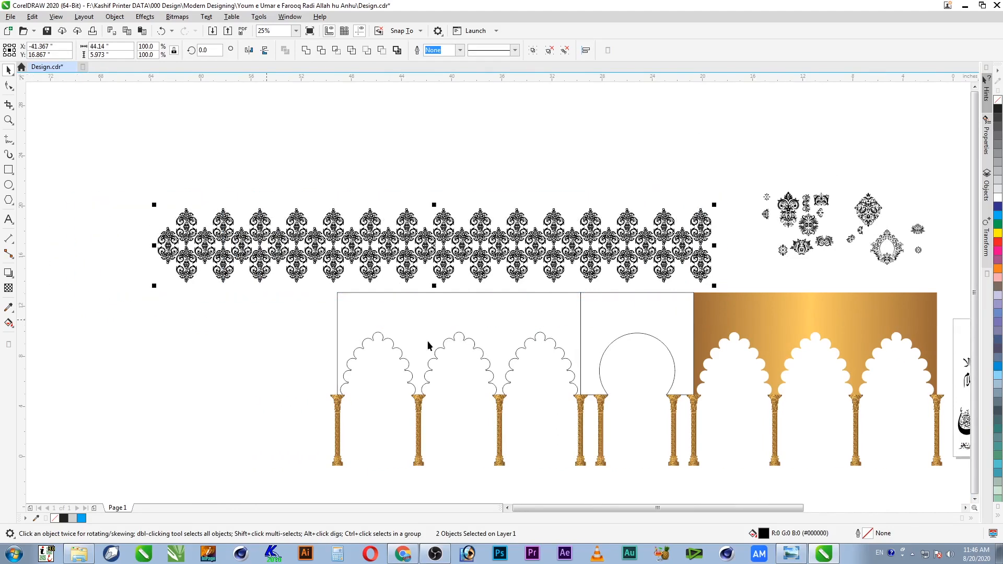
{"action": "key", "text": "z"}
{"action": "left_click_drag", "start_coordinate": [730, 185], "coordinate": [506, 307]}
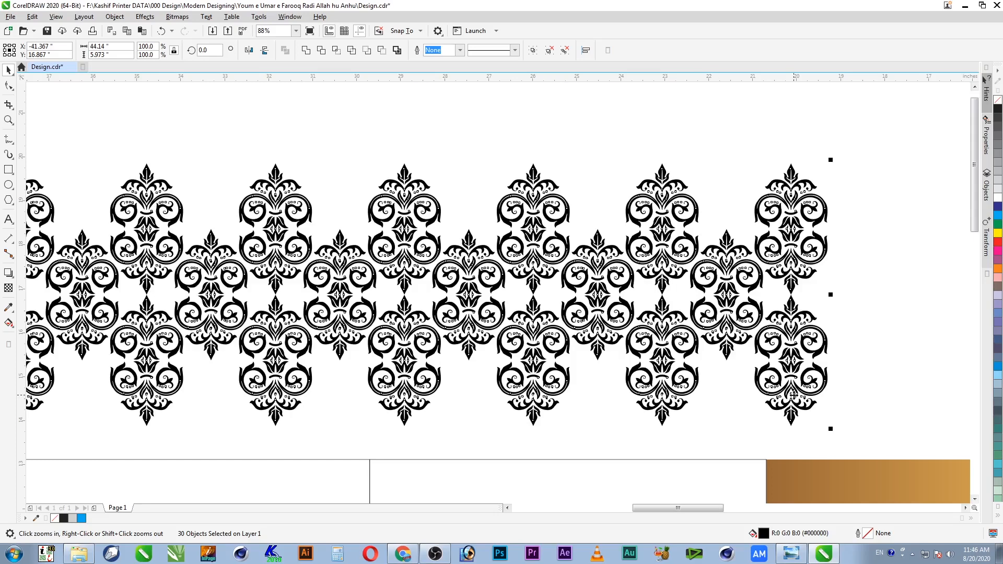
Step: Group the 30 border motifs and trial a stacked copy, discarding the misplaced attempts
{"action": "key", "text": "ctrl+g"}
{"action": "left_click_drag", "start_coordinate": [792, 420], "coordinate": [647, 264]}
{"action": "right_click", "coordinate": [729, 221]}
{"action": "key", "text": "F2"}
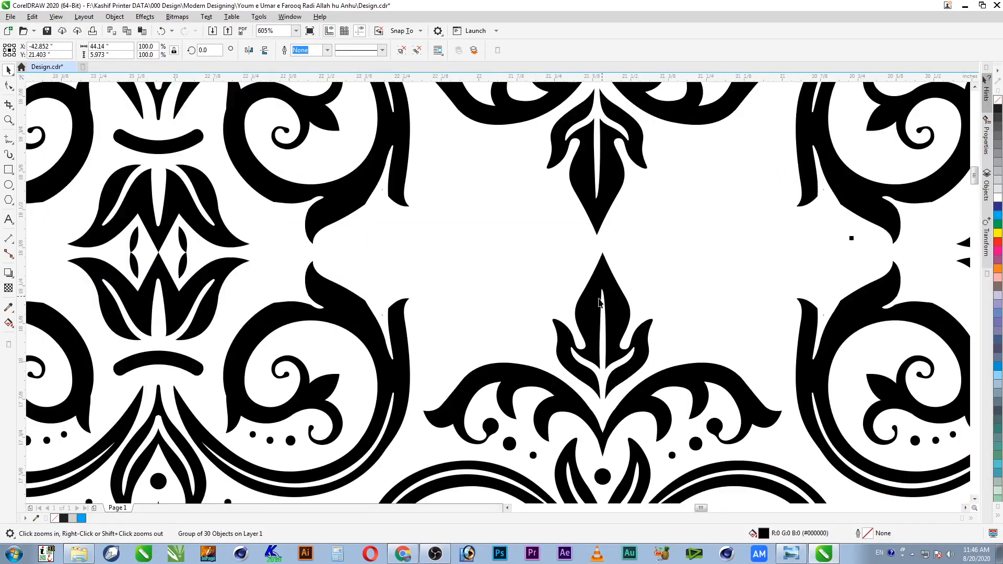
{"action": "key", "text": "Delete"}
{"action": "key", "text": "F4"}
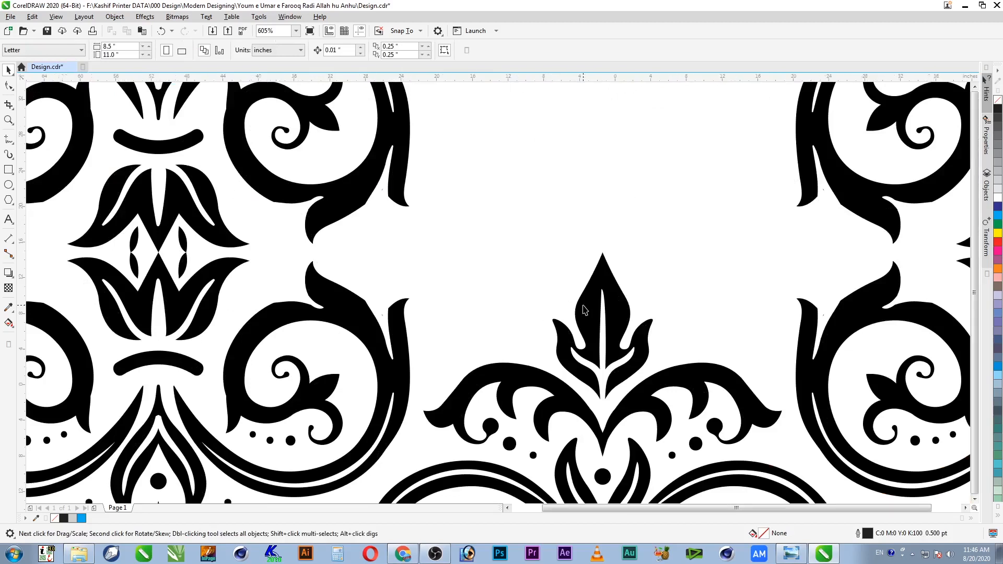
{"action": "mouse_move", "coordinate": [420, 214]}
{"action": "left_mouse_down"}
{"action": "mouse_move", "coordinate": [423, 251]}
{"action": "mouse_move", "coordinate": [447, 264]}
{"action": "left_mouse_up"}
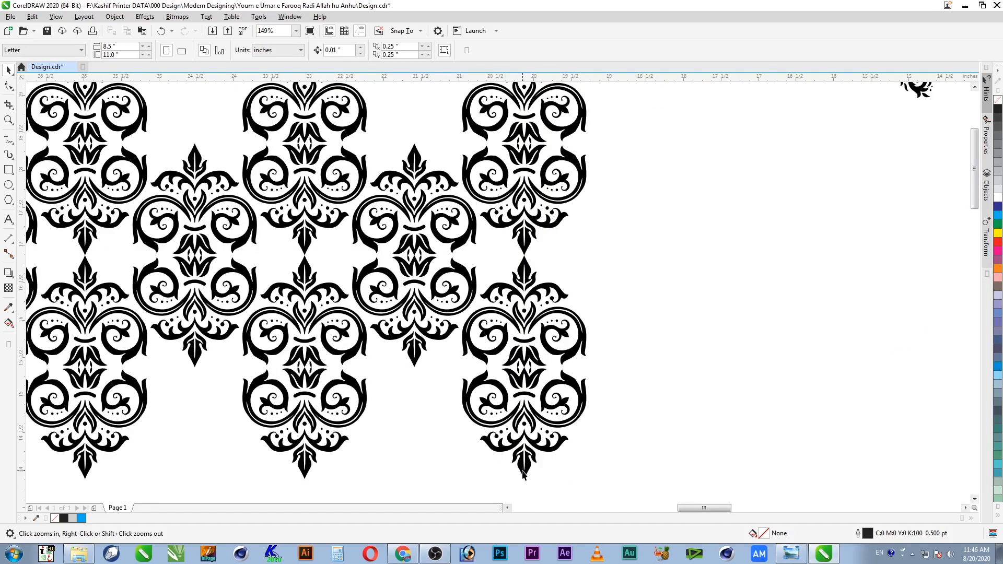
{"action": "key", "text": "space"}
{"action": "left_click_drag", "start_coordinate": [525, 478], "coordinate": [413, 139]}
{"action": "key", "text": "ctrl+z"}
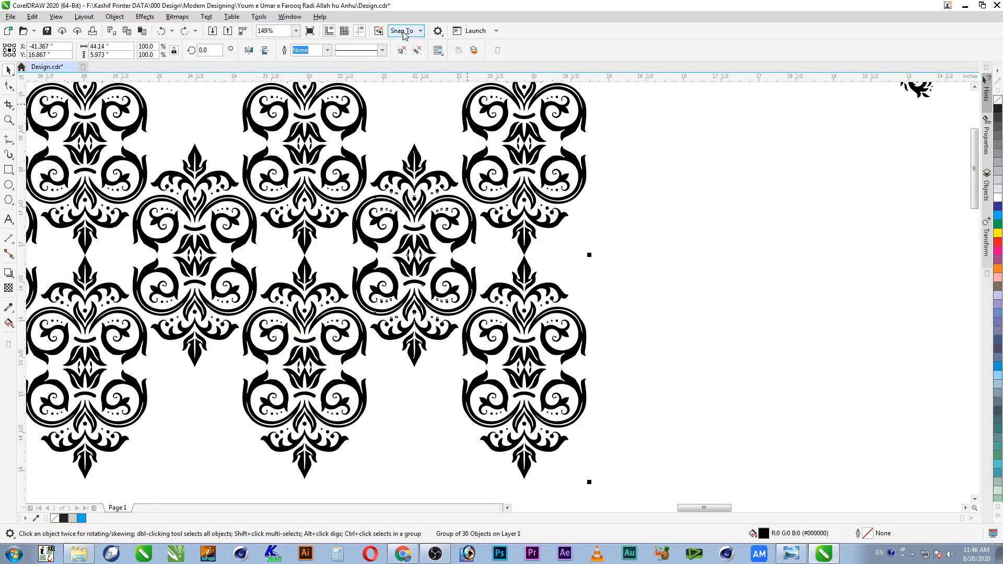
Step: Turn on Snap To Objects and stack a border copy above, snapped to a motif tip
{"action": "left_click", "coordinate": [420, 31]}
{"action": "left_click", "coordinate": [397, 89]}
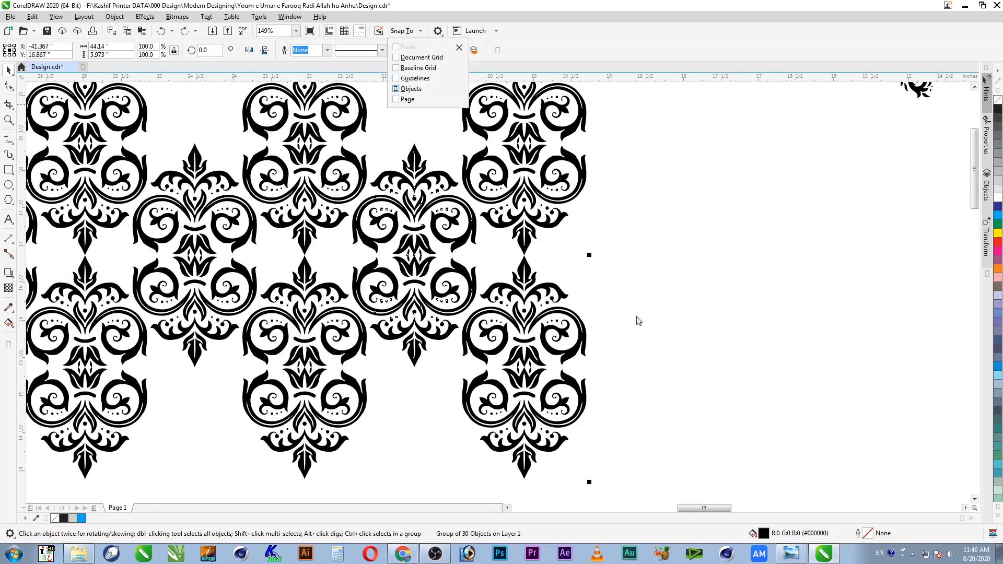
{"action": "left_click", "coordinate": [525, 479]}
{"action": "mouse_move", "coordinate": [525, 479]}
{"action": "left_mouse_down"}
{"action": "mouse_move", "coordinate": [470, 366]}
{"action": "mouse_move", "coordinate": [416, 146]}
{"action": "left_mouse_up"}
Step: Stack another copy of the border group above the pattern as a further interlocking row
{"action": "scroll", "coordinate": [480, 185], "scroll_direction": "down", "scroll_amount": 2}
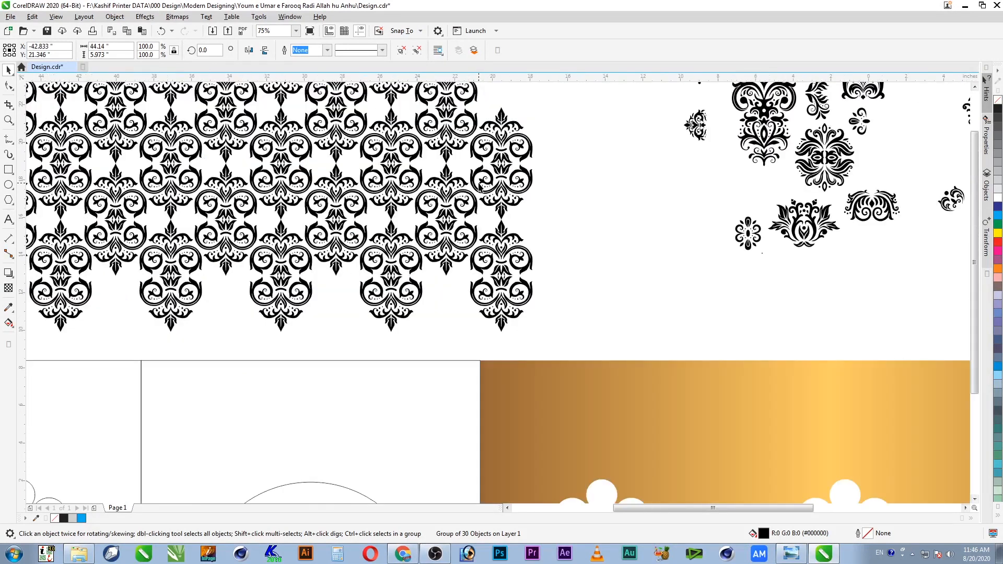
{"action": "scroll", "coordinate": [479, 186], "scroll_direction": "down", "scroll_amount": 1}
{"action": "key", "text": "F4"}
{"action": "key", "text": "F2"}
{"action": "left_click_drag", "start_coordinate": [479, 158], "coordinate": [31, 288]}
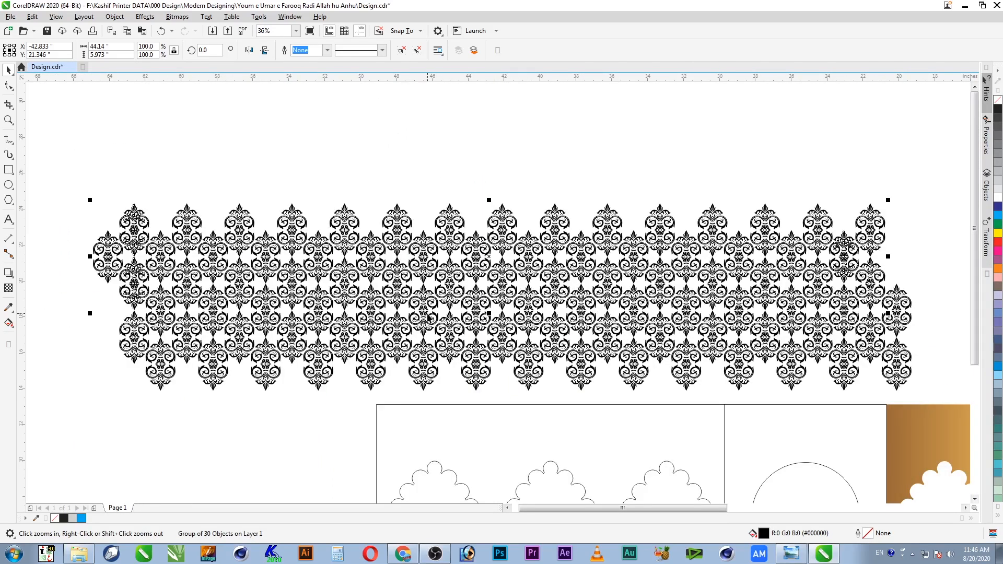
{"action": "left_click_drag", "start_coordinate": [428, 317], "coordinate": [401, 237]}
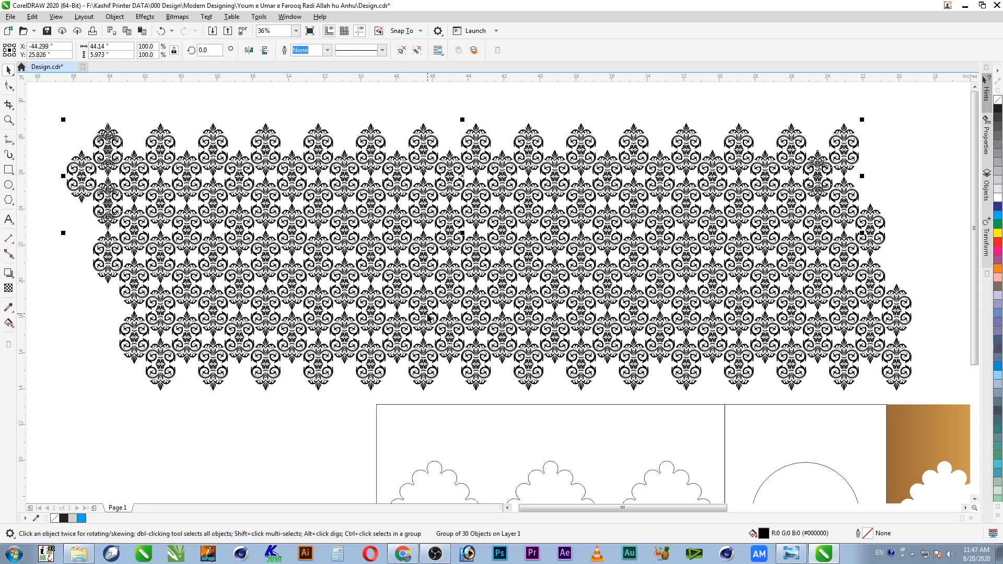
Step: Bring the small rosette beside the damask panel's right end and shrink it to 72.2%
{"action": "left_click", "coordinate": [896, 104]}
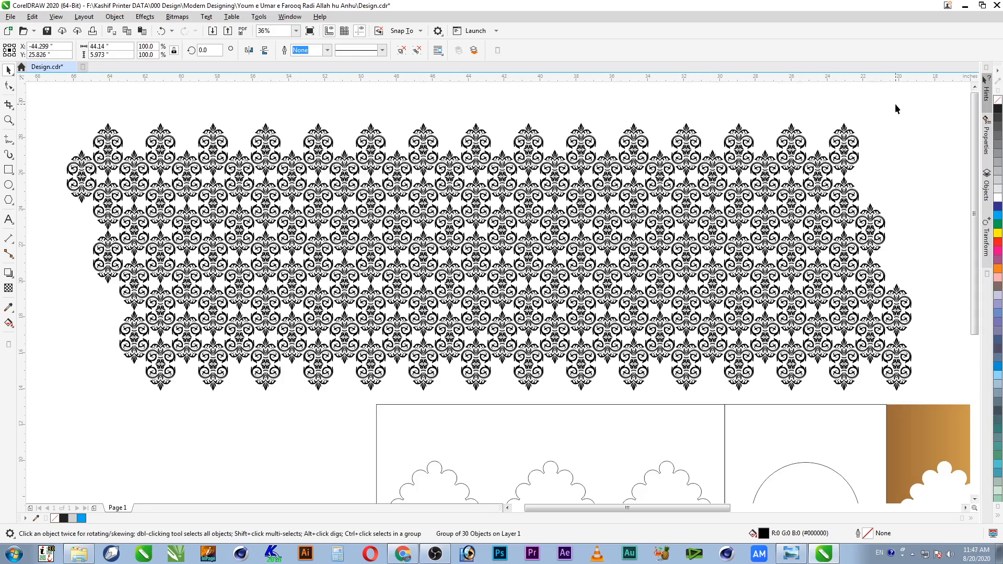
{"action": "left_click_drag", "start_coordinate": [930, 101], "coordinate": [92, 437]}
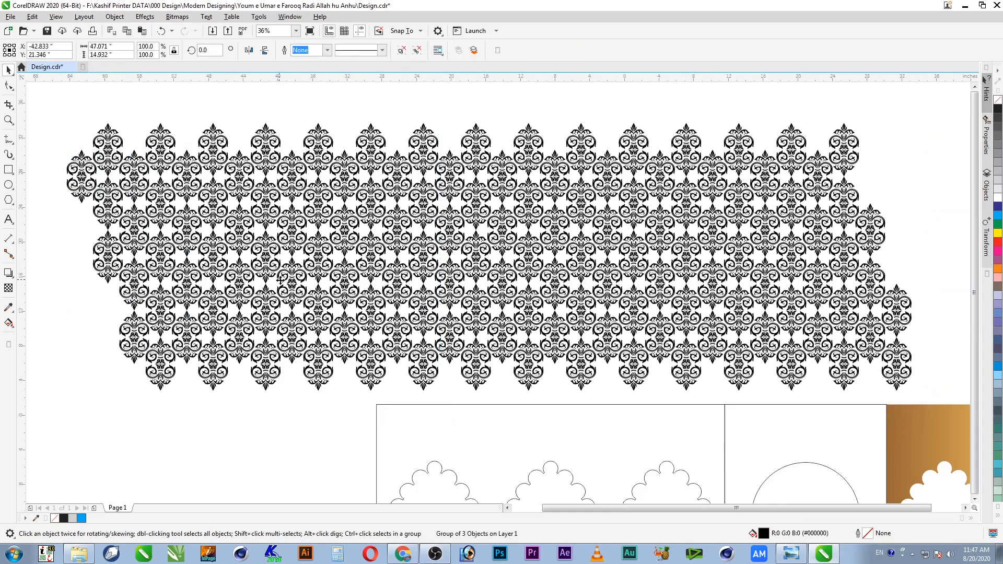
{"action": "scroll", "coordinate": [429, 207], "scroll_direction": "down", "scroll_amount": 2}
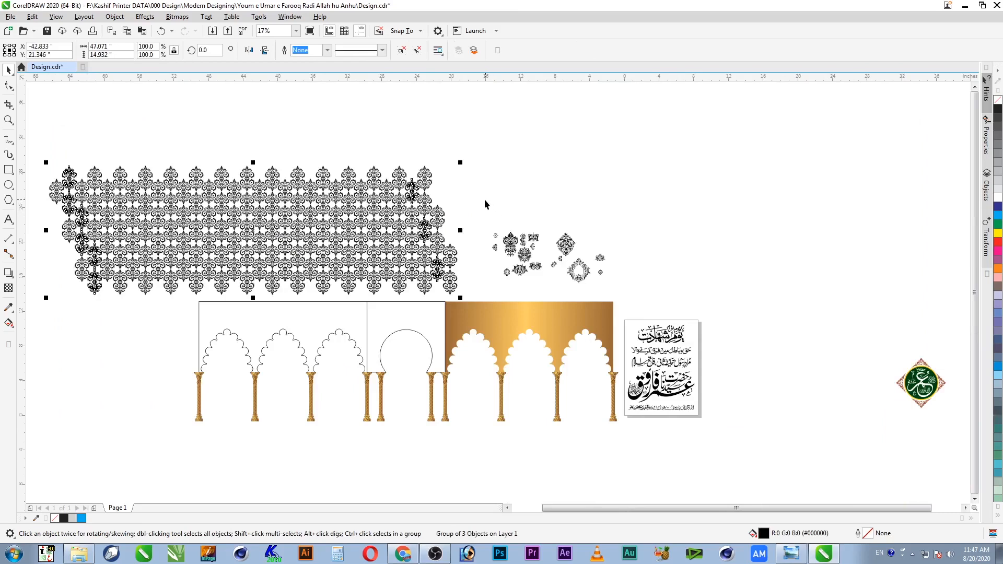
{"action": "left_click", "coordinate": [480, 217]}
{"action": "key", "text": "F2"}
{"action": "left_click_drag", "start_coordinate": [343, 173], "coordinate": [470, 301]}
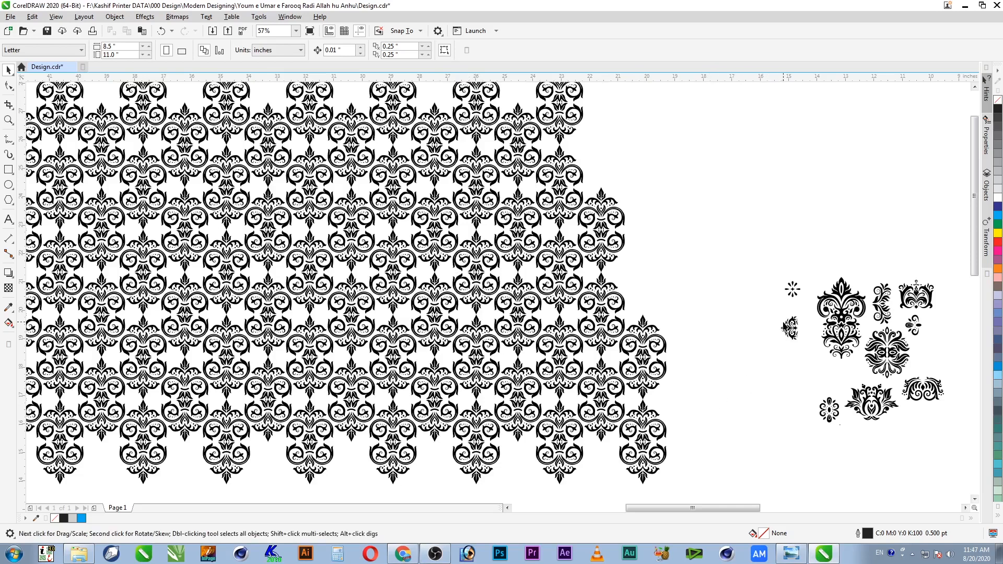
{"action": "left_click_drag", "start_coordinate": [836, 425], "coordinate": [489, 426]}
{"action": "key", "text": "z"}
{"action": "left_click_drag", "start_coordinate": [852, 385], "coordinate": [430, 315]}
{"action": "key", "text": "F4"}
{"action": "key", "text": "z"}
{"action": "left_click_drag", "start_coordinate": [465, 263], "coordinate": [34, 288]}
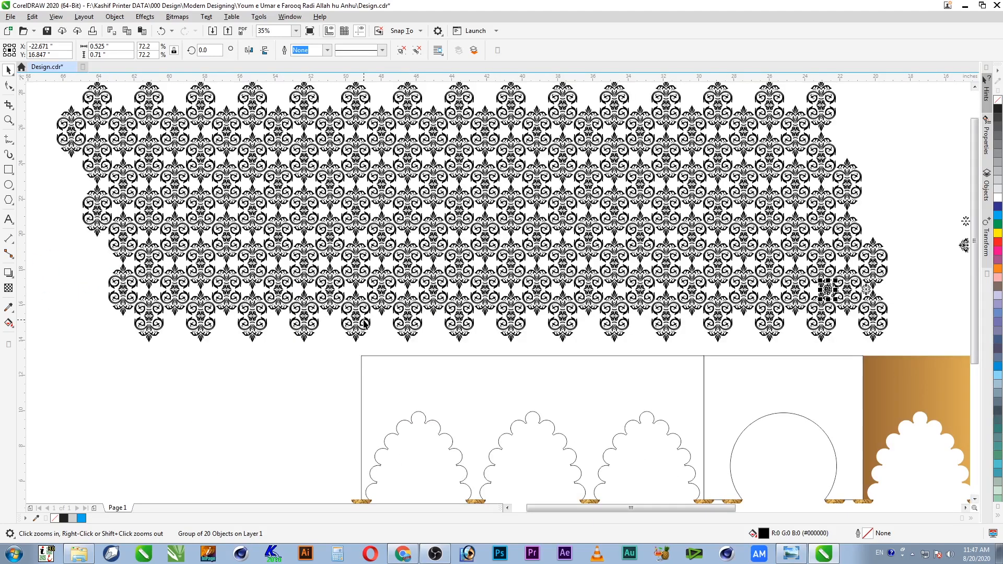
{"action": "key", "text": "ctrl+z"}
Step: Set the rosette into a gap, group it with the second rosette, and copy the pair into the next gap
{"action": "left_click", "coordinate": [911, 304]}
{"action": "key", "text": "F2"}
{"action": "left_click_drag", "start_coordinate": [911, 262], "coordinate": [684, 321]}
{"action": "left_click_drag", "start_coordinate": [794, 296], "coordinate": [629, 287]}
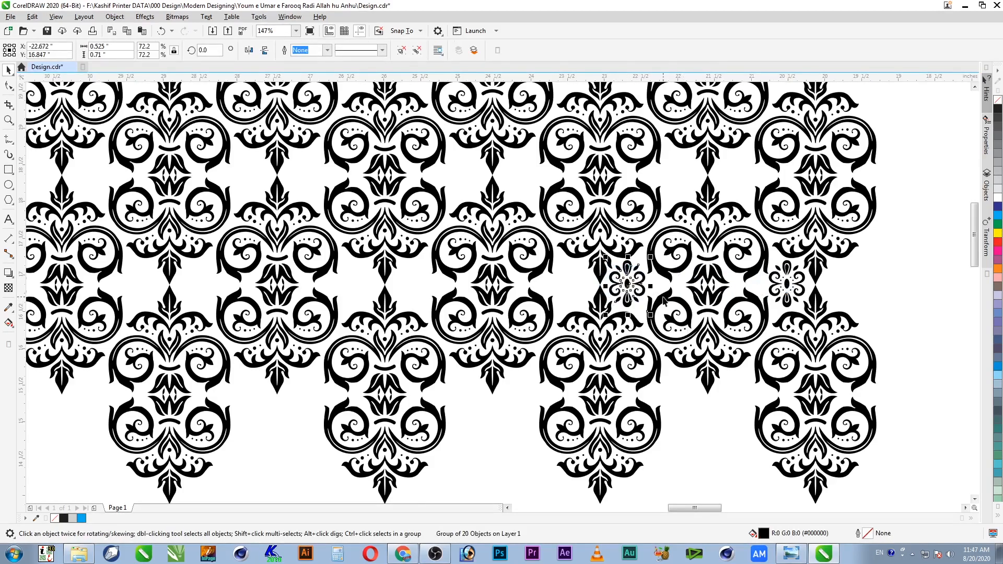
{"action": "left_click", "coordinate": [787, 286], "text": "shift"}
{"action": "key", "text": "ctrl+g"}
{"action": "left_click_drag", "start_coordinate": [785, 286], "coordinate": [574, 281]}
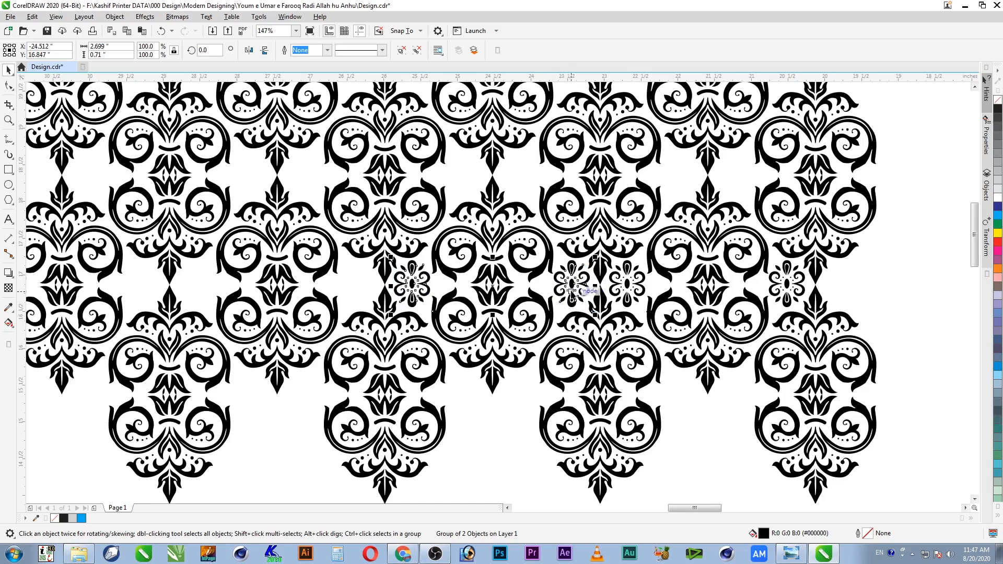
Step: Repeat the rosette-pair copy leftward with Ctrl+R across the whole lower band
{"action": "key", "text": "ctrl+r"}
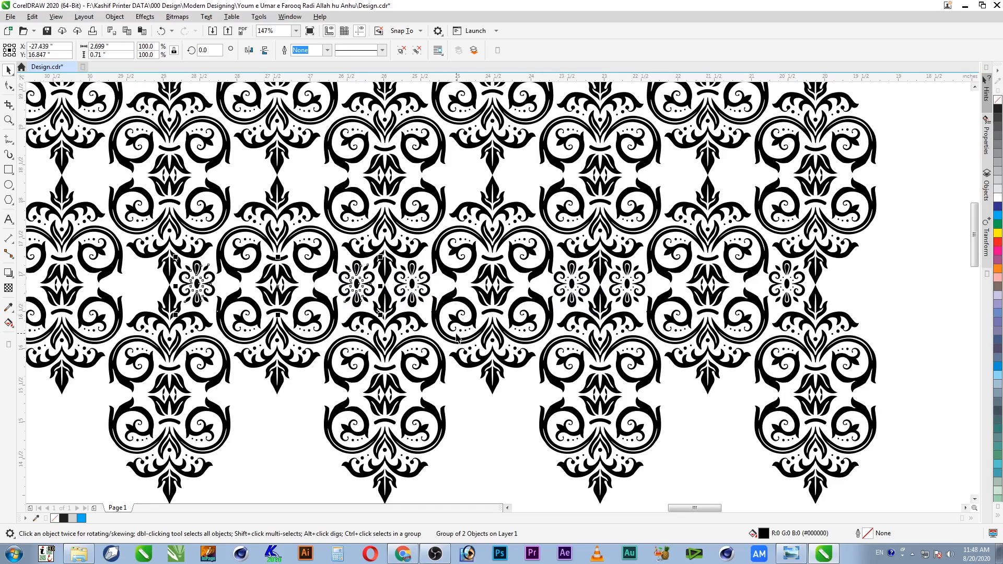
{"action": "key", "text": "ctrl+r"}
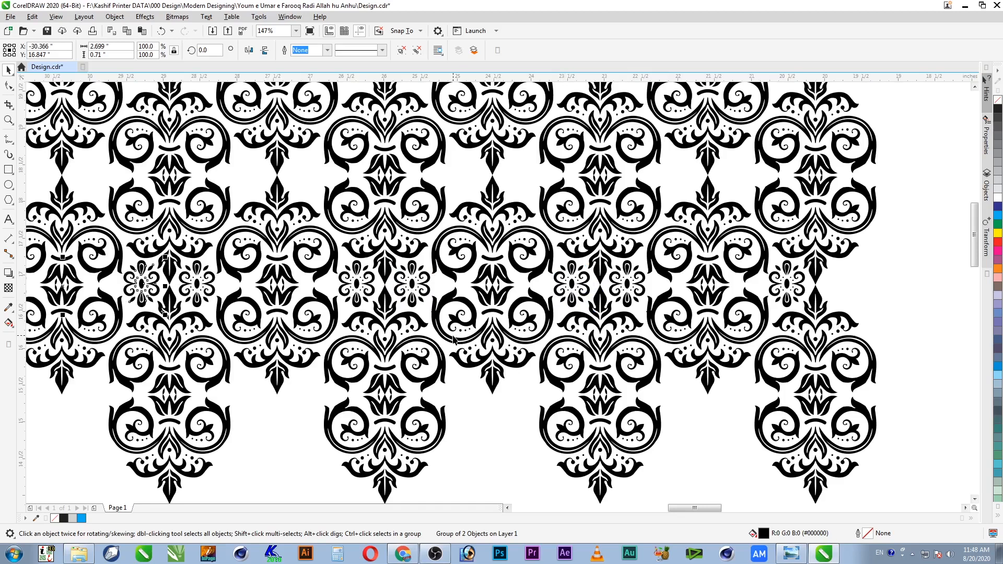
{"action": "key", "text": "F4"}
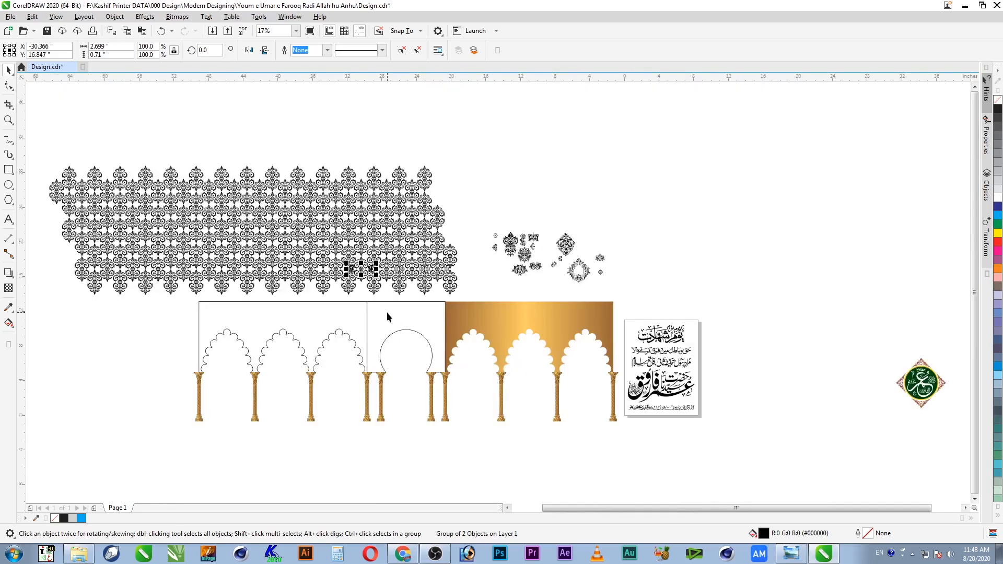
{"action": "key", "text": "F2"}
{"action": "left_click_drag", "start_coordinate": [417, 238], "coordinate": [122, 291]}
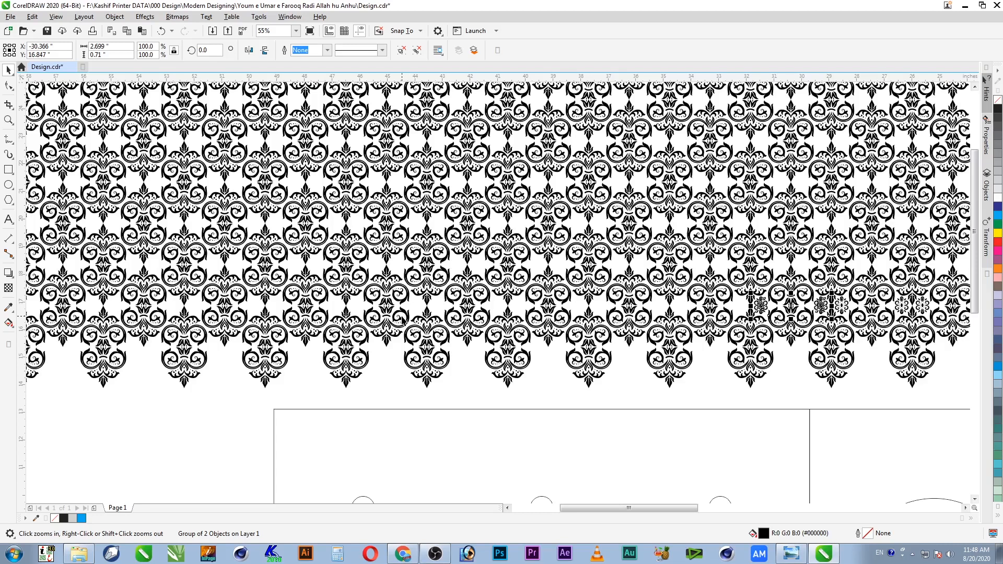
{"action": "key", "text": "ctrl+r"}
{"action": "key", "text": "ctrl+r"}
{"action": "key", "text": "ctrl+r"}
{"action": "key", "text": "ctrl+r"}
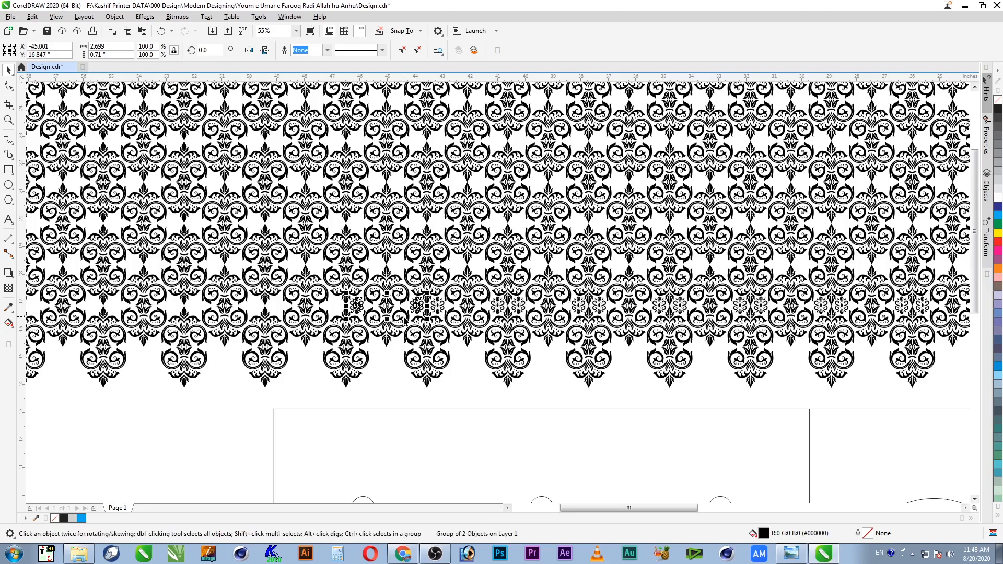
{"action": "key", "text": "ctrl+r"}
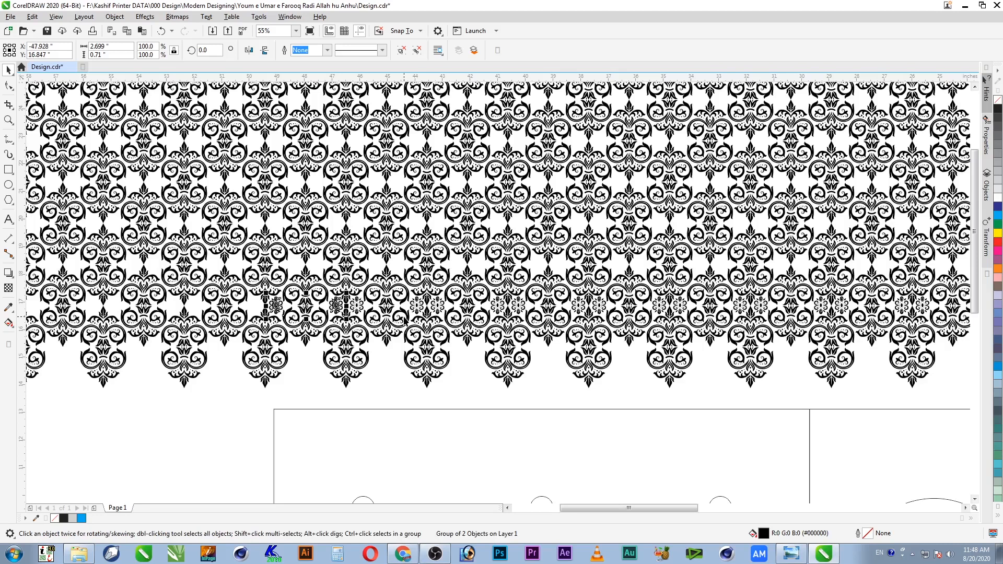
{"action": "key", "text": "ctrl+r"}
{"action": "key", "text": "ctrl+r"}
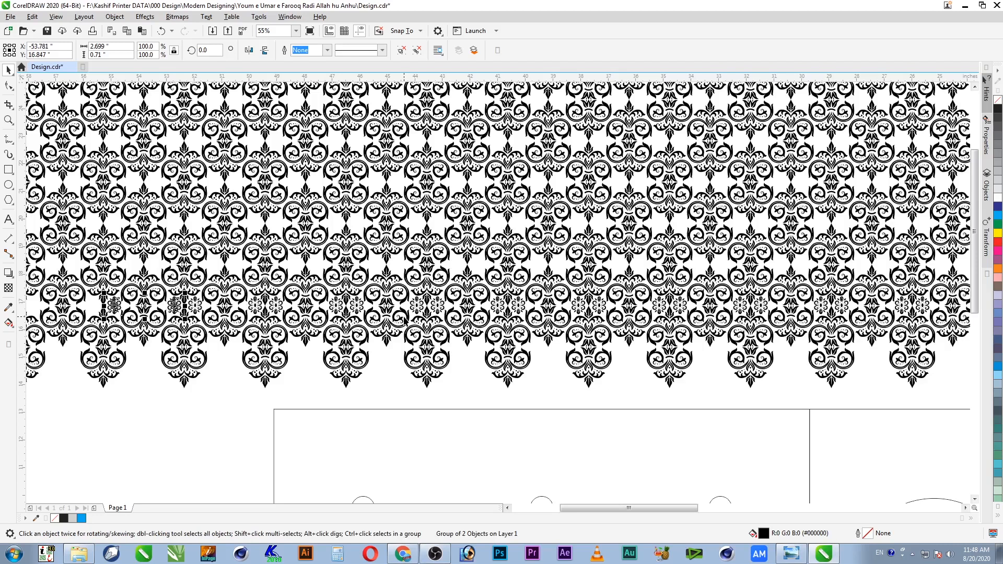
{"action": "key", "text": "ctrl+r"}
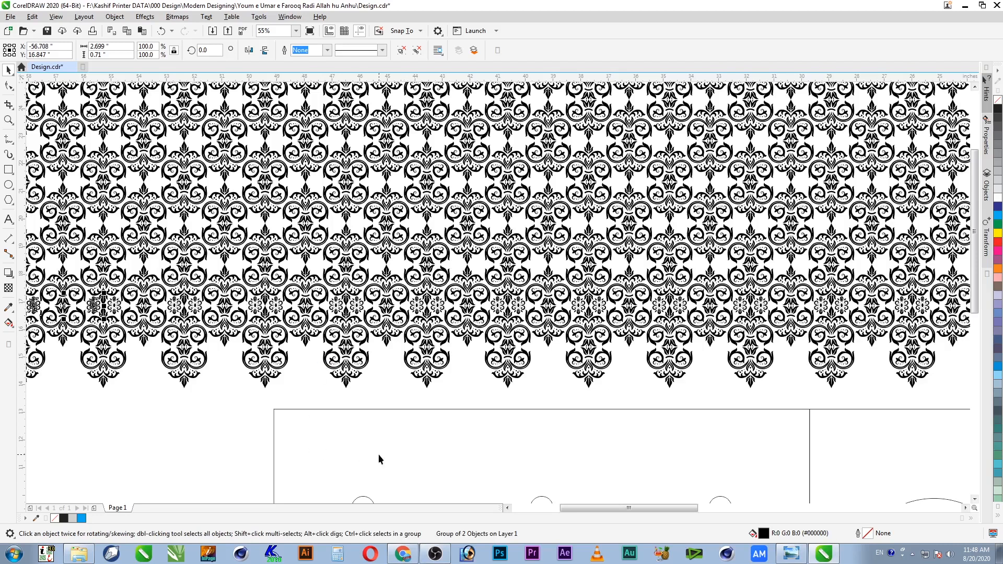
{"action": "left_click", "coordinate": [507, 508]}
{"action": "left_click", "coordinate": [508, 509]}
{"action": "key", "text": "ctrl+r"}
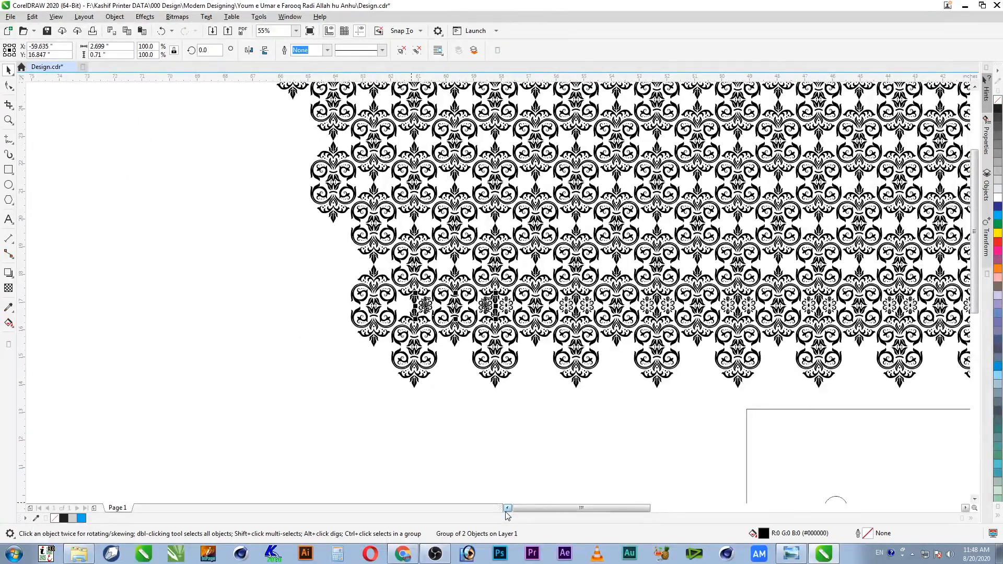
{"action": "key", "text": "ctrl+r"}
Step: Deselect and frame the ornament band together with the arches
{"action": "left_click", "coordinate": [436, 479]}
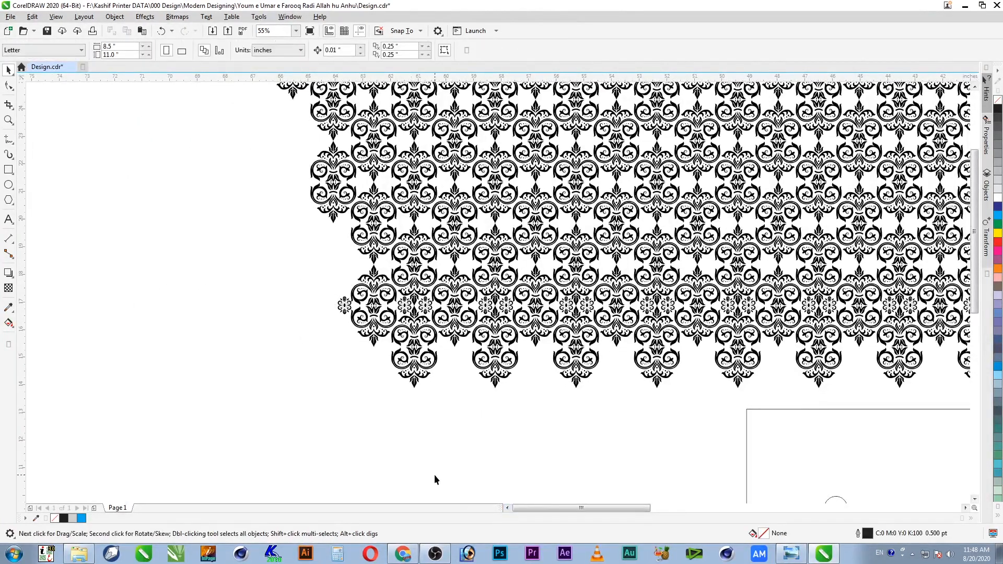
{"action": "scroll", "coordinate": [470, 404], "scroll_direction": "down", "scroll_amount": 2}
{"action": "key", "text": "F2"}
{"action": "left_click_drag", "start_coordinate": [347, 291], "coordinate": [894, 450]}
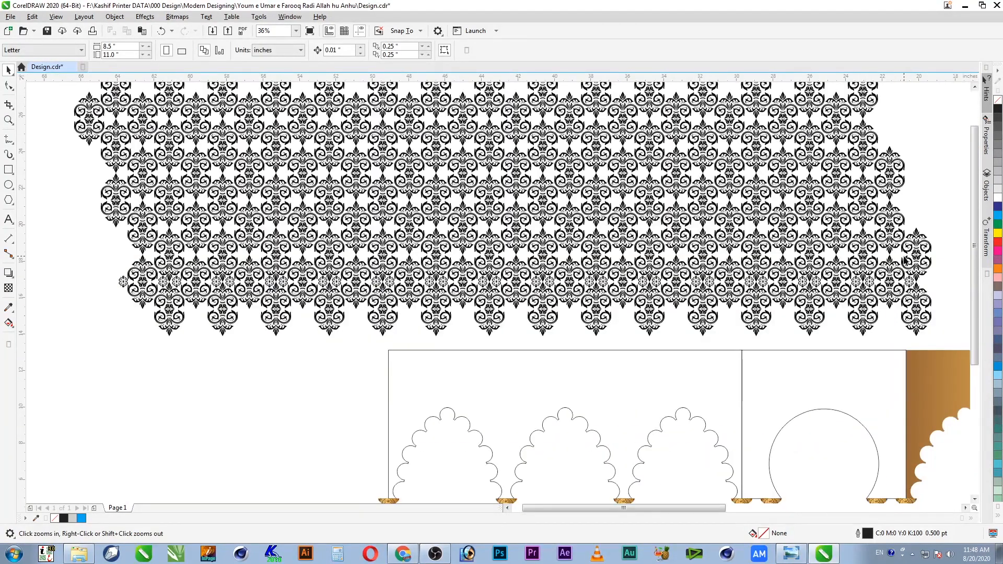
Step: Fill the row of 15 small ornaments red and group them
{"action": "left_click_drag", "start_coordinate": [108, 267], "coordinate": [917, 313]}
{"action": "left_click", "coordinate": [998, 242]}
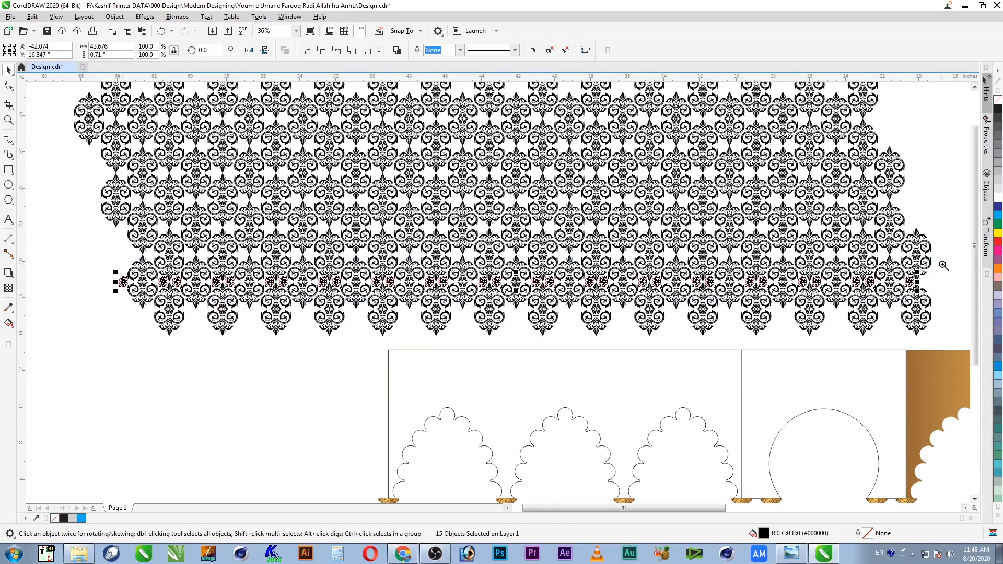
{"action": "key", "text": "F2"}
{"action": "left_click_drag", "start_coordinate": [940, 264], "coordinate": [826, 318]}
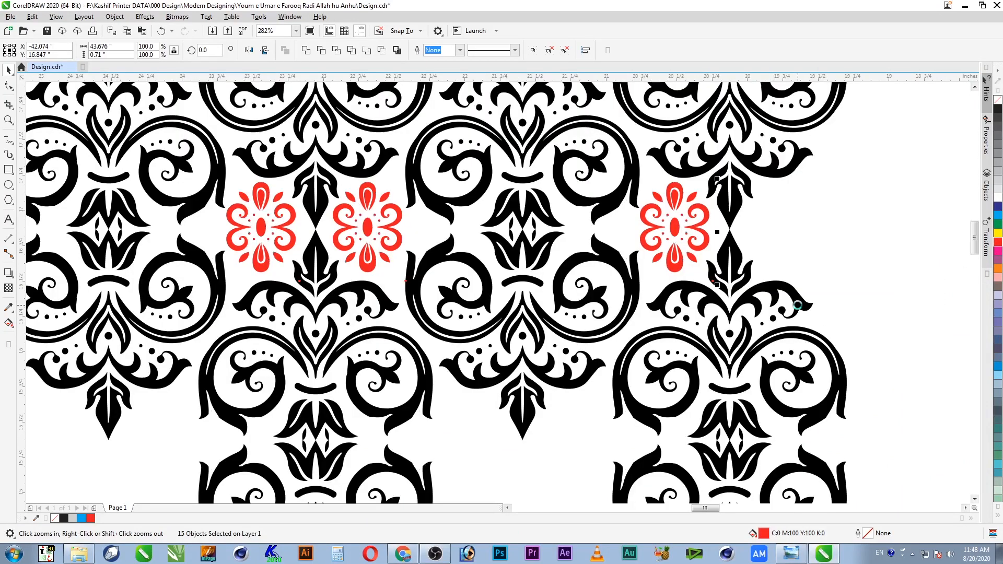
{"action": "key", "text": "ctrl+g"}
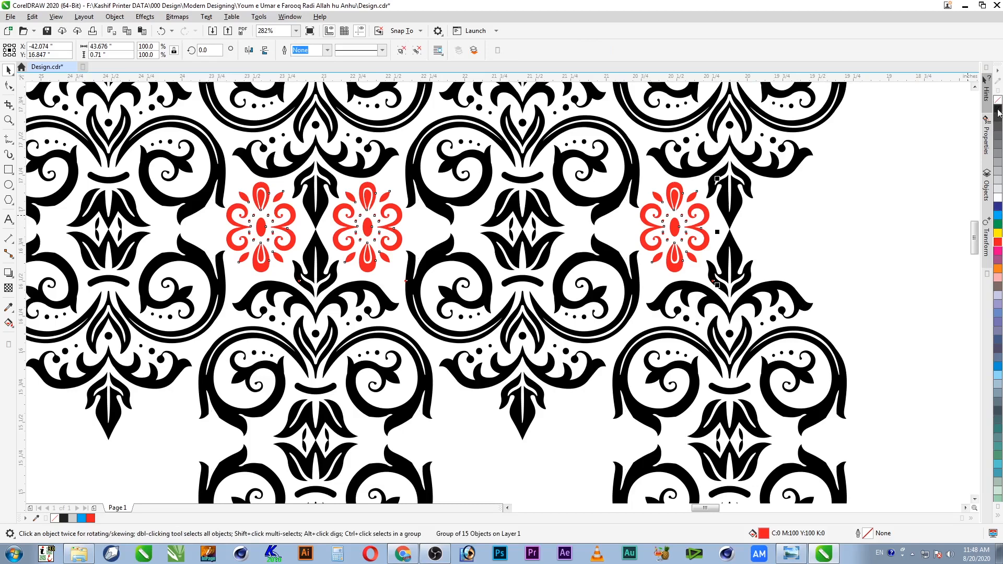
Step: Drop a copy of the red ornament row up-left into the gap row above
{"action": "key", "text": "F4"}
{"action": "key", "text": "F2"}
{"action": "left_click_drag", "start_coordinate": [485, 218], "coordinate": [340, 294]}
{"action": "key", "text": "space"}
{"action": "left_click_drag", "start_coordinate": [678, 360], "coordinate": [610, 293]}
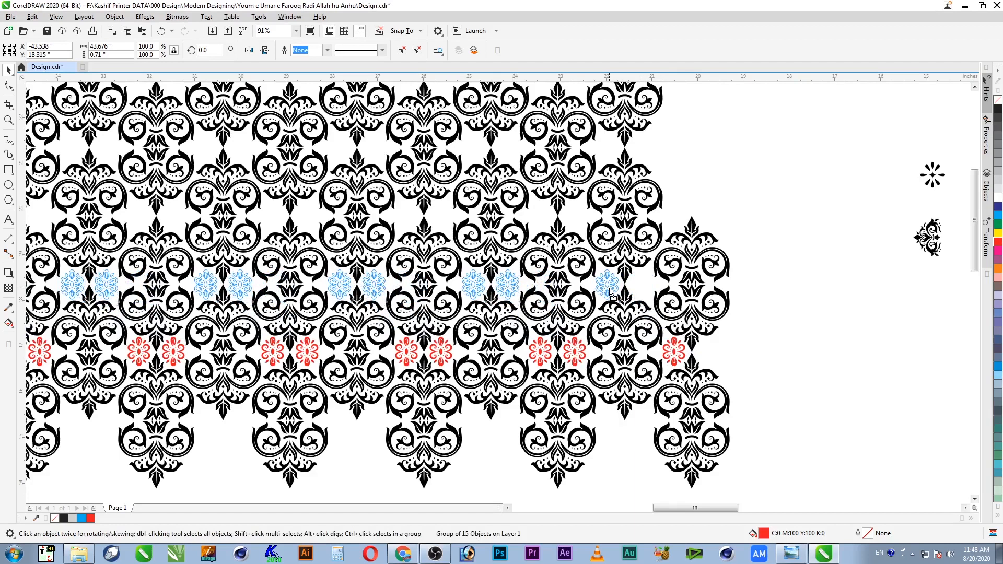
{"action": "key", "text": "z"}
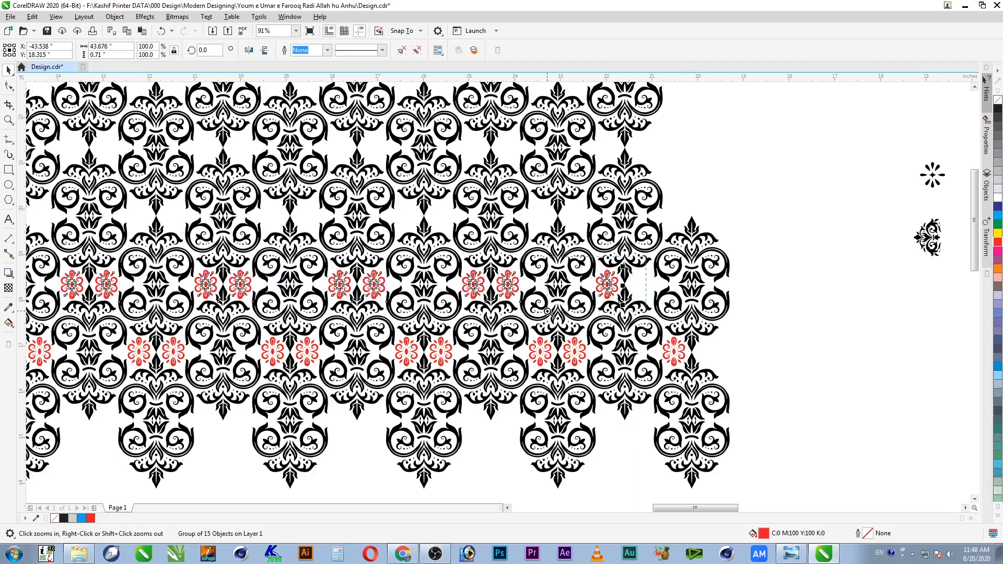
{"action": "left_click", "coordinate": [499, 293]}
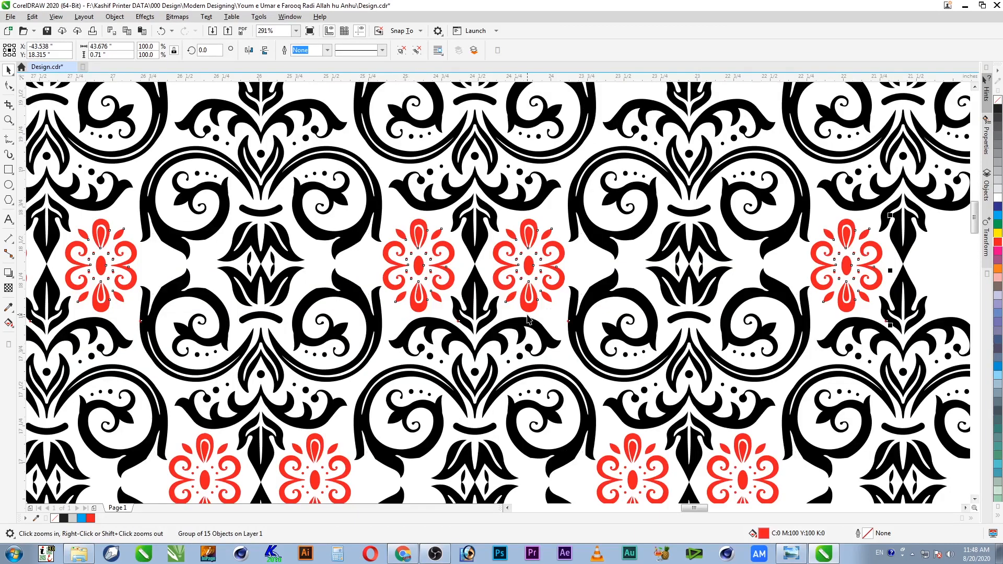
{"action": "key", "text": "space"}
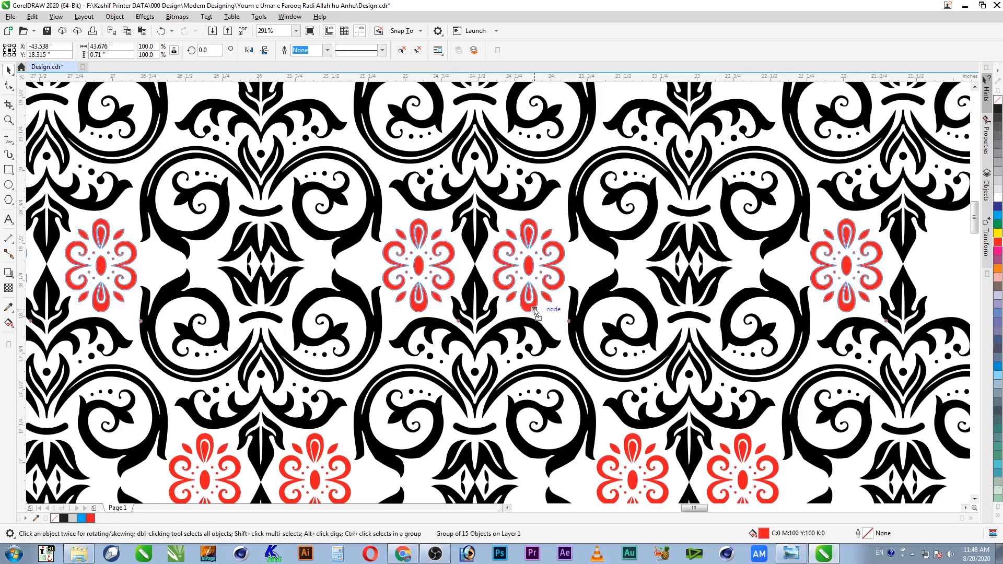
{"action": "scroll", "coordinate": [579, 320], "scroll_direction": "down", "scroll_amount": 3}
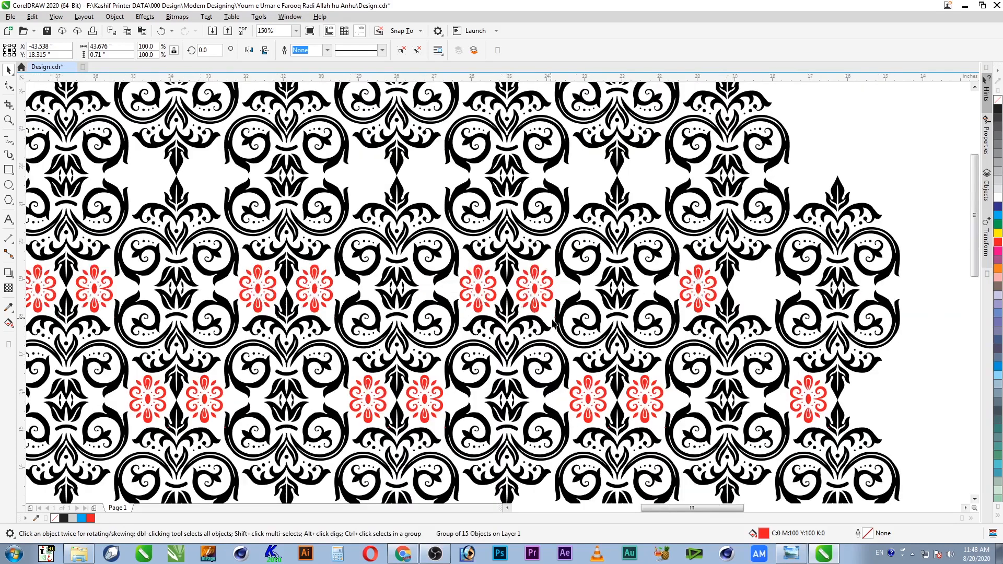
{"action": "key", "text": "F2"}
{"action": "left_click_drag", "start_coordinate": [222, 155], "coordinate": [853, 286]}
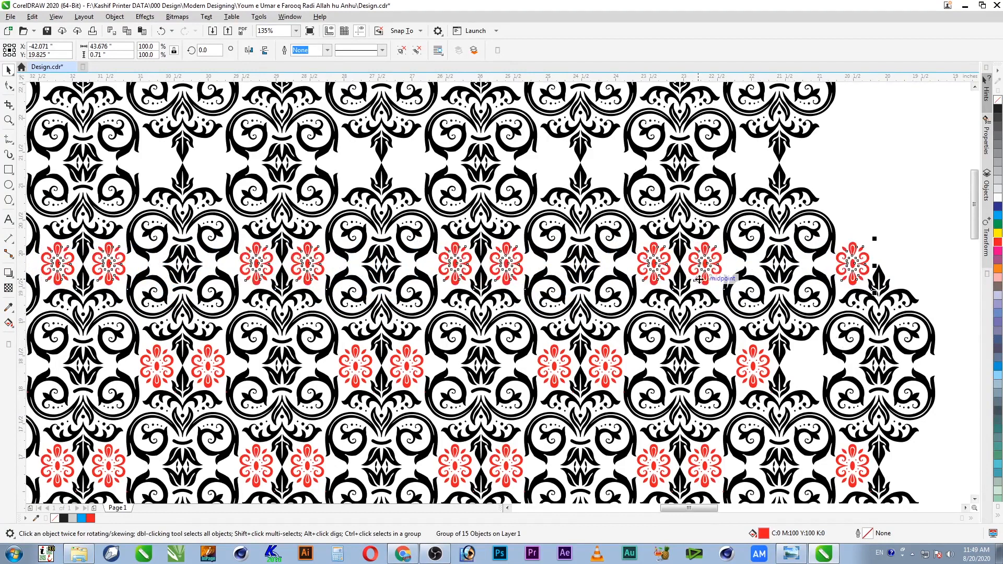
Step: Copy the red flower row into the next gap row, then repeat it twice higher with Ctrl+D
{"action": "left_click_drag", "start_coordinate": [855, 284], "coordinate": [757, 187]}
{"action": "scroll", "coordinate": [763, 291], "scroll_direction": "down", "scroll_amount": 2}
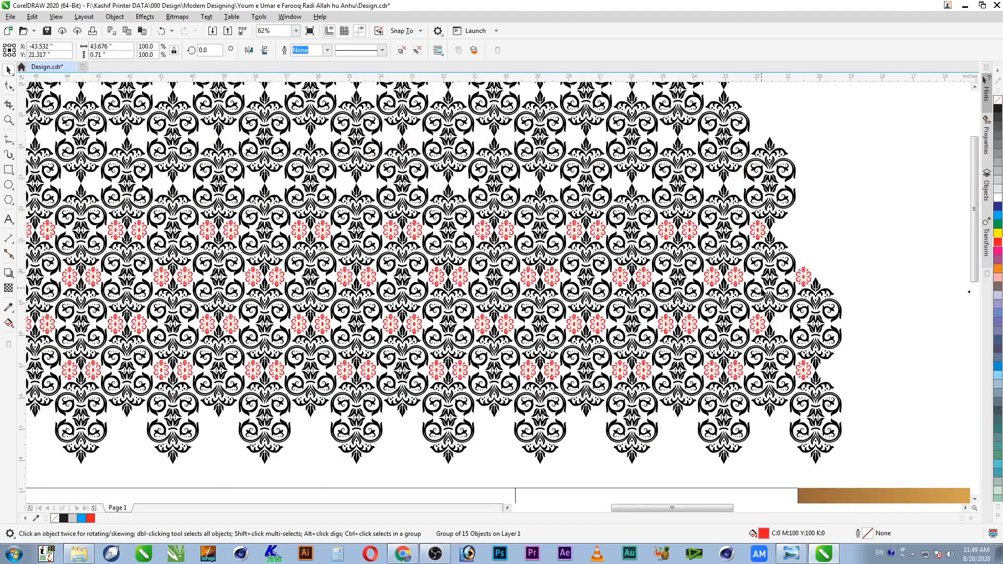
{"action": "scroll", "coordinate": [763, 292], "scroll_direction": "down", "scroll_amount": 2}
{"action": "left_click_drag", "start_coordinate": [536, 185], "coordinate": [425, 103]}
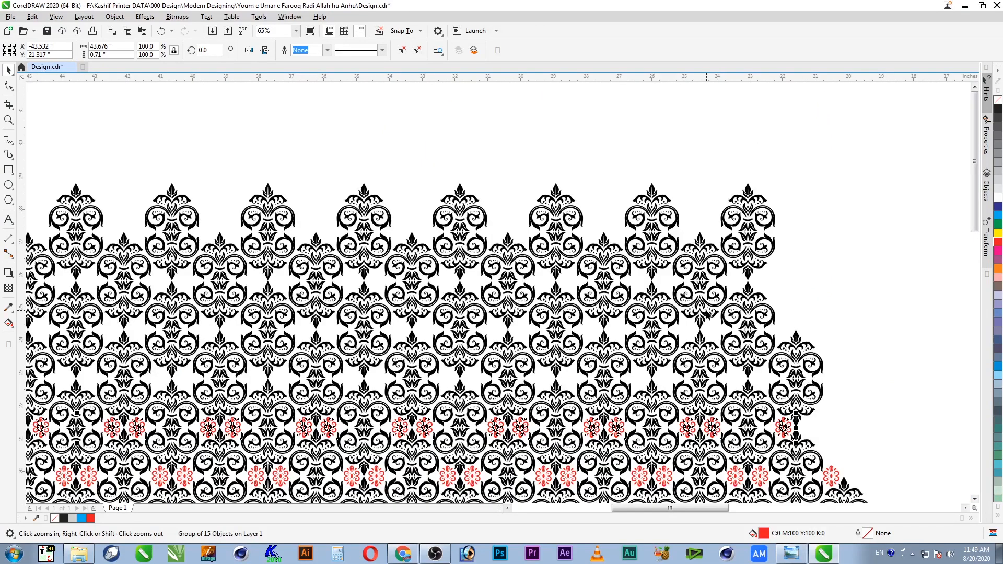
{"action": "key", "text": "ctrl+d"}
{"action": "key", "text": "ctrl+d"}
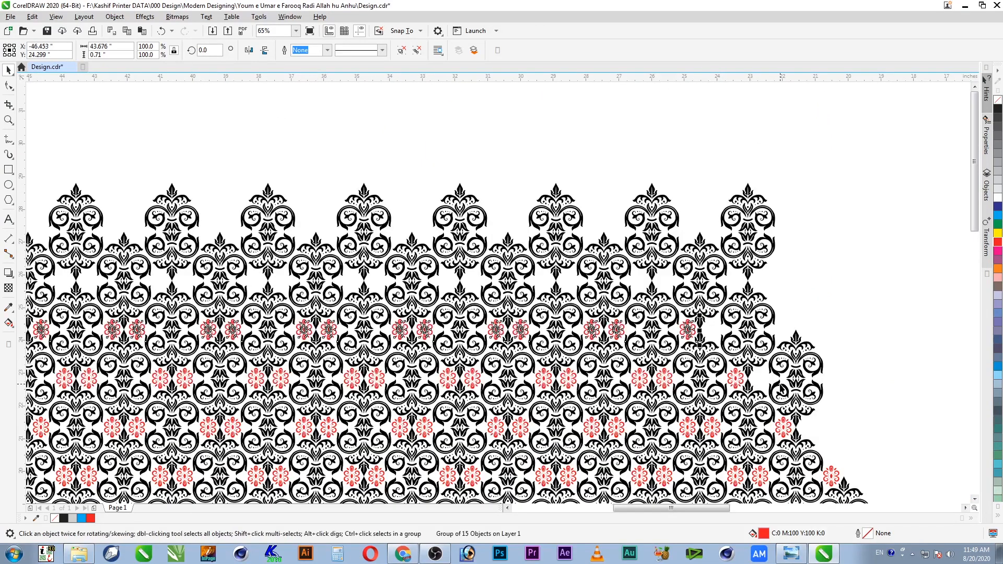
{"action": "key", "text": "ctrl+d"}
{"action": "key", "text": "ctrl+d"}
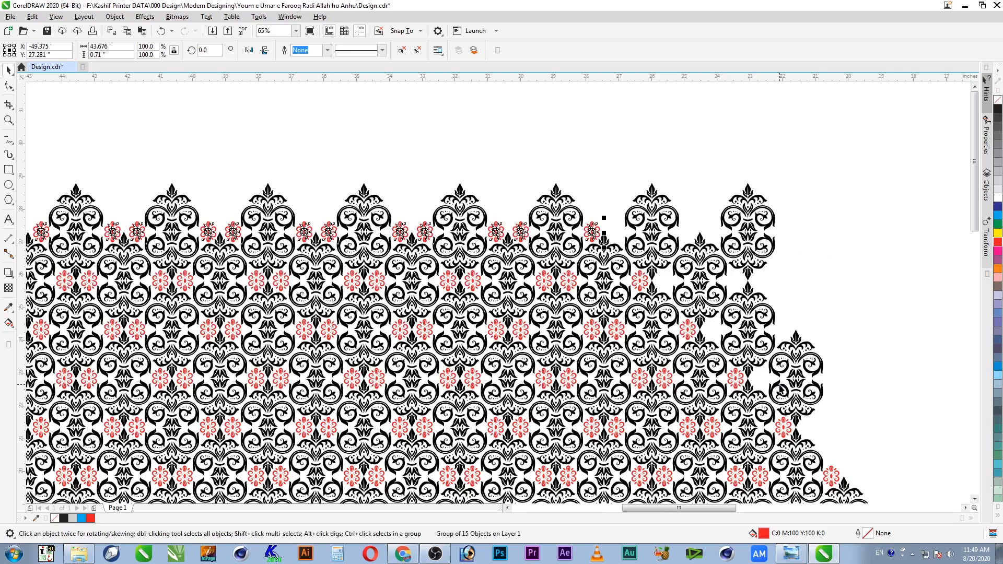
{"action": "key", "text": "Escape"}
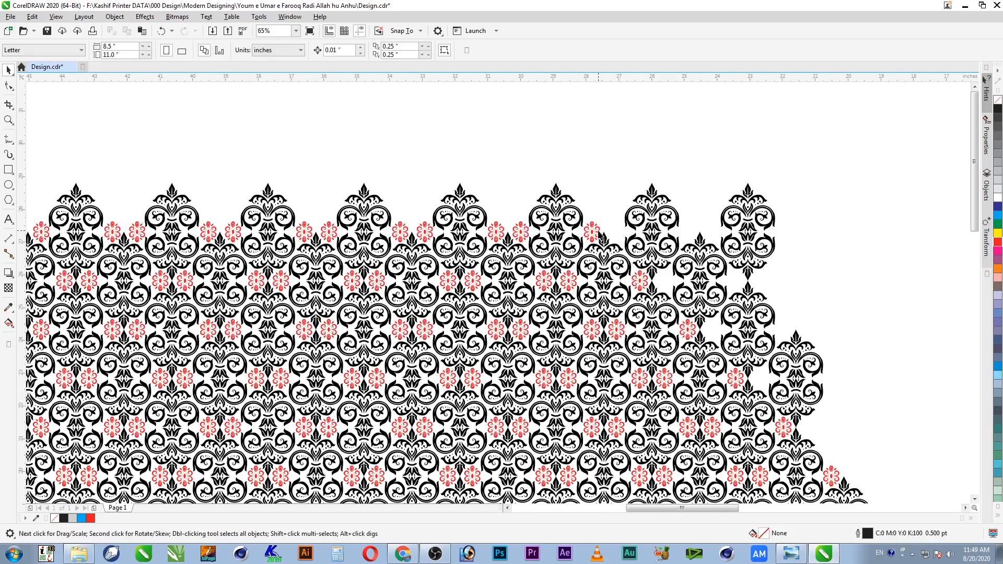
Step: Pick out a single red flower from the row group to fill the empty slot
{"action": "left_click", "coordinate": [599, 233]}
{"action": "key", "text": "F2"}
{"action": "left_click_drag", "start_coordinate": [380, 148], "coordinate": [896, 473]}
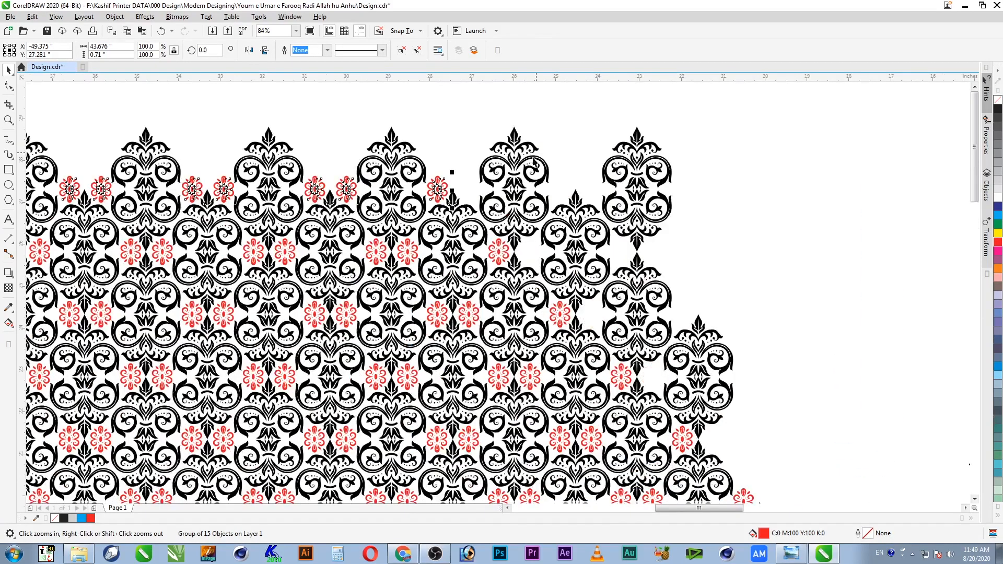
{"action": "left_click", "coordinate": [437, 192], "text": "ctrl"}
{"action": "left_click_drag", "start_coordinate": [437, 191], "coordinate": [658, 385]}
{"action": "key", "text": "ctrl+z"}
{"action": "left_click", "coordinate": [440, 192], "text": "ctrl"}
Step: Delete the stray red flower pairs lying left of the pattern
{"action": "scroll", "coordinate": [741, 324], "scroll_direction": "down", "scroll_amount": 3}
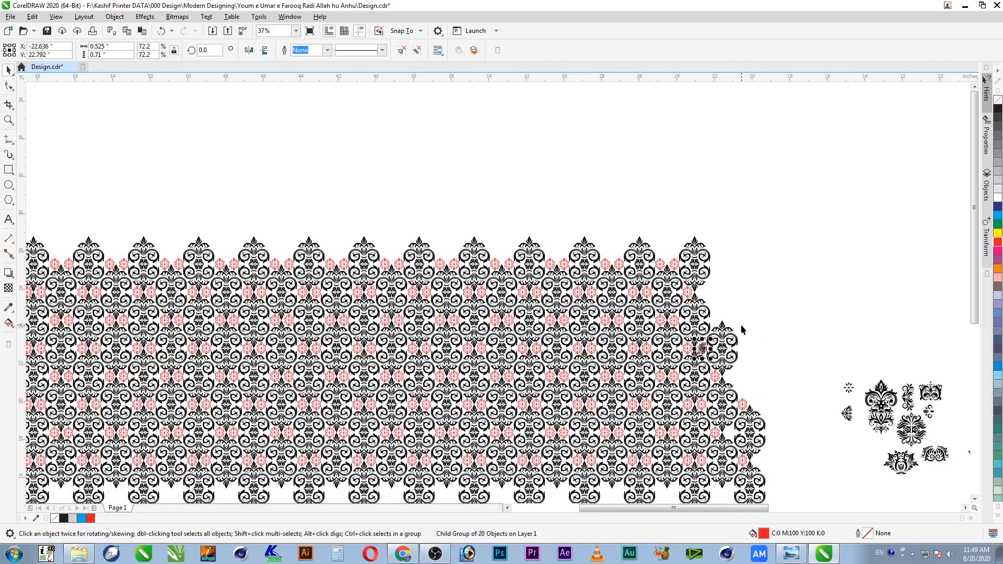
{"action": "scroll", "coordinate": [742, 324], "scroll_direction": "down", "scroll_amount": 2}
{"action": "left_click", "coordinate": [757, 257]}
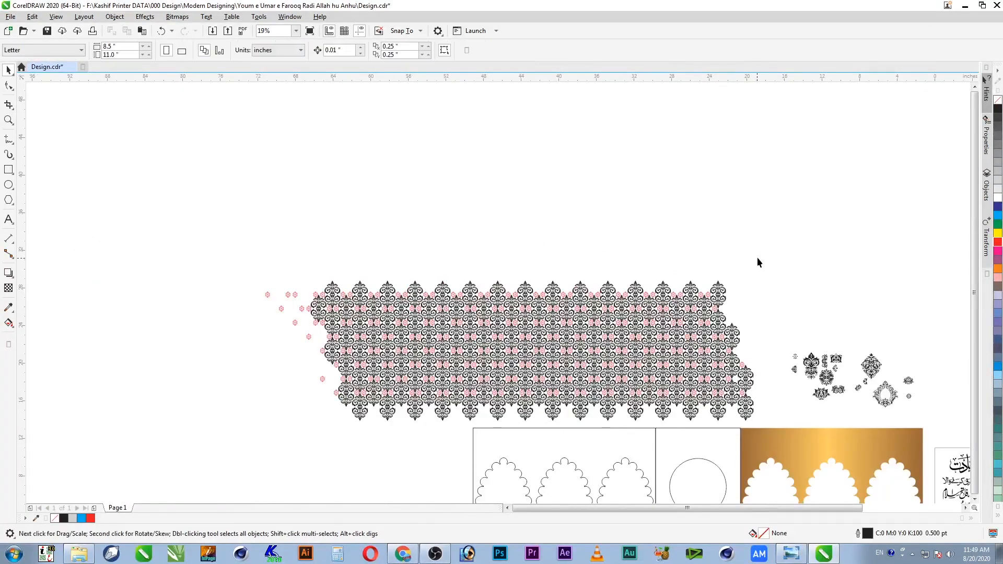
{"action": "key", "text": "F2"}
{"action": "left_click_drag", "start_coordinate": [148, 244], "coordinate": [581, 498]}
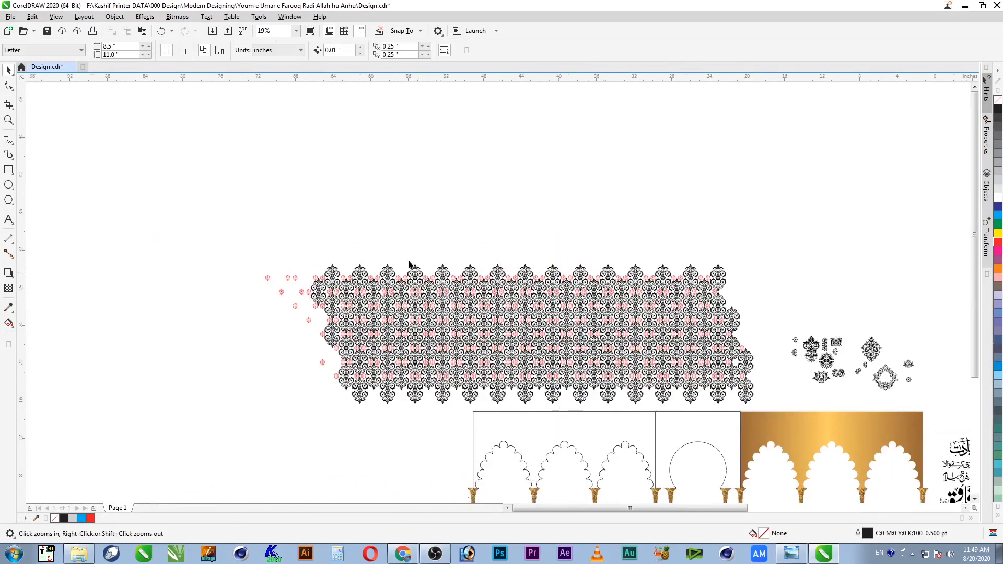
{"action": "left_click", "coordinate": [345, 160], "text": "ctrl"}
{"action": "key", "text": "Delete"}
{"action": "left_click", "coordinate": [389, 163], "text": "ctrl"}
Step: Group all pattern pieces, then the remaining piece, into one 47.528 × 14.932 in group
{"action": "left_click_drag", "start_coordinate": [838, 98], "coordinate": [73, 354]}
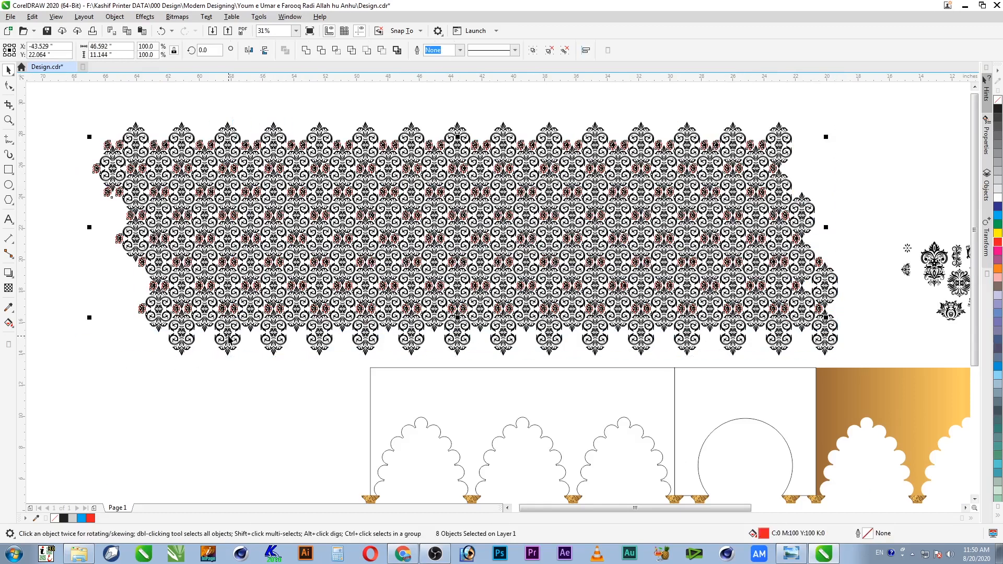
{"action": "key", "text": "ctrl+g"}
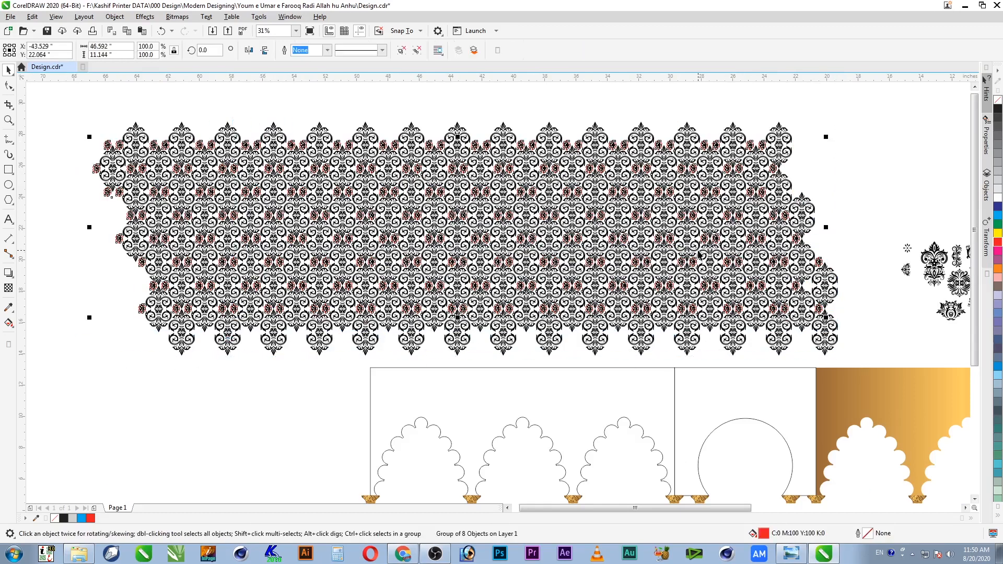
{"action": "left_click", "coordinate": [785, 138], "text": "shift"}
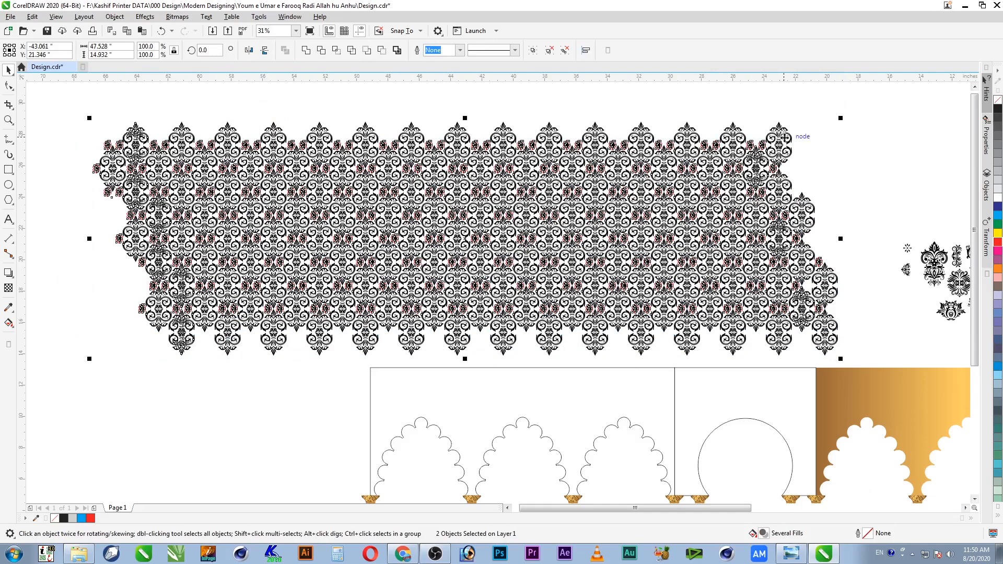
{"action": "key", "text": "ctrl+g"}
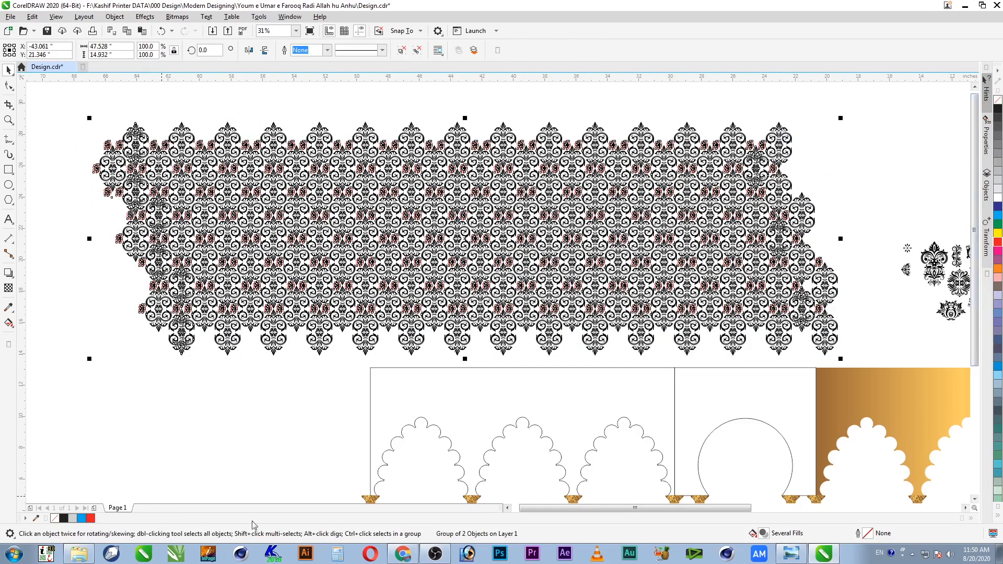
Step: Set the pattern group's fill to C100 M100 Y100 K100 through the status-bar fill swatch
{"action": "double_click", "coordinate": [765, 534]}
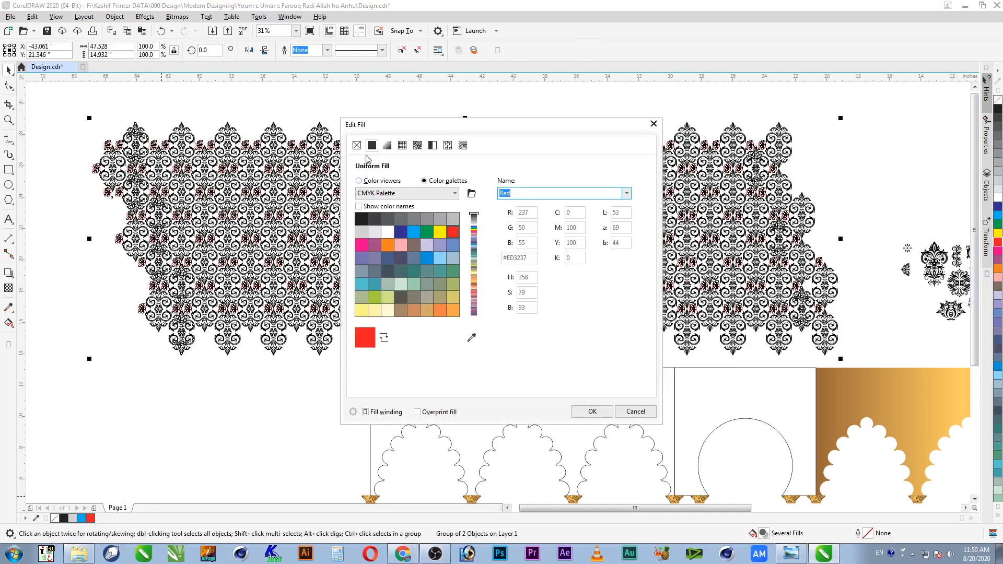
{"action": "left_click", "coordinate": [360, 180]}
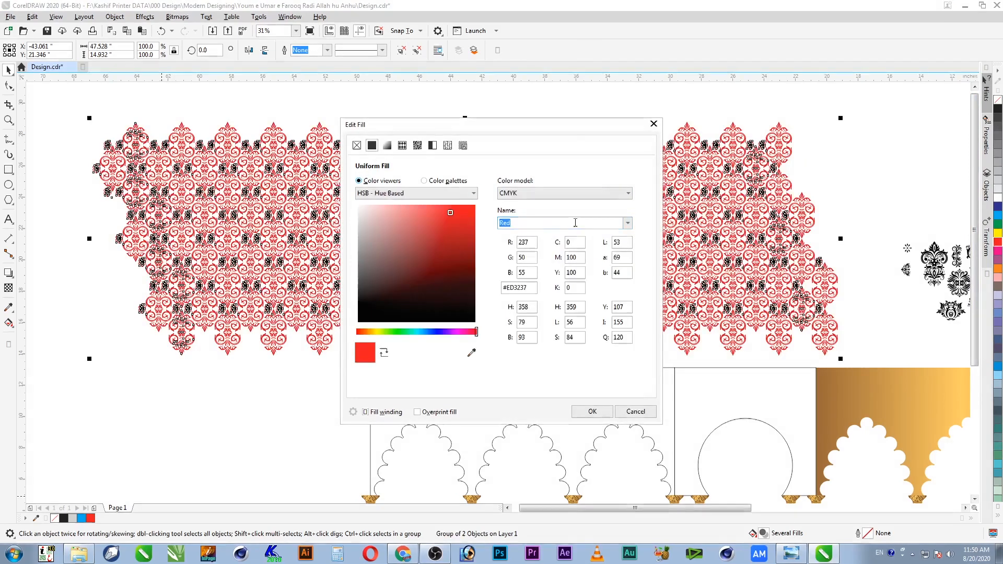
{"action": "left_click", "coordinate": [575, 243]}
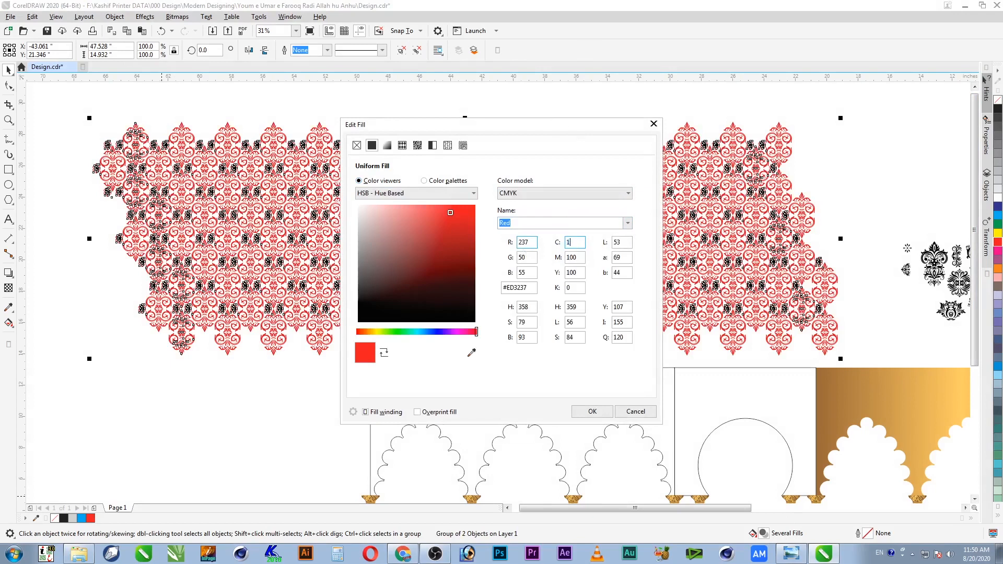
{"action": "key", "text": "Tab"}
{"action": "key", "text": "Tab"}
{"action": "key", "text": "Tab"}
{"action": "type", "text": "100"}
{"action": "key", "text": "Tab"}
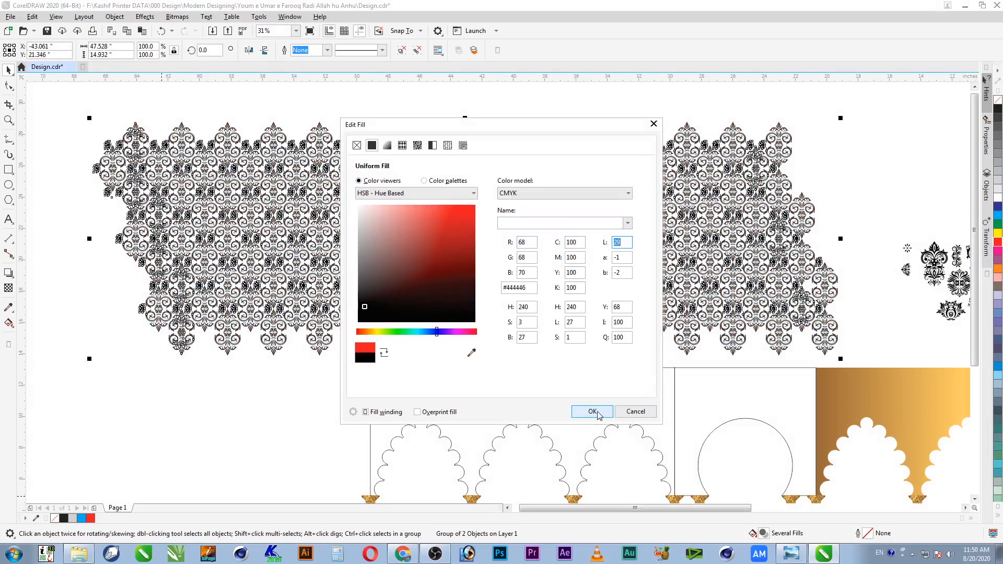
{"action": "key", "text": "Return"}
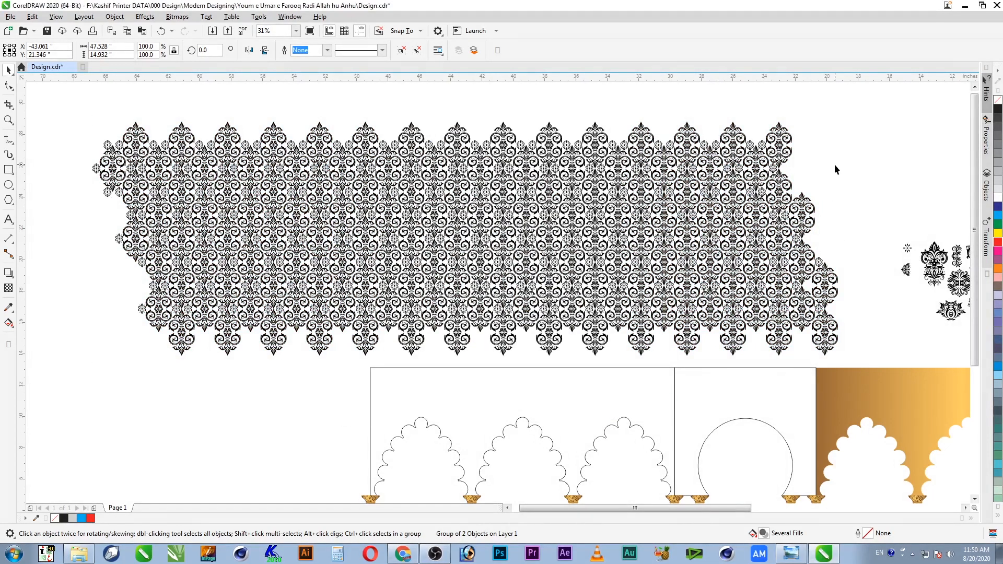
{"action": "left_click", "coordinate": [835, 169]}
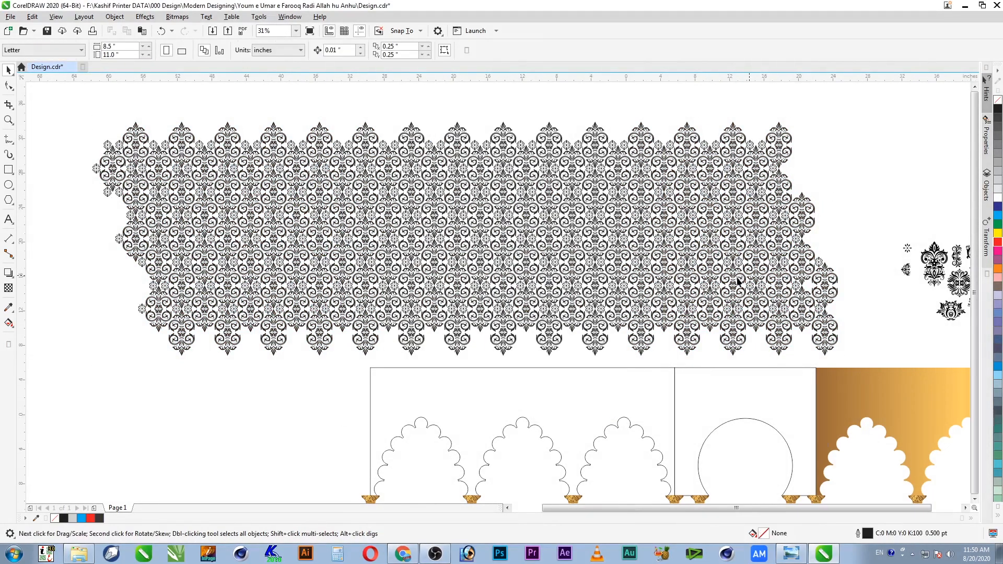
{"action": "key", "text": "F4"}
{"action": "key", "text": "F2"}
{"action": "left_click_drag", "start_coordinate": [350, 166], "coordinate": [690, 466]}
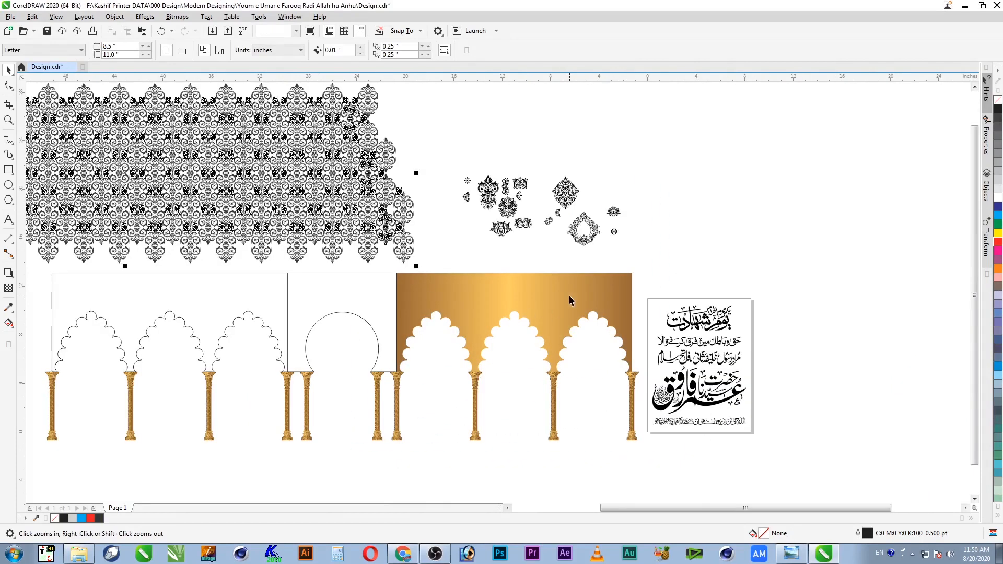
Step: Align the damask pattern's centre horizontally and vertically with the golden arch panel
{"action": "left_click", "coordinate": [597, 304]}
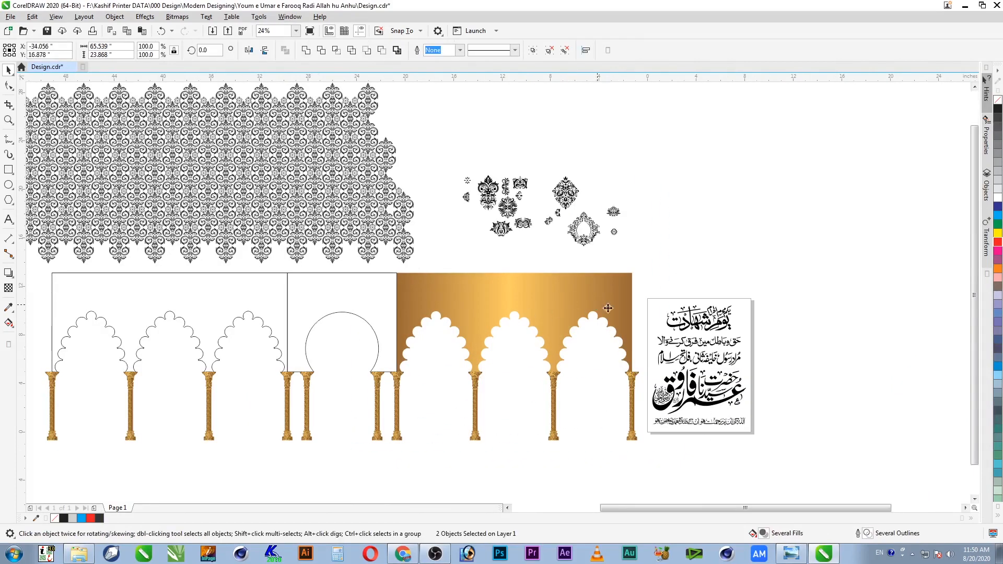
{"action": "key", "text": "c"}
{"action": "key", "text": "e"}
{"action": "left_click", "coordinate": [704, 194]}
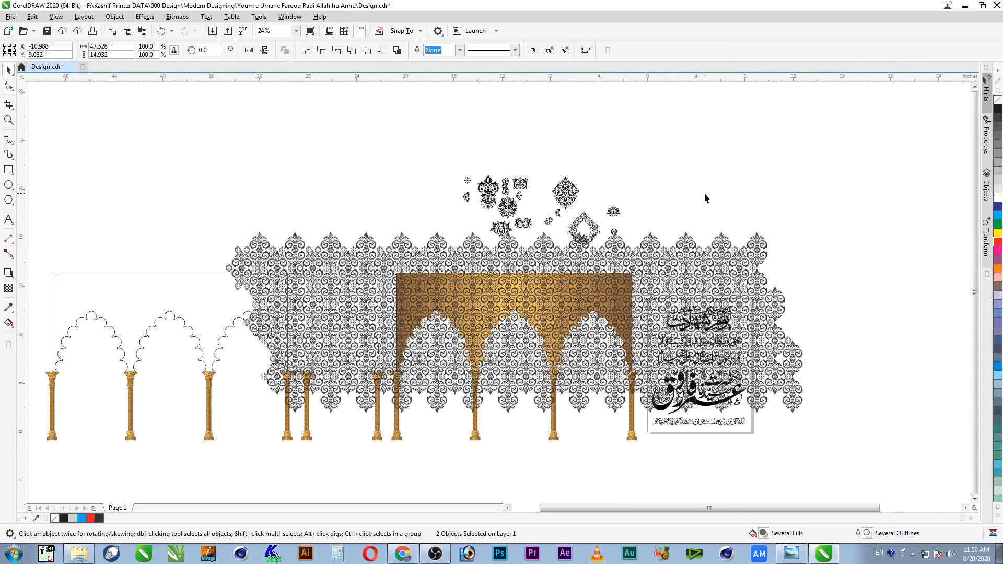
Step: Scale the damask pattern down to 61%, about 29.015 × 9.116 in
{"action": "key", "text": "F2"}
{"action": "left_click_drag", "start_coordinate": [832, 193], "coordinate": [178, 463]}
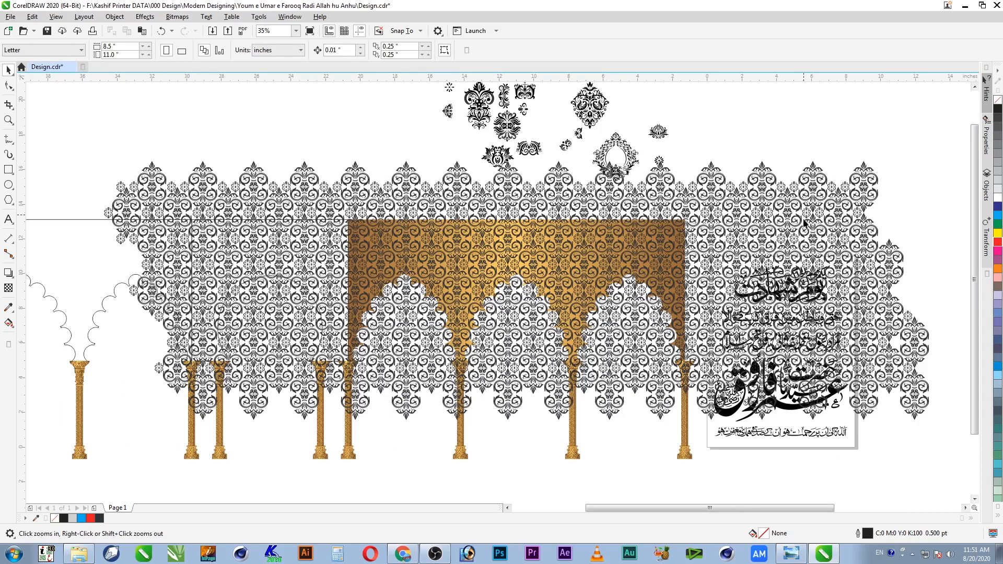
{"action": "left_click", "coordinate": [805, 224]}
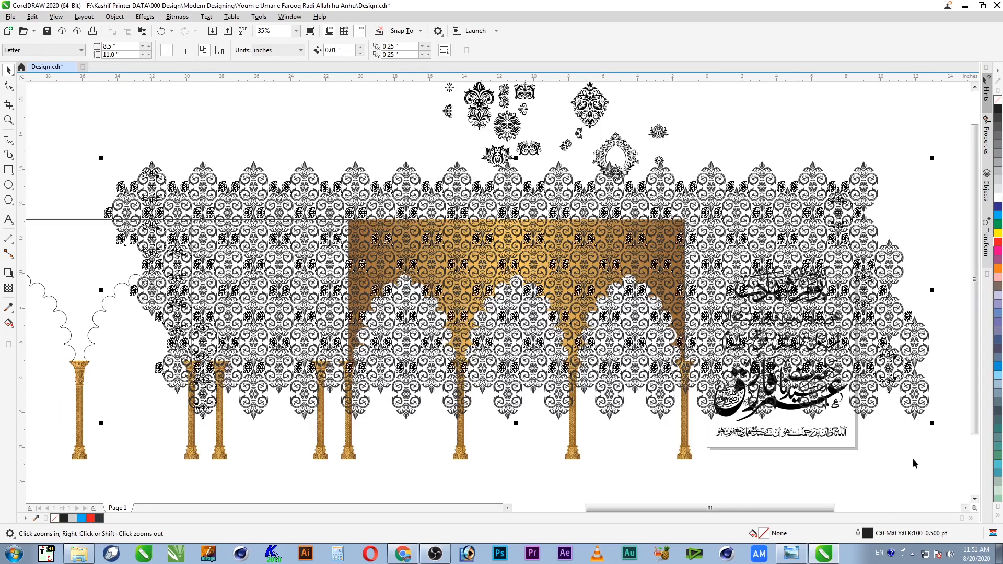
{"action": "left_click_drag", "start_coordinate": [933, 424], "coordinate": [773, 420]}
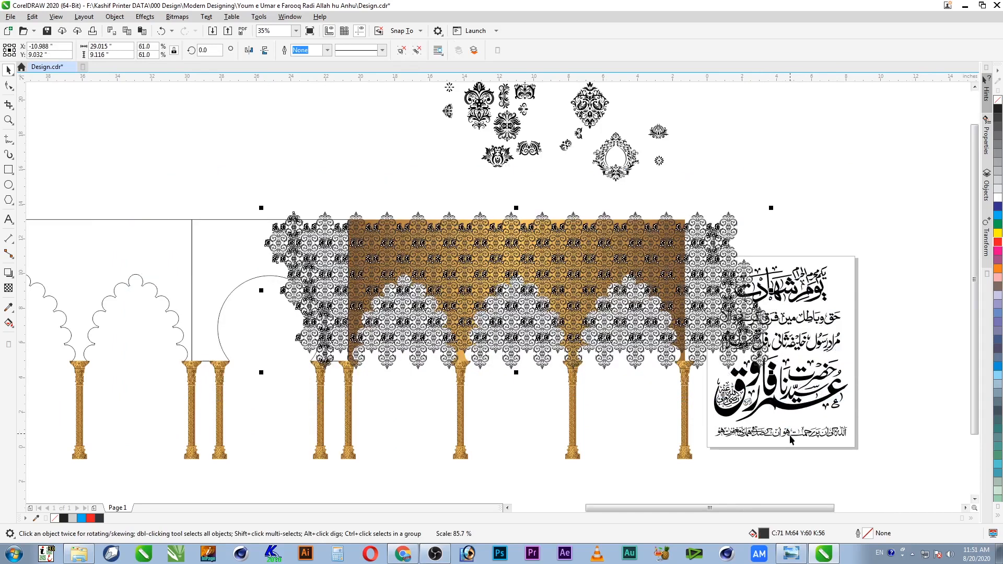
{"action": "key", "text": "z"}
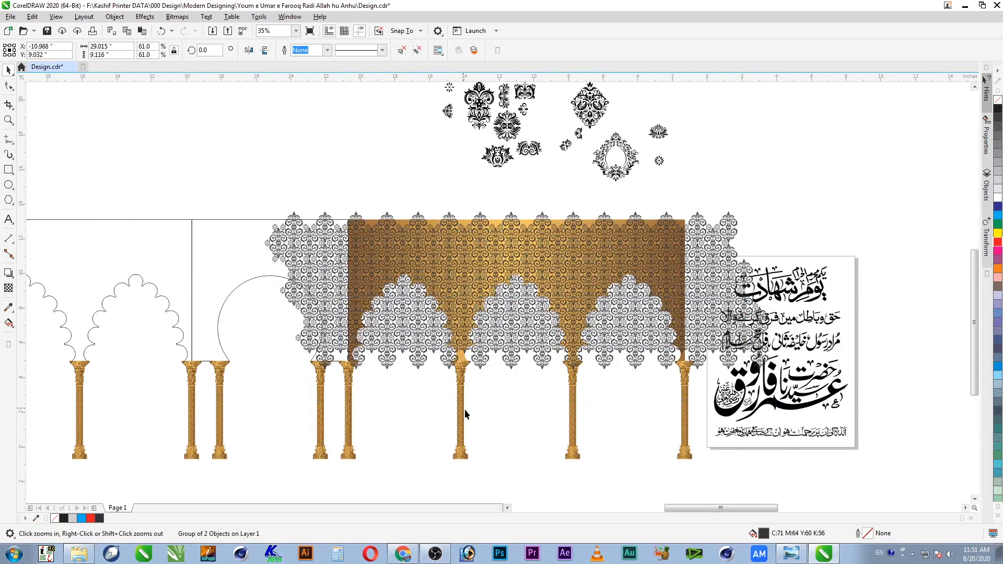
{"action": "left_click", "coordinate": [468, 411]}
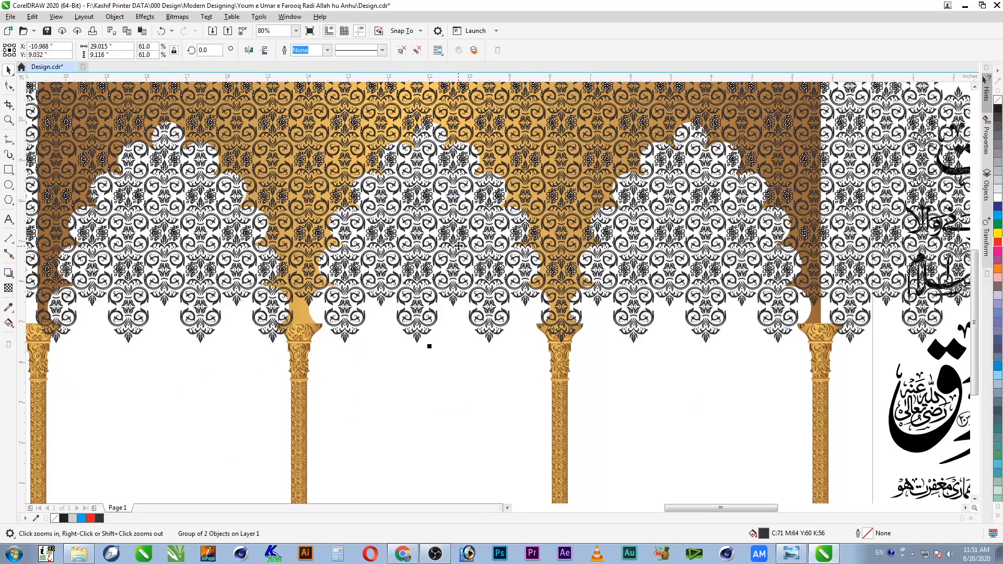
Step: Nudge the damask pattern slightly lower over the arch panel
{"action": "key", "text": "space"}
{"action": "left_click_drag", "start_coordinate": [464, 258], "coordinate": [465, 251]}
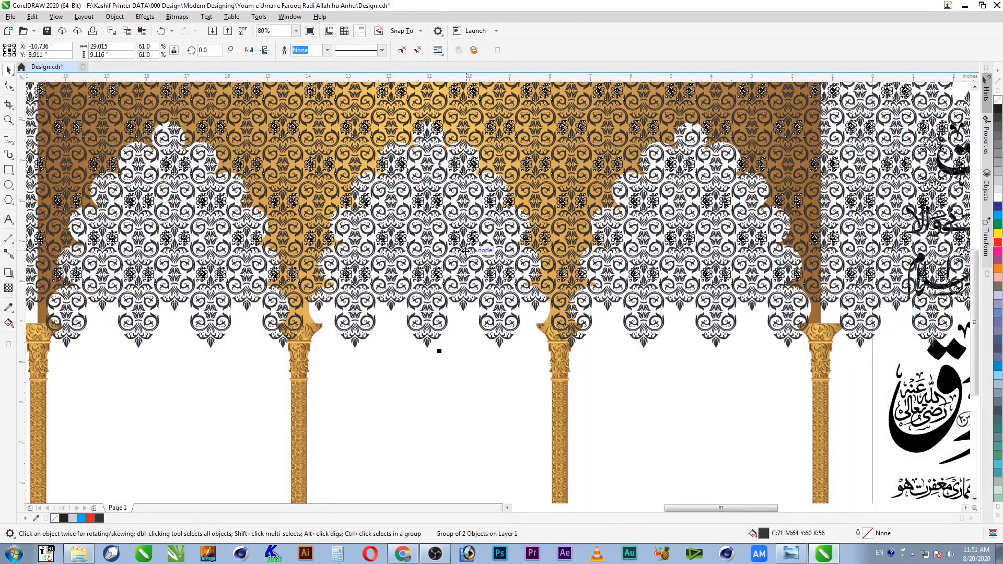
{"action": "left_click_drag", "start_coordinate": [463, 253], "coordinate": [462, 275]}
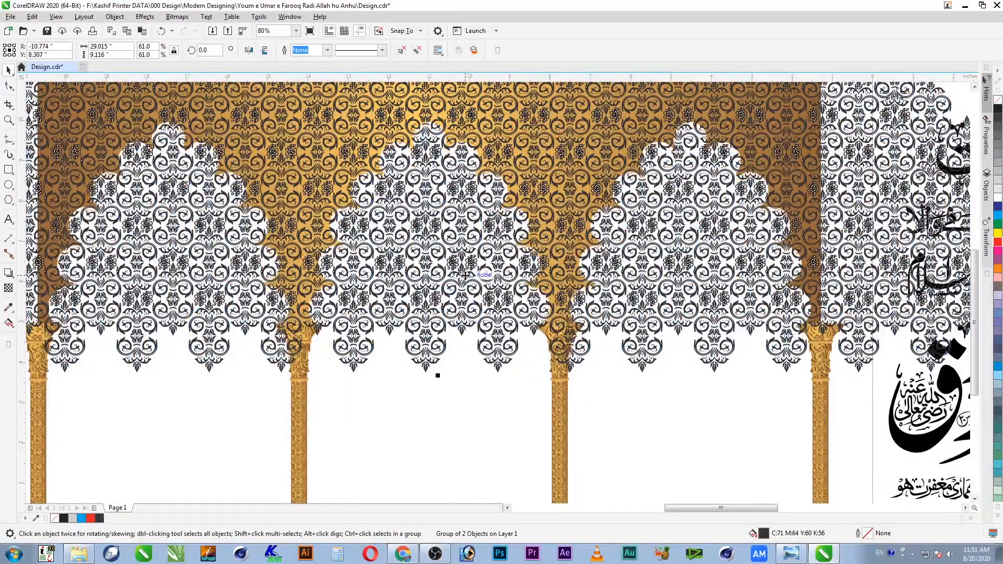
{"action": "scroll", "coordinate": [465, 275], "scroll_direction": "down", "scroll_amount": 4}
{"action": "key", "text": "Escape"}
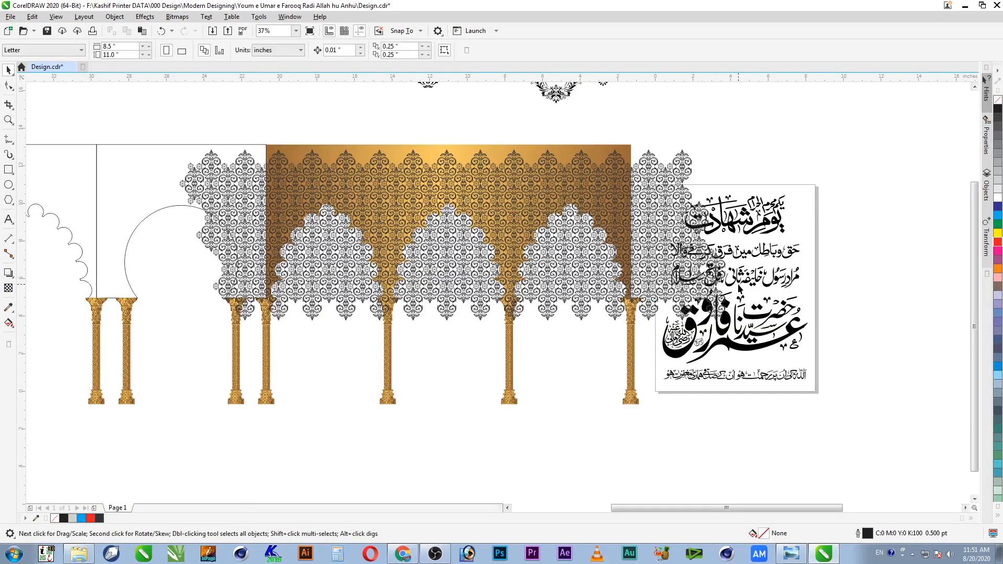
Step: Enlarge the pattern from its top-right corner so it extends past the gold arch panel
{"action": "left_click", "coordinate": [682, 178]}
{"action": "left_click_drag", "start_coordinate": [730, 144], "coordinate": [827, 169]}
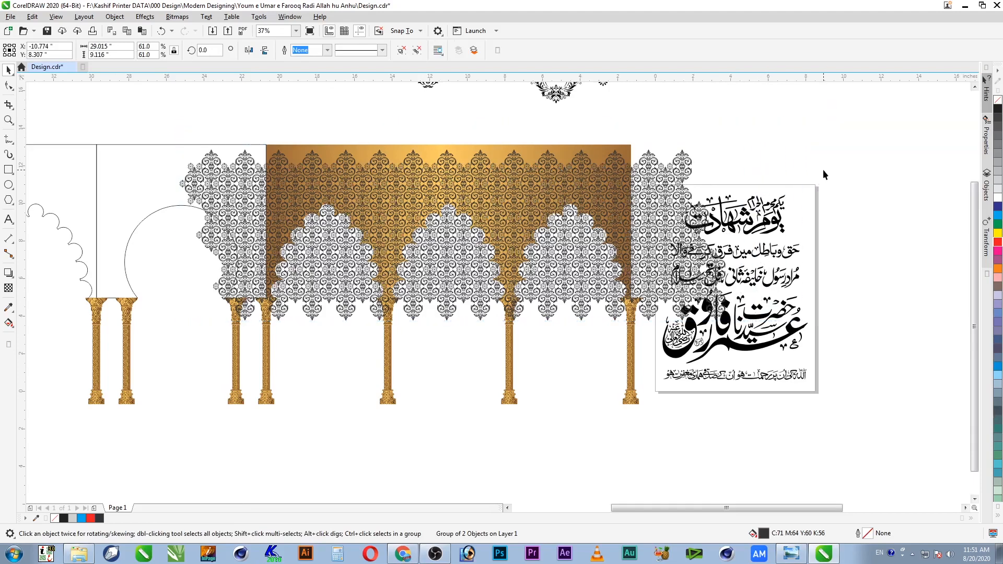
{"action": "left_click", "coordinate": [716, 94]}
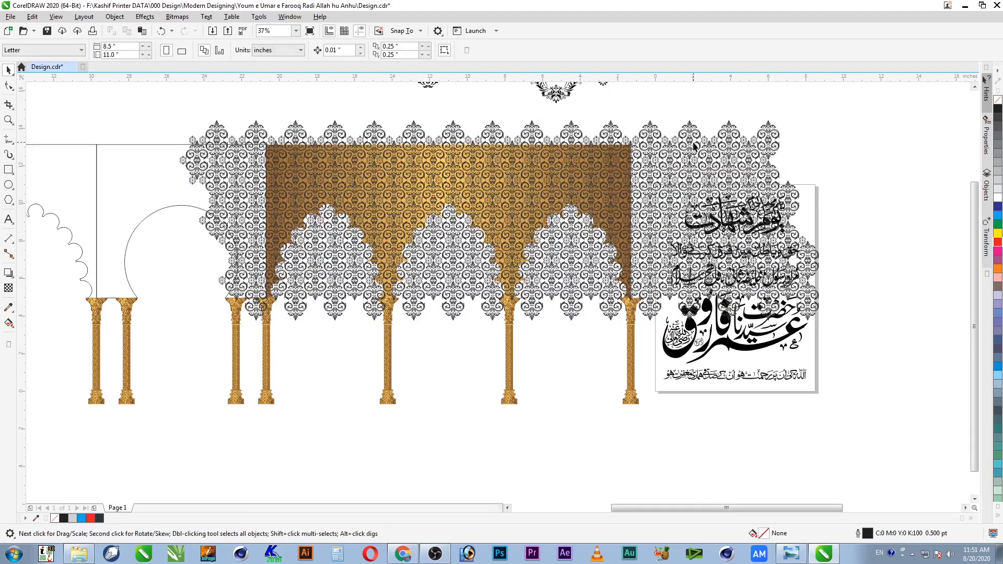
{"action": "key", "text": "z"}
{"action": "left_click", "coordinate": [414, 256]}
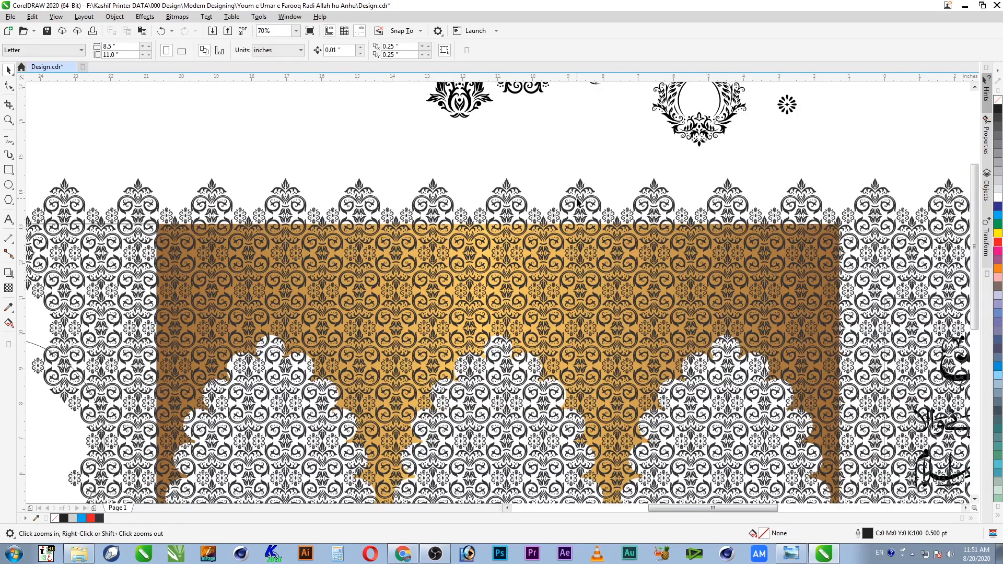
{"action": "left_click_drag", "start_coordinate": [452, 186], "coordinate": [588, 286]}
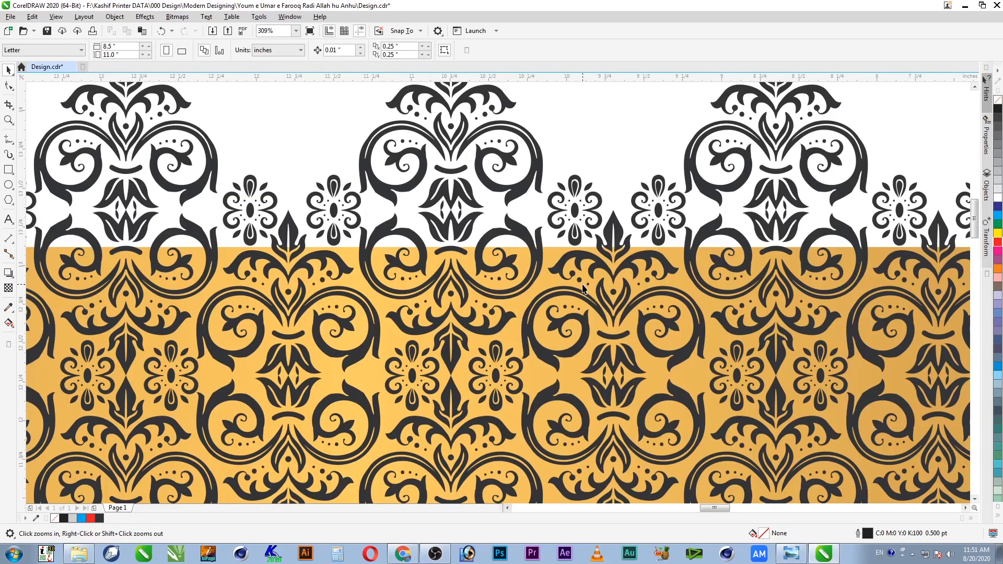
Step: PowerClip the damask pattern group inside the gold arch panel
{"action": "right_click", "coordinate": [579, 211]}
{"action": "left_click", "coordinate": [574, 212]}
{"action": "right_click", "coordinate": [575, 214]}
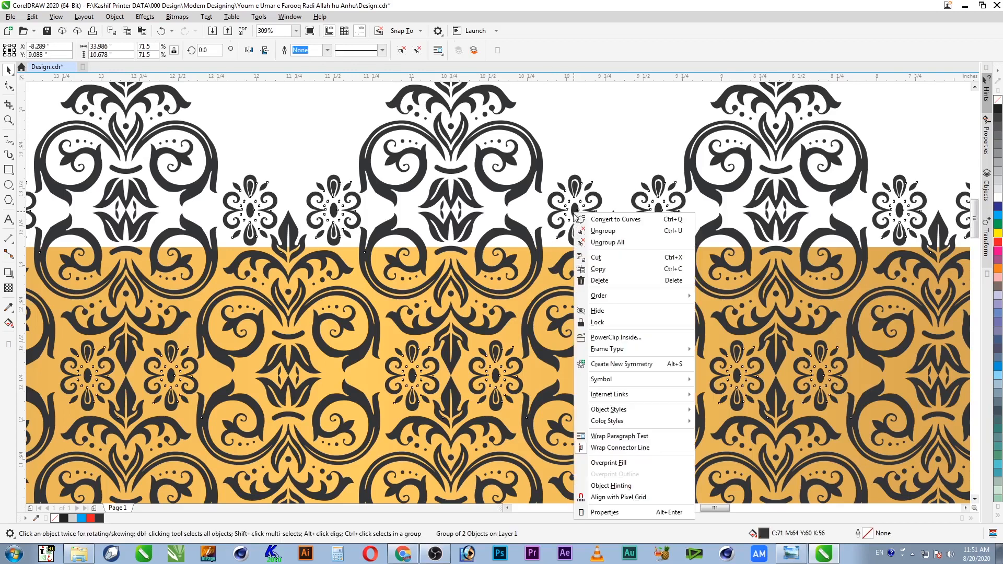
{"action": "mouse_move", "coordinate": [613, 350]}
{"action": "left_click", "coordinate": [753, 350]}
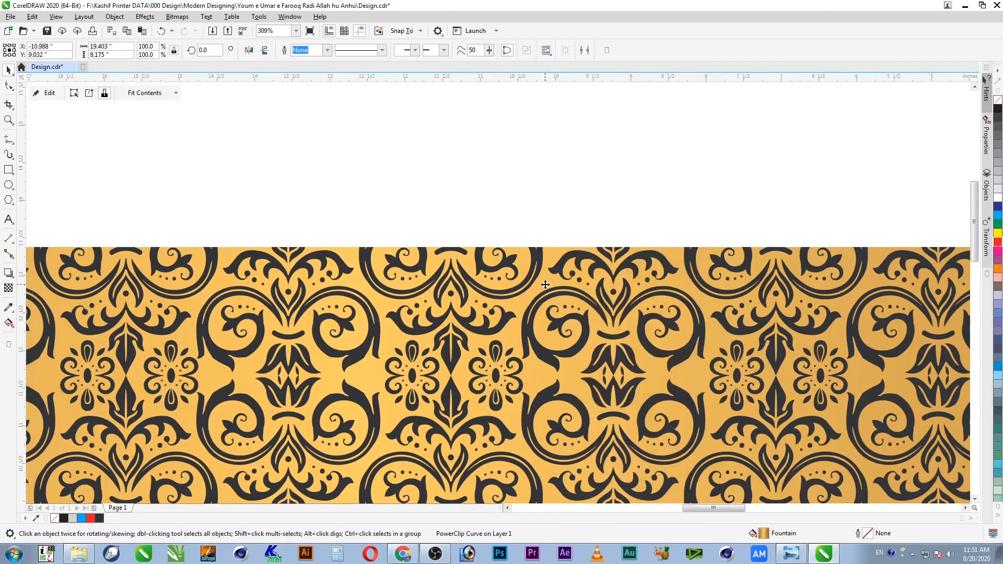
Step: Zoom in on the patterned arch panel and enter the PowerClip contents for editing
{"action": "scroll", "coordinate": [546, 285], "scroll_direction": "down", "scroll_amount": 2}
{"action": "key", "text": "F4"}
{"action": "key", "text": "F2"}
{"action": "left_click_drag", "start_coordinate": [569, 240], "coordinate": [303, 376]}
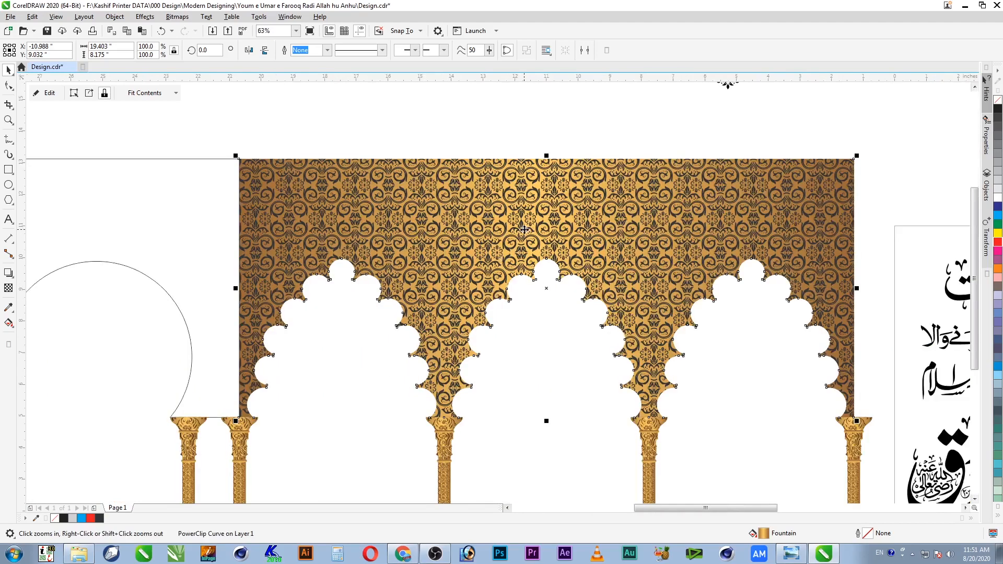
{"action": "double_click", "coordinate": [544, 210]}
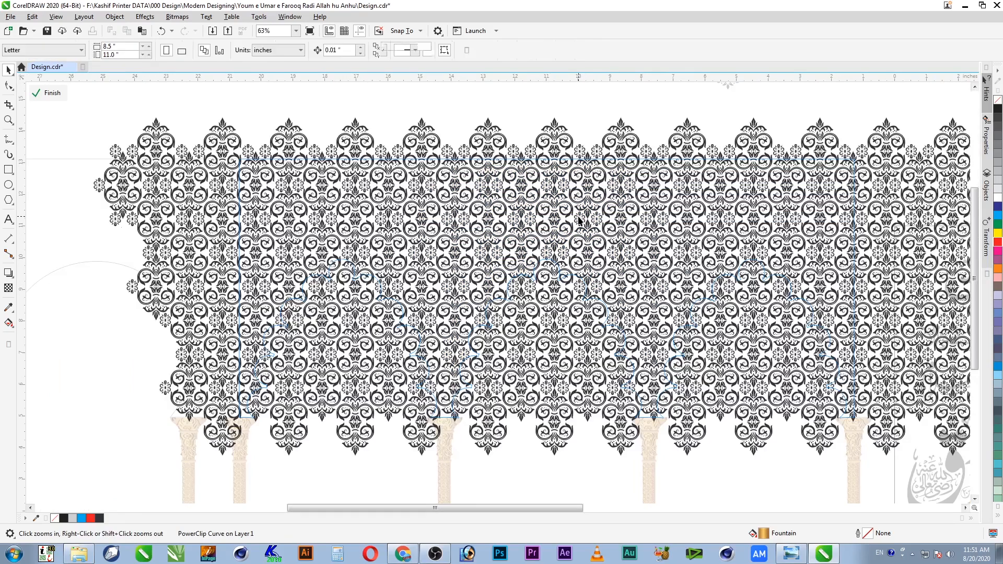
Step: Paste the shadowed gold ornament into the PowerClip contents alongside the damask pattern
{"action": "left_click", "coordinate": [585, 246]}
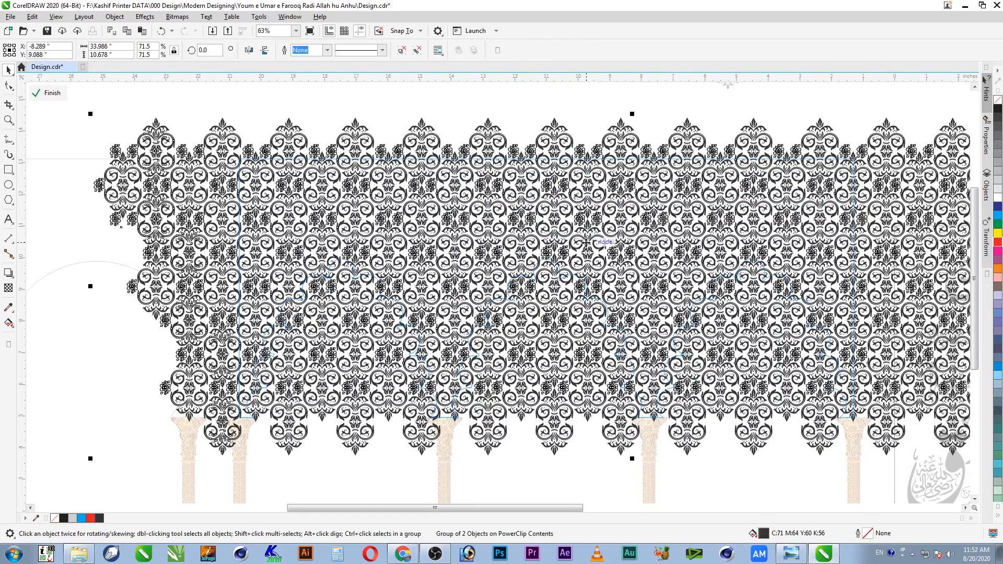
{"action": "key", "text": "ctrl+v"}
{"action": "key", "text": "F2"}
{"action": "left_click_drag", "start_coordinate": [538, 398], "coordinate": [682, 516]}
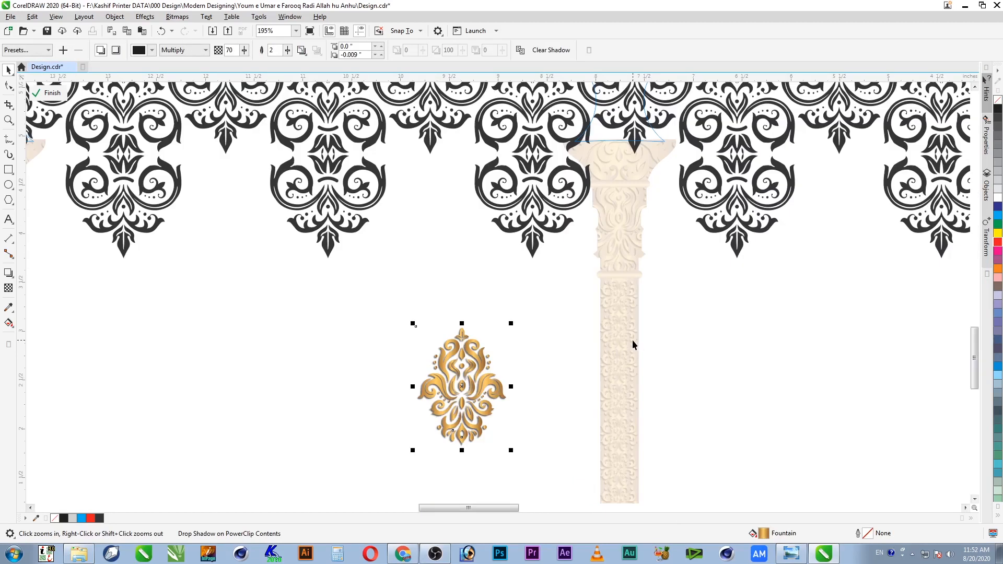
{"action": "left_click", "coordinate": [533, 244]}
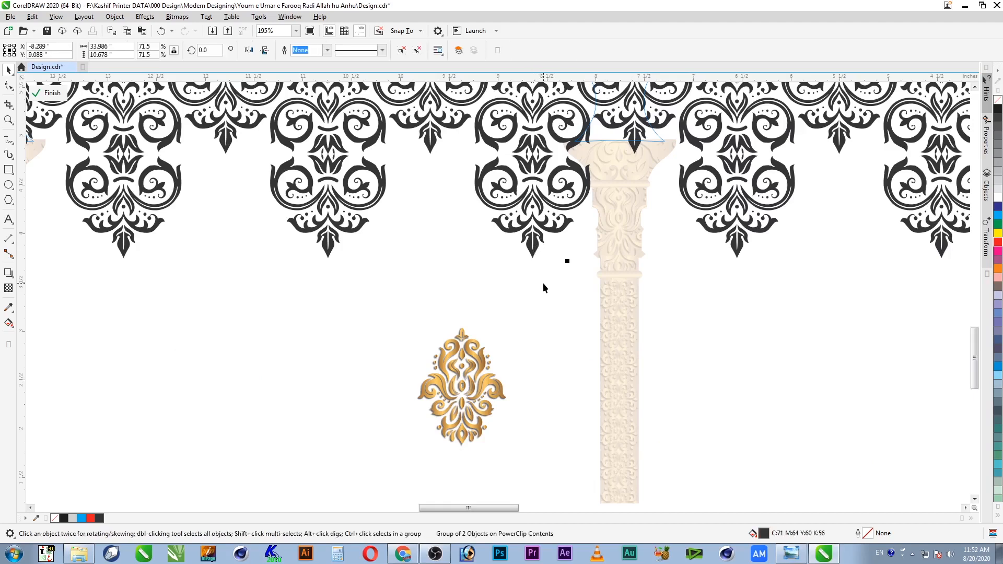
Step: Copy the gold gradient fill from the small ornament onto the damask pattern
{"action": "key", "text": "alt+e"}
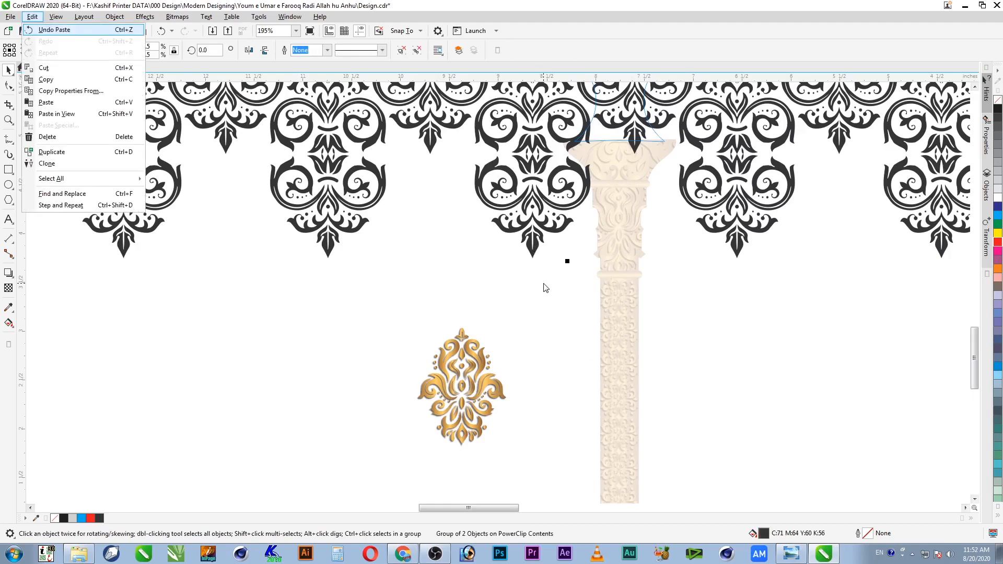
{"action": "key", "text": "m"}
{"action": "left_click", "coordinate": [524, 293]}
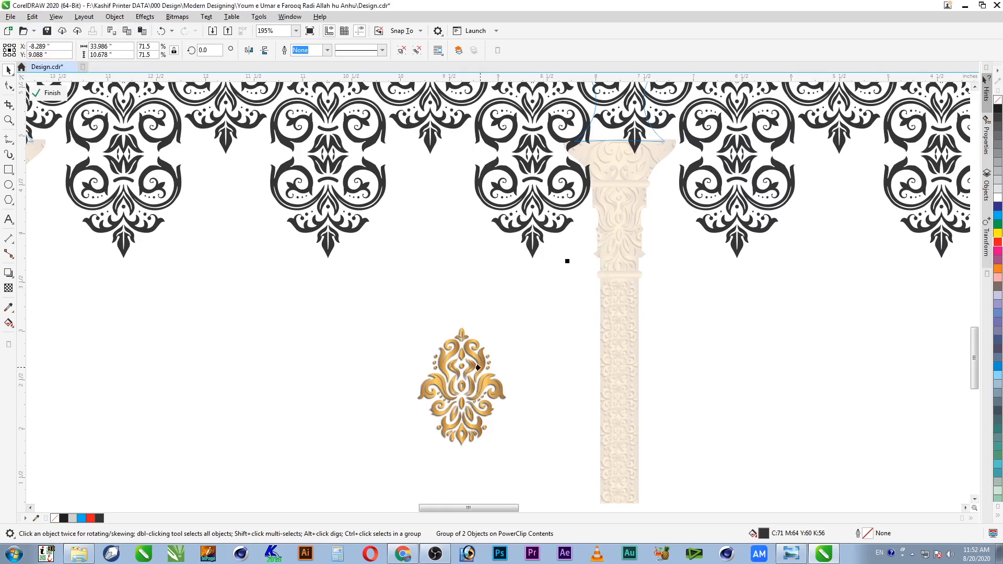
{"action": "left_click", "coordinate": [492, 383]}
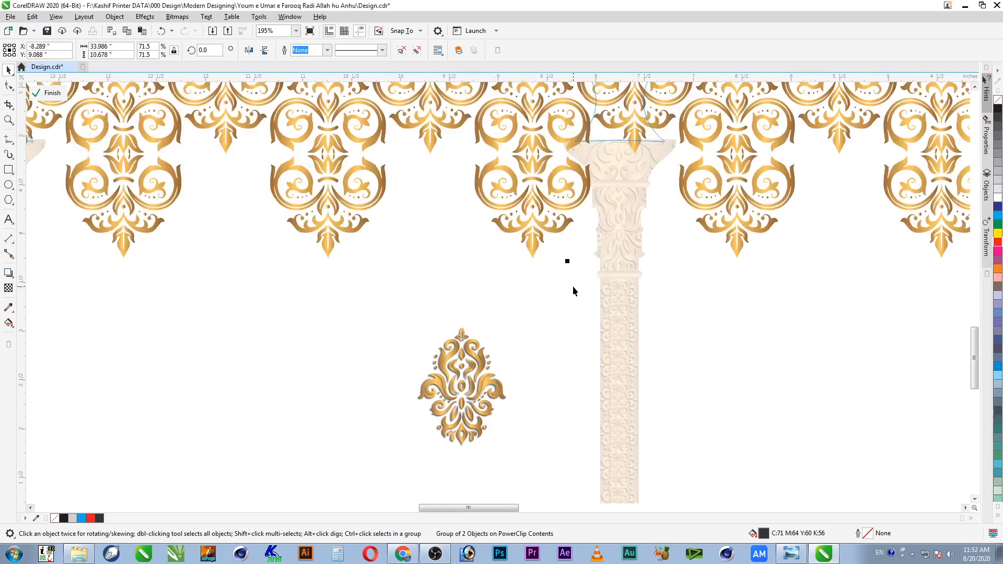
Step: Delete the small gold sample ornament, review the arch row, then restore the ornament with undo
{"action": "left_click", "coordinate": [459, 250]}
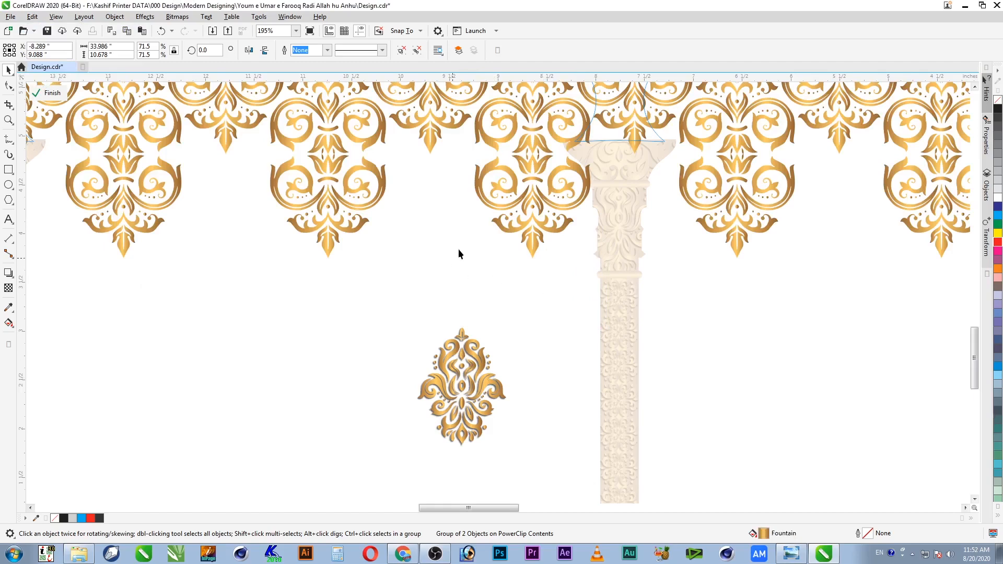
{"action": "left_click", "coordinate": [492, 387]}
{"action": "key", "text": "Delete"}
{"action": "scroll", "coordinate": [509, 265], "scroll_direction": "down", "scroll_amount": 3}
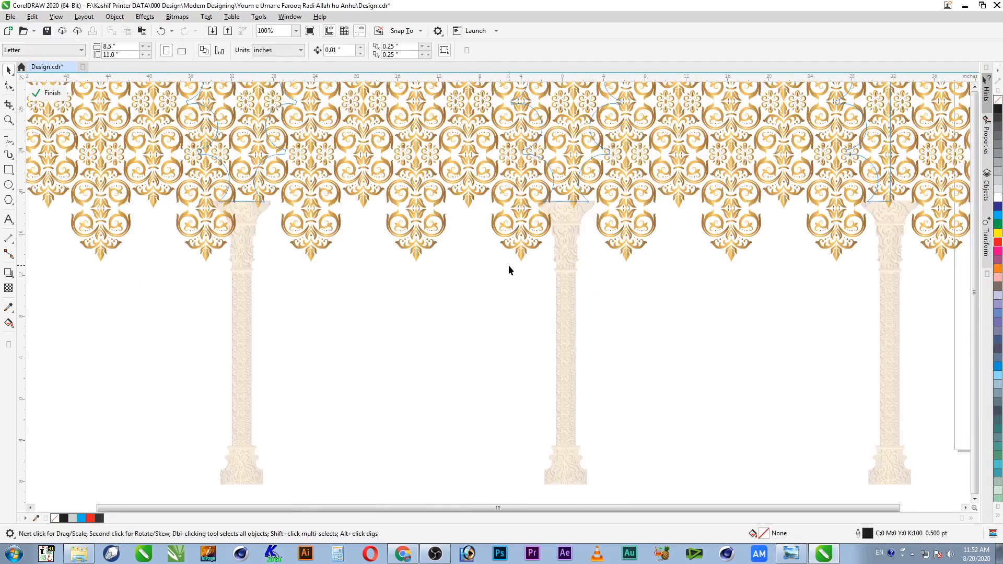
{"action": "key", "text": "F4"}
{"action": "key", "text": "F2"}
{"action": "left_click_drag", "start_coordinate": [336, 258], "coordinate": [610, 368]}
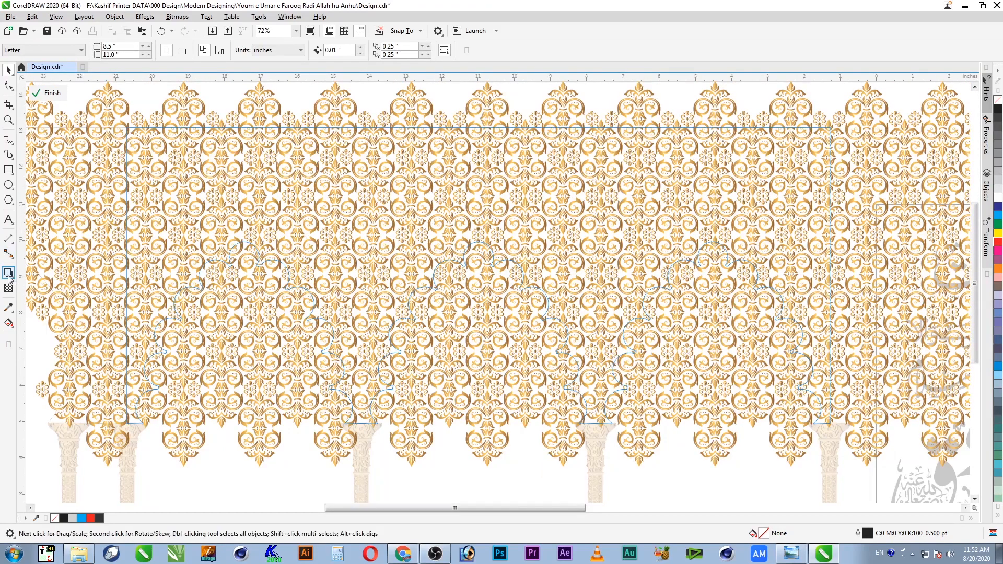
{"action": "key", "text": "ctrl+z"}
{"action": "key", "text": "F2"}
{"action": "left_click_drag", "start_coordinate": [481, 383], "coordinate": [646, 515]}
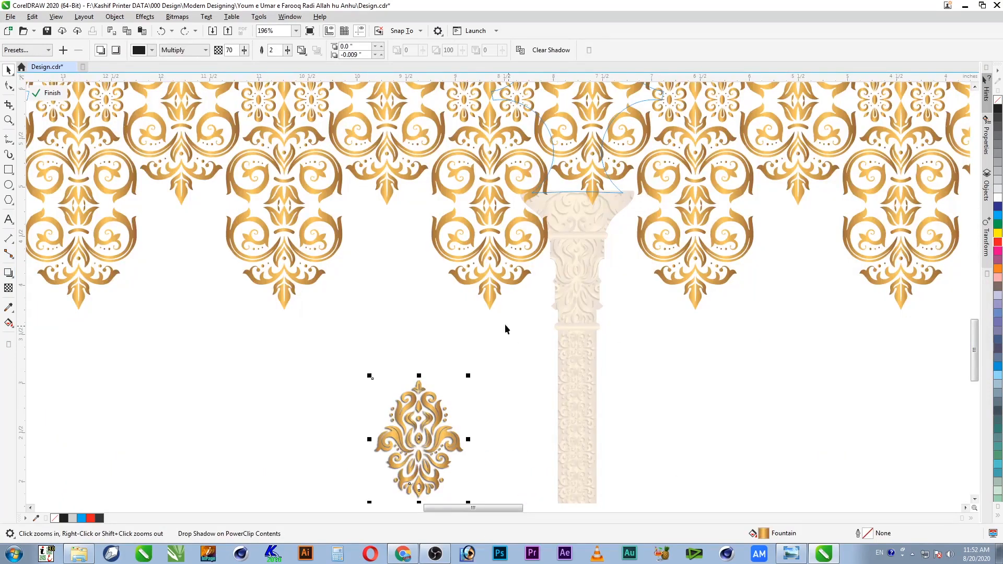
{"action": "left_click", "coordinate": [8, 273]}
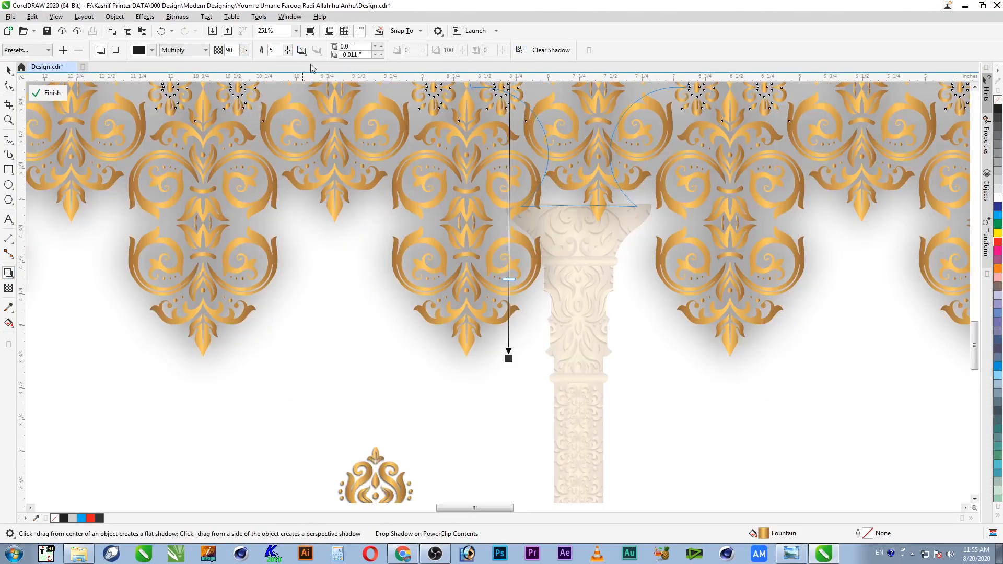
{"action": "right_click", "coordinate": [549, 303]}
{"action": "left_click", "coordinate": [555, 54]}
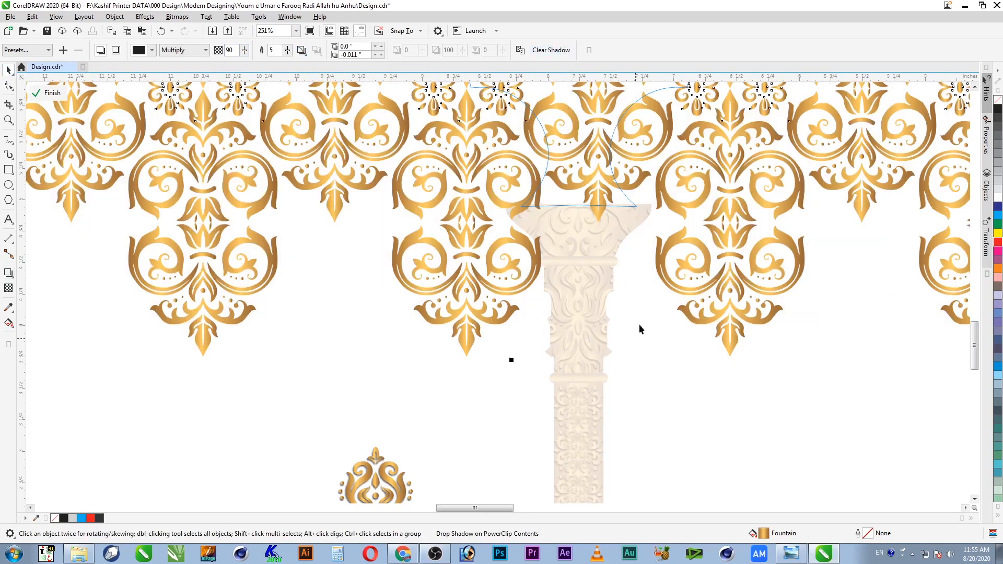
{"action": "left_click", "coordinate": [597, 193]}
{"action": "key", "text": "Escape"}
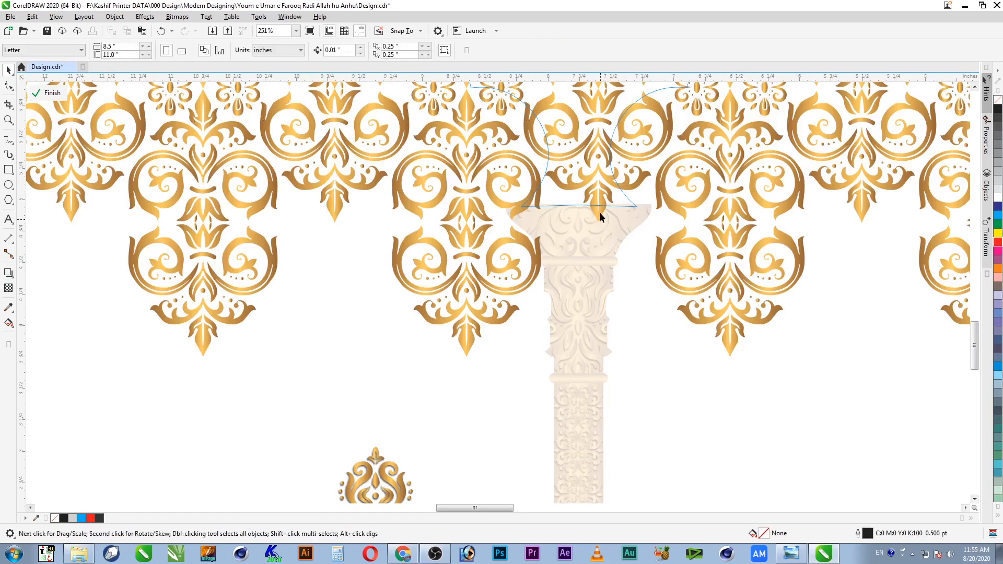
Step: Leave a slightly offset black copy of the damask behind the gold one, then zoom to an ornament tip
{"action": "left_click_drag", "start_coordinate": [600, 212], "coordinate": [602, 221]}
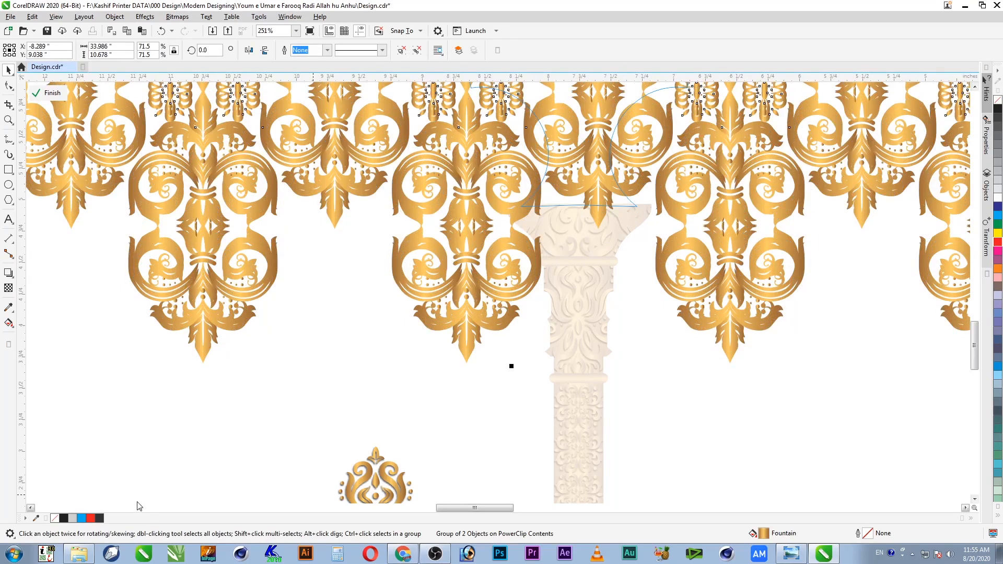
{"action": "left_click", "coordinate": [63, 518]}
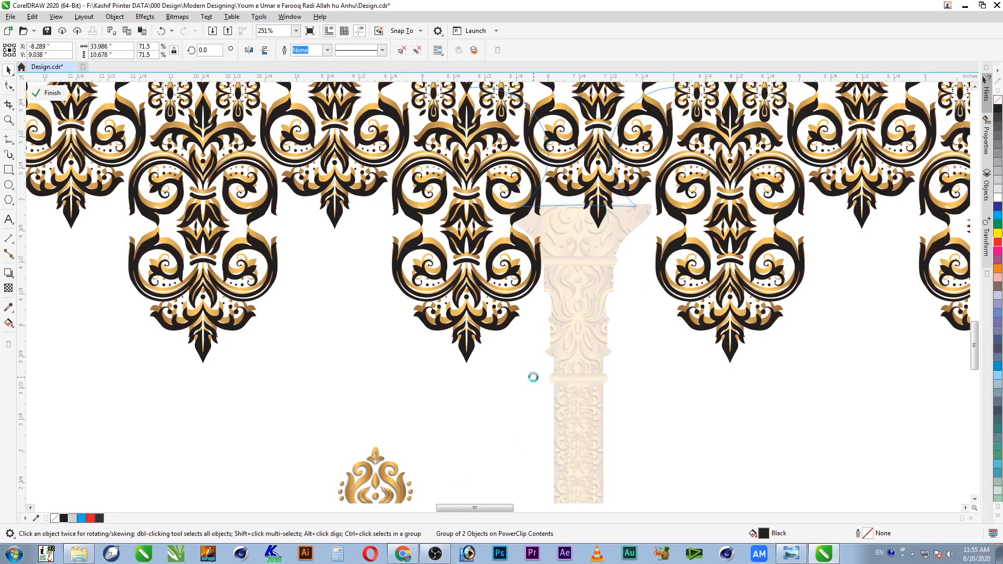
{"action": "left_click_drag", "start_coordinate": [382, 278], "coordinate": [571, 376]}
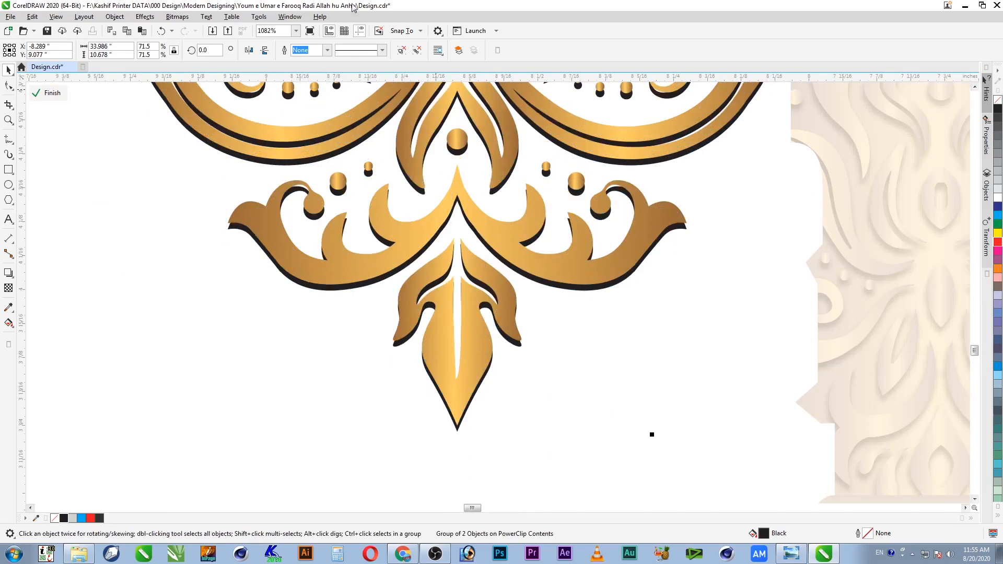
Step: Toggle snapping to objects in the snapping options
{"action": "left_click", "coordinate": [400, 32]}
{"action": "left_click", "coordinate": [396, 89]}
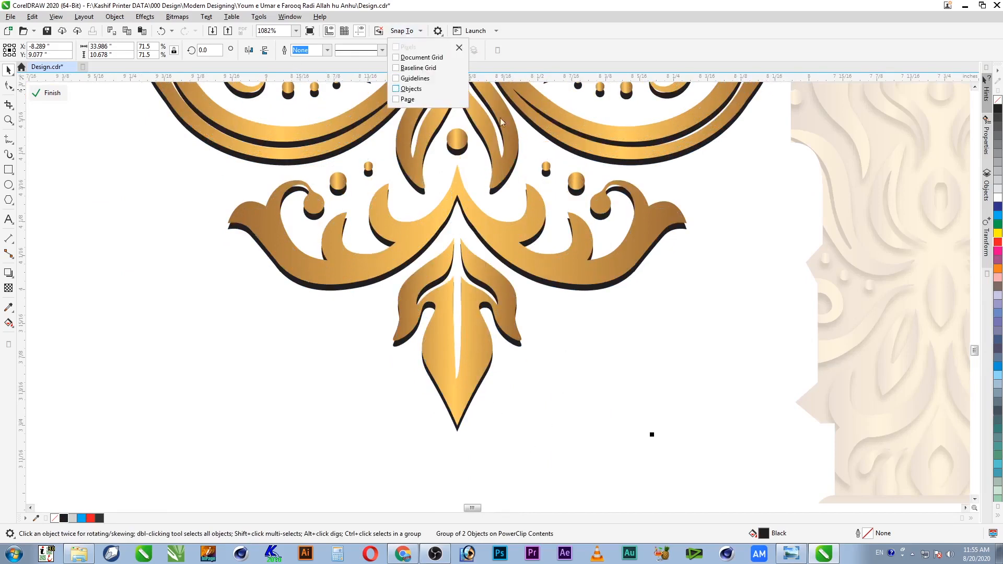
{"action": "left_click", "coordinate": [593, 26]}
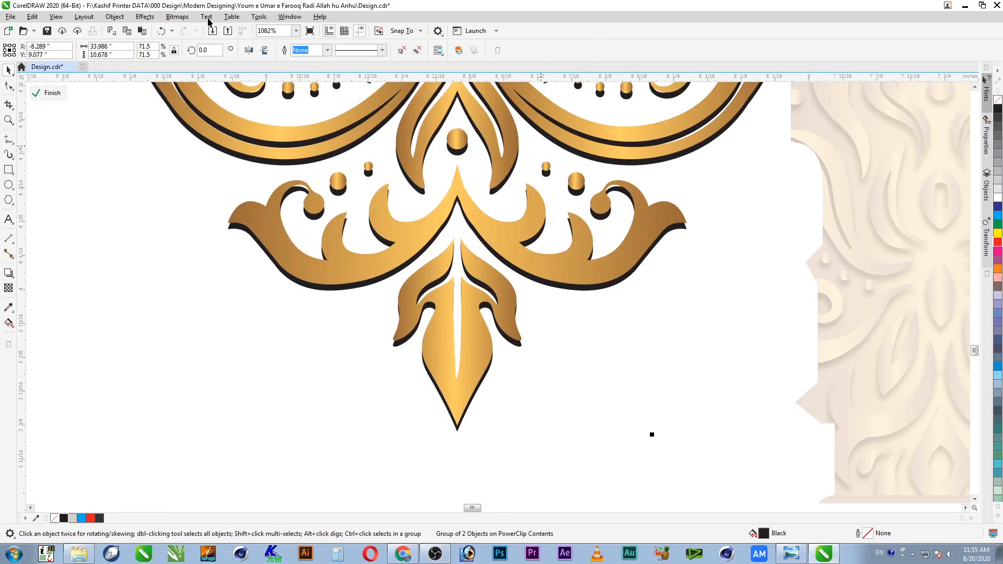
Step: Save the file and convert the black shadow copy to a 300 dpi CMYK bitmap
{"action": "key", "text": "ctrl+s"}
{"action": "left_click", "coordinate": [177, 18]}
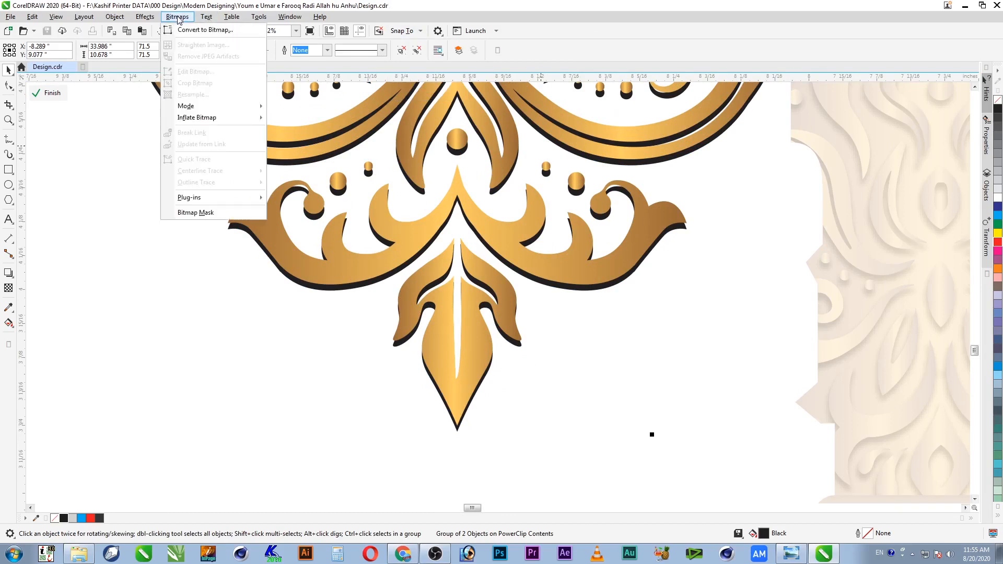
{"action": "left_click", "coordinate": [190, 30]}
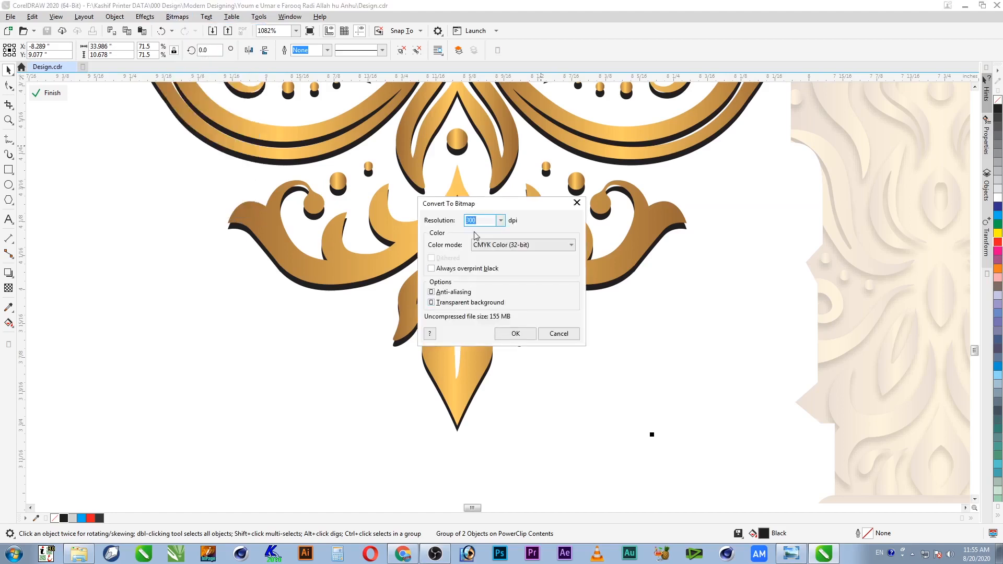
{"action": "left_click", "coordinate": [515, 334]}
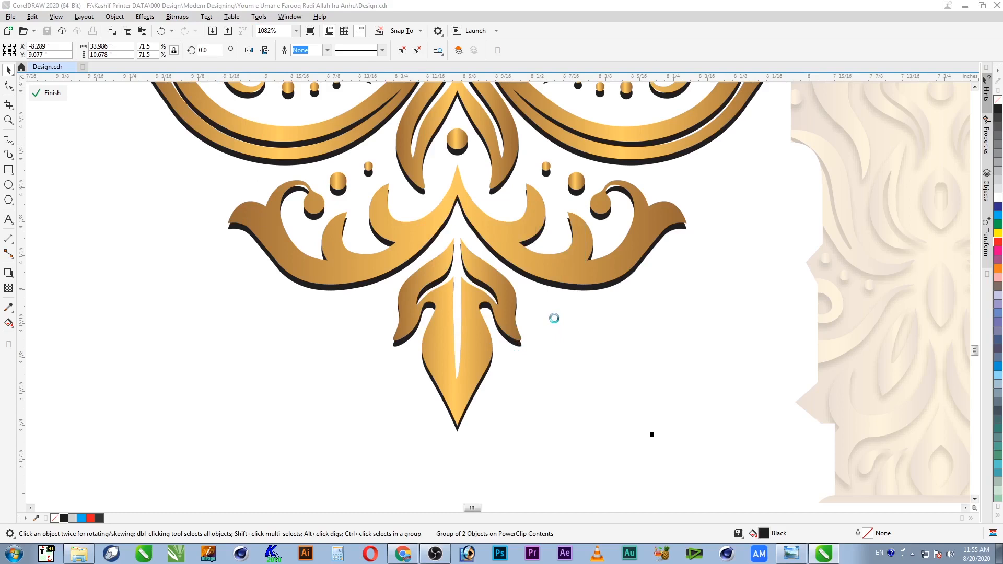
Step: Preview an 8.5-pixel Gaussian Blur on the black shadow bitmap
{"action": "left_click", "coordinate": [177, 16]}
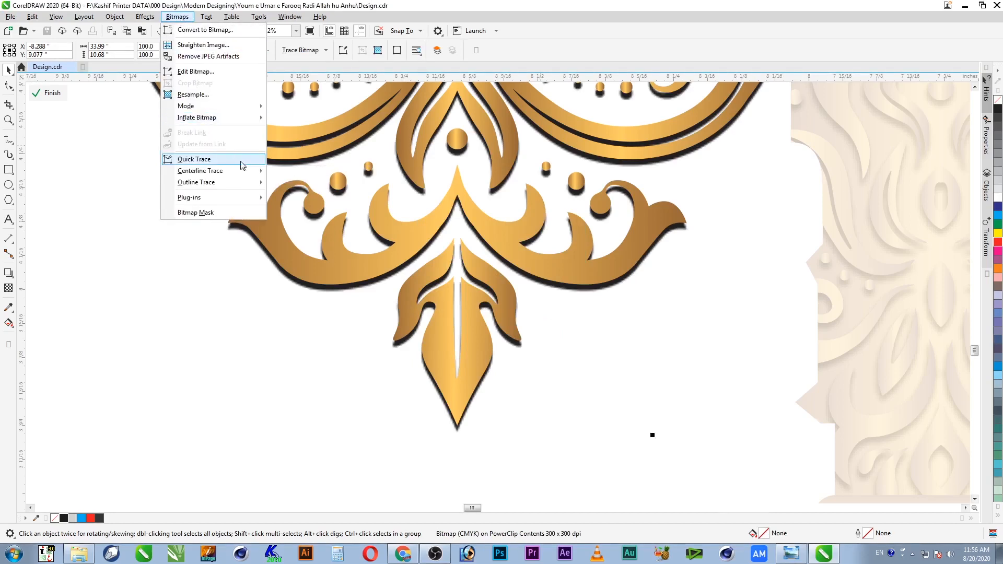
{"action": "mouse_move", "coordinate": [246, 201]}
{"action": "mouse_move", "coordinate": [149, 20]}
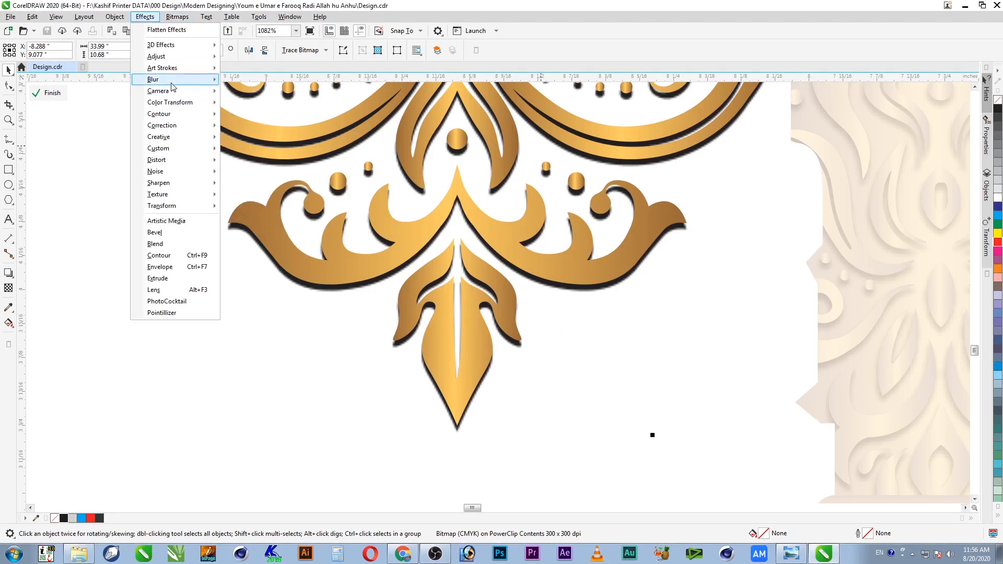
{"action": "mouse_move", "coordinate": [172, 80]}
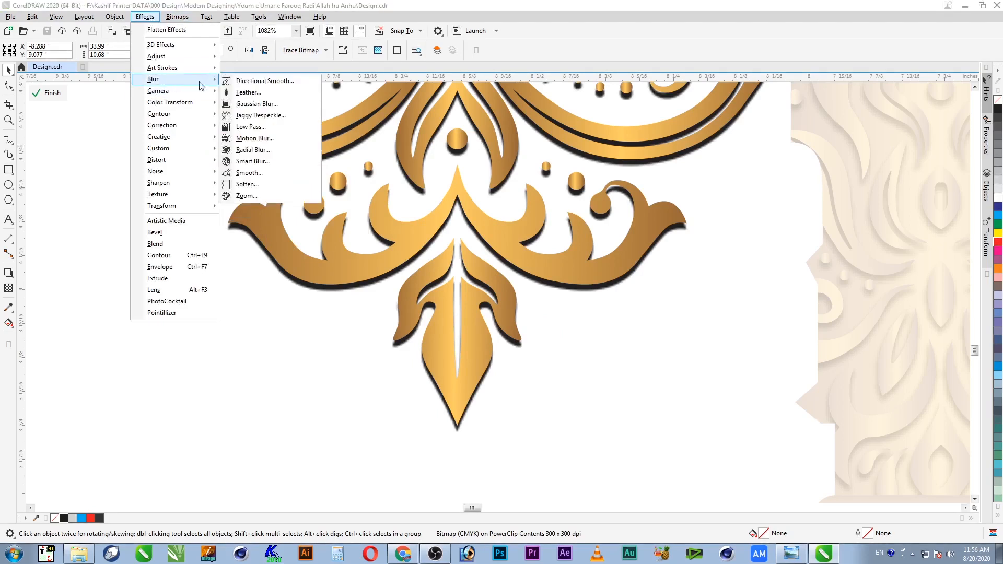
{"action": "left_click", "coordinate": [283, 107]}
{"action": "left_click_drag", "start_coordinate": [452, 273], "coordinate": [506, 276]}
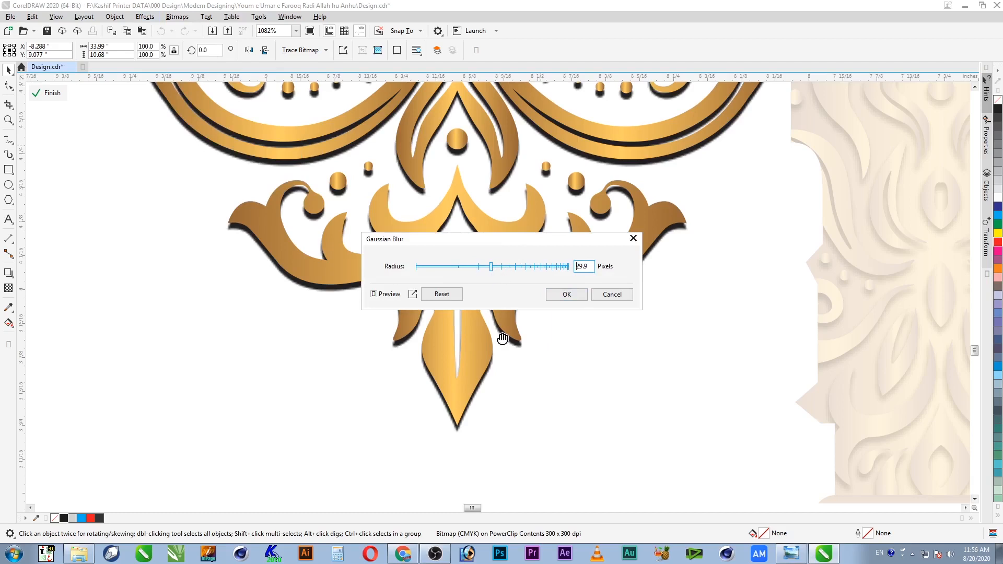
{"action": "left_click_drag", "start_coordinate": [486, 269], "coordinate": [453, 267]}
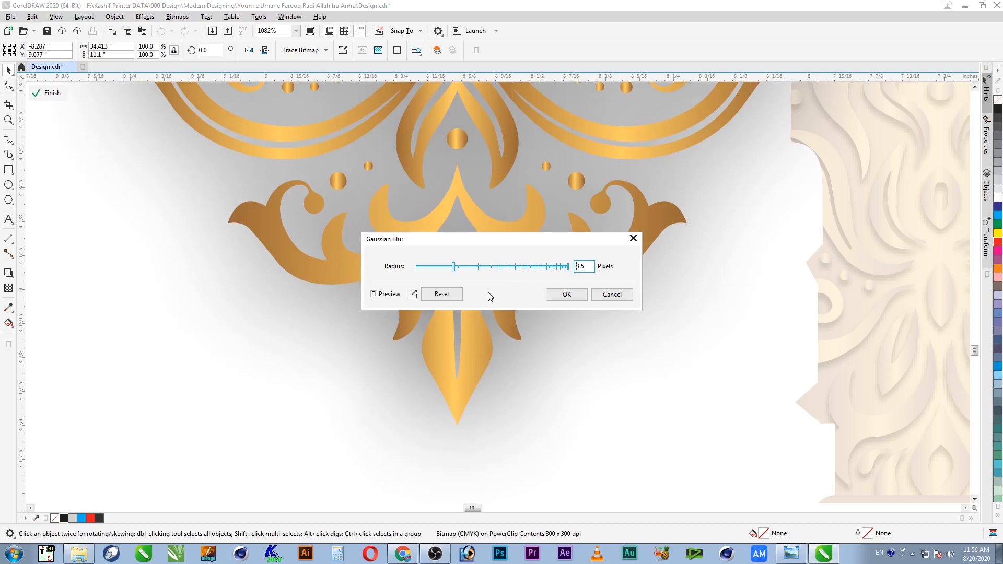
Step: Tighten the shadow's Gaussian Blur radius from 8.5 to 2.3 pixels and finish PowerClip editing
{"action": "left_click", "coordinate": [446, 267]}
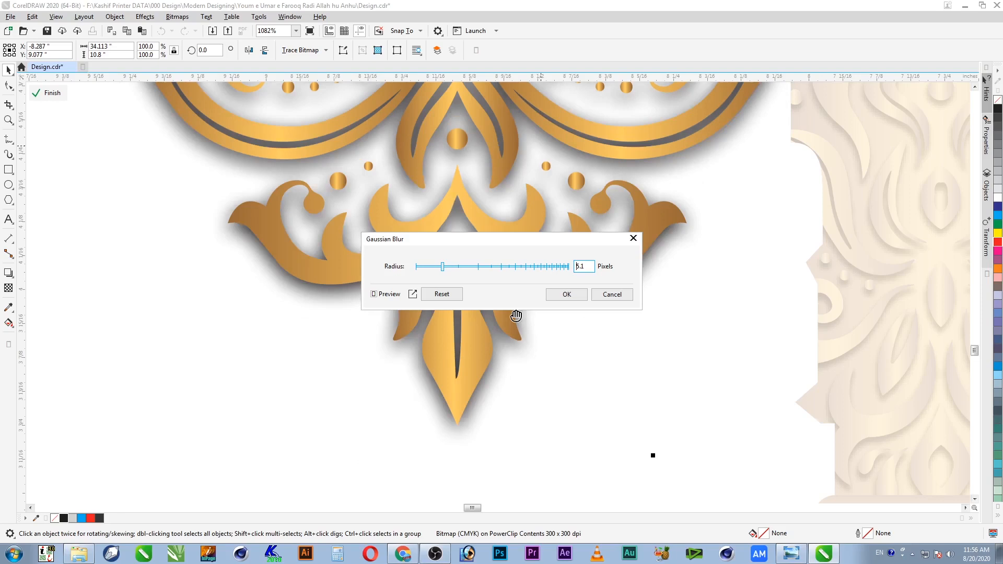
{"action": "left_click", "coordinate": [430, 268]}
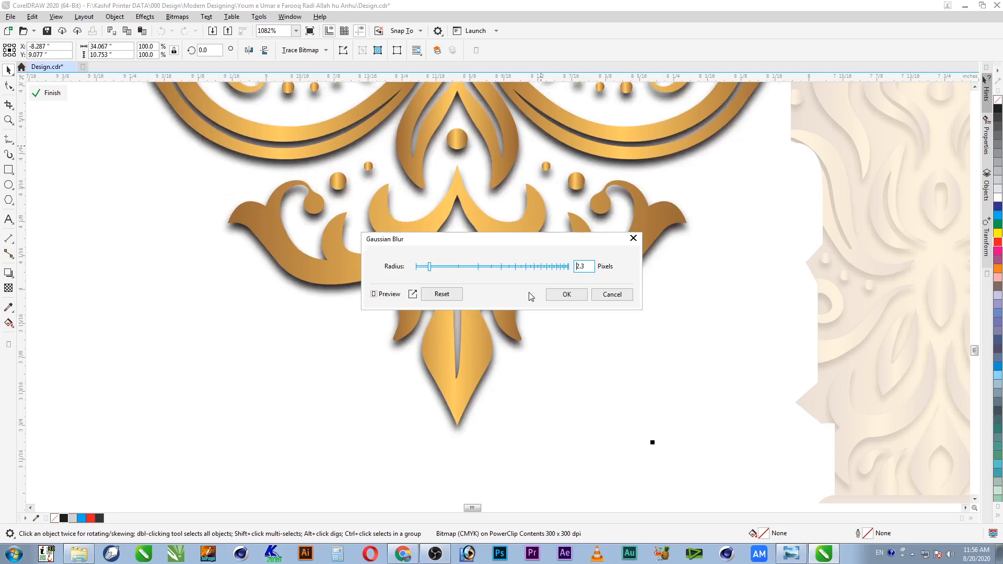
{"action": "left_click", "coordinate": [567, 295]}
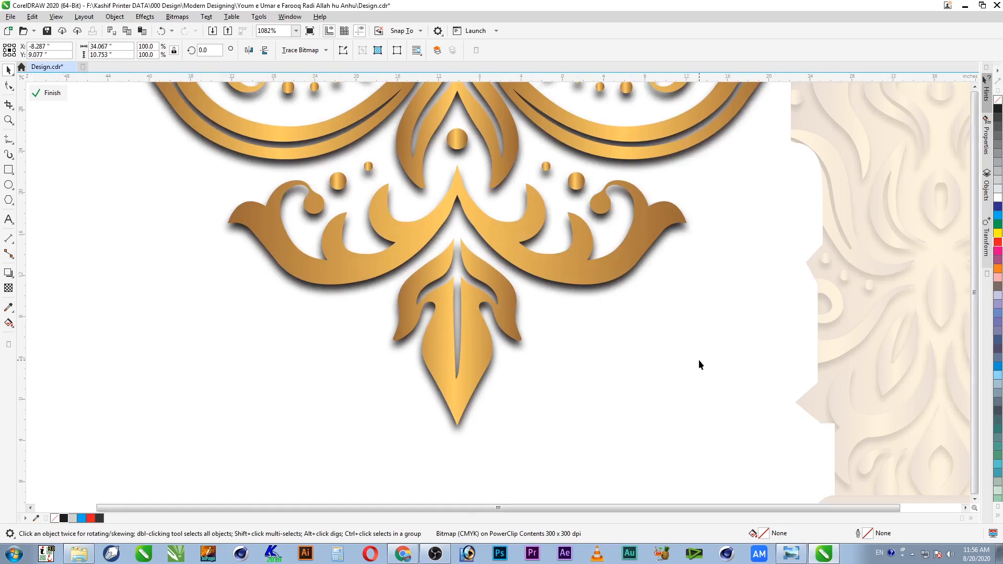
{"action": "left_click", "coordinate": [727, 266], "text": "ctrl"}
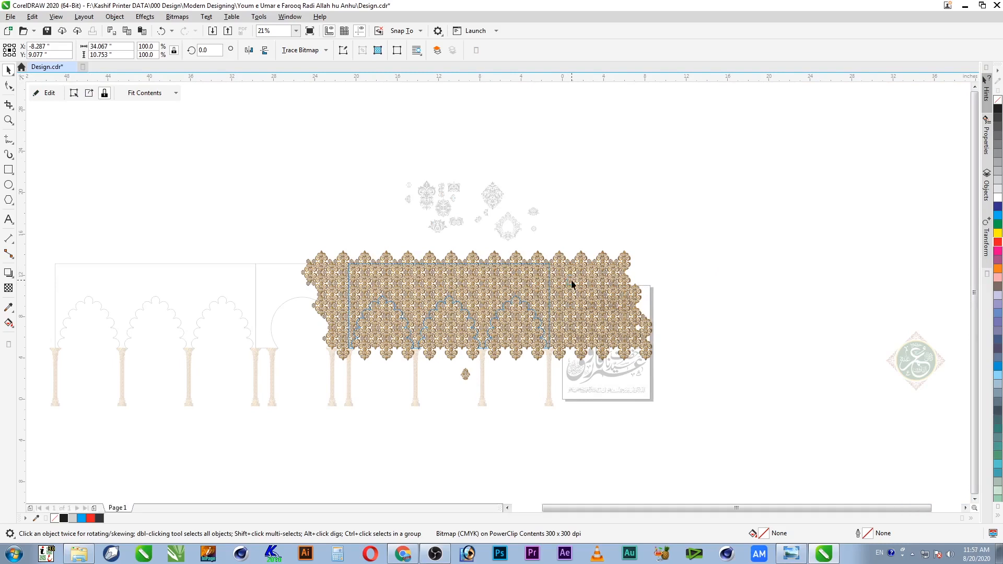
Step: Zoom in to inspect the gold arches and damask pattern, zoom back out, and save
{"action": "key", "text": "F2"}
{"action": "left_click_drag", "start_coordinate": [555, 260], "coordinate": [339, 353]}
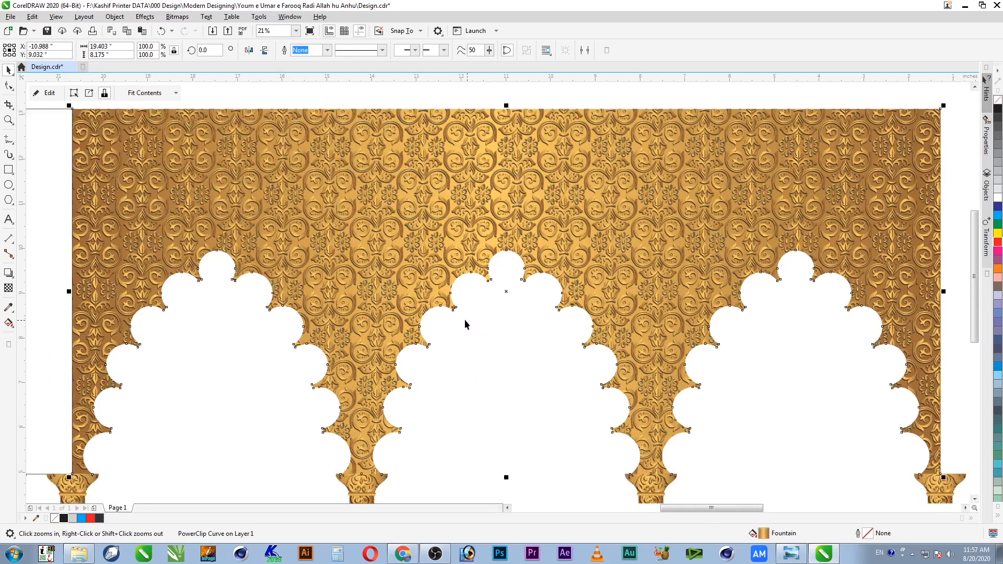
{"action": "left_click_drag", "start_coordinate": [294, 179], "coordinate": [634, 429]}
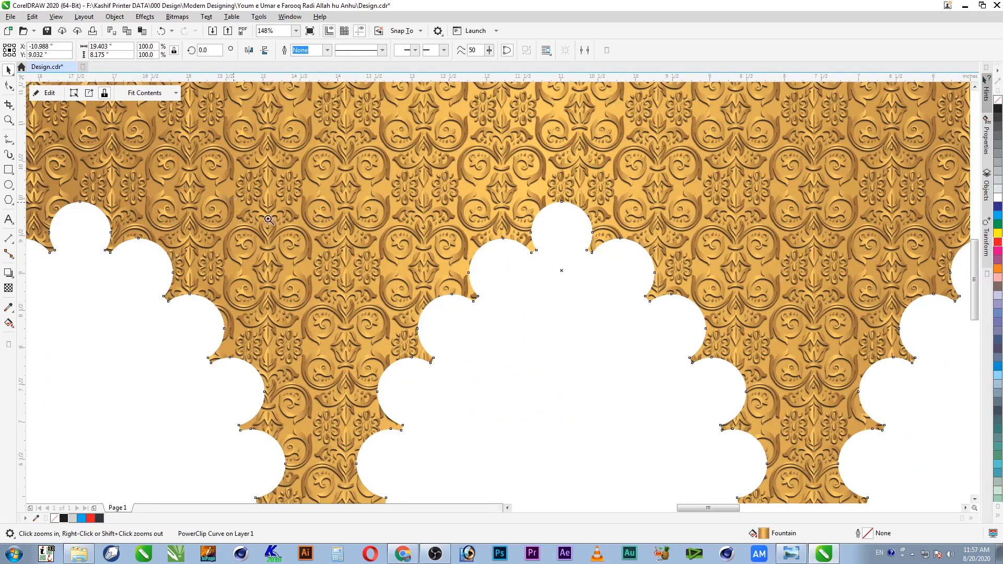
{"action": "left_click", "coordinate": [543, 404]}
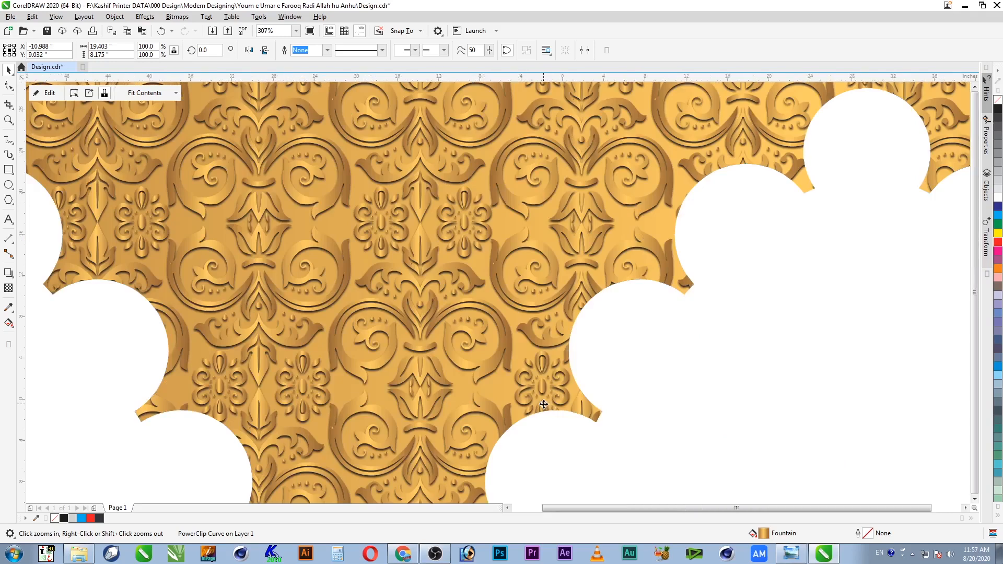
{"action": "key", "text": "F4"}
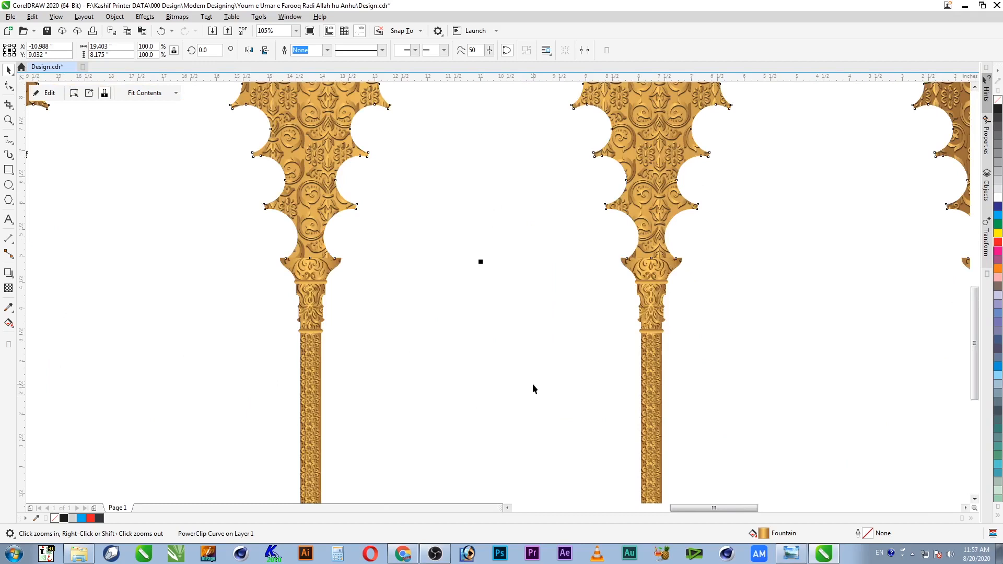
{"action": "key", "text": "ctrl+s"}
Step: Zoom into the pillar's capital and scroll the view to inspect it
{"action": "left_click", "coordinate": [641, 323]}
{"action": "key", "text": "F2"}
{"action": "left_click_drag", "start_coordinate": [655, 187], "coordinate": [463, 294]}
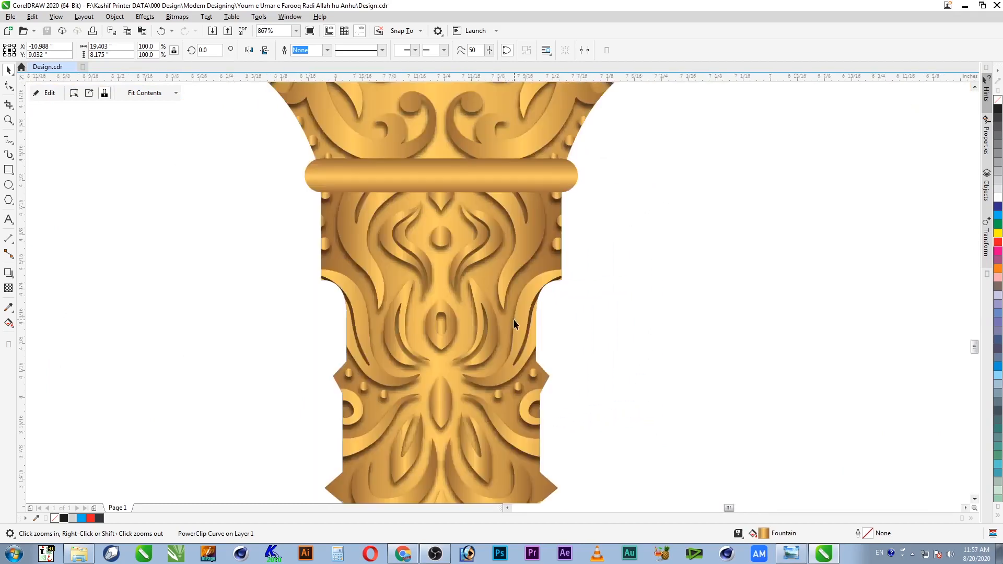
{"action": "scroll", "coordinate": [513, 317], "scroll_direction": "down", "scroll_amount": 1}
{"action": "left_click", "coordinate": [975, 86]}
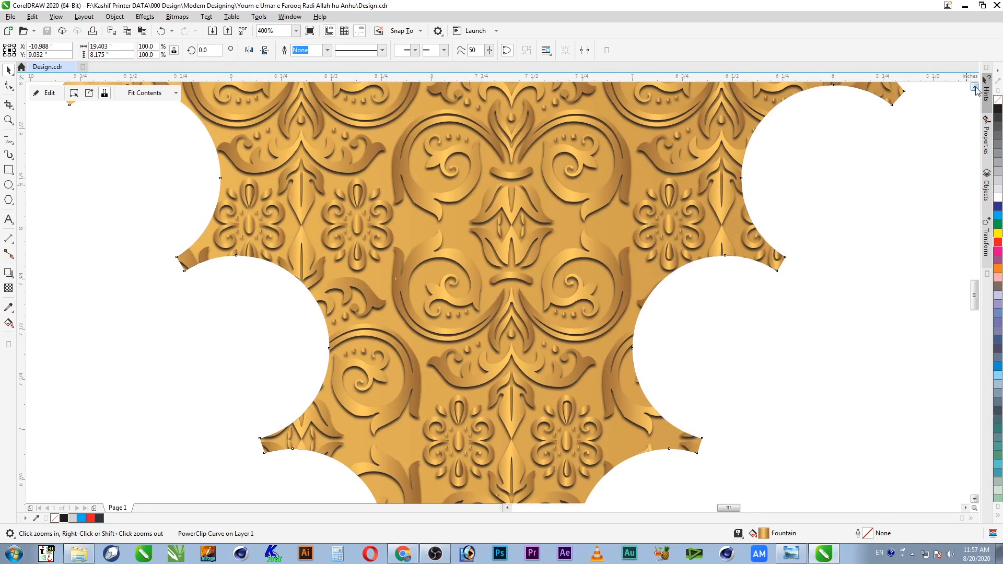
{"action": "left_click", "coordinate": [976, 89]}
{"action": "left_click", "coordinate": [976, 89]}
{"action": "left_click", "coordinate": [976, 89]}
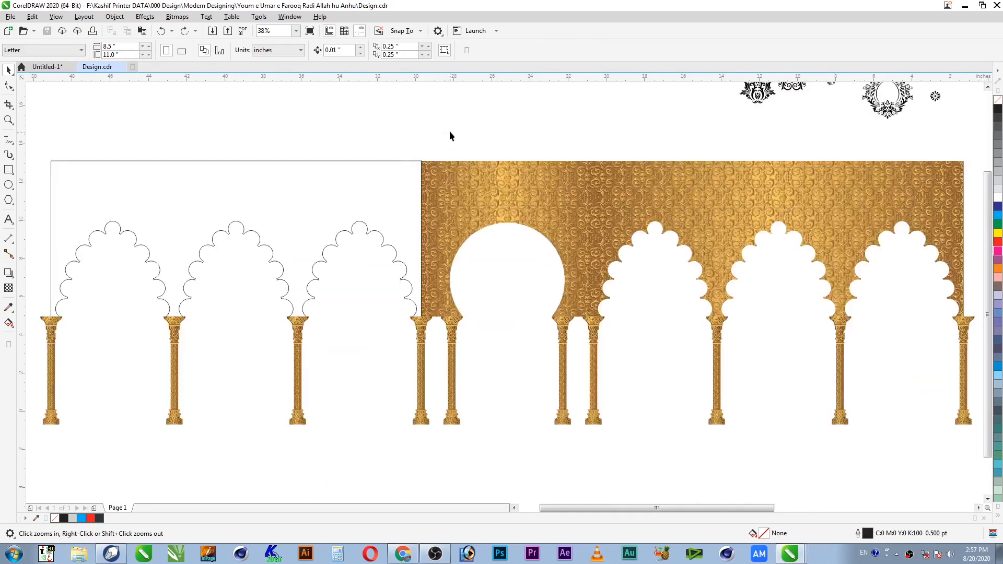
Step: Delete the empty outline arch group and make a horizontally mirrored copy of the gold arcade
{"action": "left_click_drag", "start_coordinate": [443, 148], "coordinate": [37, 475]}
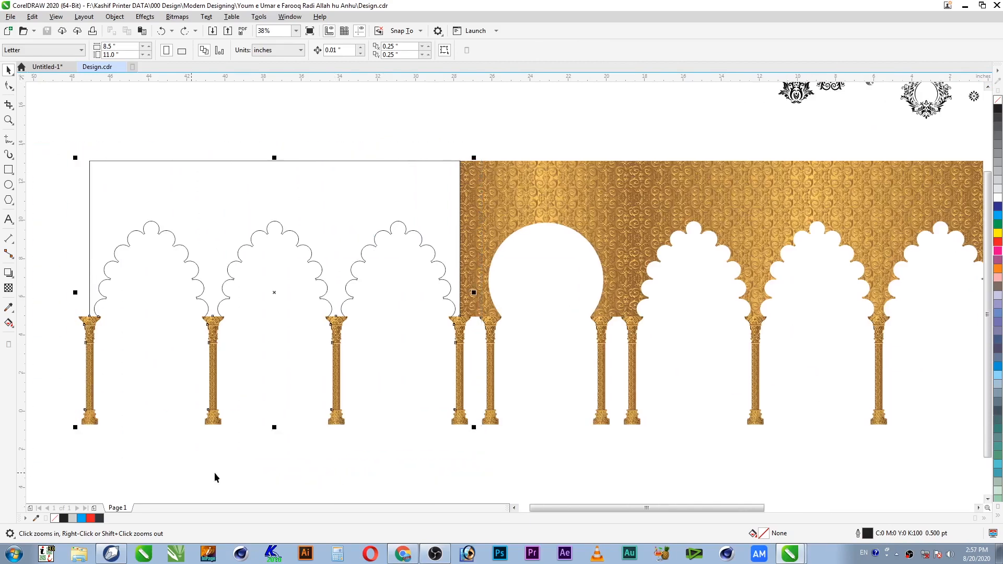
{"action": "key", "text": "Delete"}
{"action": "left_click_drag", "start_coordinate": [615, 150], "coordinate": [907, 450]}
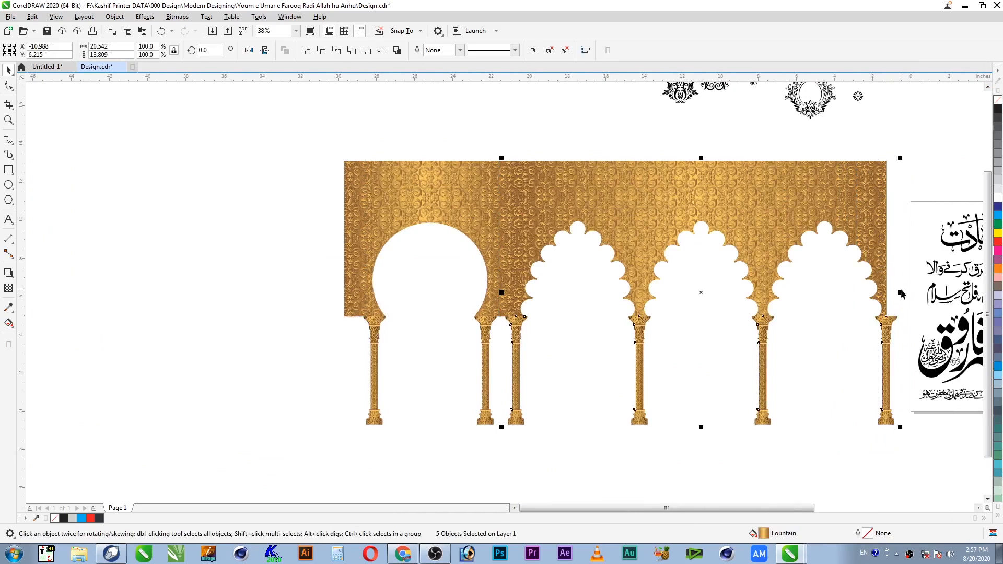
{"action": "left_click_drag", "start_coordinate": [900, 293], "coordinate": [378, 198]}
Step: Turn on Snap To Objects and slide the mirrored half flush against the original arcade
{"action": "key", "text": "F2"}
{"action": "left_click", "coordinate": [413, 30]}
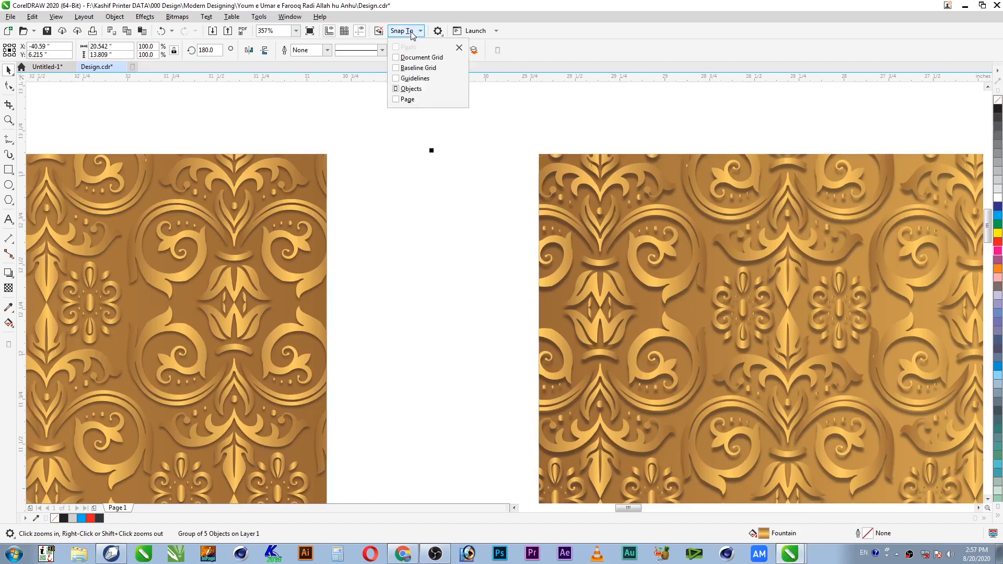
{"action": "left_click", "coordinate": [408, 90]}
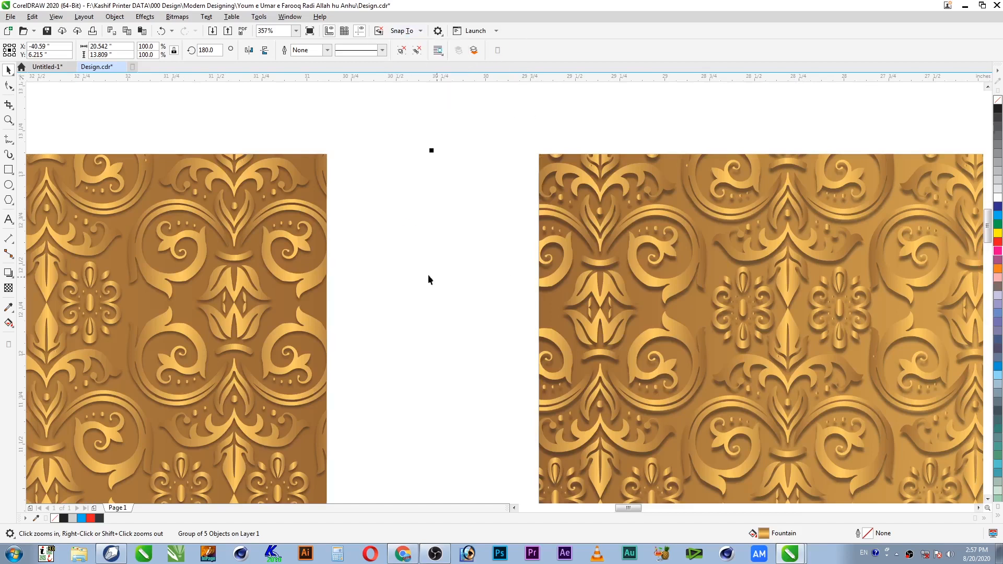
{"action": "left_click_drag", "start_coordinate": [327, 258], "coordinate": [539, 264]}
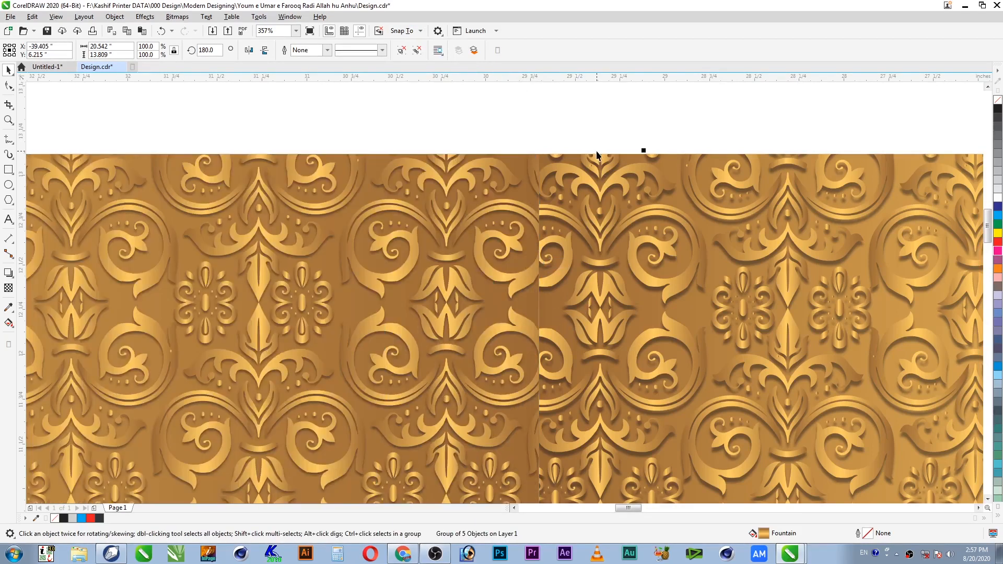
{"action": "key", "text": "F4"}
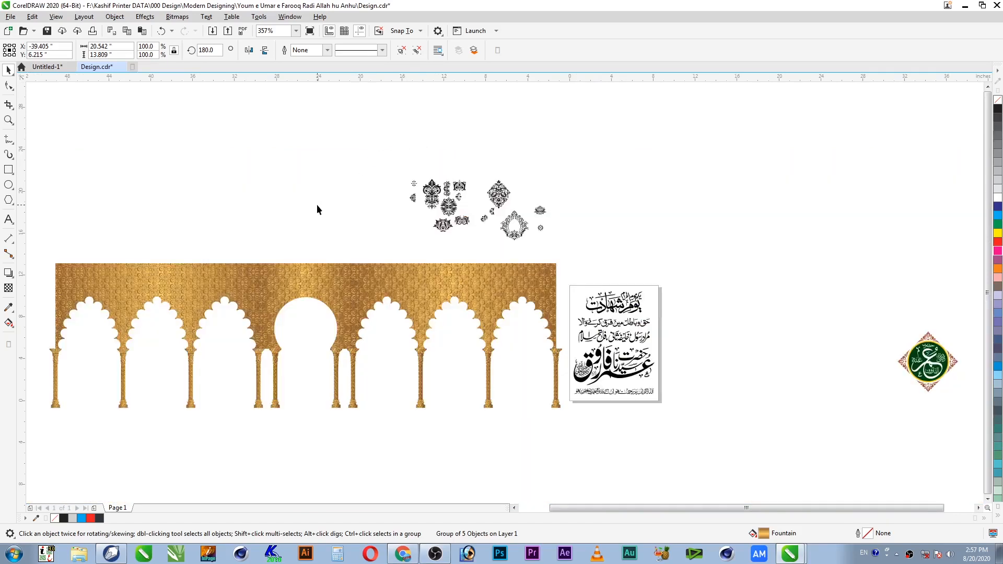
{"action": "left_click", "coordinate": [319, 206]}
{"action": "key", "text": "z"}
{"action": "left_click_drag", "start_coordinate": [565, 253], "coordinate": [41, 426]}
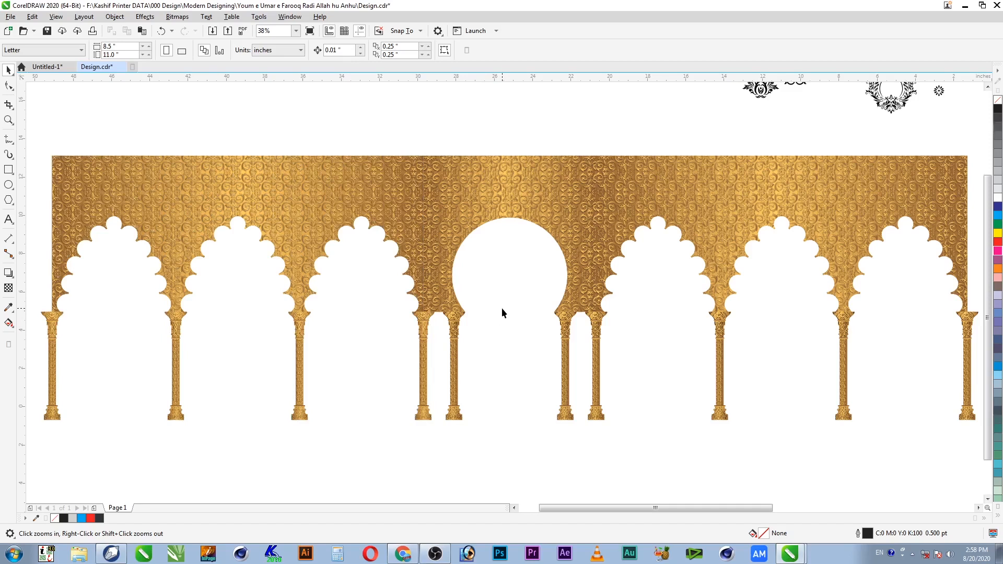
Step: Save the design and zoom in on the arcade and calligraphy panel
{"action": "key", "text": "ctrl+s"}
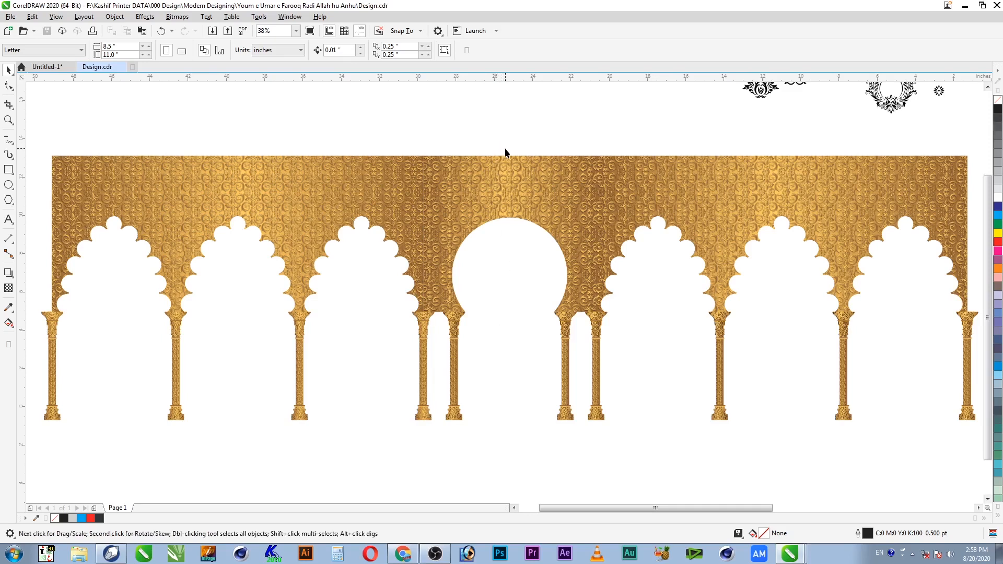
{"action": "key", "text": "z"}
{"action": "left_click_drag", "start_coordinate": [346, 139], "coordinate": [868, 386]}
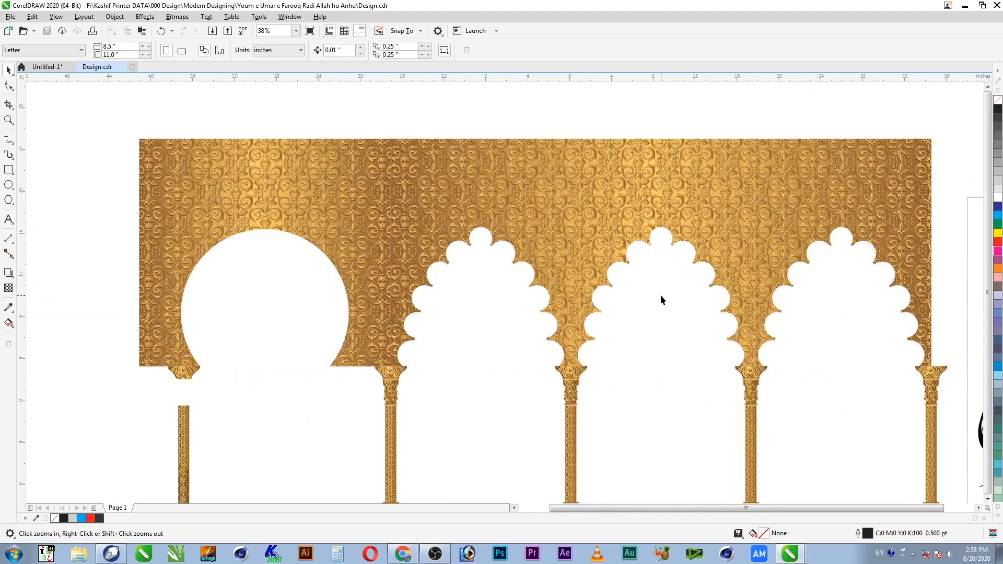
{"action": "key", "text": "F4"}
{"action": "left_click_drag", "start_coordinate": [699, 213], "coordinate": [130, 426]}
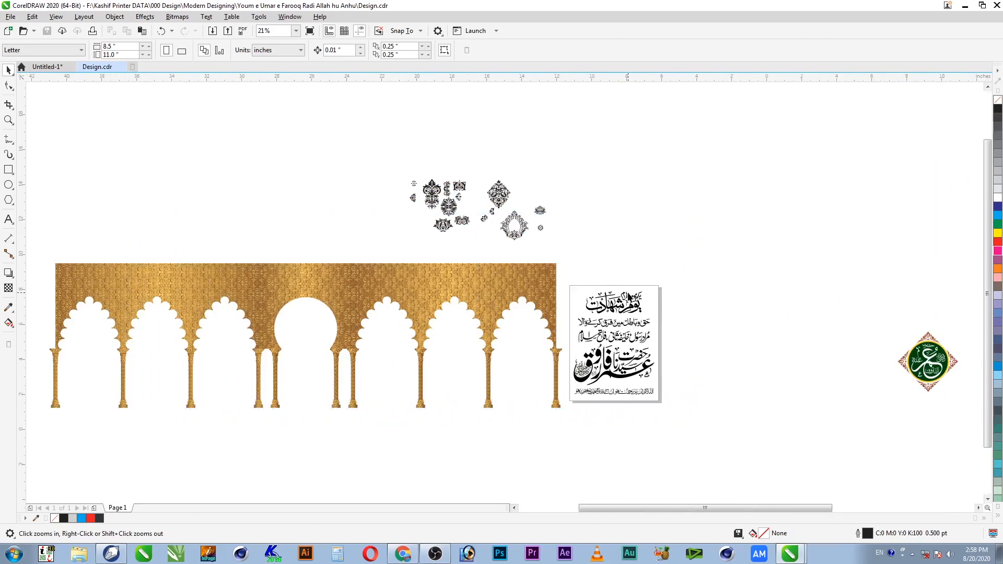
Step: Move the Urdu calligraphy into the round centre arch, shrinking it to fit the circle
{"action": "key", "text": "space"}
{"action": "left_click", "coordinate": [883, 276]}
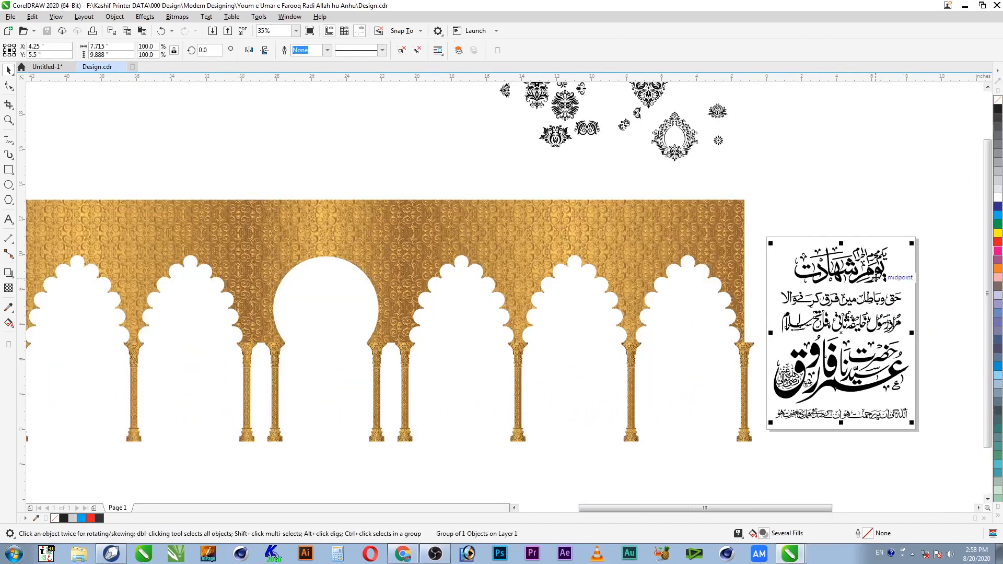
{"action": "left_click_drag", "start_coordinate": [878, 273], "coordinate": [362, 307]}
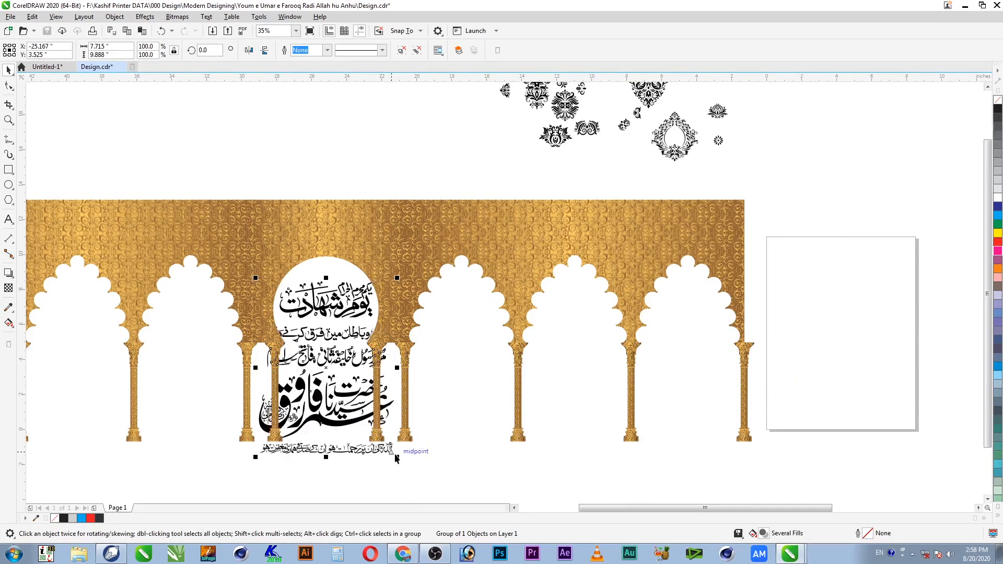
{"action": "left_click_drag", "start_coordinate": [392, 457], "coordinate": [369, 453]}
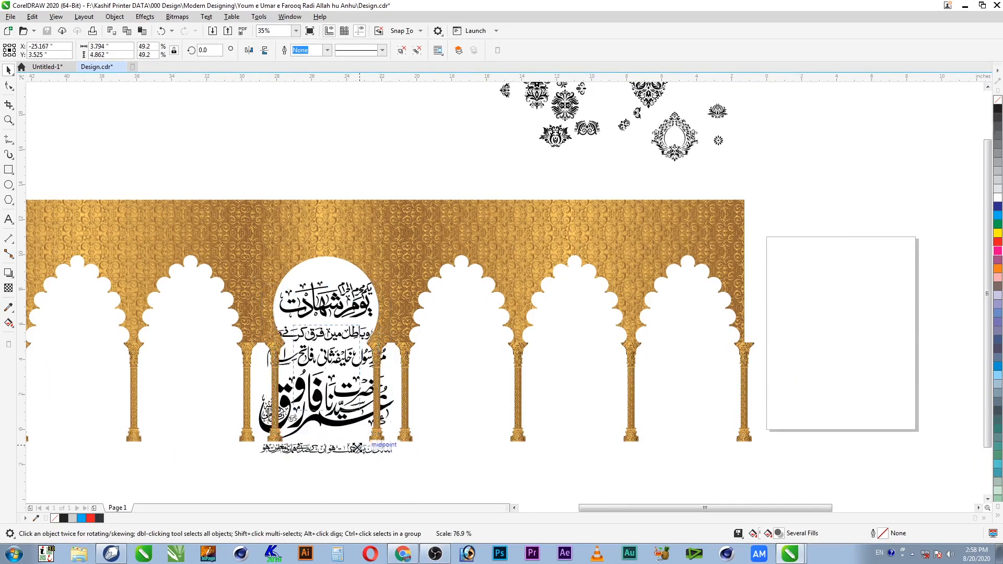
{"action": "key", "text": "z"}
{"action": "left_click_drag", "start_coordinate": [432, 232], "coordinate": [229, 466]}
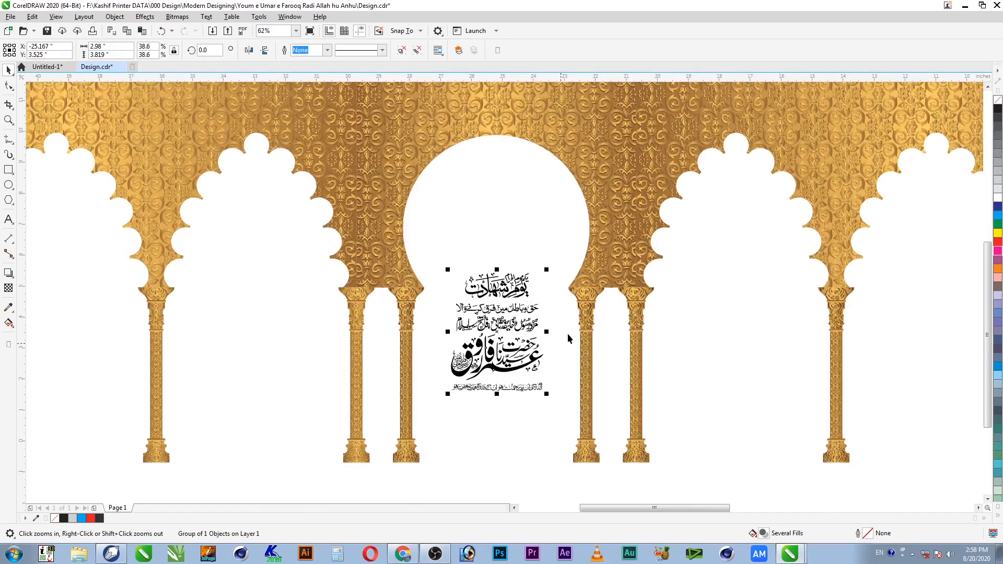
{"action": "key", "text": "space"}
{"action": "left_click_drag", "start_coordinate": [522, 290], "coordinate": [515, 188]}
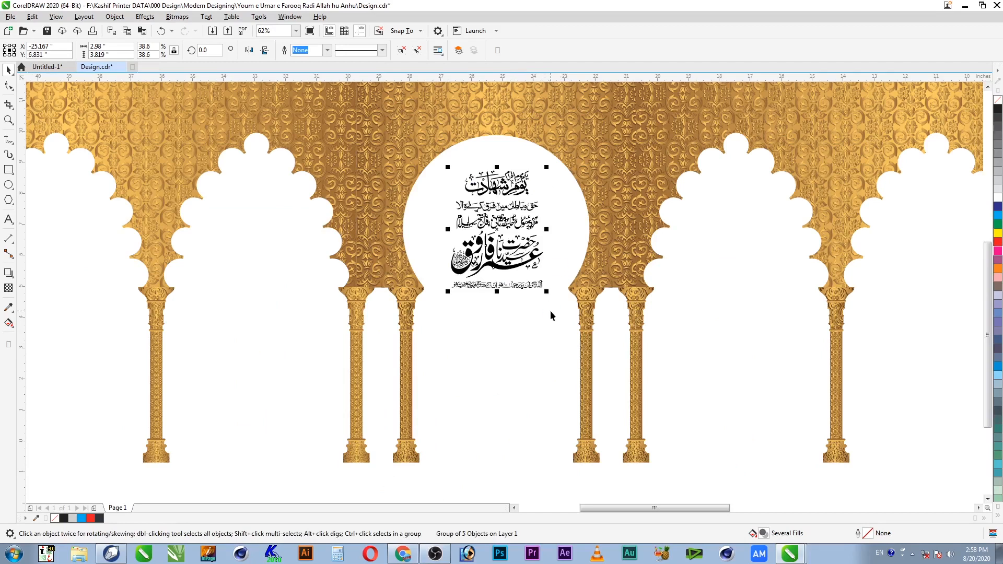
Step: Marquee-select the loose black damask ornaments and delete them
{"action": "scroll", "coordinate": [550, 313], "scroll_direction": "down", "scroll_amount": 2}
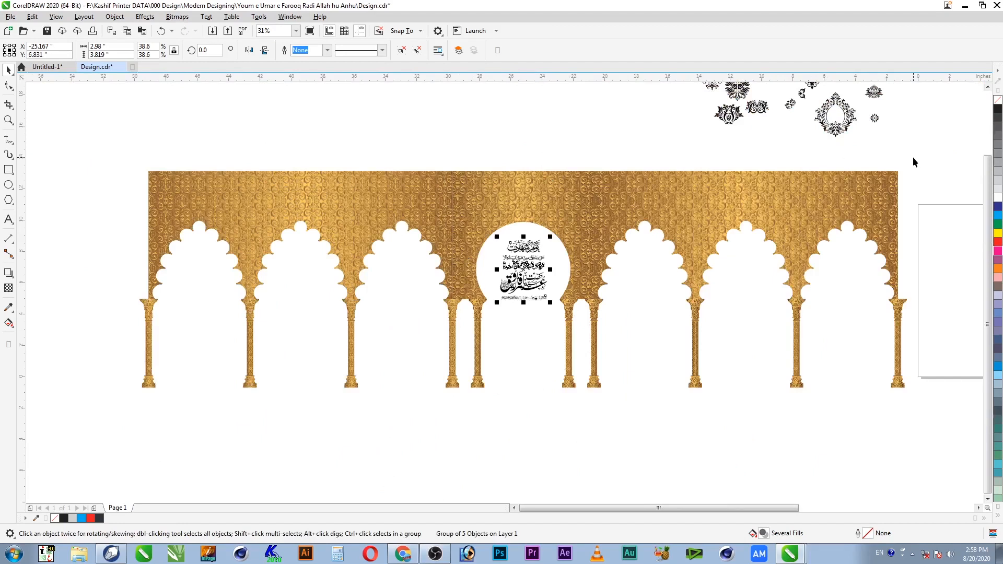
{"action": "scroll", "coordinate": [902, 162], "scroll_direction": "down", "scroll_amount": 2}
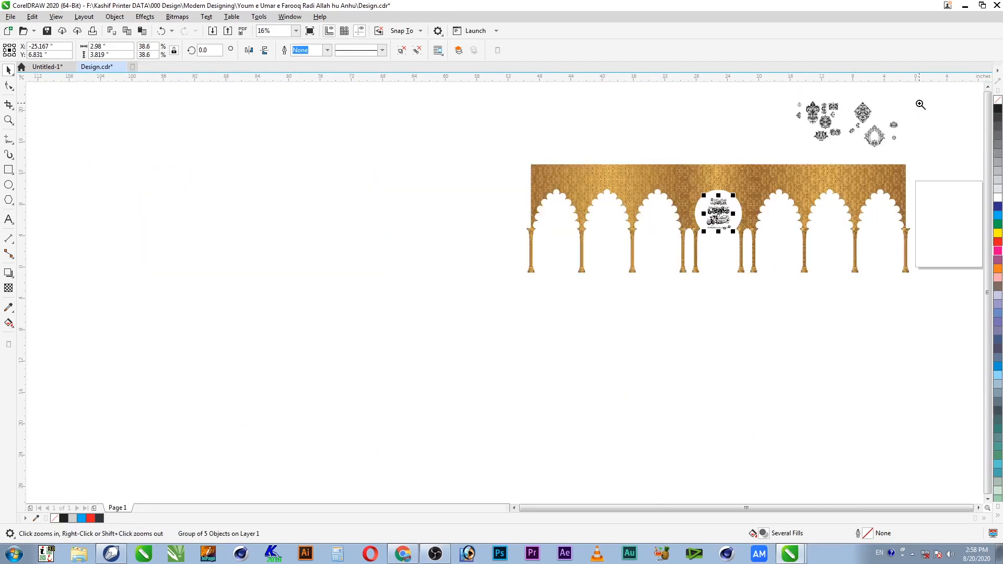
{"action": "scroll", "coordinate": [922, 147], "scroll_direction": "up", "scroll_amount": 2}
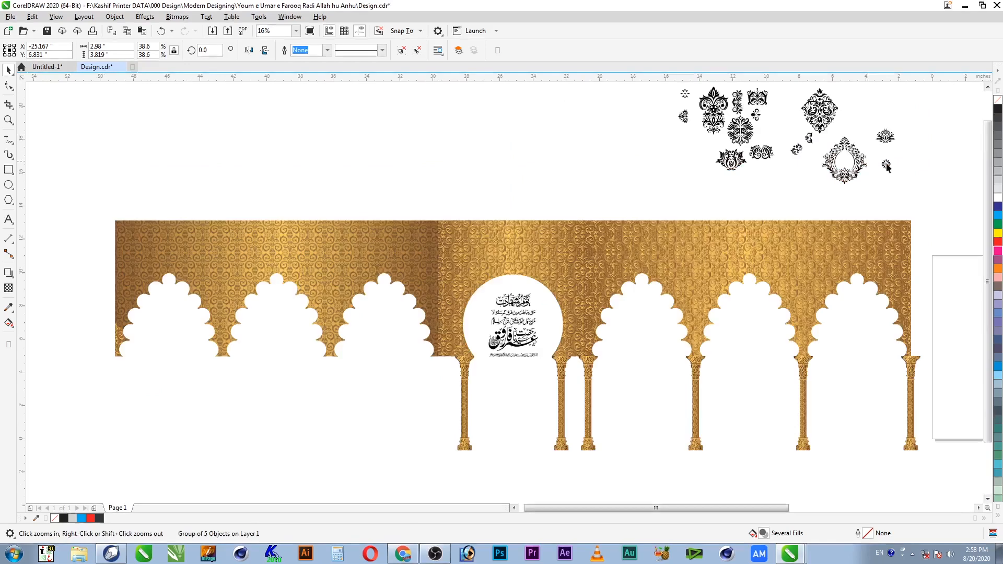
{"action": "left_click_drag", "start_coordinate": [632, 209], "coordinate": [940, 61]}
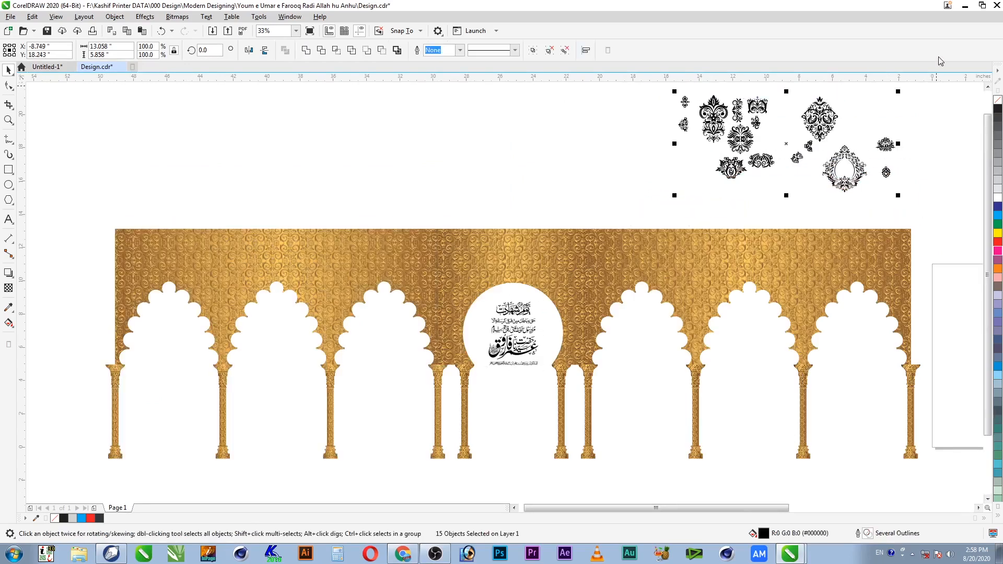
{"action": "key", "text": "Delete"}
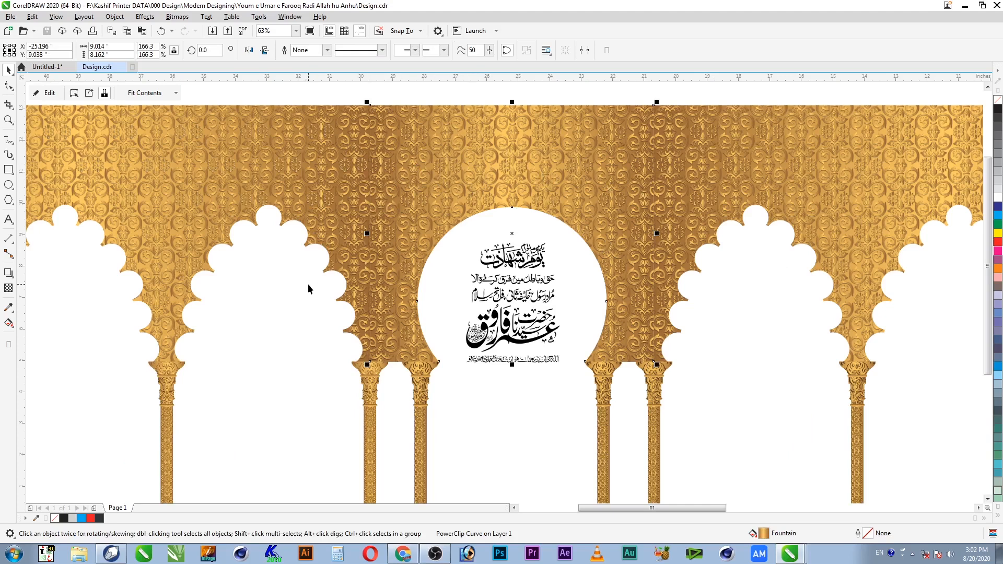
Step: Draw a rectangle centred on the arcade above the circle, about 7.375 × 2.088 inches
{"action": "key", "text": "F6"}
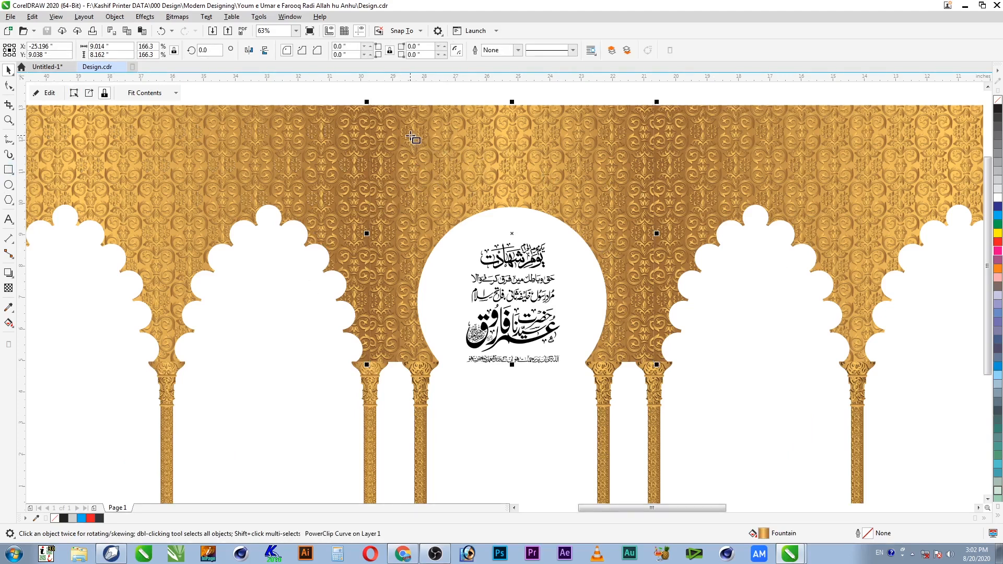
{"action": "left_click_drag", "start_coordinate": [403, 133], "coordinate": [635, 184]}
{"action": "key", "text": "space"}
{"action": "left_click", "coordinate": [620, 192], "text": "shift"}
{"action": "key", "text": "c"}
{"action": "left_click", "coordinate": [616, 193], "text": "shift"}
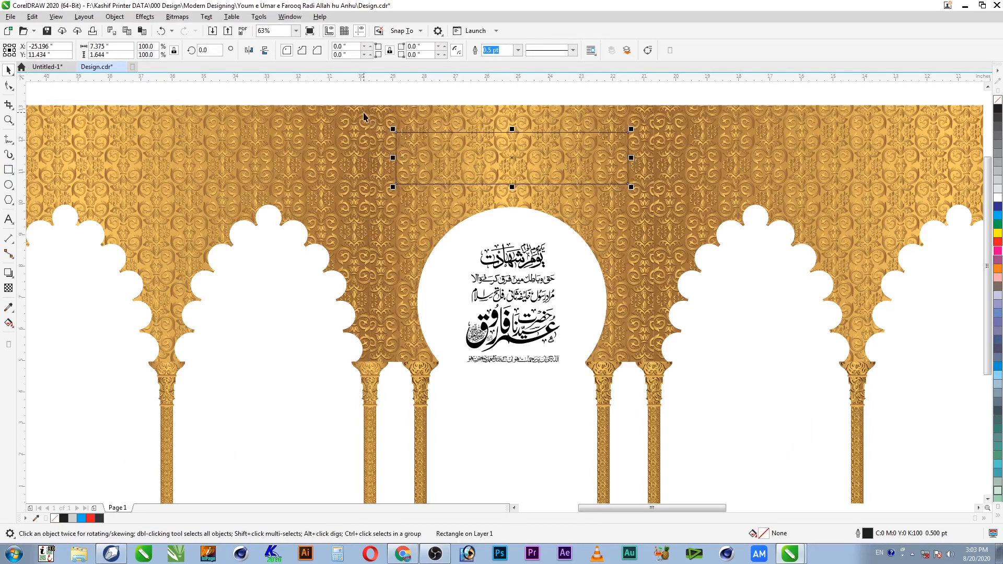
{"action": "left_click_drag", "start_coordinate": [545, 173], "coordinate": [555, 153]}
{"action": "key", "text": "z"}
{"action": "left_click_drag", "start_coordinate": [358, 157], "coordinate": [690, 91]}
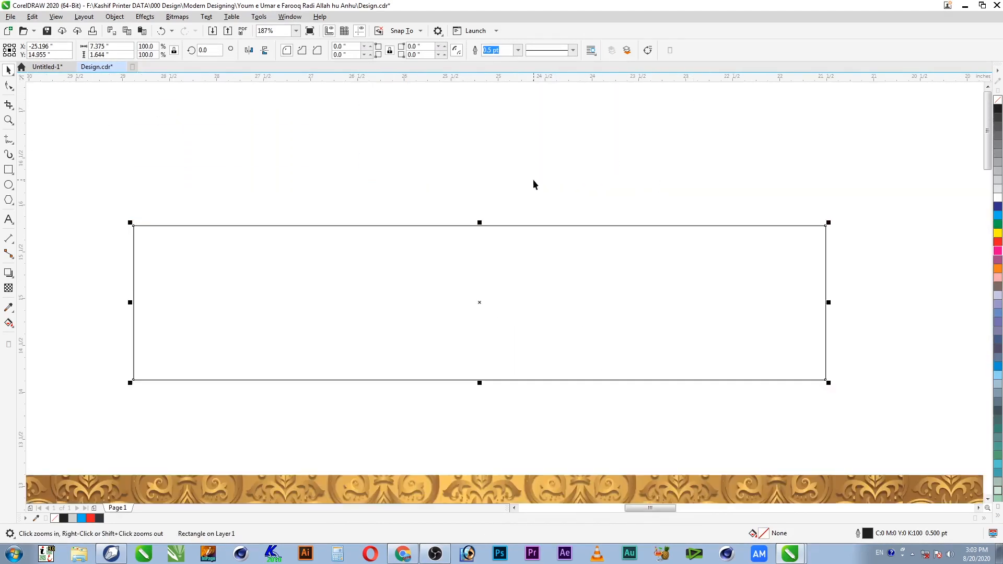
{"action": "left_click_drag", "start_coordinate": [481, 221], "coordinate": [484, 180]}
Step: Duplicate the rectangle, narrow it, centre it inside the original and shorten its bottom
{"action": "left_click", "coordinate": [8, 85]}
{"action": "key", "text": "space"}
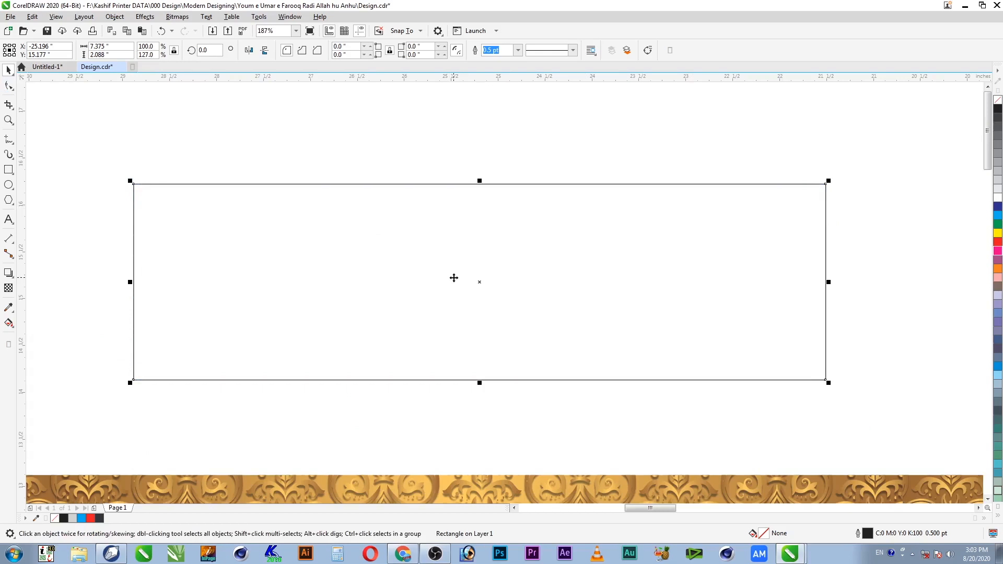
{"action": "key", "text": "ctrl+d"}
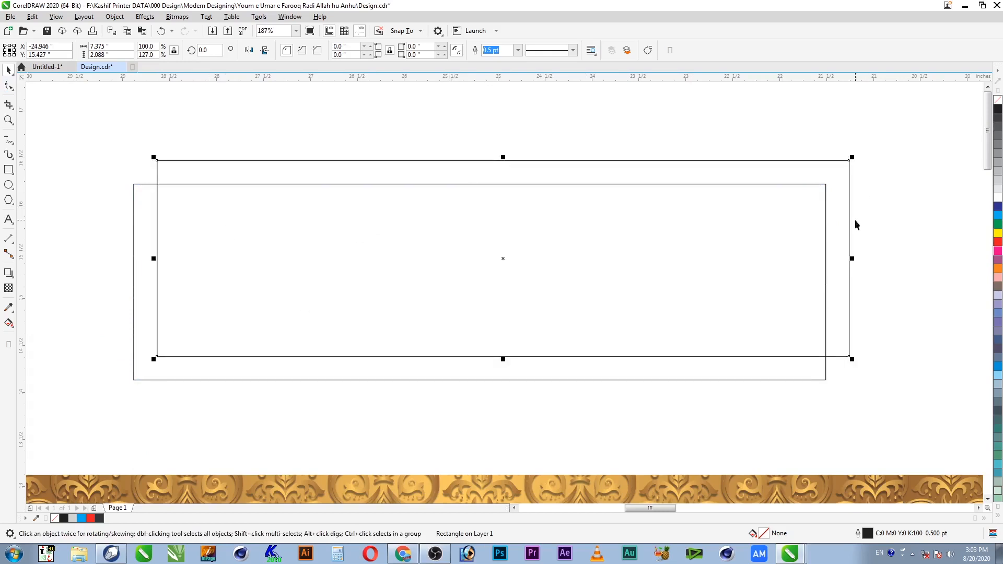
{"action": "left_click_drag", "start_coordinate": [853, 259], "coordinate": [803, 265]}
{"action": "left_click", "coordinate": [755, 369], "text": "shift"}
{"action": "key", "text": "c"}
{"action": "key", "text": "e"}
{"action": "left_click", "coordinate": [822, 341], "text": "shift"}
{"action": "left_click_drag", "start_coordinate": [480, 383], "coordinate": [492, 358]}
Step: Widen and heighten the inner rectangle, then delete it
{"action": "left_click", "coordinate": [822, 285], "text": "shift"}
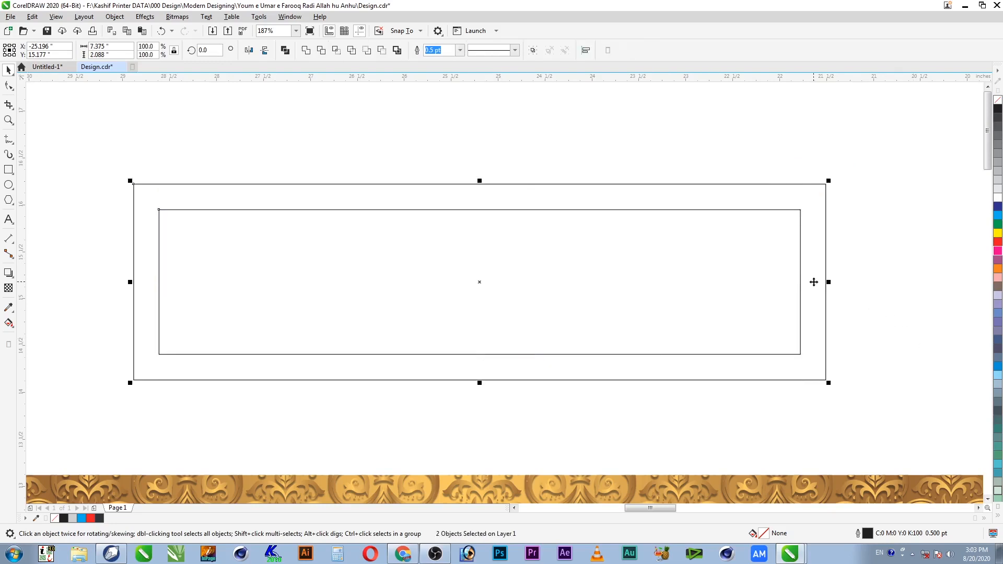
{"action": "left_click", "coordinate": [782, 273]}
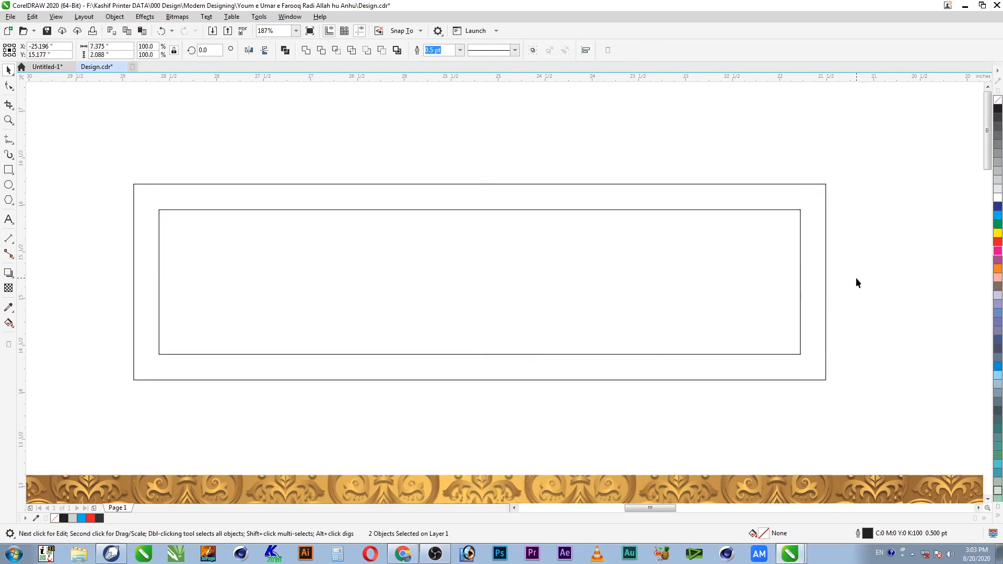
{"action": "left_click", "coordinate": [801, 276]}
{"action": "left_click_drag", "start_coordinate": [805, 283], "coordinate": [813, 282]}
{"action": "left_click_drag", "start_coordinate": [480, 207], "coordinate": [482, 199]}
{"action": "left_click", "coordinate": [764, 170]}
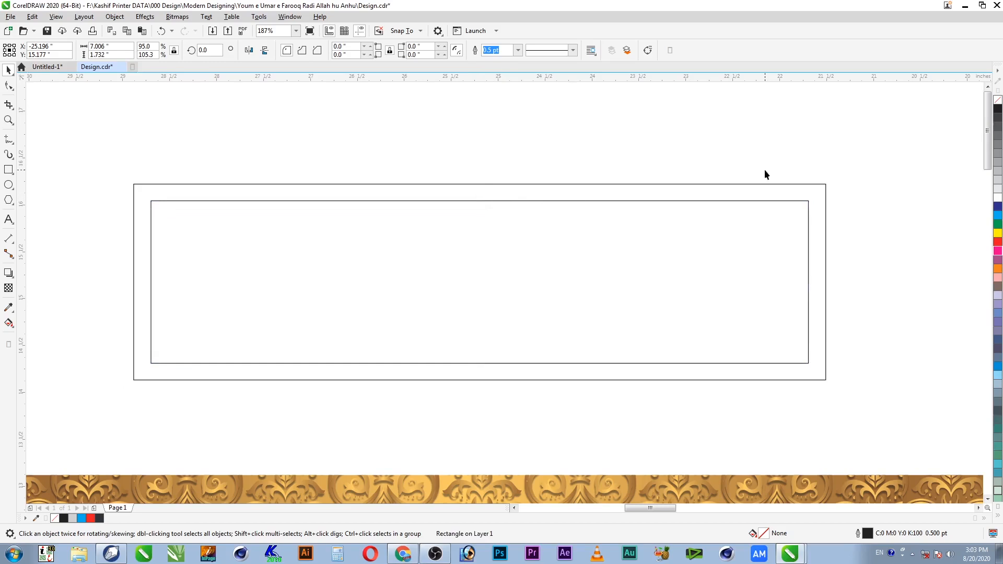
{"action": "left_click", "coordinate": [785, 240]}
{"action": "key", "text": "Delete"}
Step: Give the outer rectangle an inside contour with a 0.16" offset
{"action": "left_click", "coordinate": [256, 325]}
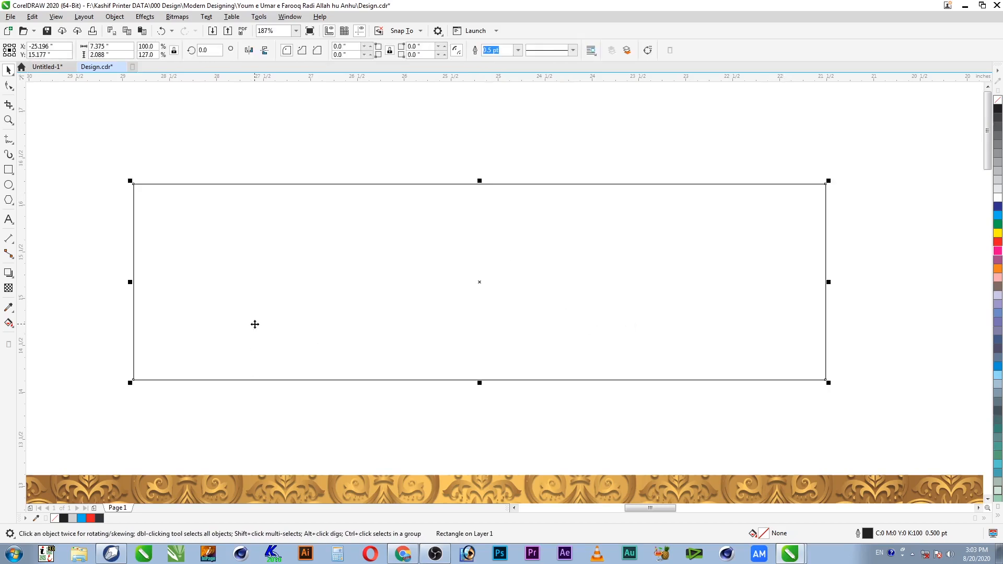
{"action": "left_click", "coordinate": [11, 273]}
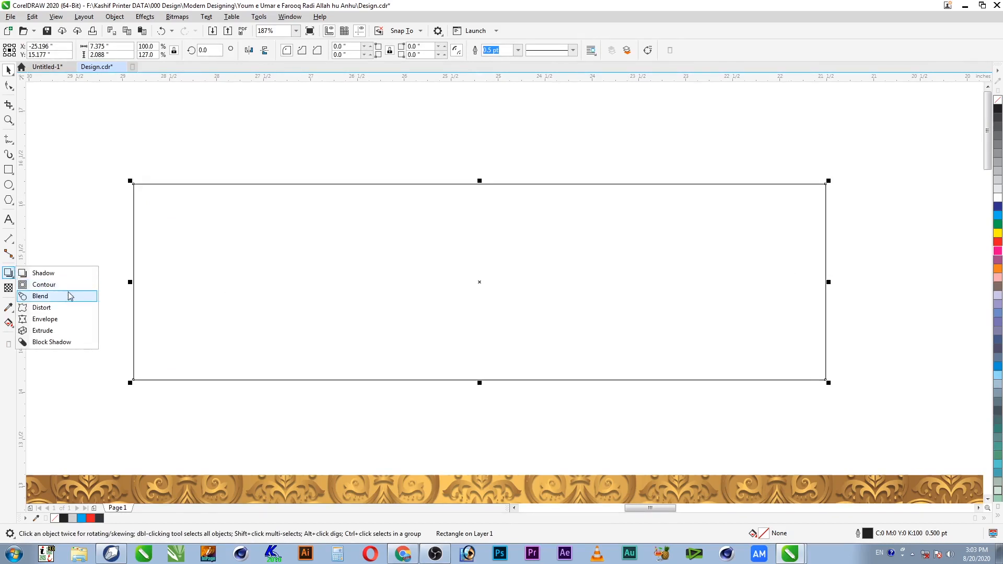
{"action": "left_click", "coordinate": [47, 285]}
{"action": "left_click", "coordinate": [255, 50]}
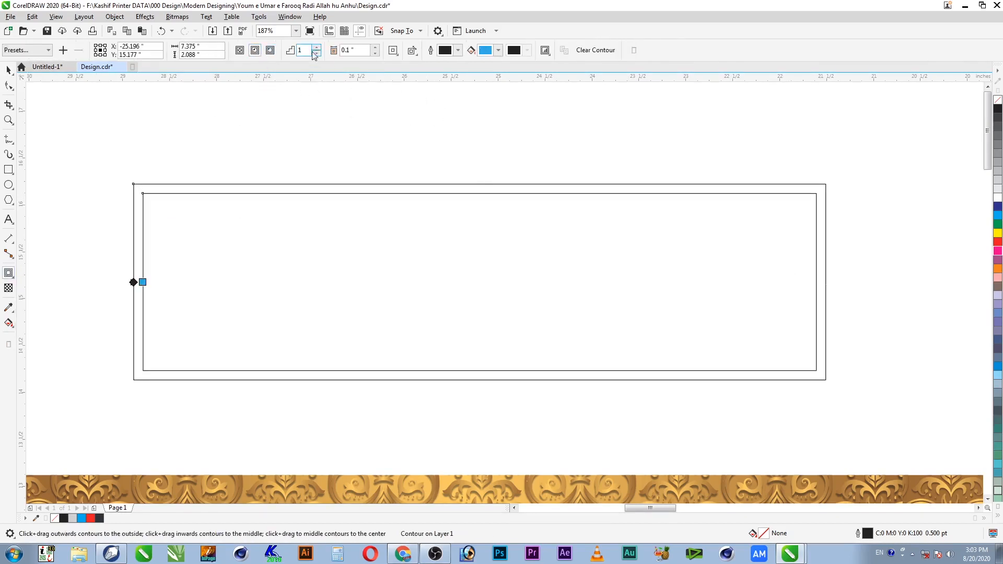
{"action": "left_click", "coordinate": [375, 48]}
{"action": "left_click", "coordinate": [374, 47]}
{"action": "left_click", "coordinate": [374, 48]}
{"action": "left_click", "coordinate": [374, 48]}
Step: Break the contour apart and copy both rectangles off to the right
{"action": "left_click", "coordinate": [8, 70]}
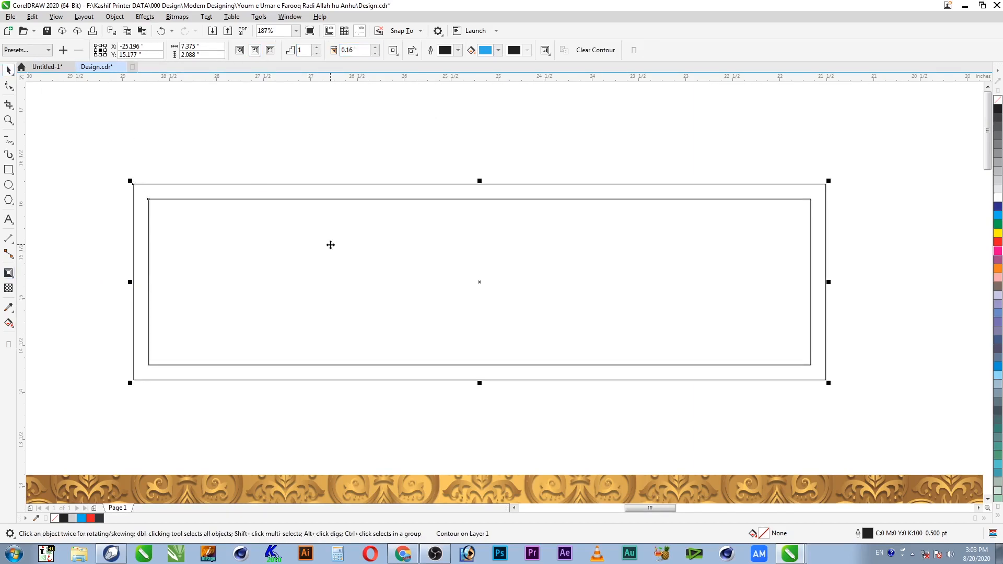
{"action": "right_click", "coordinate": [330, 244]}
{"action": "left_click", "coordinate": [395, 256]}
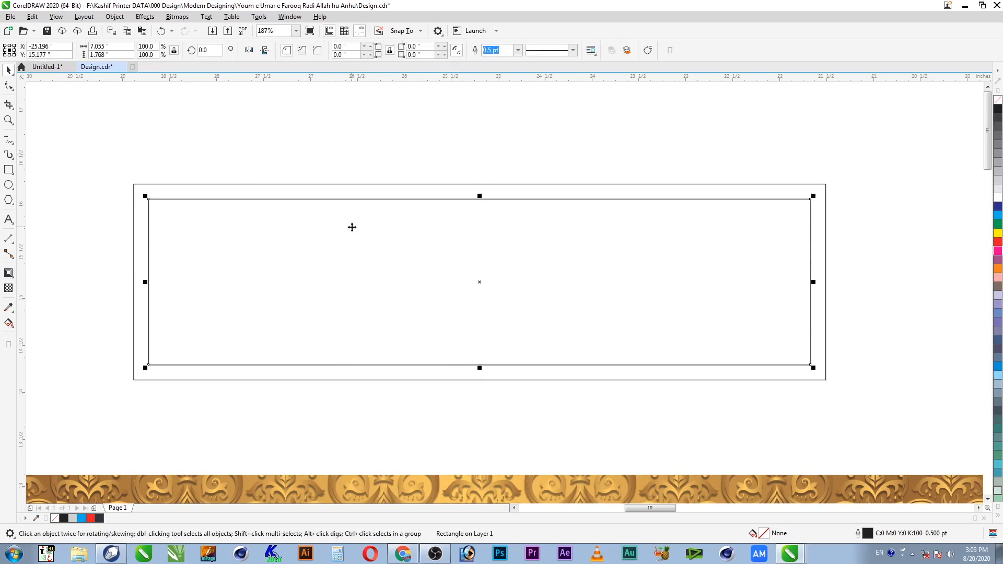
{"action": "left_click", "coordinate": [826, 211], "text": "shift"}
{"action": "left_click_drag", "start_coordinate": [819, 228], "coordinate": [868, 236]}
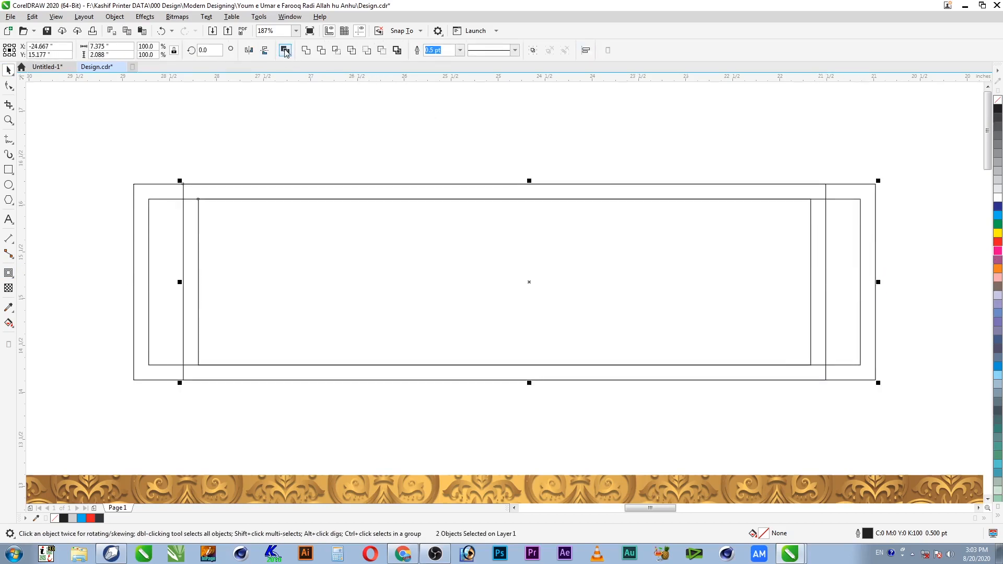
Step: Combine the copies into one frame, move it up, fill it black, and delete the leftover inner rectangle
{"action": "key", "text": "ctrl+l"}
{"action": "left_click_drag", "start_coordinate": [876, 229], "coordinate": [879, 183]}
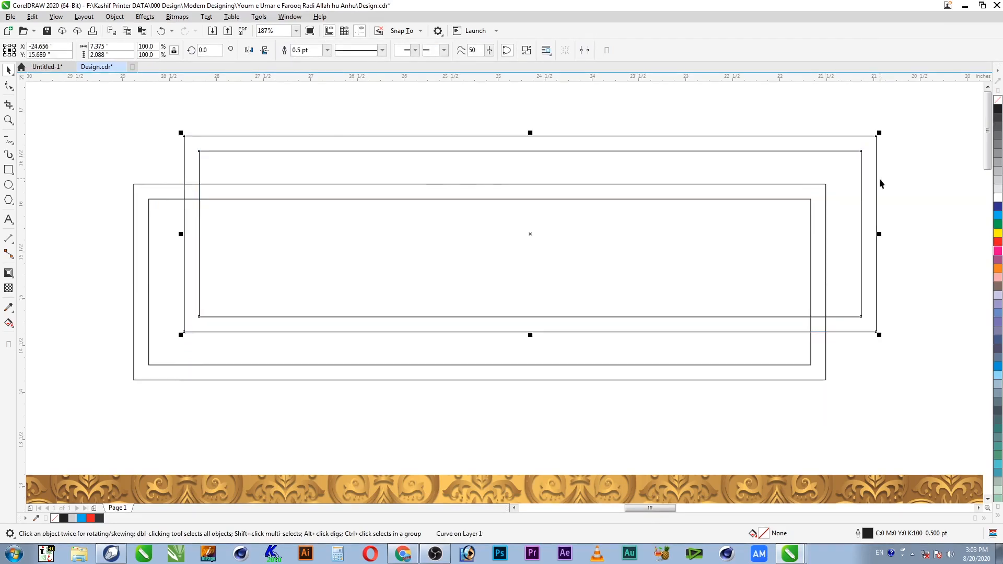
{"action": "left_click", "coordinate": [998, 111]}
{"action": "left_click", "coordinate": [810, 367]}
{"action": "key", "text": "Delete"}
{"action": "left_click", "coordinate": [812, 379]}
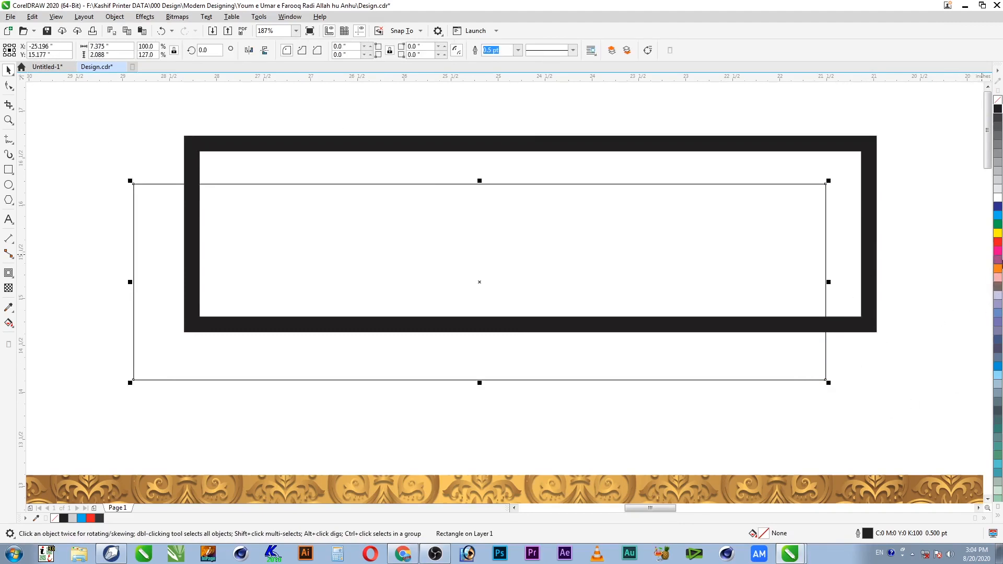
Step: Fill the rectangle green and centre the black frame on it
{"action": "left_click", "coordinate": [999, 224]}
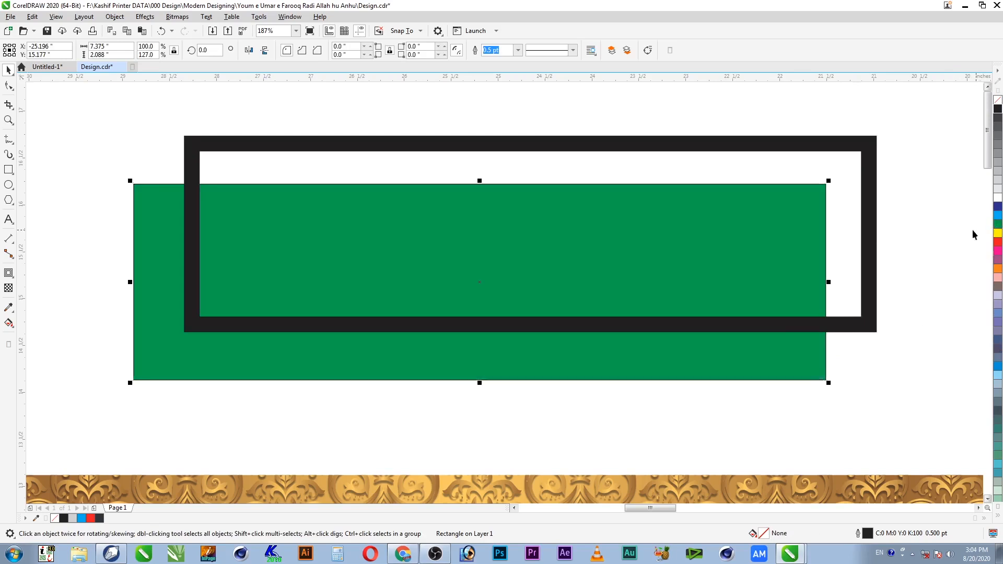
{"action": "left_click", "coordinate": [872, 220]}
{"action": "left_click", "coordinate": [802, 377], "text": "shift"}
{"action": "key", "text": "c"}
{"action": "key", "text": "e"}
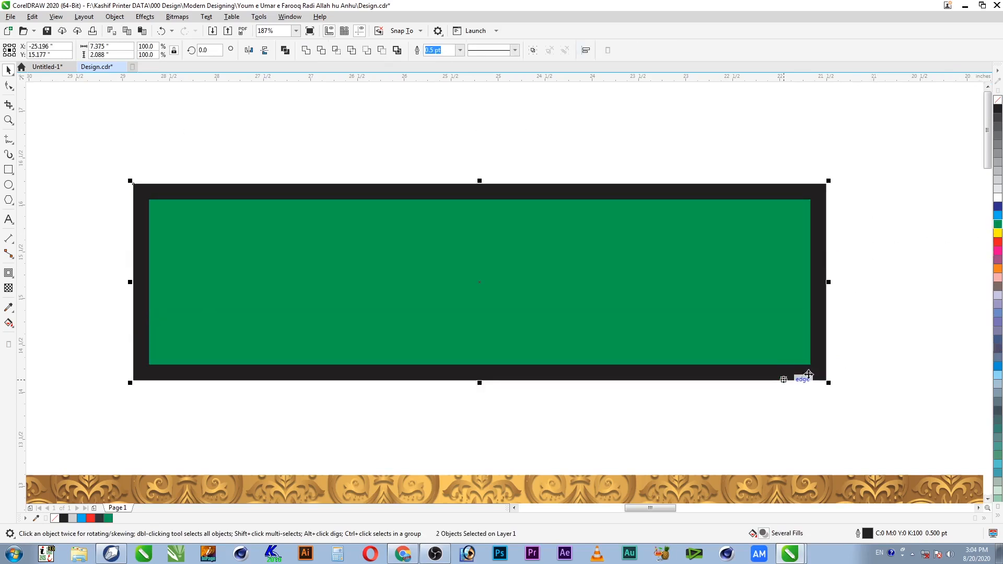
{"action": "left_click", "coordinate": [812, 374]}
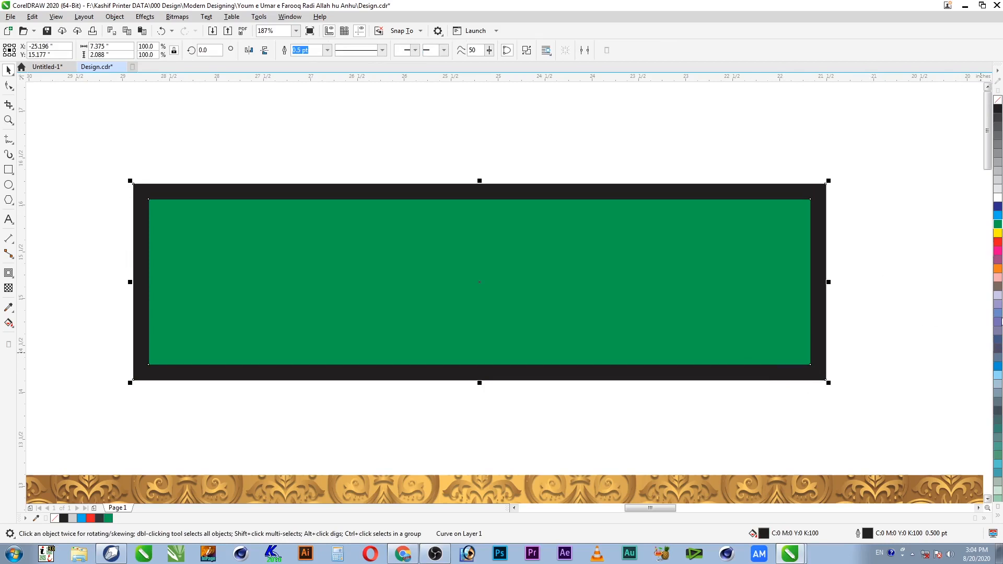
Step: Recolour the frame dark brown (C0 M80 Y100 K60), then drag the green rectangle down-left
{"action": "double_click", "coordinate": [766, 535]}
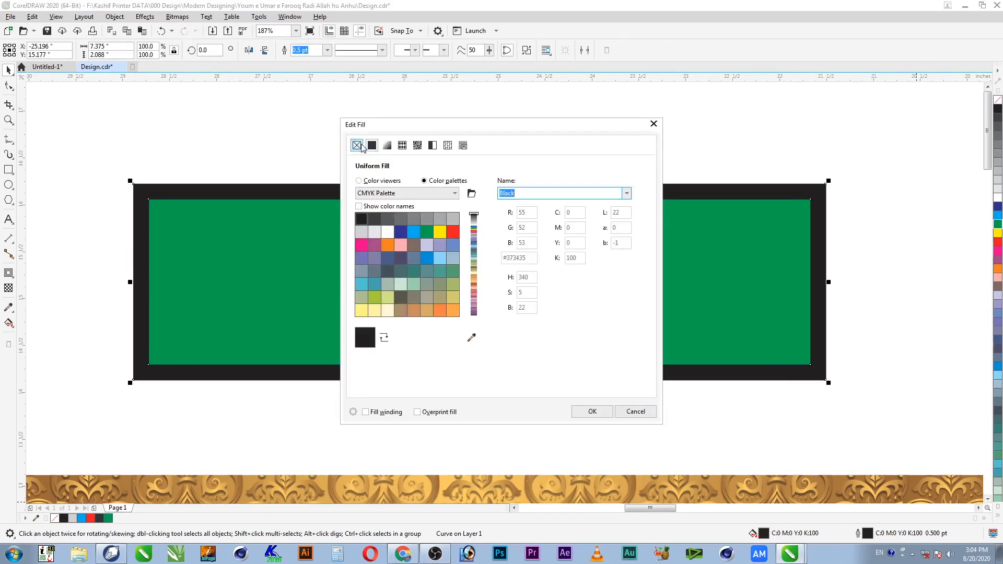
{"action": "left_click", "coordinate": [381, 181]}
{"action": "left_click", "coordinate": [570, 243]}
{"action": "key", "text": "Tab"}
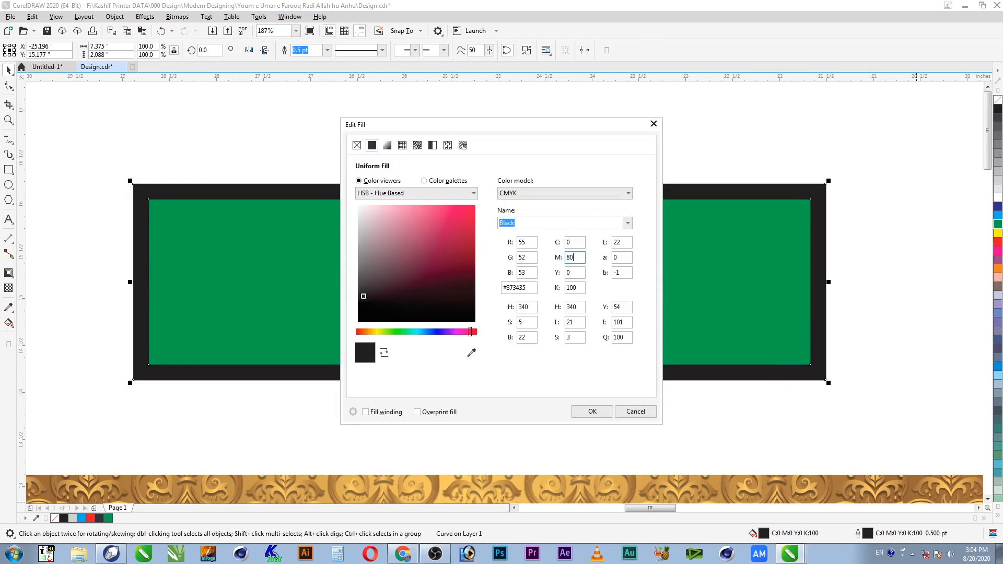
{"action": "key", "text": "Tab"}
{"action": "type", "text": "100"}
{"action": "key", "text": "Tab"}
{"action": "key", "text": "shift+Tab"}
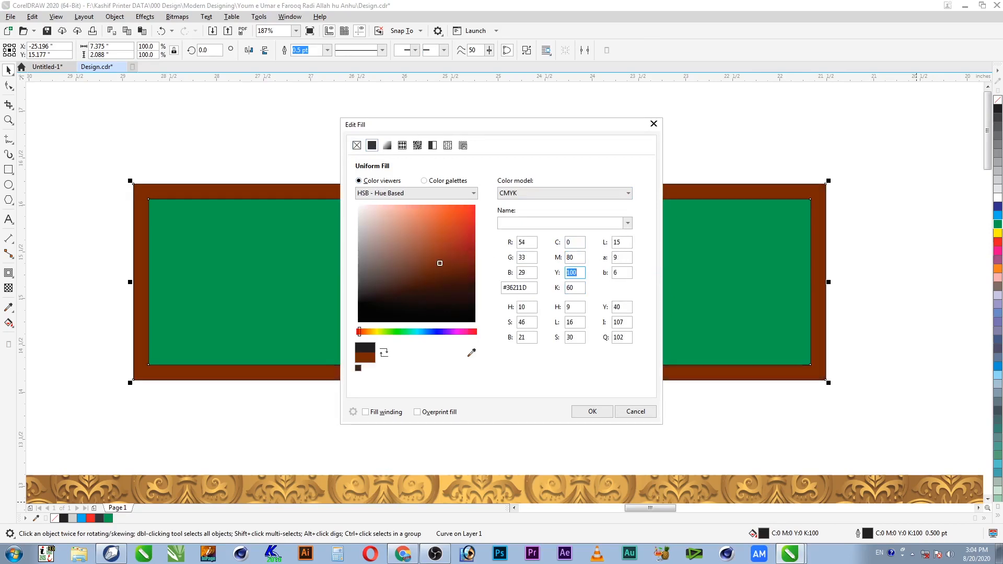
{"action": "left_click", "coordinate": [584, 411]}
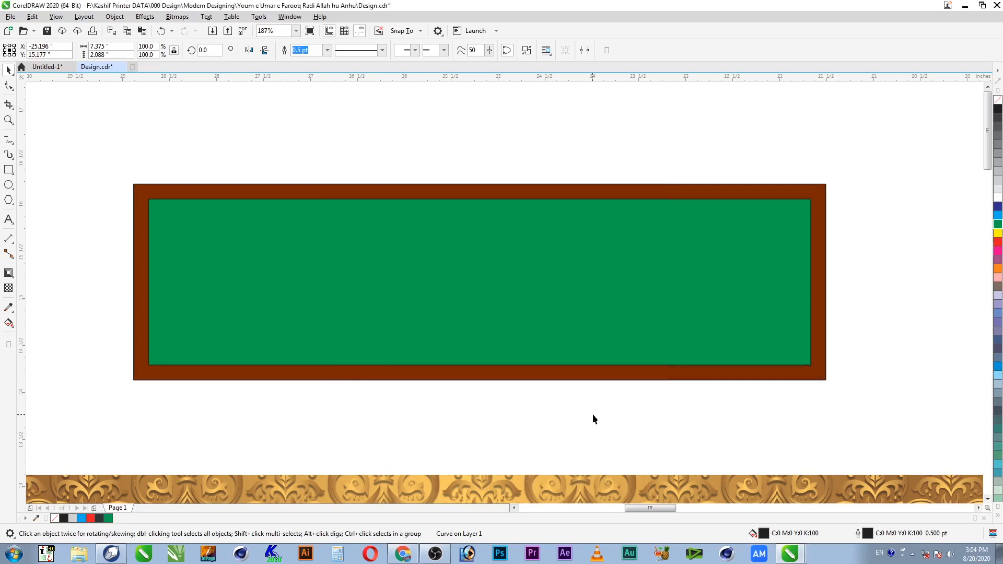
{"action": "left_click", "coordinate": [717, 314]}
{"action": "left_click_drag", "start_coordinate": [777, 287], "coordinate": [764, 329]}
Step: Undo the accidental move and shrink the green rectangle slightly, reducing its height
{"action": "key", "text": "ctrl+z"}
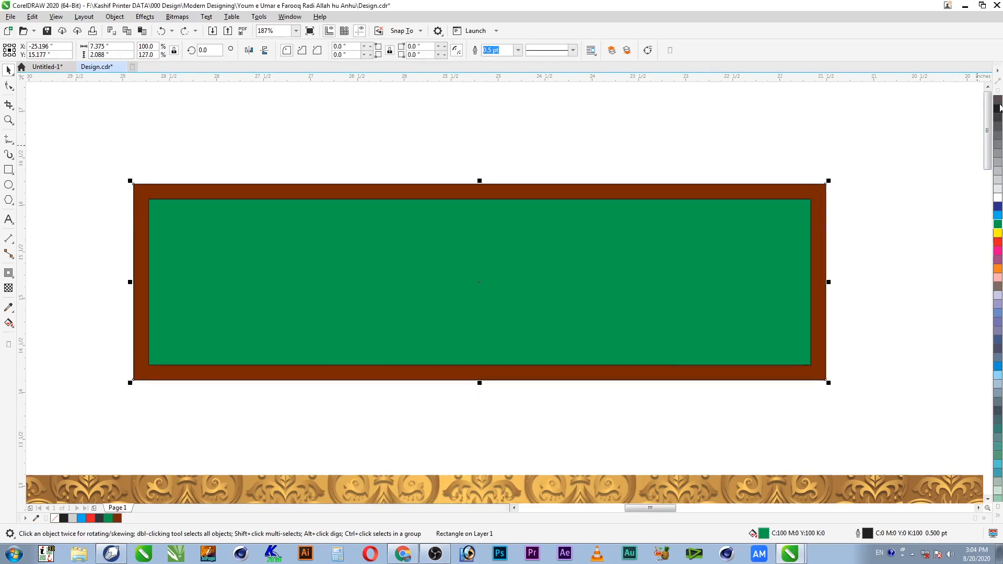
{"action": "left_click", "coordinate": [919, 153]}
{"action": "left_click", "coordinate": [793, 323]}
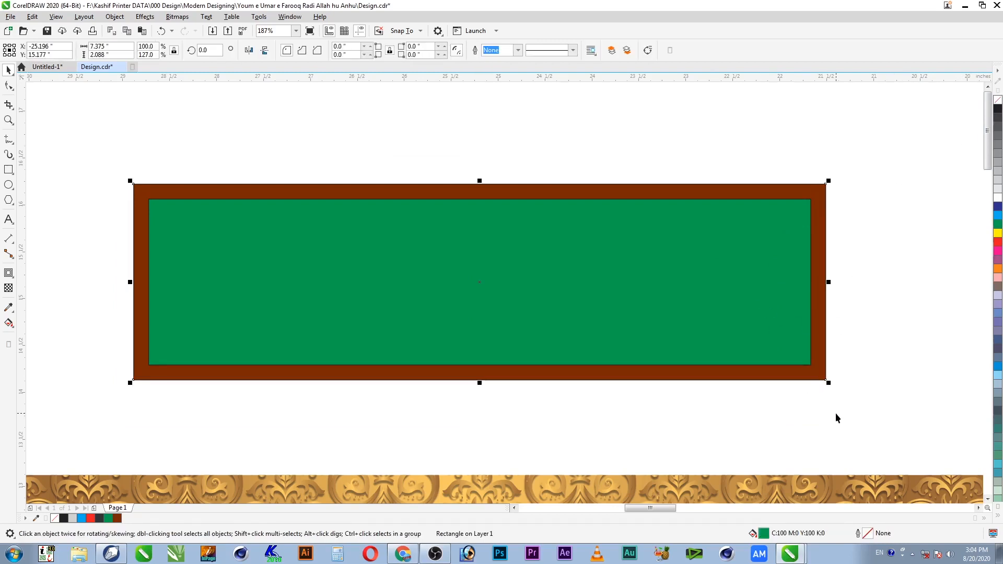
{"action": "left_click_drag", "start_coordinate": [829, 383], "coordinate": [818, 384]}
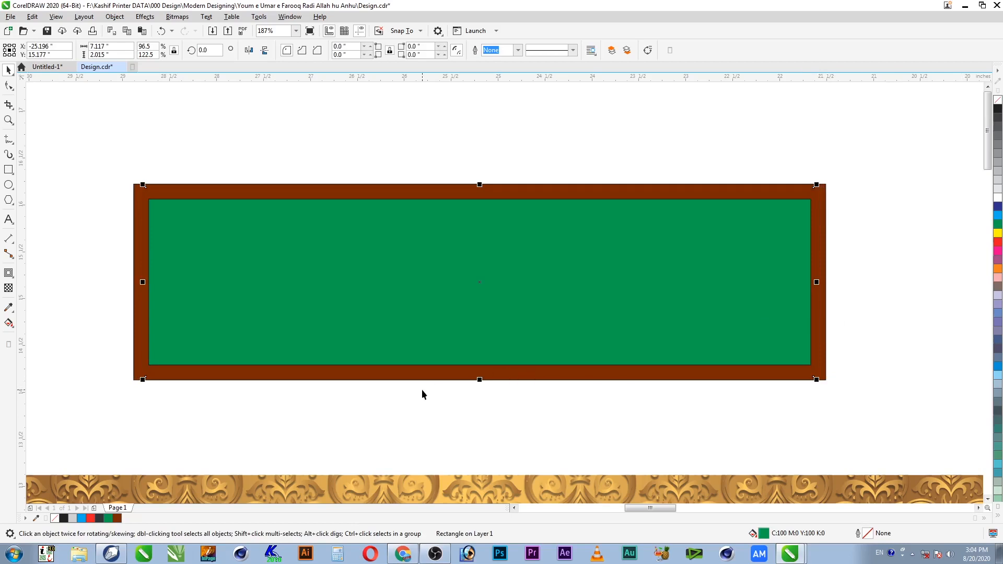
{"action": "left_click_drag", "start_coordinate": [484, 384], "coordinate": [485, 379]}
Step: Duplicate the green rectangle, bring the copy to front, save, and open its fill settings
{"action": "key", "text": "ctrl+d"}
{"action": "key", "text": "shift+Page_Up"}
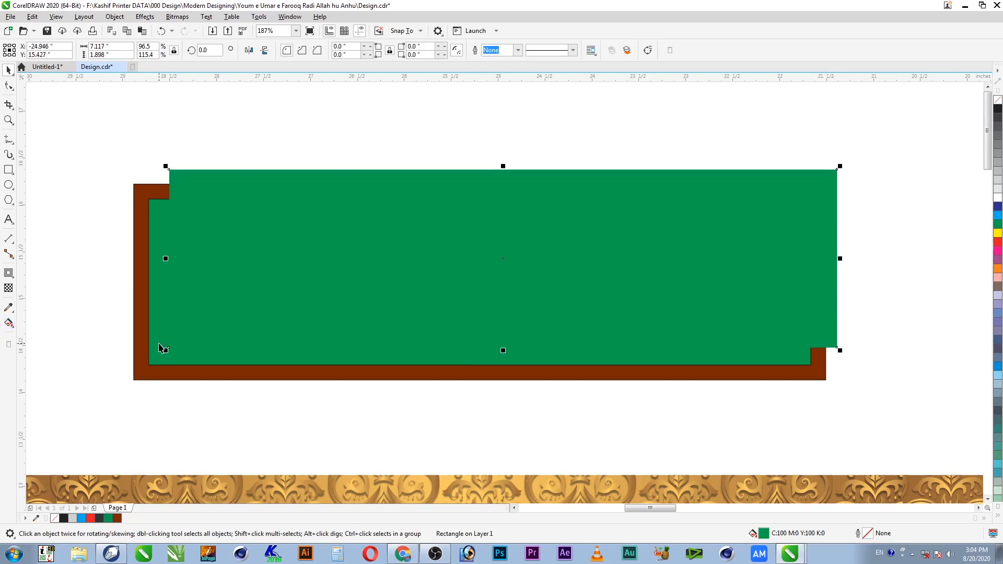
{"action": "key", "text": "ctrl+s"}
{"action": "double_click", "coordinate": [764, 534]}
{"action": "left_click", "coordinate": [418, 150]}
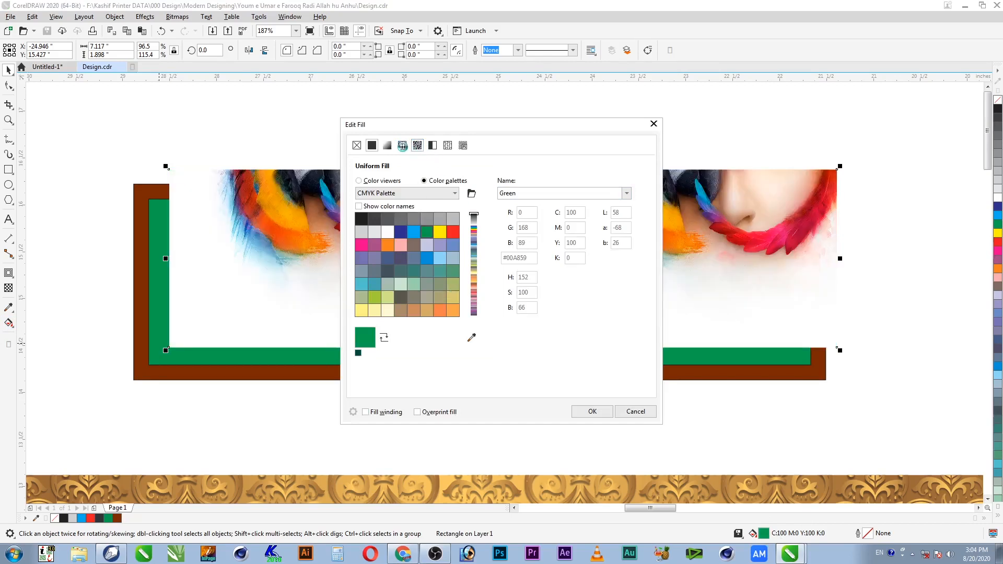
Step: Try bitmap and vector pattern fills, then preview the Flares 2 and Planets textures from Samples 5
{"action": "left_click", "coordinate": [407, 149]}
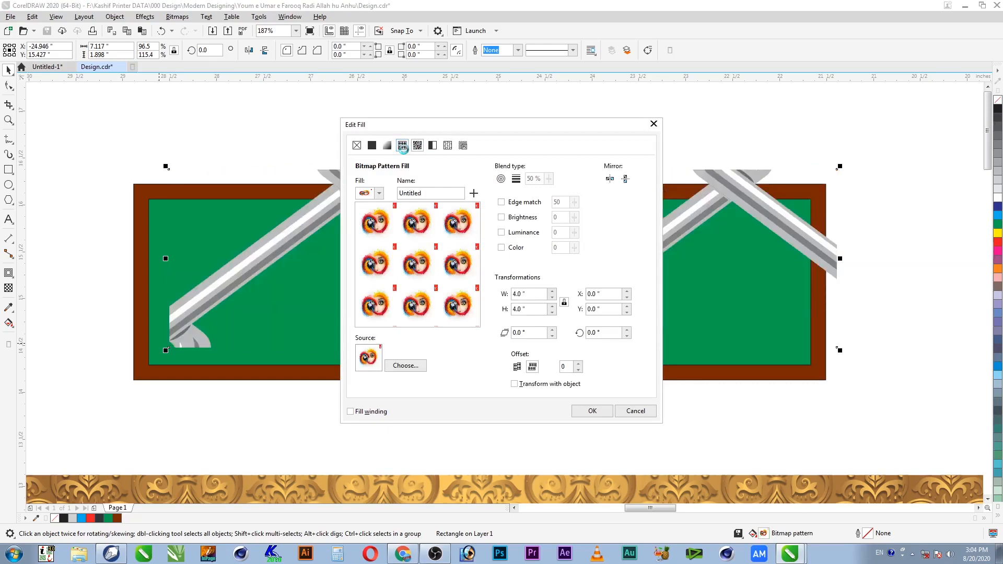
{"action": "left_click", "coordinate": [402, 147]}
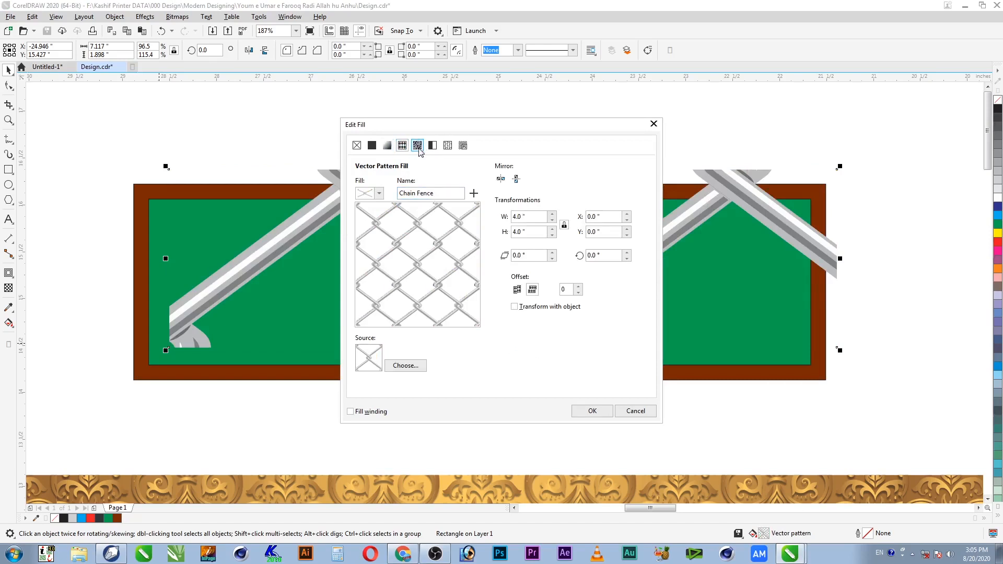
{"action": "left_click", "coordinate": [448, 145]}
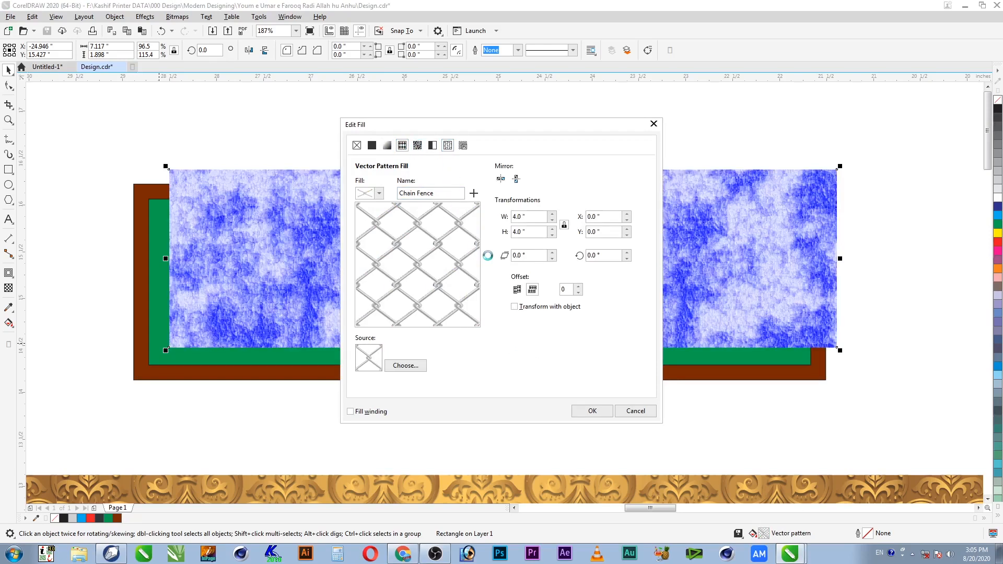
{"action": "left_click", "coordinate": [418, 194]}
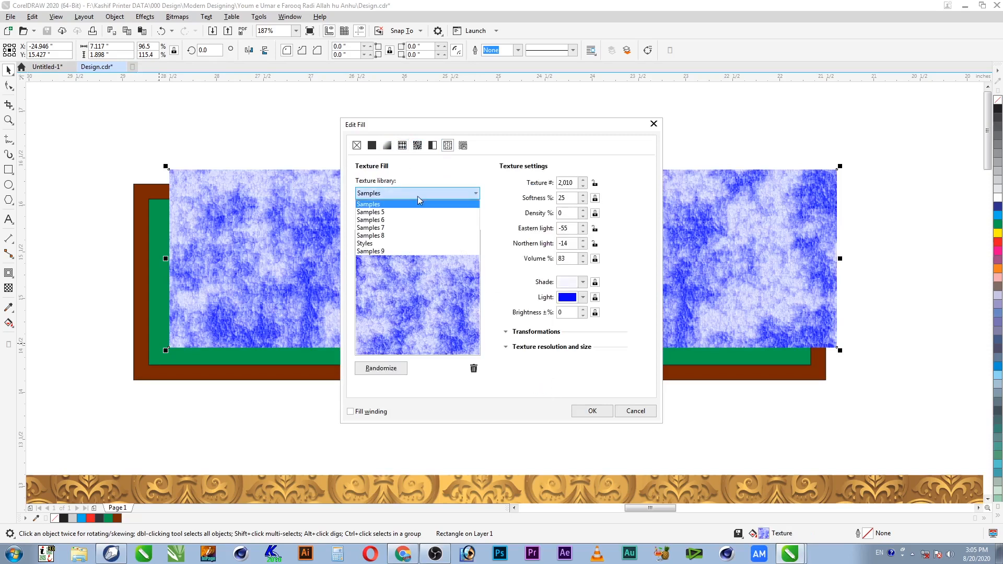
{"action": "left_click", "coordinate": [413, 212]}
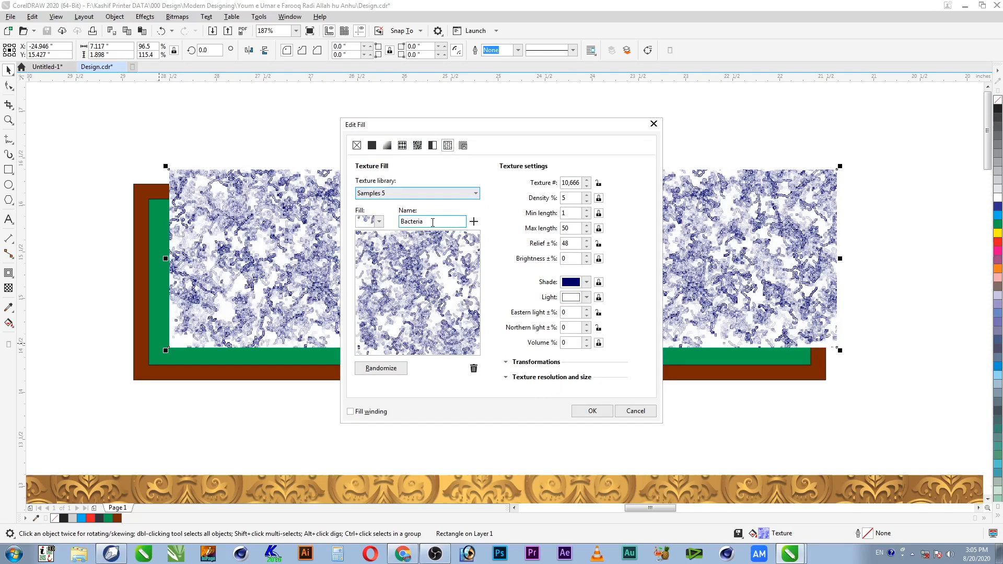
{"action": "left_click", "coordinate": [379, 221]}
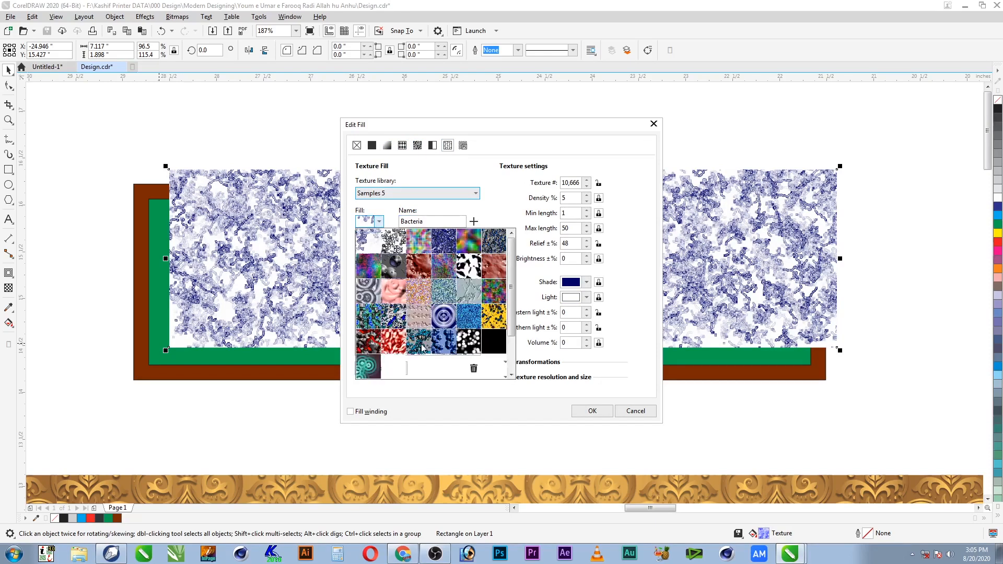
{"action": "mouse_move", "coordinate": [511, 306]}
{"action": "left_mouse_down"}
{"action": "mouse_move", "coordinate": [511, 332]}
{"action": "mouse_move", "coordinate": [511, 322]}
{"action": "left_mouse_up"}
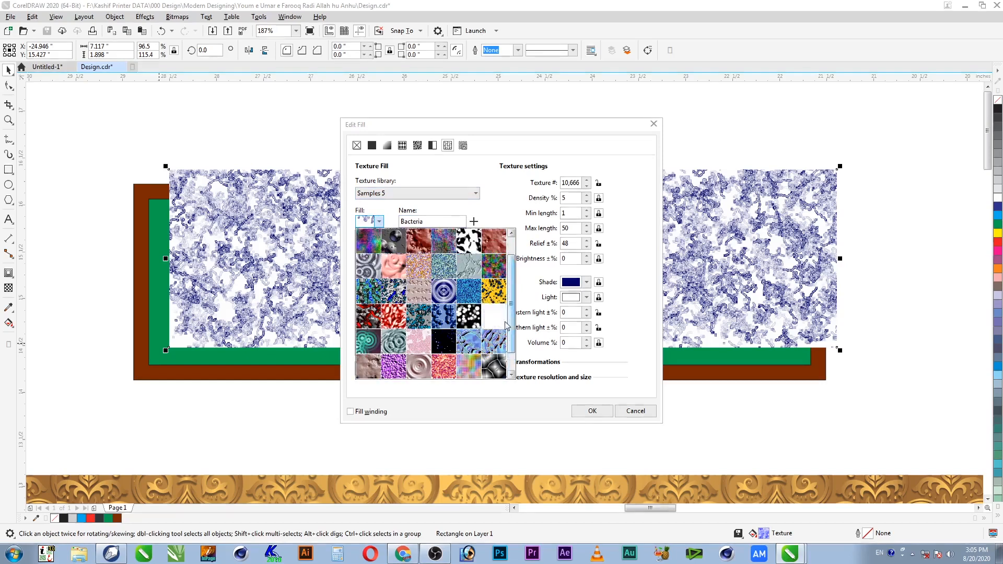
{"action": "left_click", "coordinate": [436, 276]}
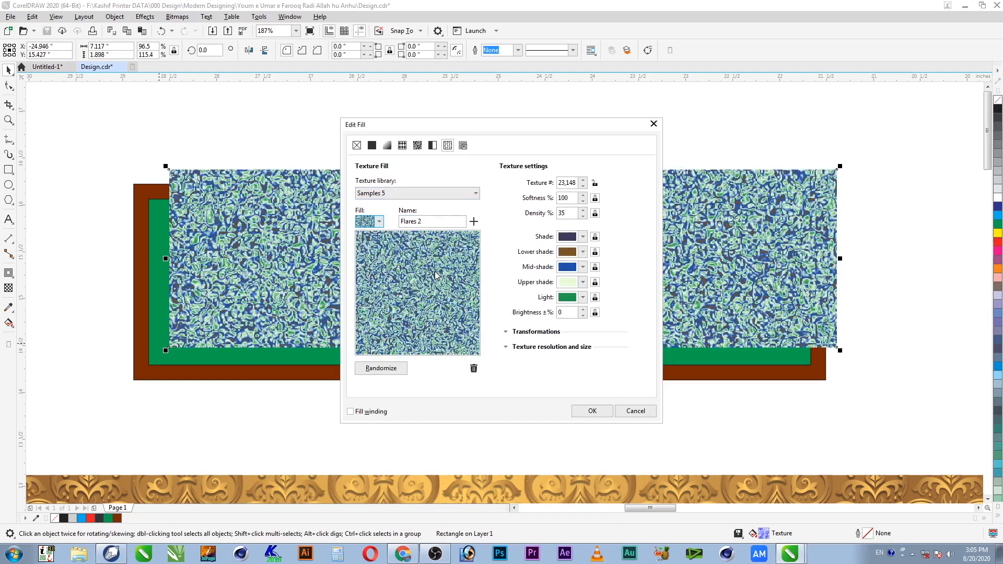
{"action": "left_click", "coordinate": [380, 222]}
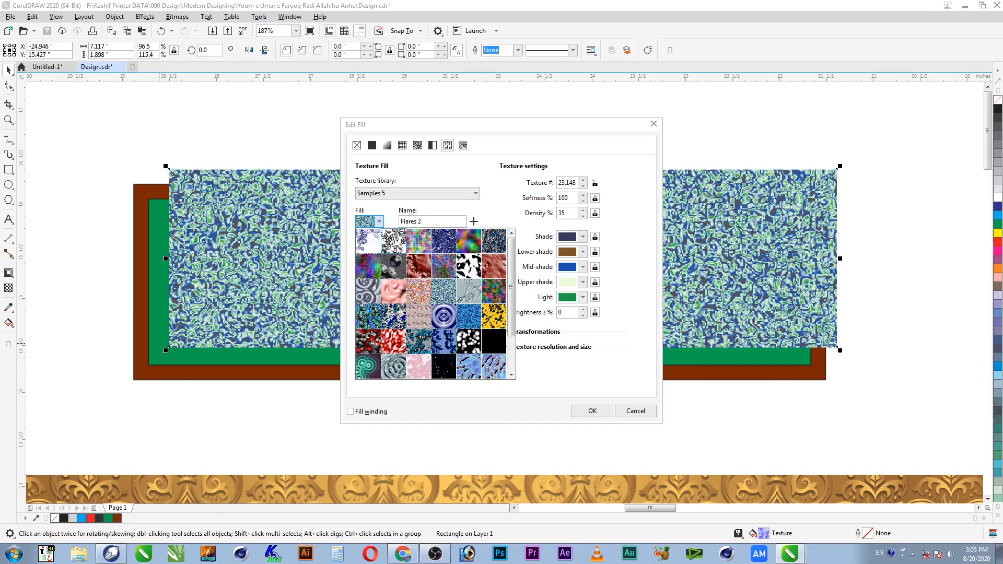
{"action": "left_click", "coordinate": [453, 370]}
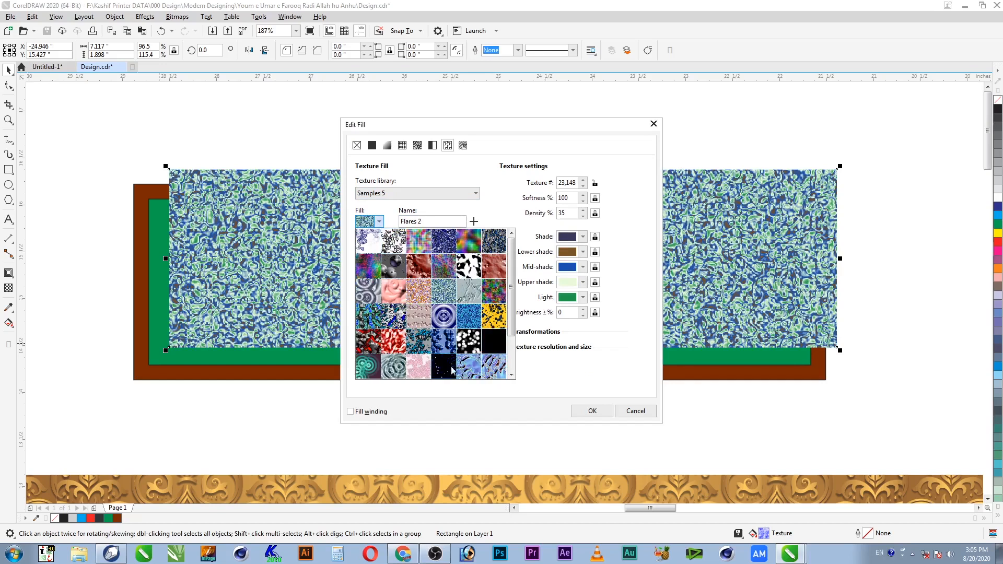
Step: Browse the Samples 6, Samples 7, Samples 8 and Styles texture libraries
{"action": "left_click", "coordinate": [380, 221]}
{"action": "left_click", "coordinate": [403, 195]}
{"action": "left_click", "coordinate": [403, 194]}
{"action": "left_click", "coordinate": [403, 220]}
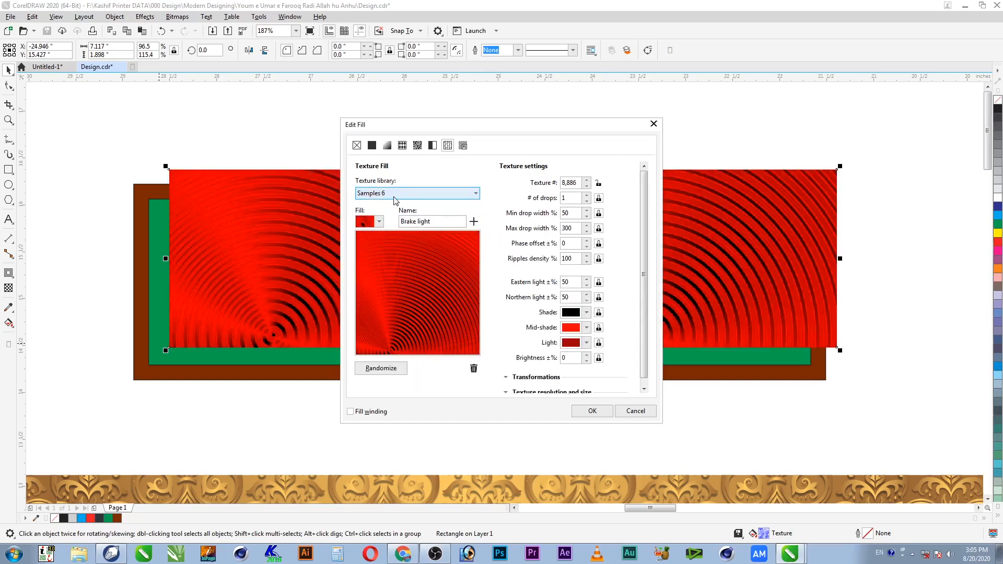
{"action": "left_click", "coordinate": [395, 195]}
{"action": "left_click", "coordinate": [395, 227]}
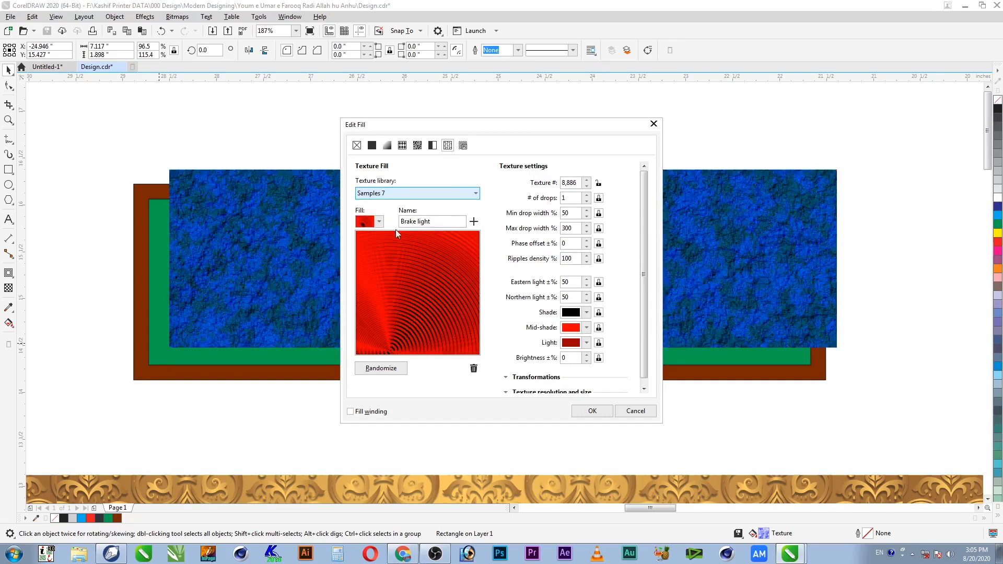
{"action": "left_click", "coordinate": [393, 197]}
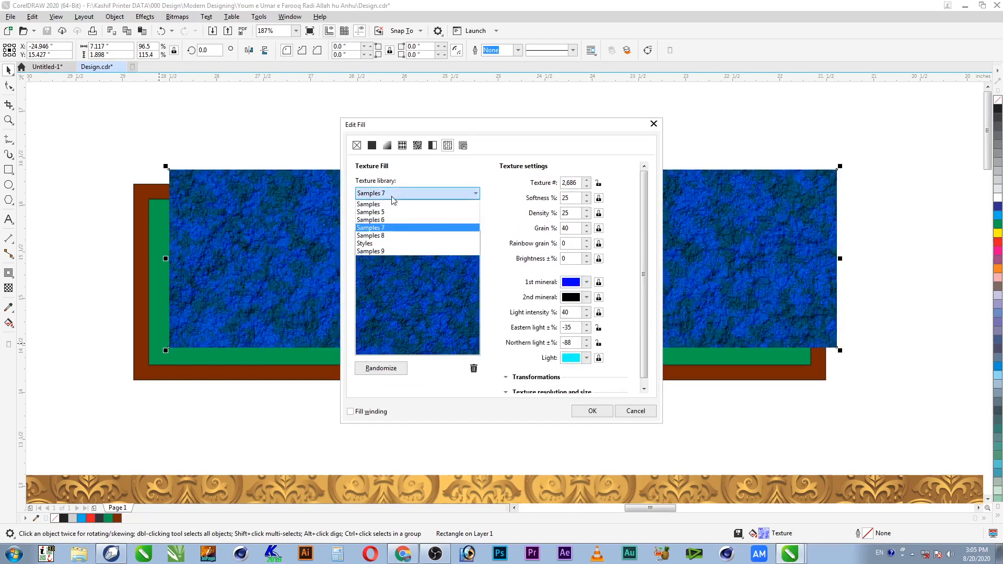
{"action": "left_click", "coordinate": [389, 237]}
{"action": "left_click", "coordinate": [396, 201]}
{"action": "left_click", "coordinate": [386, 246]}
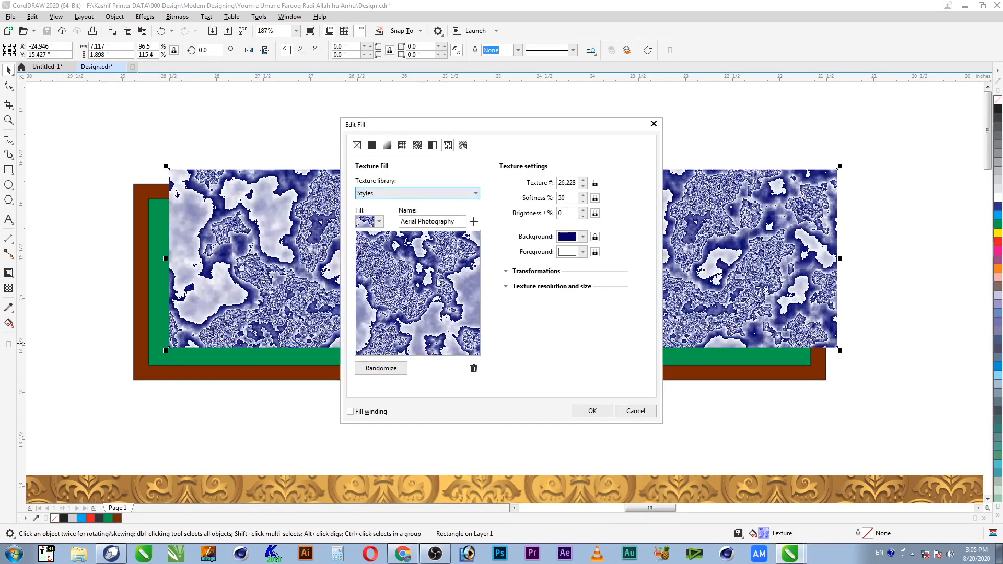
Step: Apply the Interference texture from the Samples 9 library and confirm the fill
{"action": "left_click", "coordinate": [402, 198]}
{"action": "left_click", "coordinate": [404, 249]}
{"action": "left_click", "coordinate": [376, 223]}
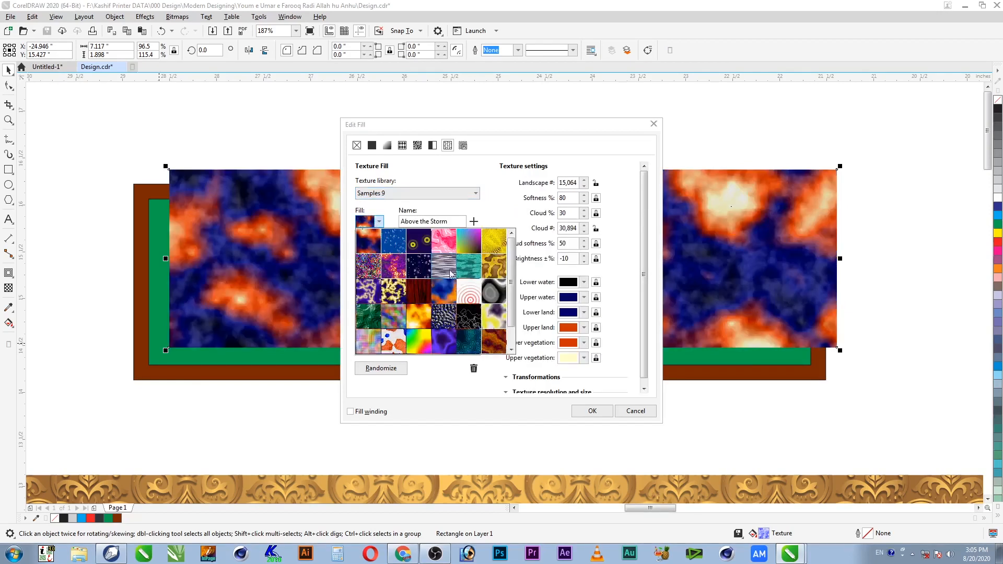
{"action": "left_click", "coordinate": [445, 266]}
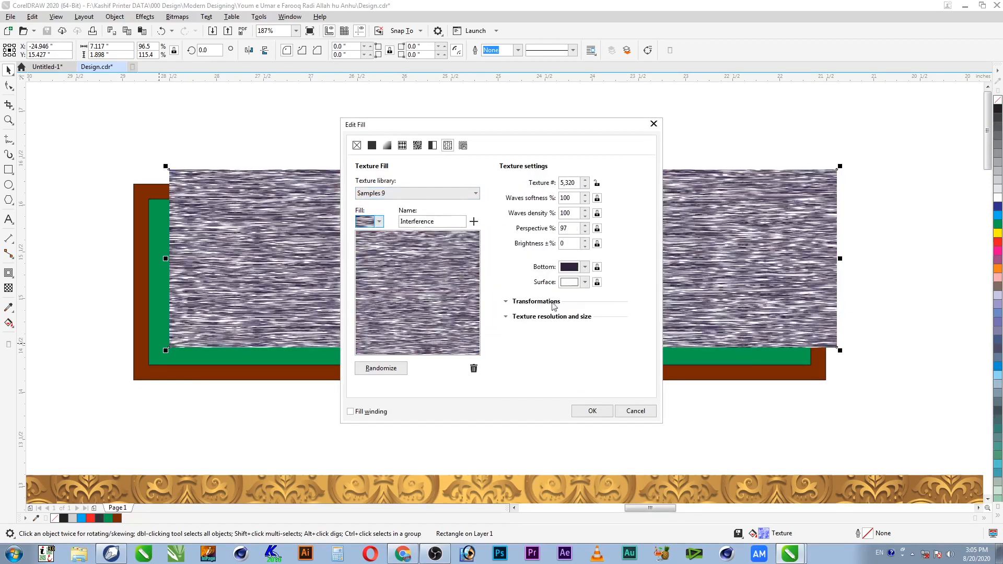
{"action": "left_click", "coordinate": [593, 411]}
{"action": "left_click", "coordinate": [617, 298]}
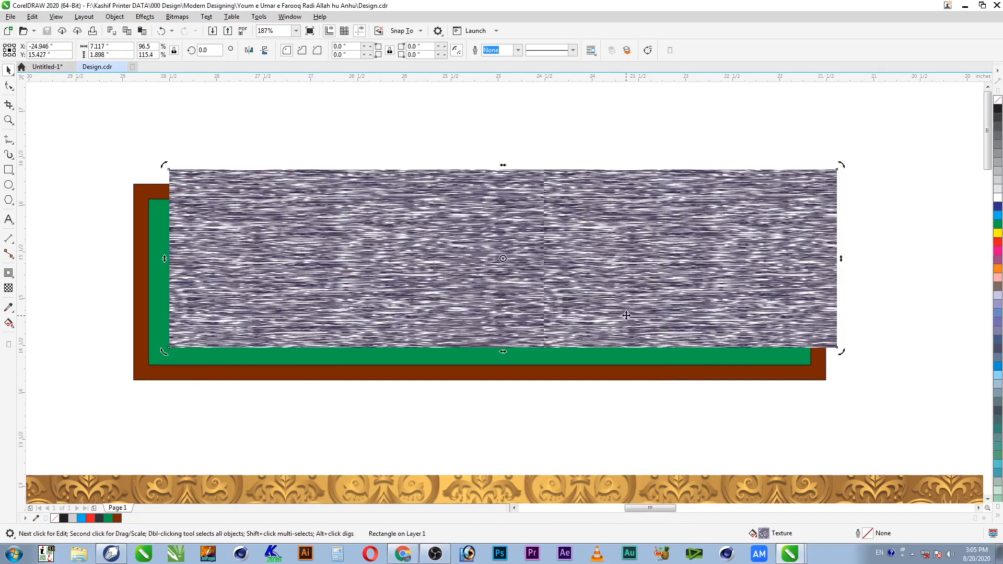
Step: Reopen the texture fill (F11) and set its shade colour to CMYK 100/0/100/50
{"action": "key", "text": "F11"}
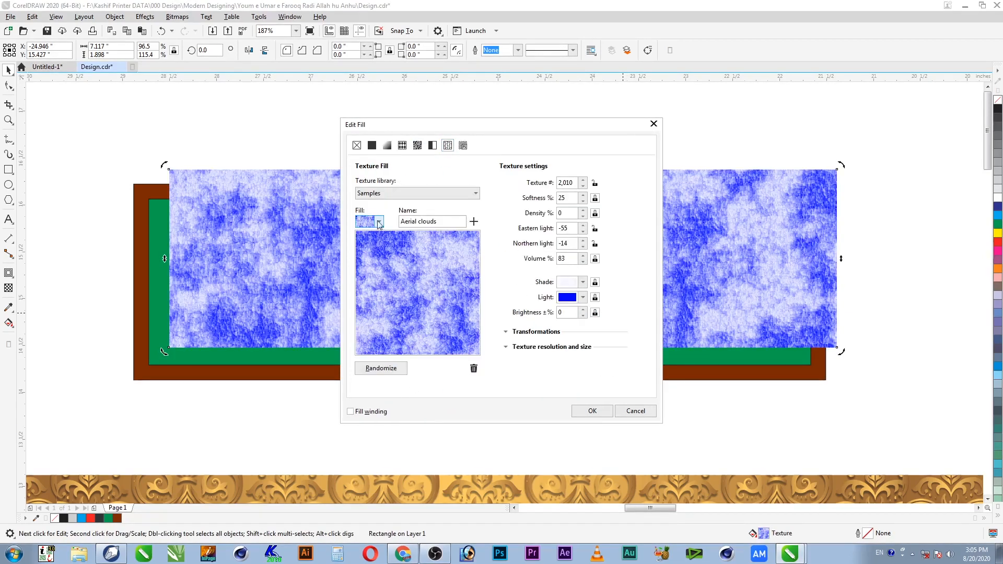
{"action": "left_click", "coordinate": [576, 289]}
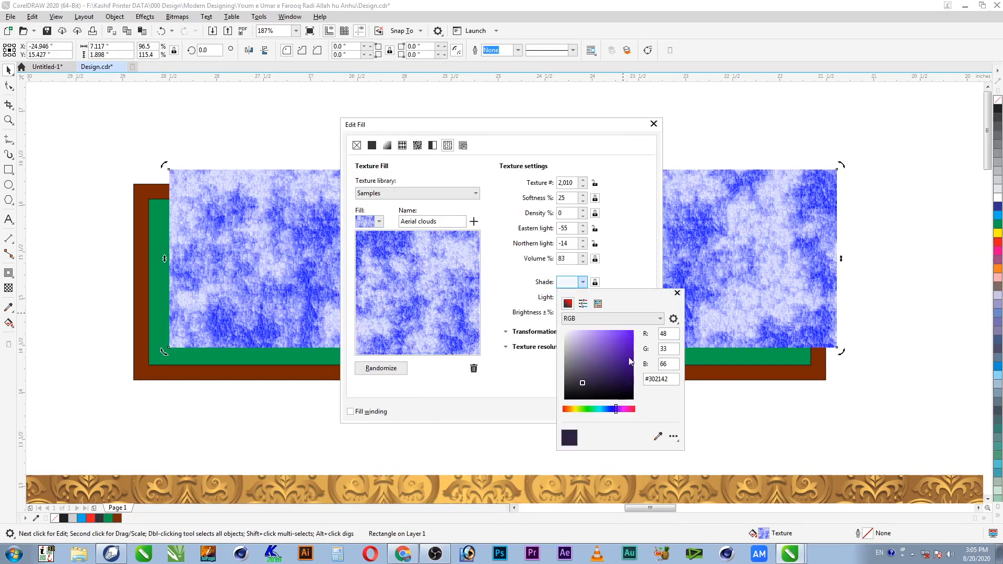
{"action": "left_click", "coordinate": [660, 319]}
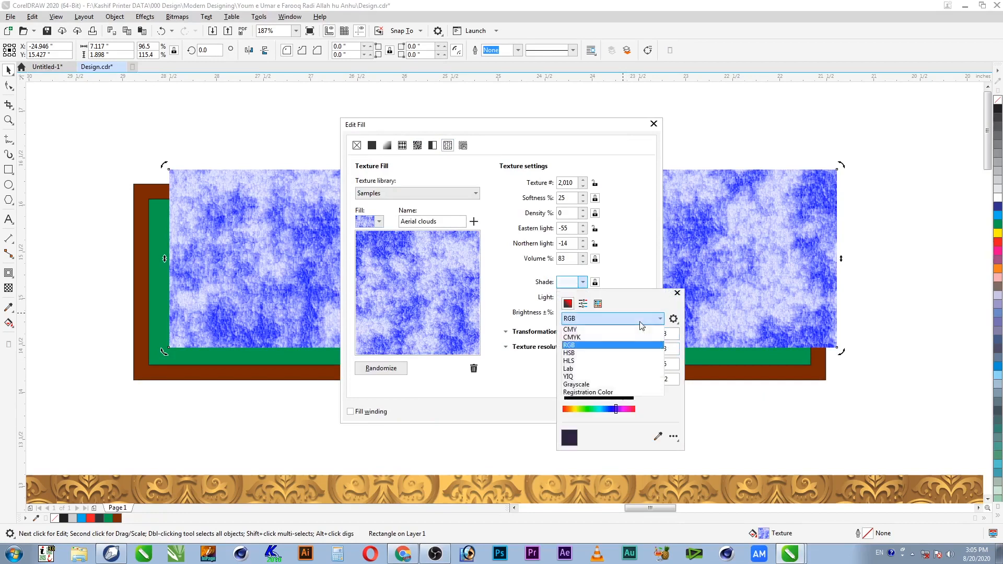
{"action": "left_click", "coordinate": [615, 340]}
{"action": "double_click", "coordinate": [672, 335]}
{"action": "type", "text": "100"}
{"action": "key", "text": "Tab"}
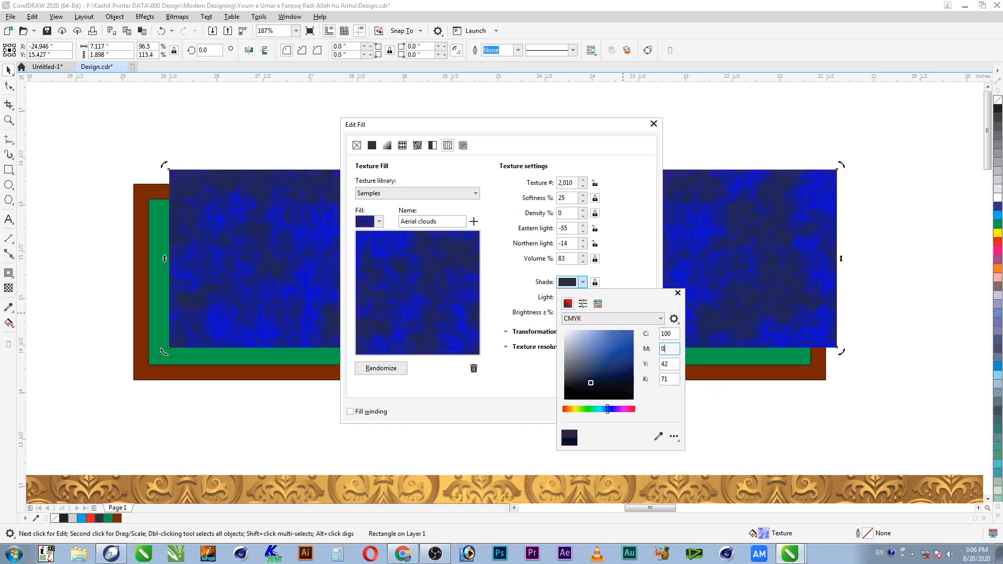
{"action": "key", "text": "Tab"}
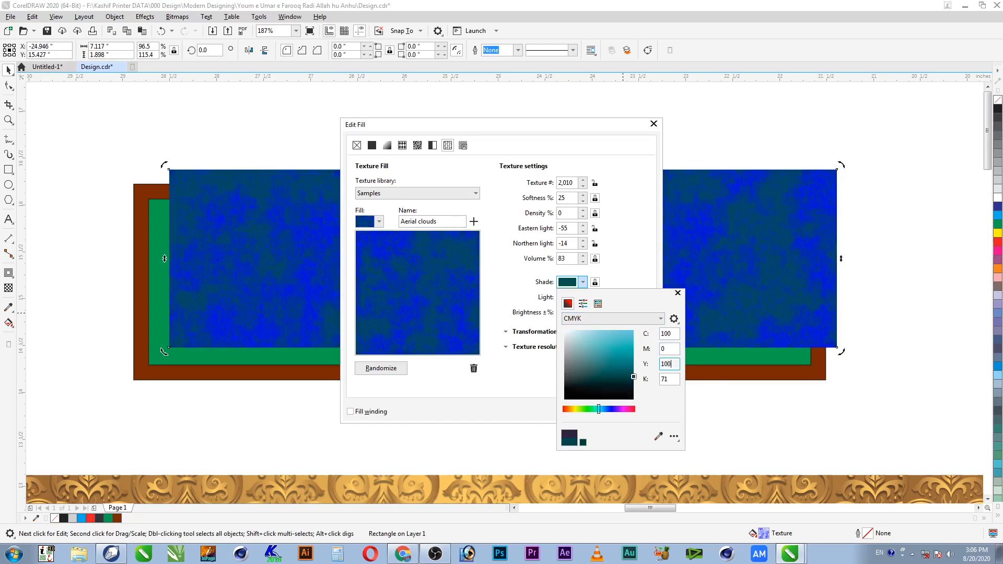
{"action": "key", "text": "Tab"}
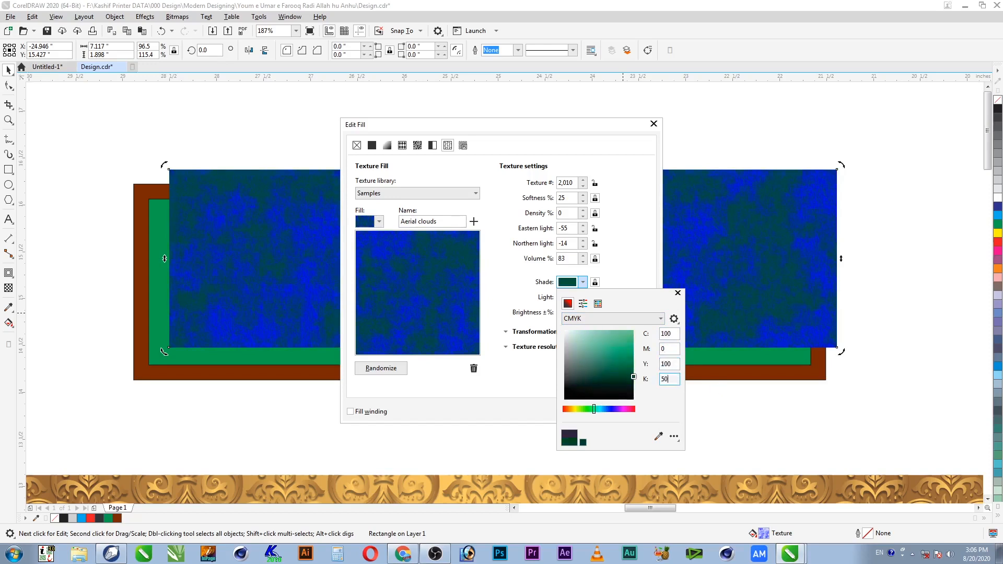
{"action": "key", "text": "shift+Tab"}
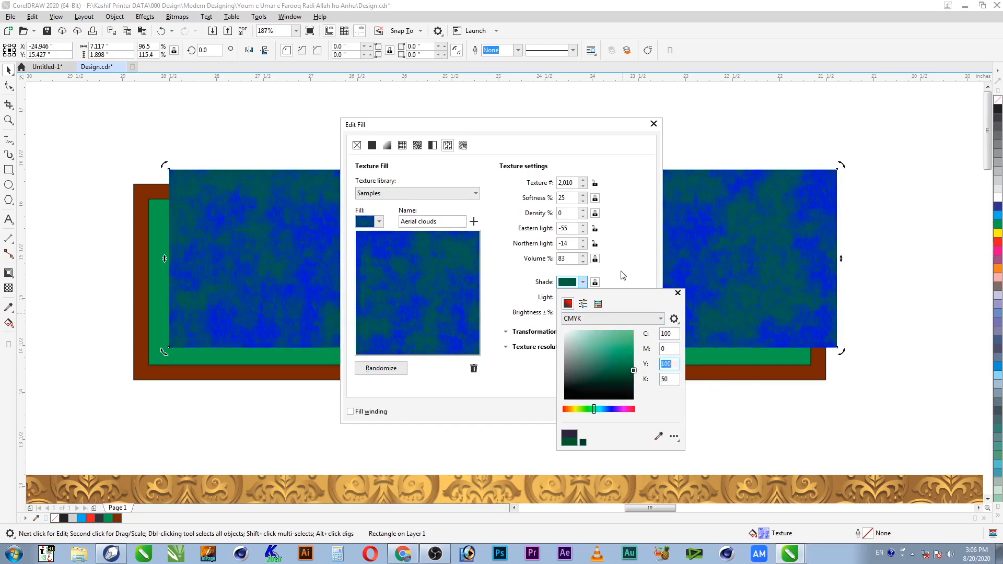
{"action": "left_click", "coordinate": [623, 275]}
Step: Set the texture's light colour to cyan 100, yellow 100 and apply the green cloud texture
{"action": "left_click", "coordinate": [582, 299]}
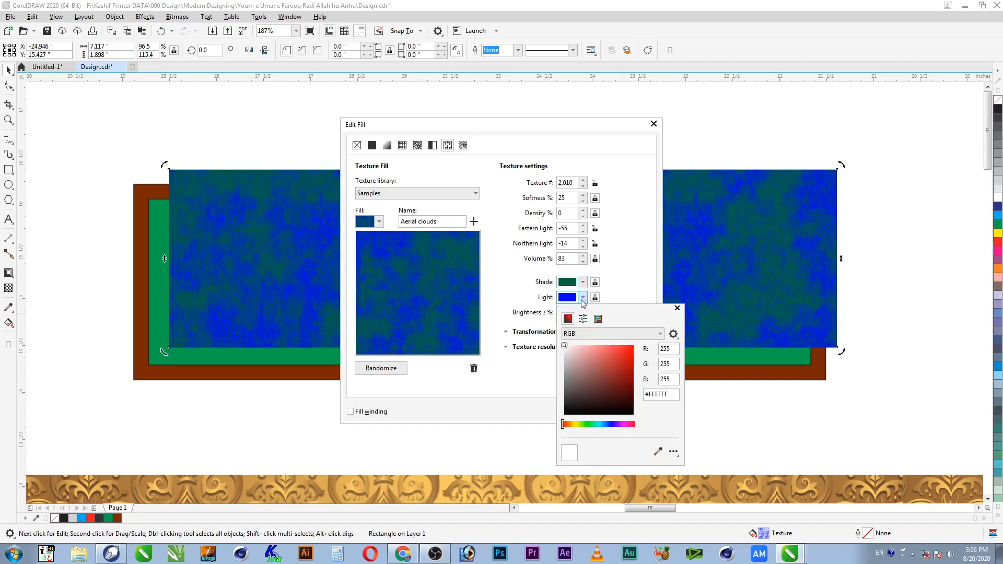
{"action": "left_click", "coordinate": [632, 337]}
{"action": "left_click", "coordinate": [633, 349]}
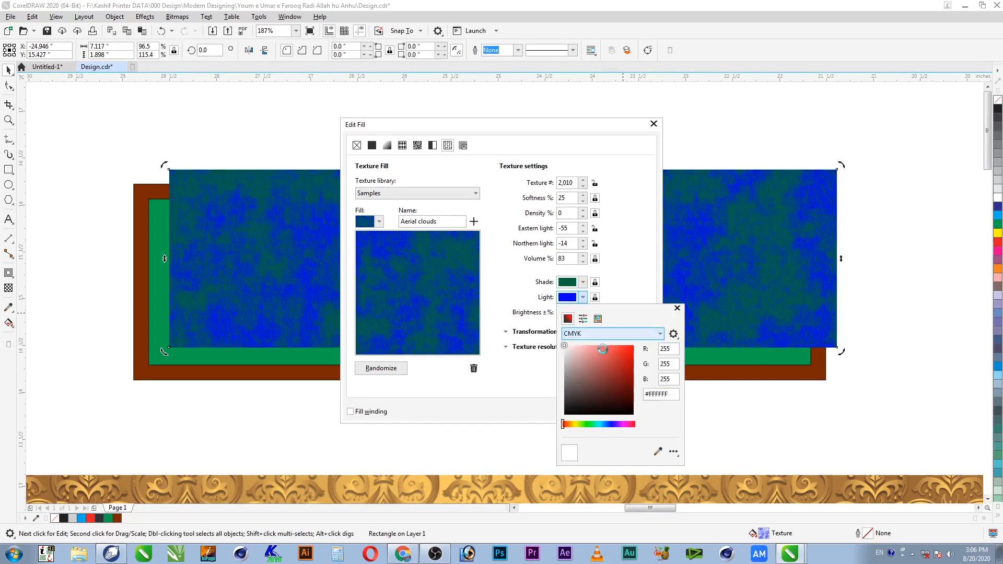
{"action": "type", "text": "100"}
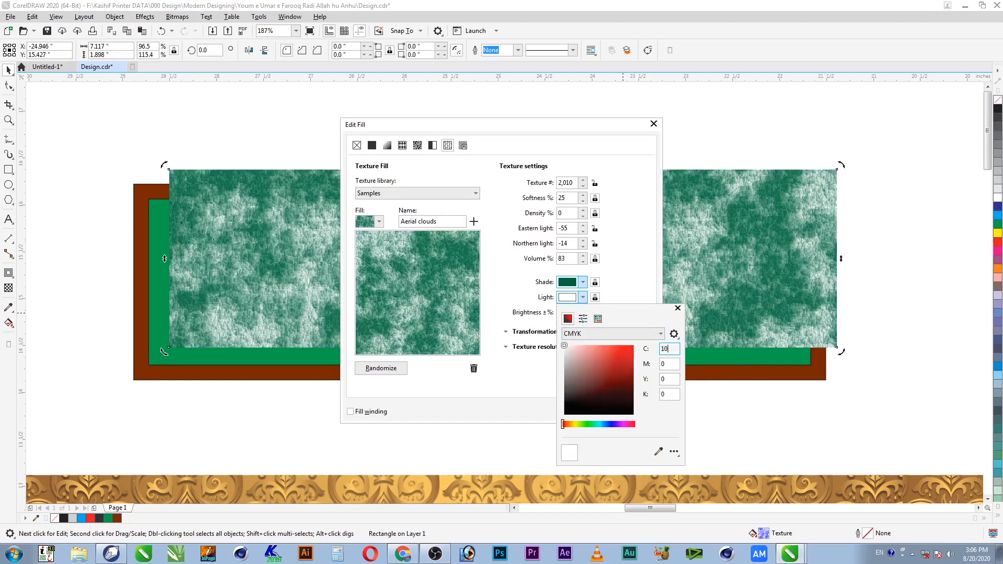
{"action": "key", "text": "Tab"}
{"action": "key", "text": "Tab"}
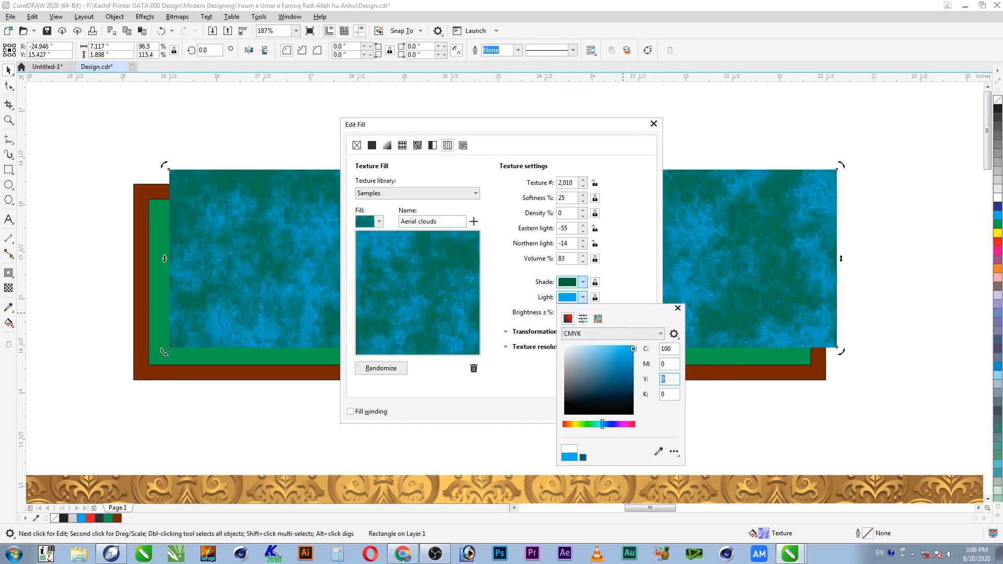
{"action": "type", "text": "100"}
{"action": "key", "text": "Tab"}
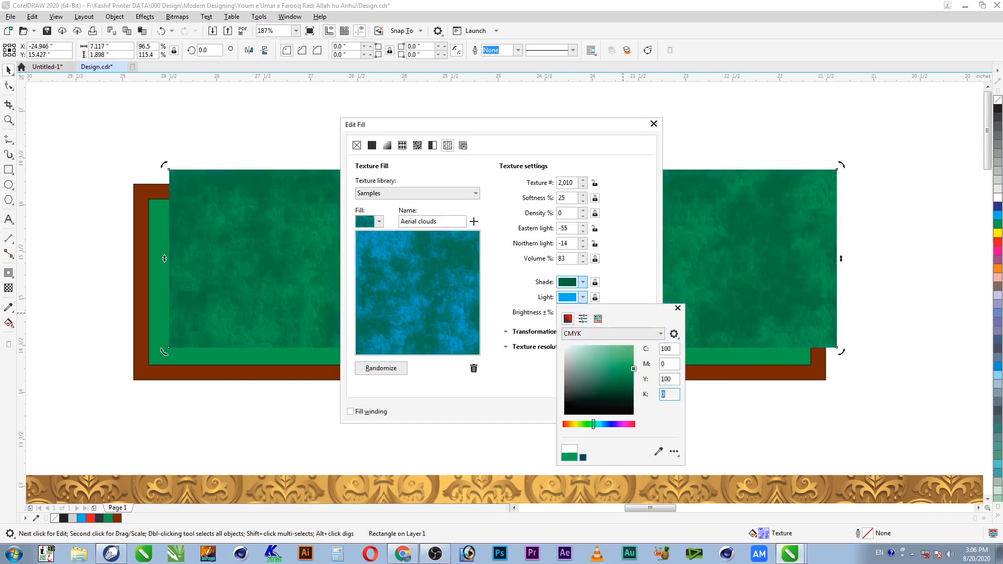
{"action": "left_click", "coordinate": [637, 282]}
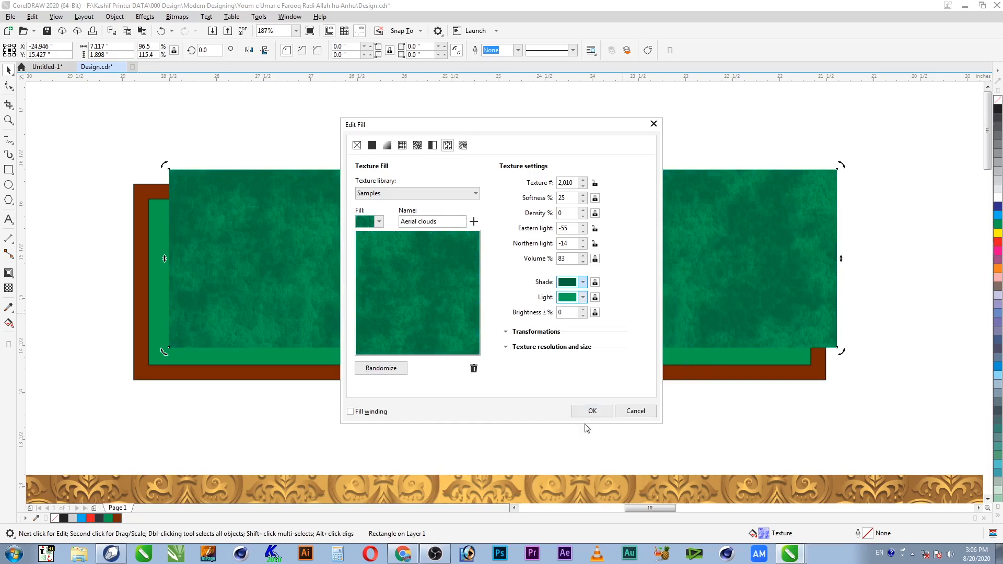
{"action": "left_click", "coordinate": [591, 411]}
Step: Centre the green textured rectangle inside the brown frame and send it behind the frame
{"action": "left_click", "coordinate": [659, 364]}
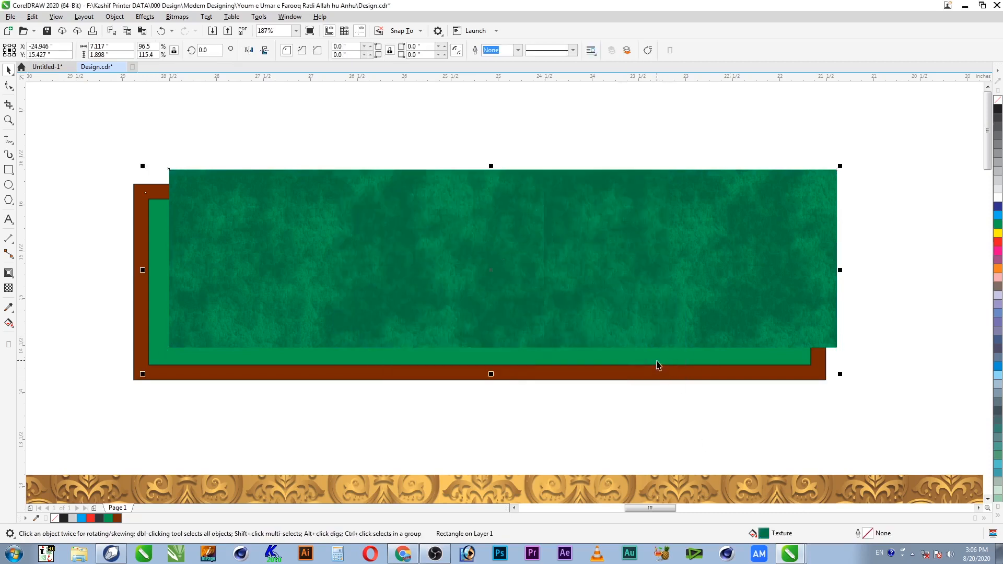
{"action": "key", "text": "c"}
{"action": "key", "text": "e"}
{"action": "left_click", "coordinate": [645, 325]}
{"action": "key", "text": "ctrl+Page_Down"}
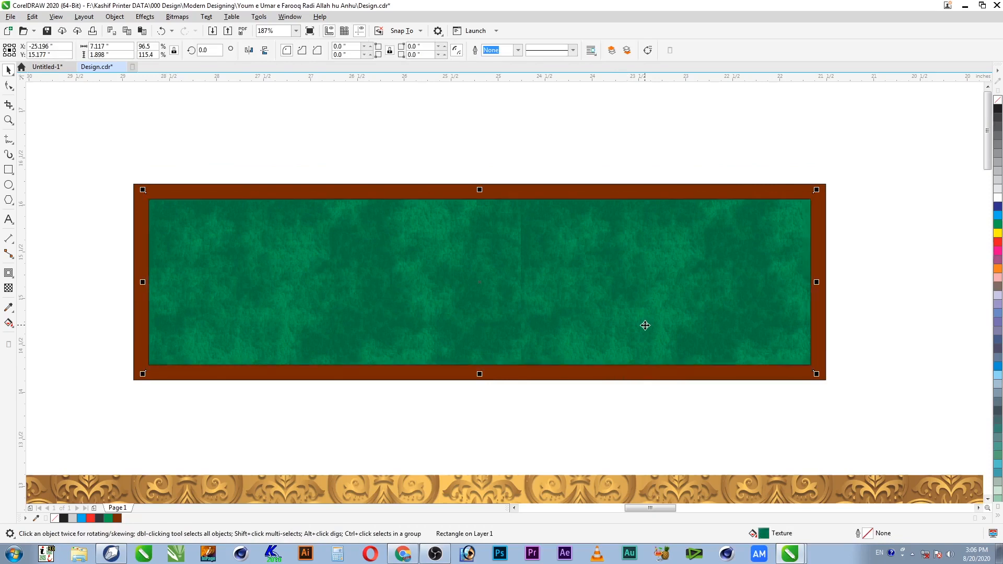
Step: Remove the brown frame's outline and duplicate the frame with Ctrl+D
{"action": "left_click", "coordinate": [792, 128]}
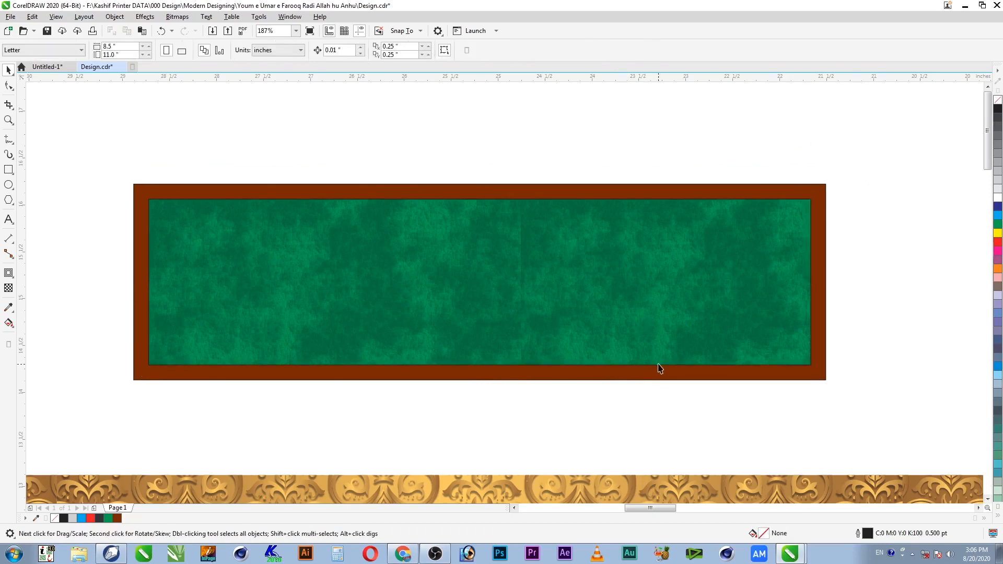
{"action": "left_click", "coordinate": [775, 195]}
{"action": "right_click", "coordinate": [998, 100]}
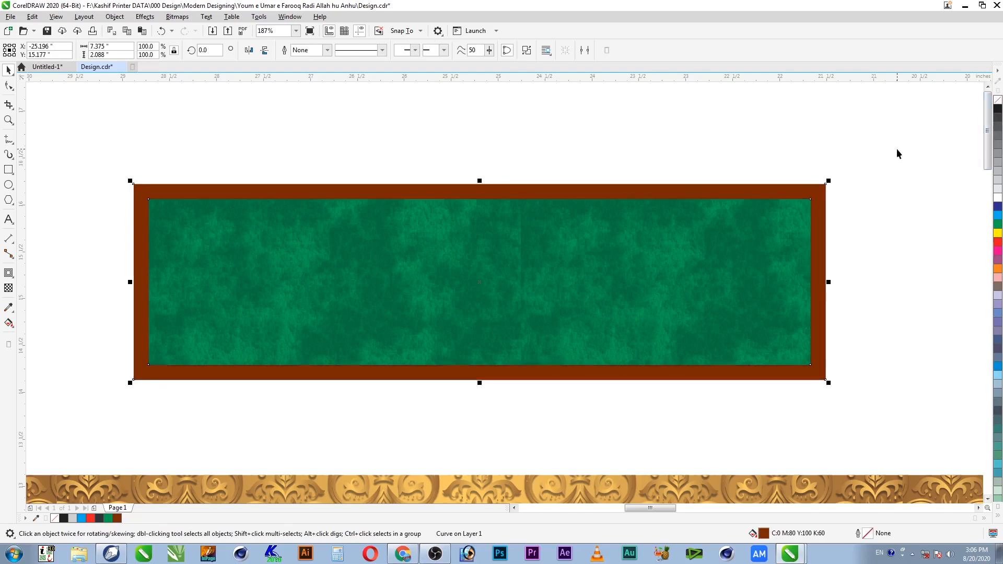
{"action": "left_click", "coordinate": [896, 149]}
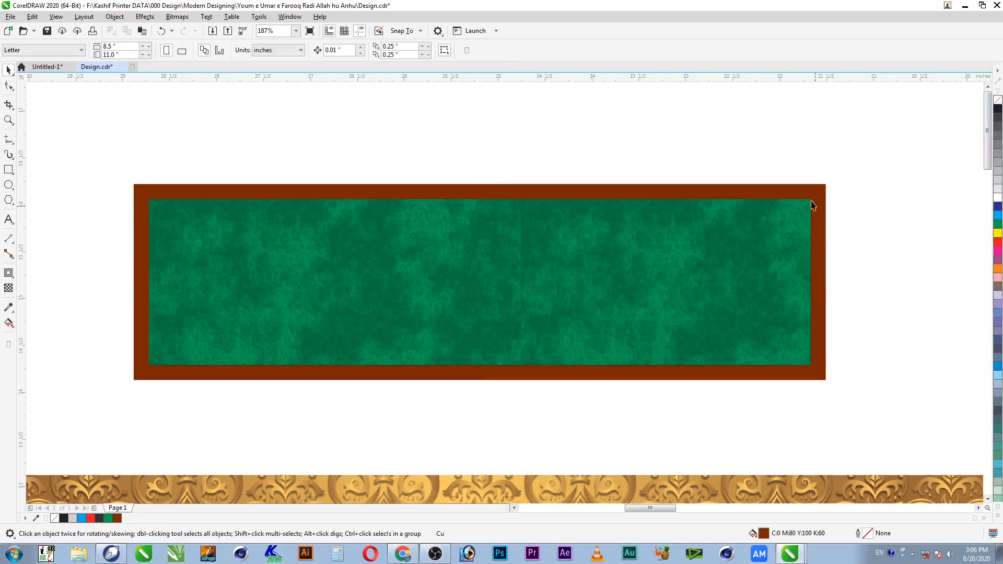
{"action": "left_click", "coordinate": [308, 195]}
{"action": "key", "text": "ctrl+d"}
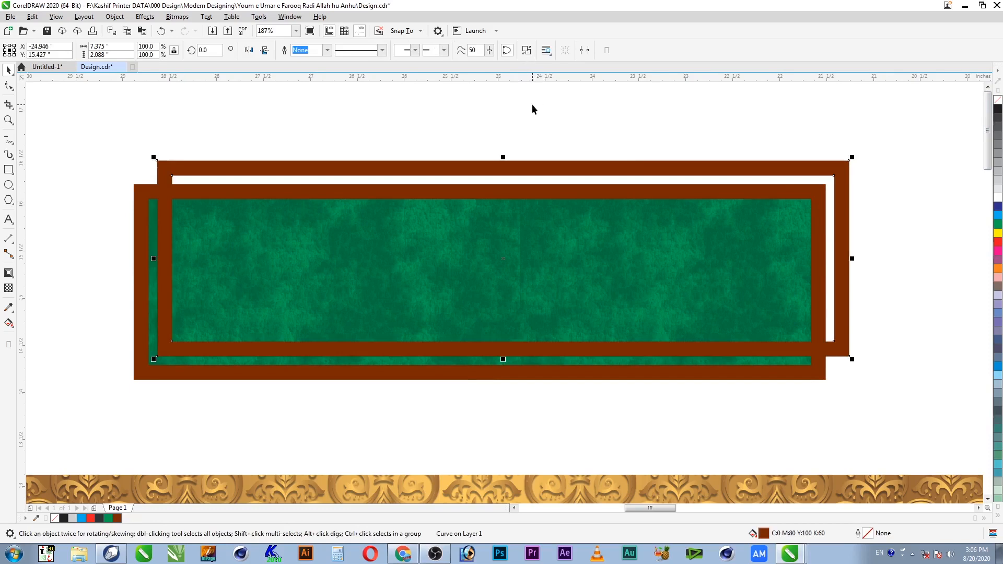
Step: Break the duplicate frame apart, delete the outer notched piece, and remove the inner rectangle's fill
{"action": "left_click", "coordinate": [527, 49]}
{"action": "left_click", "coordinate": [412, 211]}
{"action": "key", "text": "Delete"}
{"action": "left_click", "coordinate": [703, 229]}
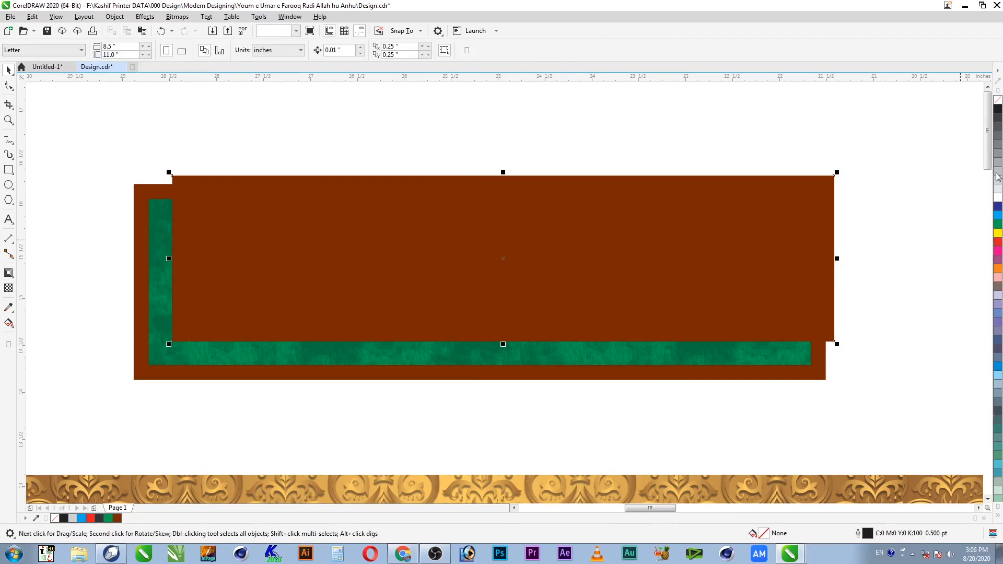
{"action": "right_click", "coordinate": [998, 108]}
{"action": "left_click", "coordinate": [998, 99]}
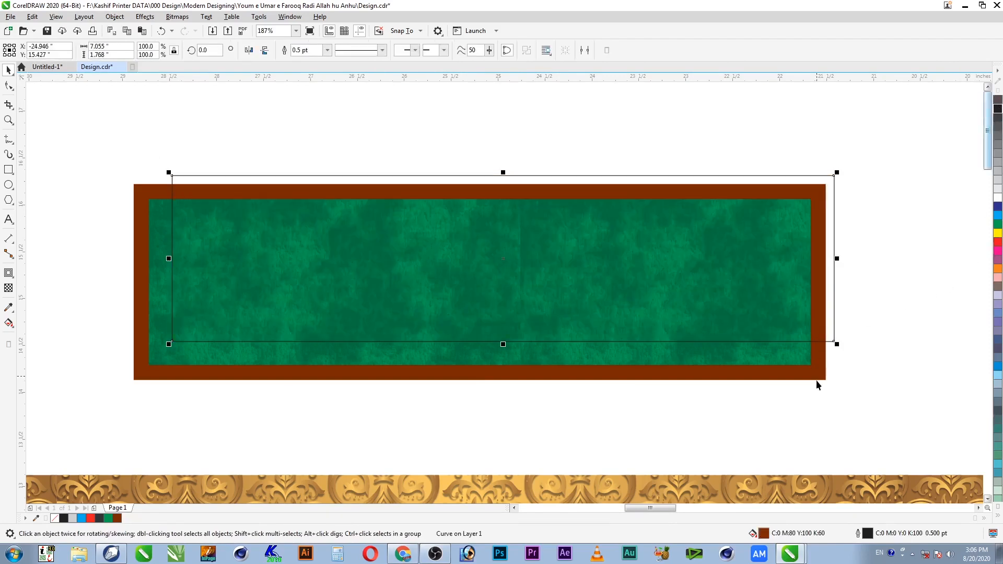
Step: Give the inner rectangle a 2 pt white outline placed behind the fill
{"action": "key", "text": "F12"}
{"action": "type", "text": ".025"}
{"action": "key", "text": "Tab"}
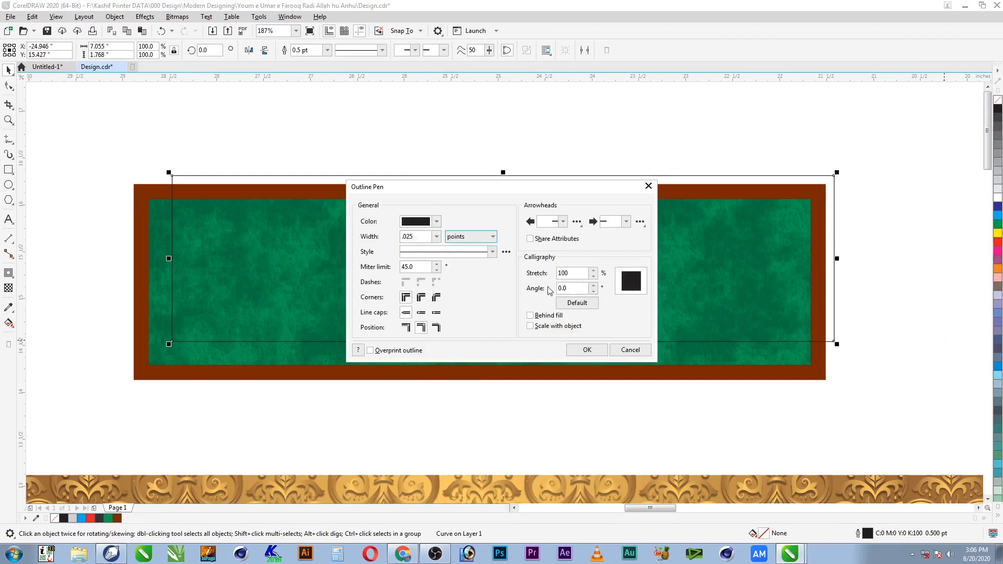
{"action": "left_click_drag", "start_coordinate": [422, 239], "coordinate": [367, 241]}
{"action": "type", "text": "2"}
{"action": "left_click", "coordinate": [418, 223]}
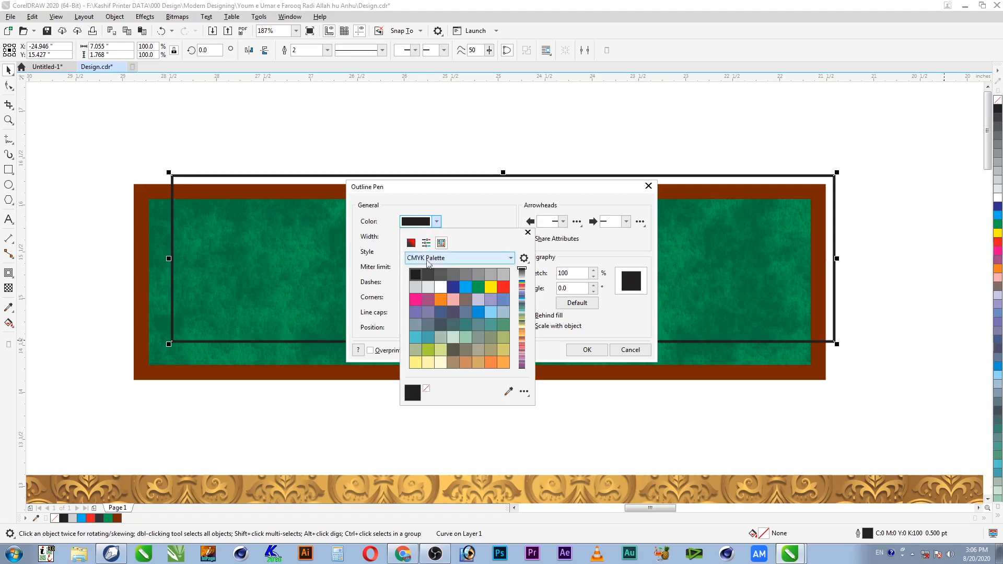
{"action": "left_click", "coordinate": [441, 287]}
{"action": "left_click", "coordinate": [475, 198]}
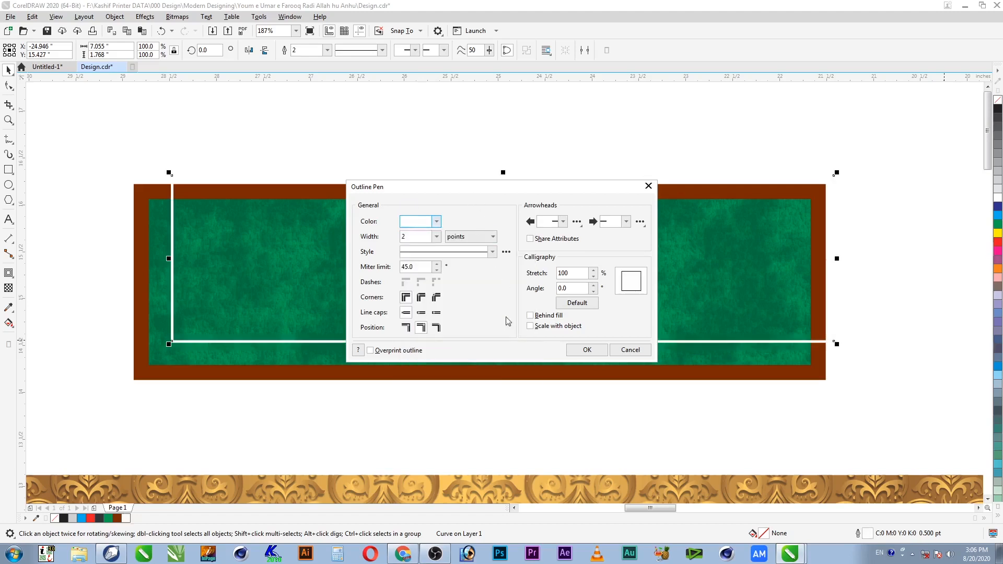
{"action": "left_click", "coordinate": [549, 316]}
{"action": "left_click", "coordinate": [598, 350]}
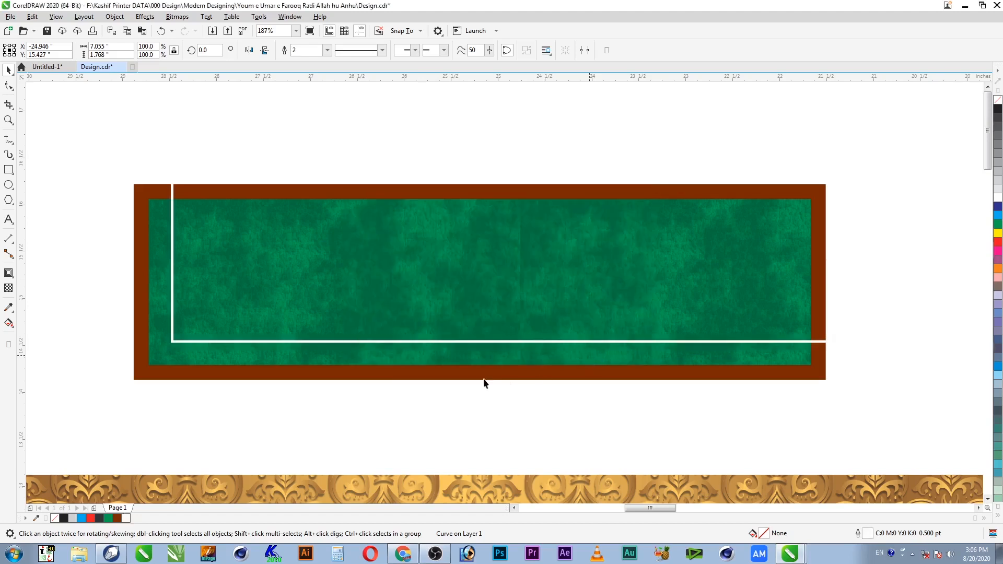
Step: Marquee-select all four banner pieces and group them with Ctrl+G
{"action": "left_click", "coordinate": [437, 370], "text": "shift"}
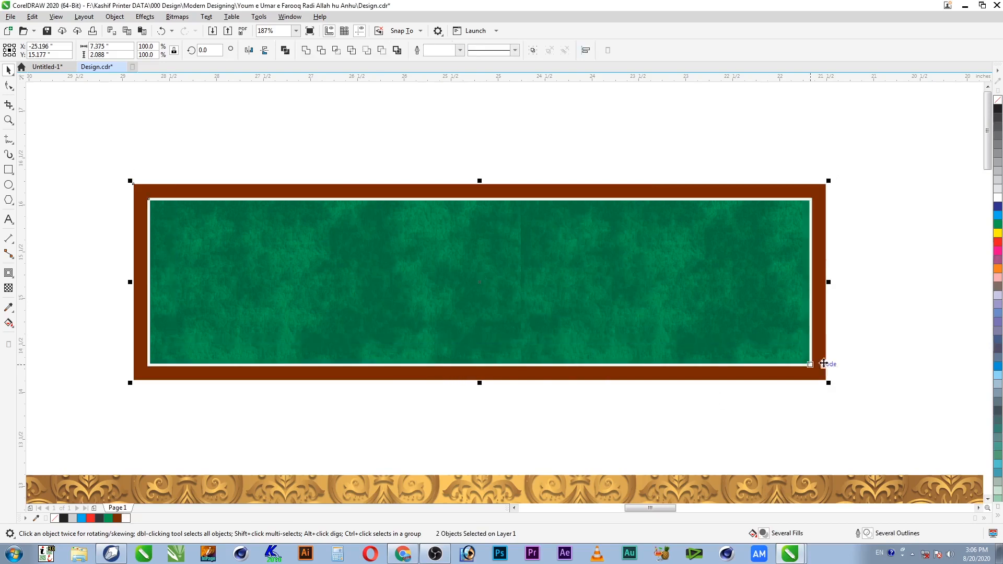
{"action": "left_click", "coordinate": [884, 185]}
{"action": "left_click_drag", "start_coordinate": [885, 158], "coordinate": [73, 430]}
{"action": "key", "text": "ctrl+g"}
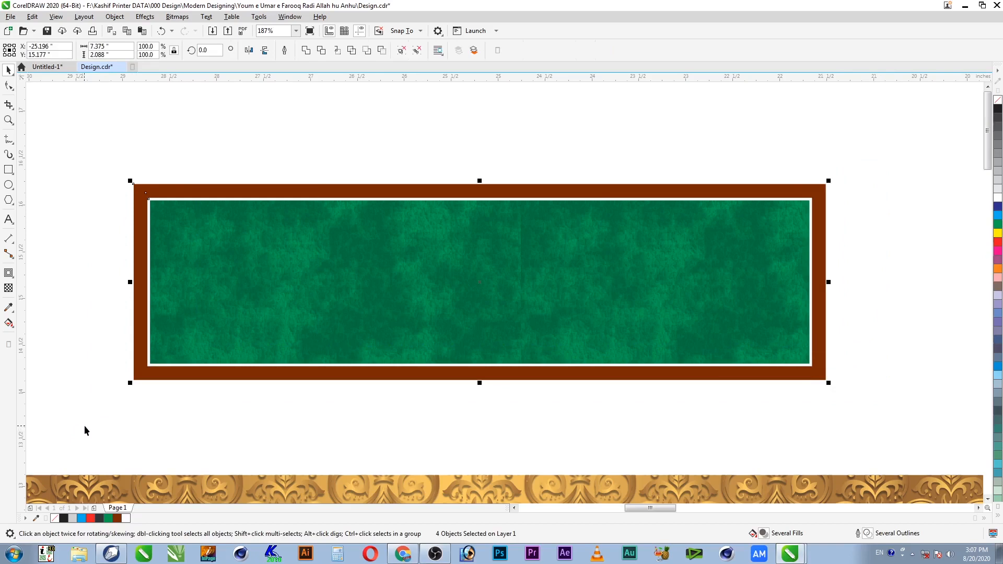
{"action": "key", "text": "F4"}
Step: Drag the banner group lower onto the gold arcade above the calligraphy circle, then zoom in on it
{"action": "key", "text": "F2"}
{"action": "left_click_drag", "start_coordinate": [412, 174], "coordinate": [188, 339]}
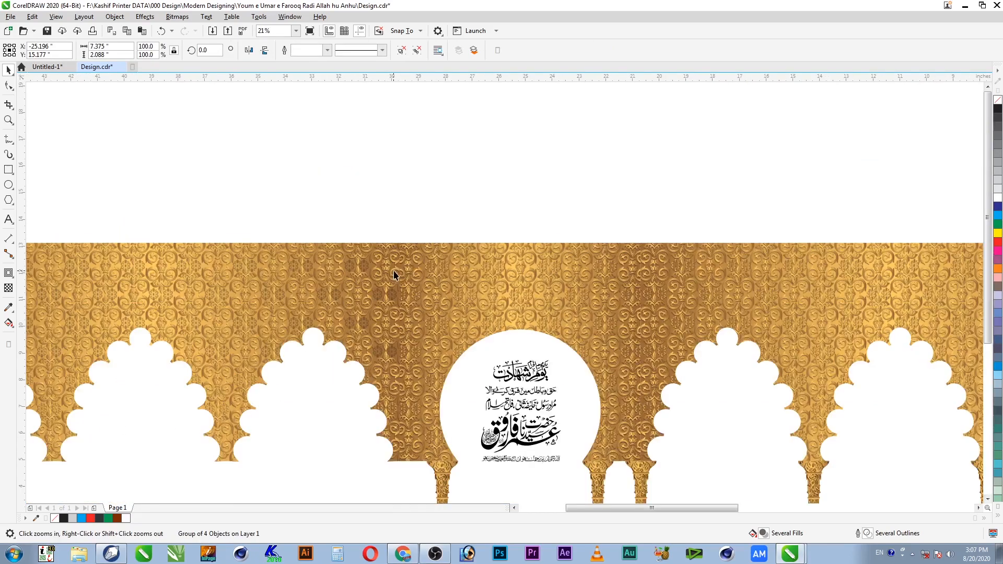
{"action": "key", "text": "space"}
{"action": "left_click_drag", "start_coordinate": [578, 198], "coordinate": [579, 289]}
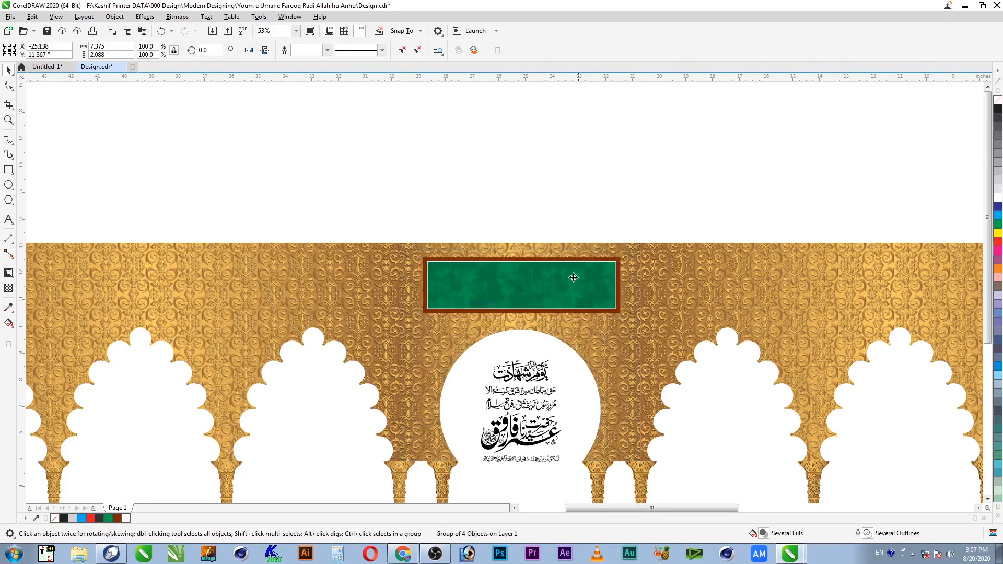
{"action": "left_click", "coordinate": [563, 249], "text": "shift"}
{"action": "left_click", "coordinate": [564, 250], "text": "shift"}
{"action": "left_click", "coordinate": [572, 218]}
{"action": "key", "text": "F2"}
{"action": "mouse_move", "coordinate": [682, 218]}
{"action": "left_mouse_down"}
{"action": "mouse_move", "coordinate": [468, 363]}
{"action": "mouse_move", "coordinate": [318, 368]}
{"action": "left_mouse_up"}
{"action": "left_click_drag", "start_coordinate": [378, 352], "coordinate": [379, 353]}
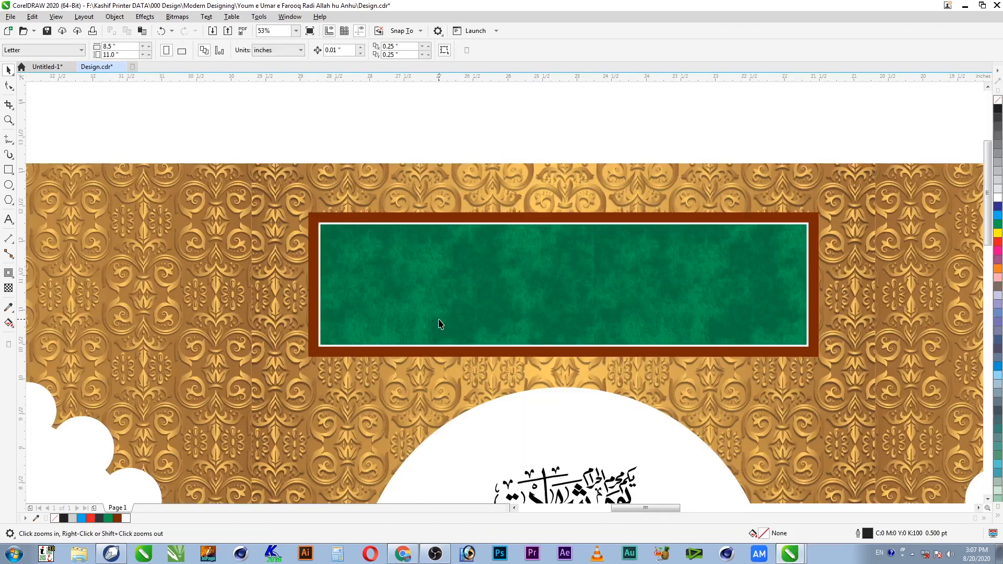
{"action": "left_click", "coordinate": [538, 293]}
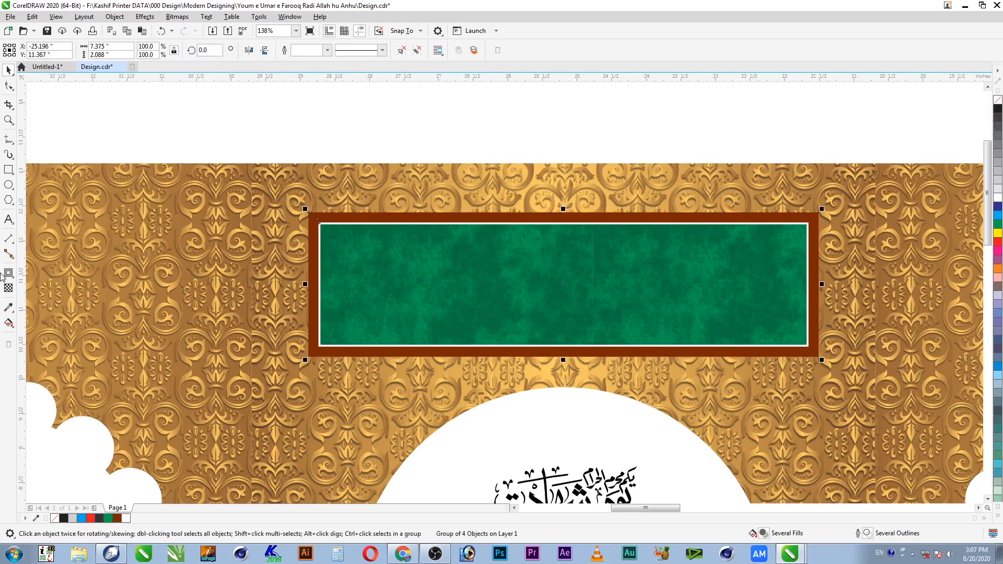
Step: Add a drop shadow to the banner, cast downward and to the right
{"action": "left_click", "coordinate": [8, 276]}
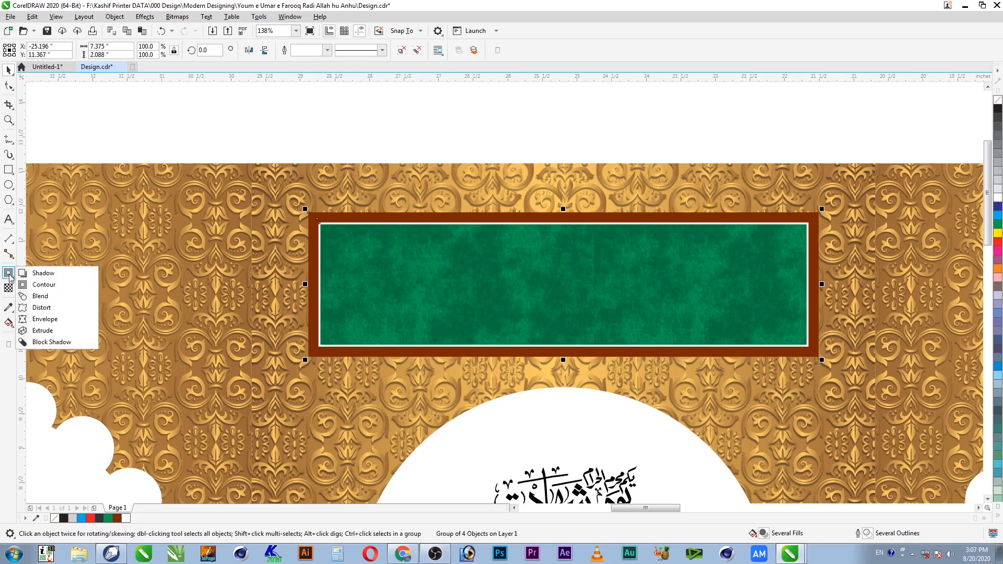
{"action": "left_click", "coordinate": [43, 274]}
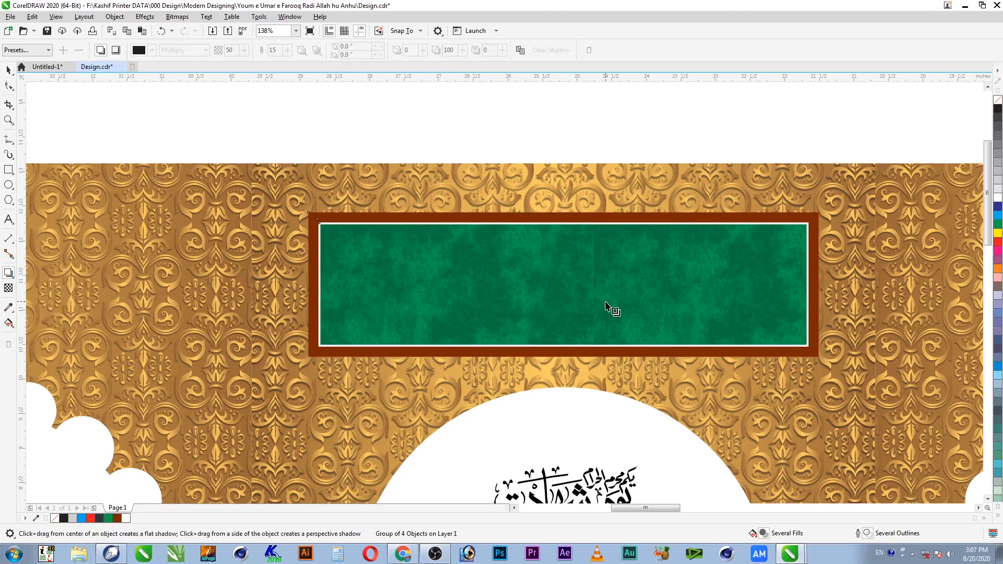
{"action": "left_click_drag", "start_coordinate": [567, 292], "coordinate": [697, 363]}
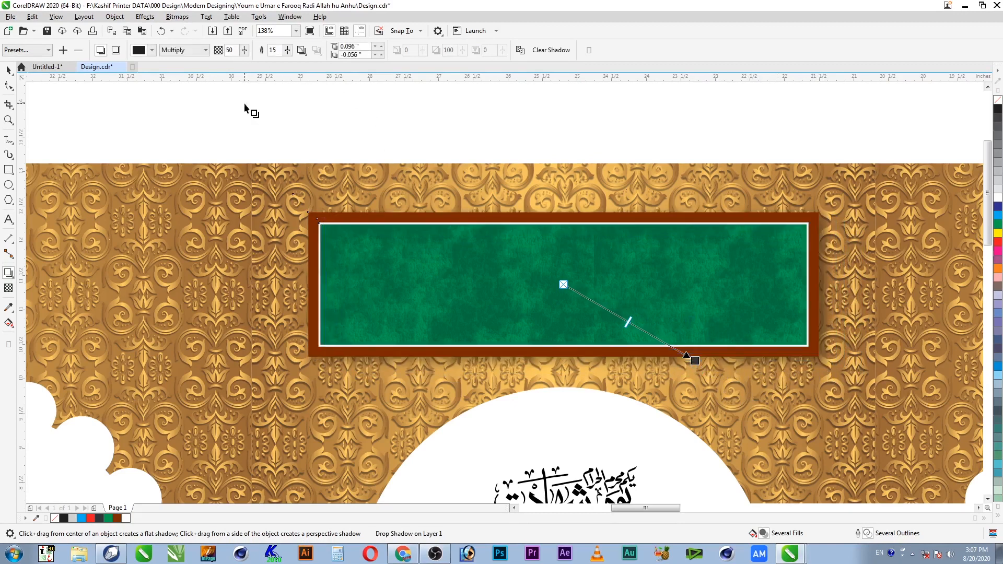
Step: Set the shadow feather to 4 and opacity to 80, and push it further down-right
{"action": "double_click", "coordinate": [275, 50]}
{"action": "key", "text": "shift+Tab"}
{"action": "type", "text": "10"}
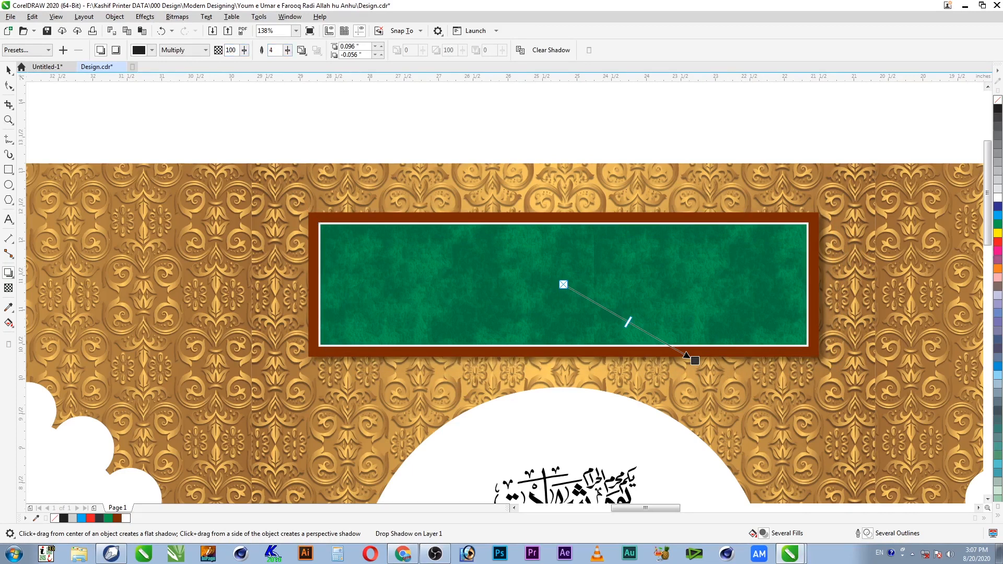
{"action": "type", "text": "0"}
{"action": "key", "text": "Return"}
{"action": "double_click", "coordinate": [230, 50]}
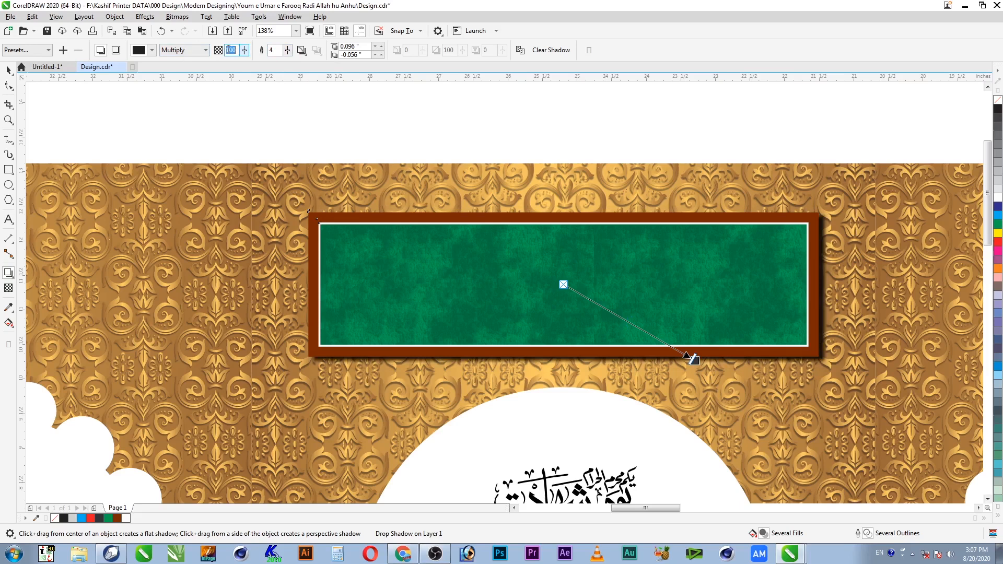
{"action": "type", "text": "80"}
{"action": "key", "text": "Return"}
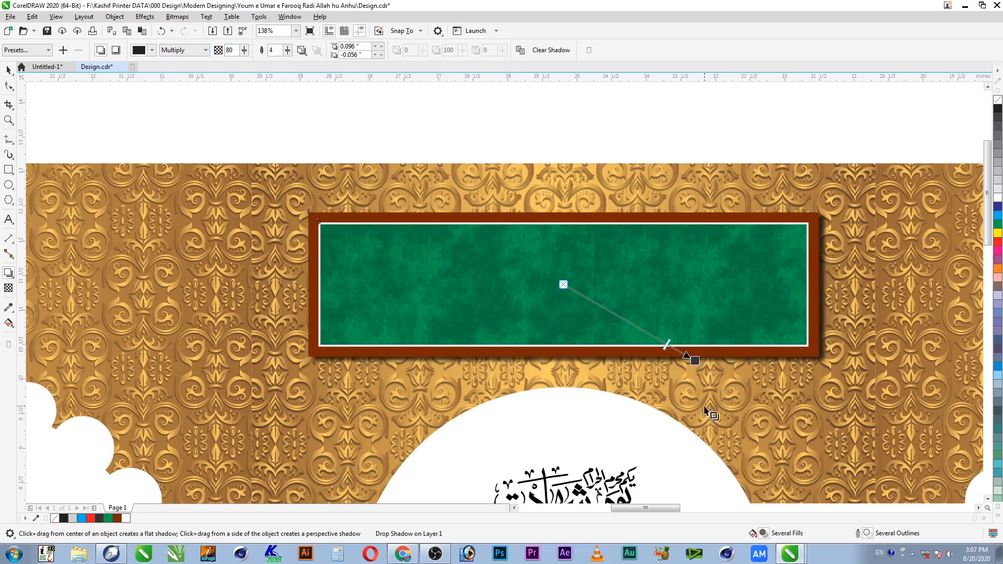
{"action": "left_click_drag", "start_coordinate": [700, 363], "coordinate": [700, 369]}
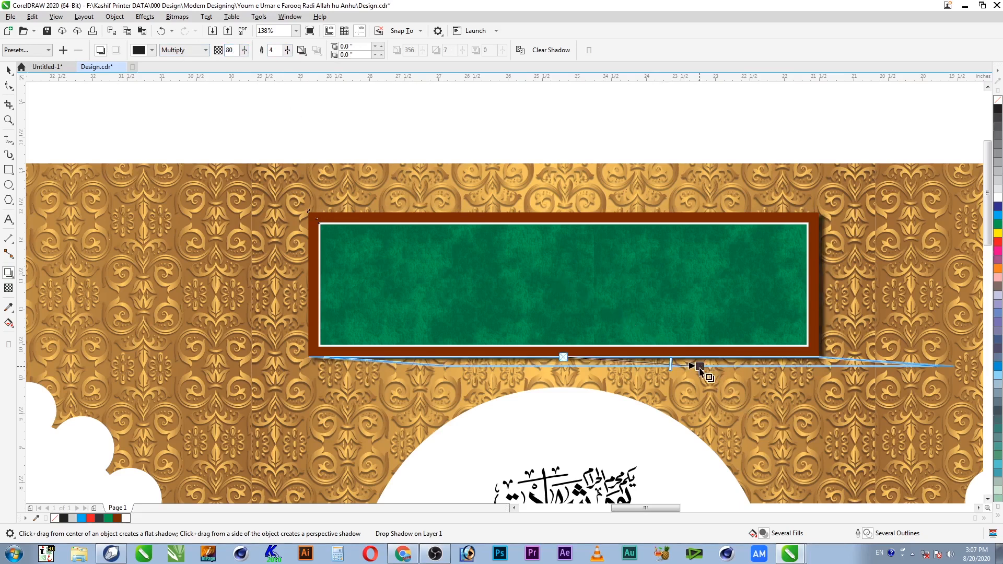
{"action": "key", "text": "ctrl+z"}
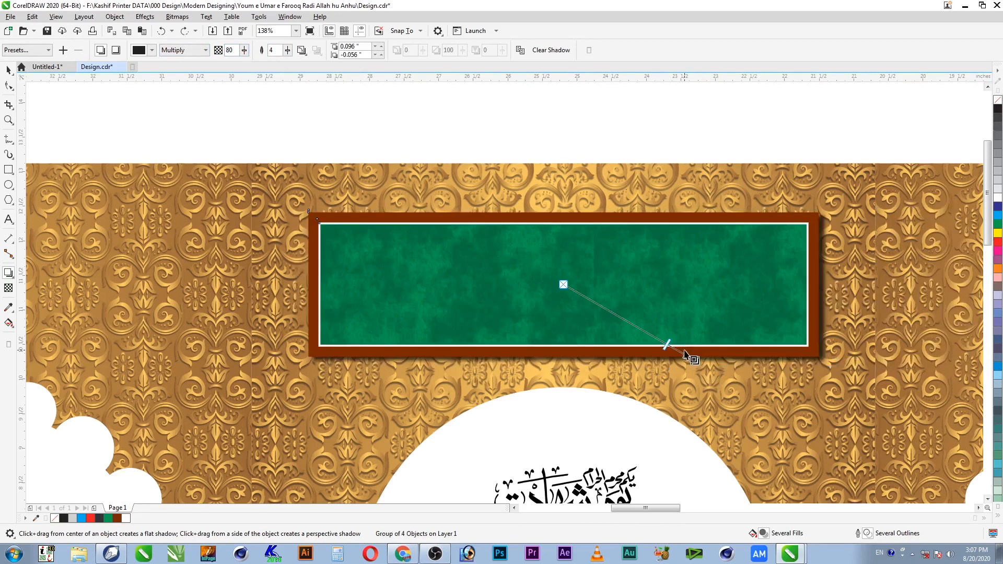
{"action": "left_click_drag", "start_coordinate": [695, 359], "coordinate": [695, 364]}
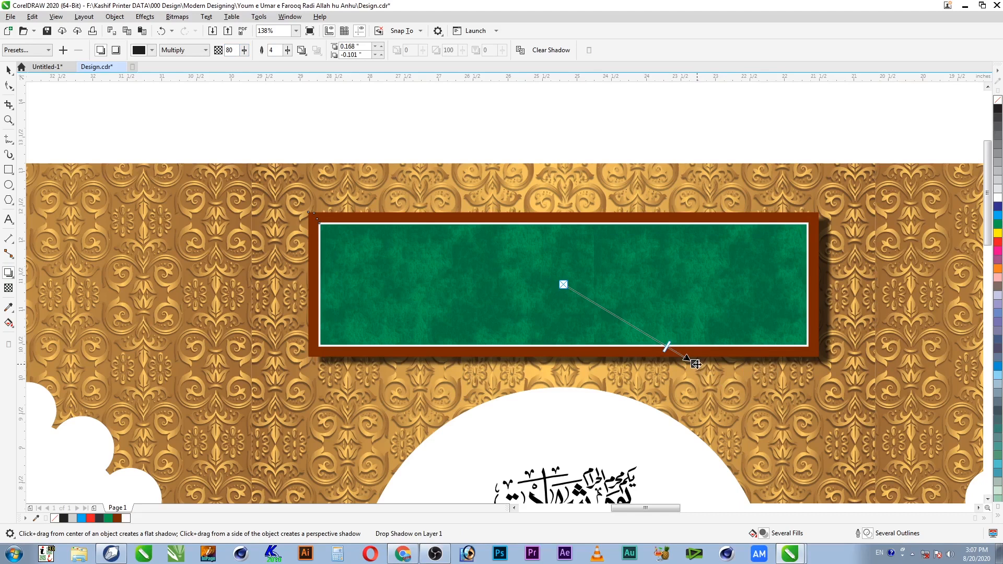
Step: Break the drop shadow apart into its own object
{"action": "left_click", "coordinate": [8, 69]}
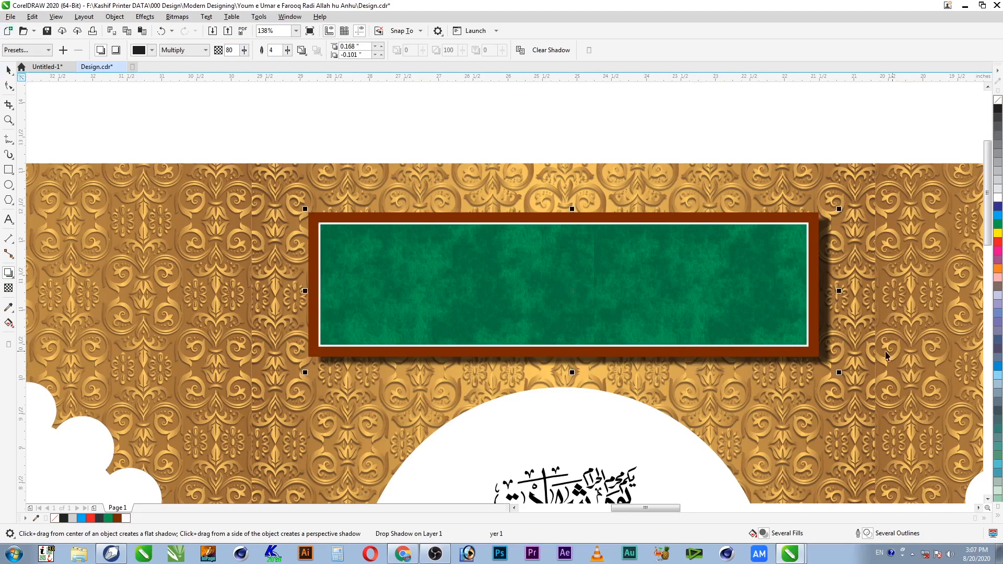
{"action": "right_click", "coordinate": [812, 367]}
{"action": "left_click", "coordinate": [818, 373]}
{"action": "left_click", "coordinate": [859, 127]}
Step: Turn off Snap to Objects and nudge the lens rectangle up and left
{"action": "key", "text": "F2"}
{"action": "left_click_drag", "start_coordinate": [851, 247], "coordinate": [666, 402]}
{"action": "left_click", "coordinate": [419, 31]}
{"action": "left_click", "coordinate": [395, 90]}
{"action": "left_click", "coordinate": [661, 4]}
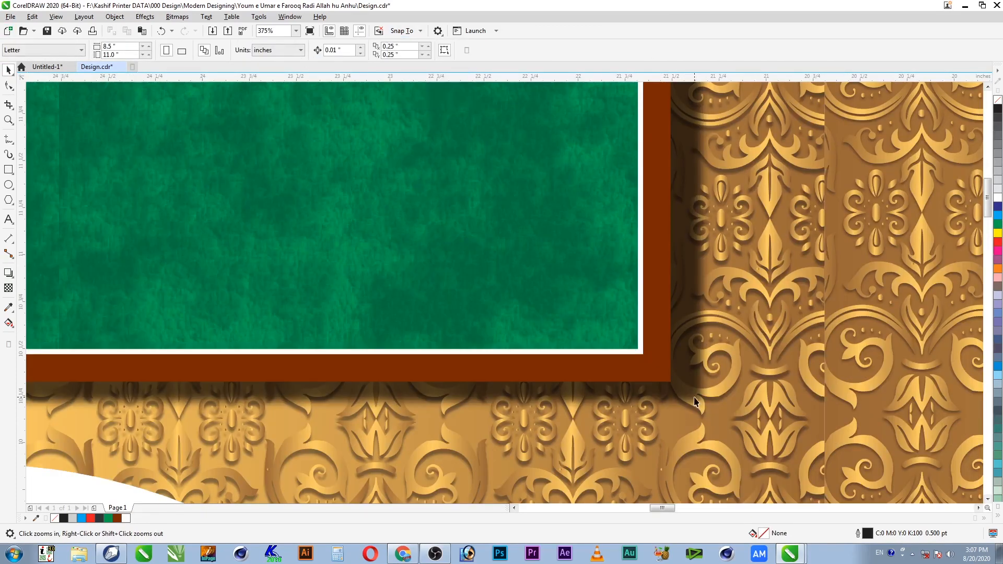
{"action": "left_click", "coordinate": [666, 396]}
{"action": "mouse_move", "coordinate": [684, 394]}
{"action": "left_mouse_down"}
{"action": "mouse_move", "coordinate": [663, 396]}
{"action": "mouse_move", "coordinate": [662, 386]}
{"action": "mouse_move", "coordinate": [675, 397]}
{"action": "left_mouse_up"}
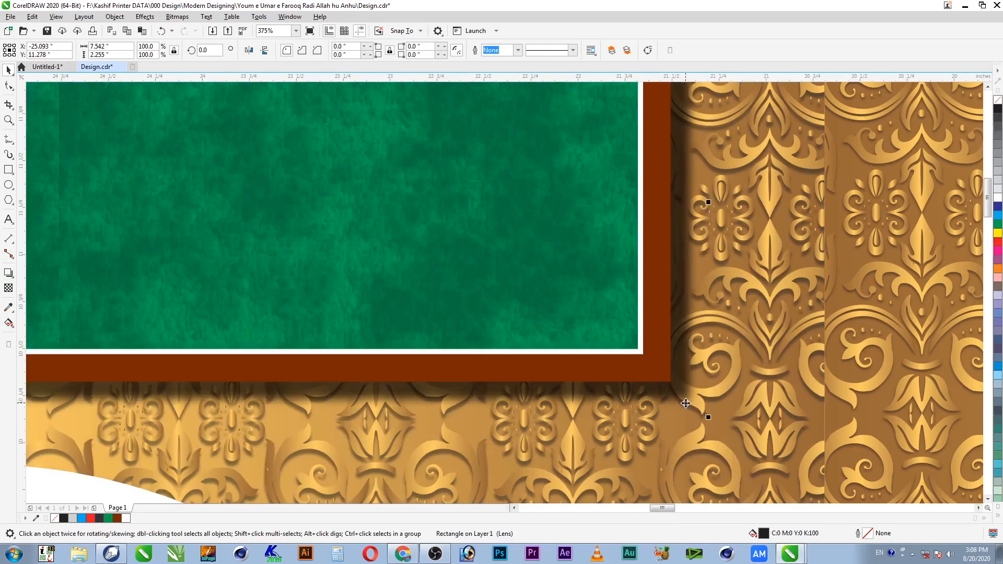
Step: Move the green panel up above the gold arcade and select its textured rectangle
{"action": "scroll", "coordinate": [685, 402], "scroll_direction": "down", "scroll_amount": 6}
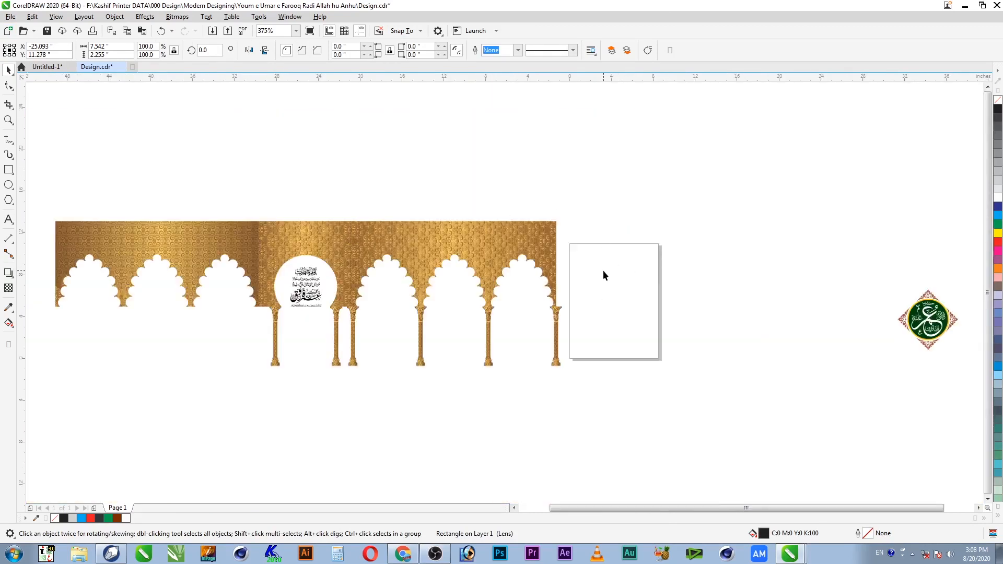
{"action": "left_click", "coordinate": [603, 271]}
{"action": "key", "text": "F2"}
{"action": "left_click_drag", "start_coordinate": [408, 198], "coordinate": [194, 332]}
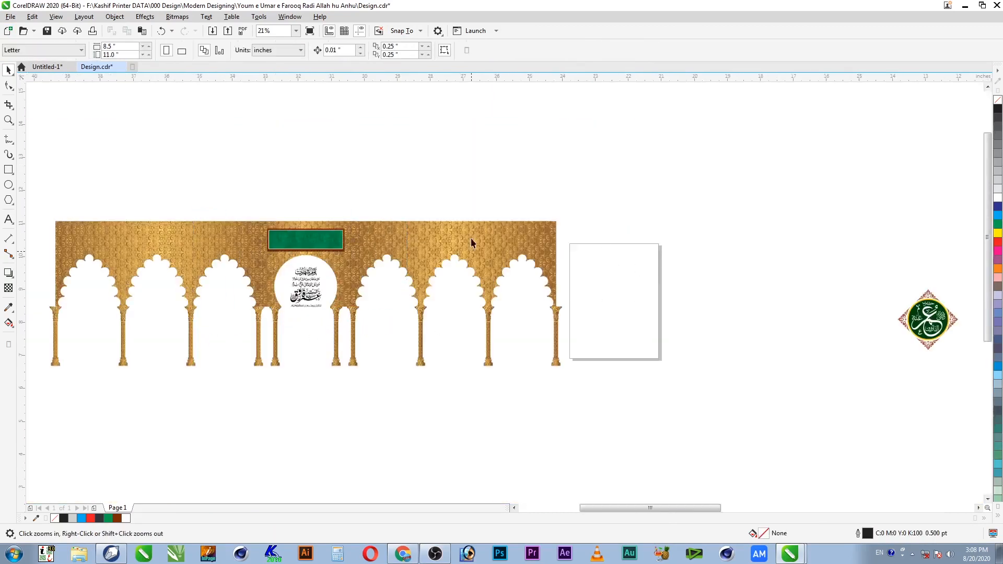
{"action": "left_click", "coordinate": [538, 225]}
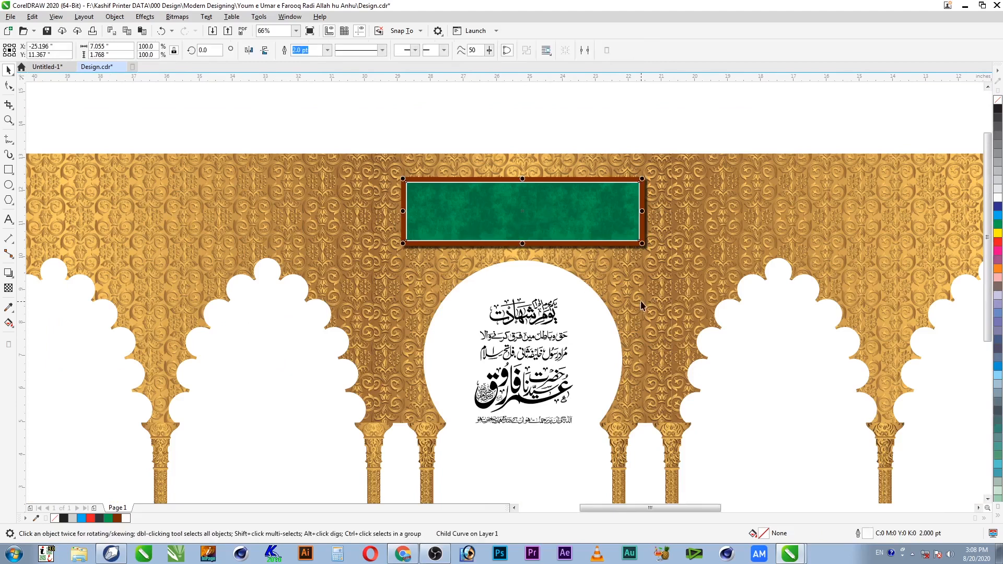
{"action": "left_click_drag", "start_coordinate": [595, 206], "coordinate": [560, 217]}
{"action": "key", "text": "ctrl+z"}
{"action": "left_click", "coordinate": [621, 235]}
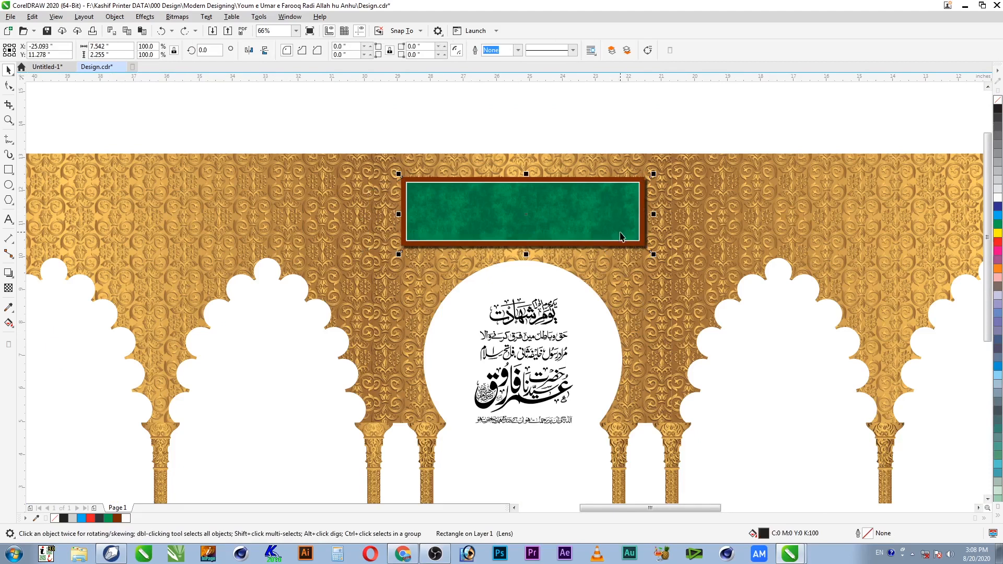
{"action": "left_click_drag", "start_coordinate": [682, 122], "coordinate": [329, 279]}
{"action": "left_click_drag", "start_coordinate": [562, 219], "coordinate": [477, 115]}
{"action": "left_click", "coordinate": [696, 116]}
{"action": "left_click", "coordinate": [595, 115]}
Step: Change the texture's light colour to CMYK 100/0/100/80 for a darker green
{"action": "double_click", "coordinate": [764, 534]}
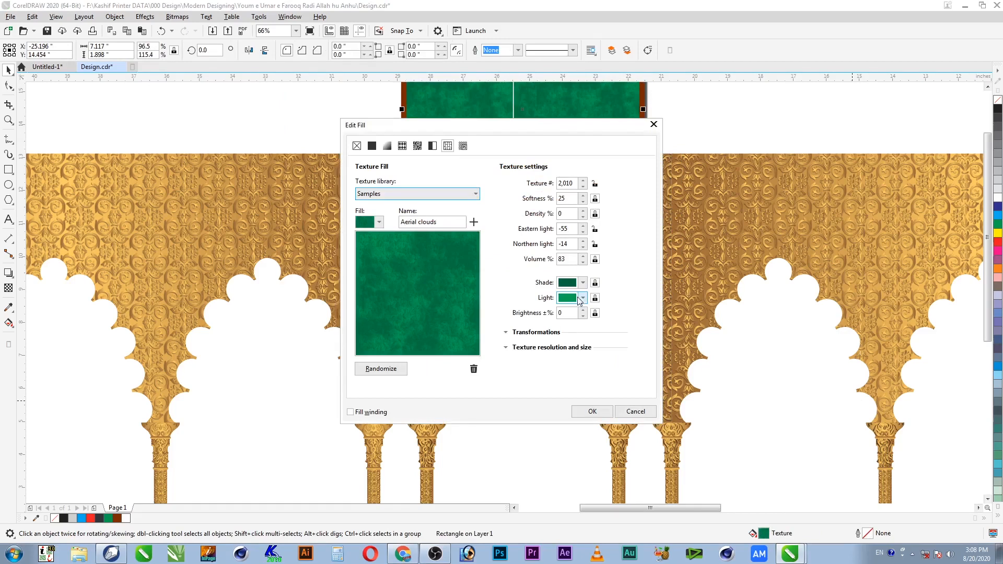
{"action": "left_click", "coordinate": [583, 298]}
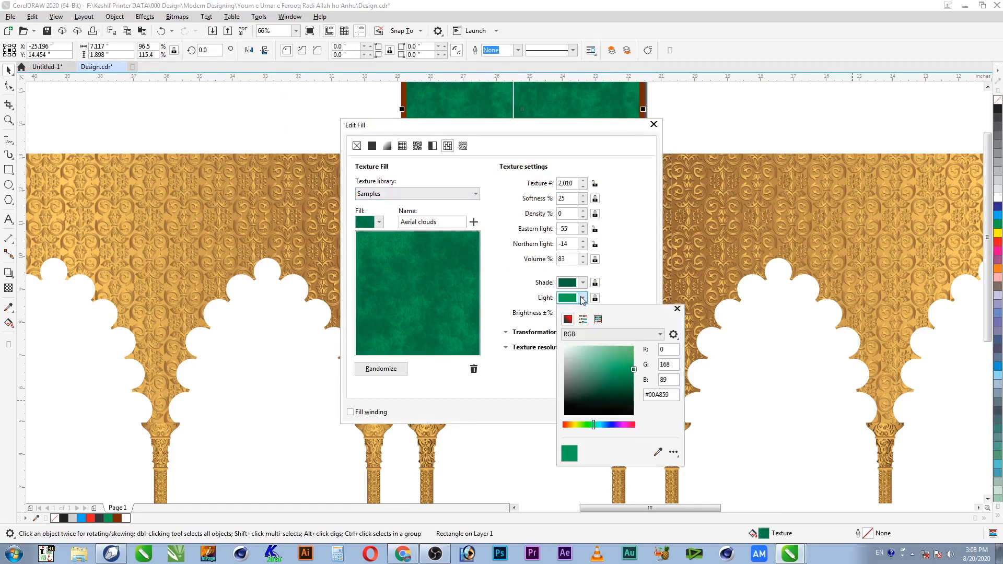
{"action": "left_click", "coordinate": [613, 336]}
{"action": "left_click", "coordinate": [602, 350]}
{"action": "left_click", "coordinate": [673, 350]}
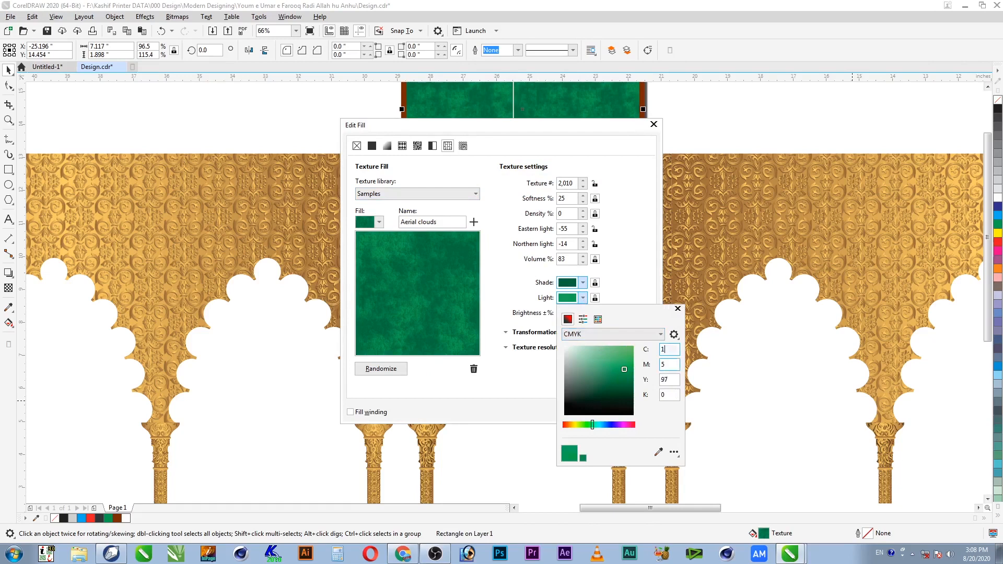
{"action": "left_click", "coordinate": [665, 366]}
{"action": "key", "text": "Tab"}
{"action": "key", "text": "Tab"}
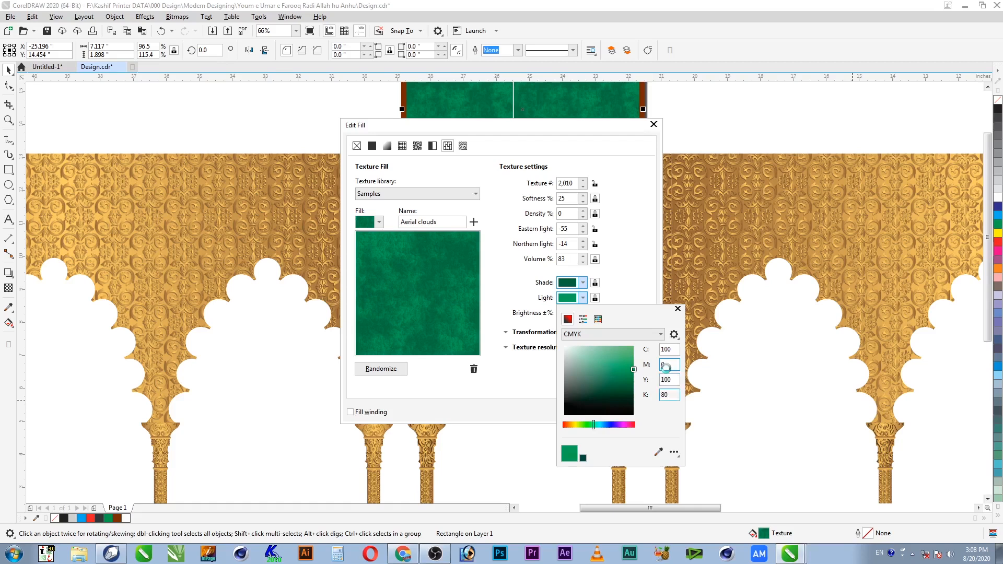
{"action": "key", "text": "Tab"}
{"action": "left_click", "coordinate": [616, 254]}
{"action": "left_click", "coordinate": [594, 412]}
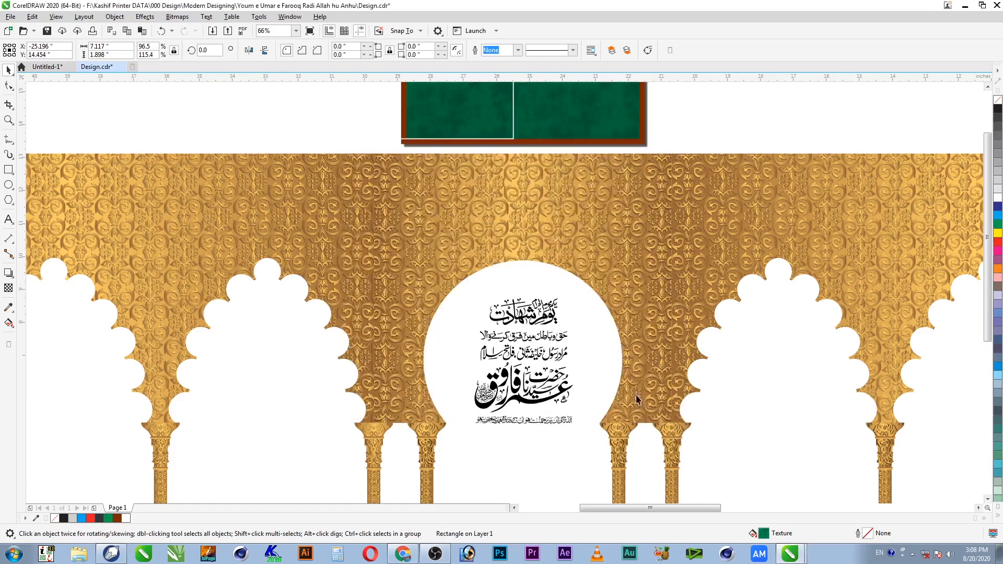
{"action": "left_click", "coordinate": [666, 130]}
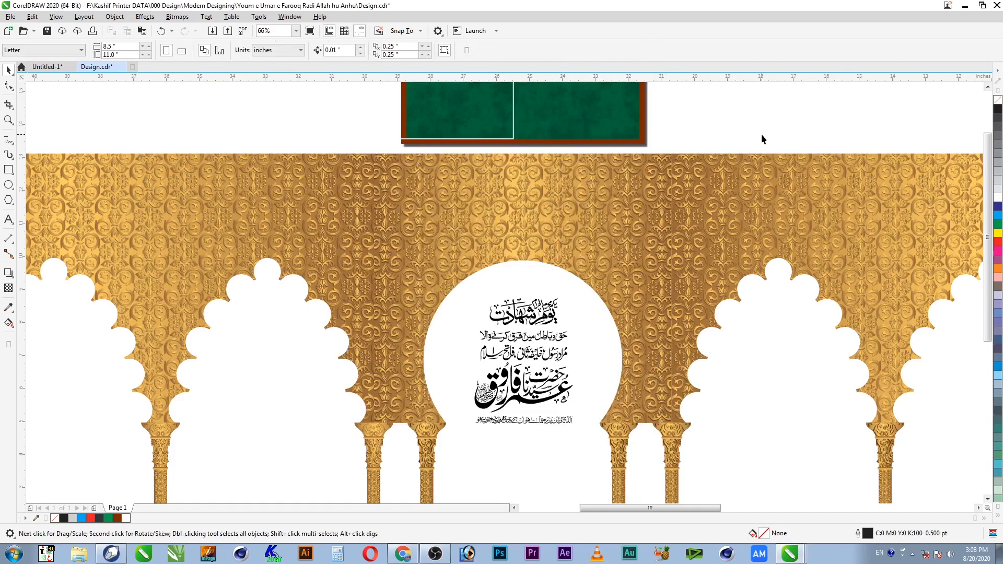
Step: Centre the white inner outline on the brown frame and group the panel's five objects
{"action": "key", "text": "F4"}
{"action": "key", "text": "F2"}
{"action": "left_click_drag", "start_coordinate": [378, 189], "coordinate": [242, 257]}
{"action": "left_click", "coordinate": [408, 277]}
{"action": "left_click", "coordinate": [557, 275], "text": "shift"}
{"action": "key", "text": "c"}
{"action": "left_click", "coordinate": [784, 158]}
{"action": "left_click_drag", "start_coordinate": [784, 157], "coordinate": [212, 388]}
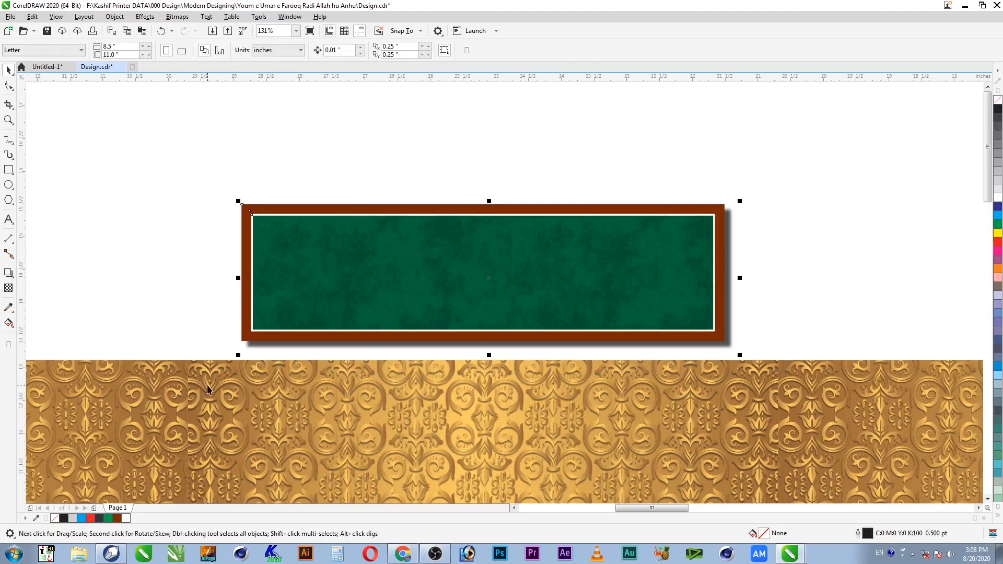
{"action": "key", "text": "ctrl+g"}
Step: Move the grouped green panel down onto the gold arcade above the calligraphy circle
{"action": "key", "text": "F4"}
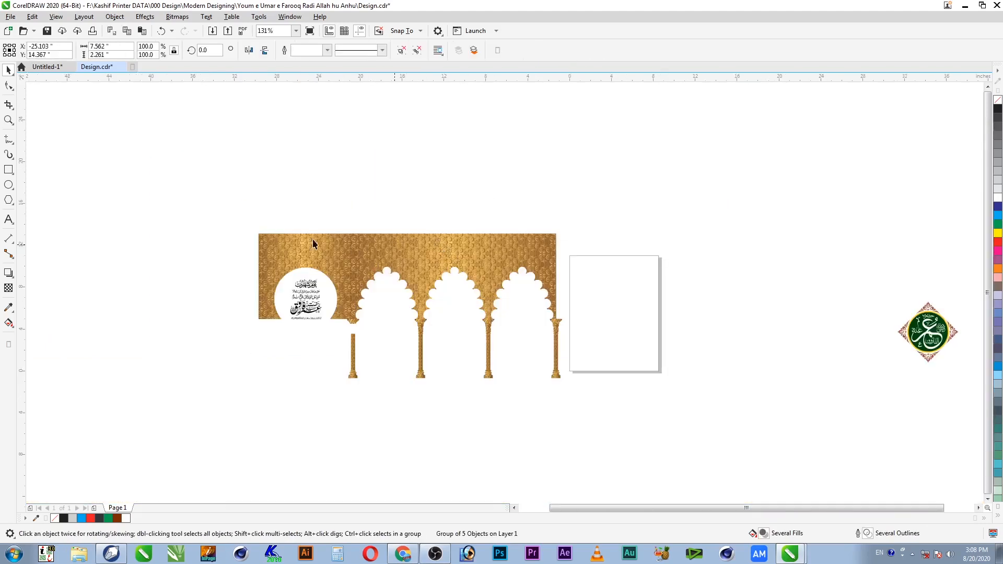
{"action": "key", "text": "F2"}
{"action": "left_click_drag", "start_coordinate": [177, 179], "coordinate": [499, 350]}
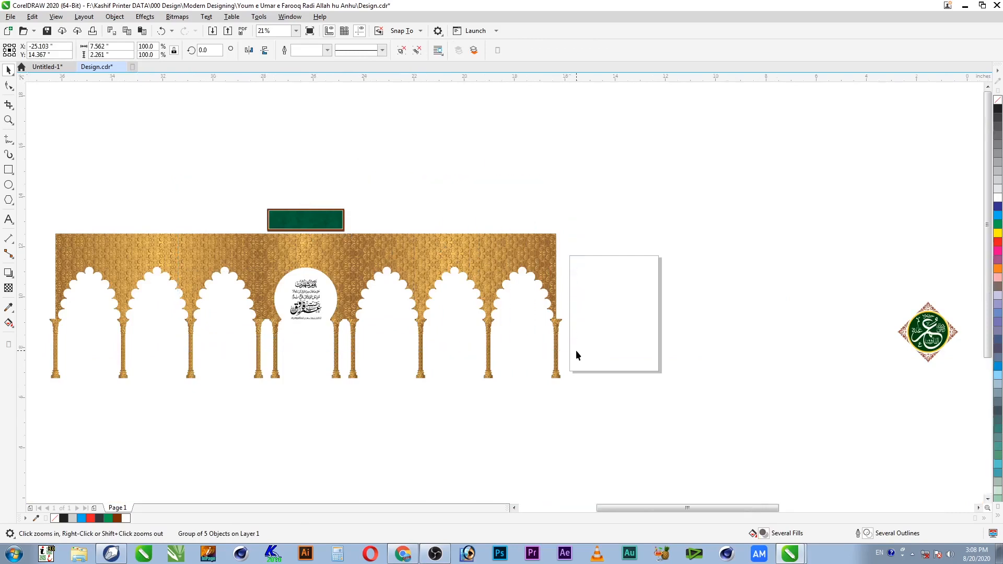
{"action": "key", "text": "space"}
{"action": "left_click_drag", "start_coordinate": [376, 185], "coordinate": [373, 261]}
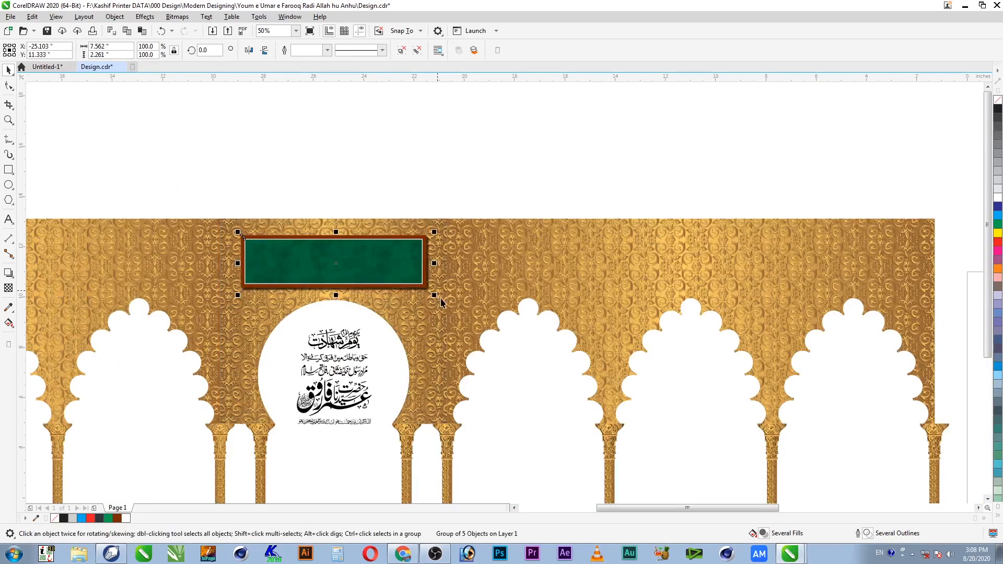
{"action": "left_click", "coordinate": [364, 228], "text": "shift"}
{"action": "key", "text": "c"}
{"action": "left_click", "coordinate": [456, 191]}
{"action": "key", "text": "F2"}
{"action": "left_click_drag", "start_coordinate": [495, 183], "coordinate": [157, 381]}
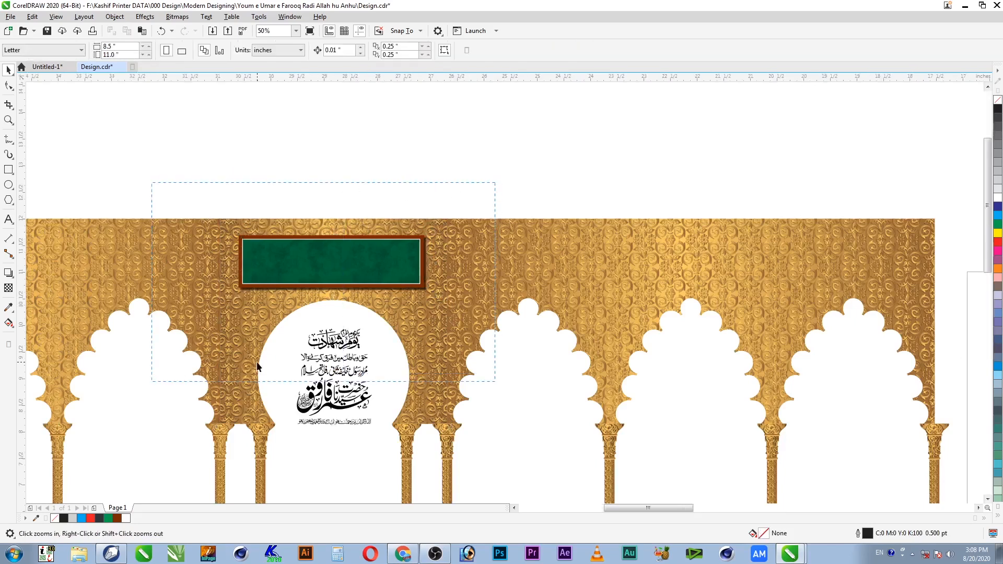
{"action": "key", "text": "ctrl+z"}
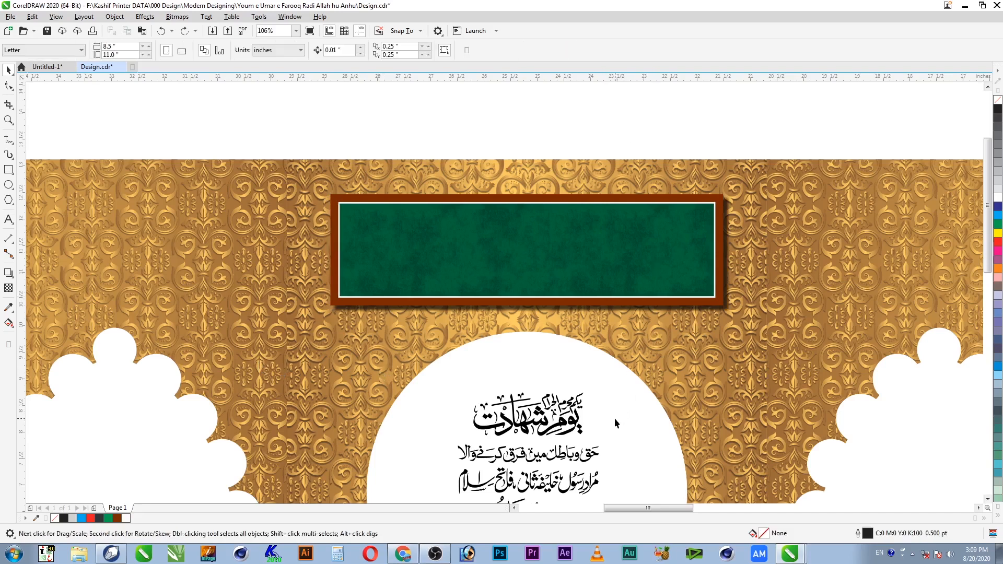
Step: Select the third line of Urdu calligraphy inside the white circle
{"action": "left_click", "coordinate": [591, 459]}
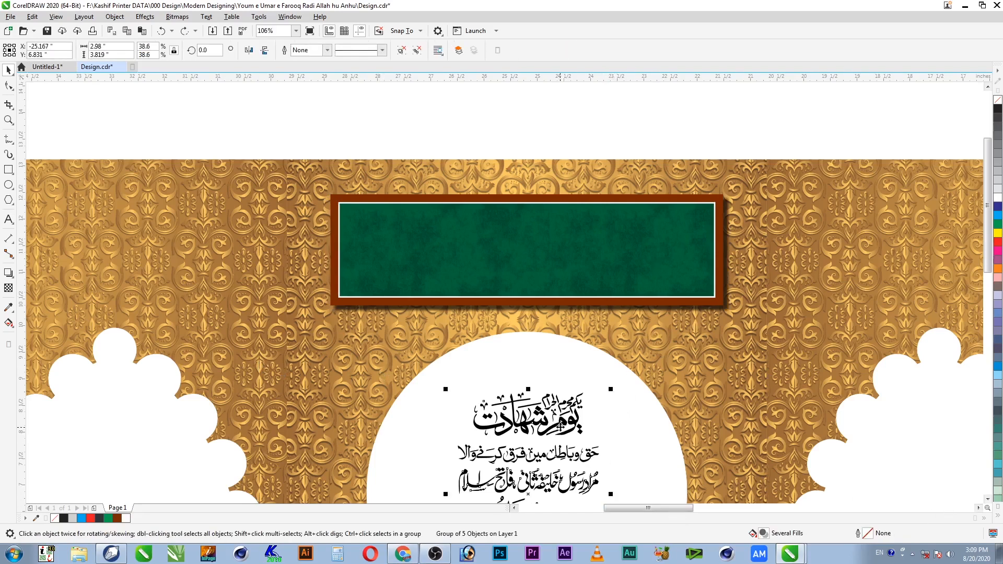
{"action": "key", "text": "F3"}
{"action": "key", "text": "F2"}
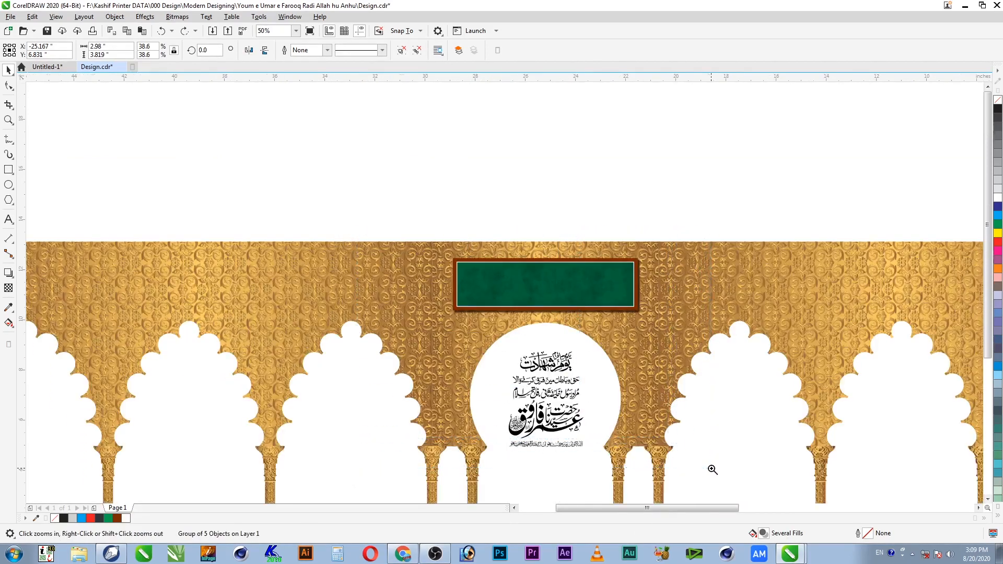
{"action": "left_click_drag", "start_coordinate": [357, 229], "coordinate": [711, 470]}
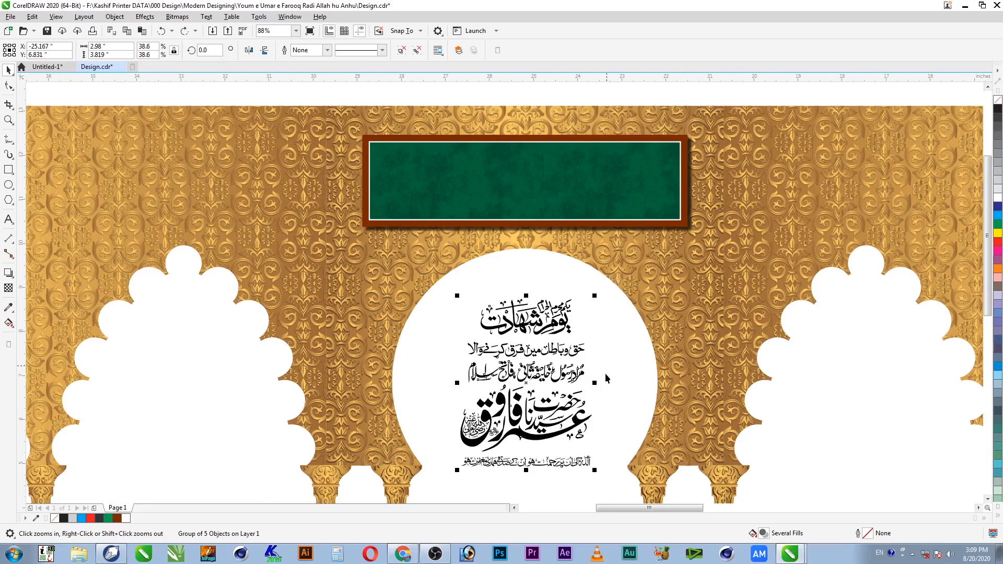
{"action": "left_click", "coordinate": [593, 472]}
{"action": "left_click", "coordinate": [589, 465]}
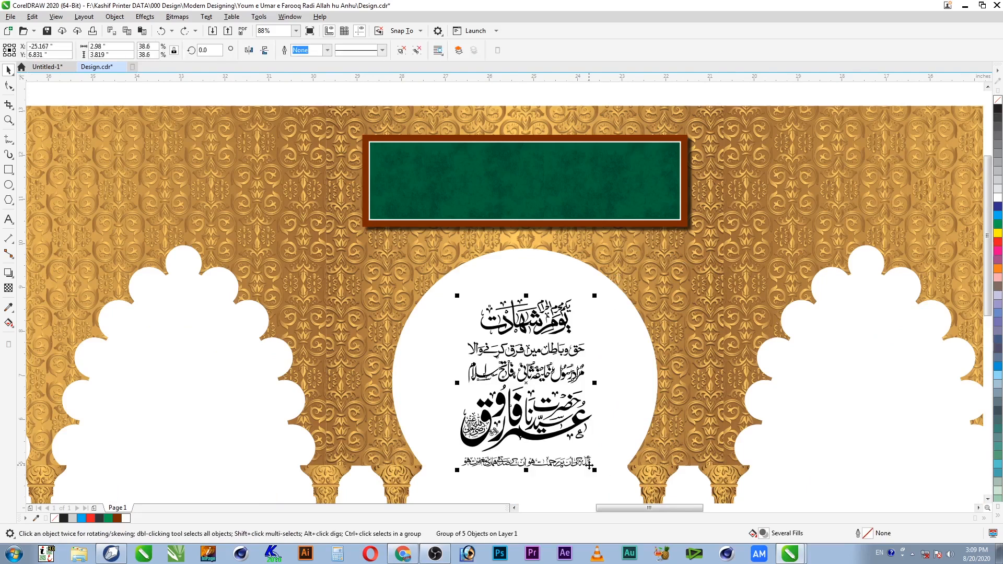
{"action": "left_click", "coordinate": [609, 455]}
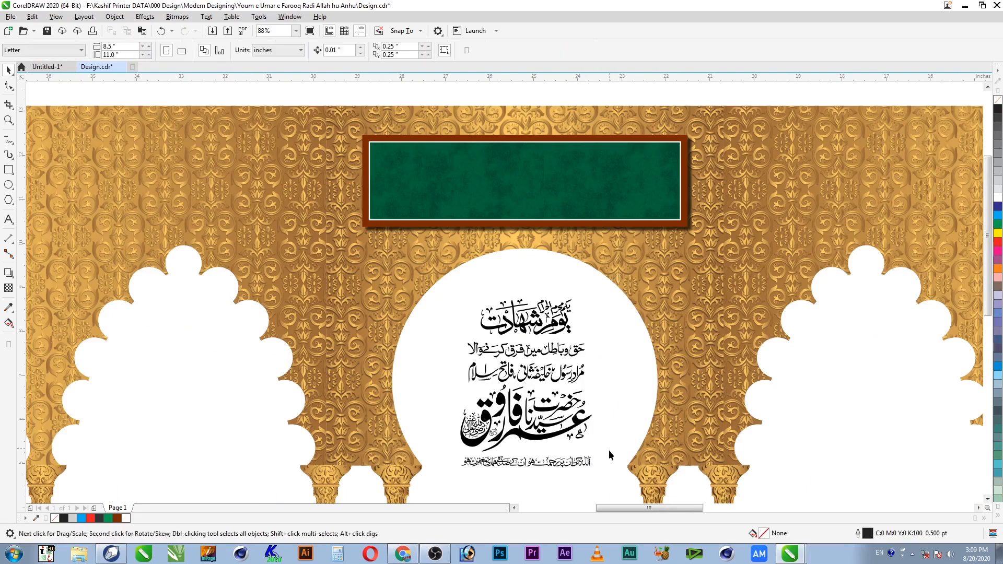
{"action": "left_click", "coordinate": [590, 463]}
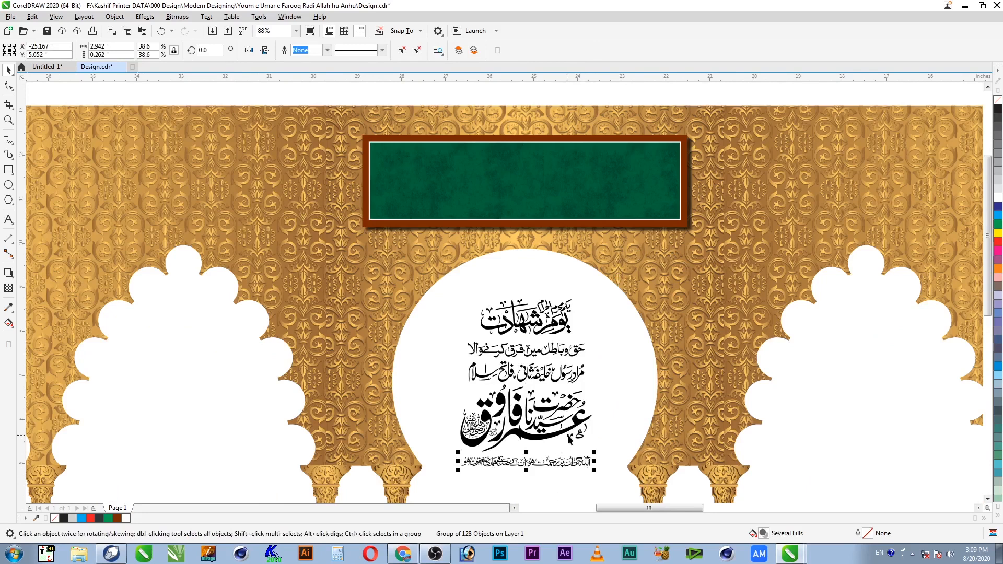
{"action": "left_click", "coordinate": [574, 374]}
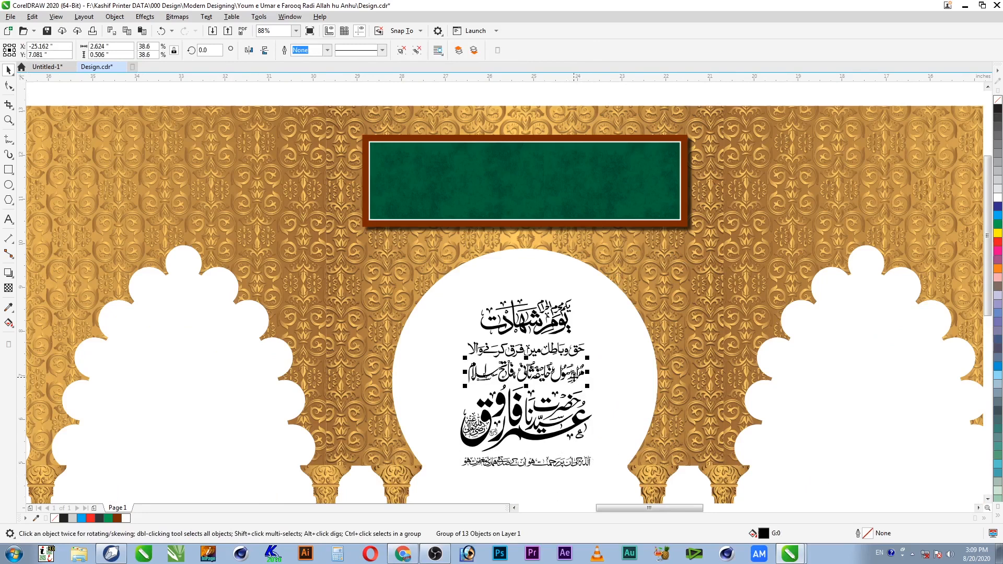
Step: Move the third Urdu line into the green banner, make it white, and enlarge it to fill the banner
{"action": "left_click_drag", "start_coordinate": [587, 388], "coordinate": [588, 194]}
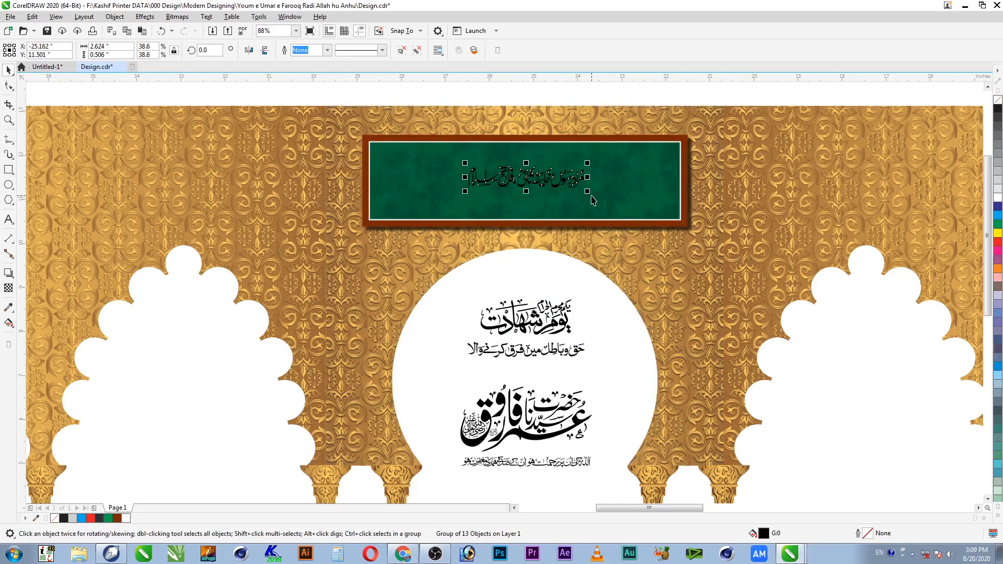
{"action": "left_click", "coordinate": [998, 198]}
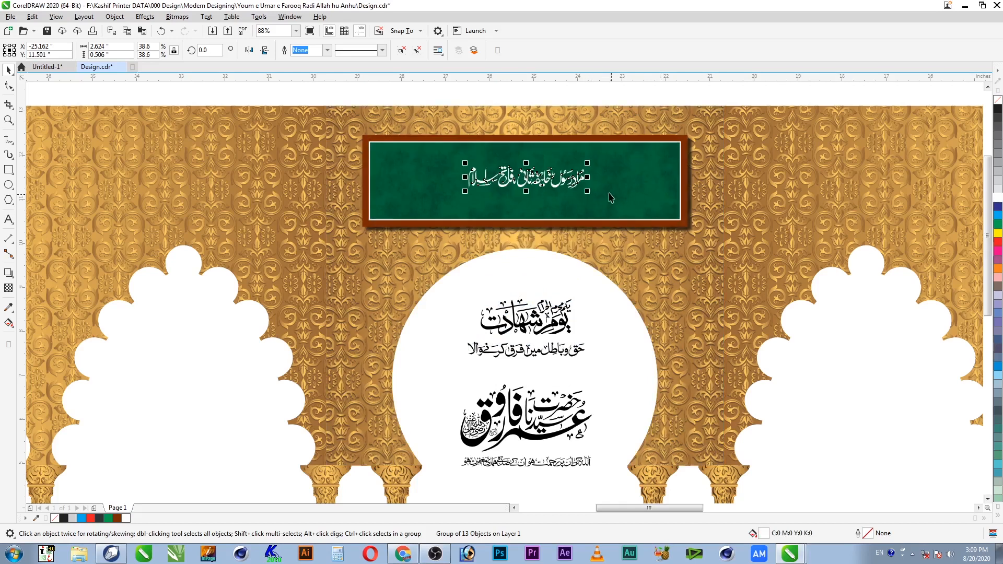
{"action": "left_click_drag", "start_coordinate": [587, 191], "coordinate": [620, 202]}
{"action": "left_click_drag", "start_coordinate": [646, 209], "coordinate": [647, 214]}
{"action": "left_click", "coordinate": [648, 214], "text": "shift"}
{"action": "left_click", "coordinate": [648, 215], "text": "shift"}
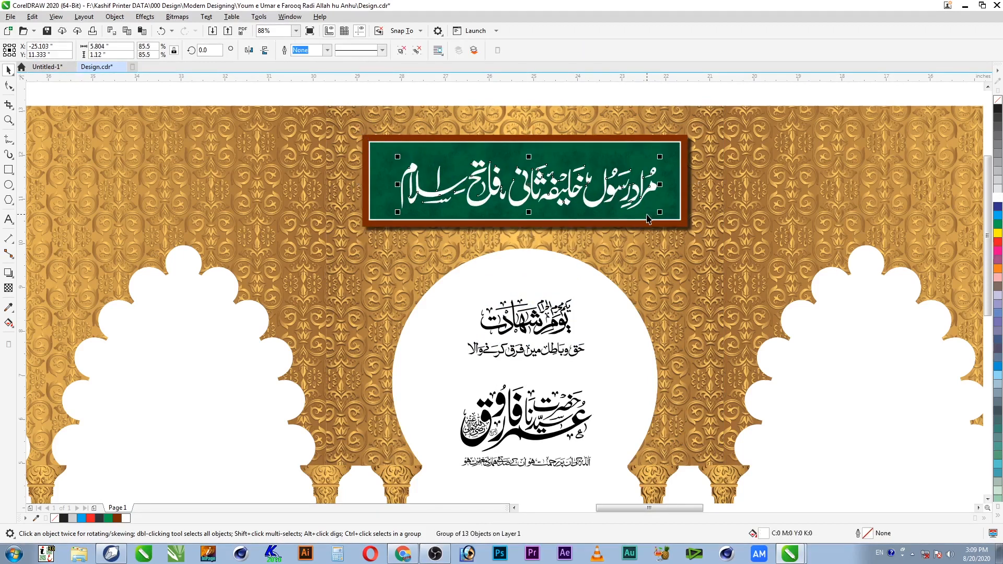
{"action": "left_click_drag", "start_coordinate": [648, 191], "coordinate": [649, 192]}
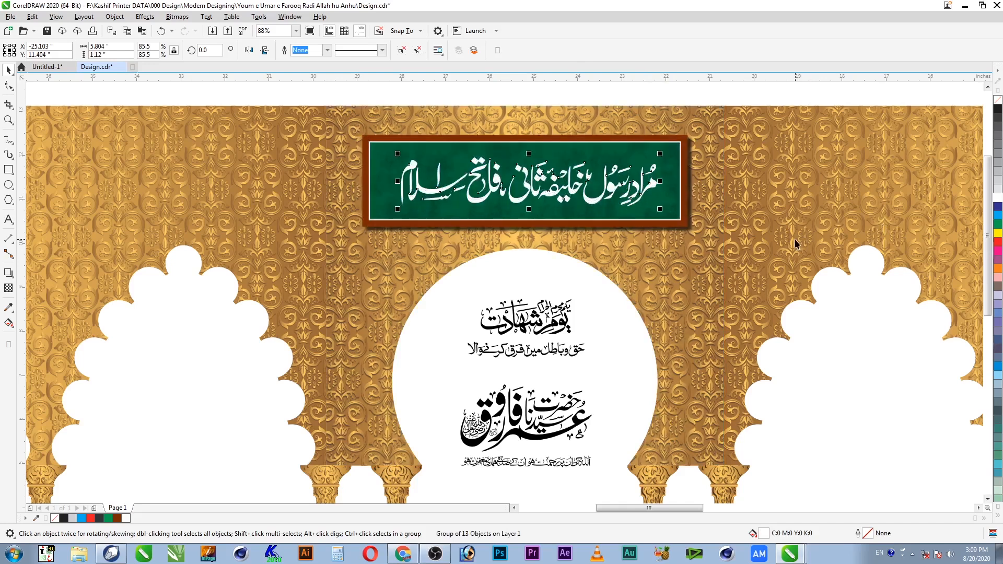
{"action": "key", "text": "alt+e"}
Step: Copy the gold fill from the arcade background onto the banner's Urdu text
{"action": "key", "text": "m"}
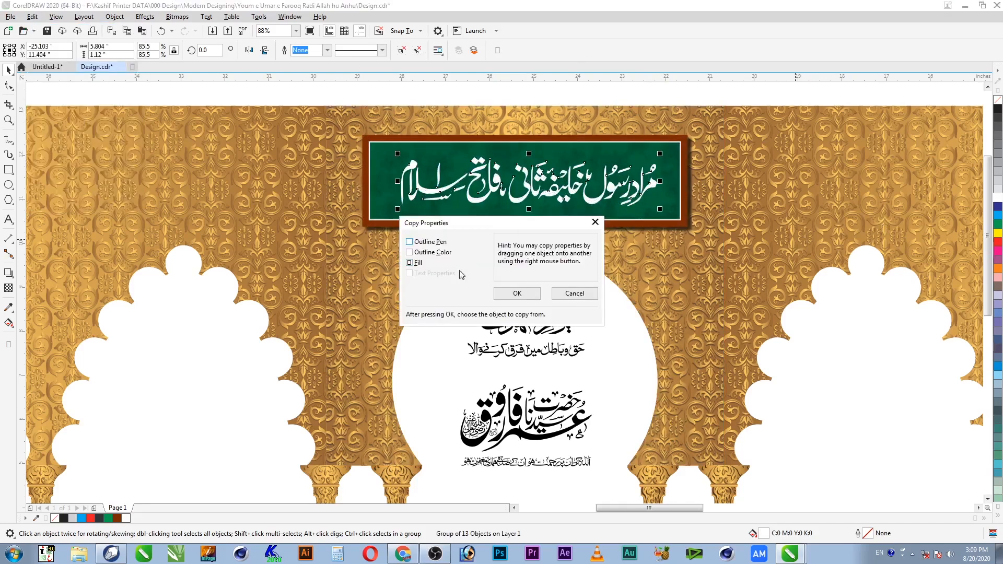
{"action": "left_click", "coordinate": [517, 294]}
{"action": "left_click", "coordinate": [792, 196]}
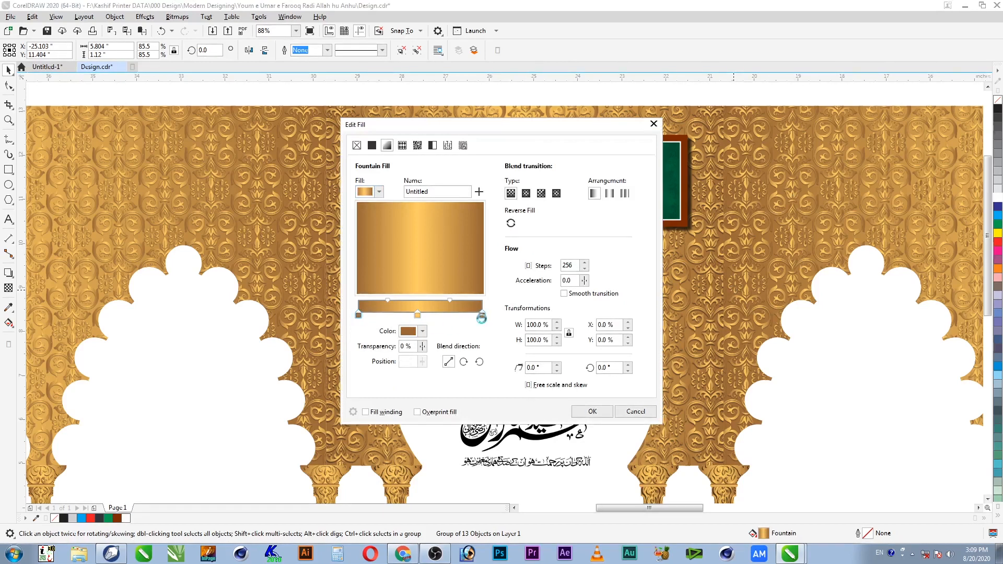
Step: Set the gradient's end stops to a lighter gold, CMYK 0/30/80/0
{"action": "left_click", "coordinate": [423, 331]}
{"action": "left_click_drag", "start_coordinate": [519, 429], "coordinate": [447, 443]}
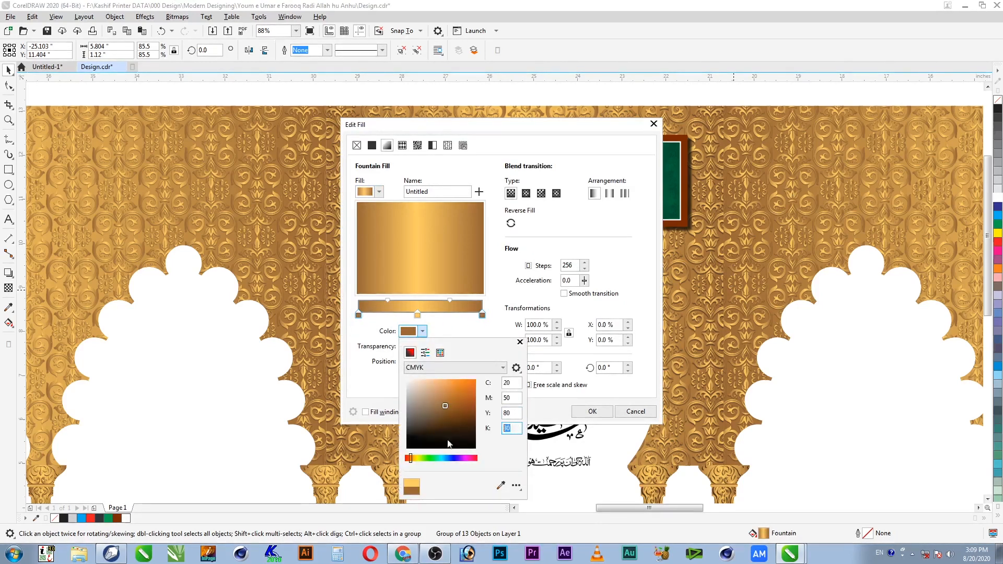
{"action": "type", "text": "0"}
{"action": "key", "text": "Tab"}
{"action": "key", "text": "shift+Tab"}
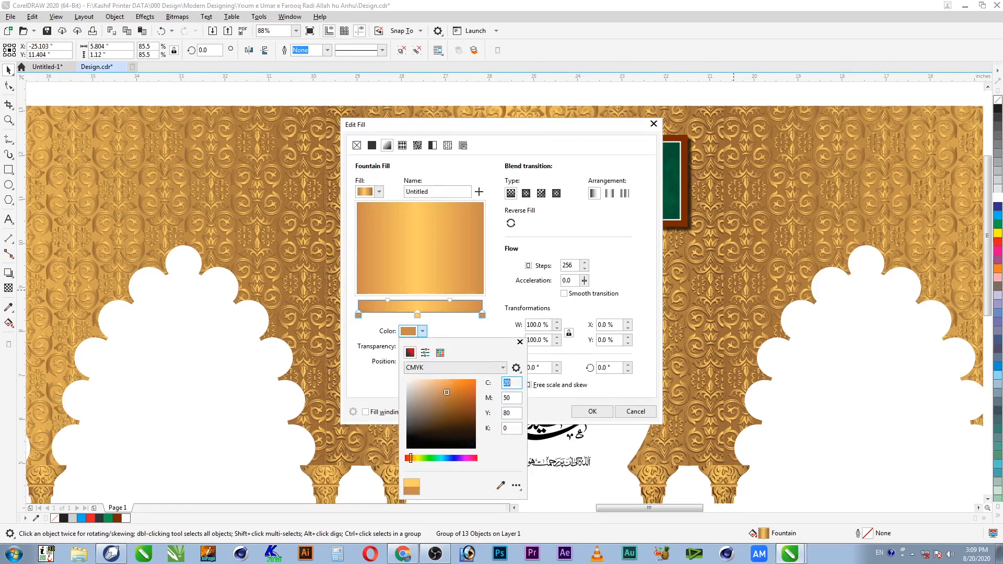
{"action": "key", "text": "Tab"}
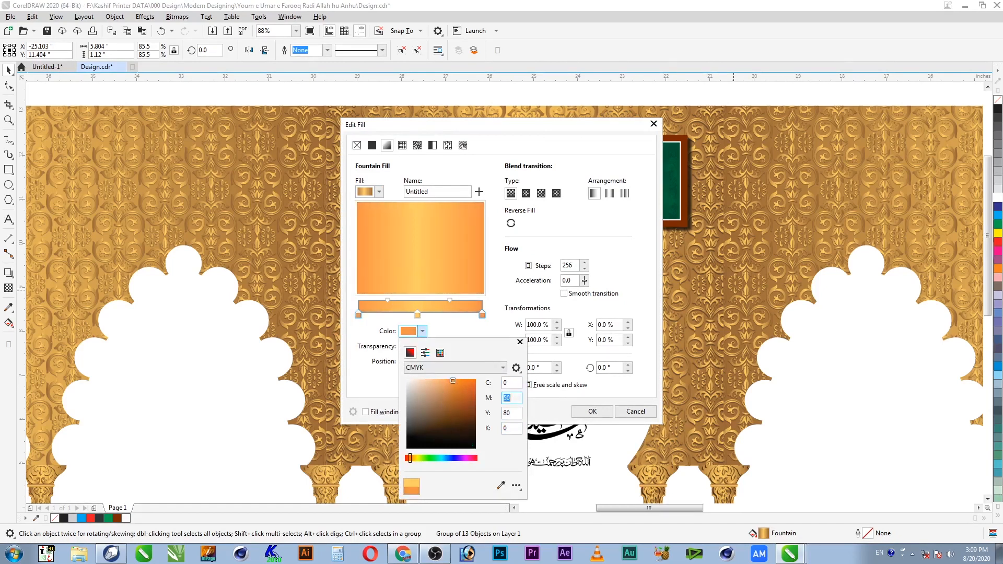
{"action": "type", "text": "40"}
{"action": "key", "text": "Tab"}
{"action": "key", "text": "shift+Tab"}
{"action": "key", "text": "Tab"}
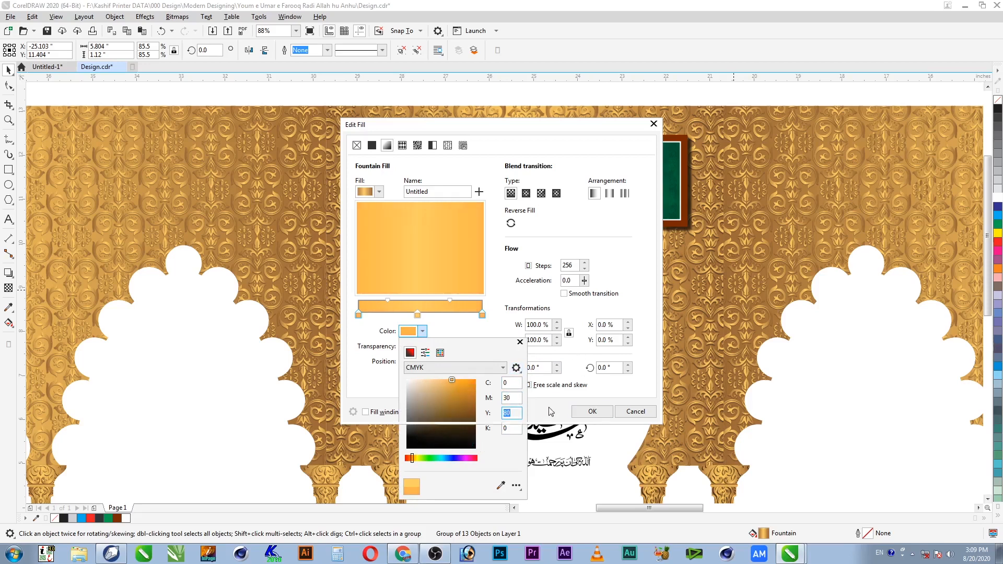
{"action": "left_click", "coordinate": [539, 424]}
Step: Set the middle stop's magenta to 0 for a bright yellow centre and apply the gradient
{"action": "left_click", "coordinate": [417, 315]}
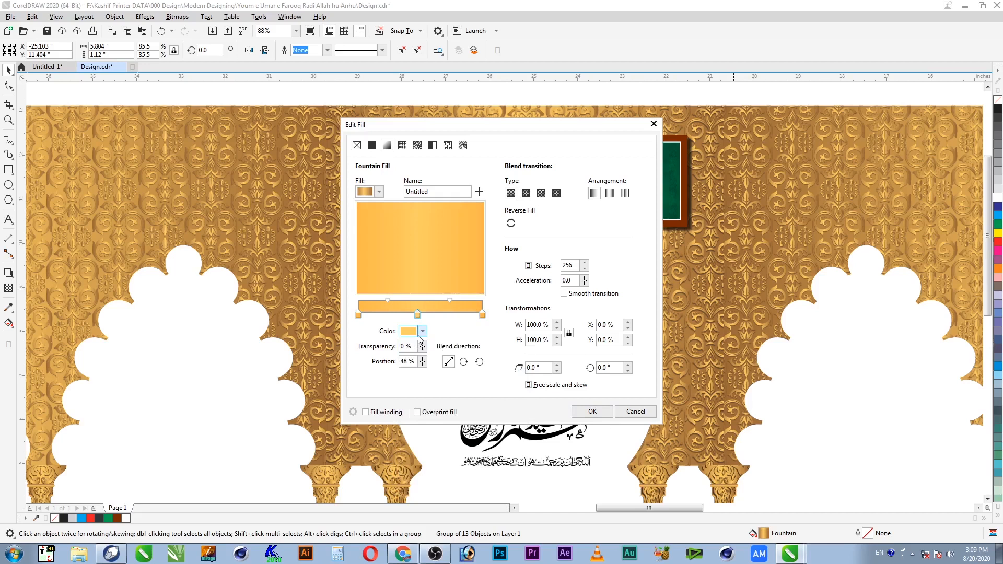
{"action": "left_click", "coordinate": [422, 331]}
{"action": "left_click", "coordinate": [512, 398]}
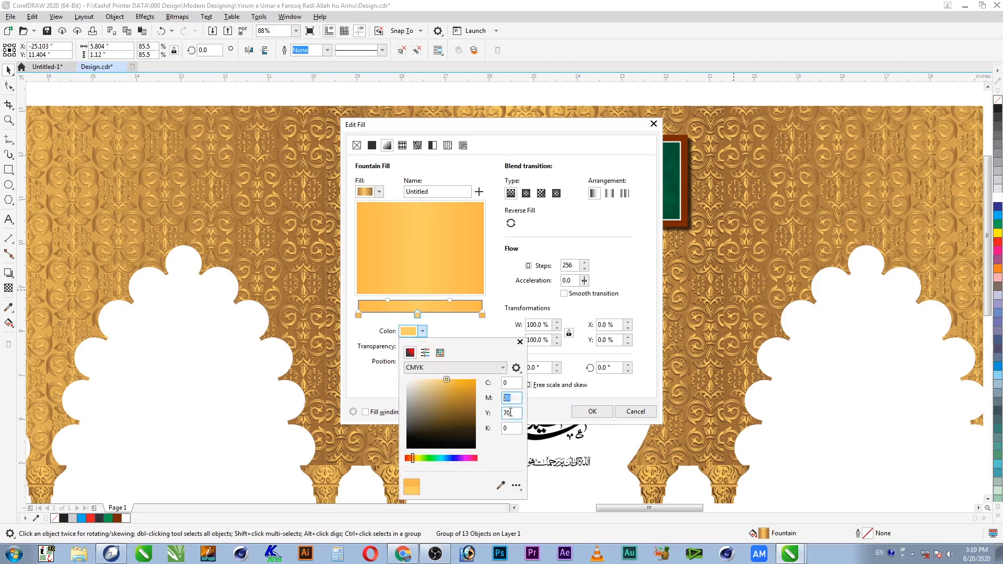
{"action": "key", "text": "Tab"}
{"action": "key", "text": "shift+Tab"}
{"action": "type", "text": "0"}
{"action": "key", "text": "Tab"}
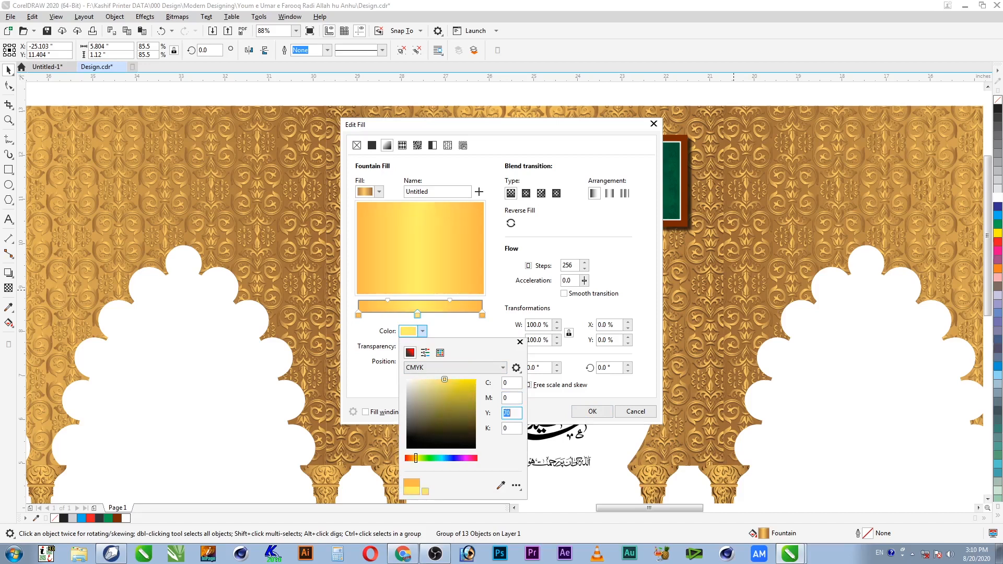
{"action": "left_click", "coordinate": [531, 408]}
{"action": "left_click", "coordinate": [592, 411]}
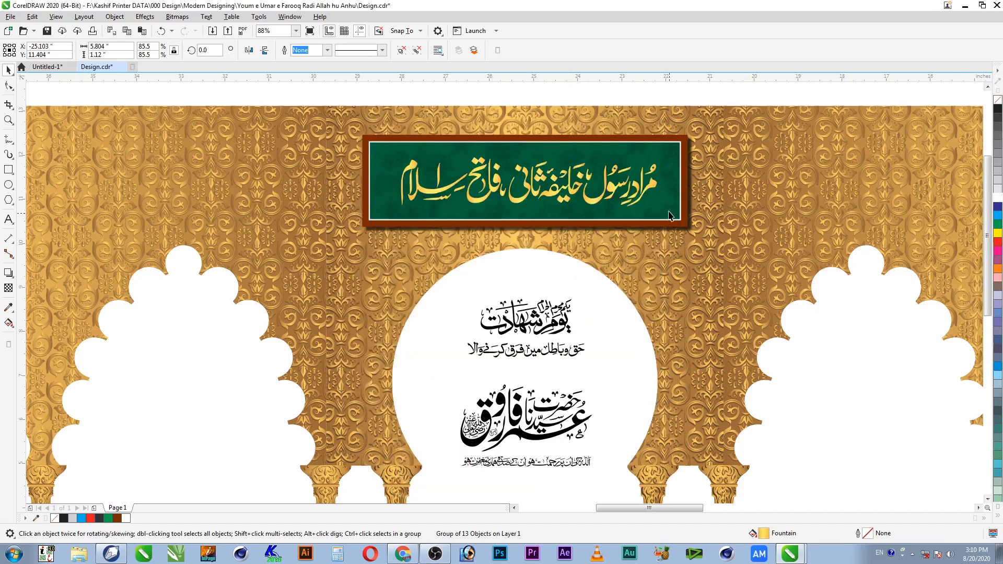
Step: Scale the banner's Urdu text from 85.5% to 90%
{"action": "key", "text": "z"}
{"action": "left_click_drag", "start_coordinate": [690, 148], "coordinate": [372, 236]}
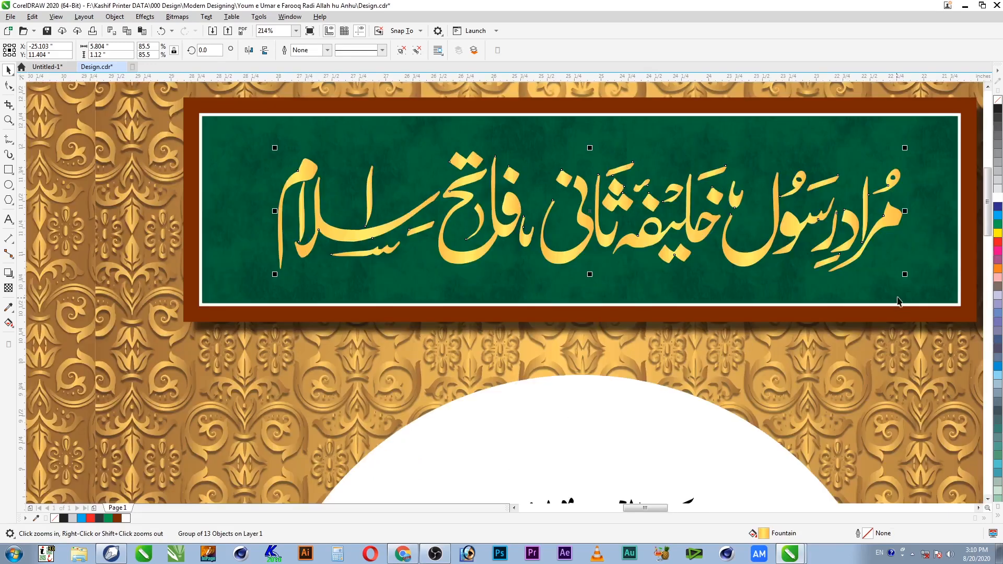
{"action": "mouse_move", "coordinate": [909, 276]}
{"action": "left_mouse_down"}
{"action": "mouse_move", "coordinate": [941, 282]}
{"action": "mouse_move", "coordinate": [926, 280]}
{"action": "left_mouse_up"}
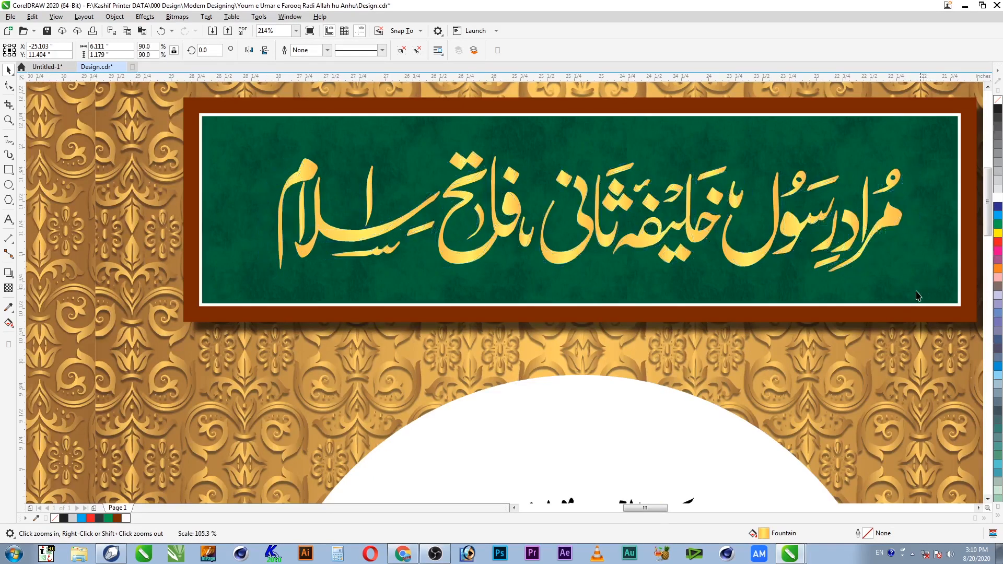
Step: Give the banner text a downward drop shadow with opacity 80
{"action": "left_click", "coordinate": [8, 272]}
{"action": "left_click_drag", "start_coordinate": [591, 211], "coordinate": [590, 278]}
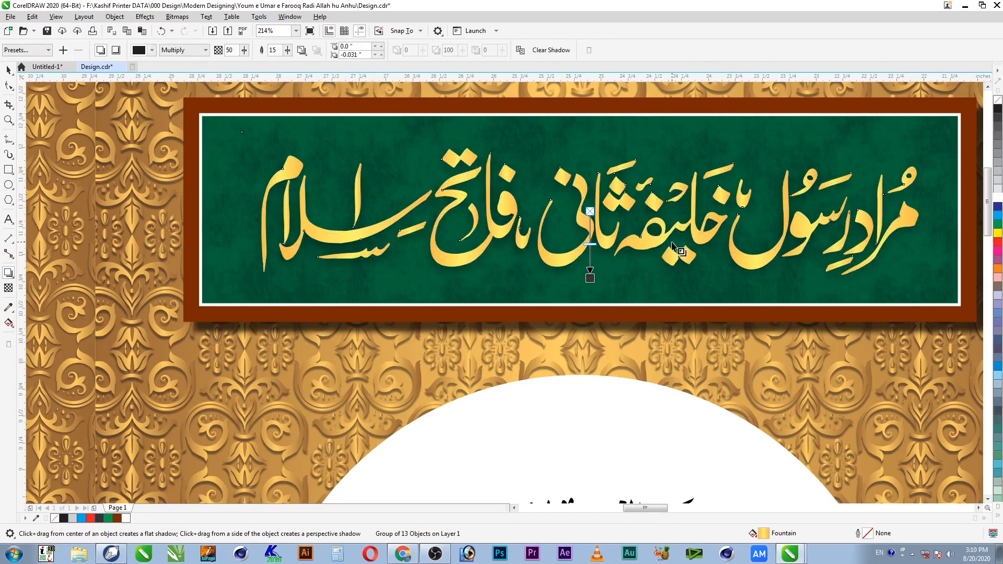
{"action": "left_click_drag", "start_coordinate": [590, 278], "coordinate": [590, 279]}
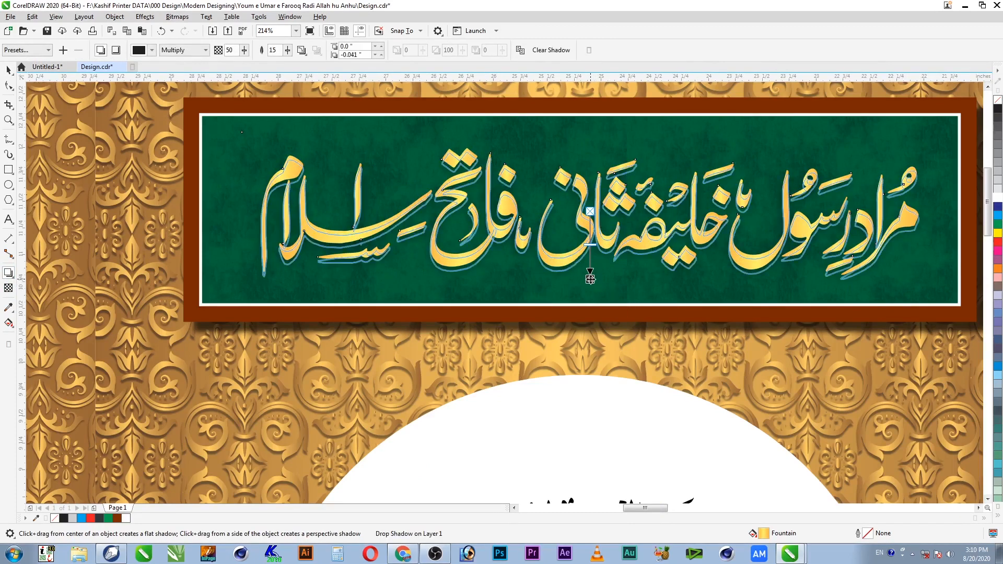
{"action": "double_click", "coordinate": [236, 50]}
{"action": "type", "text": "80"}
{"action": "key", "text": "Return"}
{"action": "left_click", "coordinate": [232, 50]}
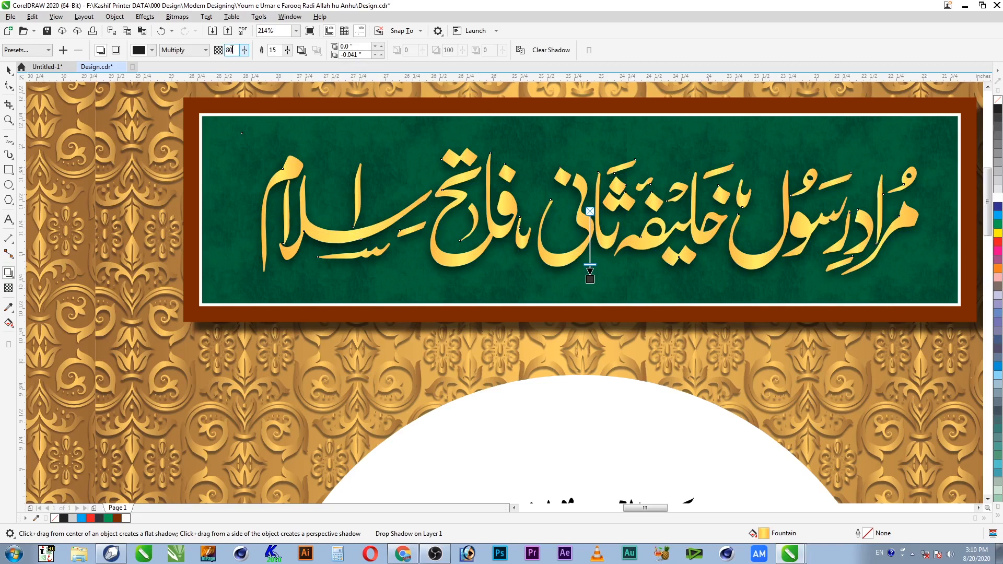
{"action": "key", "text": "space"}
{"action": "key", "text": "Escape"}
{"action": "scroll", "coordinate": [742, 276], "scroll_direction": "down", "scroll_amount": 2}
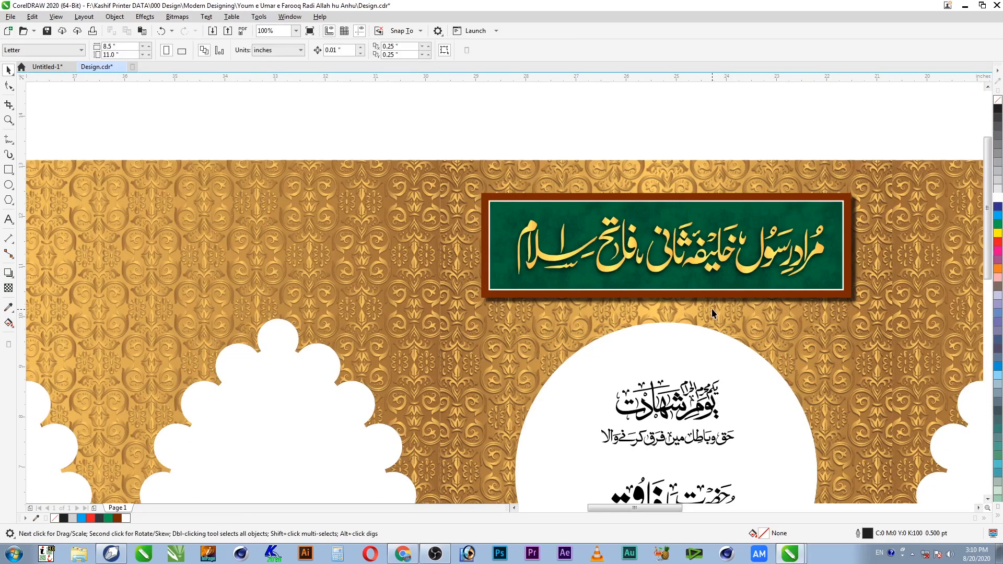
Step: Move the Youm-e-Shahadat calligraphy up above the arches
{"action": "scroll", "coordinate": [711, 136], "scroll_direction": "down", "scroll_amount": 1}
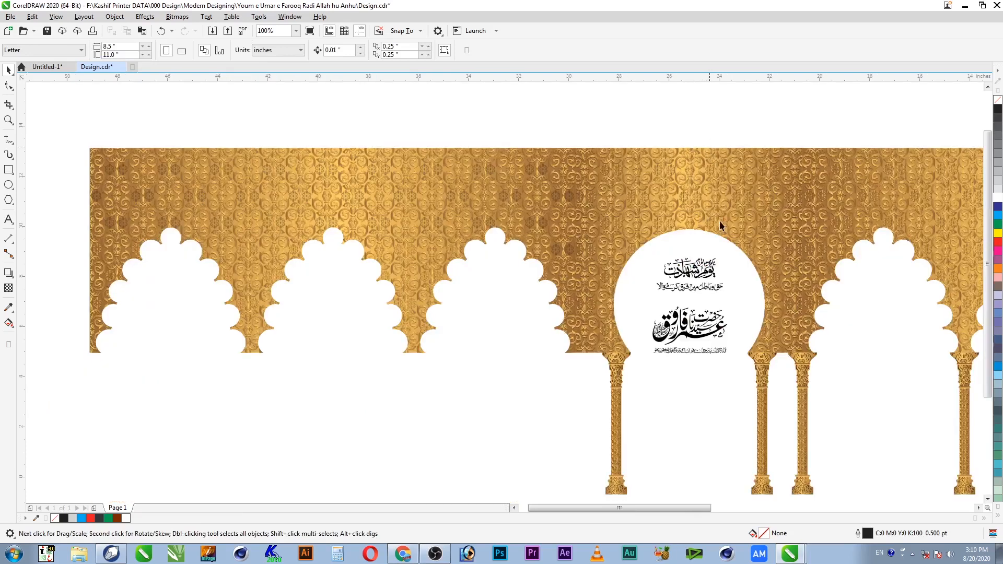
{"action": "key", "text": "z"}
{"action": "mouse_move", "coordinate": [525, 124]}
{"action": "left_mouse_down"}
{"action": "mouse_move", "coordinate": [863, 475]}
{"action": "mouse_move", "coordinate": [852, 496]}
{"action": "left_mouse_up"}
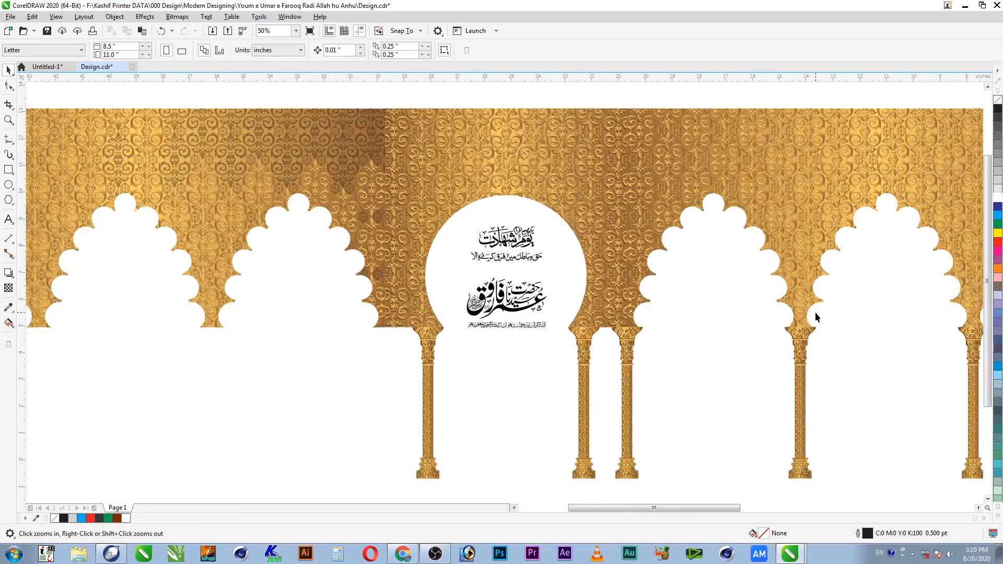
{"action": "left_click", "coordinate": [528, 244]}
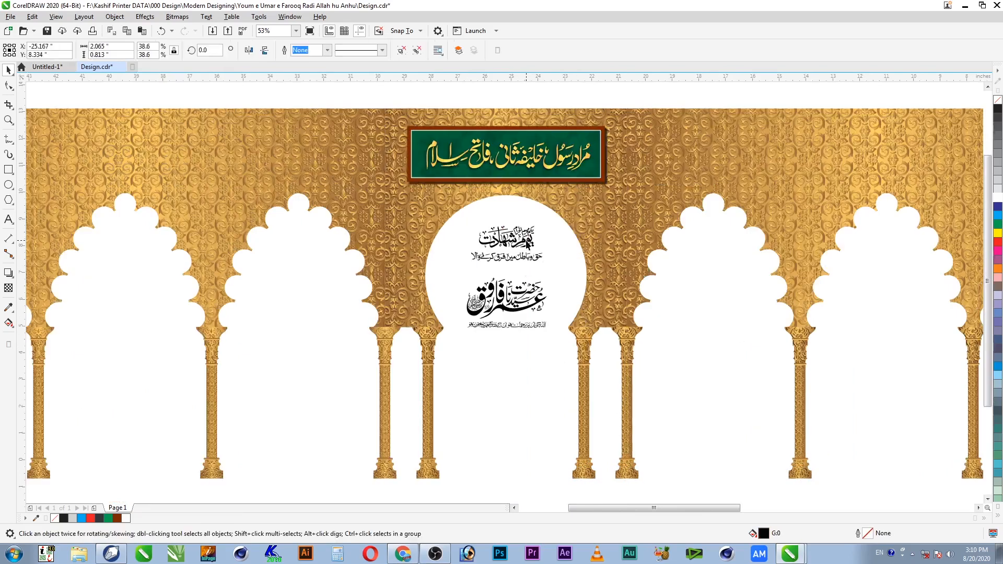
{"action": "left_click_drag", "start_coordinate": [738, 86], "coordinate": [742, 124]}
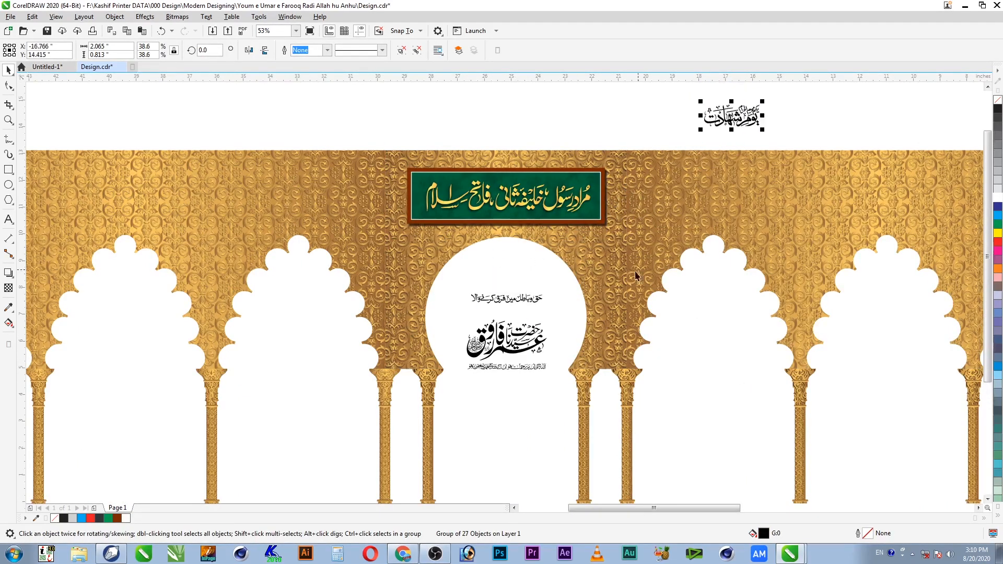
{"action": "left_click", "coordinate": [524, 299]}
{"action": "left_click_drag", "start_coordinate": [523, 299], "coordinate": [516, 106]}
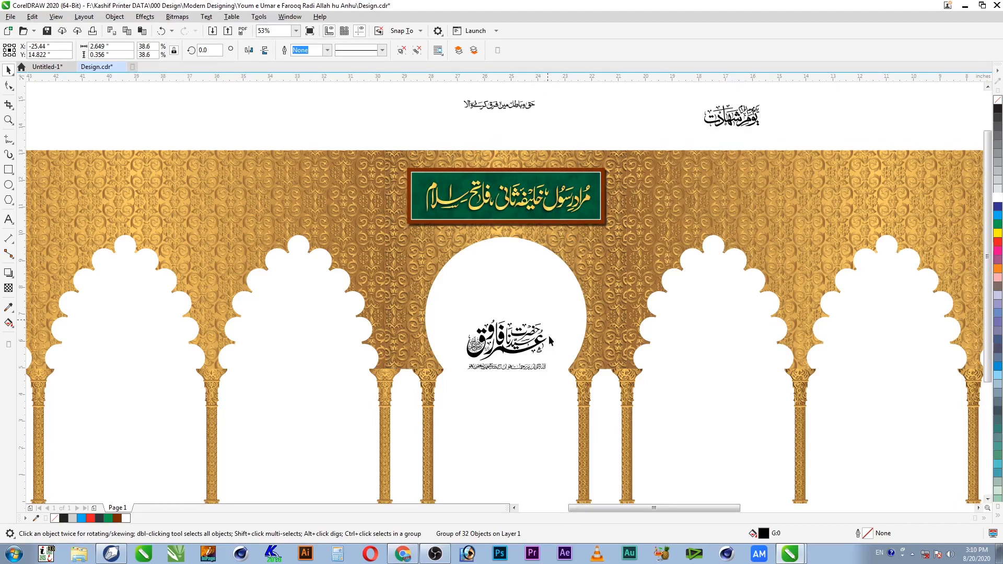
{"action": "key", "text": "ctrl+z"}
Step: Move the bottom prayer line further down and place the Urdu line below the main calligraphy
{"action": "key", "text": "z"}
{"action": "left_click", "coordinate": [461, 417]}
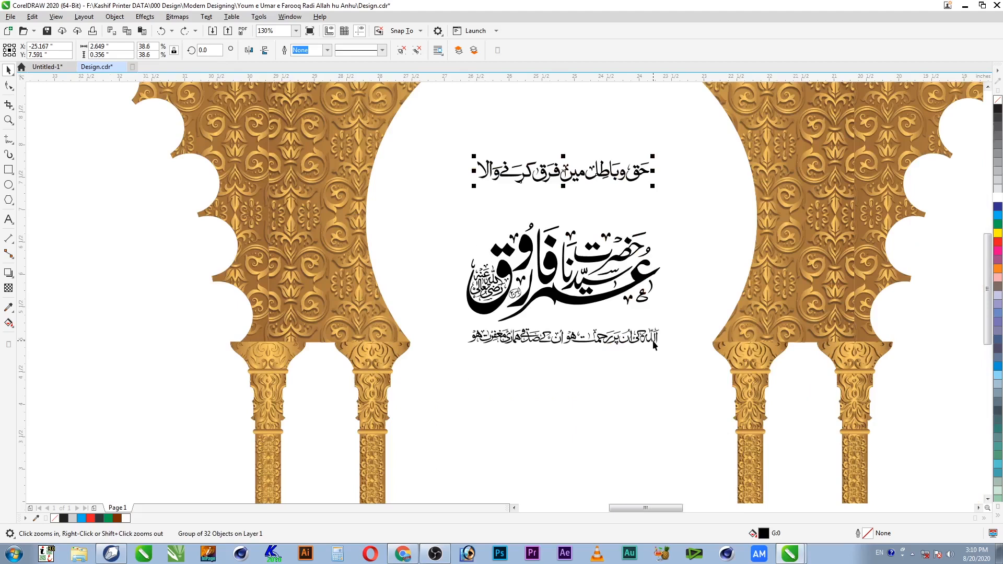
{"action": "key", "text": "space"}
{"action": "left_click_drag", "start_coordinate": [654, 342], "coordinate": [654, 445]}
{"action": "left_click_drag", "start_coordinate": [637, 177], "coordinate": [642, 341]}
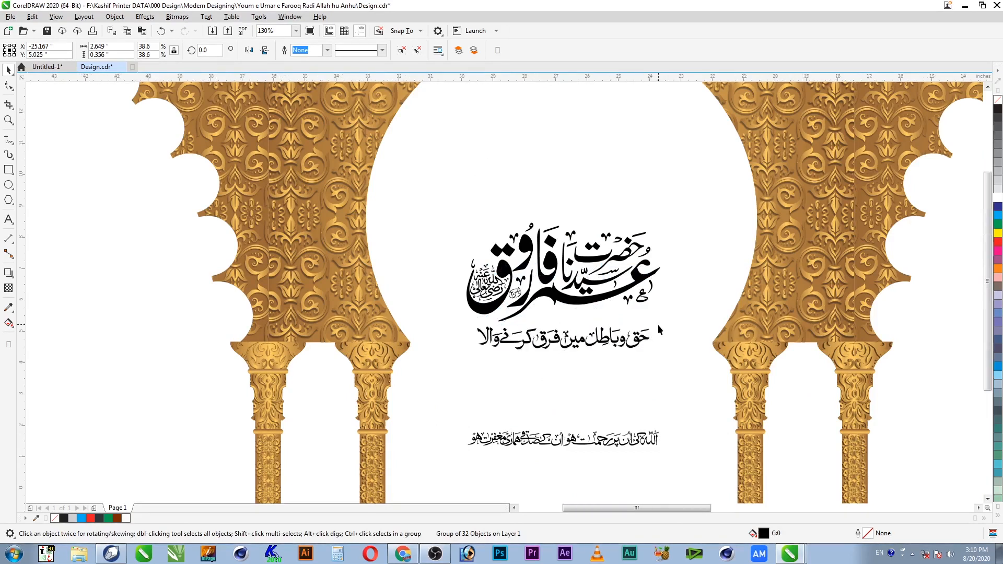
Step: Reposition the main calligraphy and Urdu line up and left within the circle
{"action": "scroll", "coordinate": [657, 325], "scroll_direction": "down", "scroll_amount": 2}
{"action": "scroll", "coordinate": [705, 257], "scroll_direction": "down", "scroll_amount": 1}
{"action": "key", "text": "F2"}
{"action": "left_click_drag", "start_coordinate": [742, 179], "coordinate": [517, 446]}
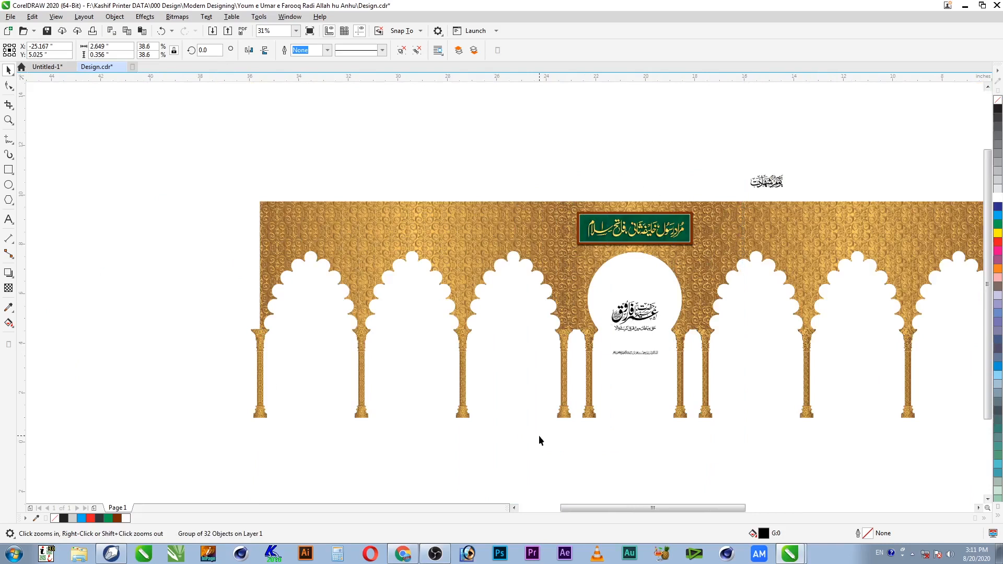
{"action": "left_click", "coordinate": [588, 320]}
{"action": "left_click", "coordinate": [557, 302], "text": "shift"}
{"action": "left_click_drag", "start_coordinate": [544, 297], "coordinate": [577, 215]}
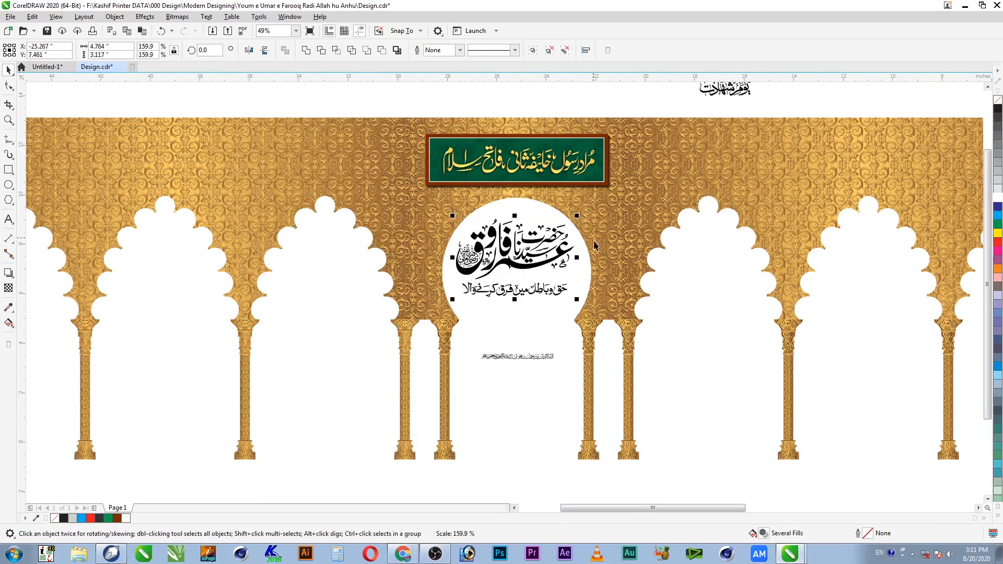
Step: Centre the main calligraphy horizontally on the arch and lower it slightly in the circle
{"action": "left_click", "coordinate": [577, 316], "text": "shift"}
{"action": "key", "text": "c"}
{"action": "left_click", "coordinate": [577, 315], "text": "shift"}
{"action": "left_click_drag", "start_coordinate": [546, 262], "coordinate": [546, 270]}
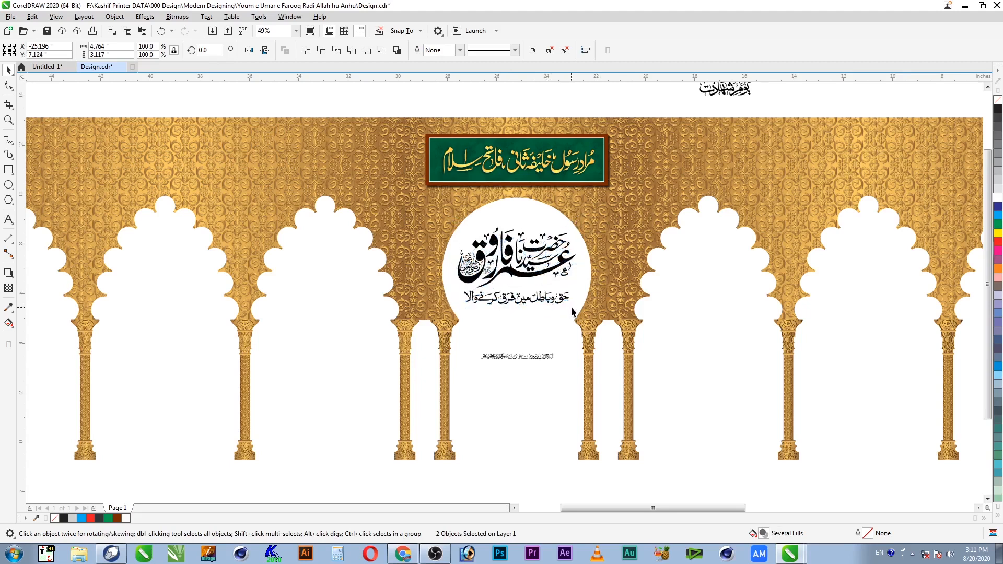
{"action": "scroll", "coordinate": [572, 308], "scroll_direction": "down", "scroll_amount": 1}
Step: Save the design and move the prayer line up closer to the circle
{"action": "key", "text": "z"}
{"action": "left_click_drag", "start_coordinate": [620, 202], "coordinate": [498, 411]}
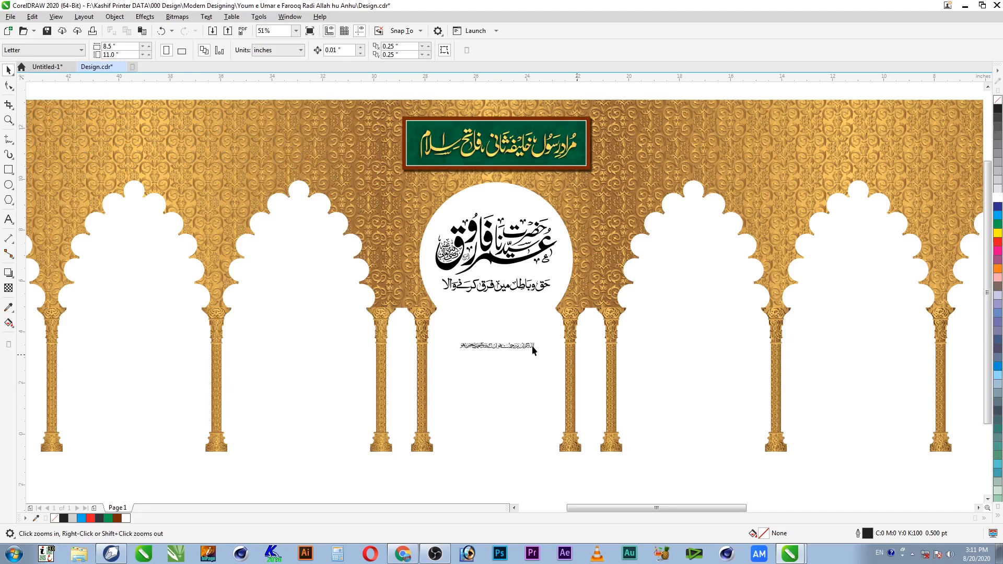
{"action": "left_click", "coordinate": [500, 347]}
{"action": "key", "text": "z"}
{"action": "left_click_drag", "start_coordinate": [386, 271], "coordinate": [674, 344]}
{"action": "key", "text": "ctrl+s"}
{"action": "left_click_drag", "start_coordinate": [657, 380], "coordinate": [657, 341]}
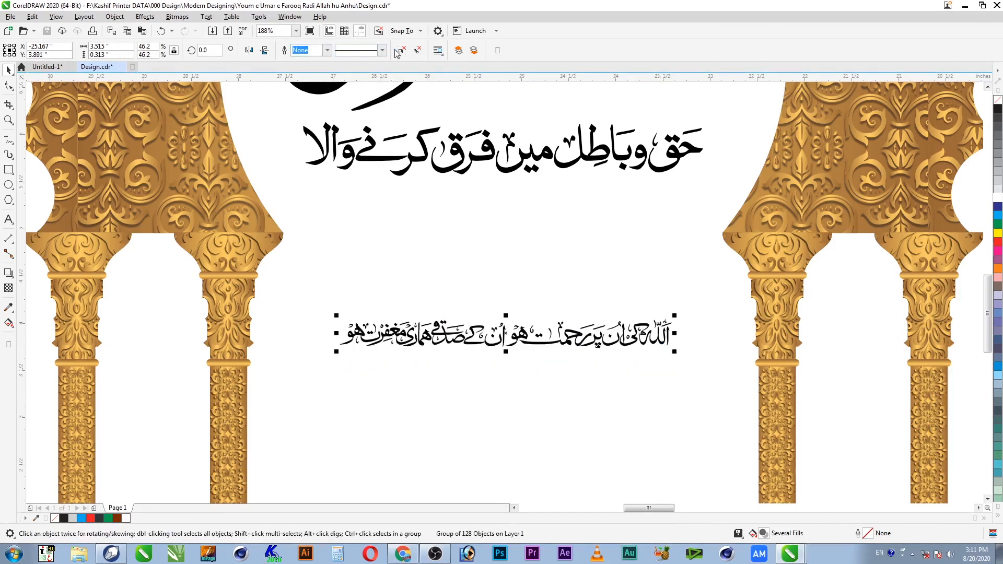
Step: Split the prayer line into two stacked lines, group the first, and centre them together
{"action": "left_click", "coordinate": [546, 356]}
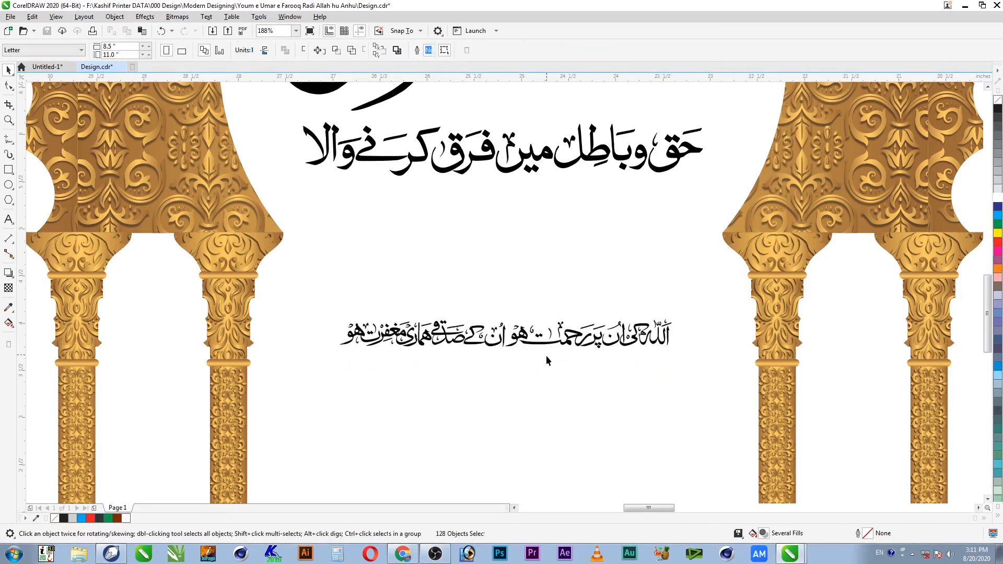
{"action": "left_click", "coordinate": [503, 343]}
{"action": "left_click", "coordinate": [510, 307]}
{"action": "left_click_drag", "start_coordinate": [511, 308], "coordinate": [326, 386]}
{"action": "left_click_drag", "start_coordinate": [491, 353], "coordinate": [655, 382]}
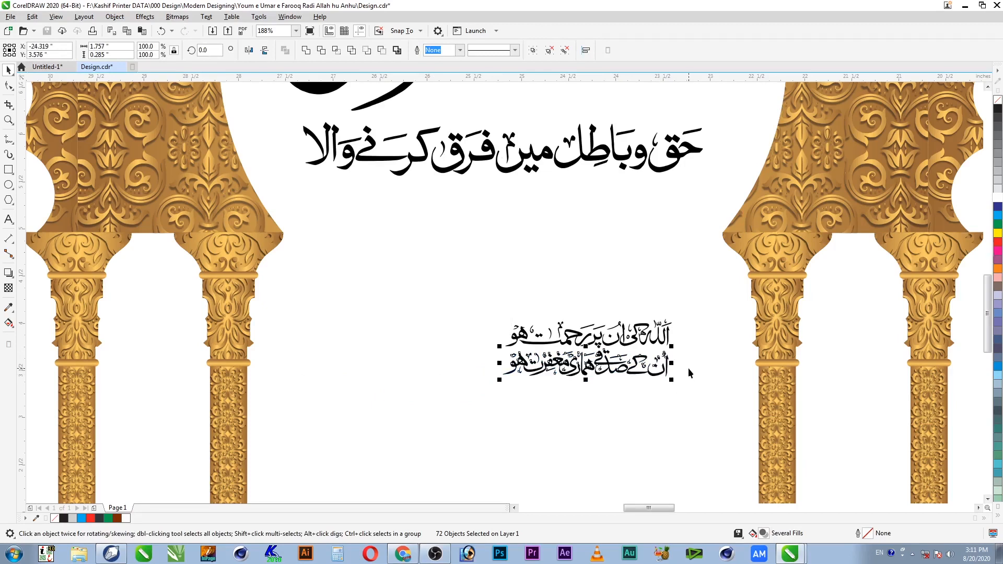
{"action": "left_click_drag", "start_coordinate": [698, 312], "coordinate": [456, 356]}
{"action": "key", "text": "ctrl+g"}
{"action": "left_click", "coordinate": [579, 367], "text": "shift"}
{"action": "key", "text": "c"}
{"action": "key", "text": "F4"}
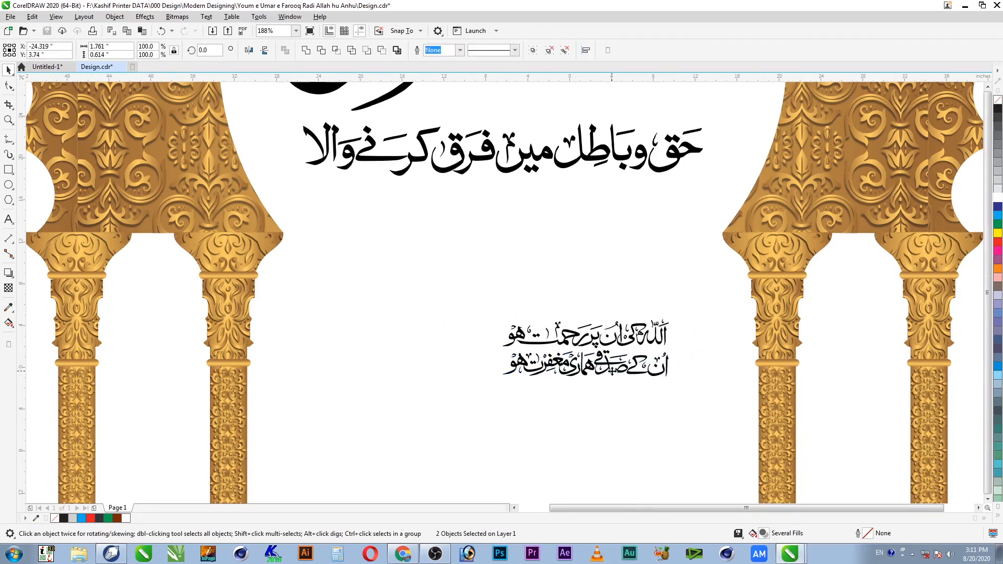
{"action": "key", "text": "F2"}
{"action": "left_click_drag", "start_coordinate": [439, 212], "coordinate": [203, 403]}
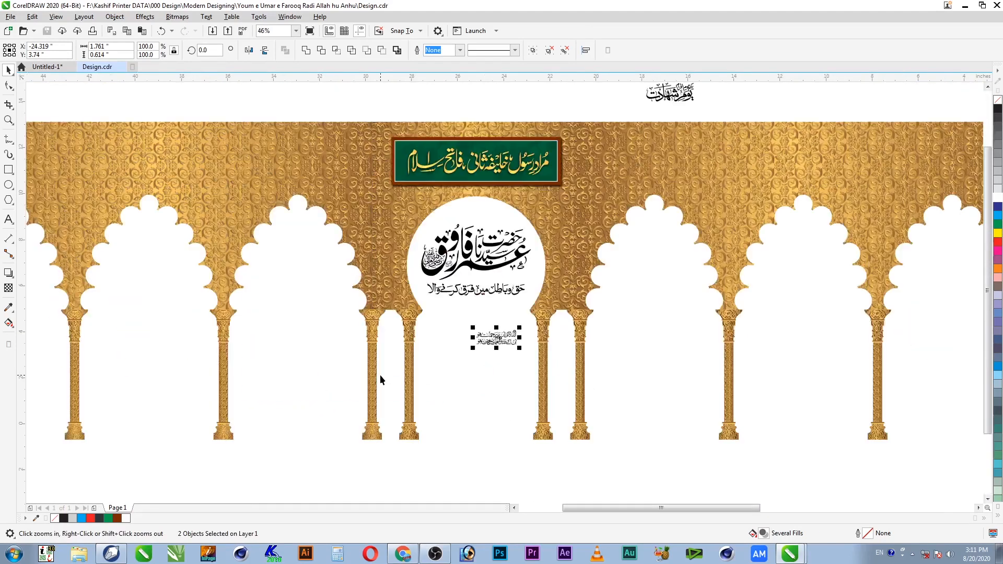
Step: Drop a copy of the green calligraphy panel at the upper left above the arcade
{"action": "left_click", "coordinate": [503, 335]}
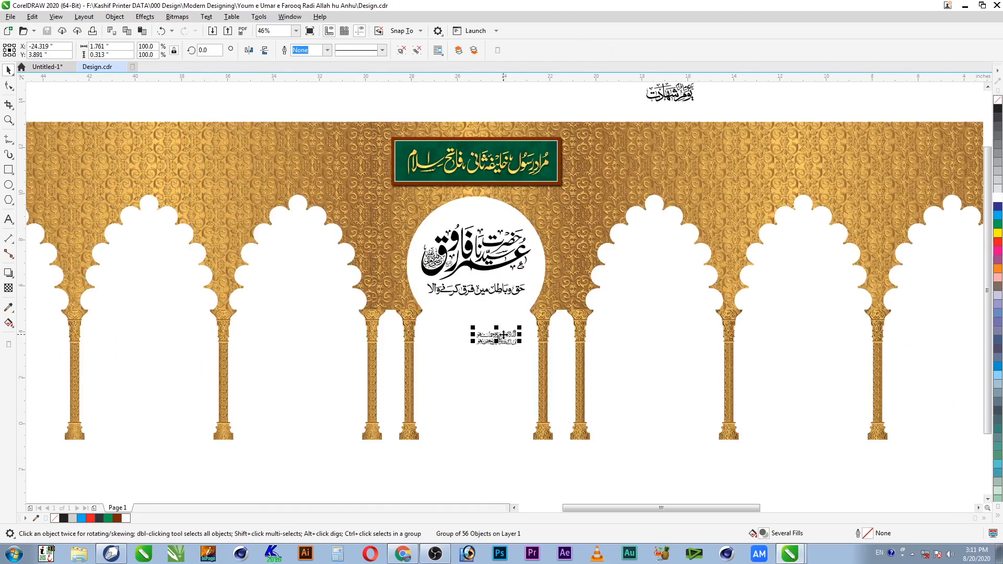
{"action": "left_click", "coordinate": [761, 107]}
{"action": "left_click", "coordinate": [988, 87]}
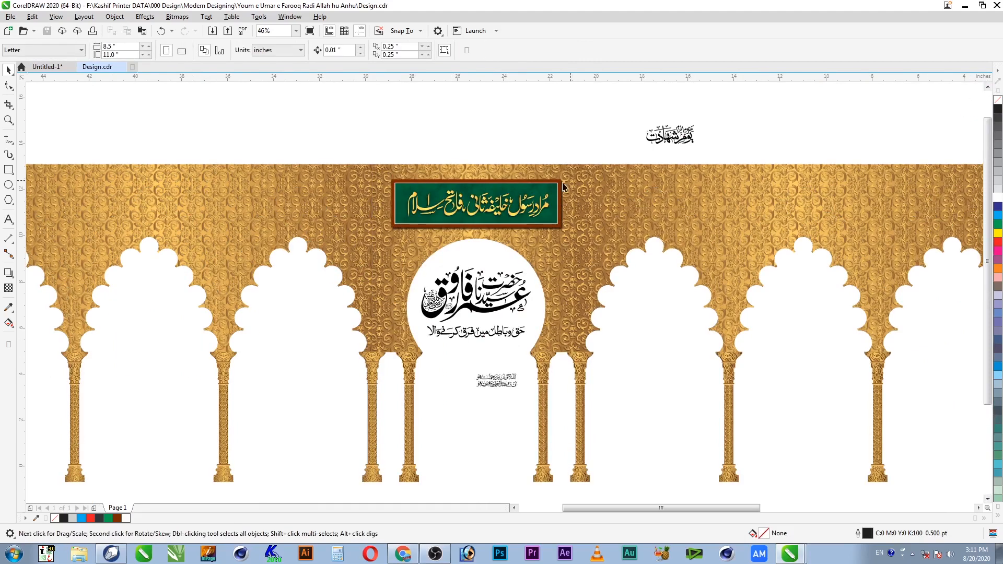
{"action": "left_click", "coordinate": [559, 189]}
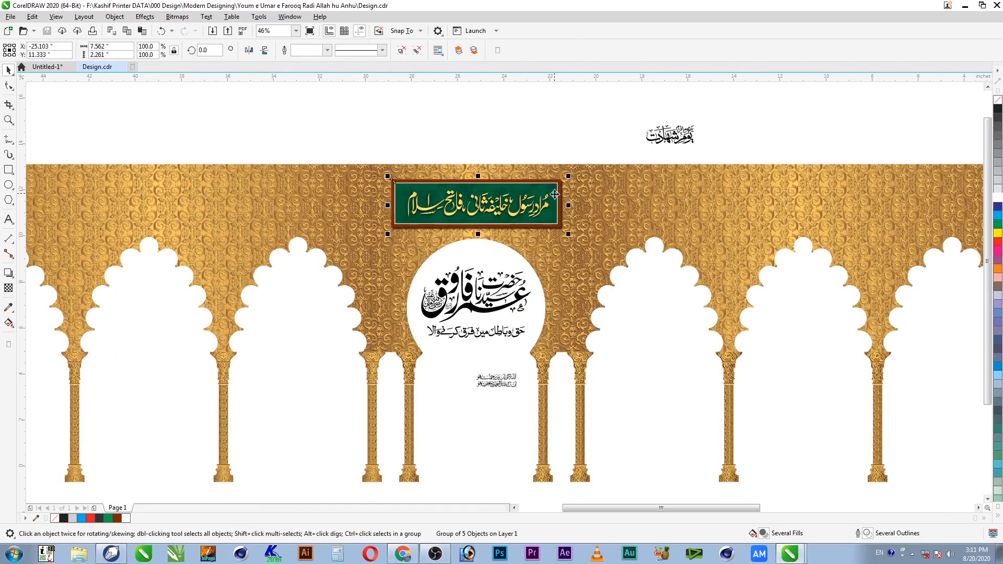
{"action": "left_click_drag", "start_coordinate": [551, 198], "coordinate": [297, 188]}
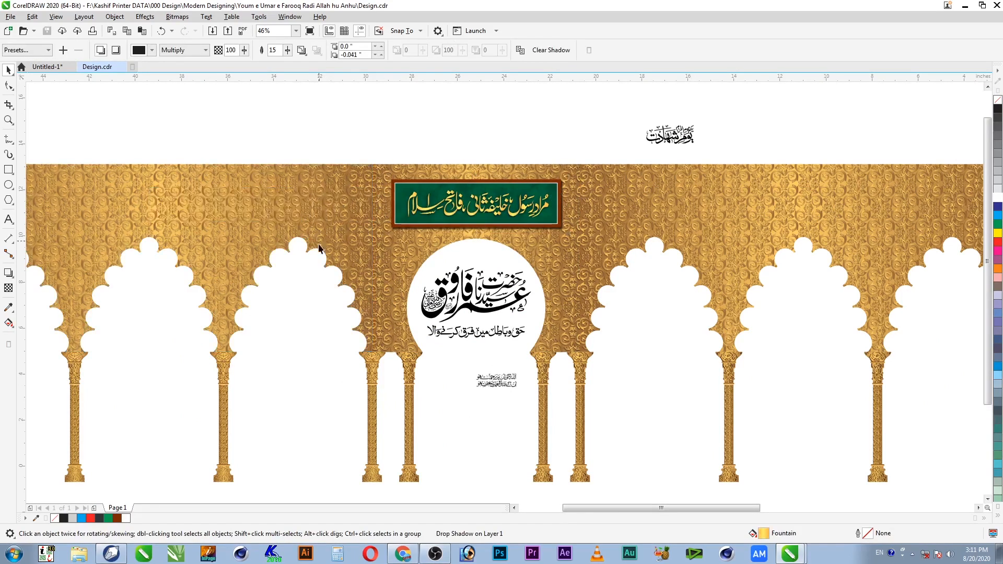
{"action": "left_click", "coordinate": [321, 129]}
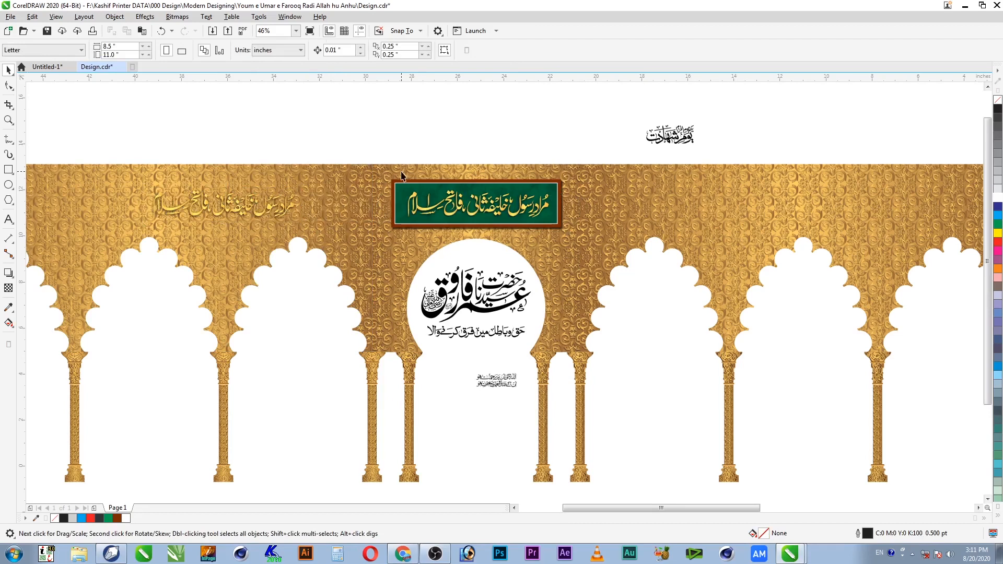
{"action": "key", "text": "ctrl+z"}
{"action": "left_click", "coordinate": [563, 144]}
{"action": "left_click", "coordinate": [545, 208]}
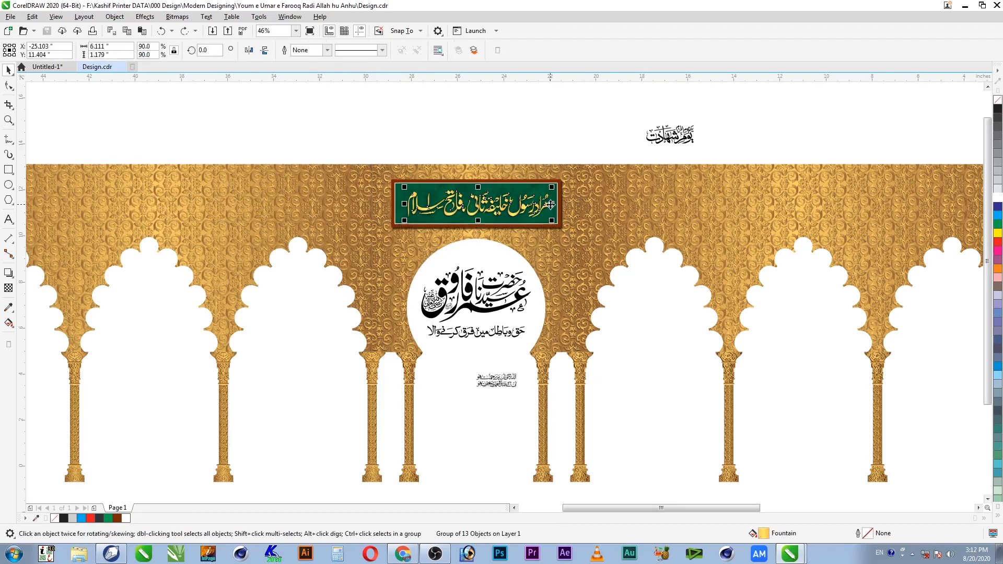
{"action": "left_click_drag", "start_coordinate": [548, 225], "coordinate": [329, 142]}
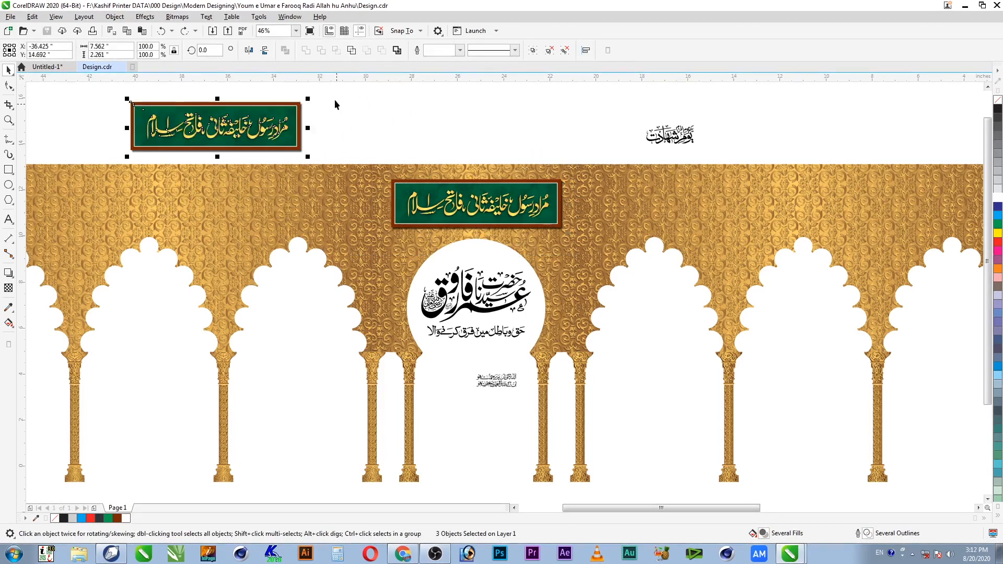
Step: Delete the calligraphy from the copied panel and select its drop shadow
{"action": "left_click", "coordinate": [289, 140]}
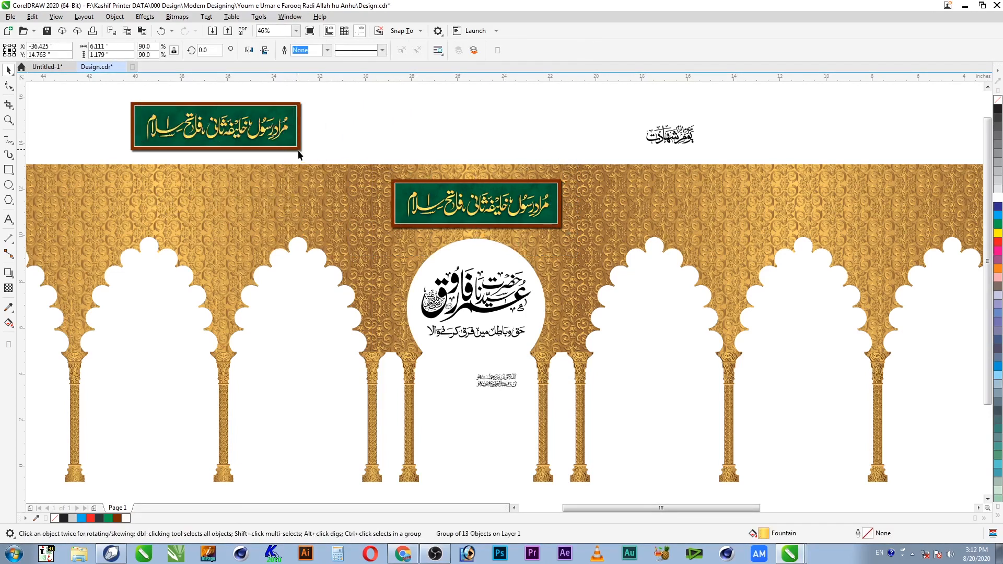
{"action": "key", "text": "Delete"}
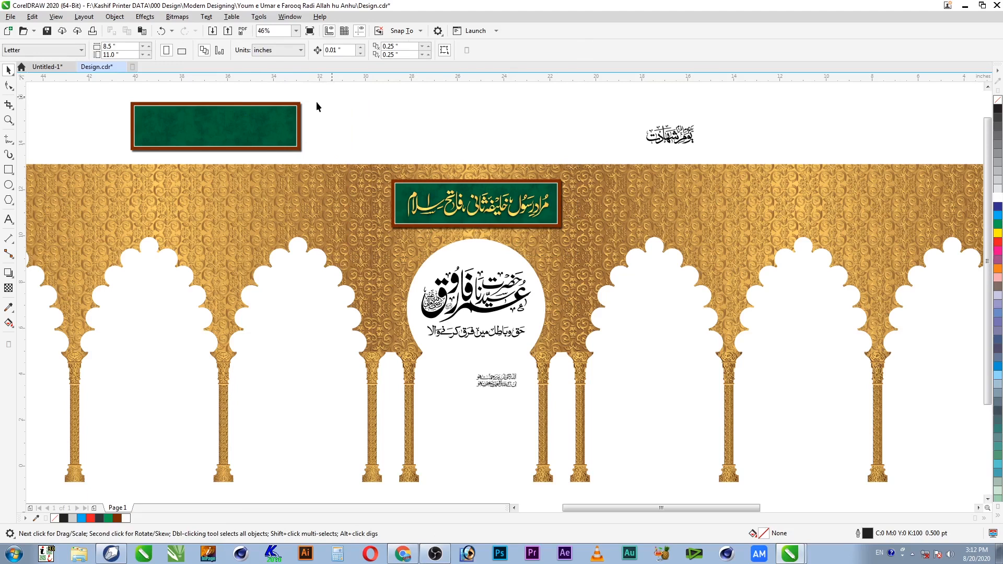
{"action": "left_click_drag", "start_coordinate": [318, 94], "coordinate": [127, 162]}
{"action": "key", "text": "F2"}
{"action": "left_click_drag", "start_coordinate": [343, 193], "coordinate": [79, 69]}
{"action": "left_click", "coordinate": [791, 271]}
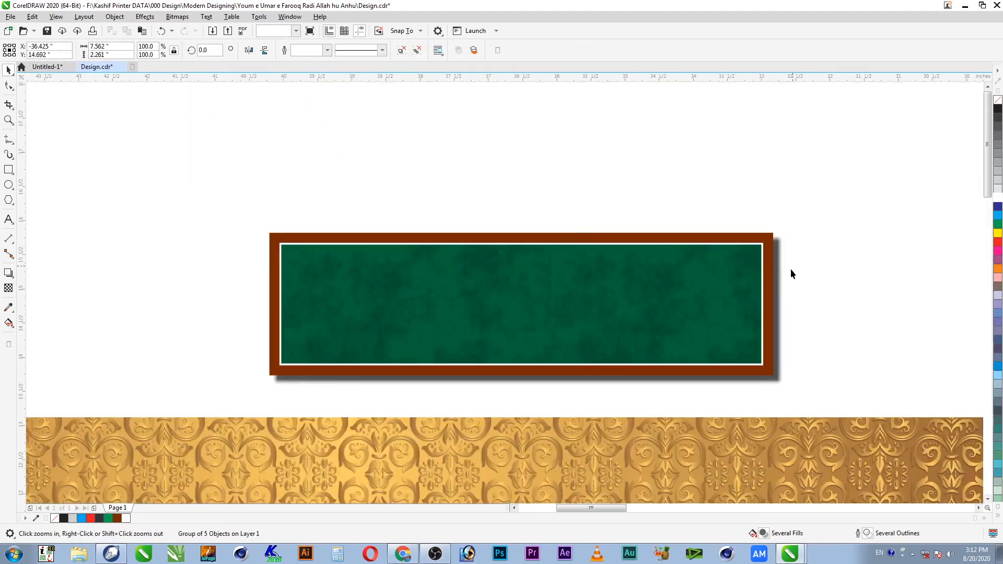
{"action": "left_click", "coordinate": [779, 272]}
Step: Stretch the empty panel's brown frame taller while keeping its drop shadow
{"action": "key", "text": "Delete"}
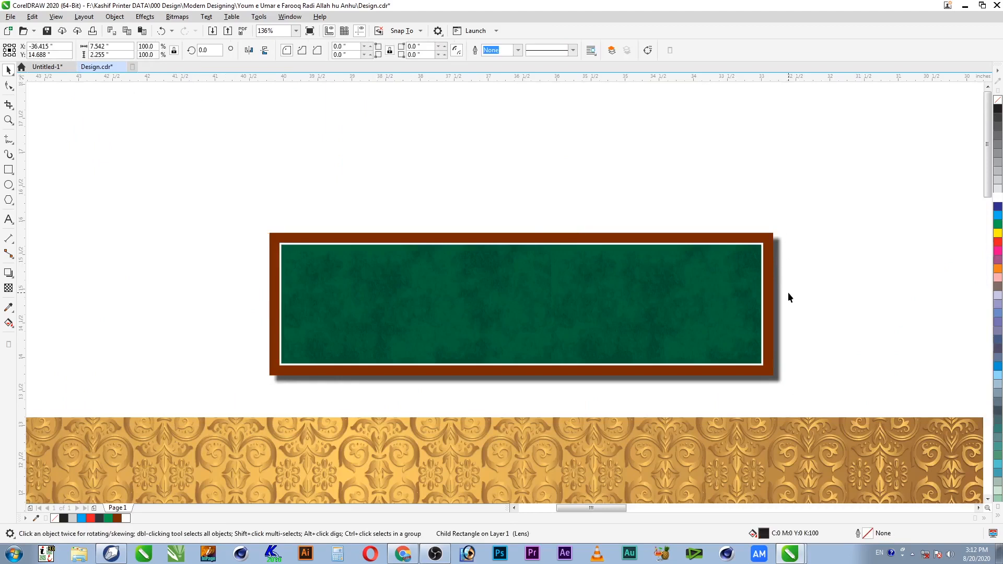
{"action": "key", "text": "ctrl+z"}
{"action": "left_click", "coordinate": [819, 242]}
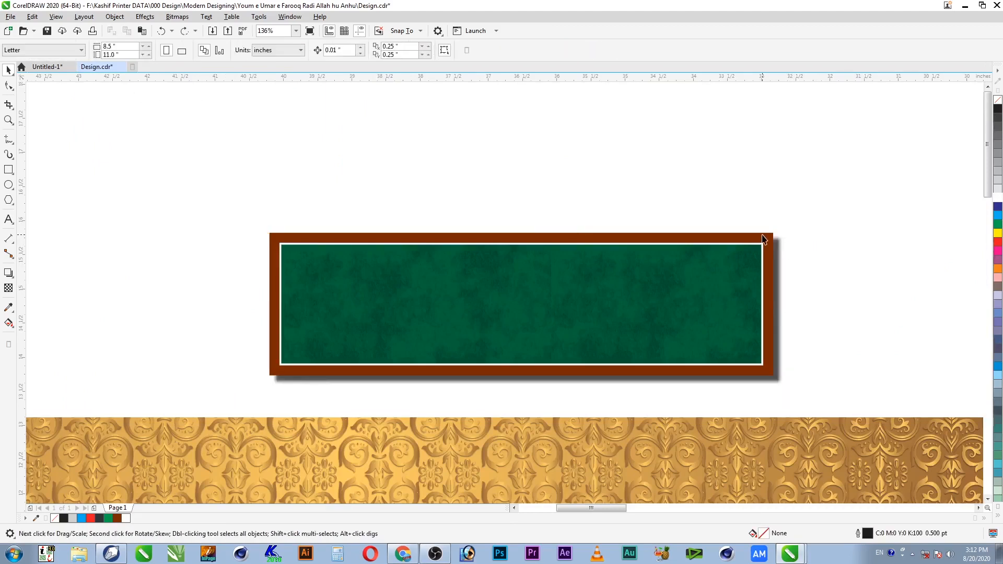
{"action": "left_click", "coordinate": [768, 239], "text": "ctrl"}
{"action": "left_click_drag", "start_coordinate": [520, 228], "coordinate": [522, 201]}
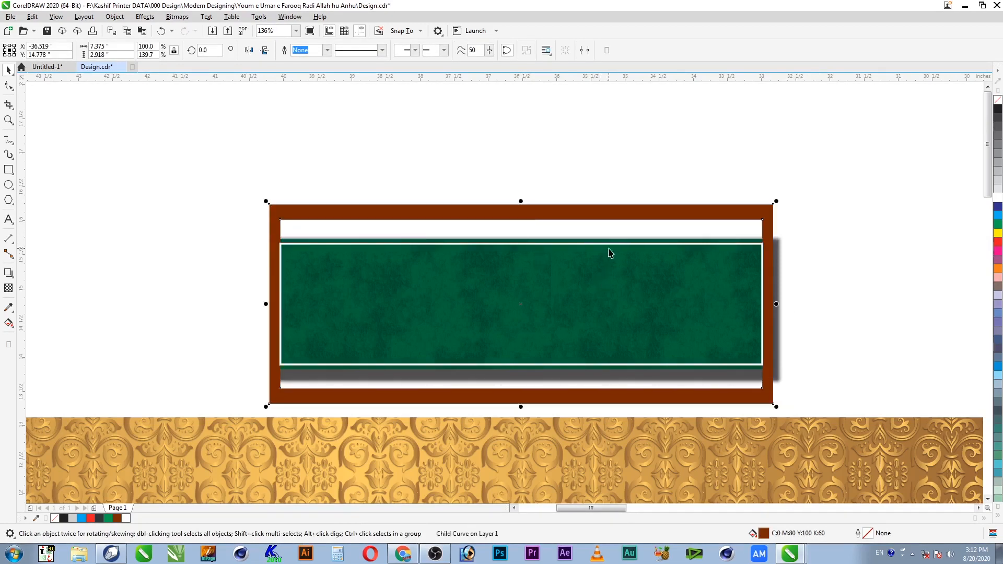
Step: Repeat the stretch on the green textured and white-bordered rectangles so they match the frame
{"action": "left_click", "coordinate": [727, 244], "text": "ctrl"}
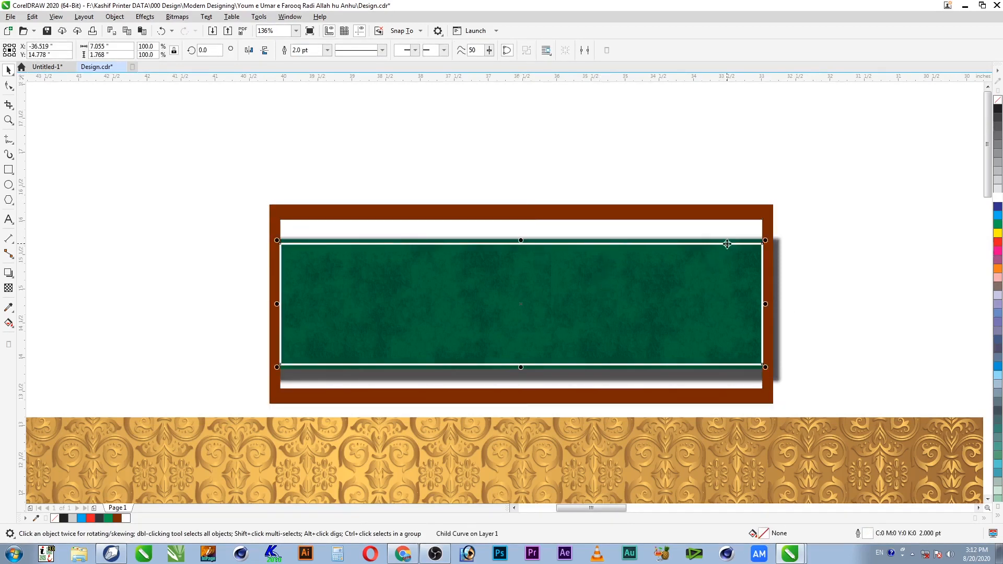
{"action": "left_click", "coordinate": [727, 240], "text": "ctrl"}
{"action": "key", "text": "ctrl+r"}
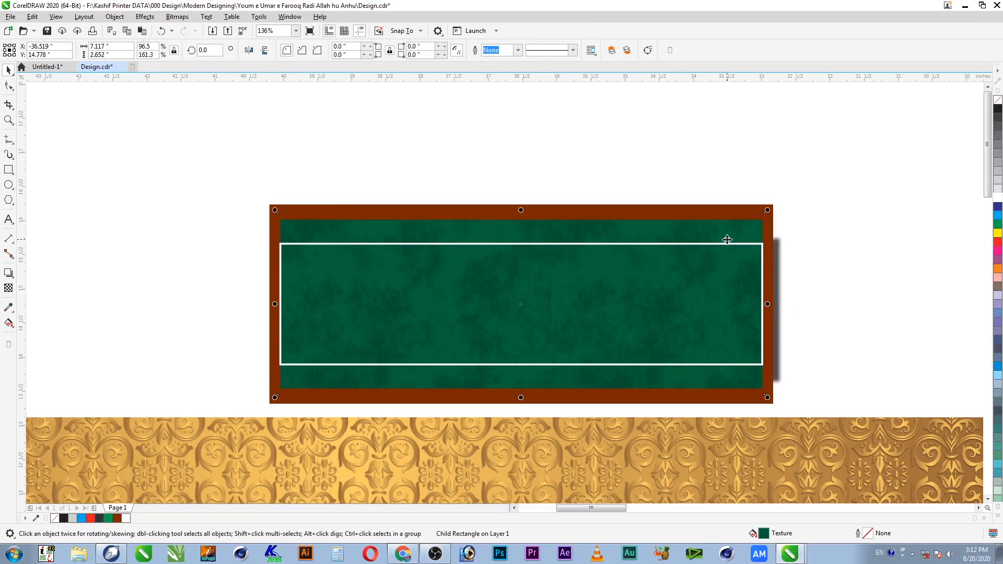
{"action": "left_click", "coordinate": [724, 244], "text": "ctrl"}
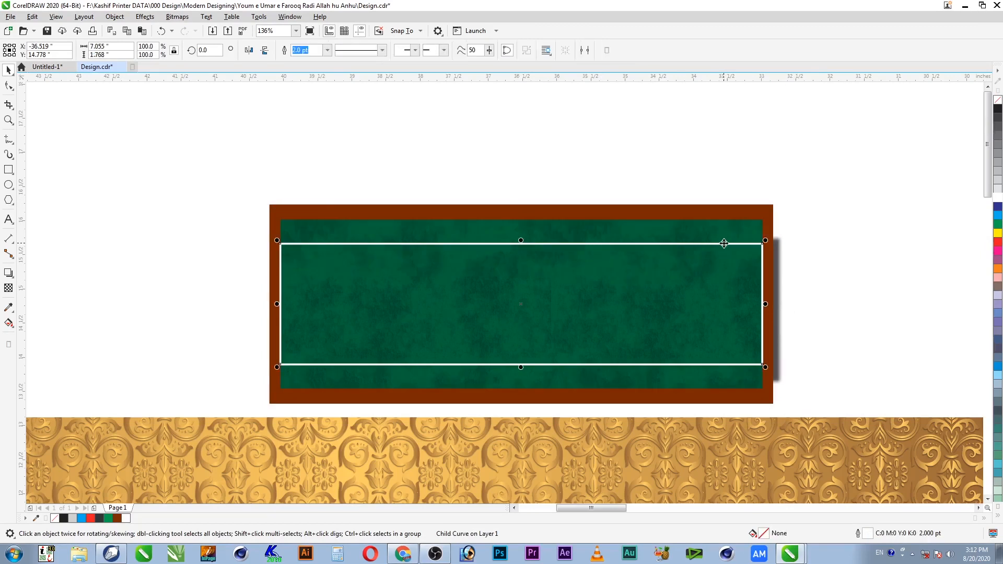
{"action": "key", "text": "ctrl+r"}
{"action": "left_click", "coordinate": [716, 159]}
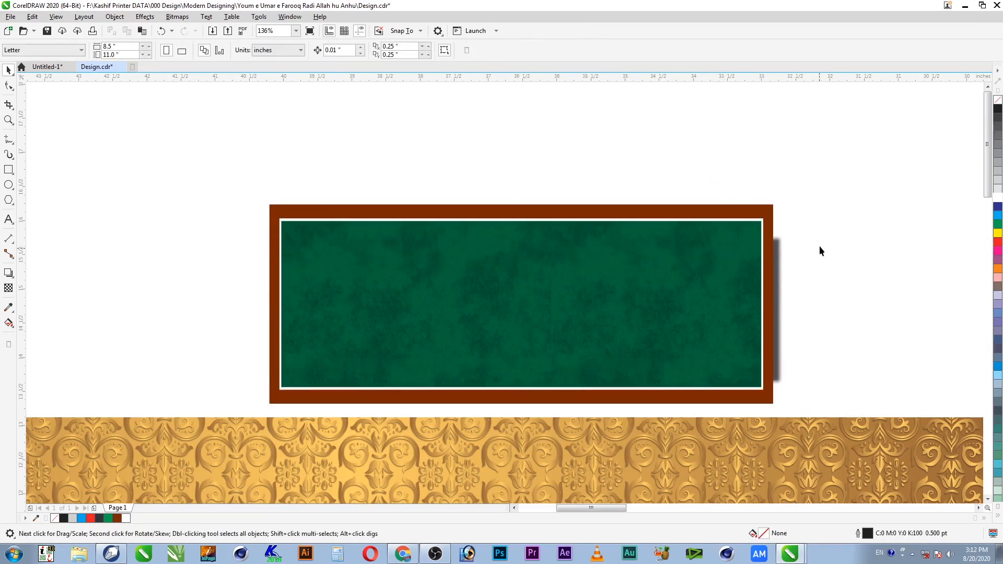
Step: Narrow the white border slightly, and the green texture by the same amount
{"action": "left_click", "coordinate": [764, 275]}
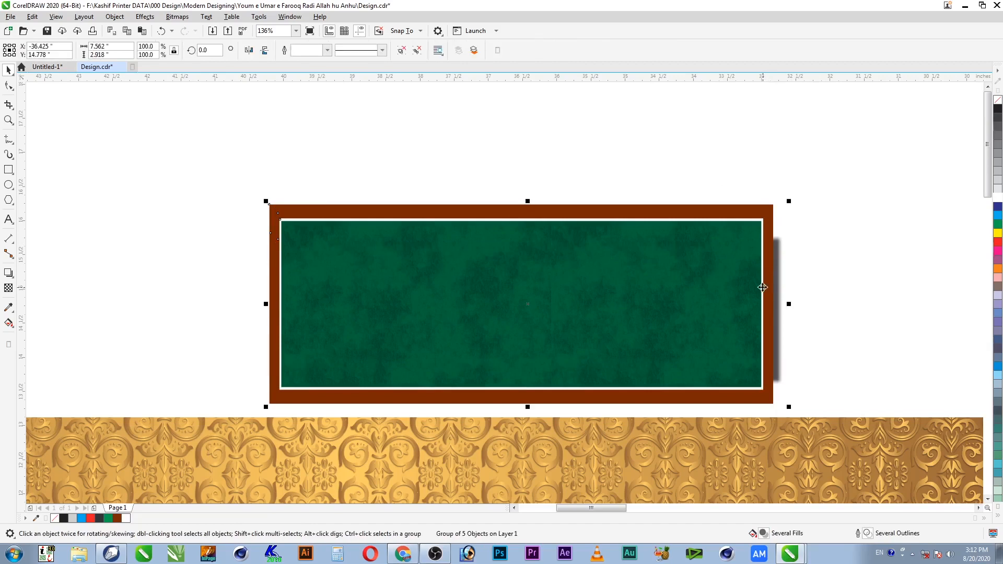
{"action": "left_click", "coordinate": [764, 286], "text": "ctrl"}
{"action": "left_click_drag", "start_coordinate": [766, 304], "coordinate": [760, 305]}
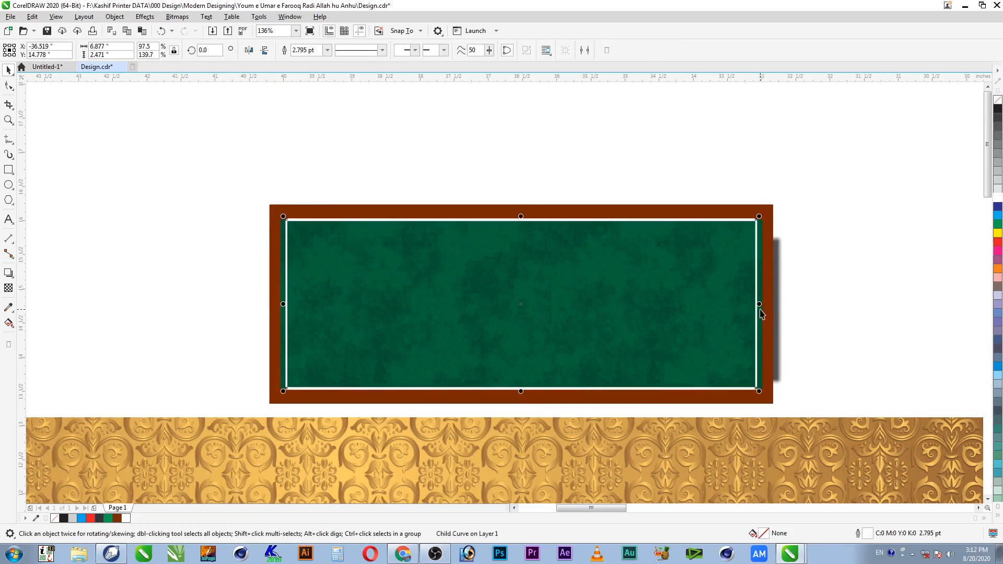
{"action": "left_click", "coordinate": [768, 326], "text": "ctrl"}
{"action": "key", "text": "ctrl+r"}
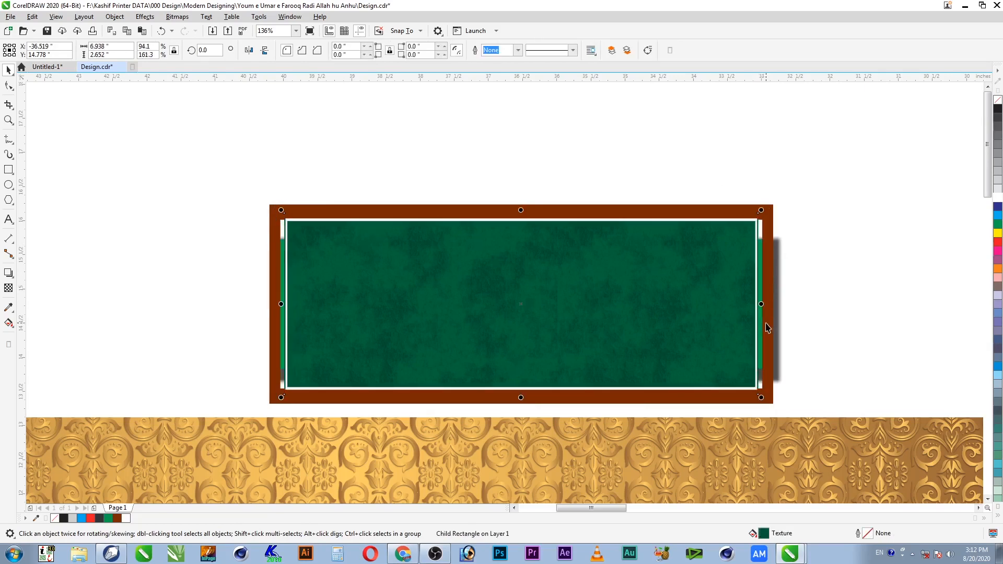
Step: Scale the frame's inner-opening nodes inward horizontally to thicken the brown sides
{"action": "left_click", "coordinate": [768, 314], "text": "ctrl"}
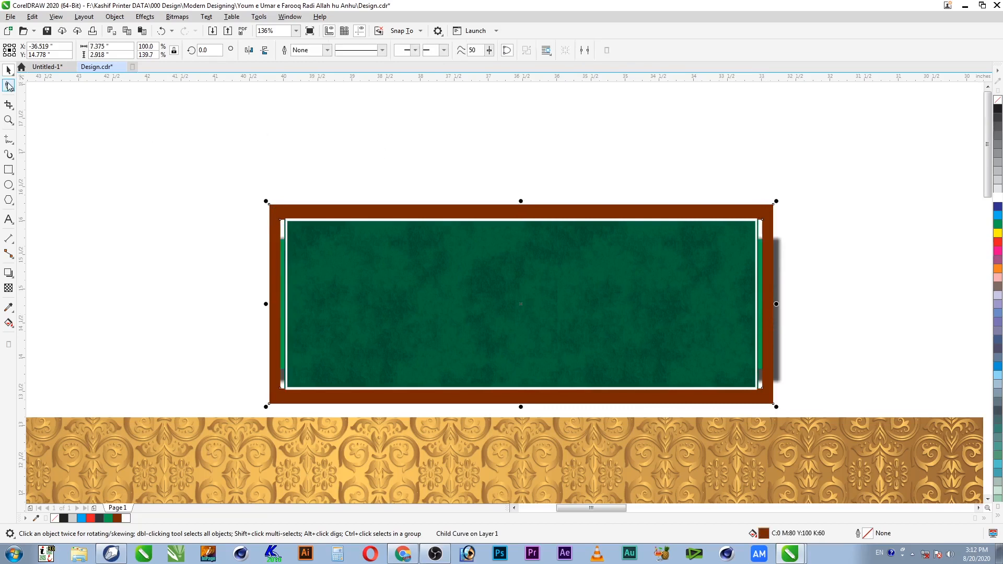
{"action": "left_click", "coordinate": [9, 85]}
{"action": "left_click_drag", "start_coordinate": [275, 214], "coordinate": [779, 409]}
{"action": "left_click", "coordinate": [308, 49]}
{"action": "left_click_drag", "start_coordinate": [770, 308], "coordinate": [761, 310]}
{"action": "key", "text": "space"}
{"action": "left_click", "coordinate": [807, 149]}
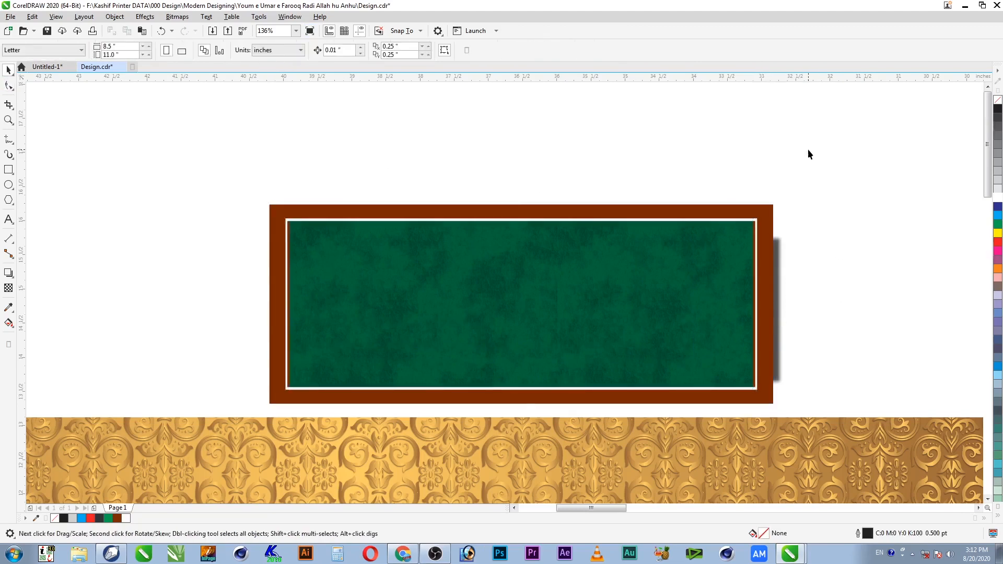
Step: Extend the shadow rectangle so it spans the frame's full height
{"action": "left_click", "coordinate": [778, 258]}
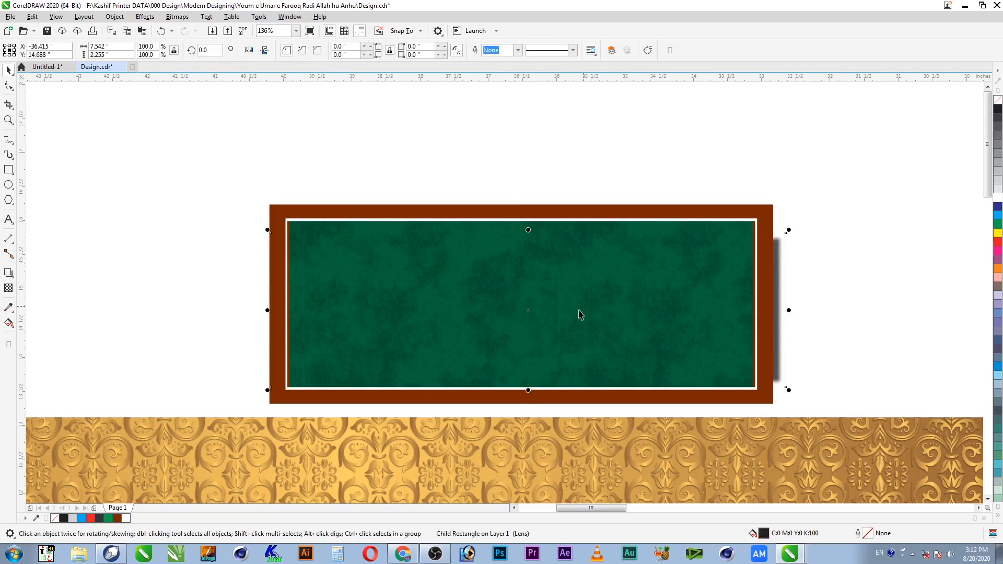
{"action": "left_click_drag", "start_coordinate": [530, 391], "coordinate": [529, 426]}
{"action": "left_click_drag", "start_coordinate": [776, 415], "coordinate": [777, 409]}
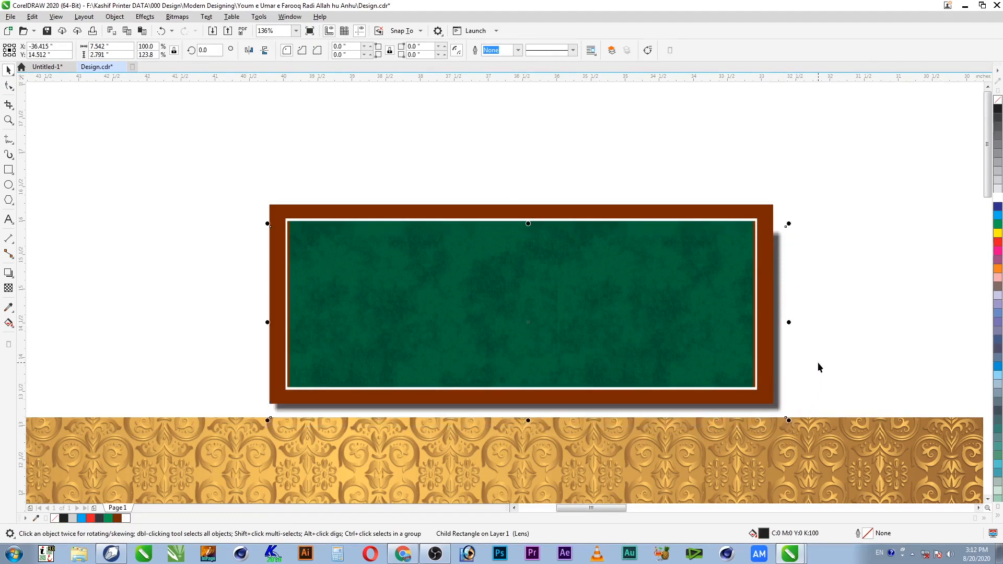
{"action": "left_click_drag", "start_coordinate": [530, 222], "coordinate": [528, 200]}
Step: Narrow the panel's white border a little more
{"action": "left_click_drag", "start_coordinate": [830, 140], "coordinate": [180, 452]}
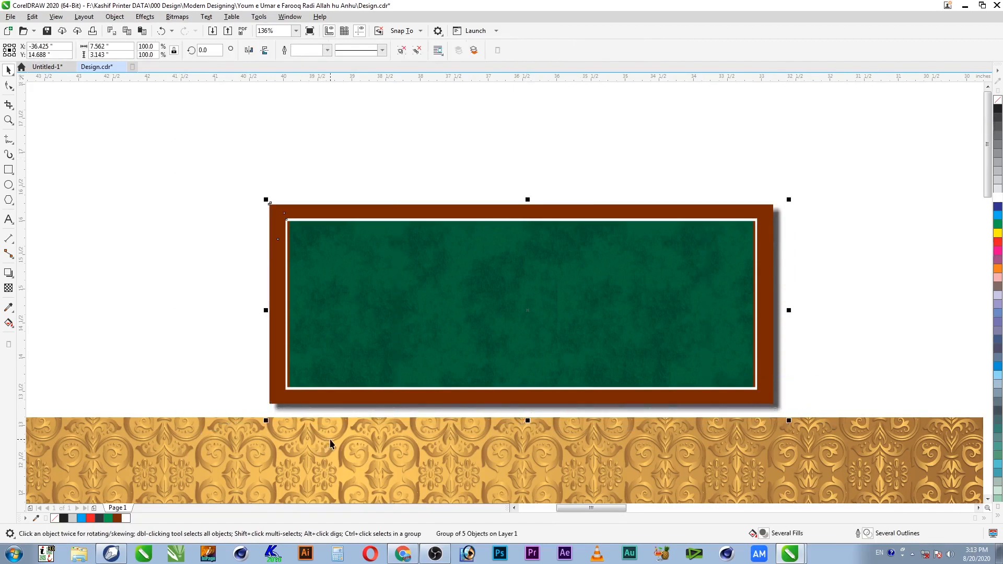
{"action": "key", "text": "F2"}
{"action": "left_click_drag", "start_coordinate": [265, 148], "coordinate": [897, 442]}
{"action": "left_click", "coordinate": [903, 382]}
{"action": "left_click", "coordinate": [755, 301], "text": "ctrl"}
{"action": "left_click_drag", "start_coordinate": [756, 309], "coordinate": [755, 307]}
{"action": "scroll", "coordinate": [799, 330], "scroll_direction": "down", "scroll_amount": 2}
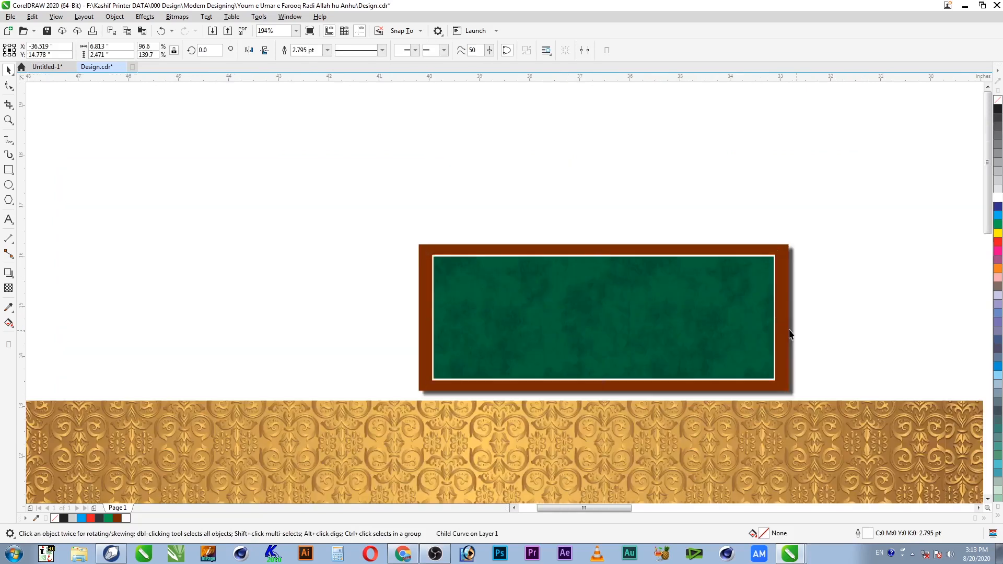
{"action": "left_click", "coordinate": [837, 209]}
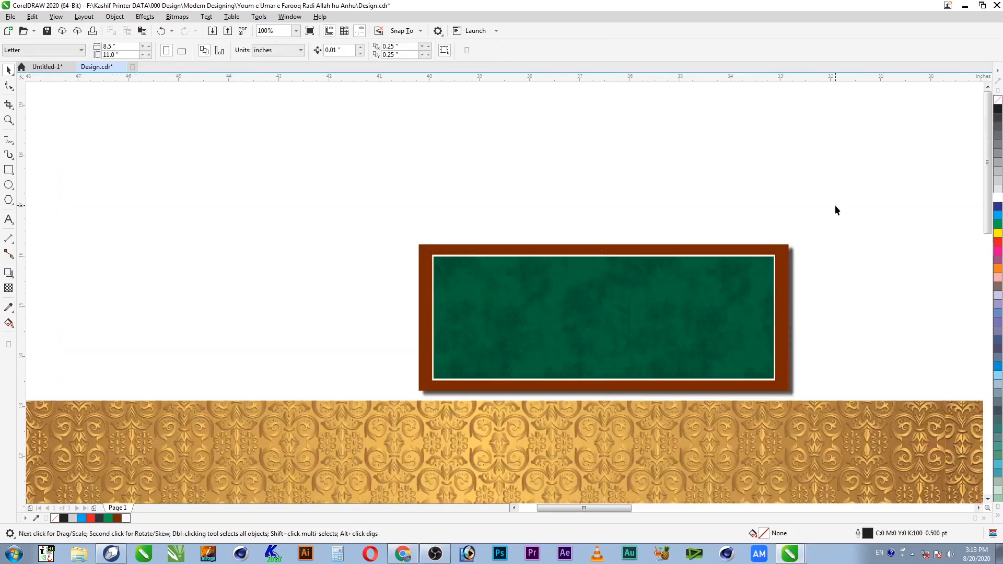
Step: Check the white border's outline settings (F12), leaving them unchanged
{"action": "left_click", "coordinate": [776, 270], "text": "ctrl"}
{"action": "key", "text": "F2"}
{"action": "left_click_drag", "start_coordinate": [819, 219], "coordinate": [699, 410]}
{"action": "key", "text": "F12"}
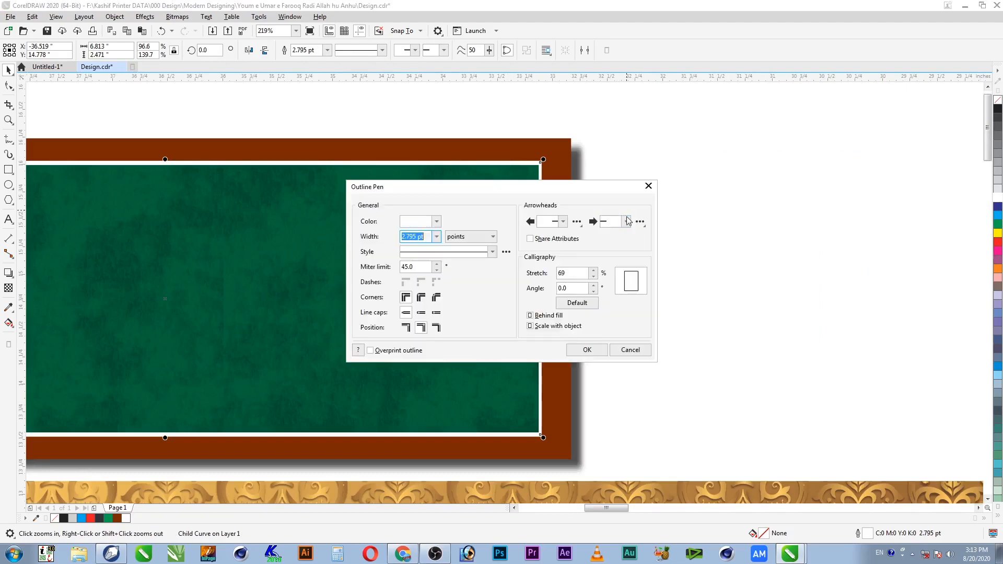
{"action": "left_click", "coordinate": [586, 350]}
Step: Zoom out to show the framed panel together with the arcade
{"action": "scroll", "coordinate": [713, 217], "scroll_direction": "down", "scroll_amount": 3}
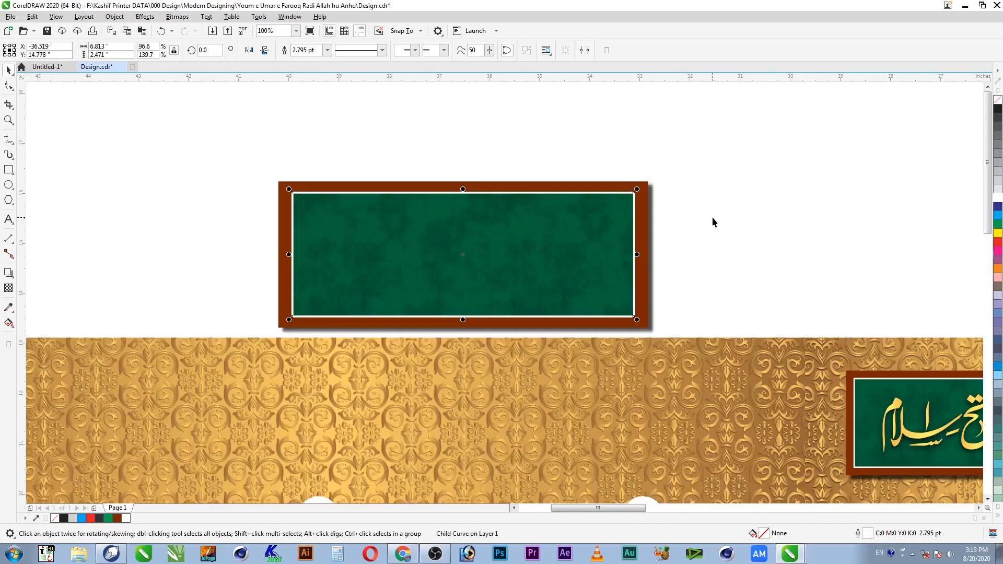
{"action": "left_click", "coordinate": [713, 217]}
{"action": "left_click_drag", "start_coordinate": [703, 149], "coordinate": [218, 362]}
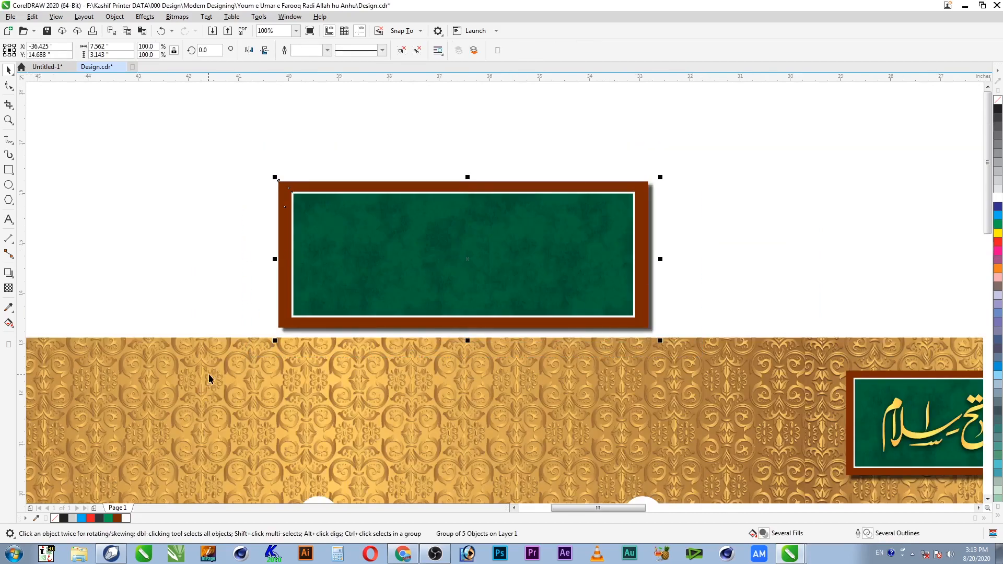
{"action": "scroll", "coordinate": [220, 380], "scroll_direction": "down", "scroll_amount": 1}
{"action": "key", "text": "F2"}
{"action": "left_click_drag", "start_coordinate": [160, 228], "coordinate": [612, 517]}
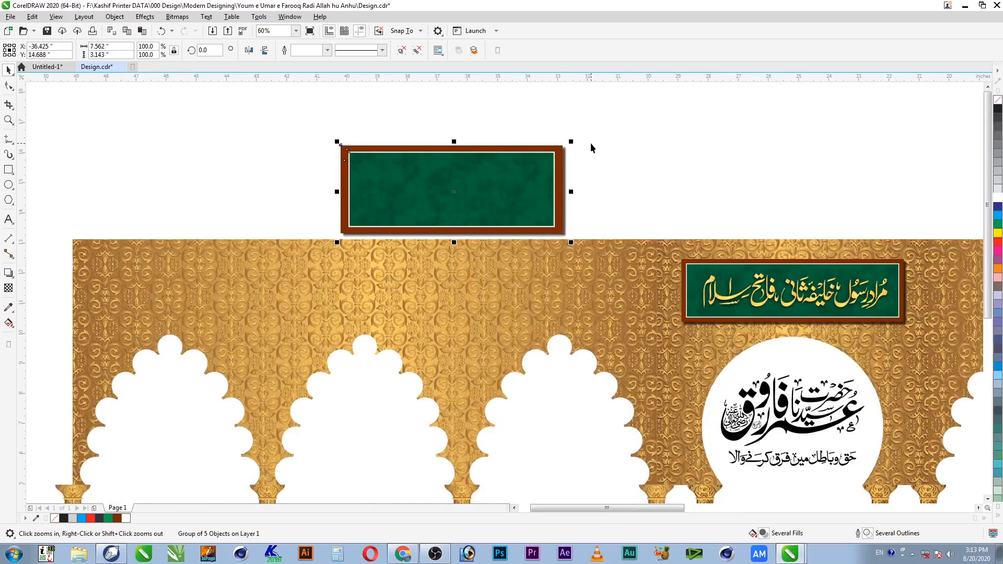
Step: Shrink the empty panel to 66.5%, move it onto the arcade, and centre it over its pillar
{"action": "left_click_drag", "start_coordinate": [571, 143], "coordinate": [533, 157]}
{"action": "mouse_move", "coordinate": [486, 203]}
{"action": "left_mouse_down"}
{"action": "mouse_move", "coordinate": [483, 304]}
{"action": "mouse_move", "coordinate": [495, 316]}
{"action": "left_mouse_up"}
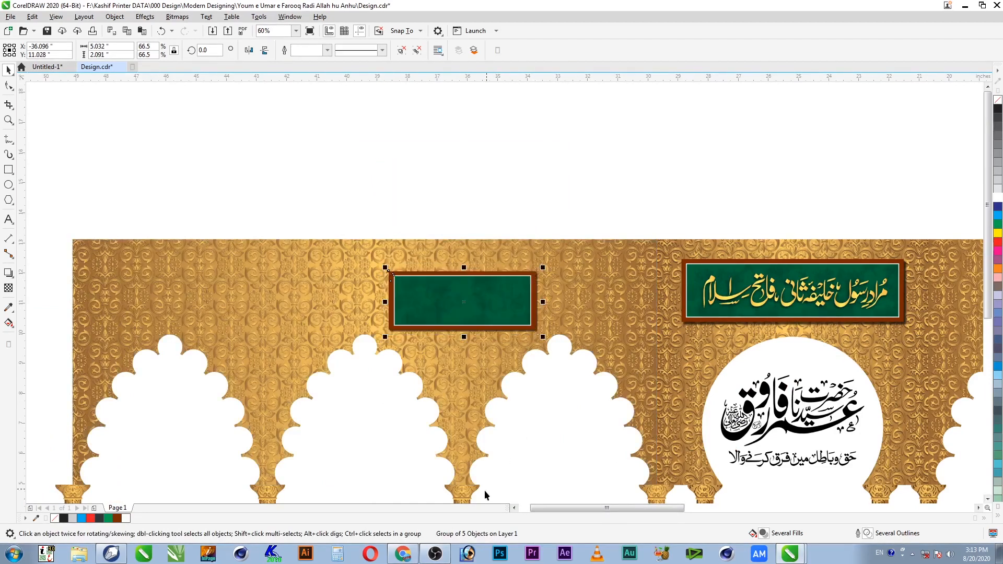
{"action": "left_click", "coordinate": [467, 500], "text": "shift"}
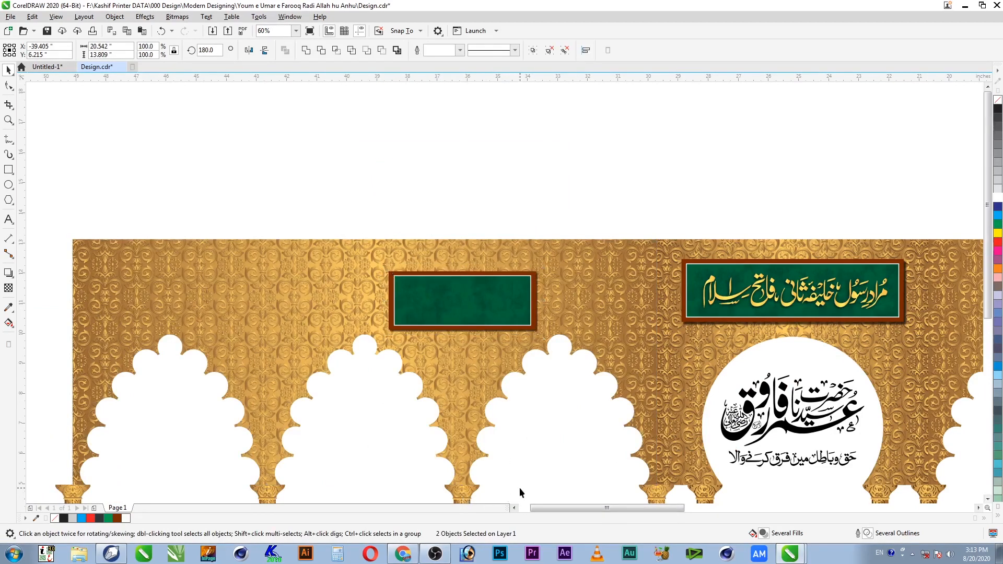
{"action": "left_click", "coordinate": [461, 492], "text": "shift"}
{"action": "left_click", "coordinate": [505, 325]}
{"action": "left_click", "coordinate": [468, 497], "text": "shift"}
{"action": "key", "text": "c"}
Step: Nudge the empty panel up and level its centre with the right calligraphy panel
{"action": "left_click", "coordinate": [553, 443]}
{"action": "left_click", "coordinate": [493, 317]}
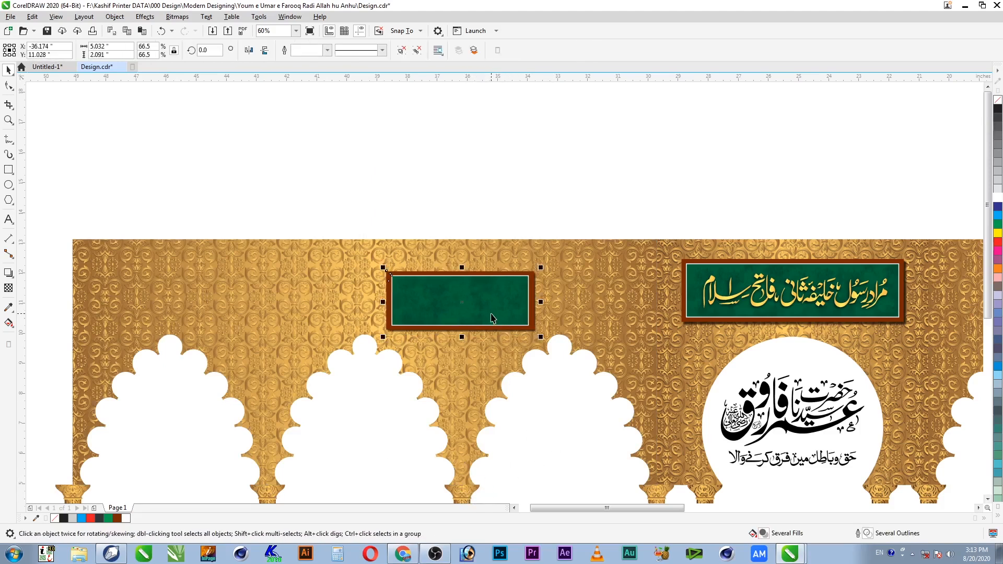
{"action": "key", "text": "Up"}
{"action": "key", "text": "Up"}
{"action": "left_click", "coordinate": [713, 324], "text": "shift"}
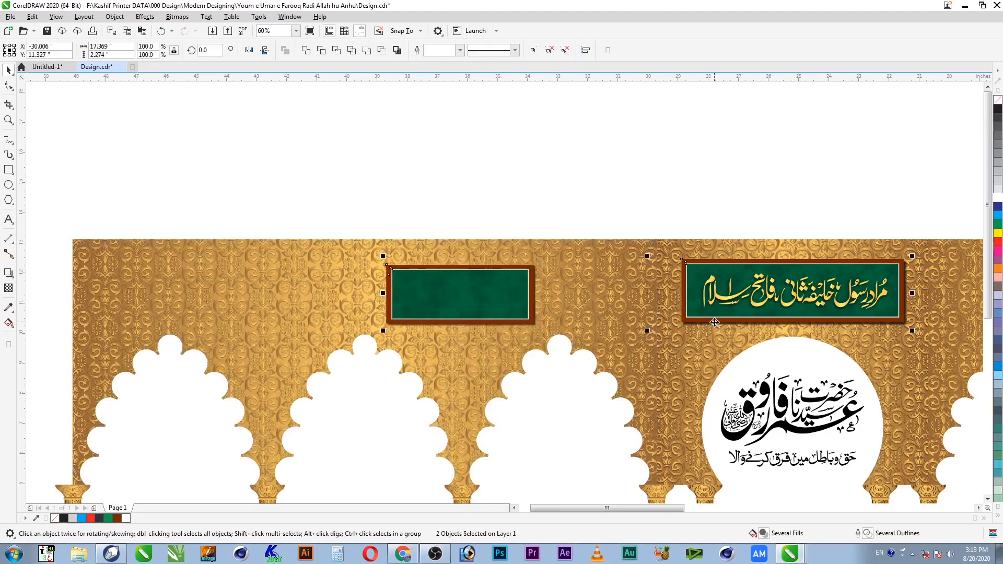
{"action": "key", "text": "e"}
{"action": "left_click", "coordinate": [556, 209]}
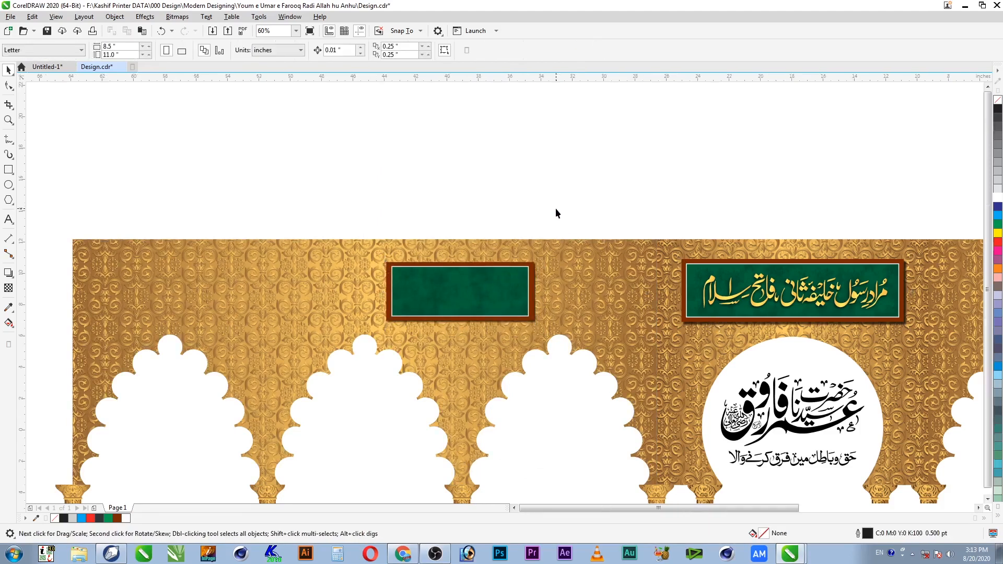
Step: Scroll to the arcade's right side and locate the new green panel copy
{"action": "scroll", "coordinate": [557, 208], "scroll_direction": "down", "scroll_amount": 2}
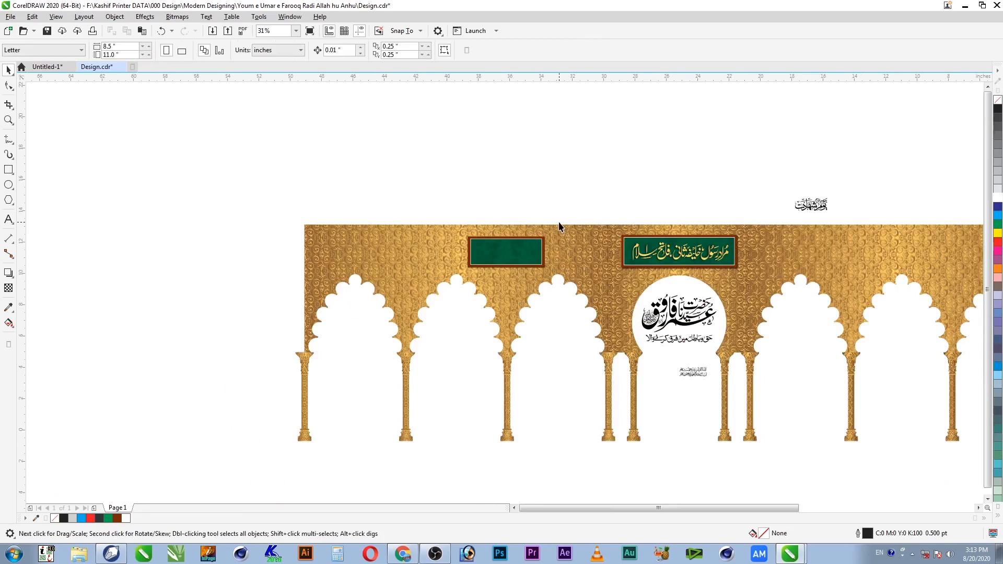
{"action": "scroll", "coordinate": [959, 444], "scroll_direction": "right", "scroll_amount": 2}
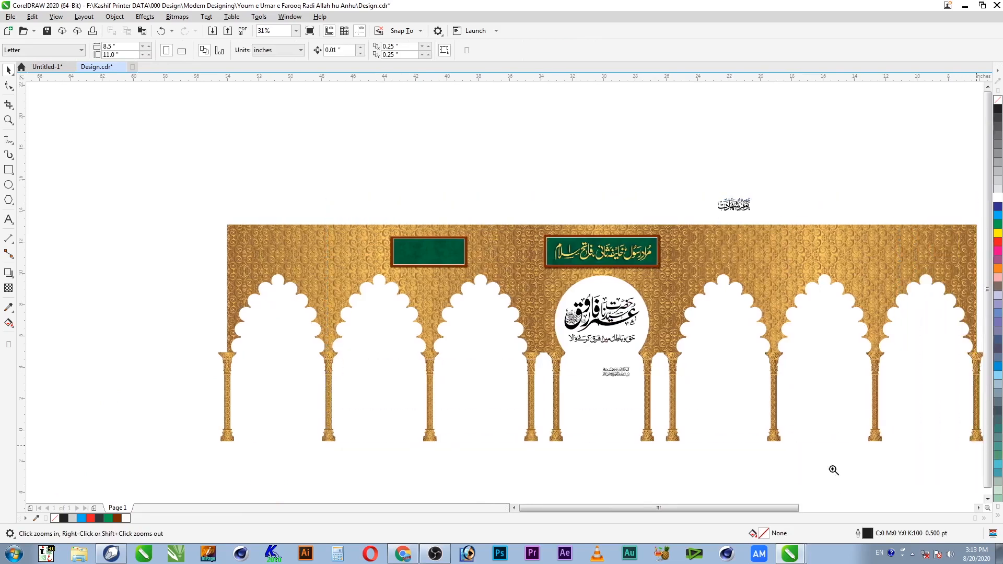
{"action": "scroll", "coordinate": [445, 242], "scroll_direction": "up", "scroll_amount": 1}
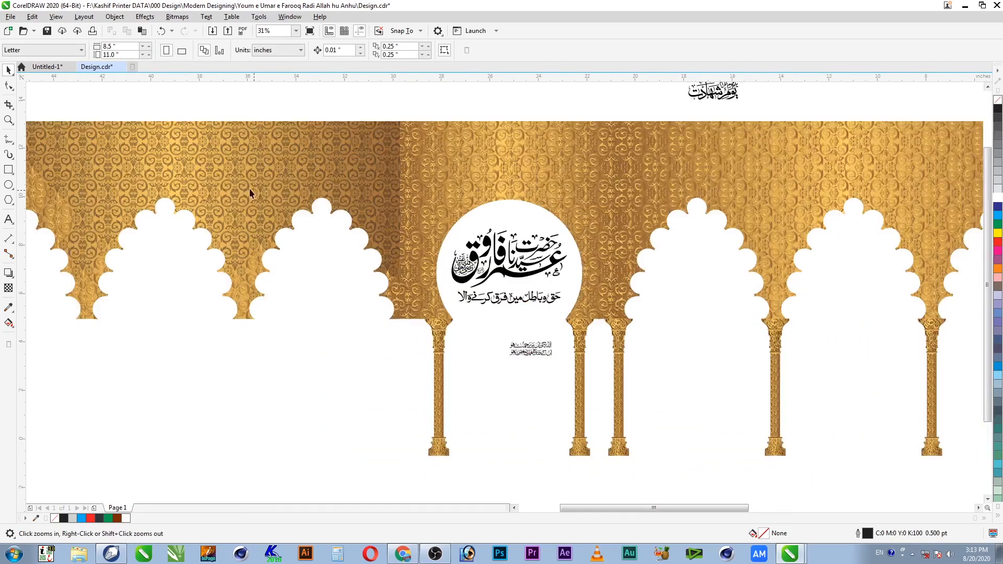
{"action": "left_click", "coordinate": [249, 188]}
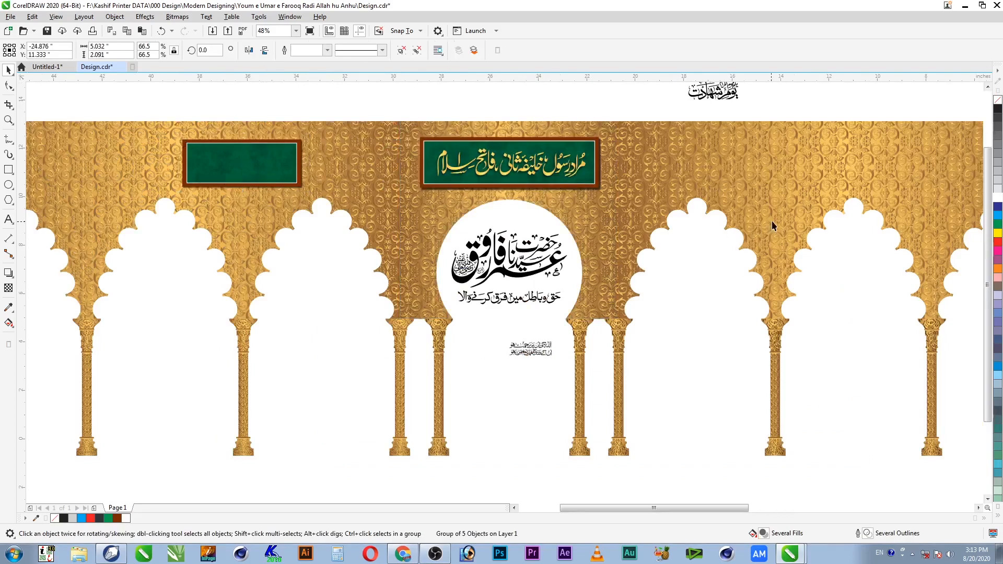
{"action": "left_click", "coordinate": [781, 347]}
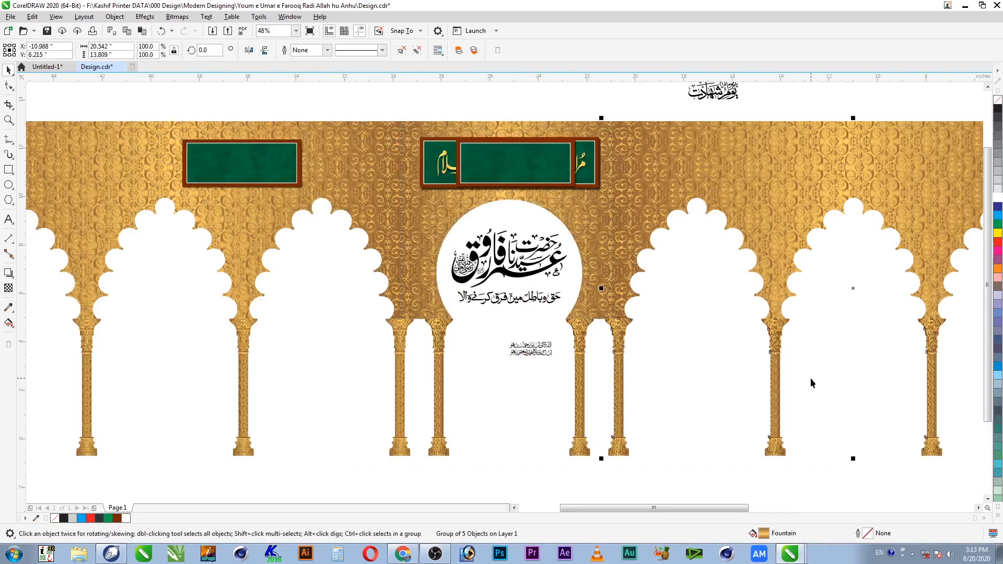
{"action": "left_click", "coordinate": [586, 177]}
{"action": "key", "text": "F10"}
{"action": "left_click", "coordinate": [788, 356]}
{"action": "key", "text": "space"}
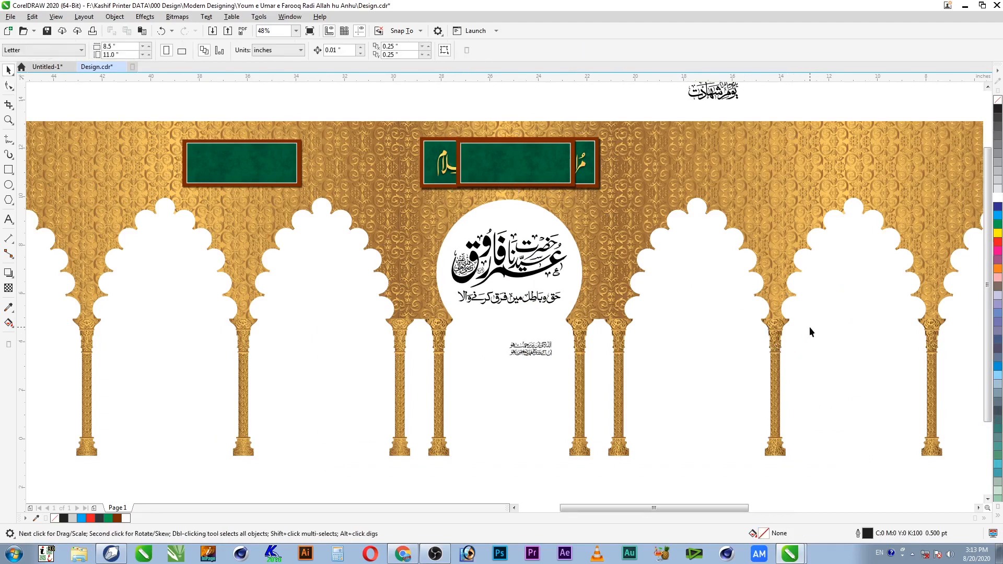
Step: Centre the new panel over the right-hand column and move the small black calligraphy onto it
{"action": "left_click", "coordinate": [555, 167]}
{"action": "left_click", "coordinate": [774, 338], "text": "shift"}
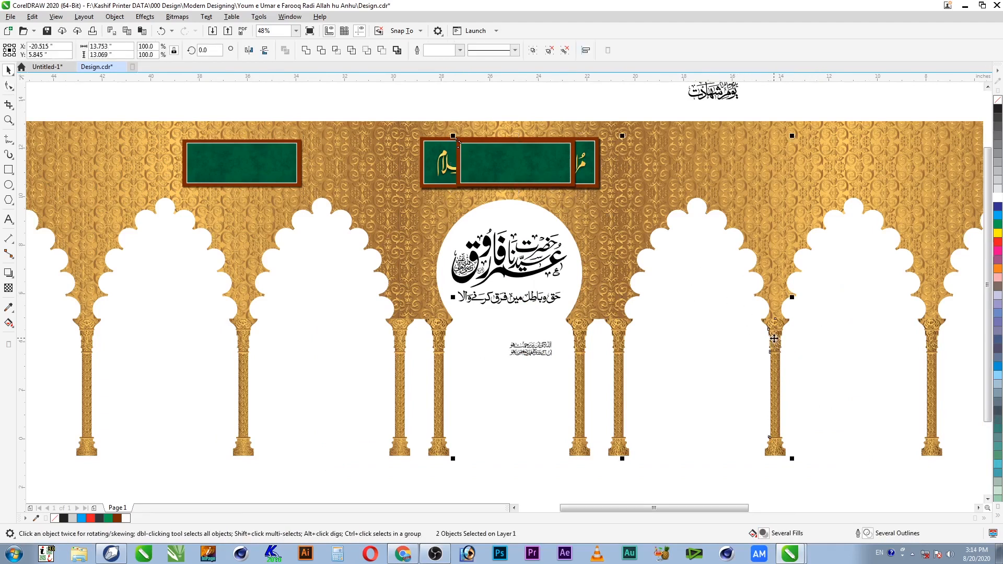
{"action": "key", "text": "c"}
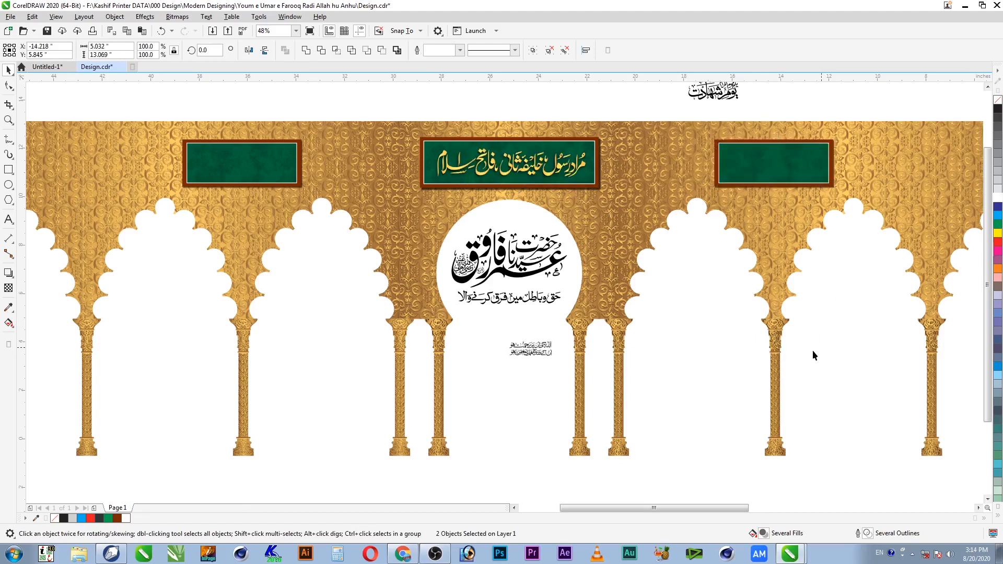
{"action": "left_click", "coordinate": [814, 351]}
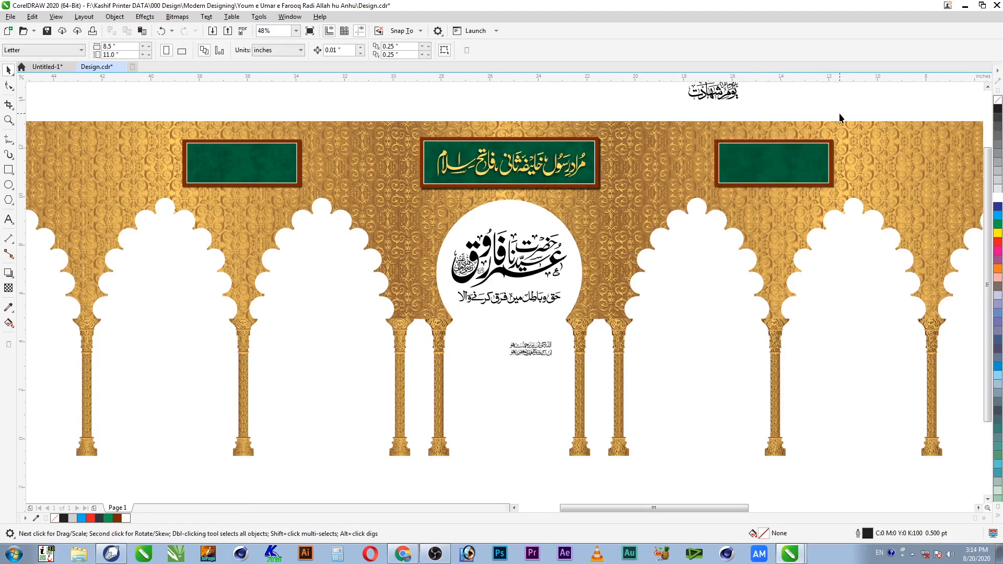
{"action": "left_click", "coordinate": [730, 97]}
{"action": "left_click_drag", "start_coordinate": [730, 96], "coordinate": [789, 169]}
Step: Centre the calligraphy horizontally and vertically on the right green panel
{"action": "key", "text": "z"}
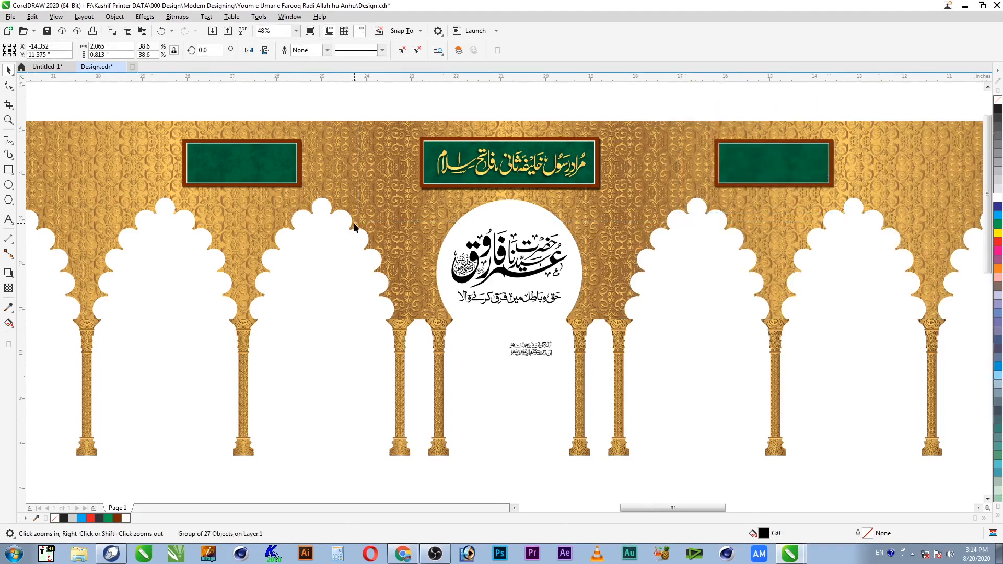
{"action": "left_click", "coordinate": [353, 223]}
{"action": "key", "text": "space"}
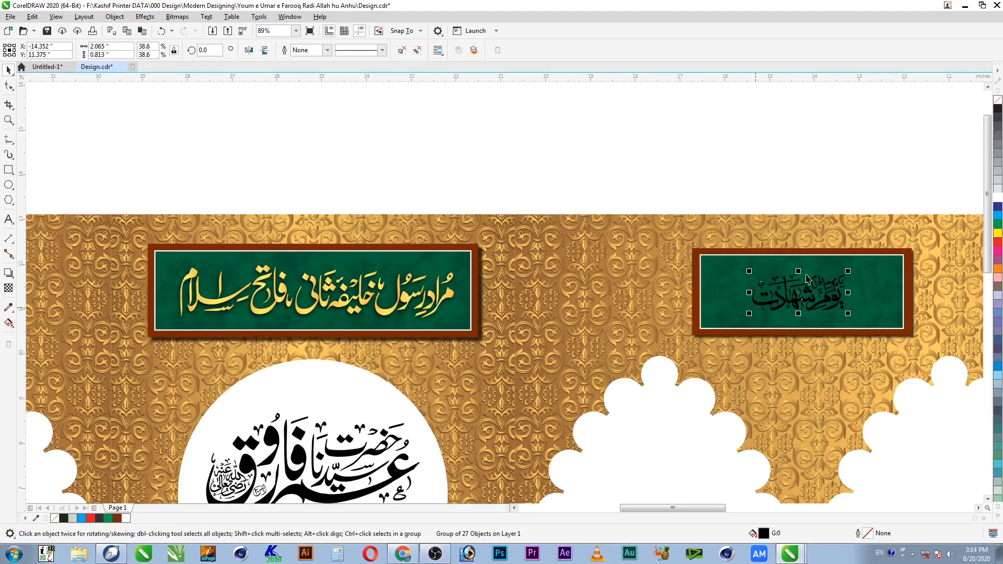
{"action": "left_click", "coordinate": [878, 297], "text": "shift"}
{"action": "key", "text": "c"}
{"action": "key", "text": "e"}
Step: Enlarge the calligraphy to about 150 percent
{"action": "left_click", "coordinate": [852, 285]}
{"action": "left_click_drag", "start_coordinate": [856, 274], "coordinate": [895, 258]}
{"action": "left_click", "coordinate": [898, 273], "text": "shift"}
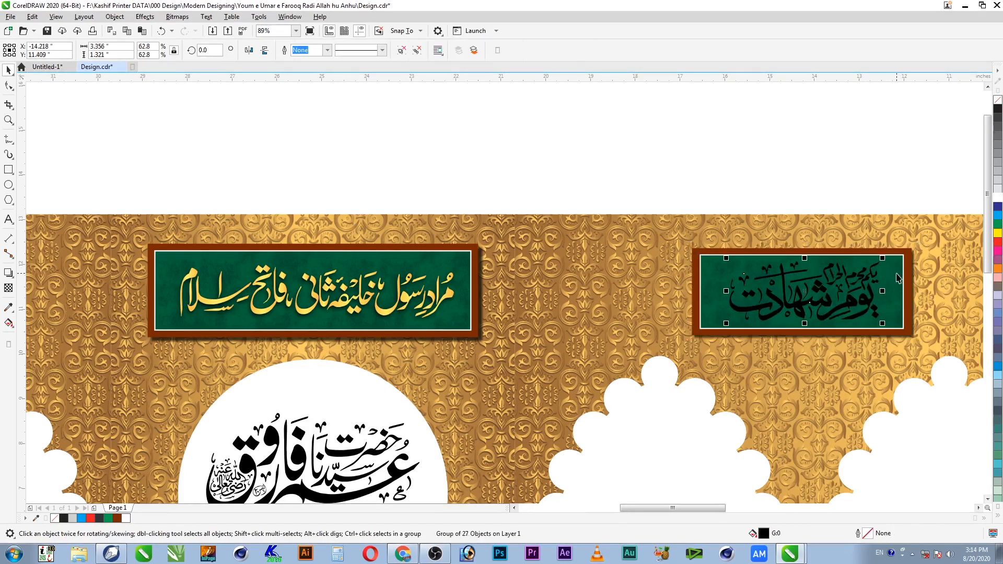
{"action": "key", "text": "Escape"}
{"action": "key", "text": "z"}
{"action": "left_click_drag", "start_coordinate": [933, 175], "coordinate": [300, 408]}
Step: Copy the gold gradient fill from the middle panel's text onto the calligraphy
{"action": "left_click", "coordinate": [863, 314]}
{"action": "key", "text": "alt+e"}
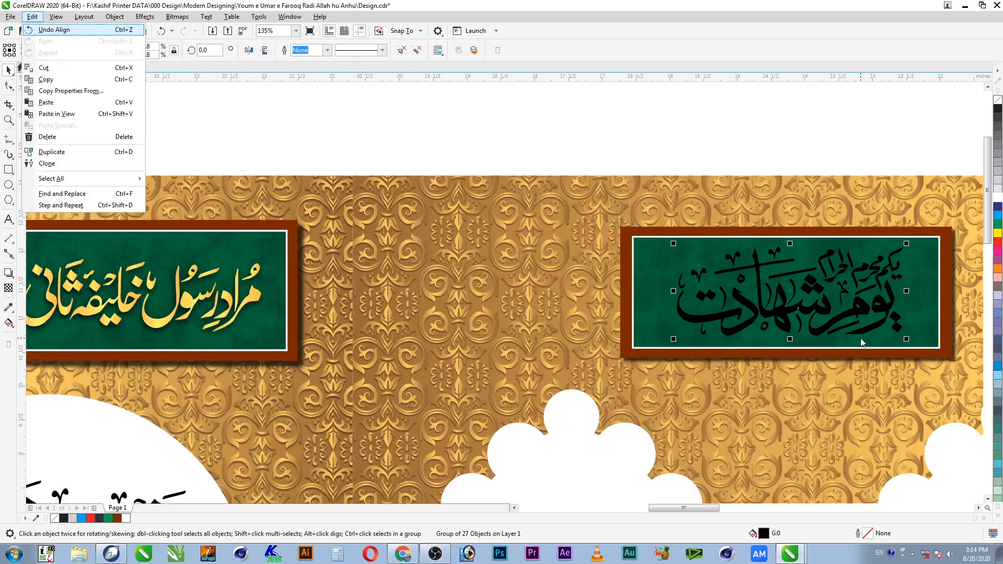
{"action": "key", "text": "m"}
{"action": "left_click", "coordinate": [517, 293]}
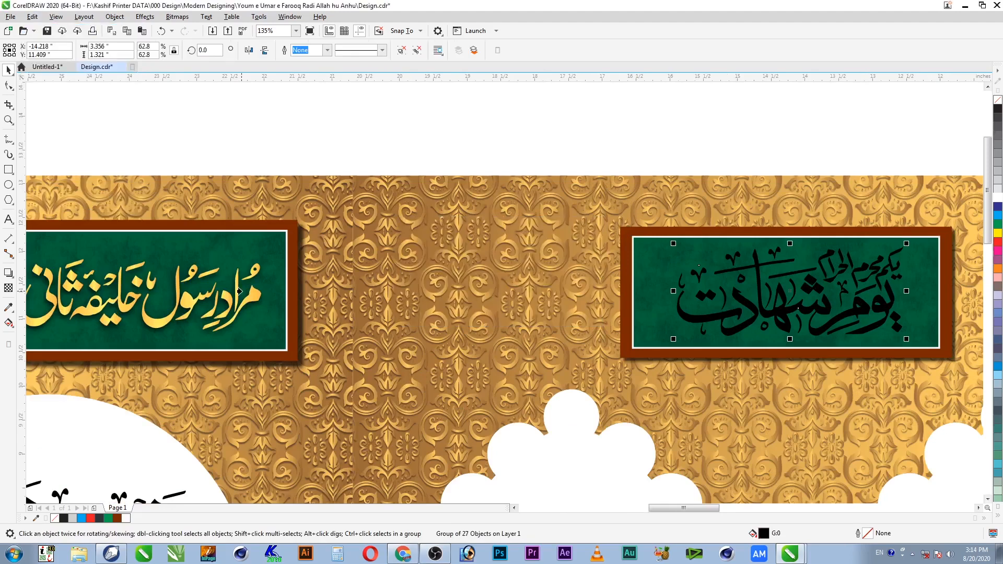
{"action": "left_click", "coordinate": [249, 296]}
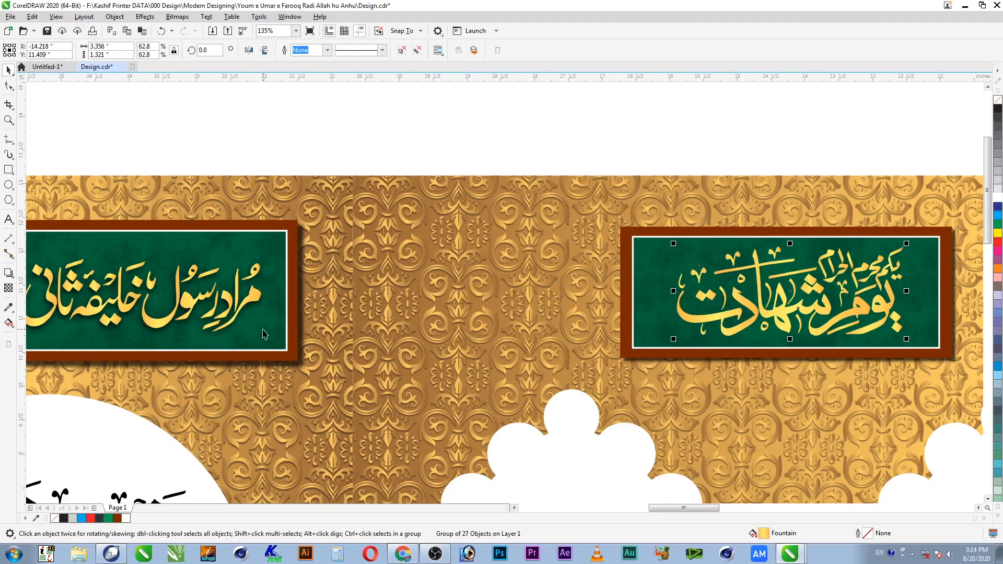
{"action": "left_click", "coordinate": [9, 274]}
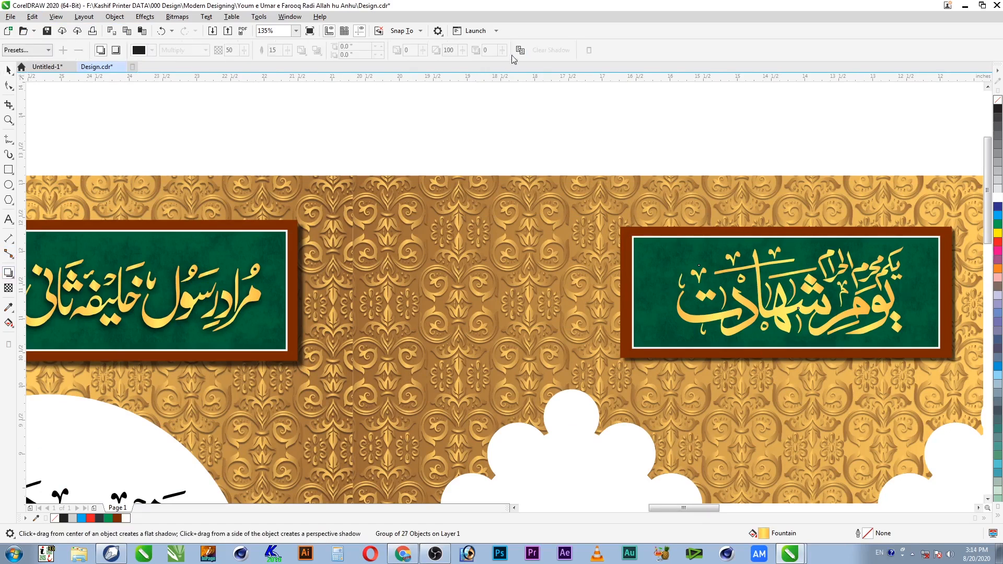
Step: Finish the calligraphy's drop shadow and zoom out to frame the arcade with its three panels
{"action": "key", "text": "Escape"}
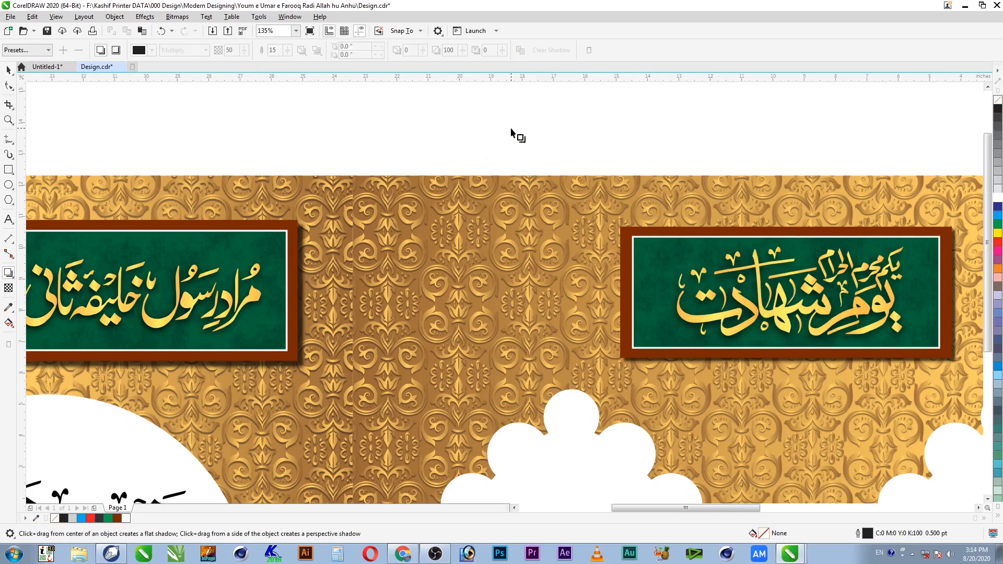
{"action": "scroll", "coordinate": [511, 130], "scroll_direction": "down", "scroll_amount": 2}
{"action": "key", "text": "space"}
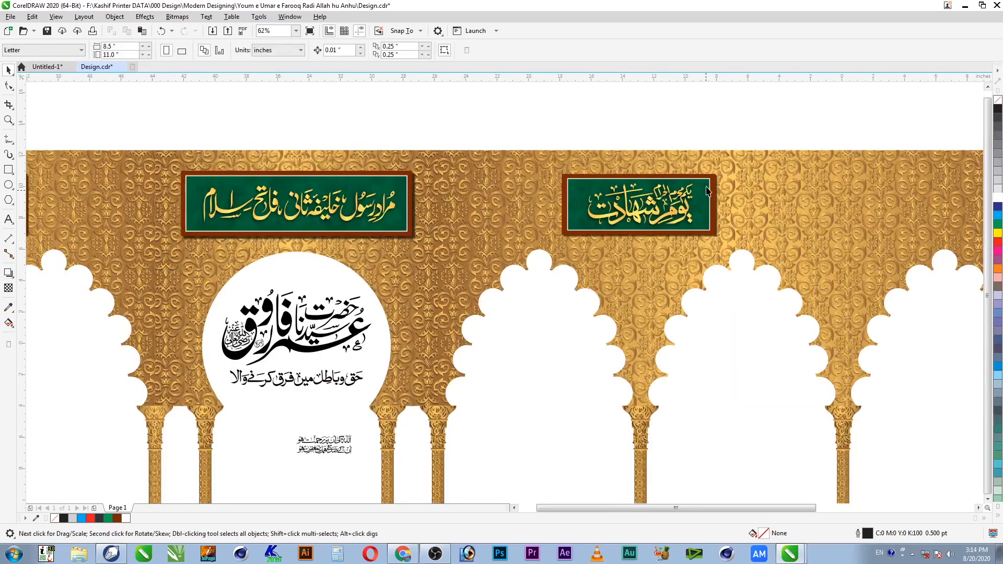
{"action": "scroll", "coordinate": [595, 128], "scroll_direction": "down", "scroll_amount": 2}
{"action": "key", "text": "z"}
{"action": "left_click_drag", "start_coordinate": [696, 118], "coordinate": [161, 385]}
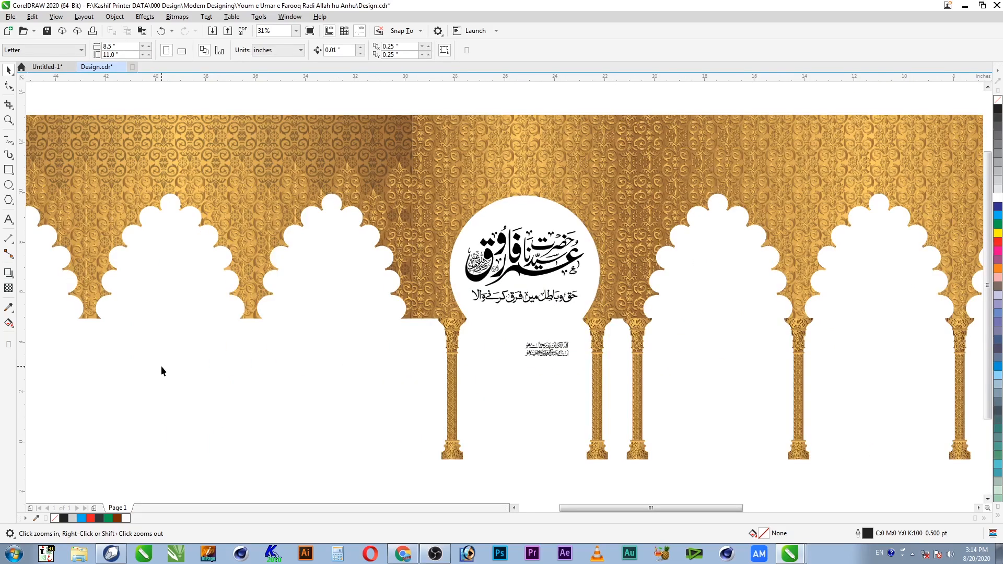
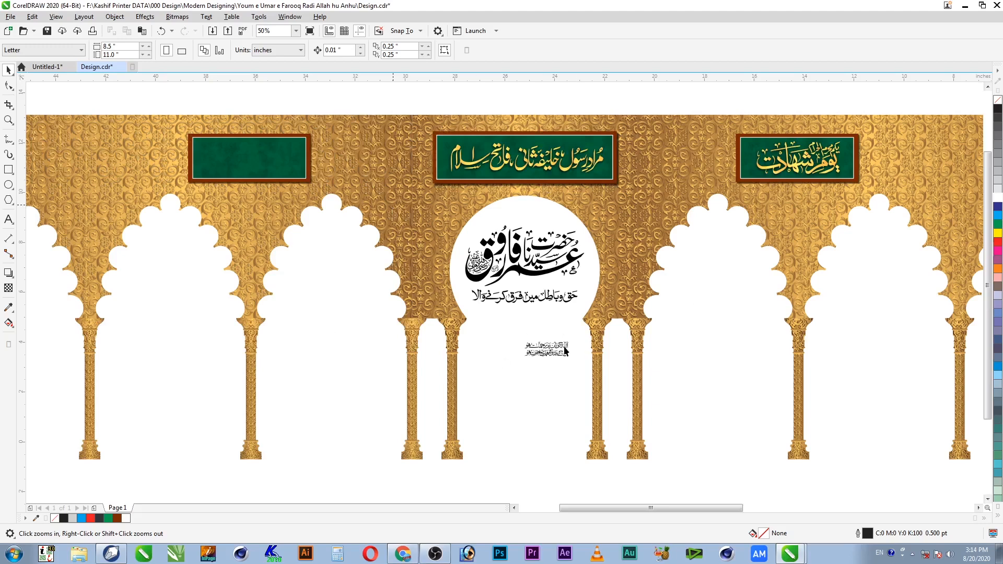
Step: Try centring the calligraphy on the left green panel, then undo it
{"action": "left_click", "coordinate": [272, 171], "text": "shift"}
{"action": "key", "text": "ctrl+s"}
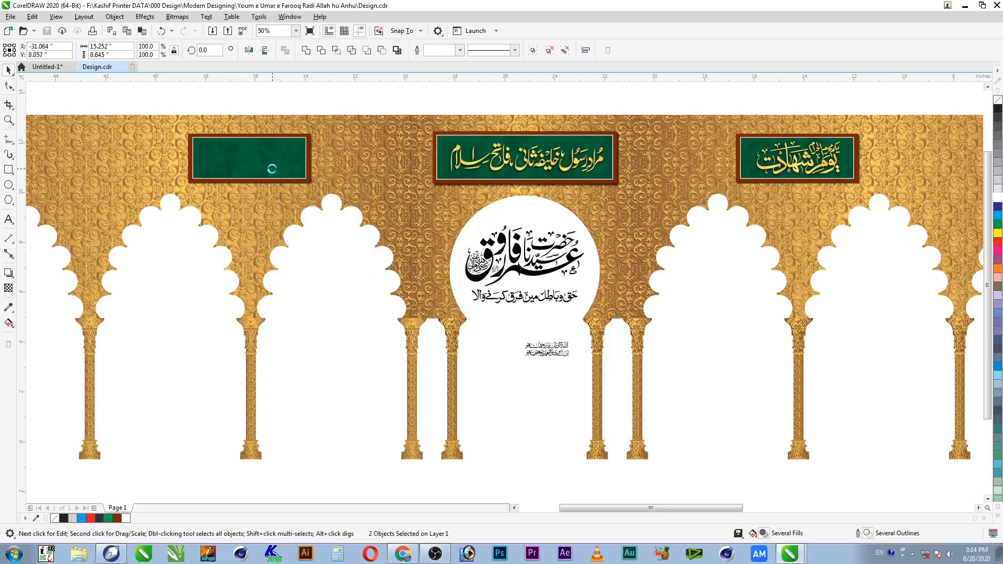
{"action": "key", "text": "c"}
{"action": "key", "text": "e"}
{"action": "left_click", "coordinate": [291, 167], "text": "shift"}
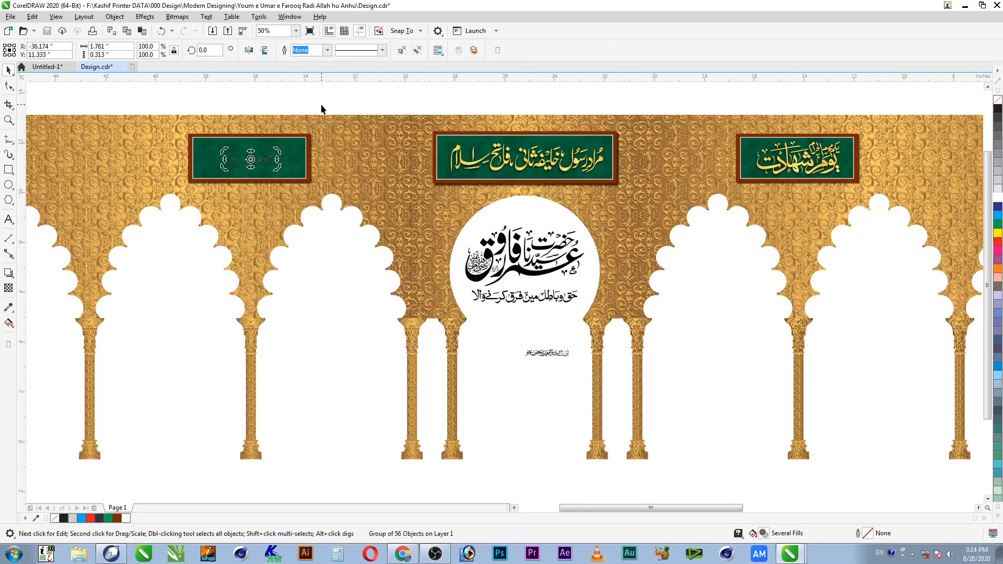
{"action": "key", "text": "ctrl+z"}
{"action": "key", "text": "ctrl+z"}
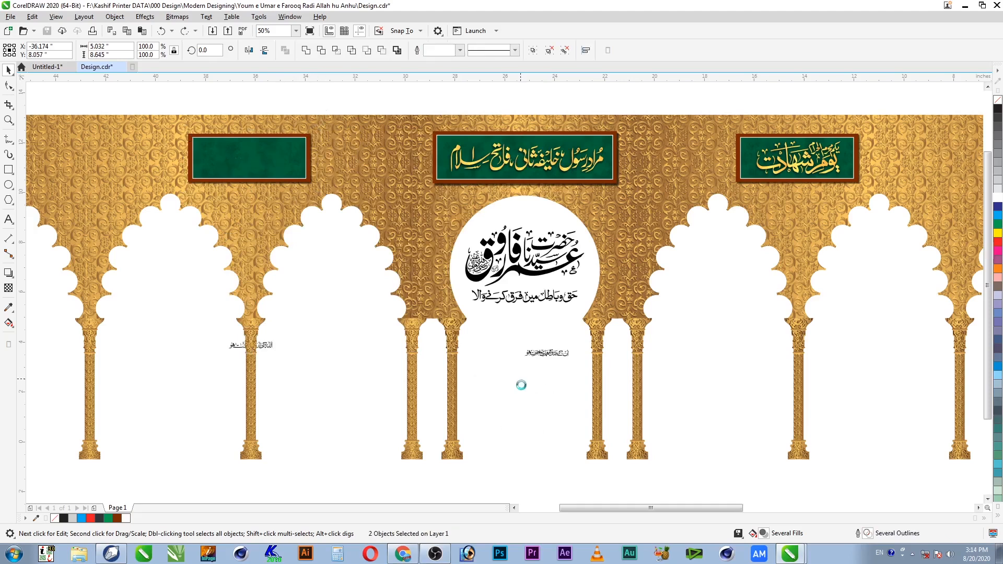
{"action": "key", "text": "ctrl+z"}
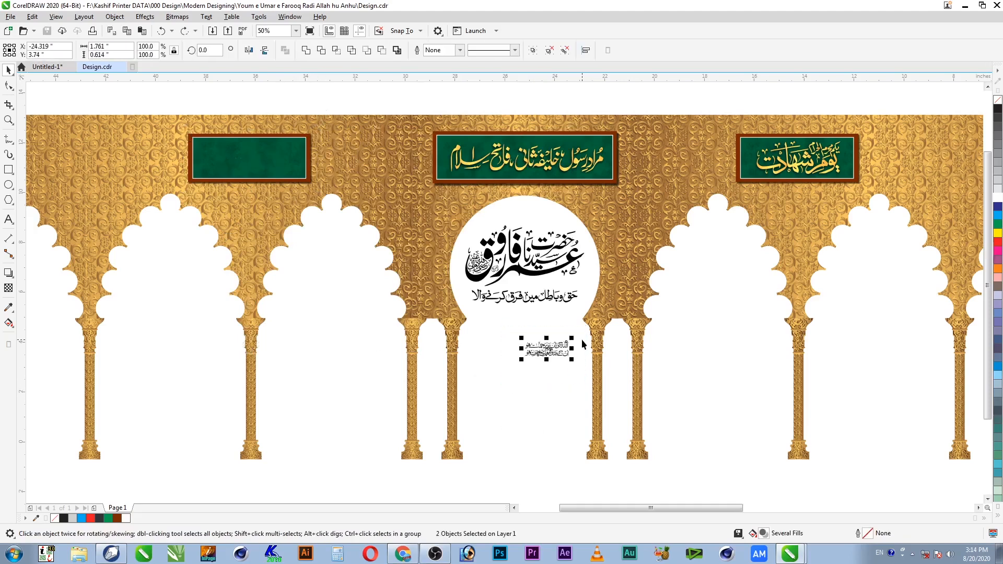
Step: Group the two calligraphy lines, centre them on the left panel and enlarge to about 193%
{"action": "key", "text": "ctrl+g"}
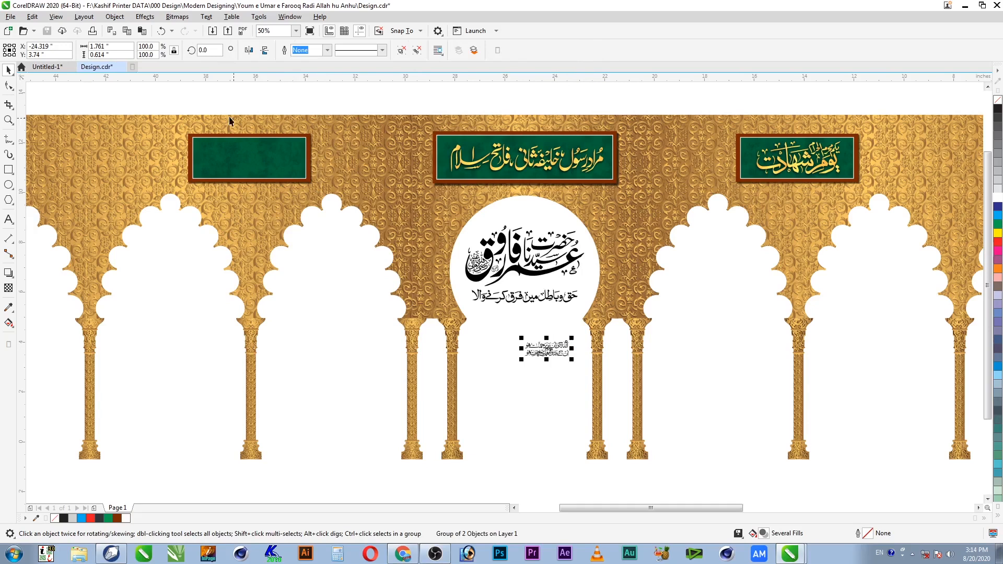
{"action": "left_click", "coordinate": [208, 140], "text": "shift"}
{"action": "key", "text": "c"}
{"action": "key", "text": "e"}
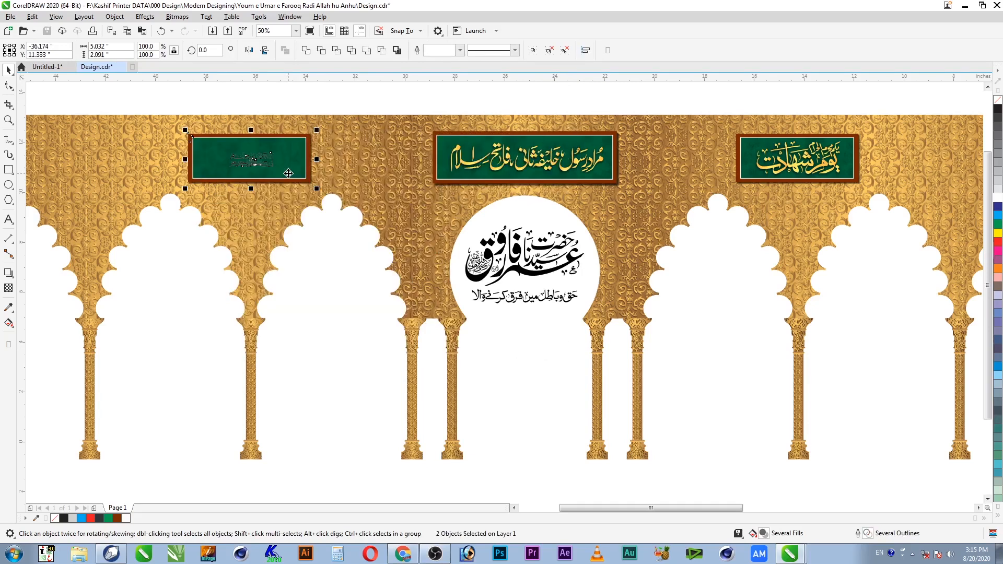
{"action": "left_click", "coordinate": [289, 173], "text": "shift"}
{"action": "left_click_drag", "start_coordinate": [277, 172], "coordinate": [298, 181]}
Step: Delete the small white mark in the calligraphy and turn the remaining white piece black
{"action": "key", "text": "F2"}
{"action": "left_click_drag", "start_coordinate": [325, 120], "coordinate": [152, 208]}
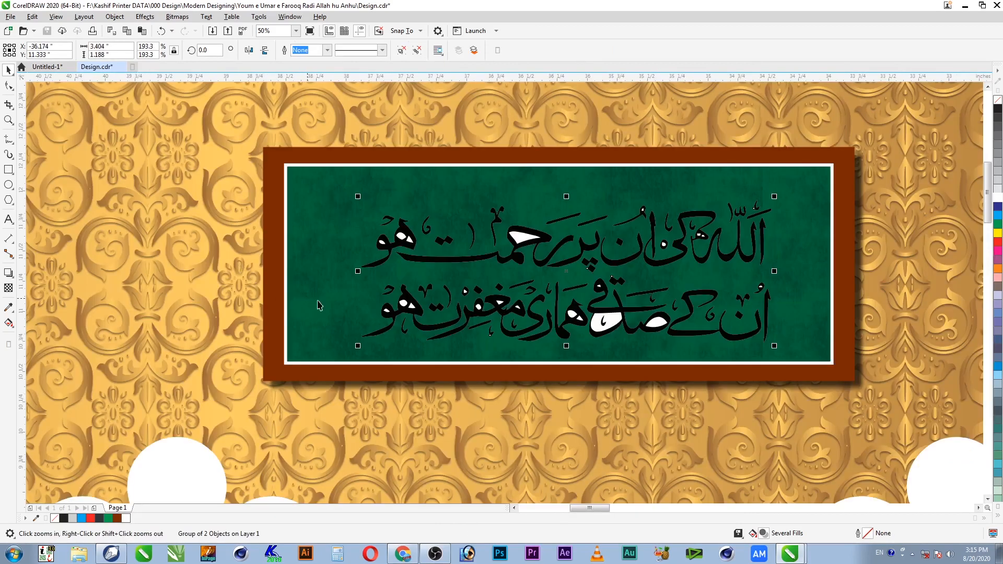
{"action": "key", "text": "ctrl+s"}
{"action": "left_click", "coordinate": [659, 323], "text": "ctrl"}
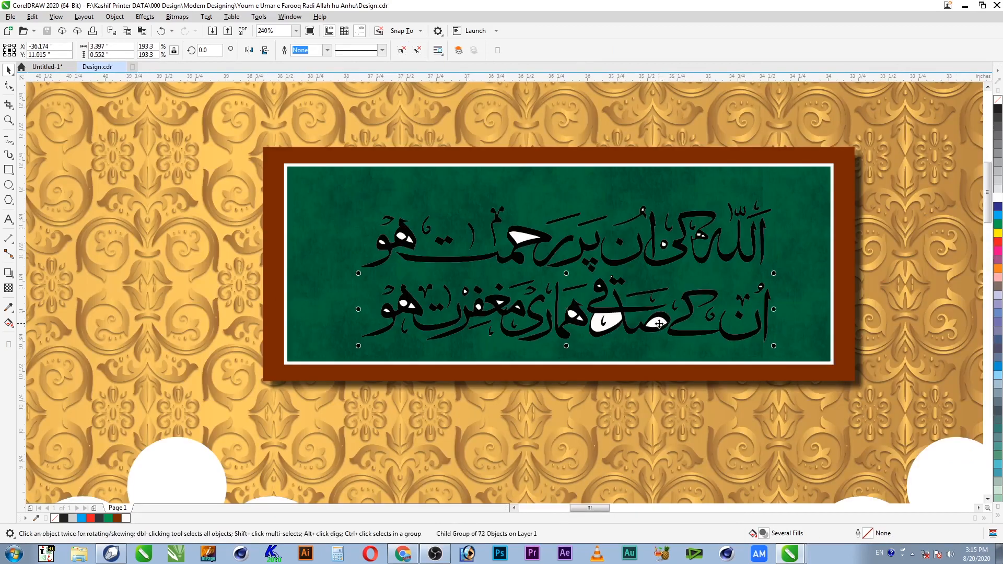
{"action": "left_click", "coordinate": [660, 324], "text": "ctrl"}
{"action": "key", "text": "Delete"}
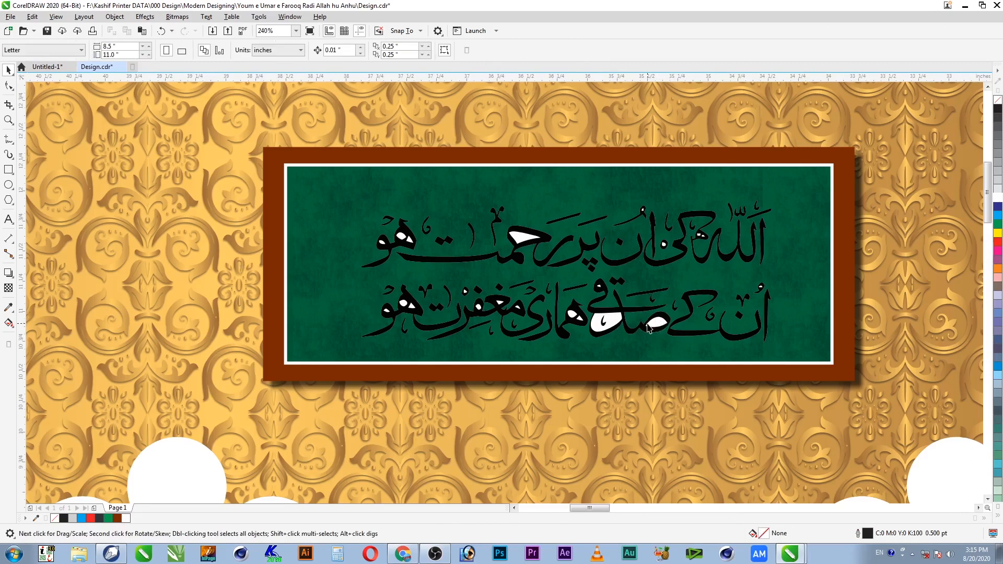
{"action": "left_click", "coordinate": [657, 324], "text": "ctrl"}
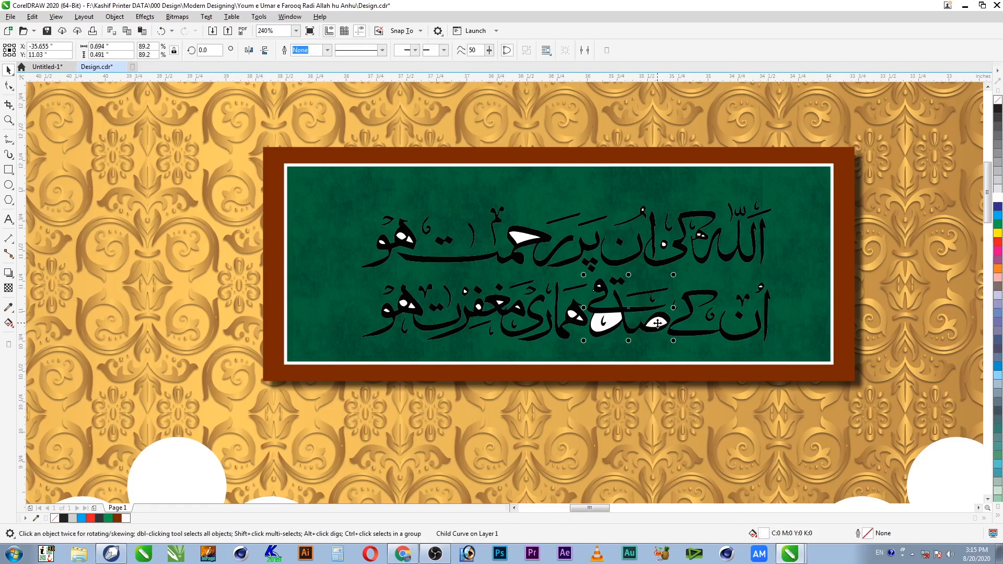
{"action": "left_click", "coordinate": [657, 323], "text": "ctrl"}
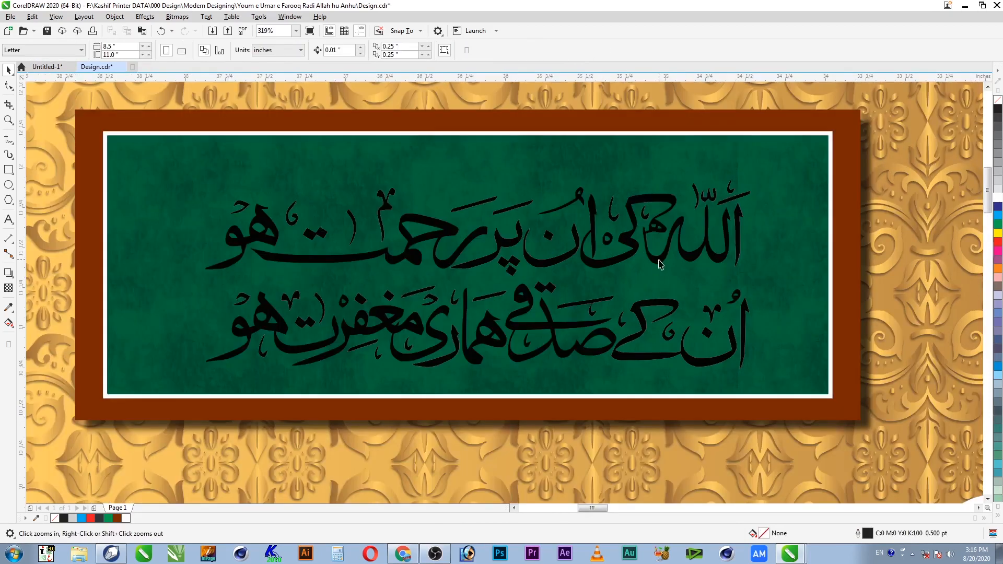
Step: Enlarge the calligraphy to 208.4% and nudge it into place on the green panel
{"action": "left_click", "coordinate": [660, 261]}
{"action": "left_click_drag", "start_coordinate": [661, 259], "coordinate": [644, 251]}
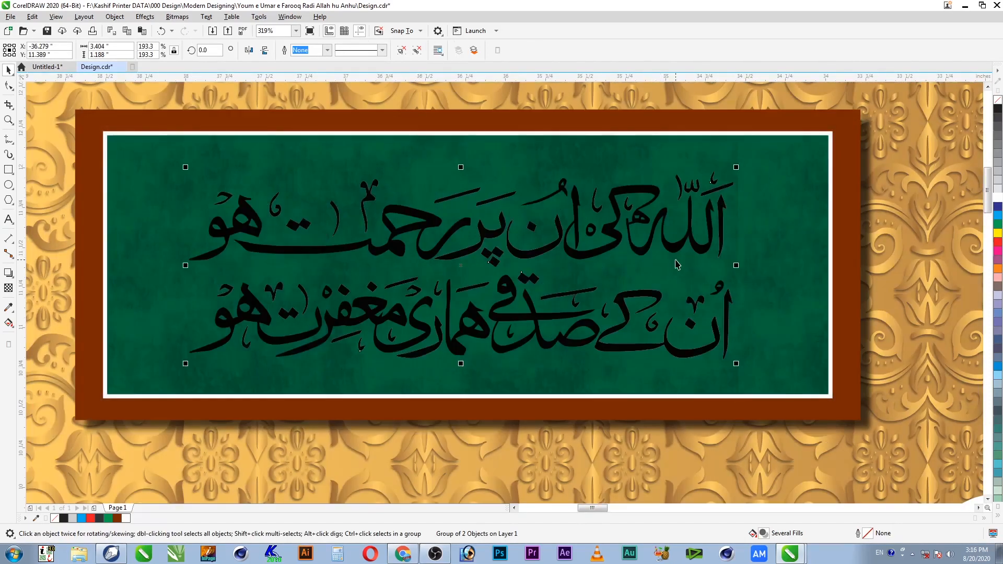
{"action": "left_click_drag", "start_coordinate": [739, 166], "coordinate": [759, 159]}
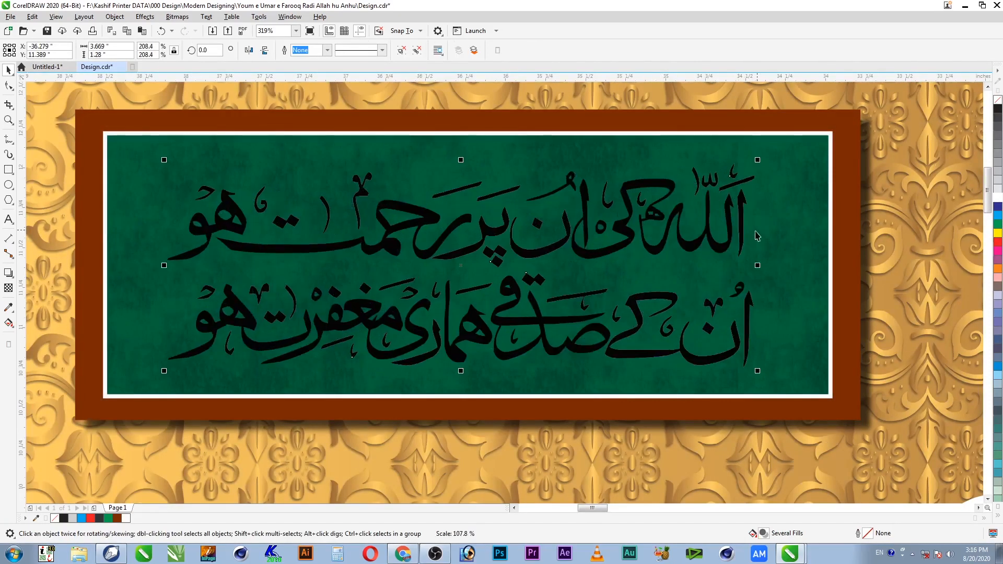
{"action": "left_click_drag", "start_coordinate": [741, 228], "coordinate": [747, 223]}
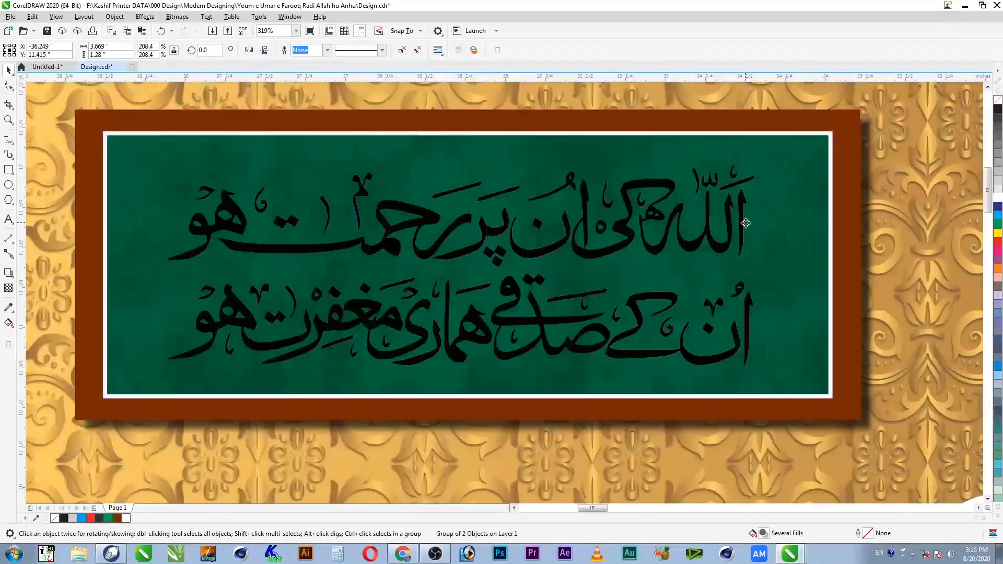
{"action": "scroll", "coordinate": [726, 268], "scroll_direction": "down", "scroll_amount": 4}
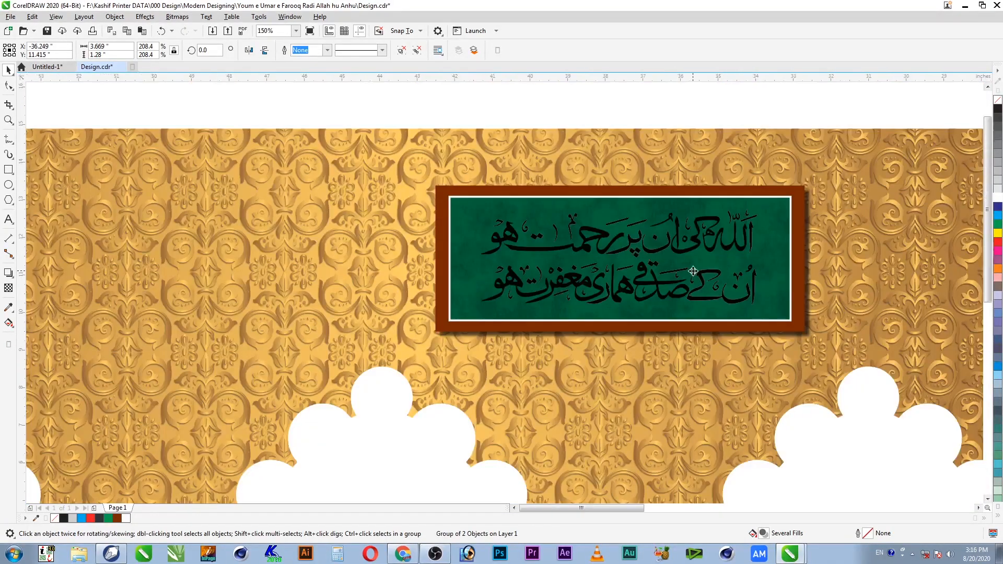
{"action": "scroll", "coordinate": [694, 271], "scroll_direction": "down", "scroll_amount": 1}
{"action": "scroll", "coordinate": [686, 276], "scroll_direction": "down", "scroll_amount": 1}
{"action": "key", "text": "F2"}
{"action": "left_click_drag", "start_coordinate": [506, 208], "coordinate": [869, 411]}
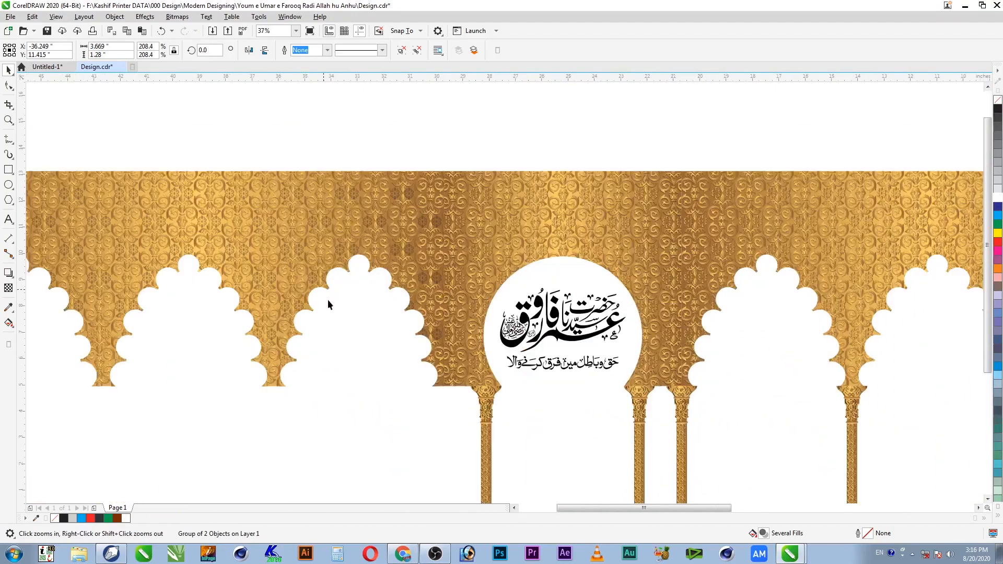
Step: Copy the middle banner's gold gradient fill onto the left panel's calligraphy
{"action": "key", "text": "alt+e"}
{"action": "key", "text": "m"}
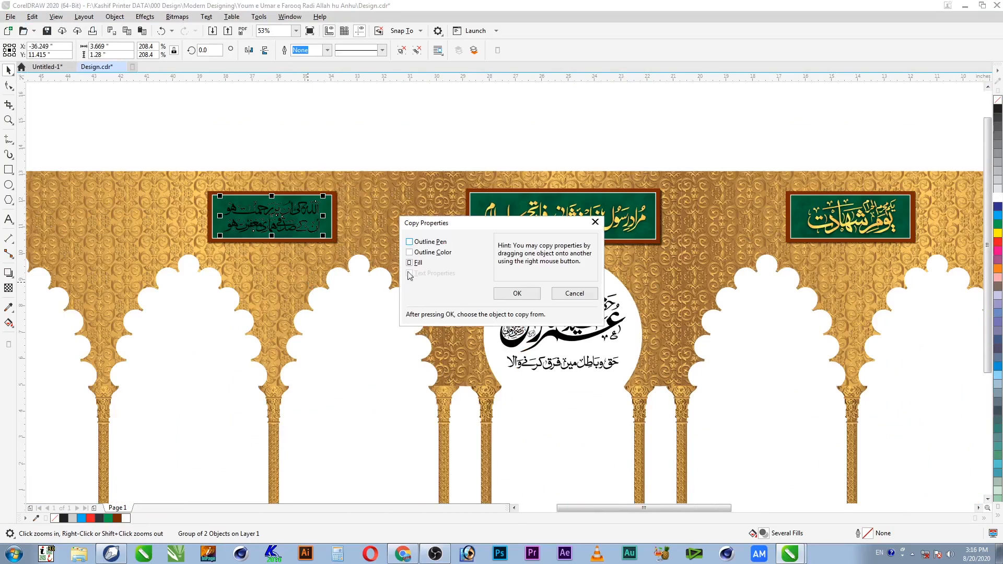
{"action": "left_click", "coordinate": [517, 294]}
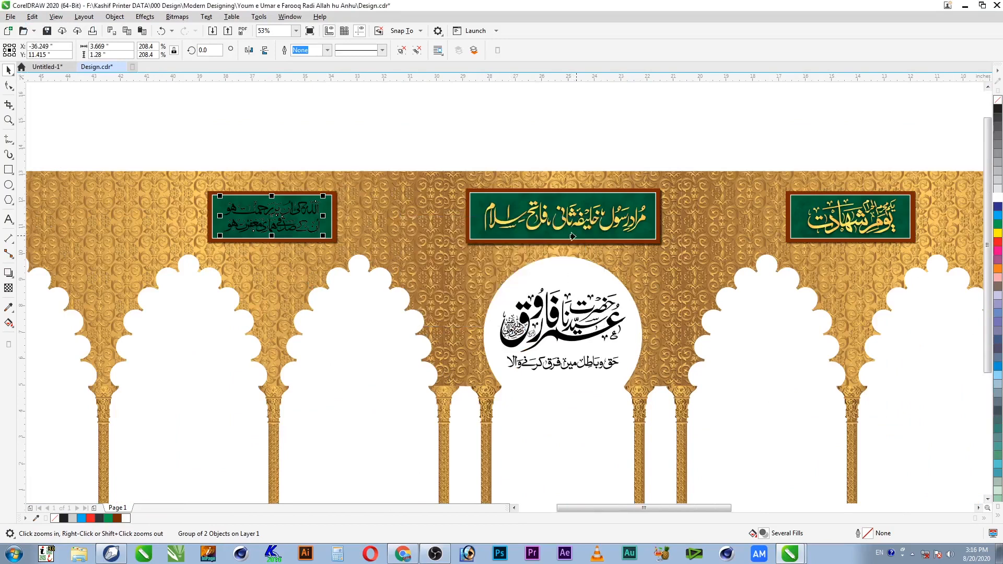
{"action": "left_click", "coordinate": [602, 227]}
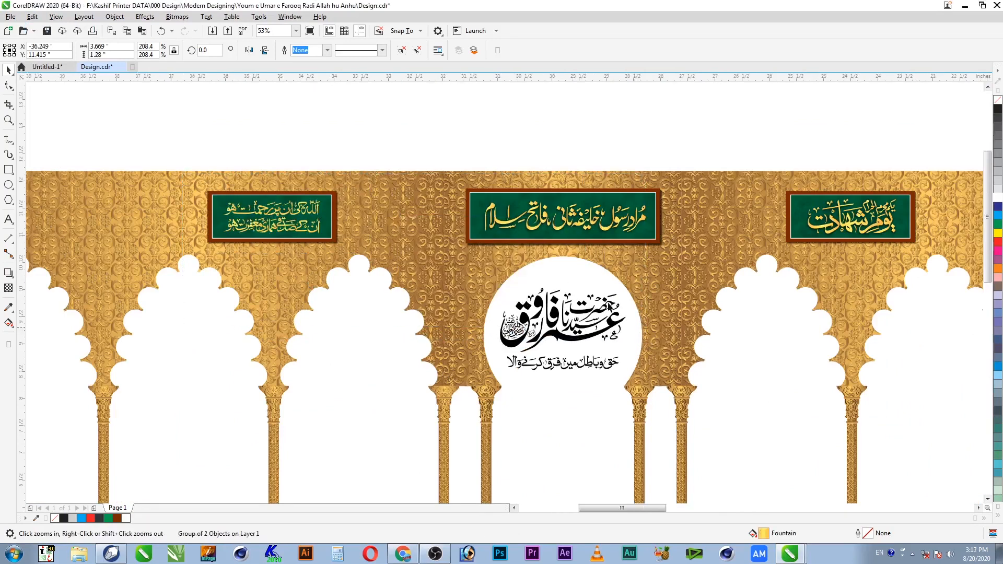
Step: Copy the middle banner's drop shadow onto the left calligraphy
{"action": "left_click_drag", "start_coordinate": [182, 174], "coordinate": [645, 335]}
{"action": "left_click", "coordinate": [9, 273]}
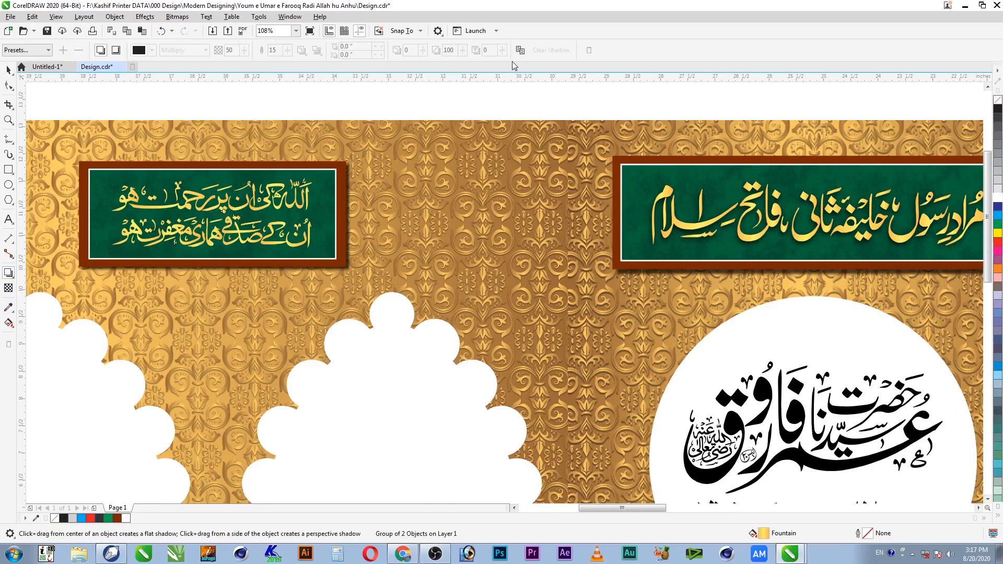
{"action": "left_click", "coordinate": [727, 241]}
{"action": "key", "text": "space"}
{"action": "left_click", "coordinate": [340, 106]}
Step: Inspect the arches up close, fit all objects in view, and save Design.cdr
{"action": "scroll", "coordinate": [373, 229], "scroll_direction": "down", "scroll_amount": 1}
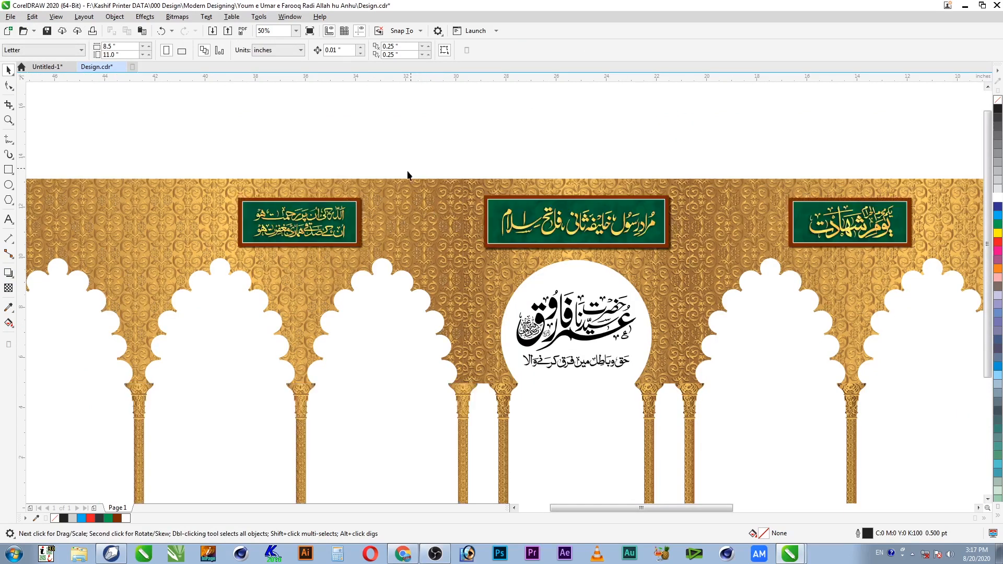
{"action": "key", "text": "z"}
{"action": "left_click_drag", "start_coordinate": [213, 164], "coordinate": [798, 421]}
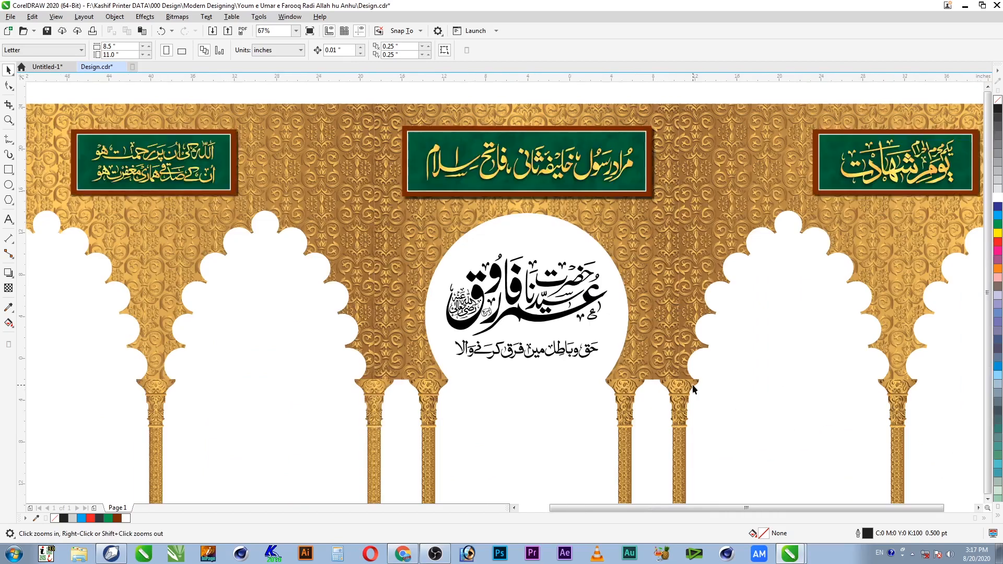
{"action": "key", "text": "F4"}
{"action": "left_click_drag", "start_coordinate": [495, 210], "coordinate": [107, 397]}
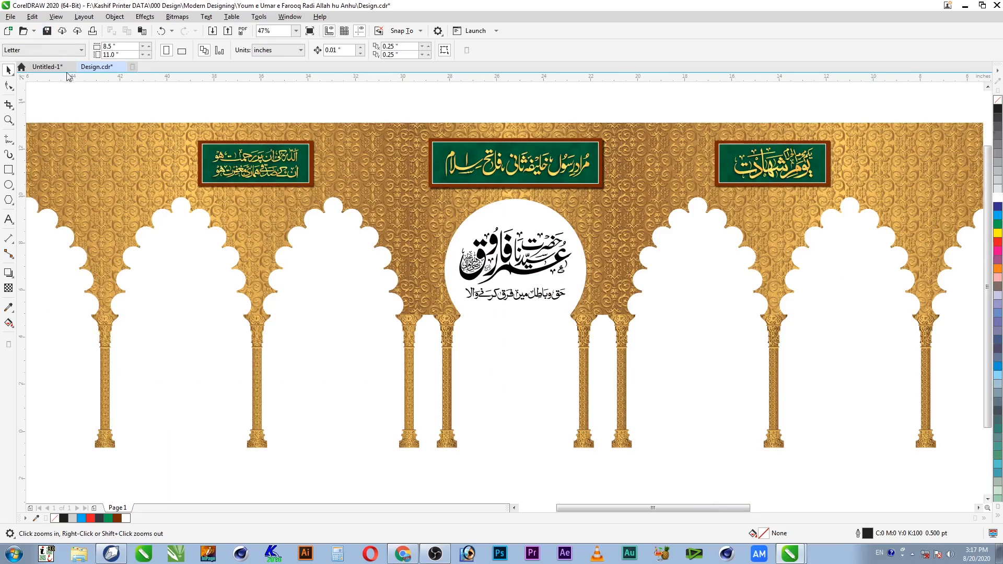
{"action": "key", "text": "ctrl+s"}
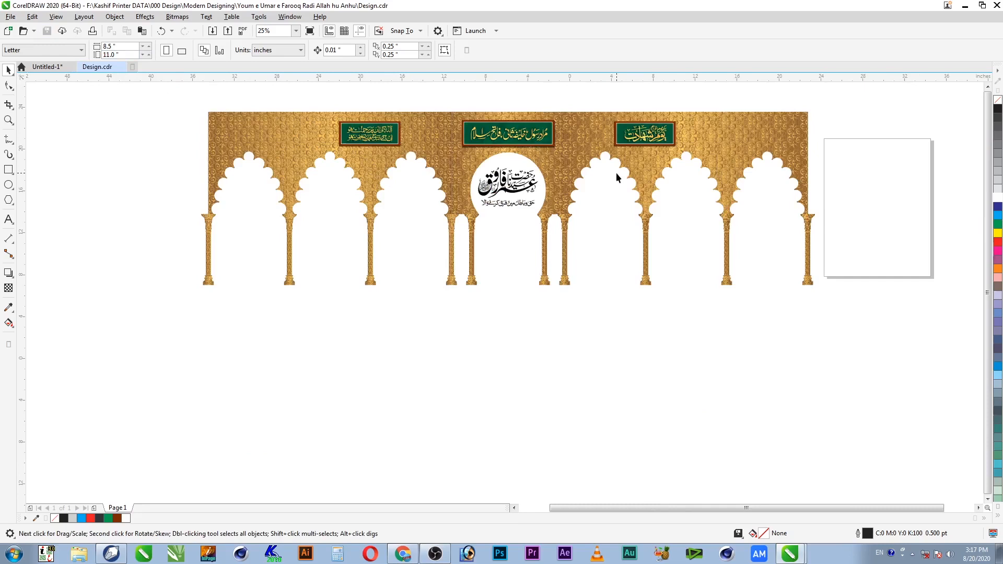
Step: Move the diamond emblem onto the white page, shrink it to about 2.15 inches, group and save
{"action": "key", "text": "F4"}
{"action": "left_click_drag", "start_coordinate": [871, 274], "coordinate": [941, 368]}
{"action": "left_click_drag", "start_coordinate": [884, 327], "coordinate": [565, 284]}
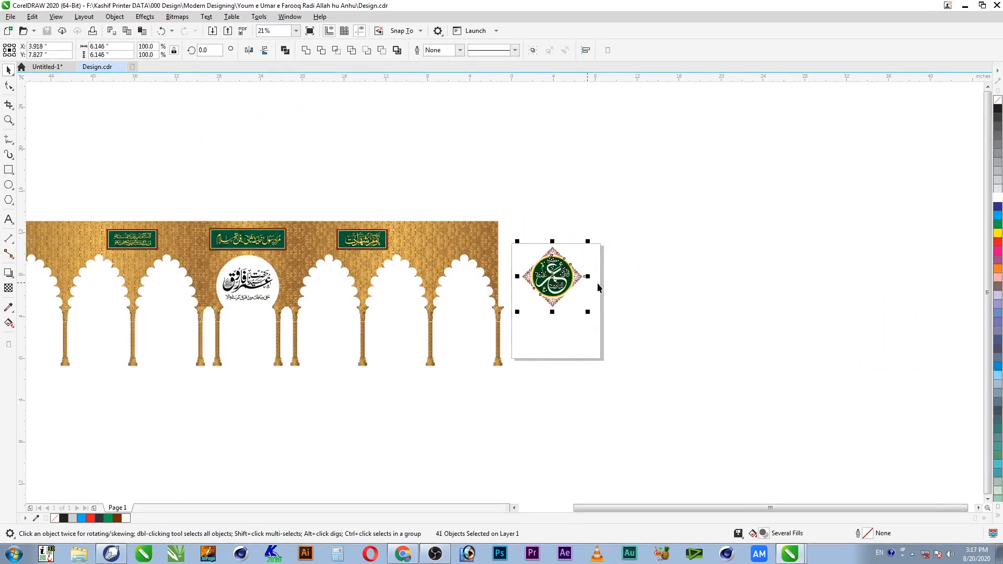
{"action": "key", "text": "z"}
{"action": "left_click_drag", "start_coordinate": [663, 209], "coordinate": [188, 325]}
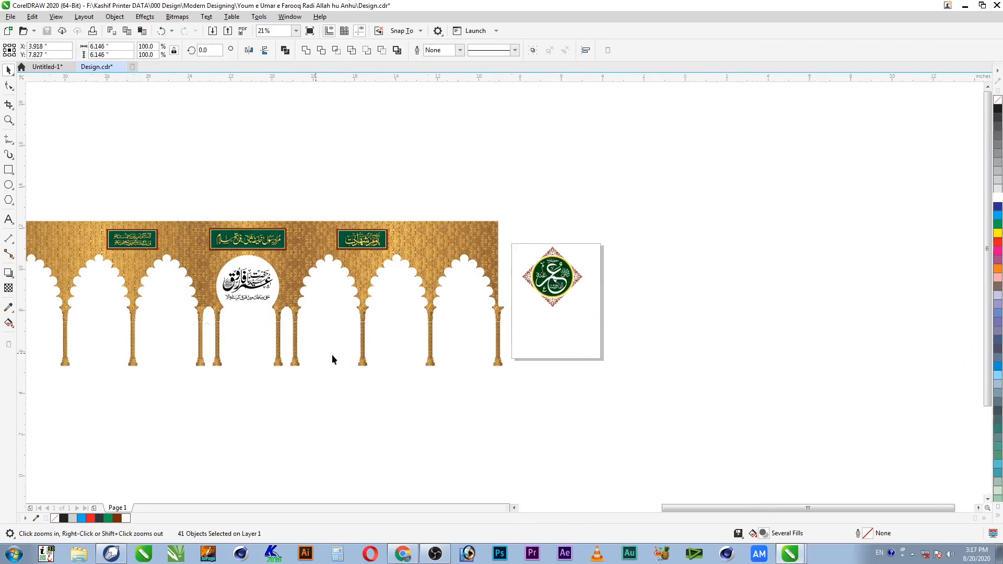
{"action": "left_click", "coordinate": [395, 350]}
{"action": "left_click_drag", "start_coordinate": [833, 381], "coordinate": [752, 306]}
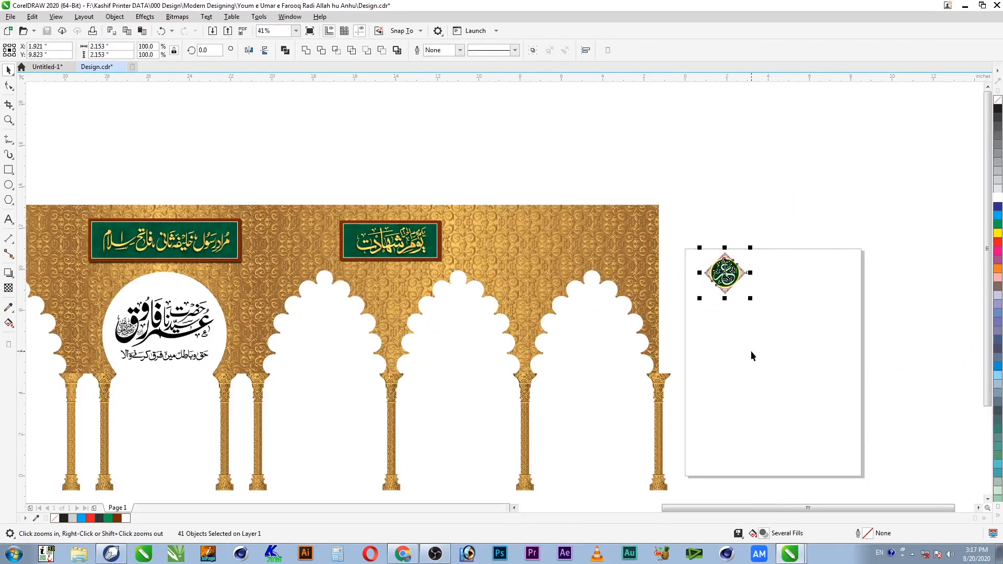
{"action": "left_click_drag", "start_coordinate": [768, 244], "coordinate": [694, 303]}
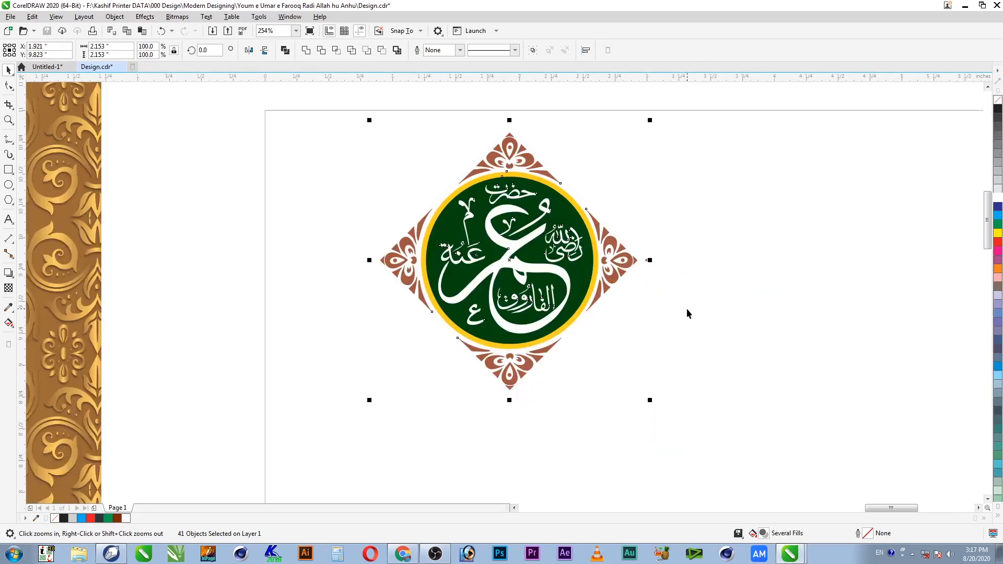
{"action": "key", "text": "ctrl+g"}
{"action": "key", "text": "F4"}
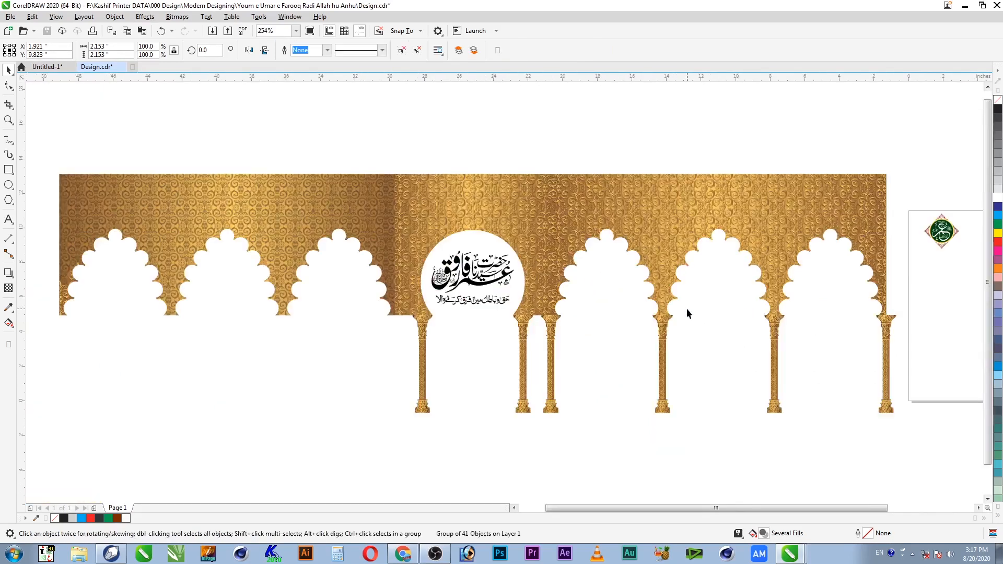
{"action": "key", "text": "ctrl+s"}
Step: Copy the damask pattern's gold fill onto the emblem's top brown ornament
{"action": "key", "text": "z"}
{"action": "left_click_drag", "start_coordinate": [913, 195], "coordinate": [963, 273]}
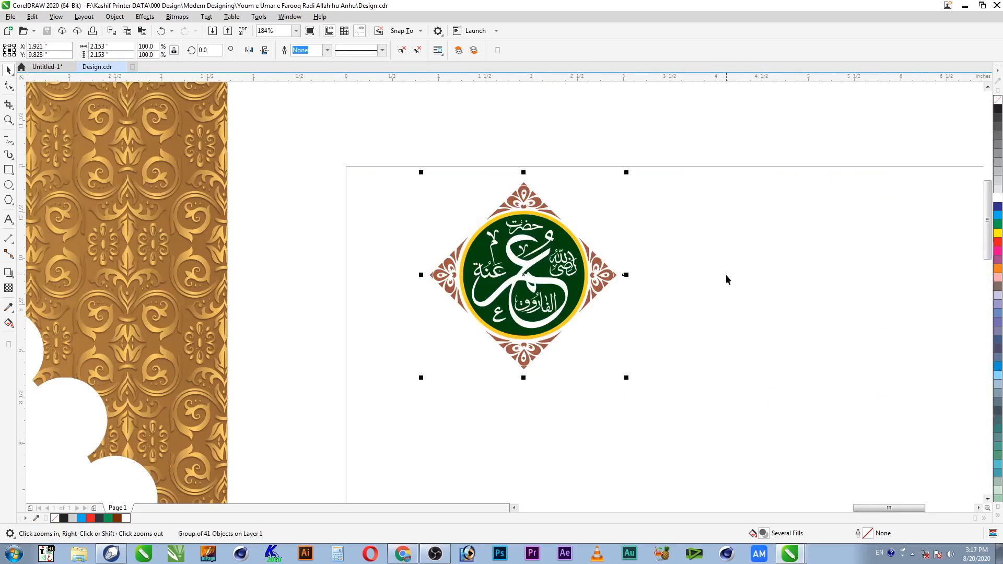
{"action": "left_click", "coordinate": [552, 204], "text": "ctrl"}
{"action": "left_click", "coordinate": [534, 202], "text": "ctrl"}
{"action": "key", "text": "alt+e"}
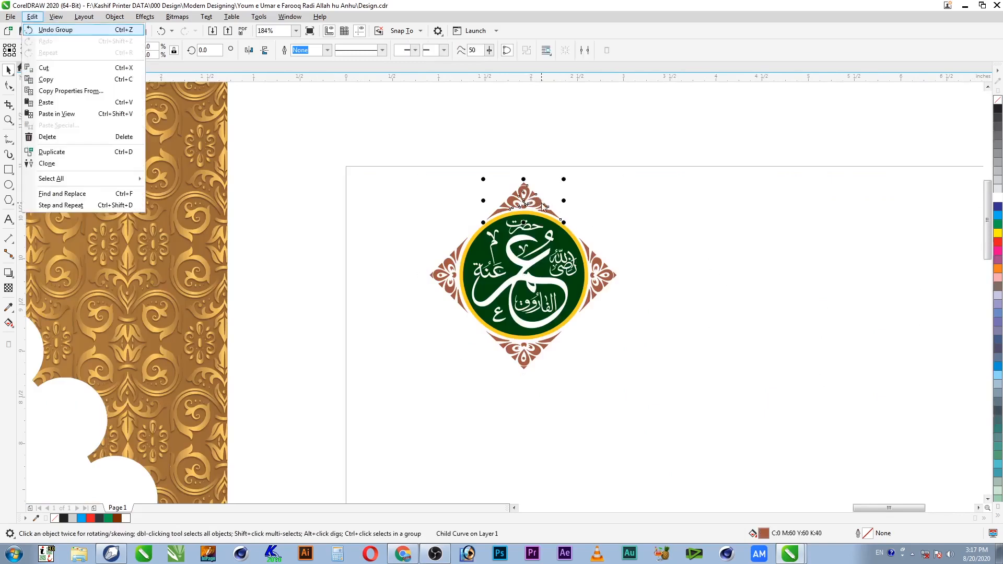
{"action": "key", "text": "m"}
{"action": "left_click", "coordinate": [421, 262]}
{"action": "left_click", "coordinate": [517, 293]}
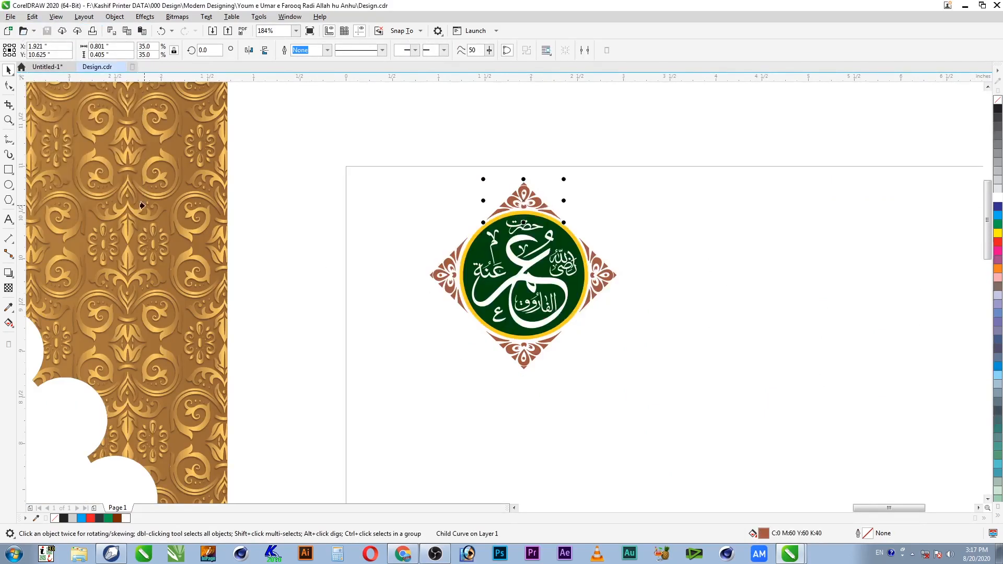
{"action": "left_click", "coordinate": [139, 206]}
Step: Apply the same gold fill to the right, left and bottom ornaments and the yellow ring
{"action": "left_click", "coordinate": [613, 276], "text": "ctrl"}
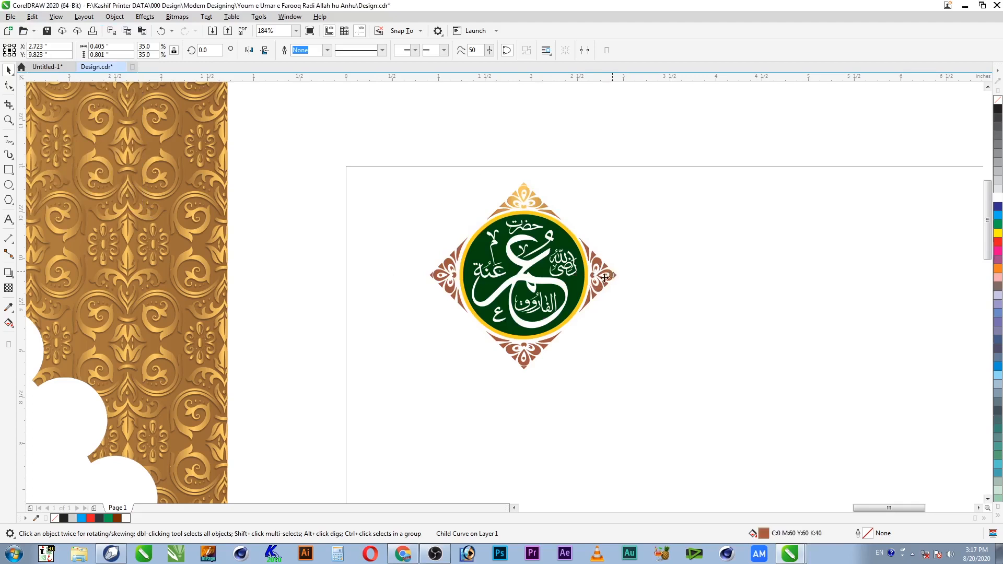
{"action": "key", "text": "ctrl+r"}
{"action": "left_click", "coordinate": [452, 268], "text": "ctrl"}
{"action": "key", "text": "ctrl+r"}
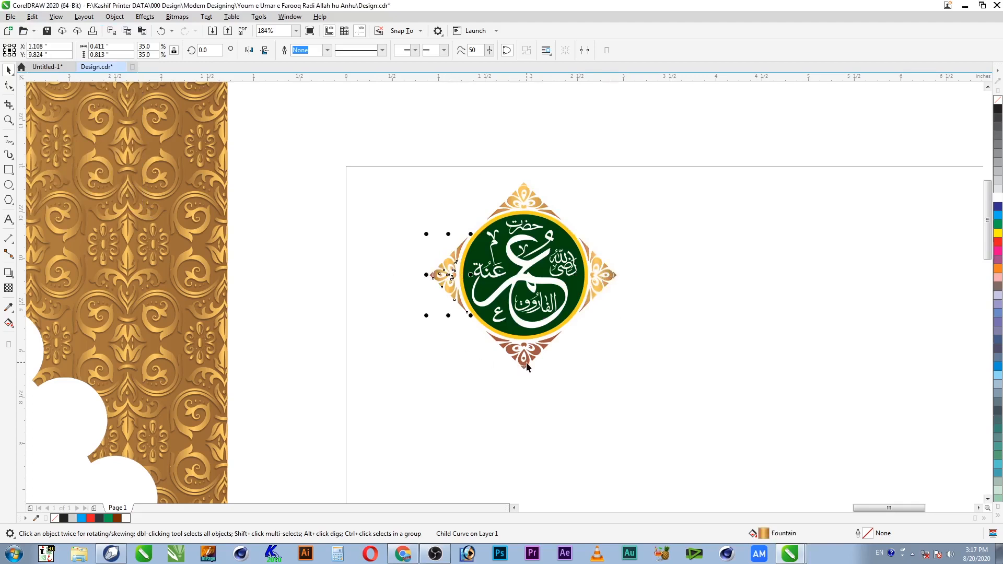
{"action": "left_click", "coordinate": [524, 360], "text": "ctrl"}
{"action": "key", "text": "ctrl+r"}
{"action": "left_click", "coordinate": [639, 331]}
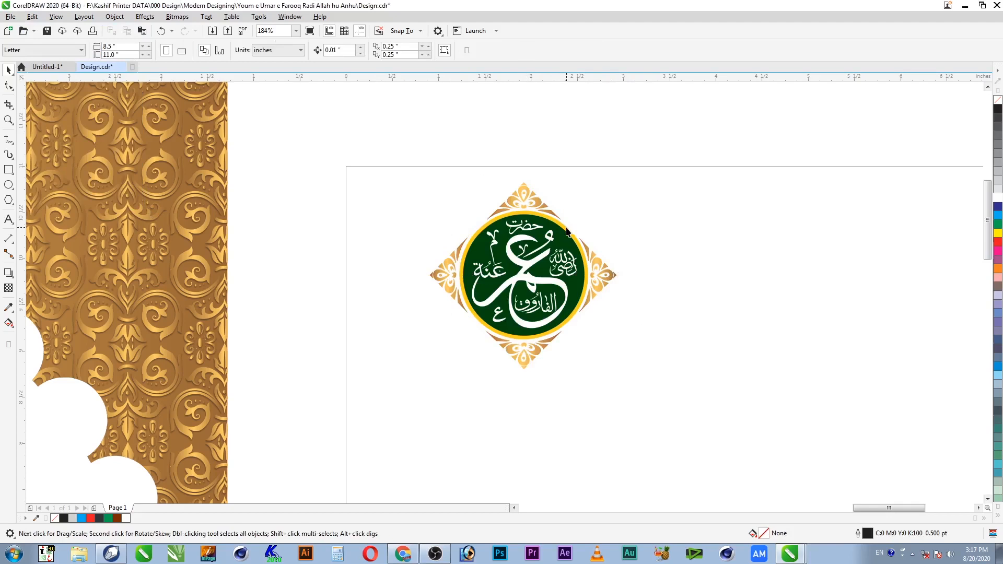
{"action": "left_click", "coordinate": [567, 229], "text": "ctrl"}
{"action": "key", "text": "ctrl+r"}
Step: Drag the whole emblem group into the gold arch frame
{"action": "left_click", "coordinate": [651, 143]}
{"action": "left_click_drag", "start_coordinate": [650, 142], "coordinate": [356, 407]}
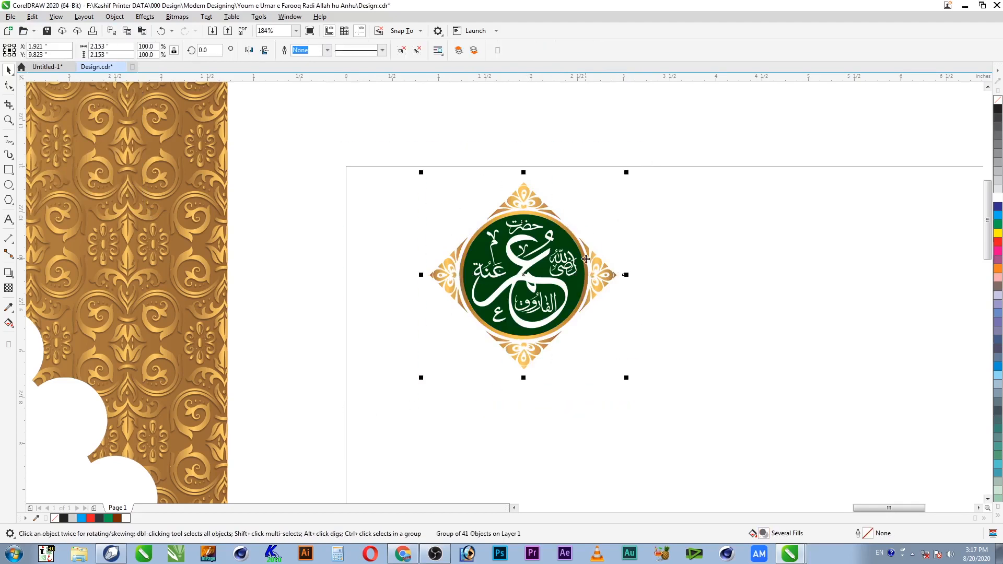
{"action": "scroll", "coordinate": [586, 261], "scroll_direction": "down", "scroll_amount": 2}
{"action": "scroll", "coordinate": [569, 278], "scroll_direction": "down", "scroll_amount": 1}
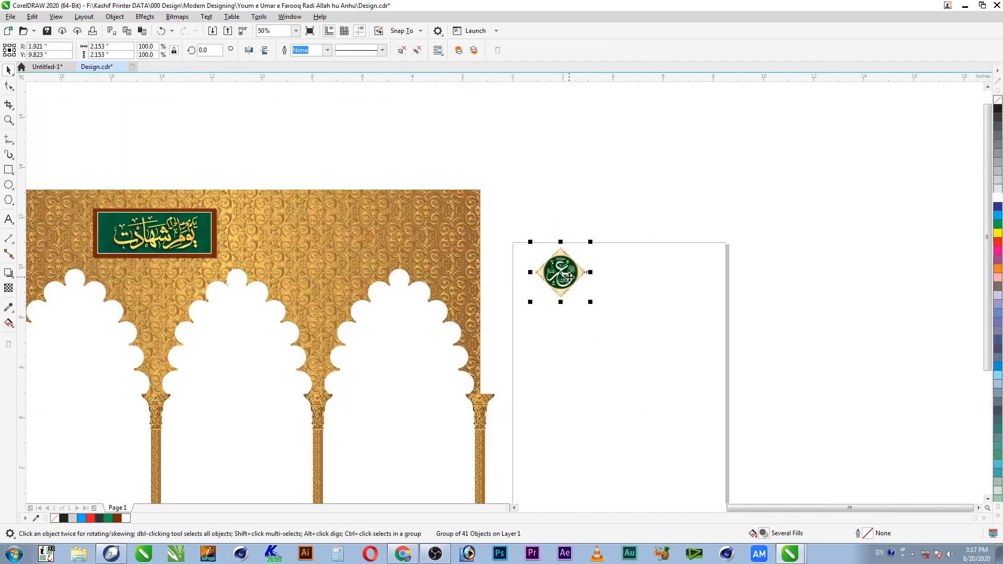
{"action": "left_click_drag", "start_coordinate": [569, 277], "coordinate": [174, 302]}
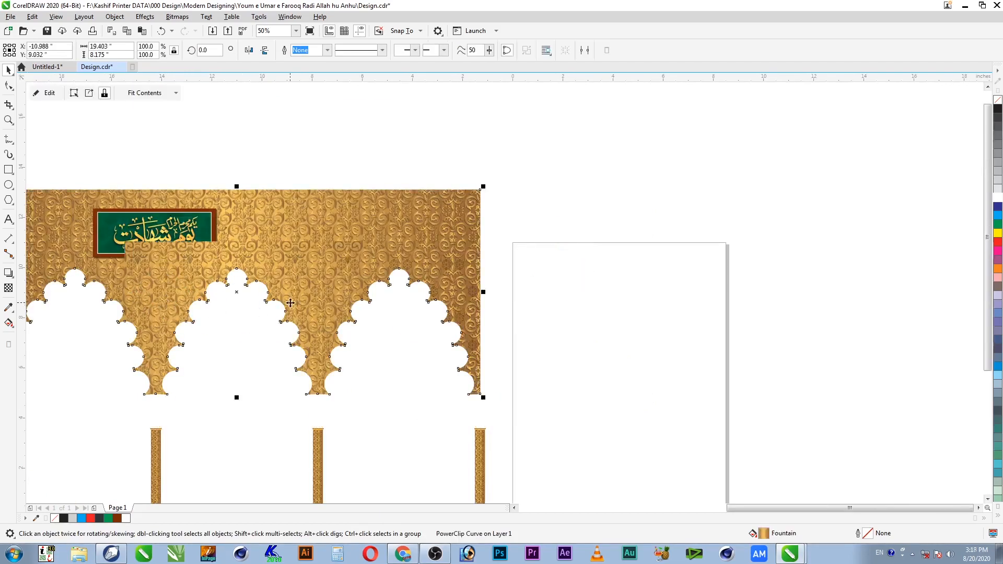
Step: Bring the emblem group in front of the gold arch pattern
{"action": "left_click_drag", "start_coordinate": [545, 250], "coordinate": [83, 340]}
{"action": "key", "text": "shift+Page_Up"}
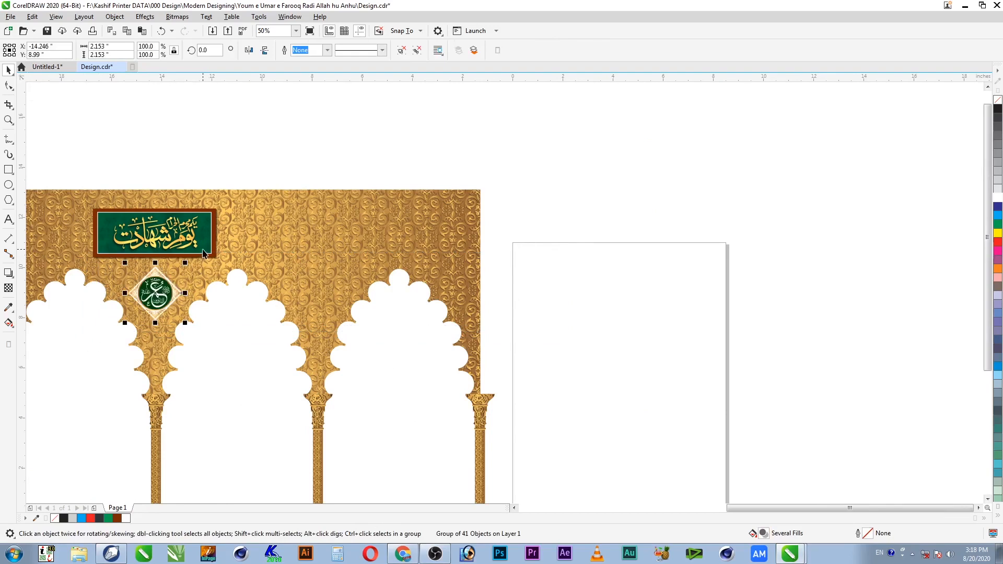
{"action": "left_click_drag", "start_coordinate": [216, 254], "coordinate": [135, 328]}
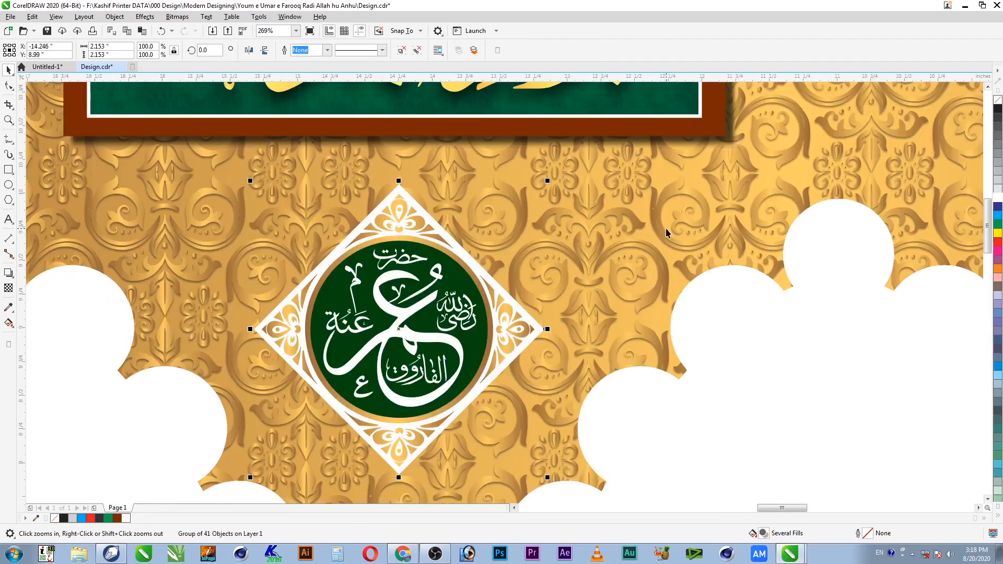
Step: Make the emblem's white diamond outline black and select the emblem with the green banner
{"action": "left_click", "coordinate": [453, 240], "text": "ctrl"}
{"action": "left_click", "coordinate": [998, 111]}
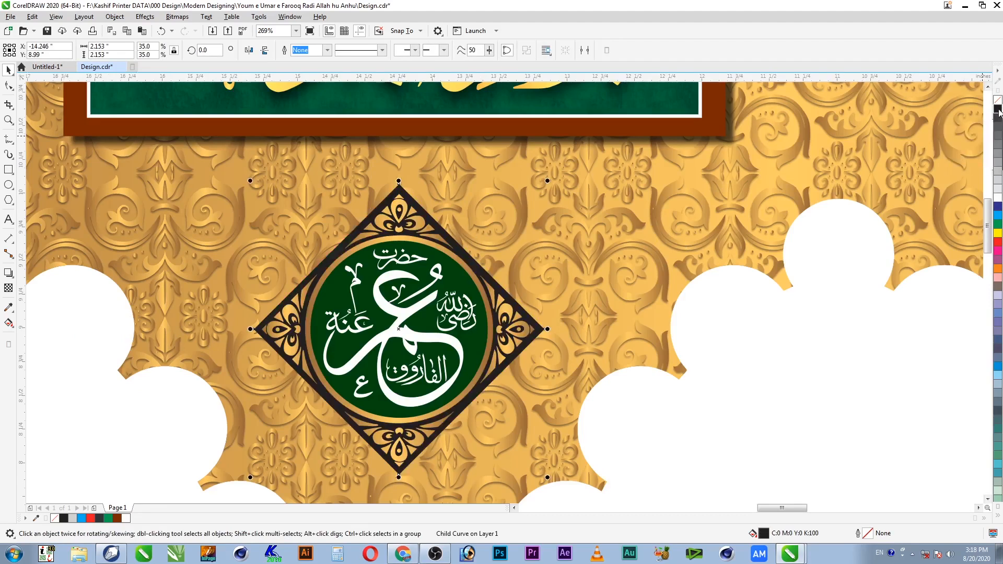
{"action": "left_click", "coordinate": [425, 291]}
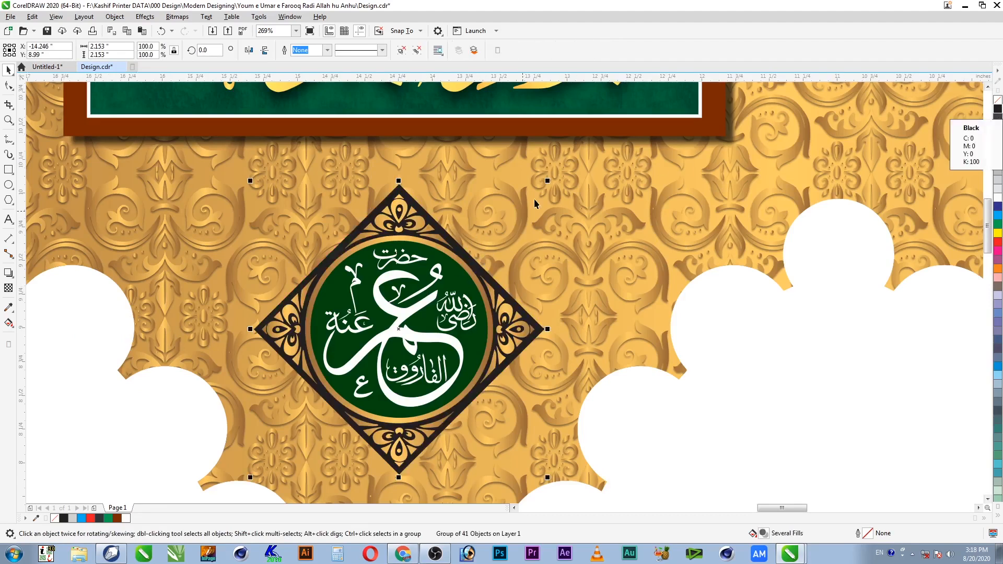
{"action": "left_click", "coordinate": [622, 131], "text": "shift"}
Step: Centre the emblem beneath the green banner
{"action": "key", "text": "c"}
{"action": "scroll", "coordinate": [622, 130], "scroll_direction": "down", "scroll_amount": 3}
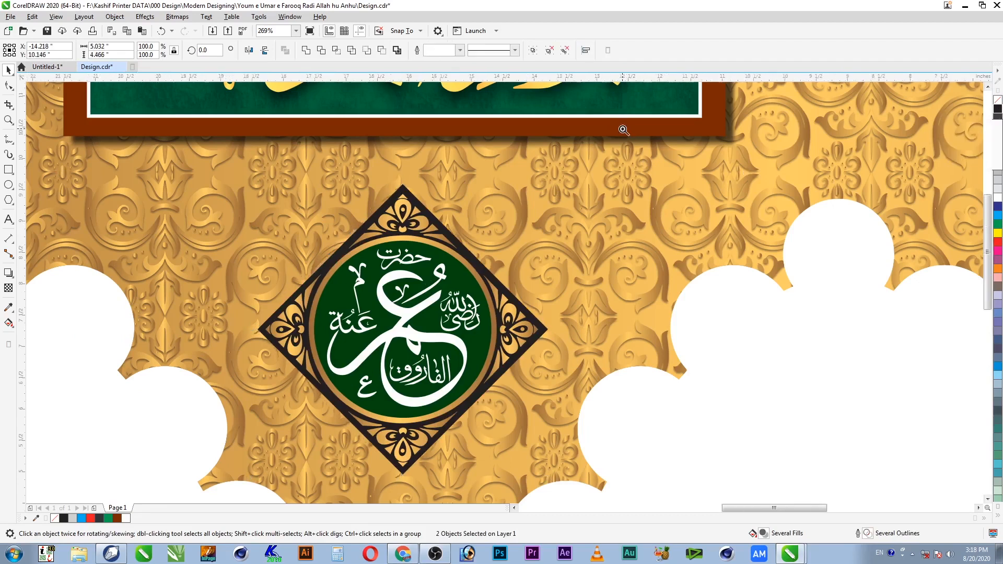
{"action": "scroll", "coordinate": [512, 241], "scroll_direction": "down", "scroll_amount": 2}
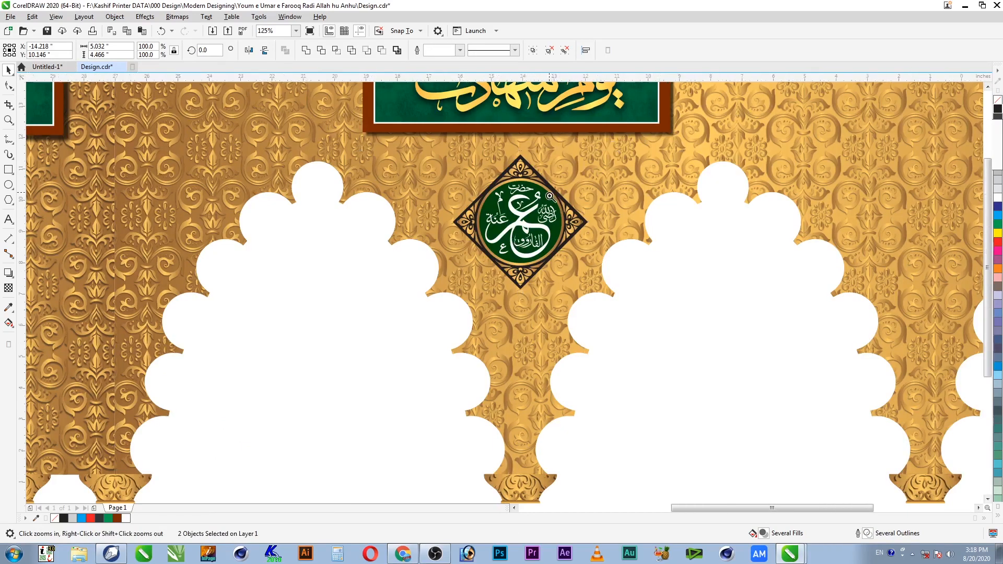
{"action": "scroll", "coordinate": [629, 131], "scroll_direction": "down", "scroll_amount": 1}
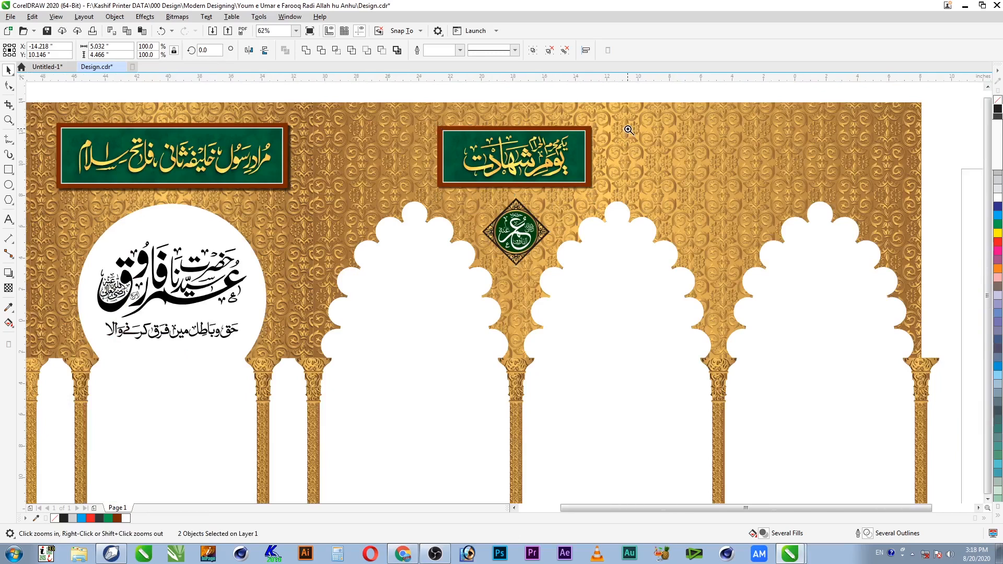
{"action": "left_click_drag", "start_coordinate": [642, 100], "coordinate": [159, 251]}
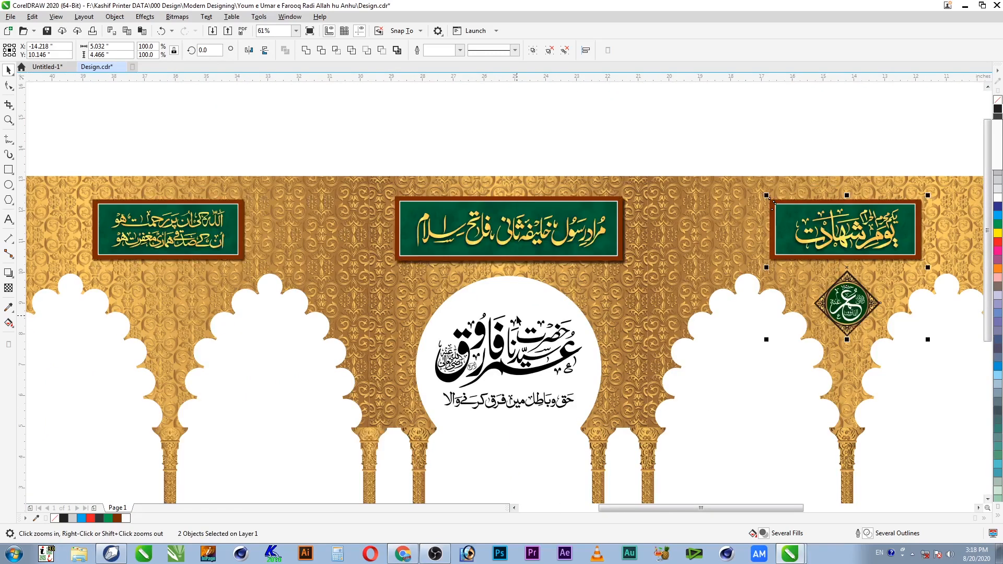
Step: Place a copy of the emblem centred under the left banner and save the design
{"action": "key", "text": "space"}
{"action": "left_click", "coordinate": [857, 312]}
{"action": "left_click_drag", "start_coordinate": [857, 313], "coordinate": [668, 312]}
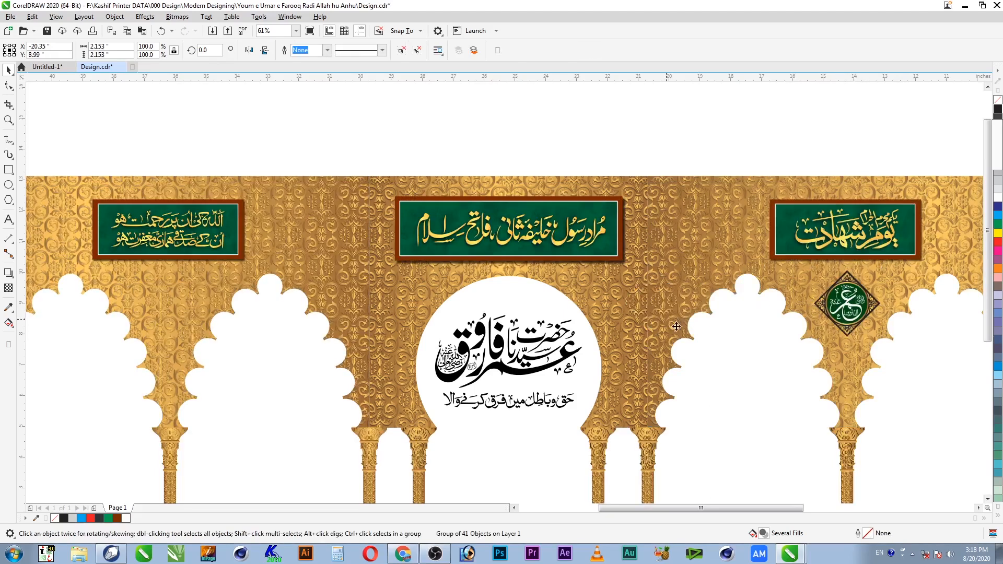
{"action": "left_click", "coordinate": [178, 258], "text": "shift"}
{"action": "key", "text": "c"}
{"action": "left_click", "coordinate": [251, 153]}
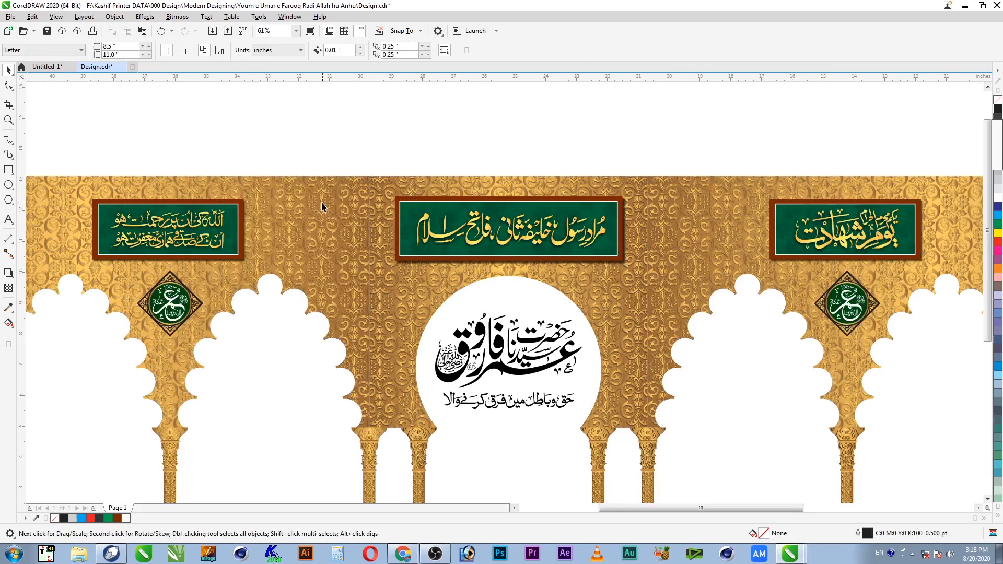
{"action": "key", "text": "ctrl+s"}
{"action": "left_click", "coordinate": [329, 224]}
{"action": "left_click", "coordinate": [337, 135]}
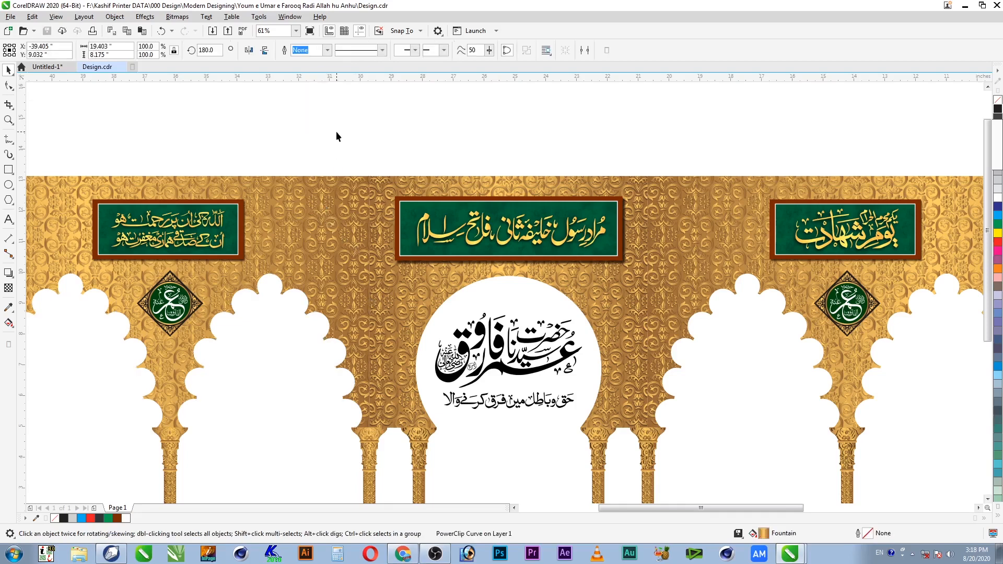
{"action": "scroll", "coordinate": [336, 136], "scroll_direction": "down", "scroll_amount": 2}
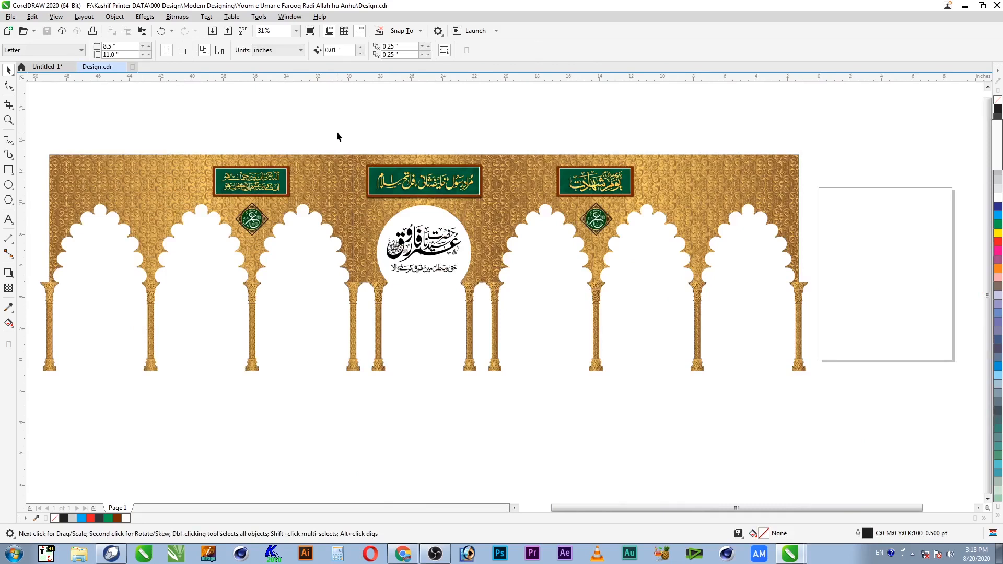
Step: With snapping to objects on, draw a rectangle from the column base to the central arch top
{"action": "key", "text": "z"}
{"action": "left_click_drag", "start_coordinate": [192, 144], "coordinate": [592, 423]}
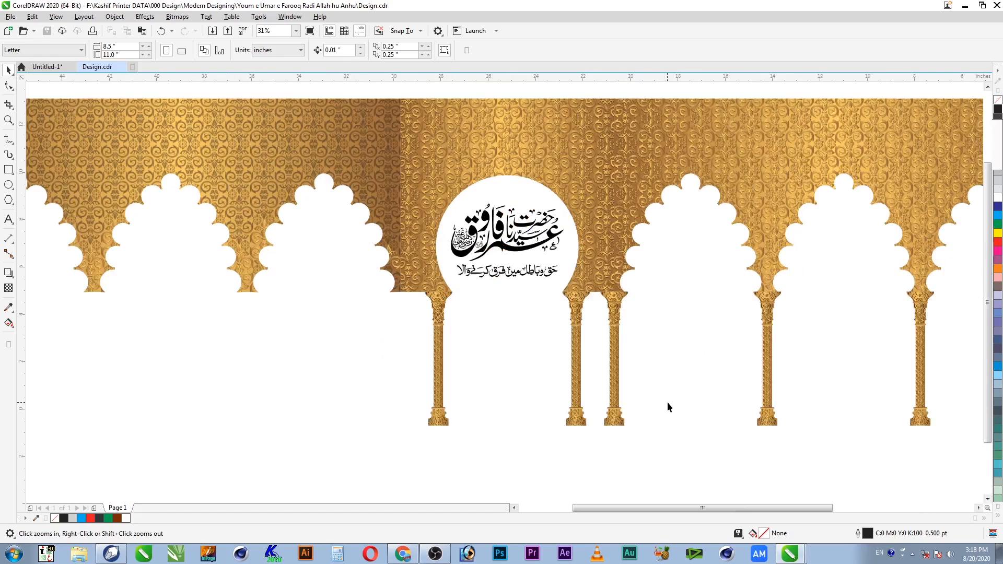
{"action": "left_click_drag", "start_coordinate": [399, 140], "coordinate": [623, 446]}
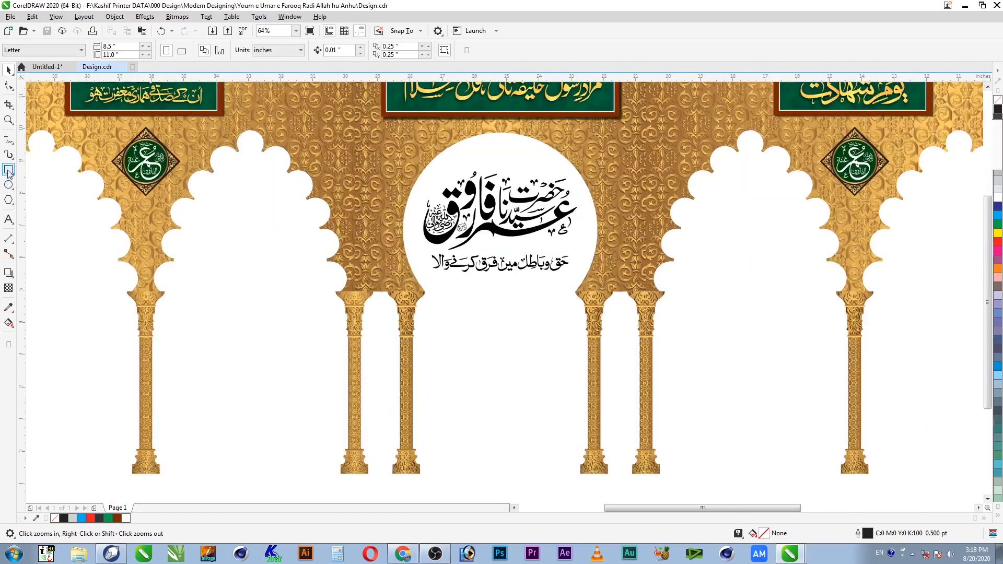
{"action": "left_click", "coordinate": [8, 169]}
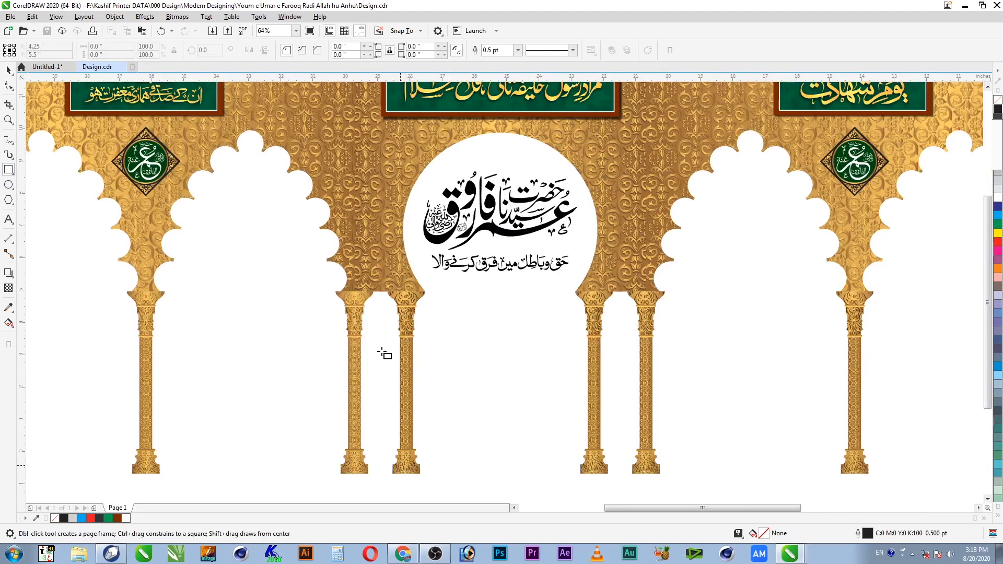
{"action": "left_click", "coordinate": [410, 33]}
{"action": "left_click", "coordinate": [397, 89]}
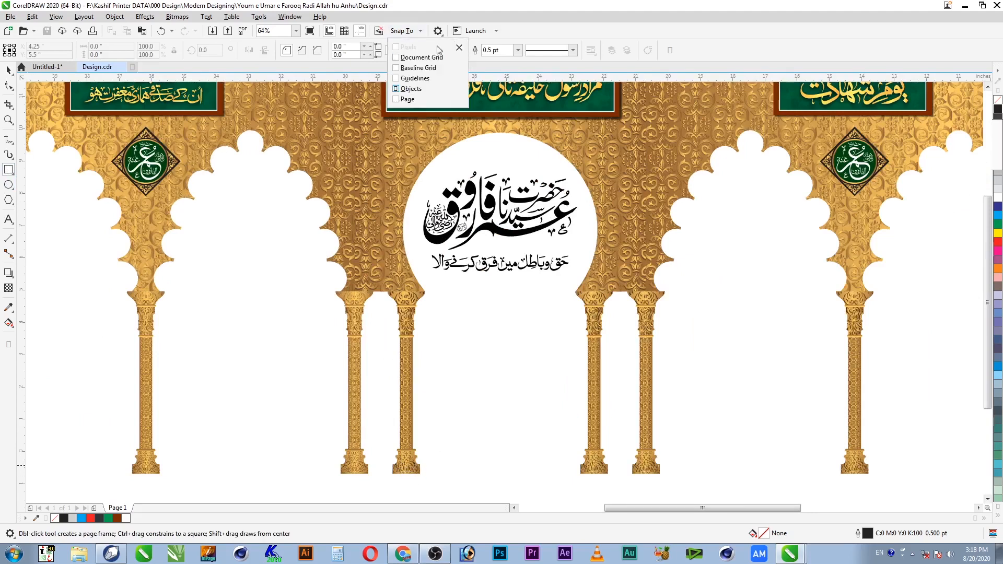
{"action": "left_click_drag", "start_coordinate": [407, 474], "coordinate": [601, 125]}
Step: Widen the central rectangle to 6.097 inches so it meets the column capital
{"action": "key", "text": "space"}
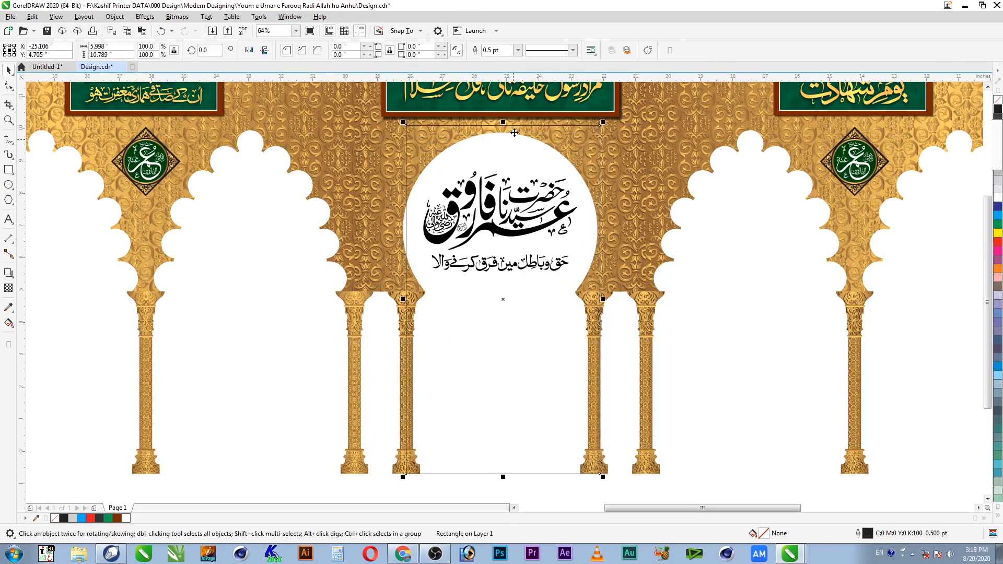
{"action": "left_click", "coordinate": [393, 133], "text": "shift"}
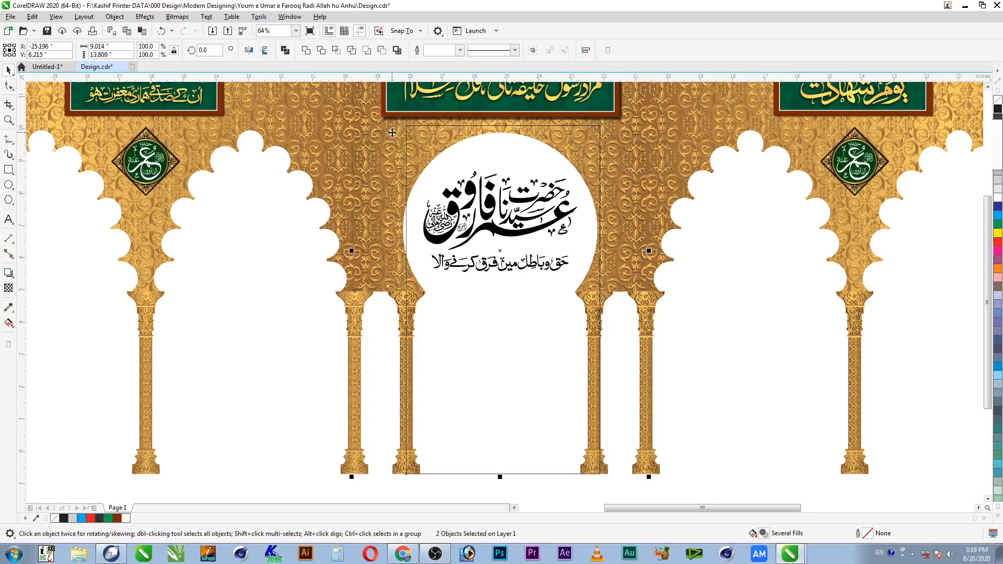
{"action": "left_click", "coordinate": [392, 133], "text": "shift"}
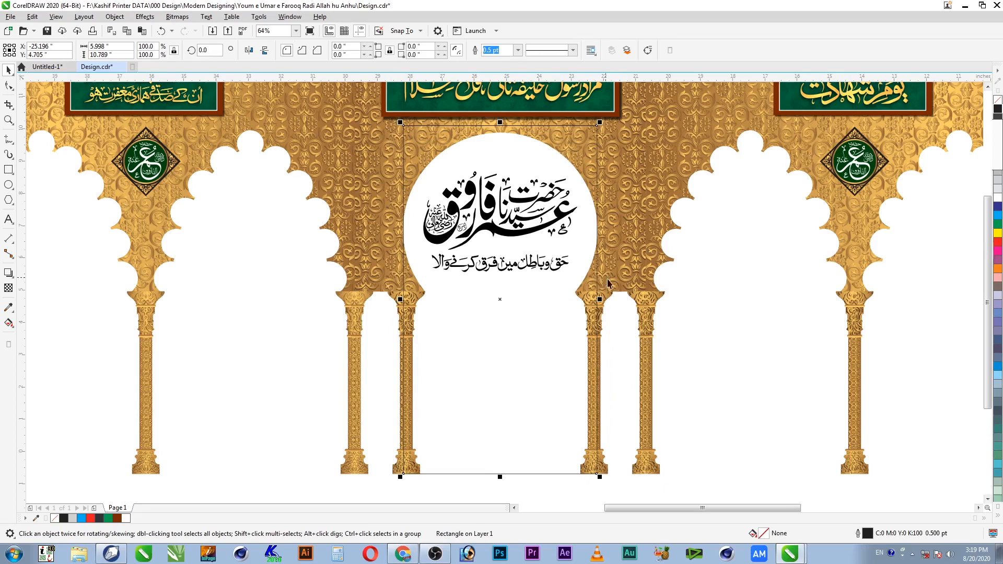
{"action": "left_click_drag", "start_coordinate": [603, 300], "coordinate": [575, 315]}
{"action": "key", "text": "F2"}
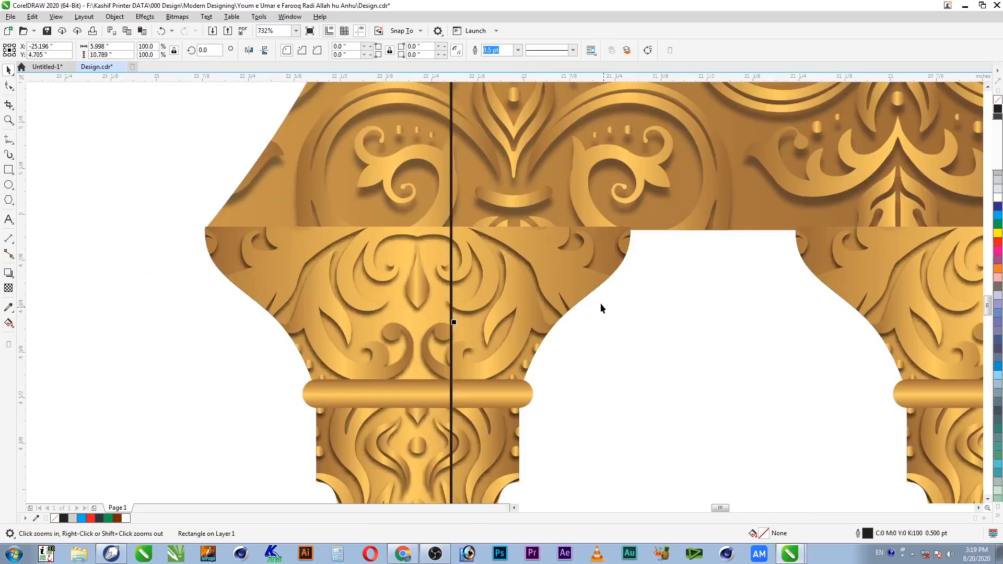
{"action": "left_click_drag", "start_coordinate": [458, 321], "coordinate": [474, 323]}
{"action": "scroll", "coordinate": [514, 349], "scroll_direction": "down", "scroll_amount": 2}
{"action": "scroll", "coordinate": [514, 349], "scroll_direction": "down", "scroll_amount": 1}
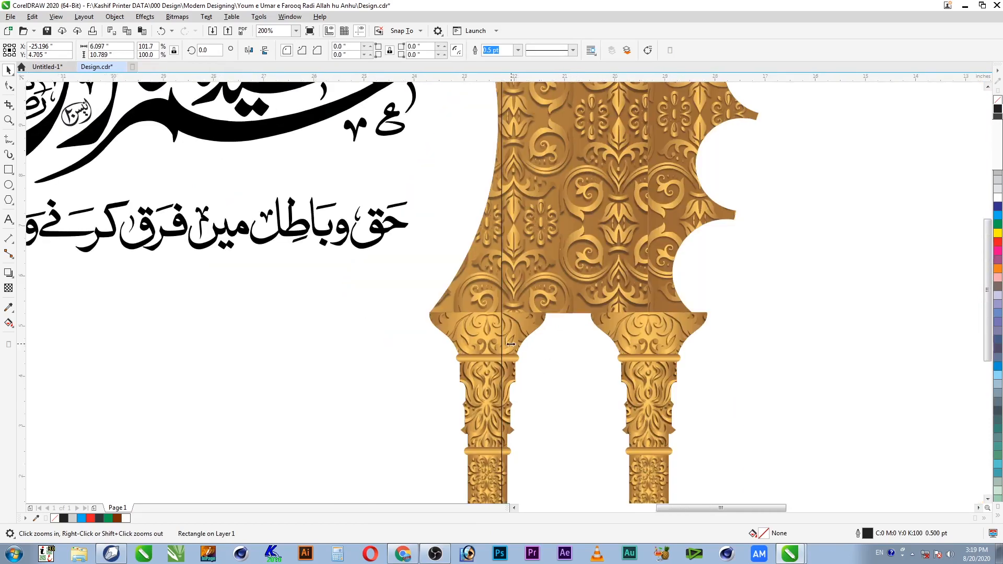
{"action": "scroll", "coordinate": [511, 341], "scroll_direction": "down", "scroll_amount": 1}
{"action": "scroll", "coordinate": [531, 294], "scroll_direction": "down", "scroll_amount": 1}
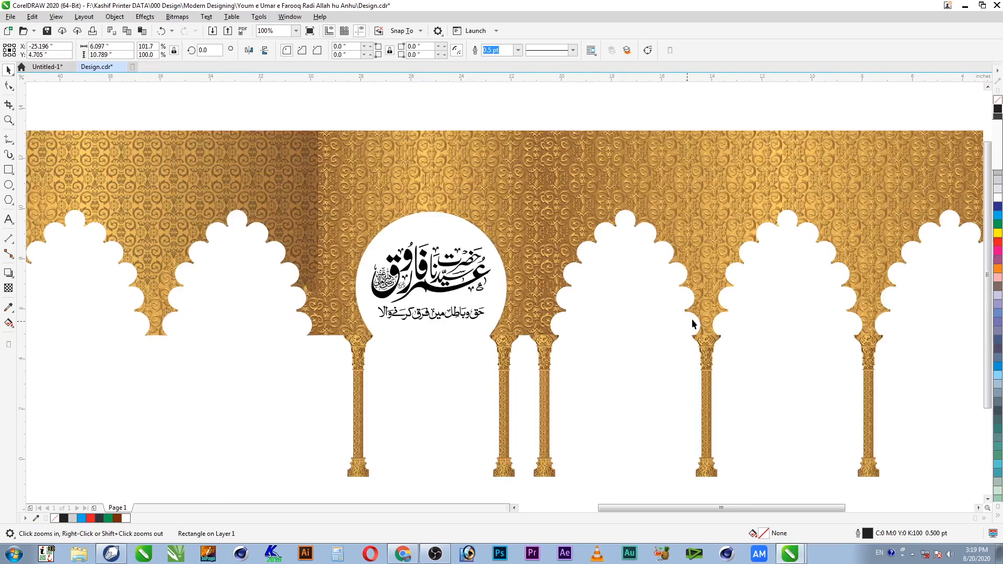
Step: Fill the central rectangle with a red gradient whose start and end stops are dark maroon
{"action": "left_click", "coordinate": [999, 246]}
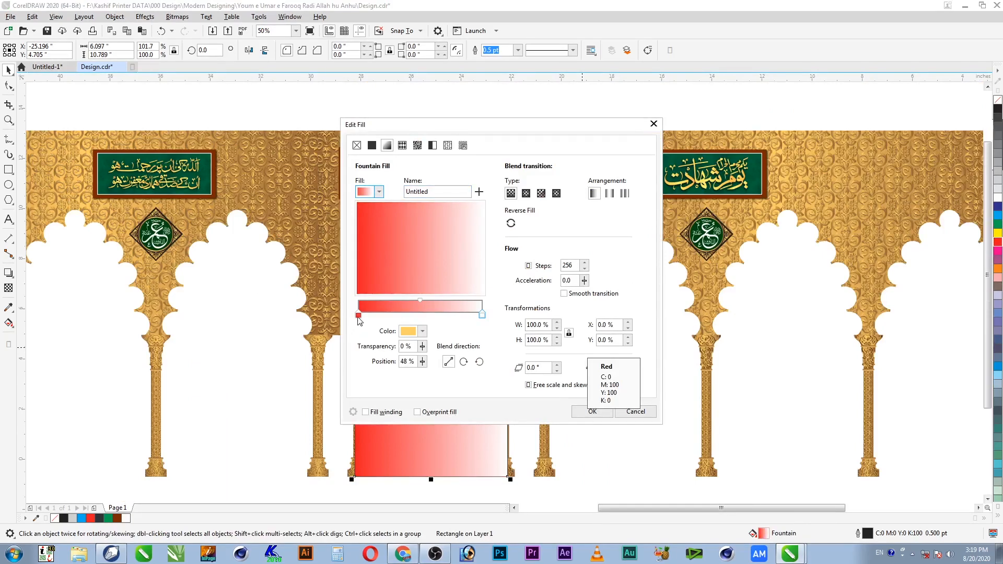
{"action": "left_click", "coordinate": [358, 315]}
{"action": "left_click", "coordinate": [422, 331]}
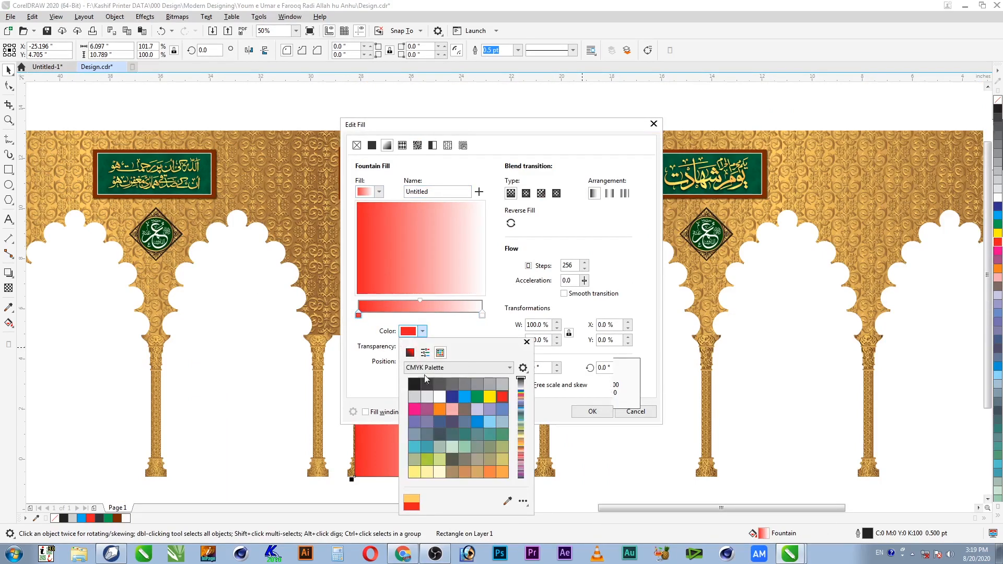
{"action": "left_click", "coordinate": [410, 352]}
{"action": "left_click_drag", "start_coordinate": [467, 424], "coordinate": [494, 421]}
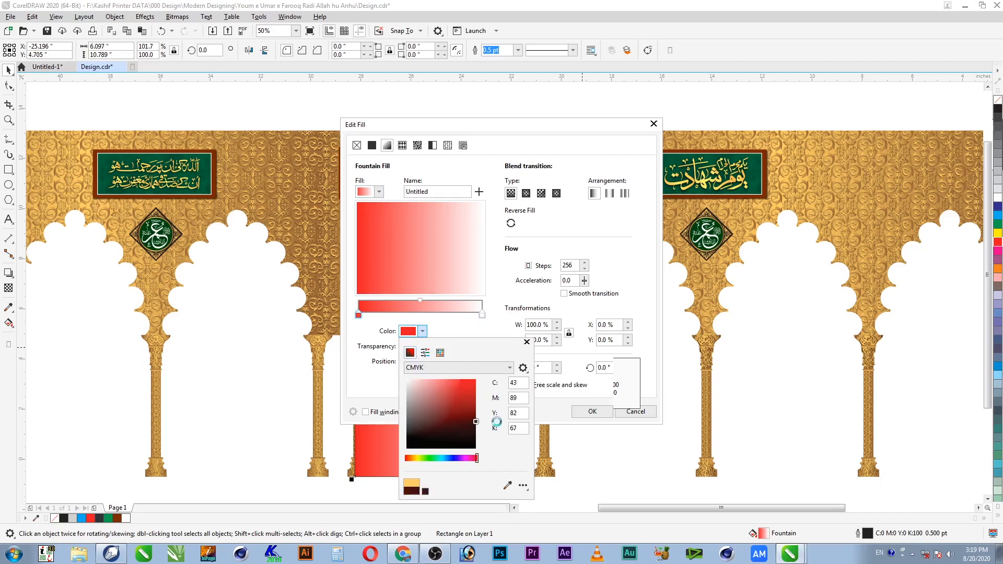
{"action": "left_click", "coordinate": [462, 332]}
{"action": "left_click", "coordinate": [482, 314]}
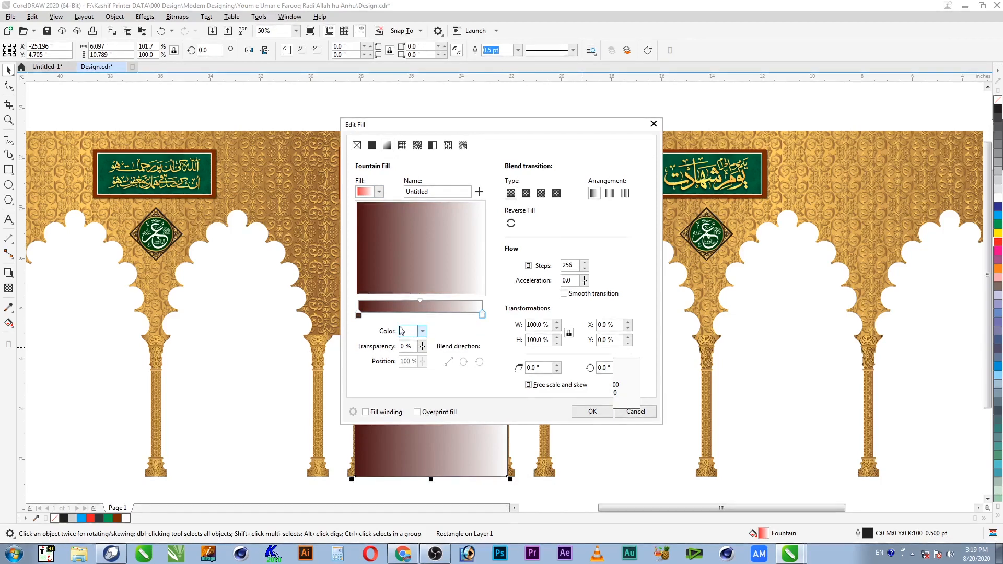
{"action": "left_click", "coordinate": [358, 315]}
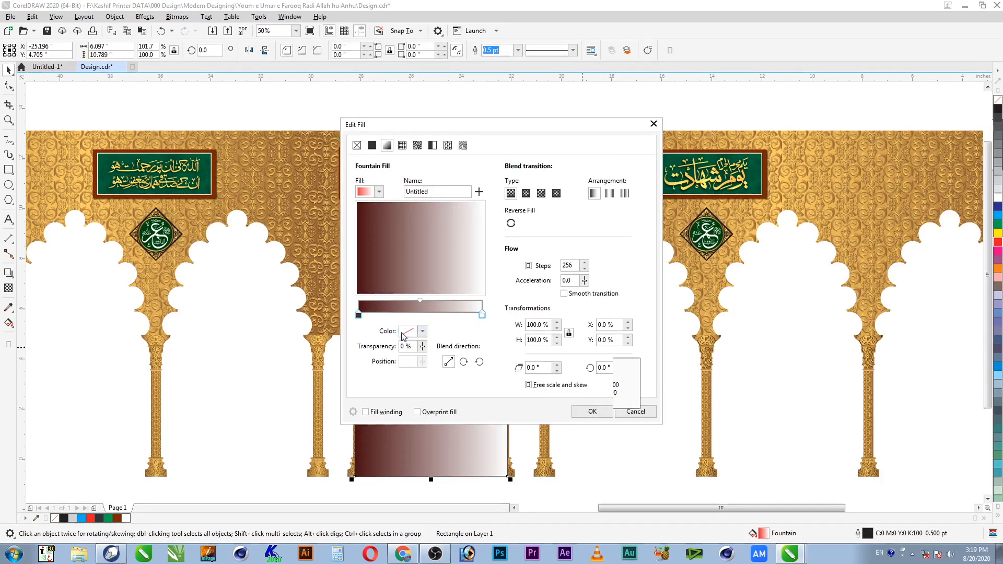
{"action": "left_click", "coordinate": [422, 331]}
{"action": "left_click", "coordinate": [475, 424]}
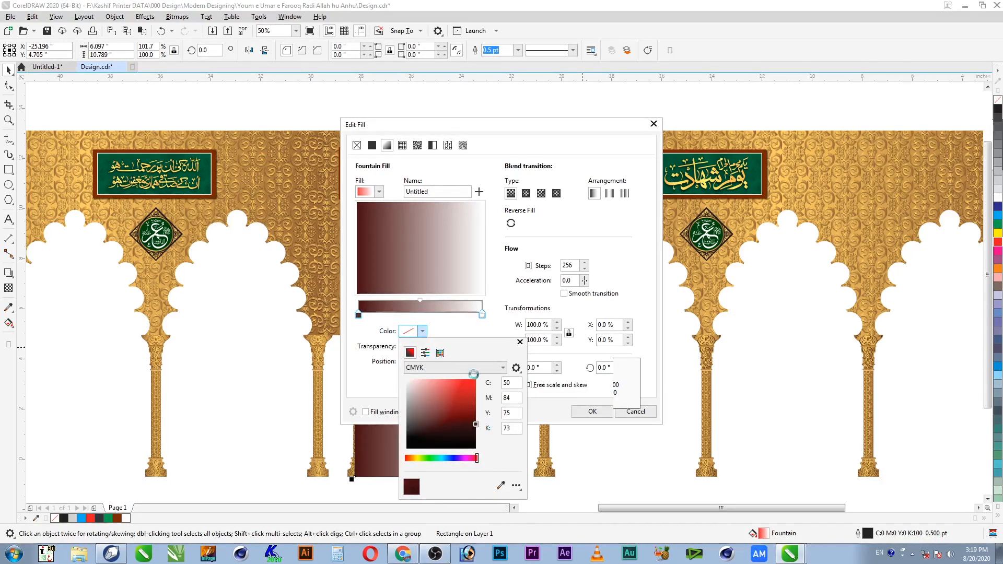
{"action": "left_click", "coordinate": [475, 416]}
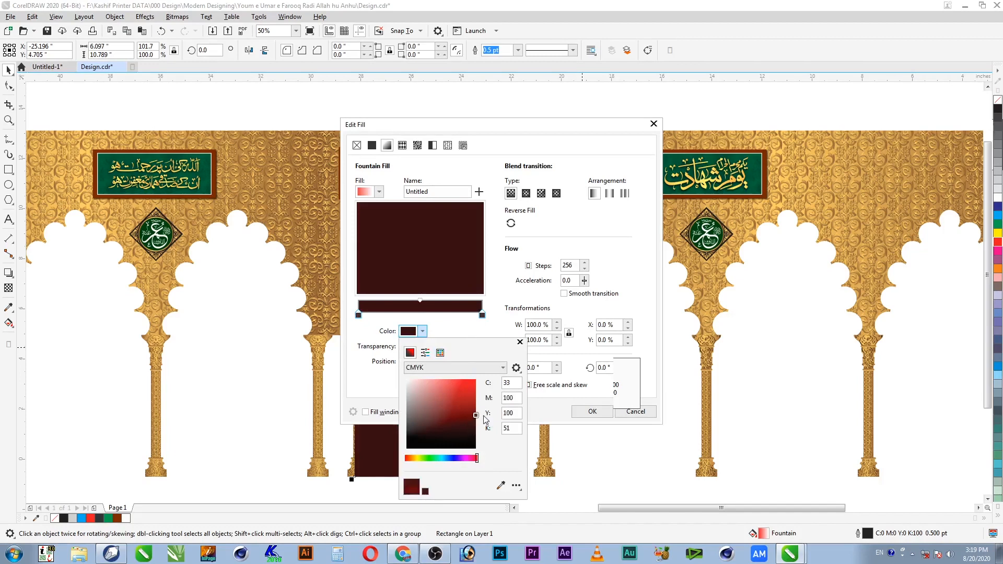
{"action": "left_click", "coordinate": [471, 330]}
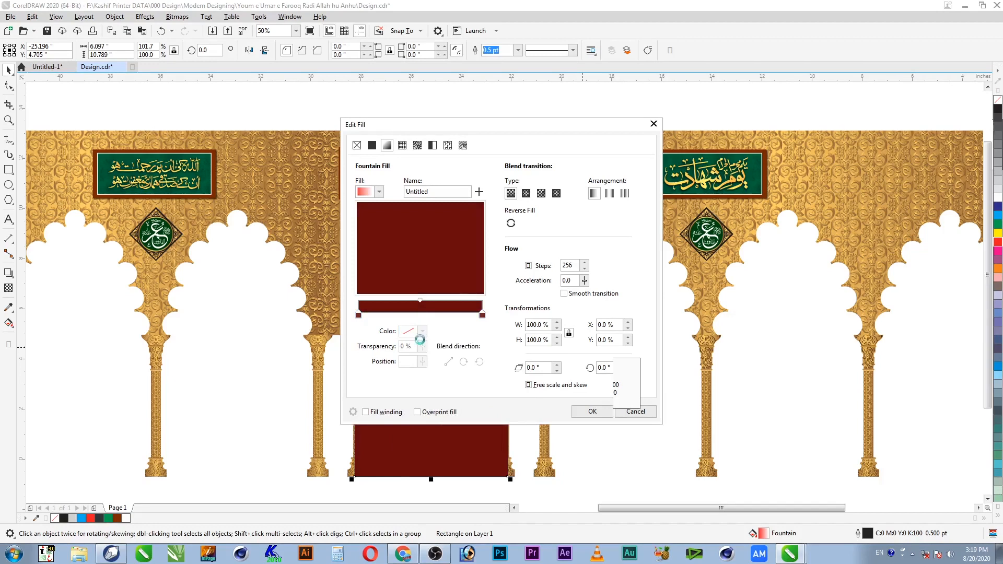
Step: Add a pure red colour stop at the gradient's midpoint and apply the fill
{"action": "double_click", "coordinate": [419, 308]}
{"action": "left_click", "coordinate": [422, 331]}
{"action": "left_click_drag", "start_coordinate": [449, 415], "coordinate": [482, 375]}
{"action": "left_click", "coordinate": [469, 334]}
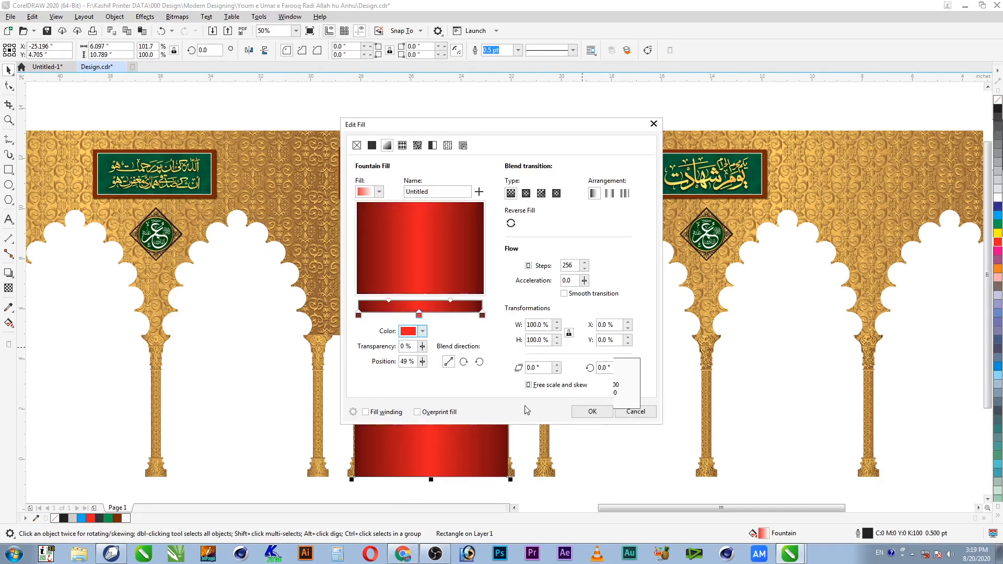
{"action": "left_click", "coordinate": [593, 413]}
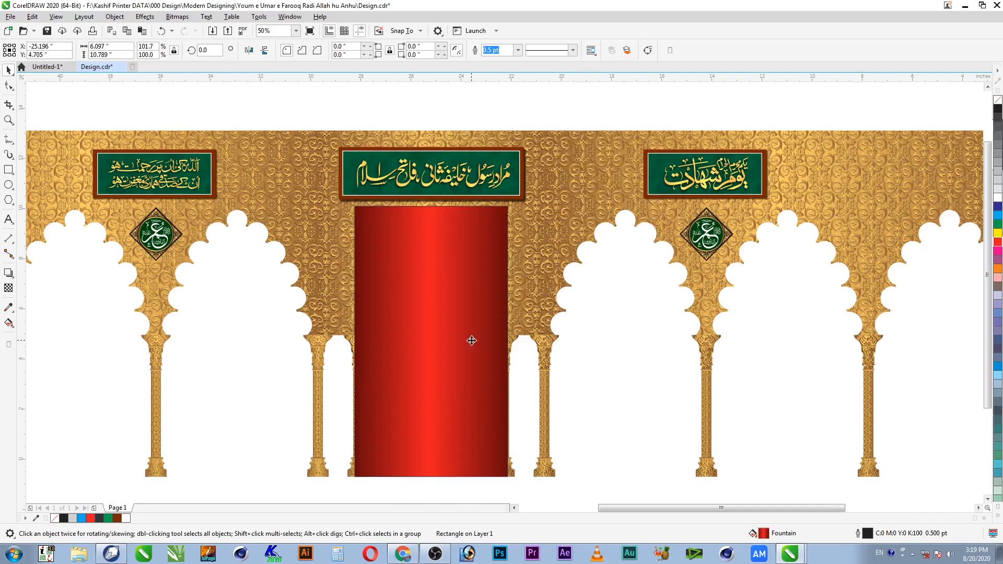
Step: Remove the red rectangle's outline and send it behind the gold arcade
{"action": "right_click", "coordinate": [998, 99]}
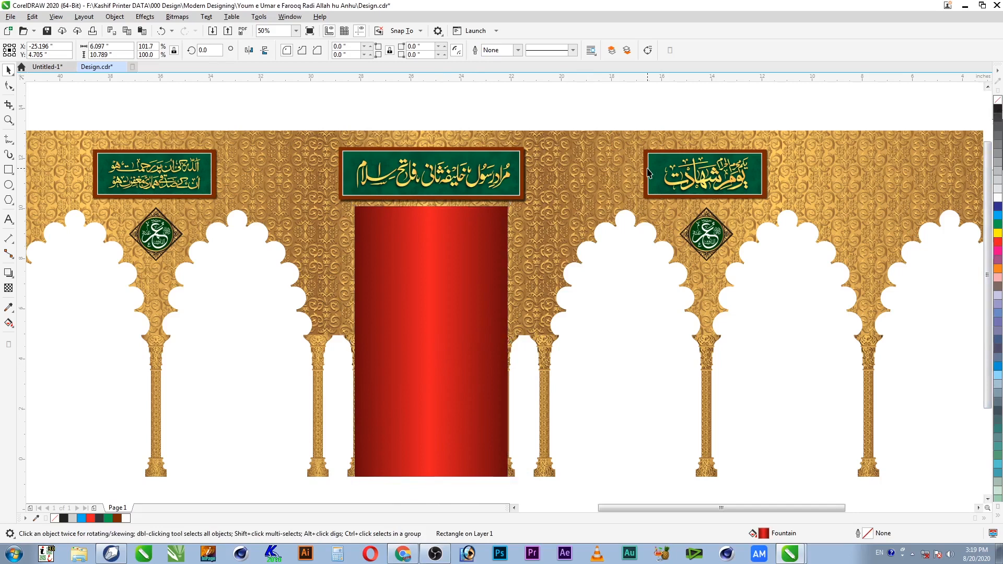
{"action": "key", "text": "shift+Page_Down"}
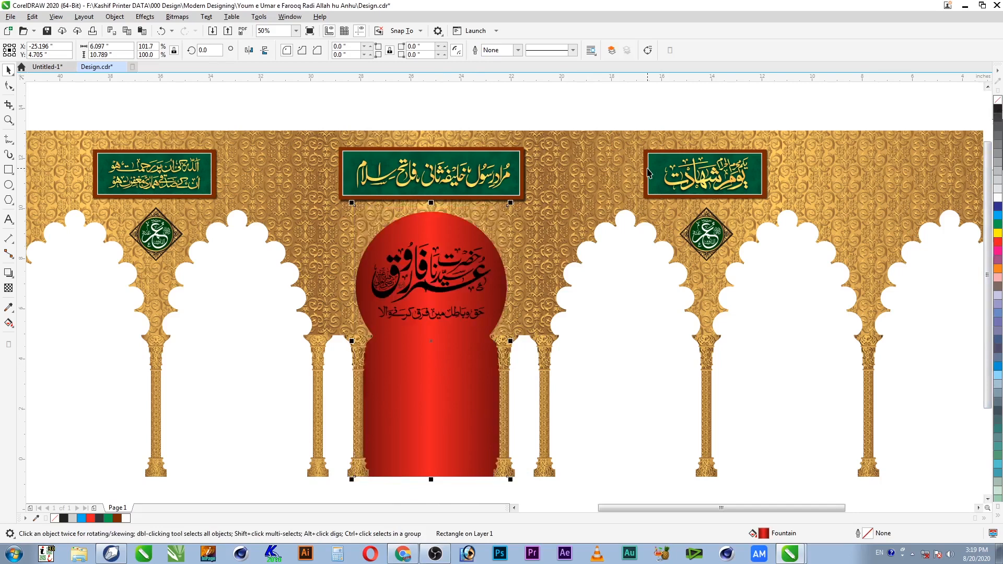
{"action": "left_click", "coordinate": [532, 391]}
{"action": "scroll", "coordinate": [532, 391], "scroll_direction": "down", "scroll_amount": 1}
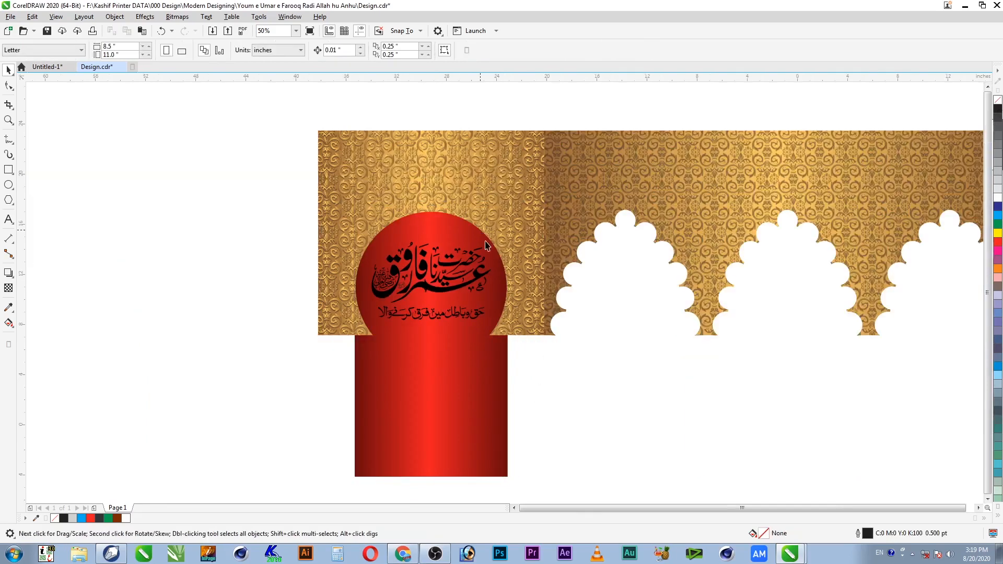
{"action": "key", "text": "F2"}
{"action": "left_click_drag", "start_coordinate": [566, 233], "coordinate": [366, 463]}
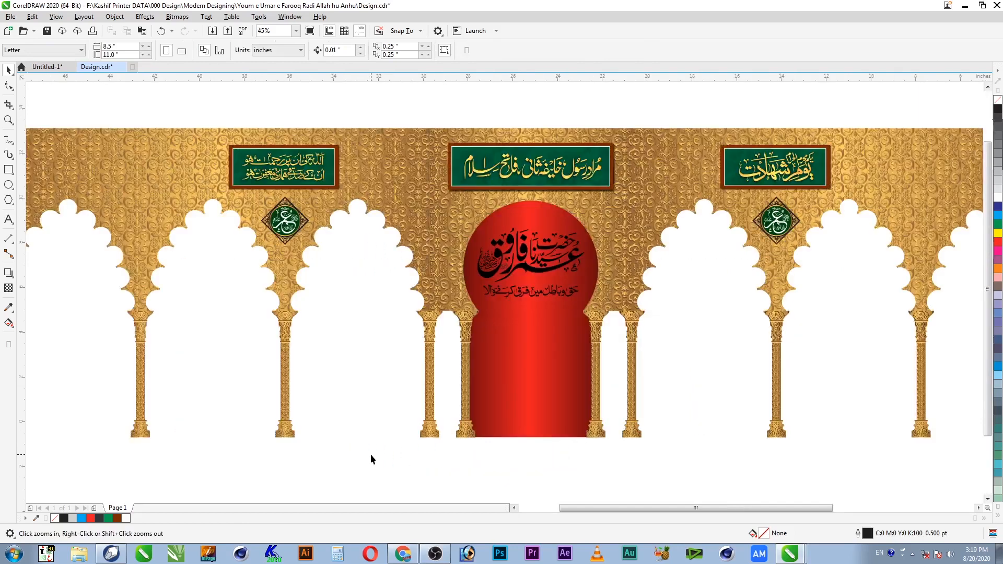
{"action": "key", "text": "F2"}
{"action": "left_click_drag", "start_coordinate": [651, 180], "coordinate": [390, 461]}
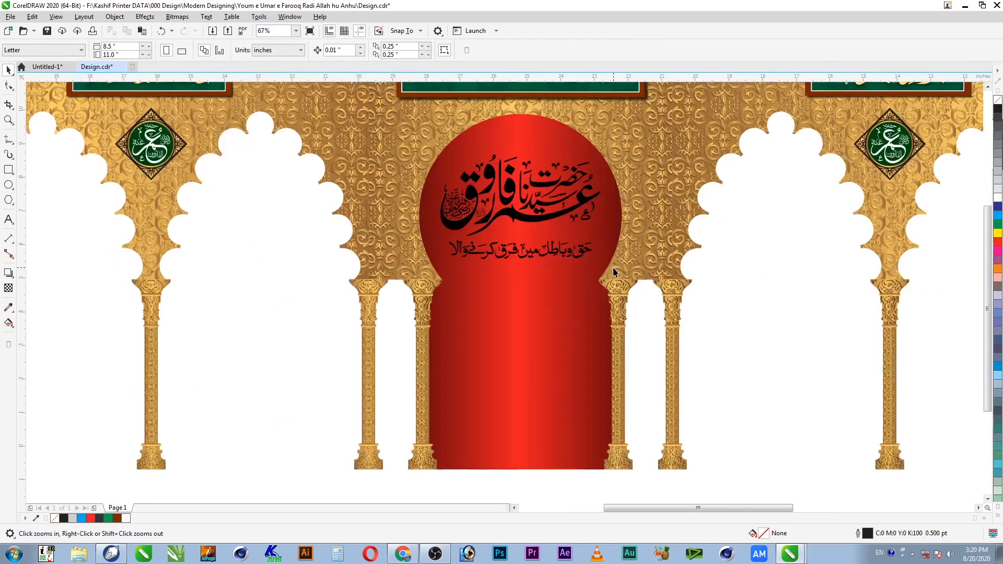
Step: Trim the gold arcade and red arch into an arch-shaped curve and place a copy over the left opening
{"action": "left_click", "coordinate": [545, 324]}
{"action": "left_click", "coordinate": [621, 275]}
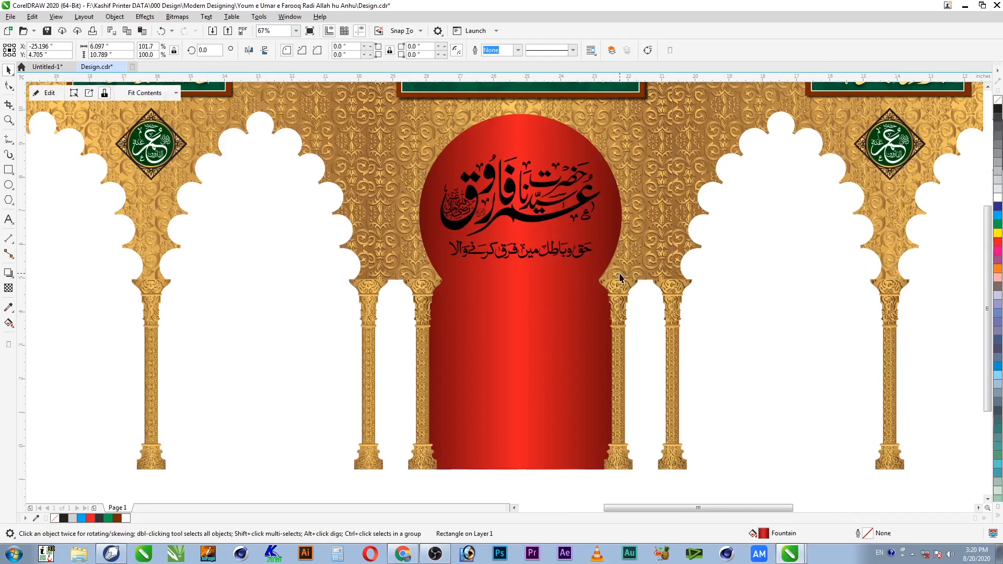
{"action": "left_click", "coordinate": [532, 329], "text": "shift"}
{"action": "left_click", "coordinate": [322, 50]}
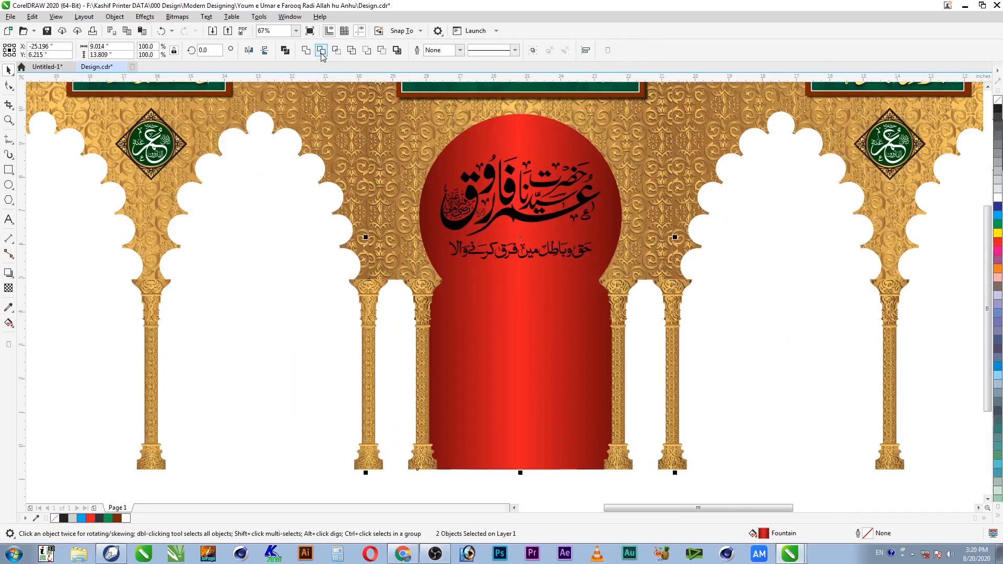
{"action": "left_click", "coordinate": [565, 375]}
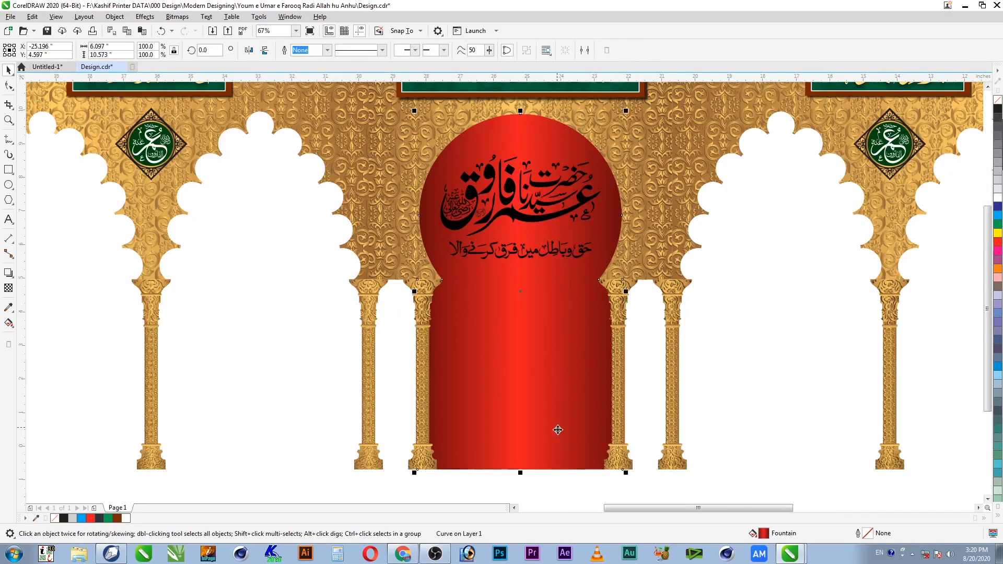
{"action": "left_click_drag", "start_coordinate": [497, 333], "coordinate": [351, 335]}
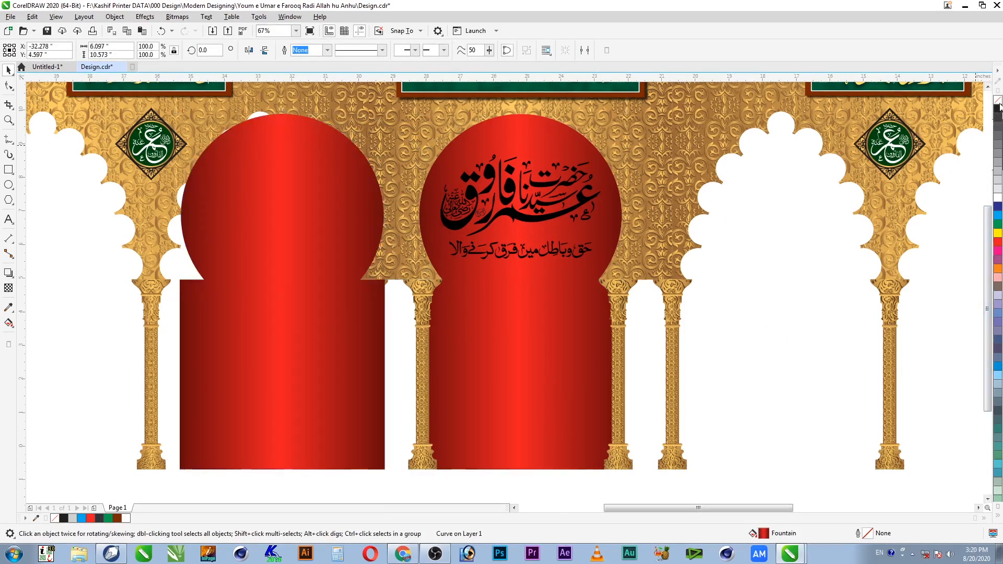
Step: Give the unfilled left arch an outward-feathered drop shadow with feather 5 and 80 opacity
{"action": "left_click", "coordinate": [9, 273]}
{"action": "left_click_drag", "start_coordinate": [289, 323], "coordinate": [301, 325]}
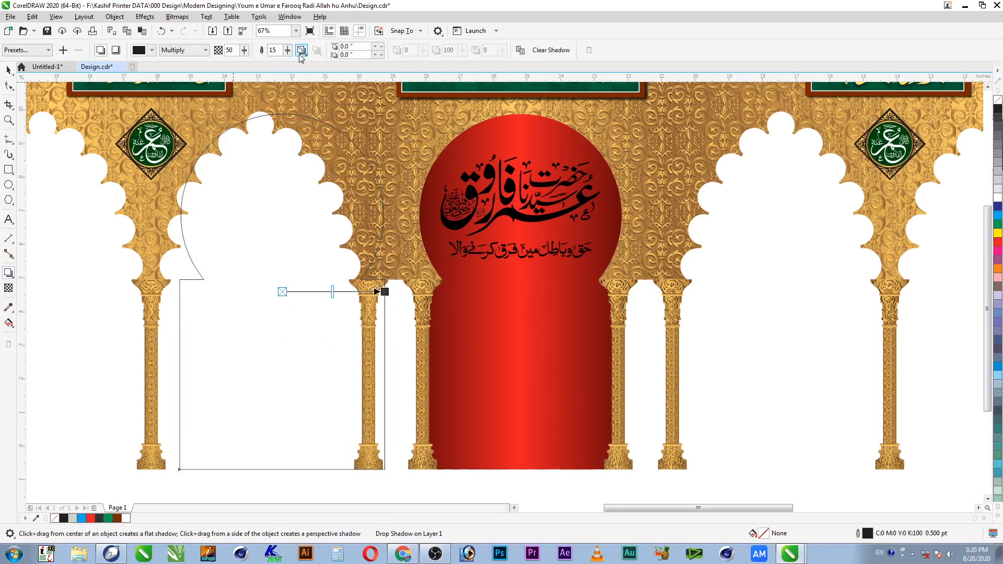
{"action": "left_click", "coordinate": [302, 51]}
{"action": "left_click", "coordinate": [302, 98]}
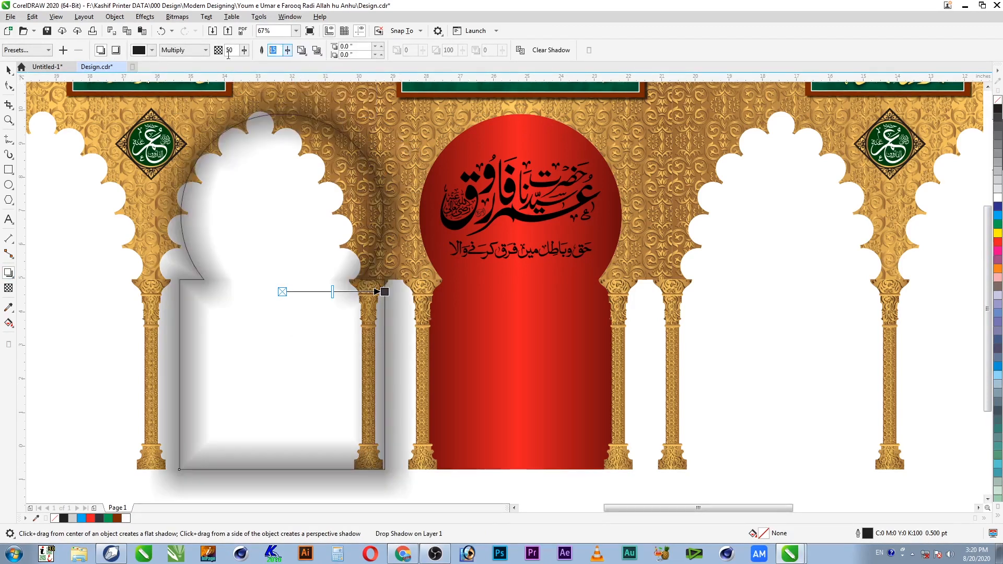
{"action": "type", "text": "5"}
{"action": "key", "text": "Tab"}
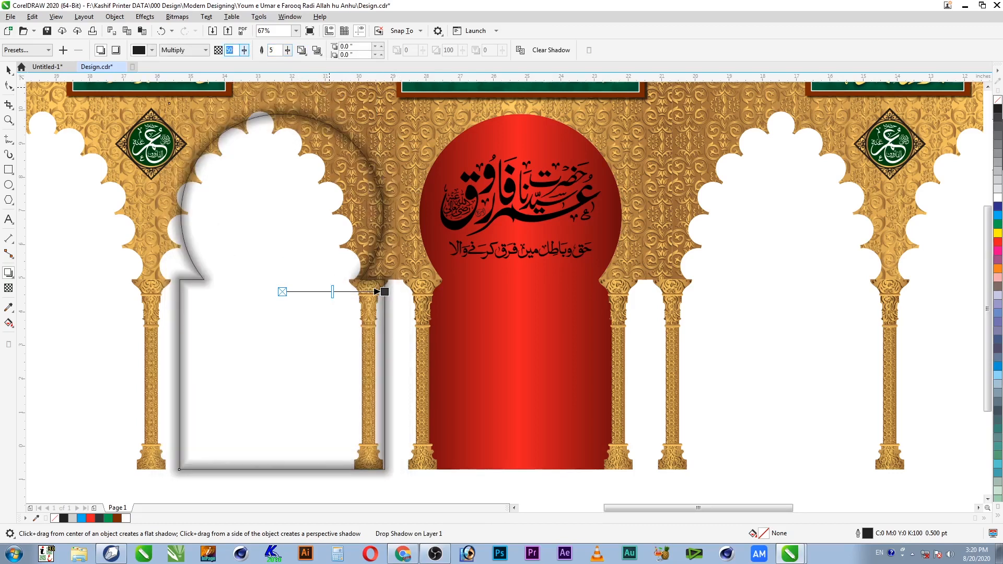
{"action": "key", "text": "Return"}
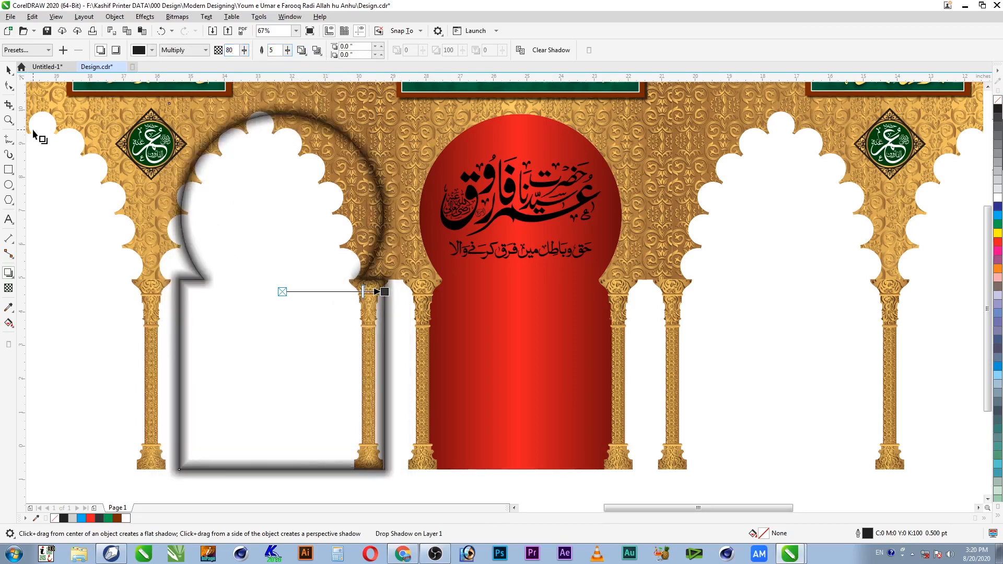
Step: Make the shadow rich black and break the drop shadow apart from the arch
{"action": "left_click", "coordinate": [152, 51]}
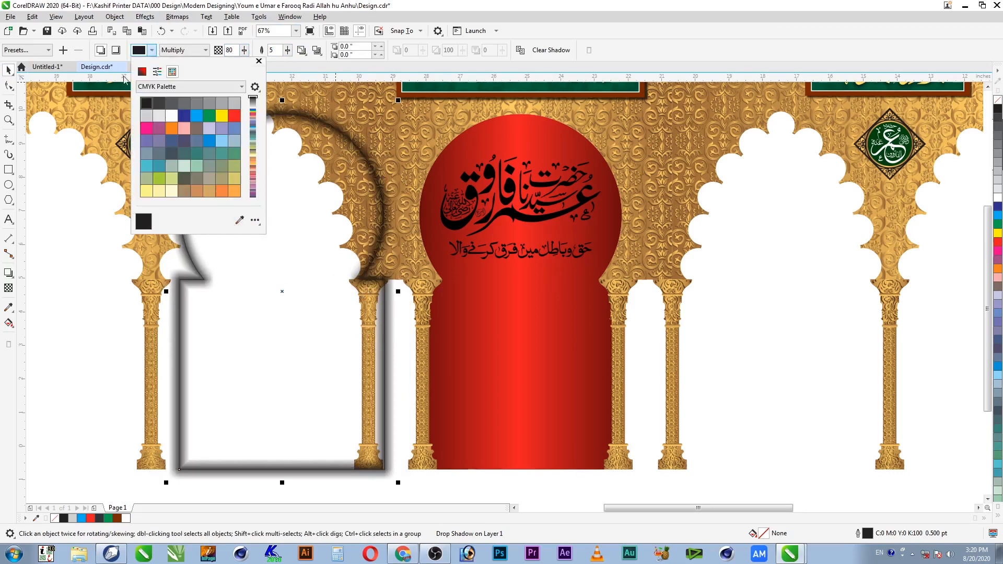
{"action": "left_click", "coordinate": [142, 71]}
{"action": "mouse_move", "coordinate": [184, 111]}
{"action": "left_mouse_down"}
{"action": "mouse_move", "coordinate": [185, 177]}
{"action": "mouse_move", "coordinate": [246, 199]}
{"action": "left_mouse_up"}
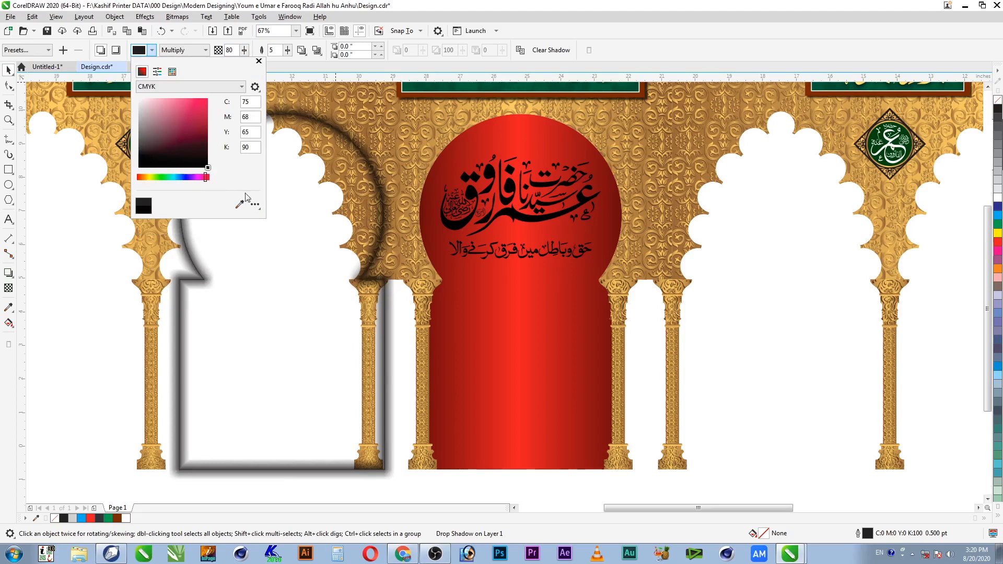
{"action": "left_click", "coordinate": [326, 112]}
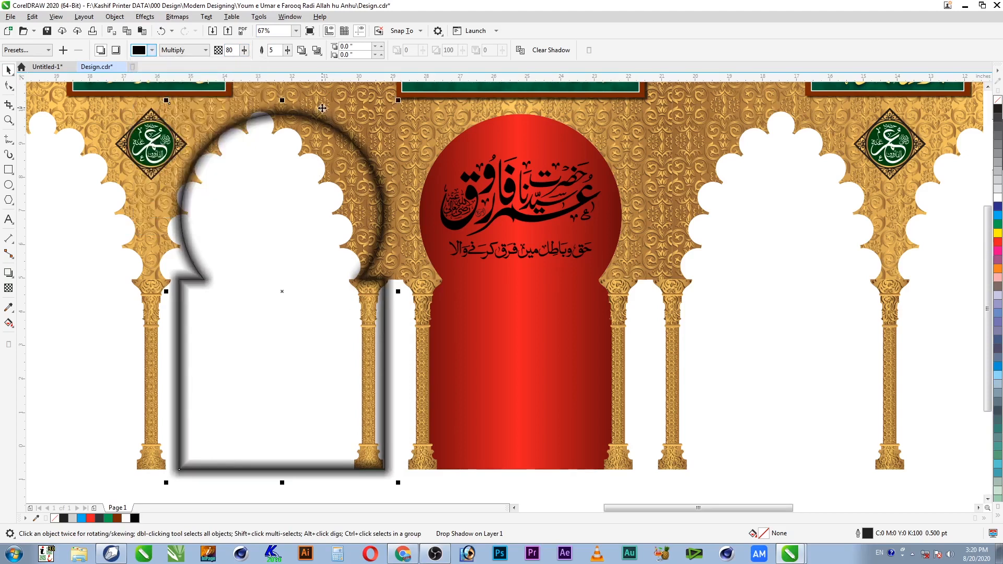
{"action": "right_click", "coordinate": [322, 111]}
{"action": "left_click", "coordinate": [378, 120]}
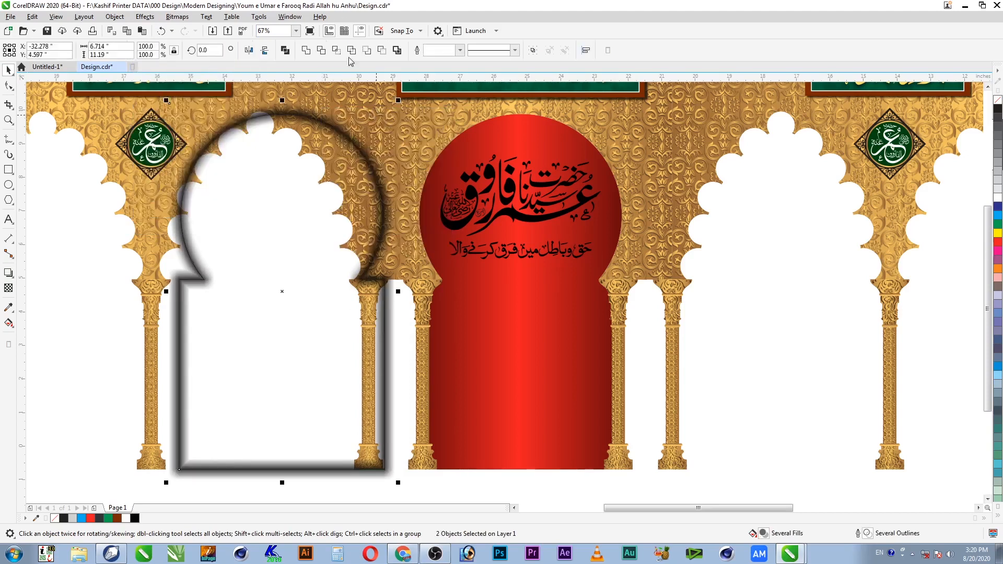
Step: Move the detached shadow frame onto the central red arch and select it
{"action": "left_click_drag", "start_coordinate": [342, 113], "coordinate": [353, 89]}
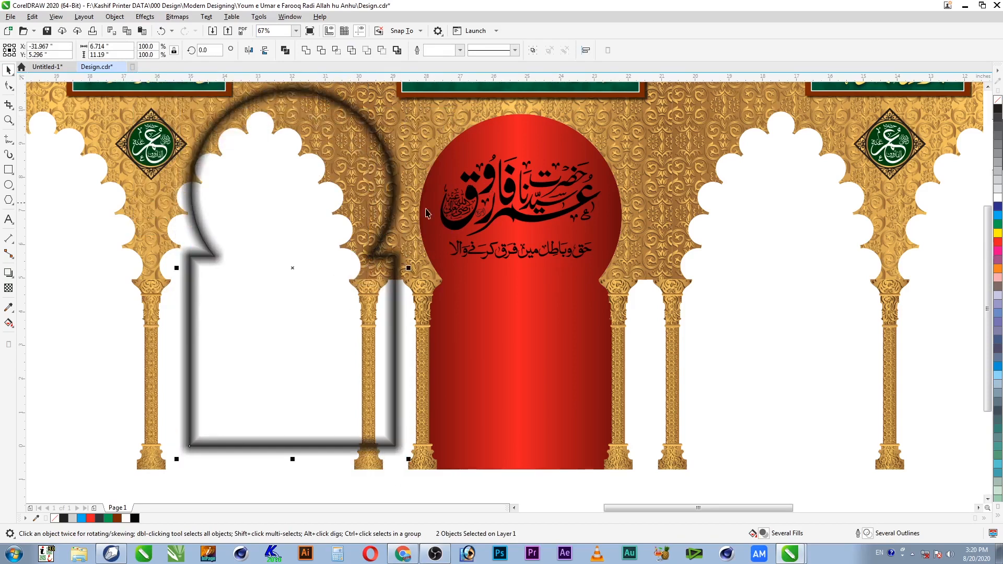
{"action": "left_click", "coordinate": [320, 490]}
{"action": "left_click_drag", "start_coordinate": [318, 454], "coordinate": [271, 472]}
{"action": "left_click", "coordinate": [559, 460], "text": "shift"}
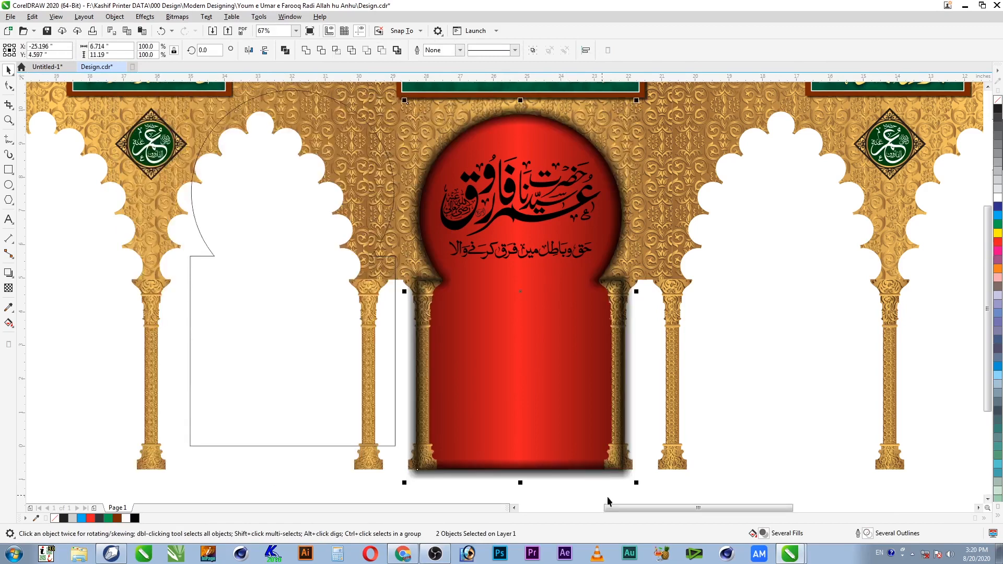
{"action": "left_click", "coordinate": [595, 475]}
{"action": "left_click", "coordinate": [597, 475]}
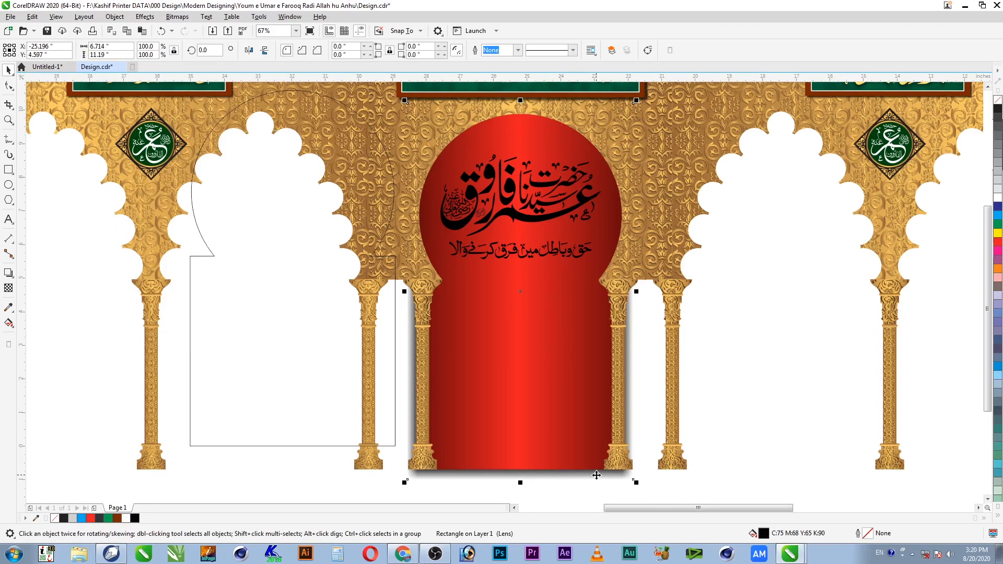
Step: PowerClip the shadow frame inside the red arch and select the shadow rectangle within its contents
{"action": "key", "text": "alt+j"}
{"action": "key", "text": "w"}
{"action": "key", "text": "Return"}
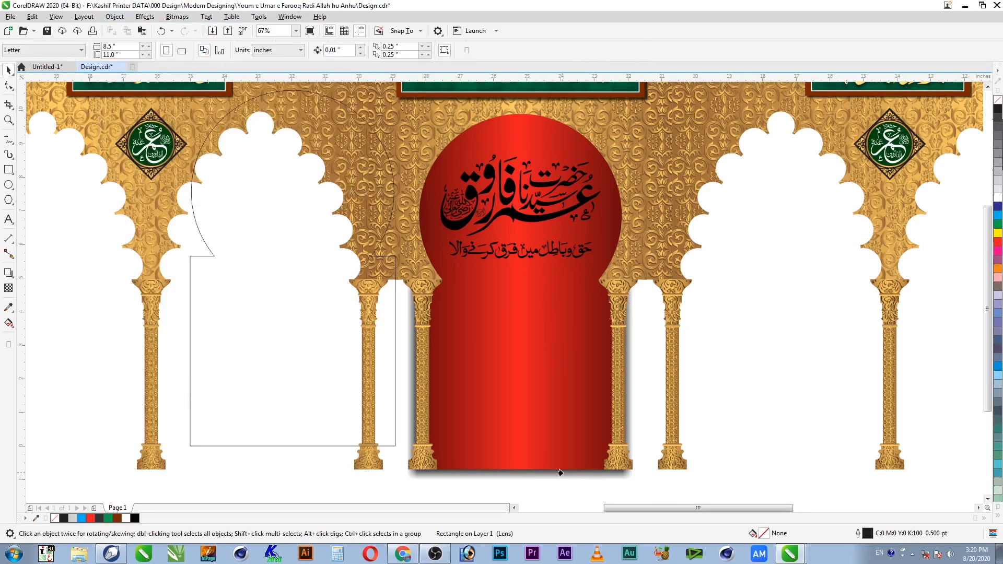
{"action": "left_click", "coordinate": [562, 473]}
{"action": "left_click", "coordinate": [535, 497]}
{"action": "left_click", "coordinate": [541, 468]}
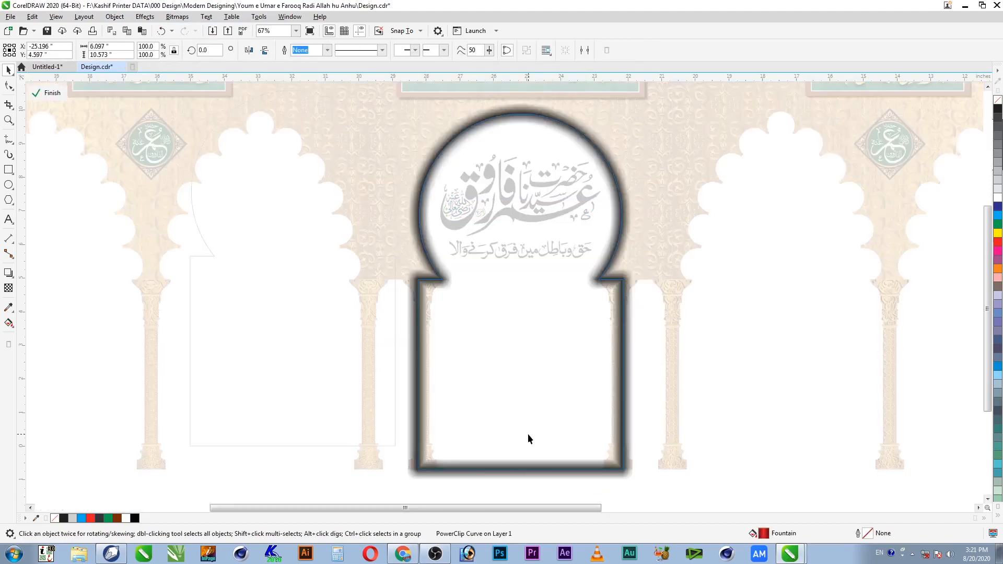
{"action": "left_click", "coordinate": [527, 436]}
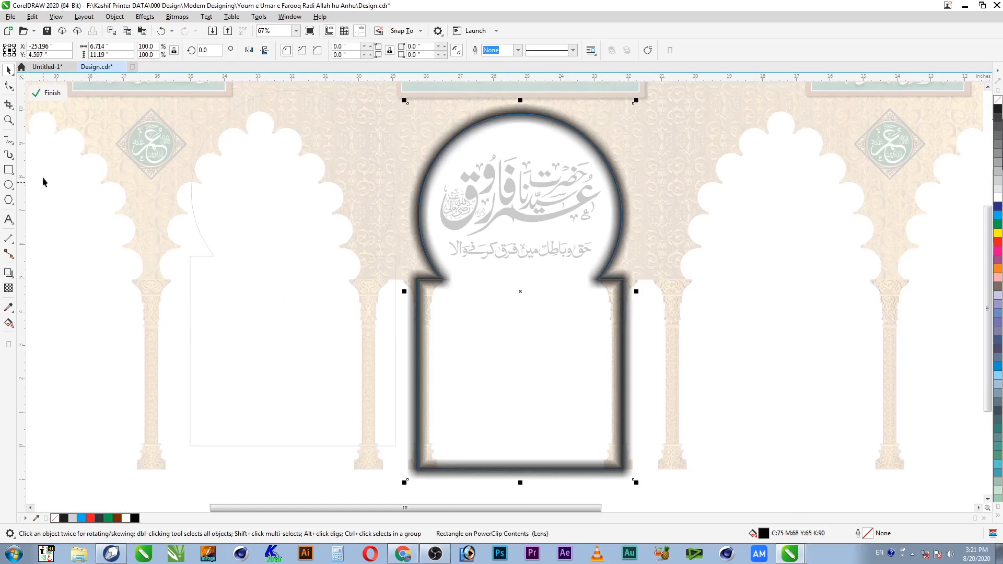
Step: Convert the shadow rectangle to curves, raise its bottom nodes above the arch's base, and finish PowerClip editing
{"action": "left_click", "coordinate": [8, 86]}
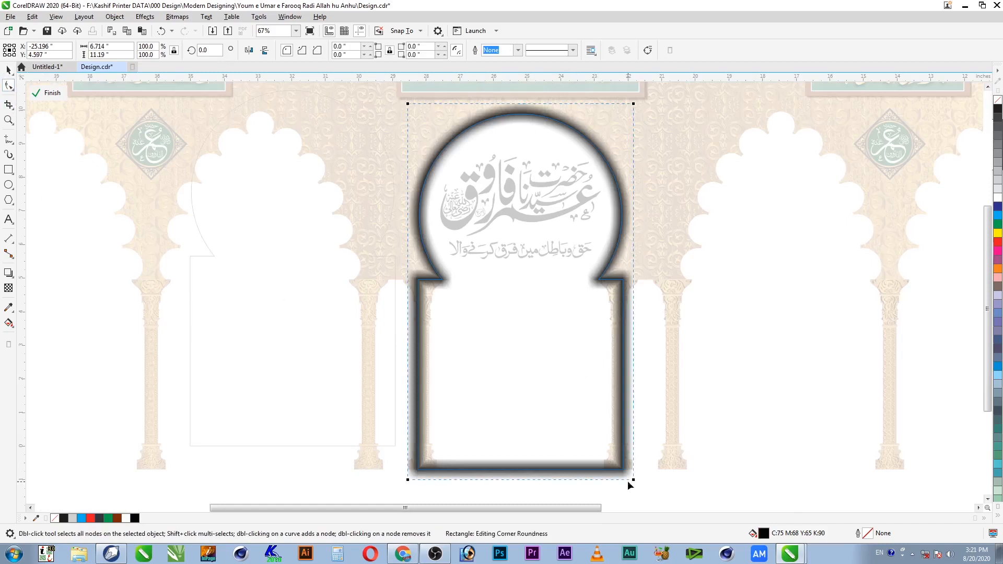
{"action": "left_click_drag", "start_coordinate": [634, 480], "coordinate": [636, 458]}
{"action": "key", "text": "ctrl+q"}
{"action": "left_click_drag", "start_coordinate": [656, 494], "coordinate": [318, 416]}
{"action": "key", "text": "Up"}
{"action": "key", "text": "Up"}
{"action": "left_click_drag", "start_coordinate": [633, 472], "coordinate": [634, 438]}
{"action": "key", "text": "space"}
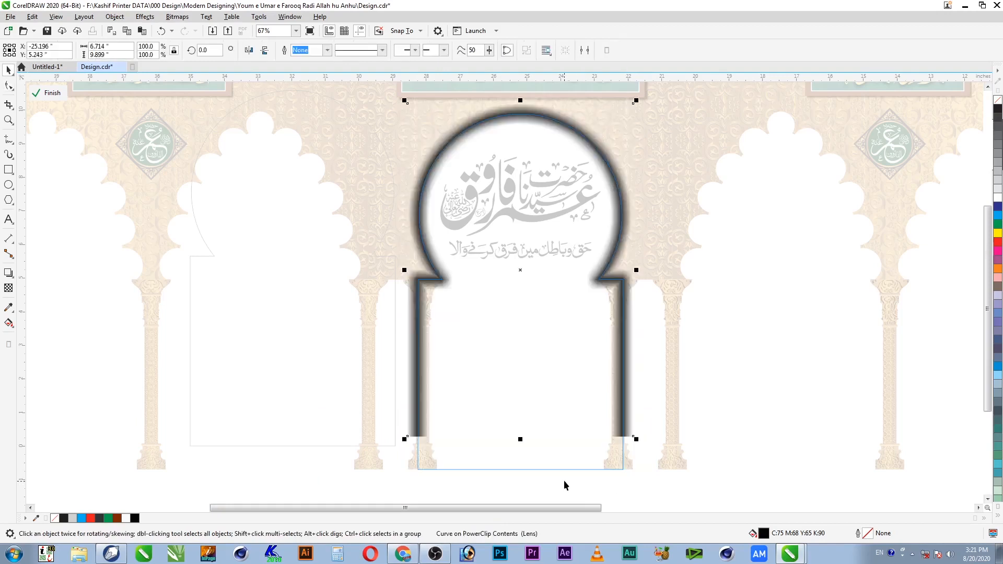
{"action": "left_click", "coordinate": [580, 487], "text": "ctrl"}
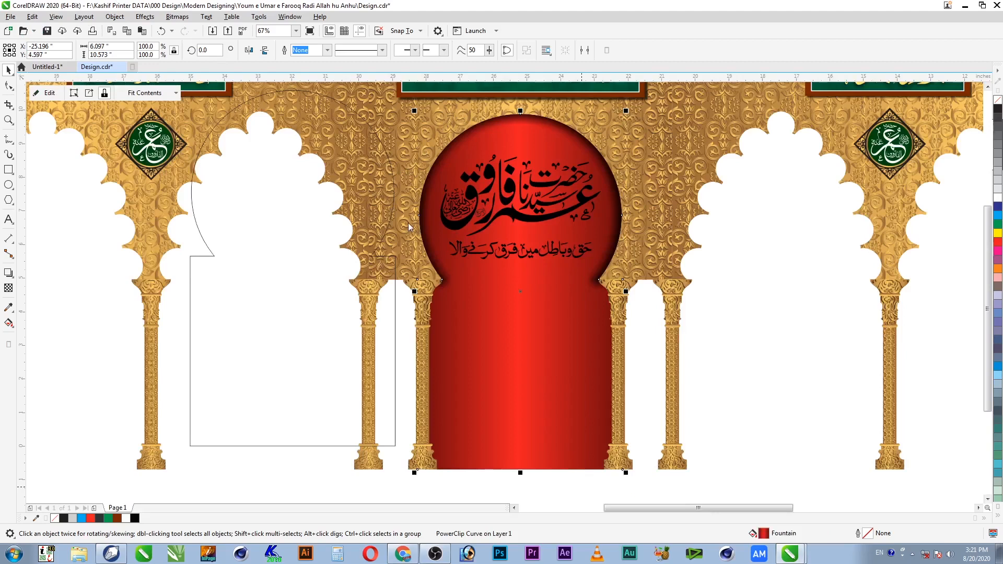
Step: Save the document and delete the leftover outline curve on the left
{"action": "key", "text": "ctrl+s"}
{"action": "left_click", "coordinate": [301, 415]}
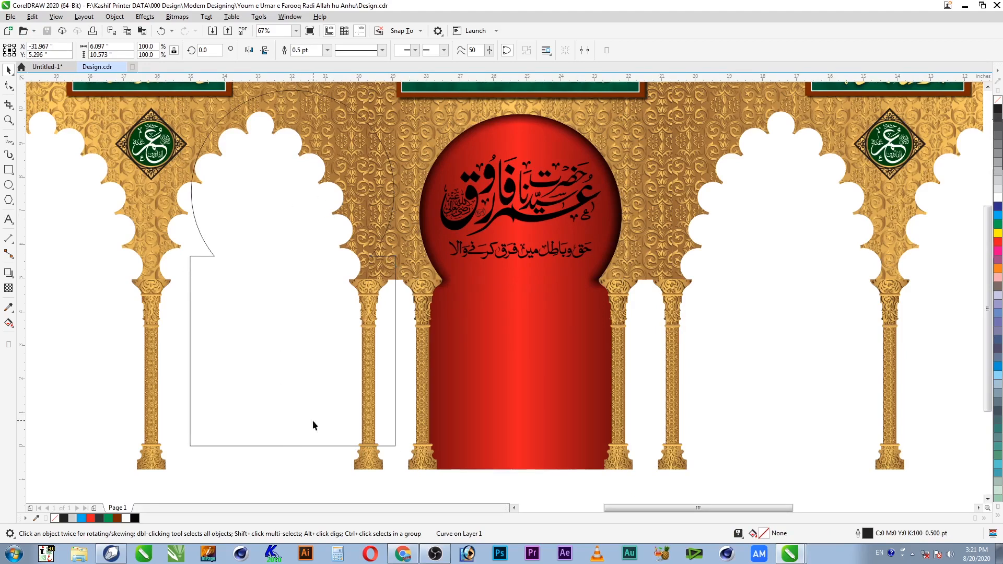
{"action": "key", "text": "Delete"}
{"action": "key", "text": "F4"}
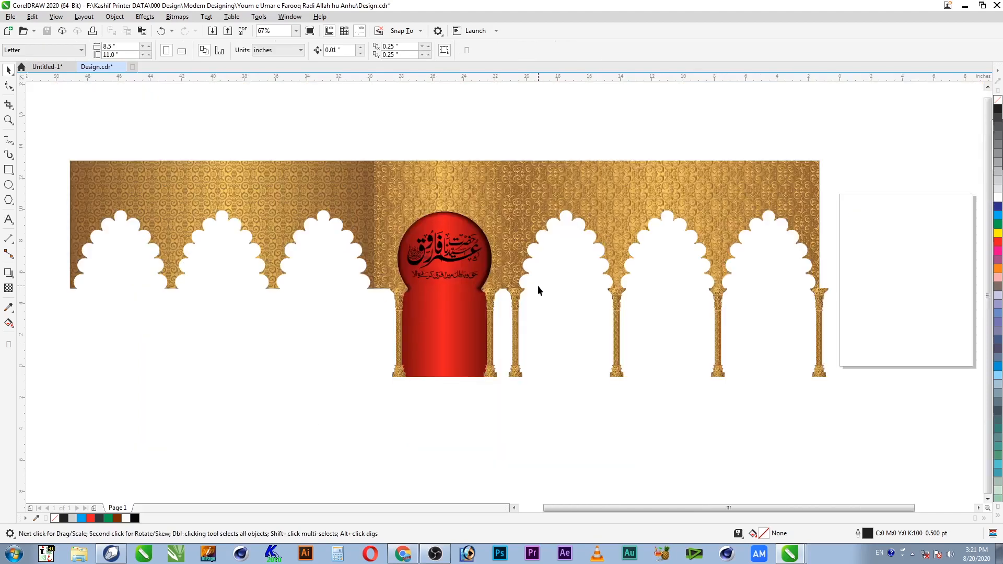
{"action": "key", "text": "F2"}
{"action": "left_click_drag", "start_coordinate": [557, 135], "coordinate": [355, 411]}
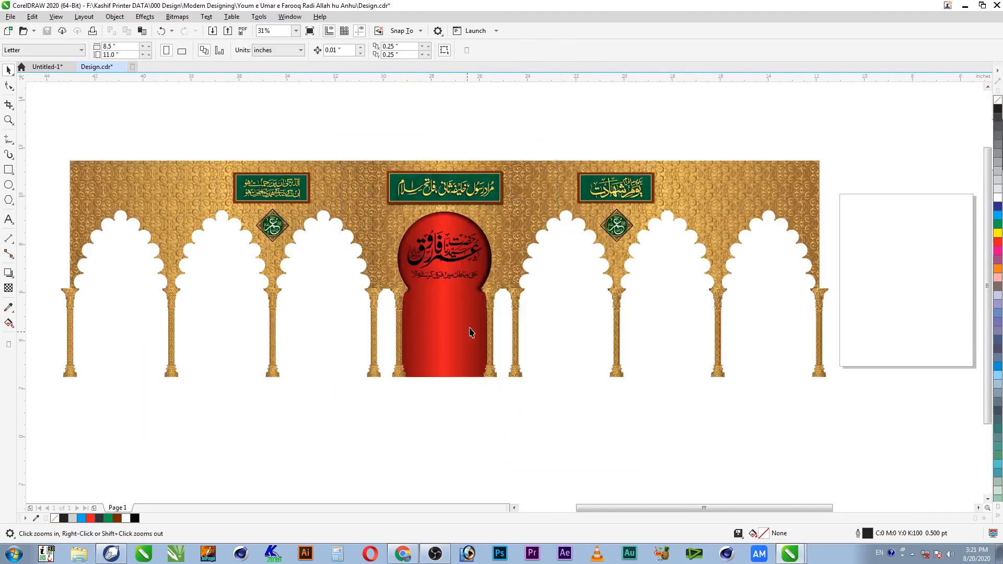
Step: Select both calligraphy lines in the arch and make them white
{"action": "mouse_move", "coordinate": [338, 349]}
{"action": "left_mouse_down"}
{"action": "mouse_move", "coordinate": [590, 209]}
{"action": "mouse_move", "coordinate": [356, 350]}
{"action": "left_mouse_up"}
{"action": "left_click", "coordinate": [999, 199]}
{"action": "key", "text": "F2"}
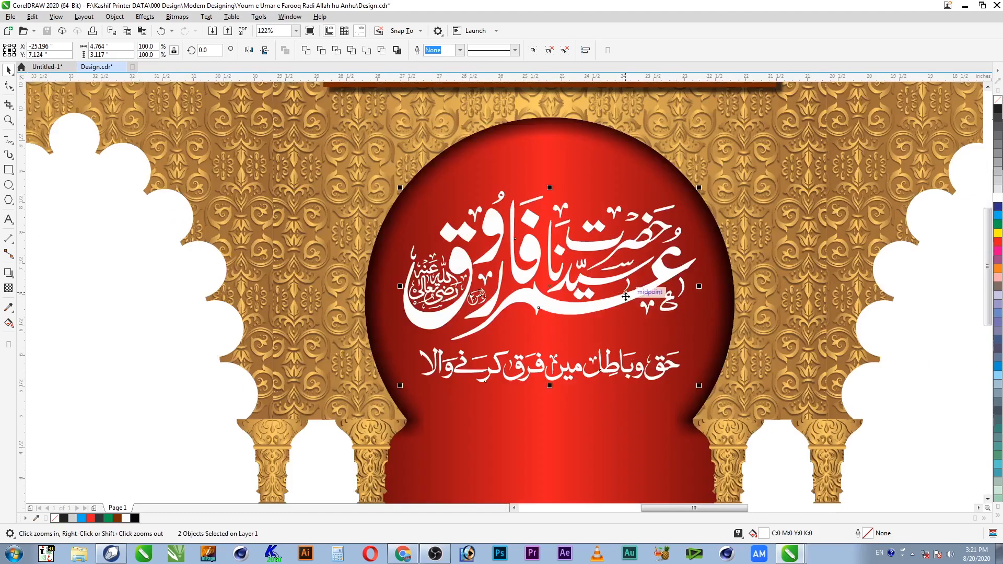
{"action": "right_click", "coordinate": [626, 297]}
Step: Copy the fill from the banner's gold lettering onto the arch calligraphy
{"action": "key", "text": "alt+e"}
{"action": "key", "text": "m"}
{"action": "left_click", "coordinate": [517, 294]}
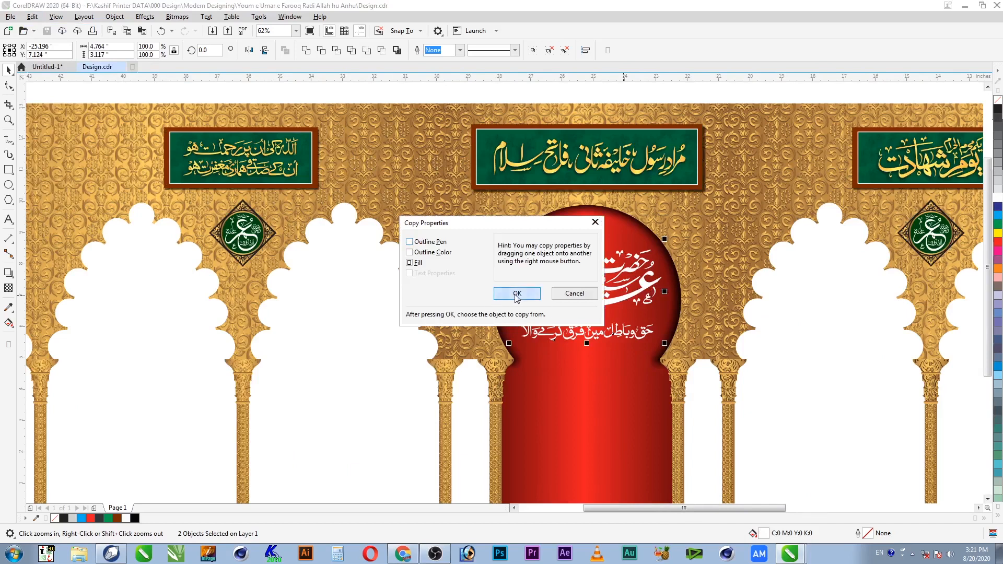
{"action": "left_click", "coordinate": [543, 150]}
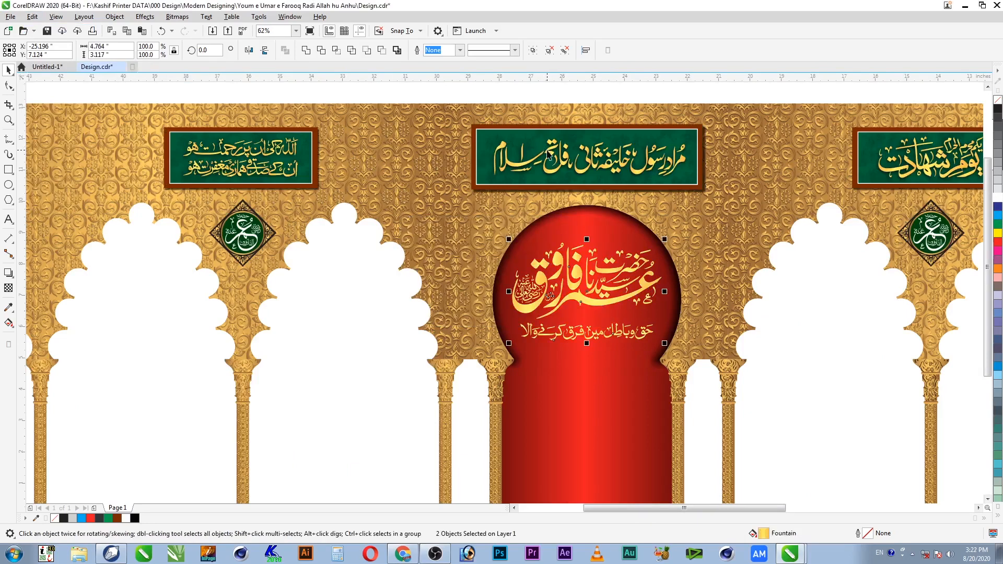
{"action": "left_click_drag", "start_coordinate": [477, 205], "coordinate": [727, 392]}
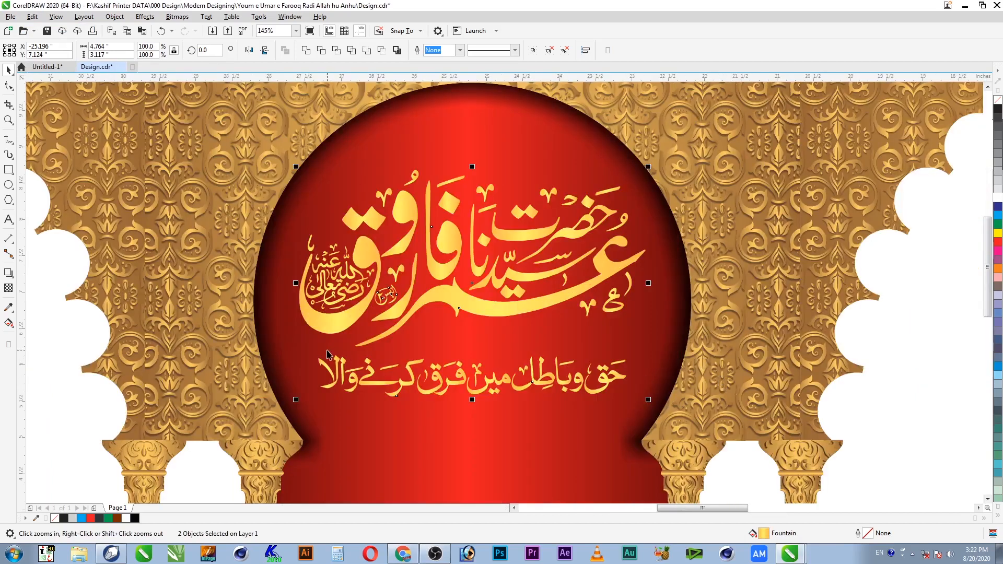
{"action": "left_click", "coordinate": [8, 273]}
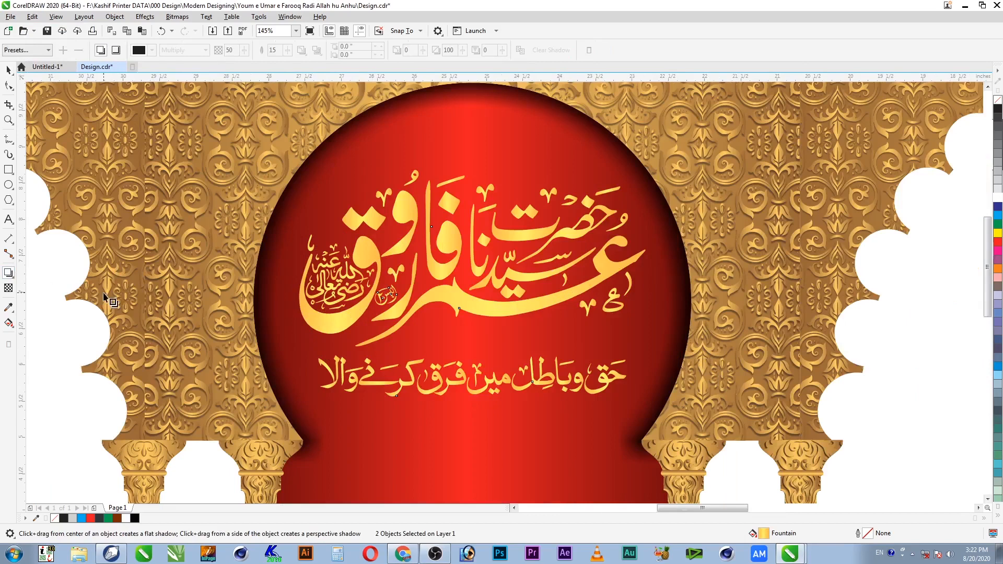
{"action": "key", "text": "F3"}
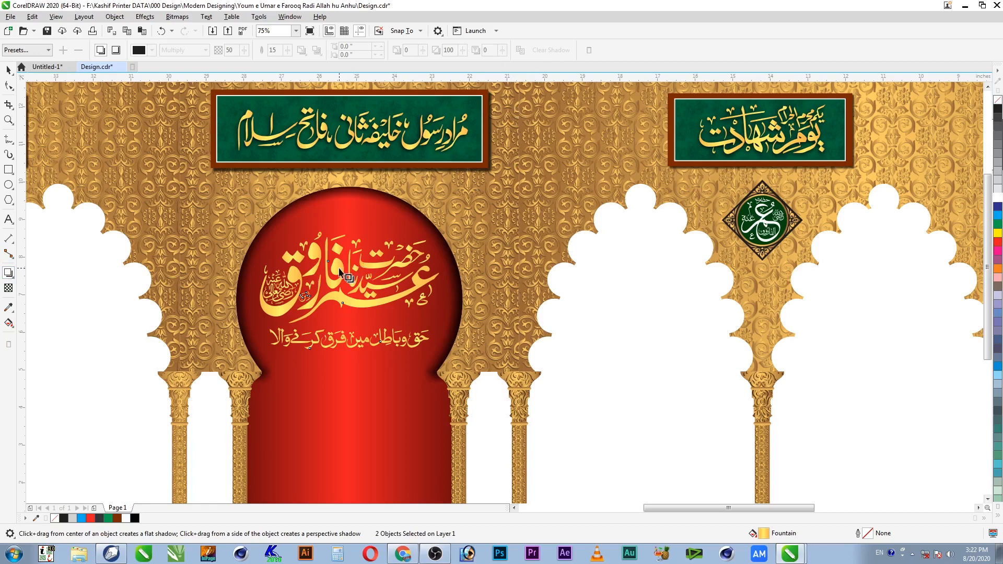
{"action": "key", "text": "space"}
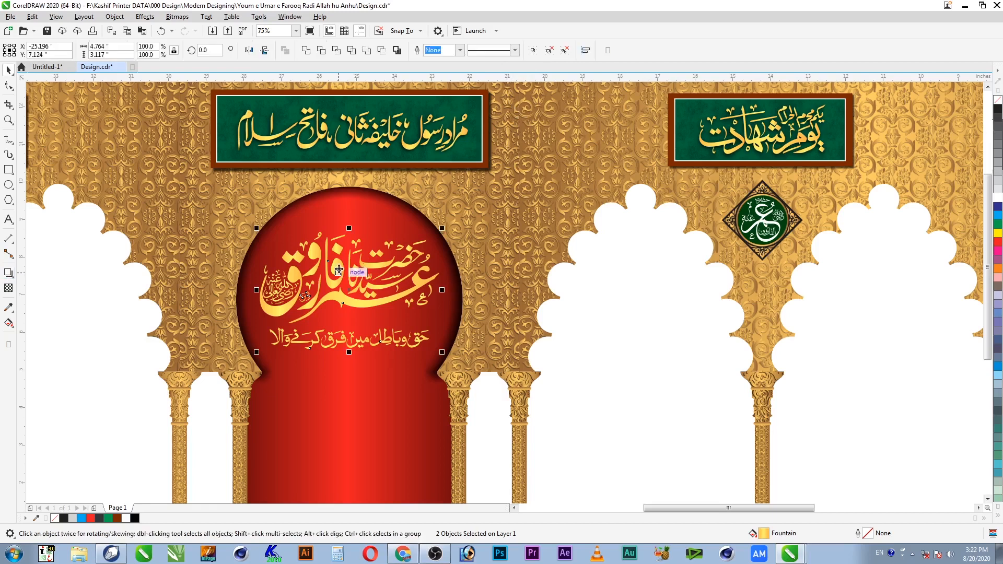
Step: Add a drop shadow to the main gold calligraphy, excluding the lower Urdu line
{"action": "left_click", "coordinate": [8, 273]}
{"action": "key", "text": "space"}
{"action": "left_click", "coordinate": [413, 338], "text": "shift"}
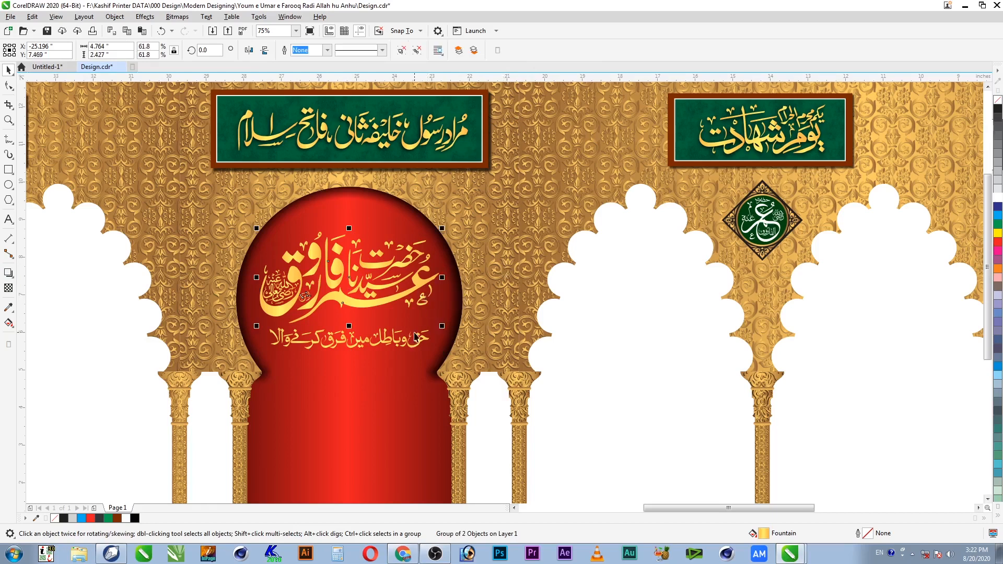
{"action": "left_click", "coordinate": [9, 271]}
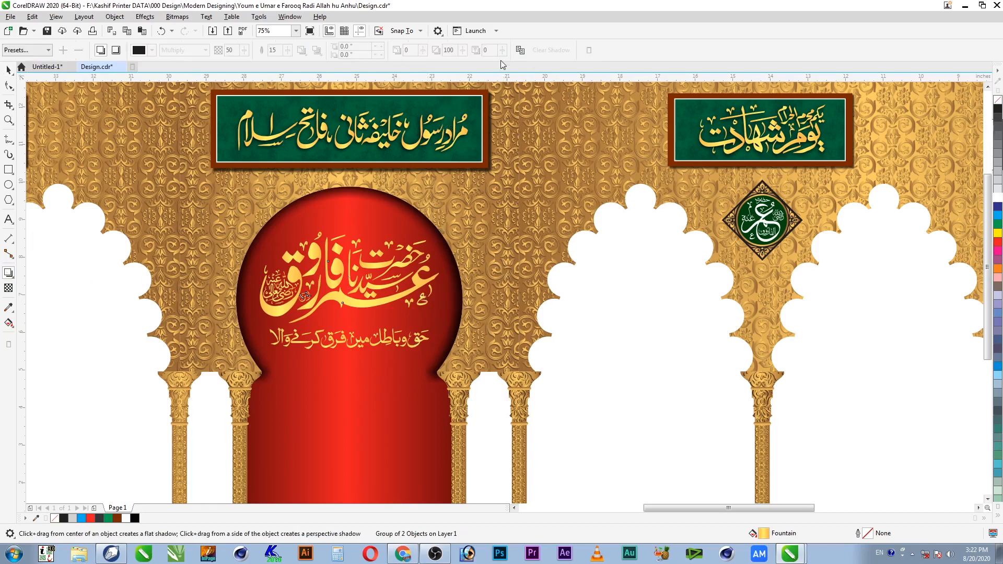
{"action": "key", "text": "space"}
Step: Make the lower Urdu line beneath the calligraphy white
{"action": "left_click", "coordinate": [393, 347]}
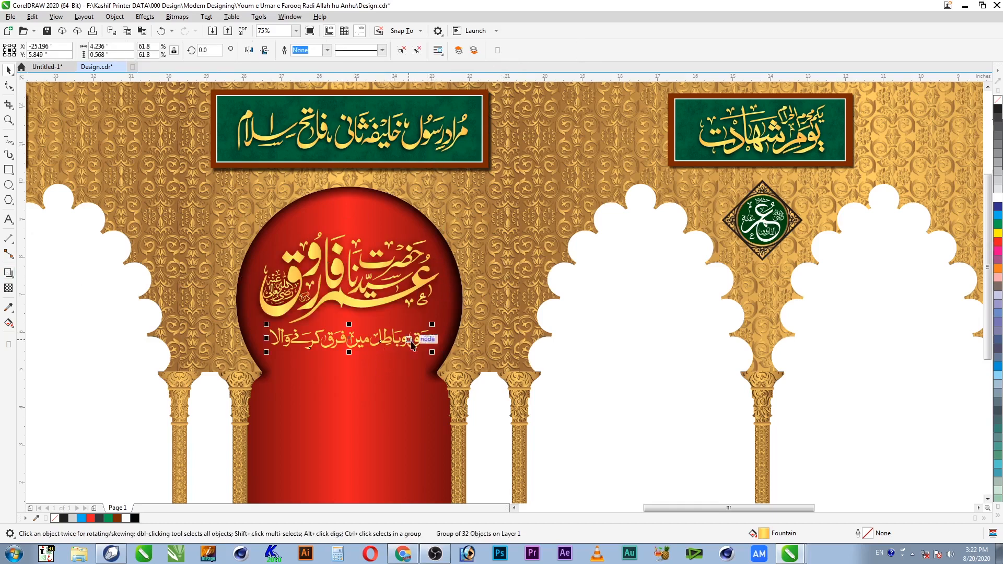
{"action": "left_click", "coordinate": [600, 237]}
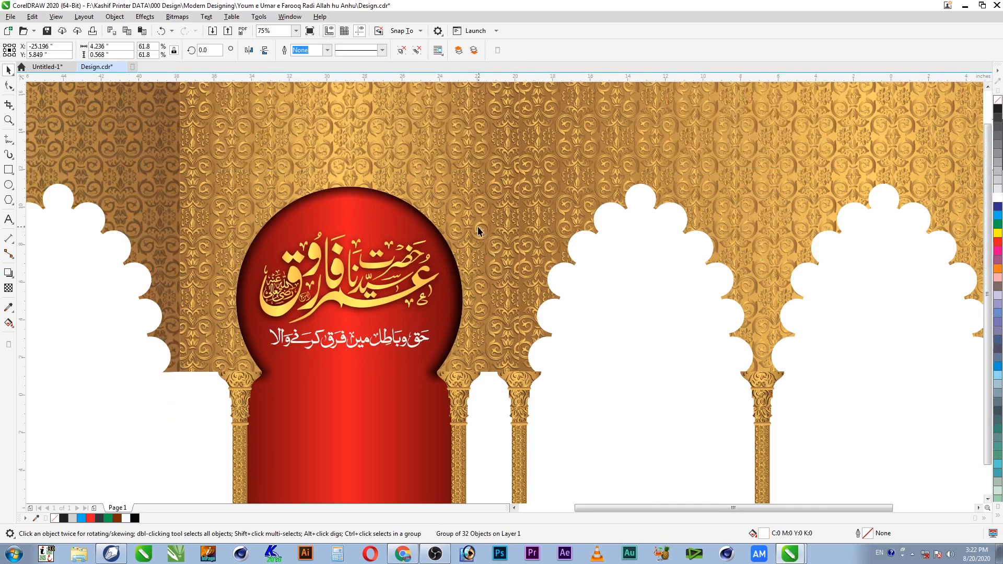
{"action": "scroll", "coordinate": [478, 230], "scroll_direction": "down", "scroll_amount": 2}
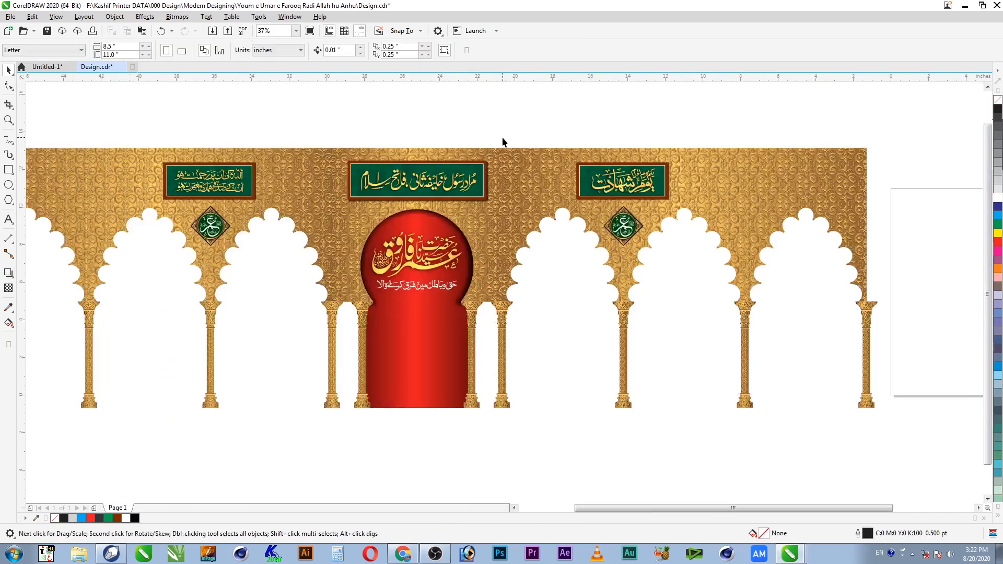